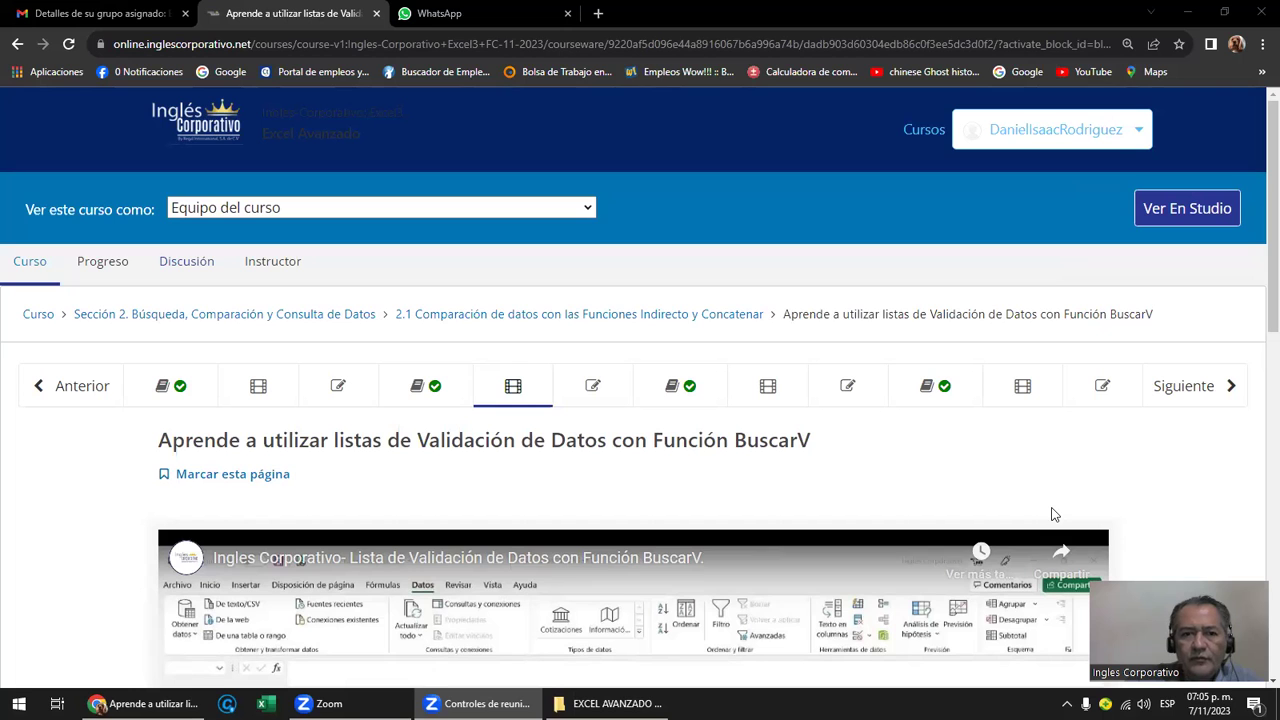
# - Go back to Objetivo de la lección 2.2 and read down to the client and article tables
pyautogui.click(73, 393)
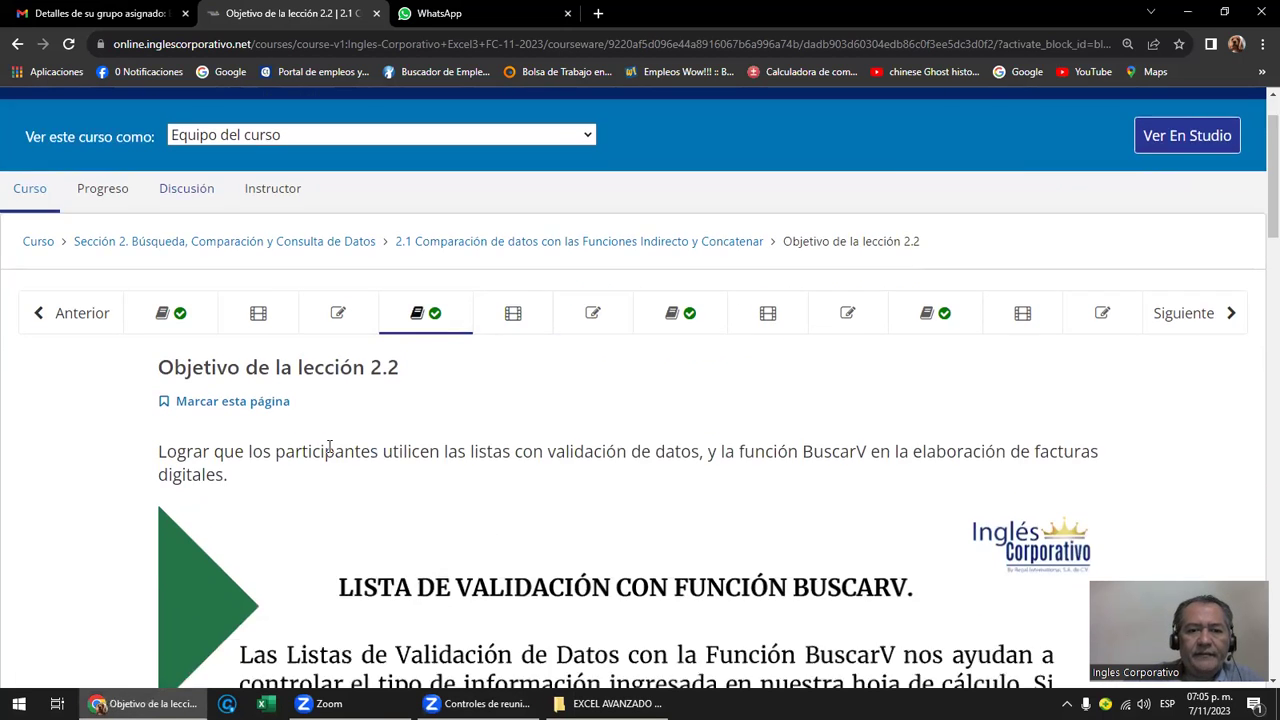
pyautogui.scroll(-2, 334, 452)
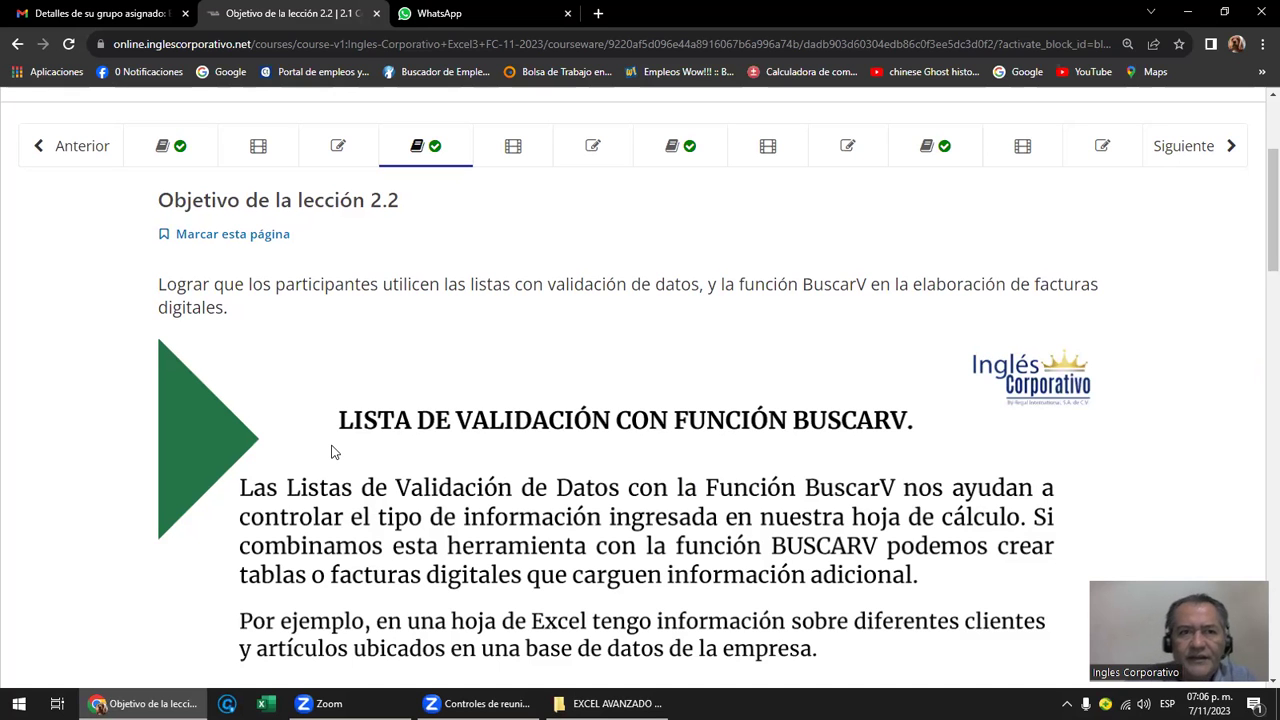
pyautogui.scroll(-1, 586, 426)
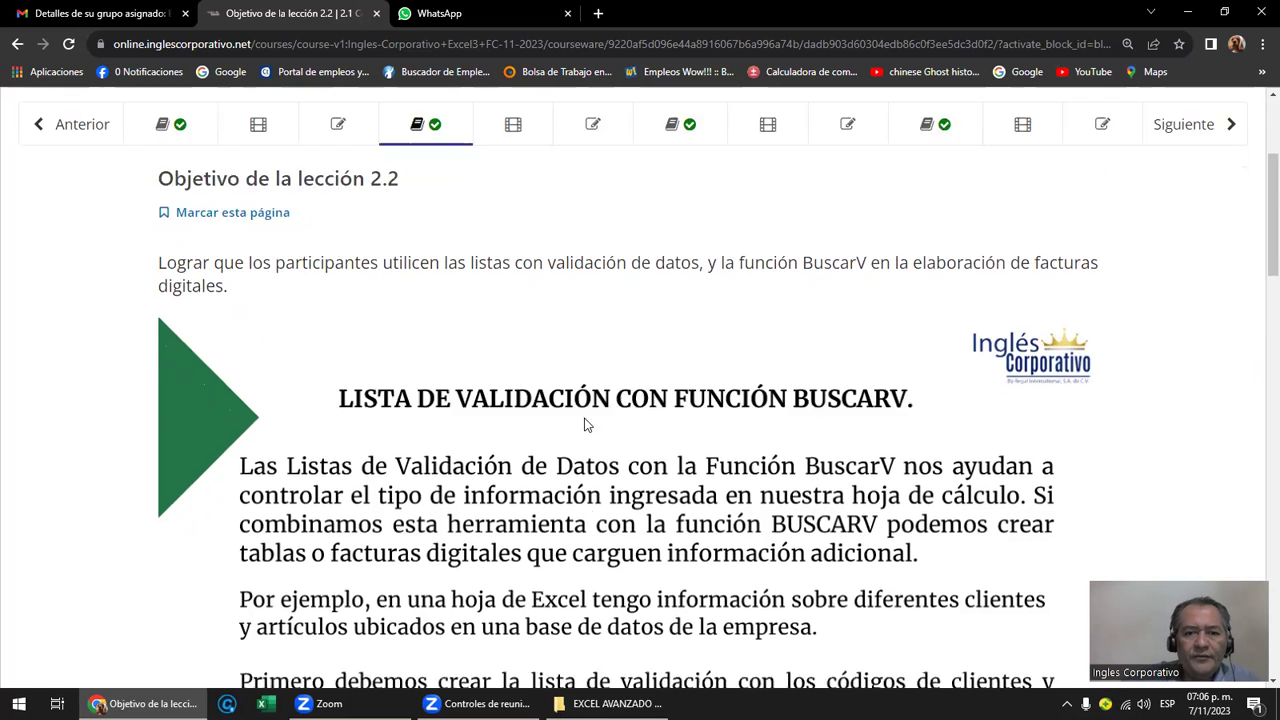
pyautogui.scroll(-3, 586, 426)
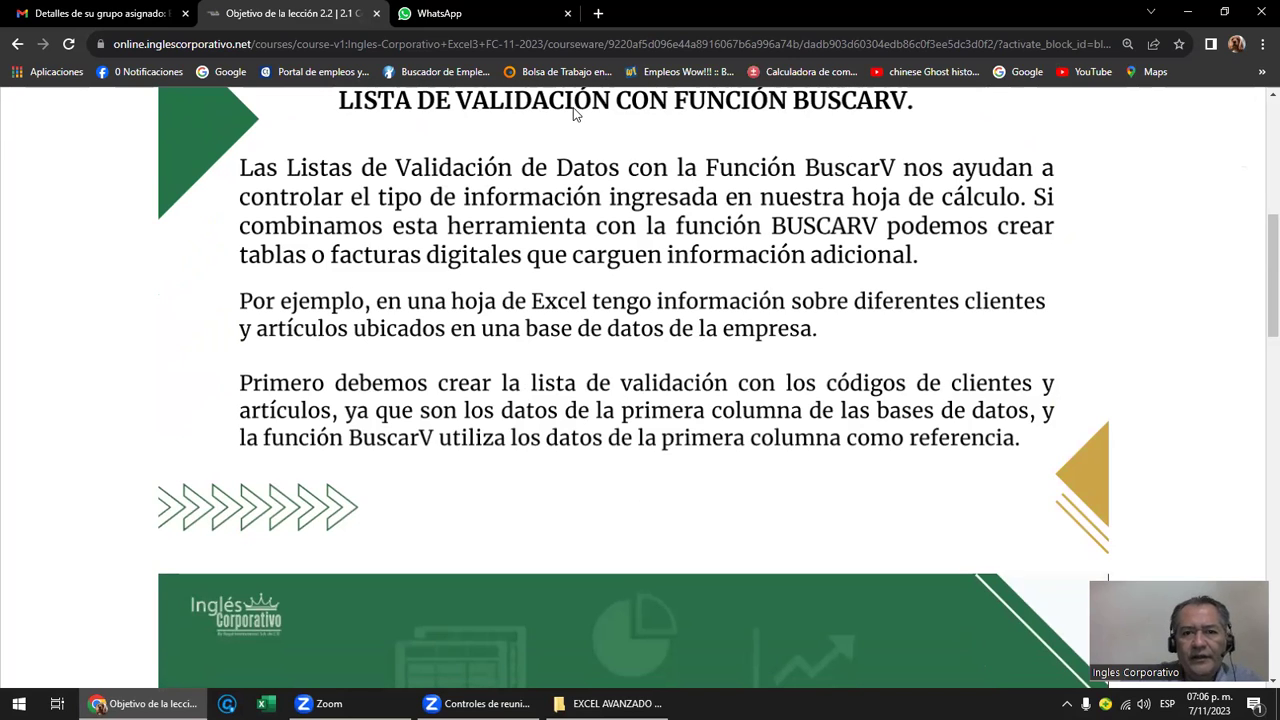
pyautogui.scroll(-5, 648, 197)
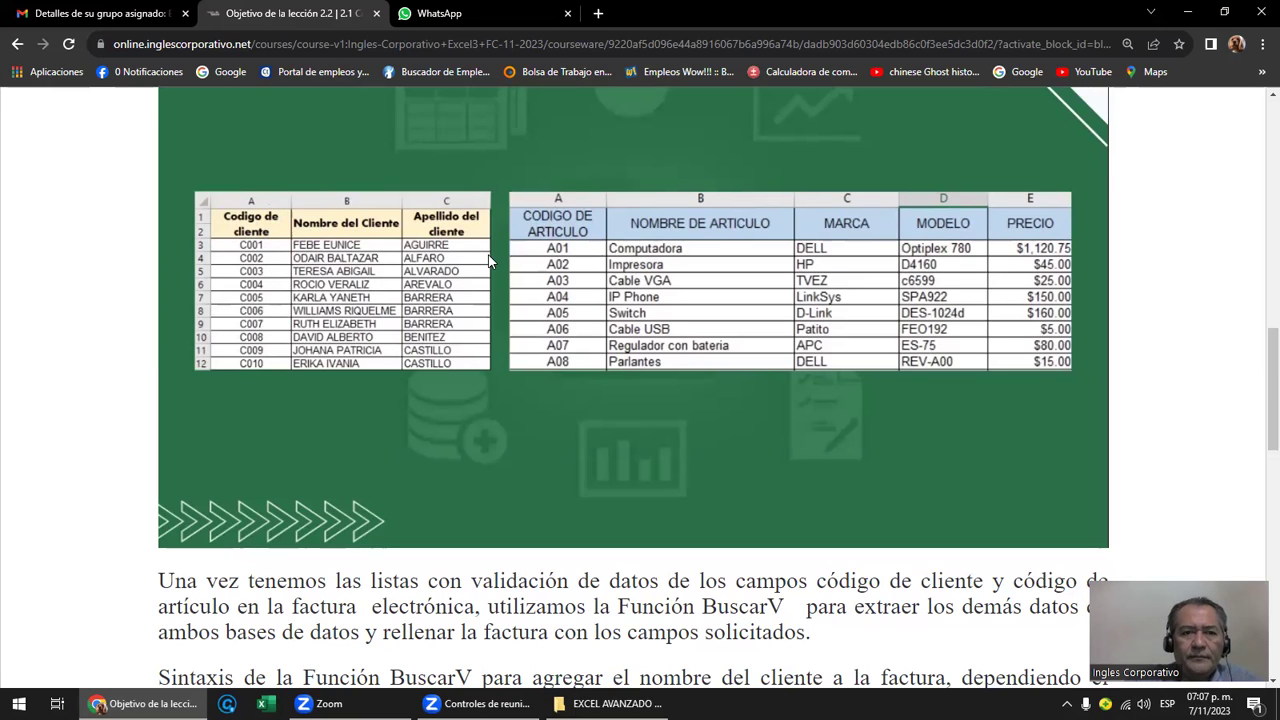
# - Read through the BUSCARV syntax and TECNOLOGIAS 2000 invoice, then switch to the EXCEL AVANZADO 7 PM folder
pyautogui.scroll(-2, 496, 253)
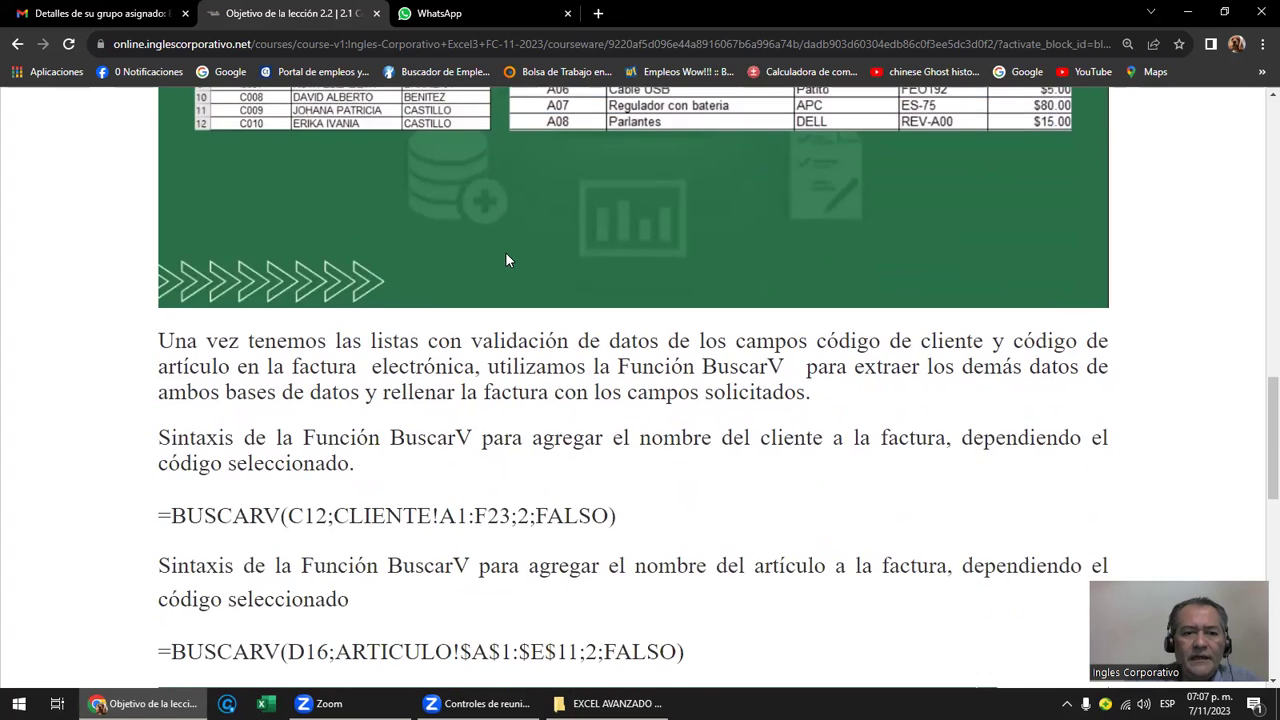
pyautogui.scroll(-1, 505, 251)
pyautogui.scroll(-1, 508, 254)
pyautogui.scroll(-1, 509, 250)
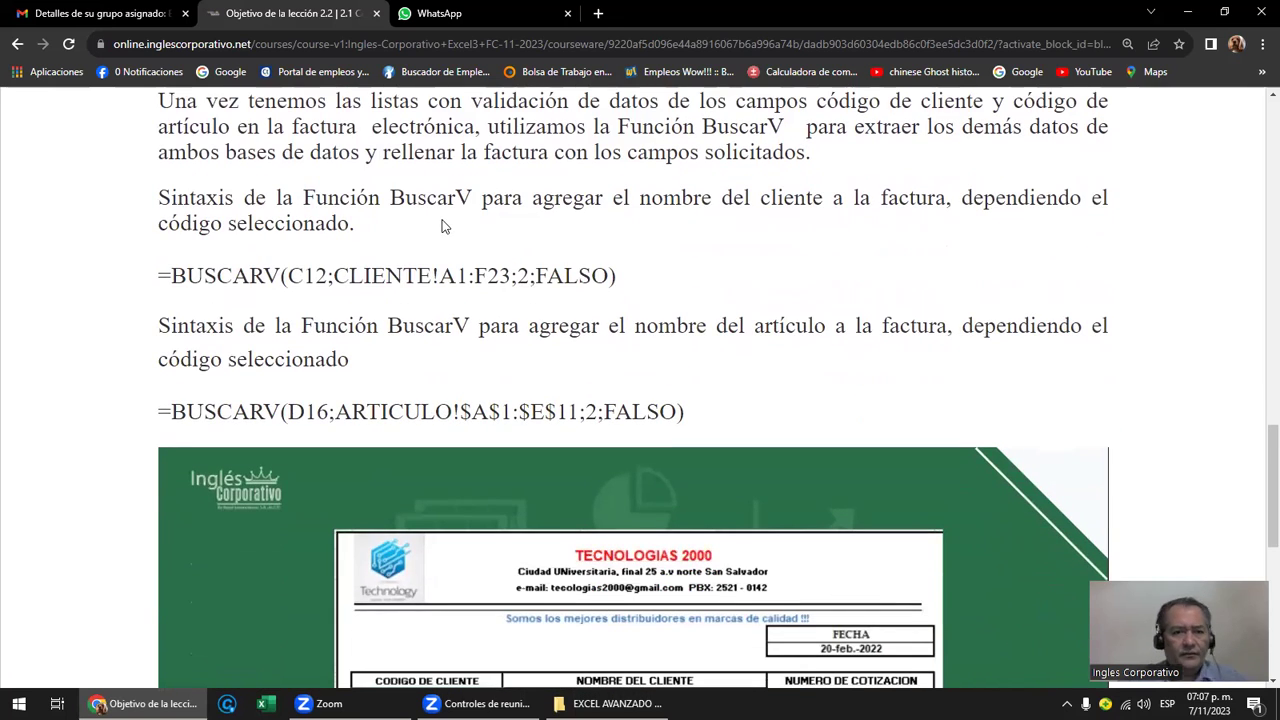
pyautogui.scroll(-2, 470, 258)
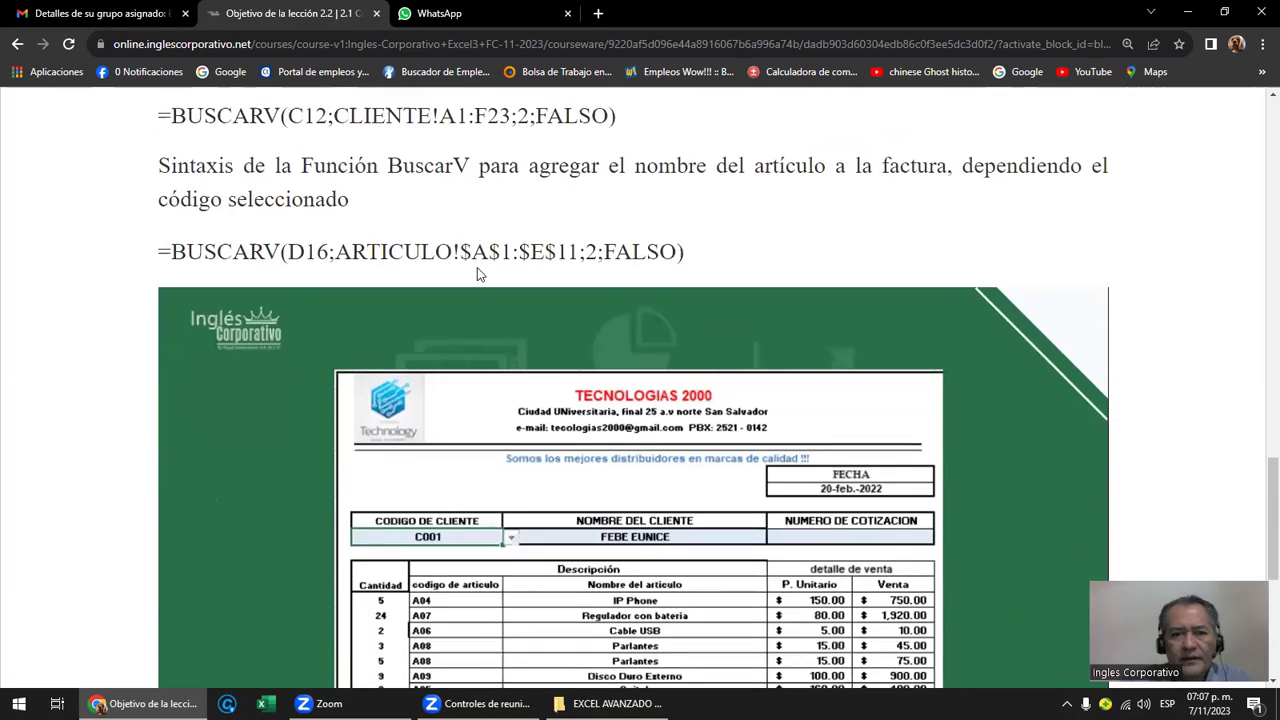
pyautogui.scroll(-1, 477, 267)
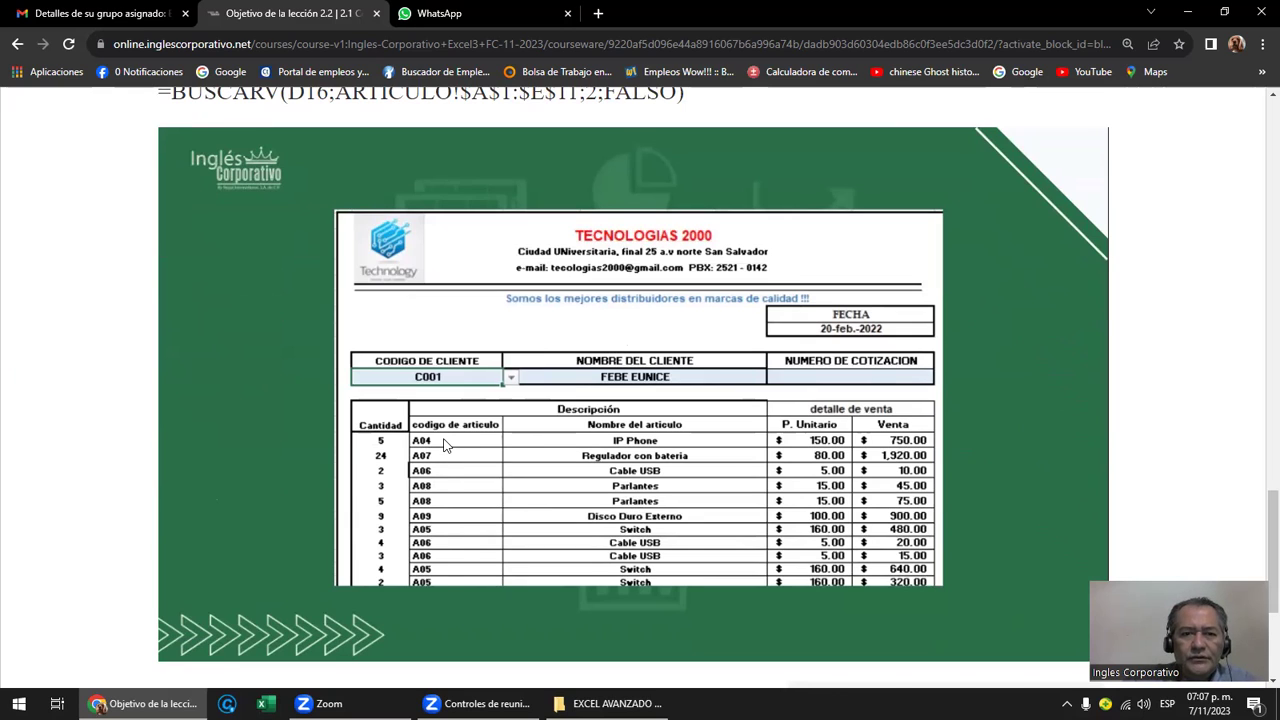
pyautogui.scroll(-2, 447, 547)
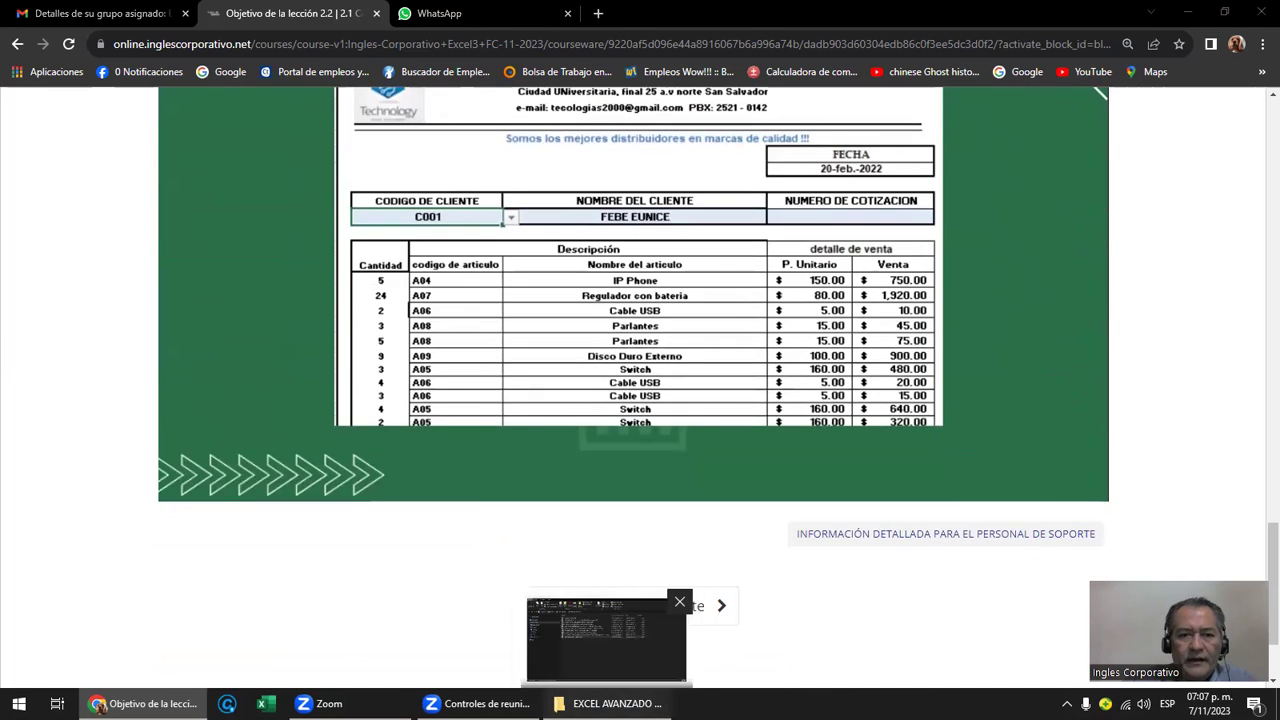
pyautogui.click(610, 703)
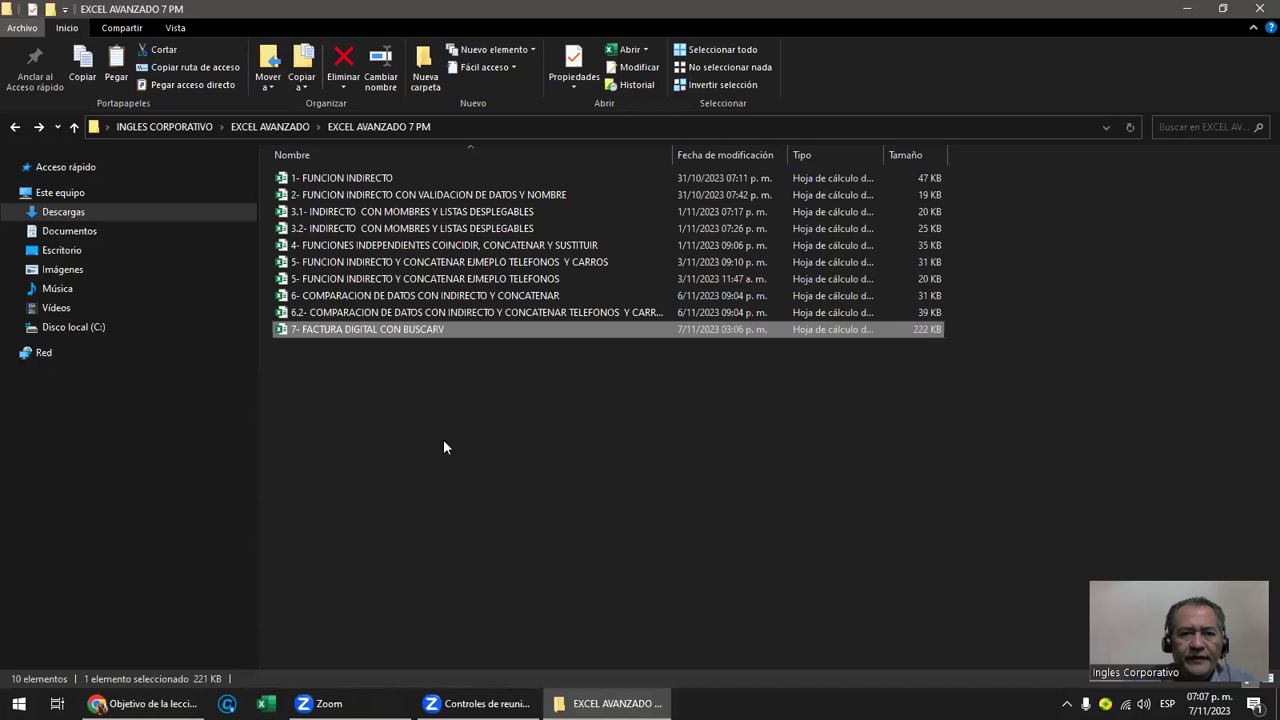
# - Open 7- FACTURA DIGITAL CON BUSCARV with editing enabled, then FACTURA DIGITAL CON BUSCARV - HECHA from Descargas
pyautogui.doubleClick(341, 333)
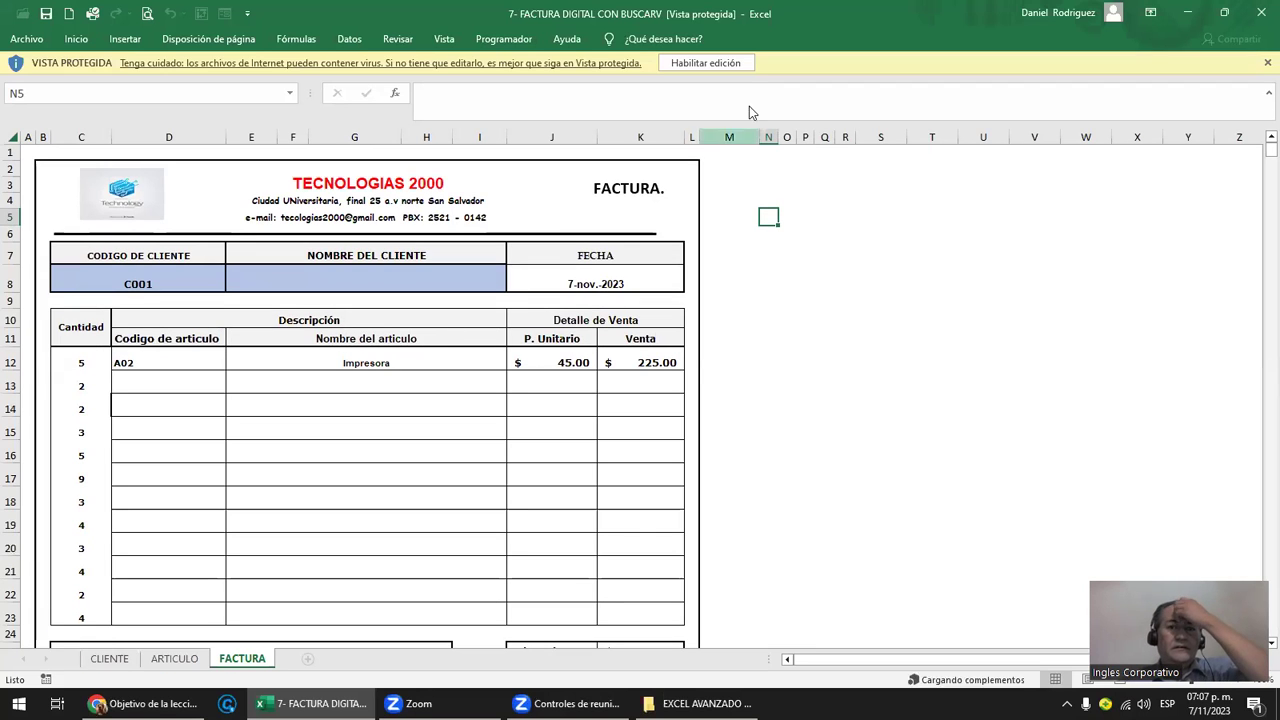
pyautogui.click(723, 67)
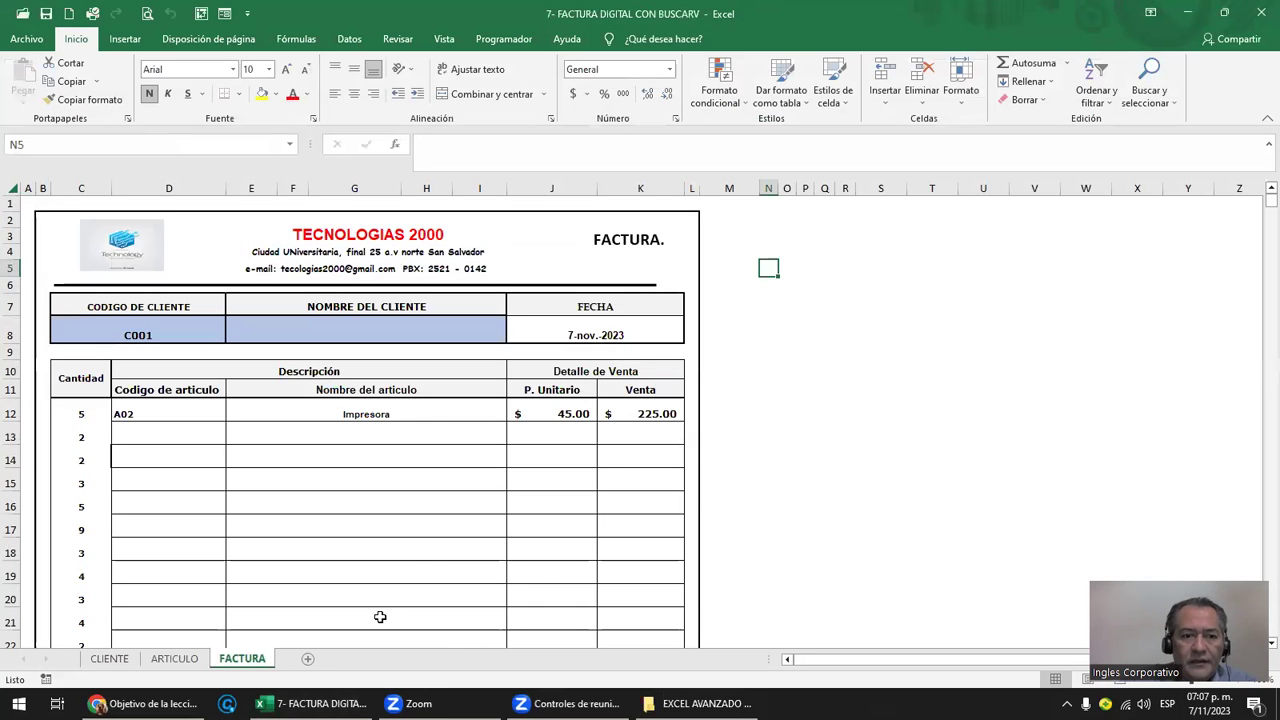
pyautogui.click(1187, 12)
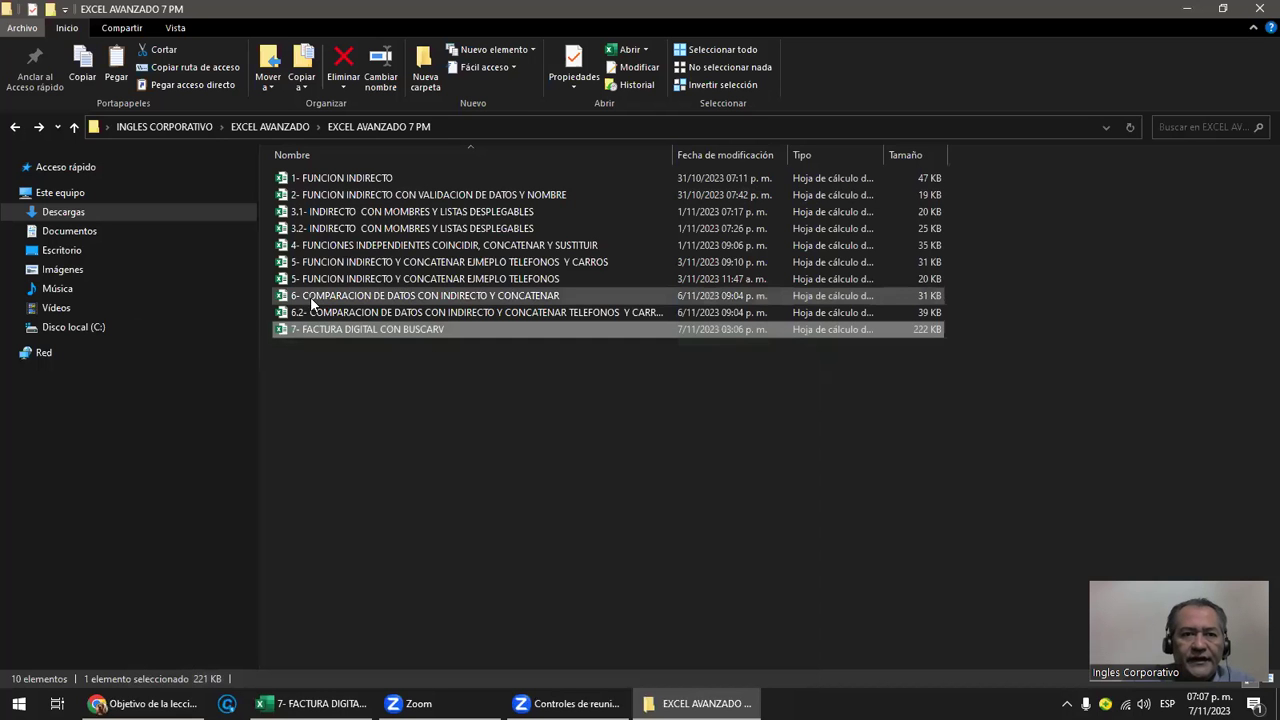
pyautogui.click(80, 232)
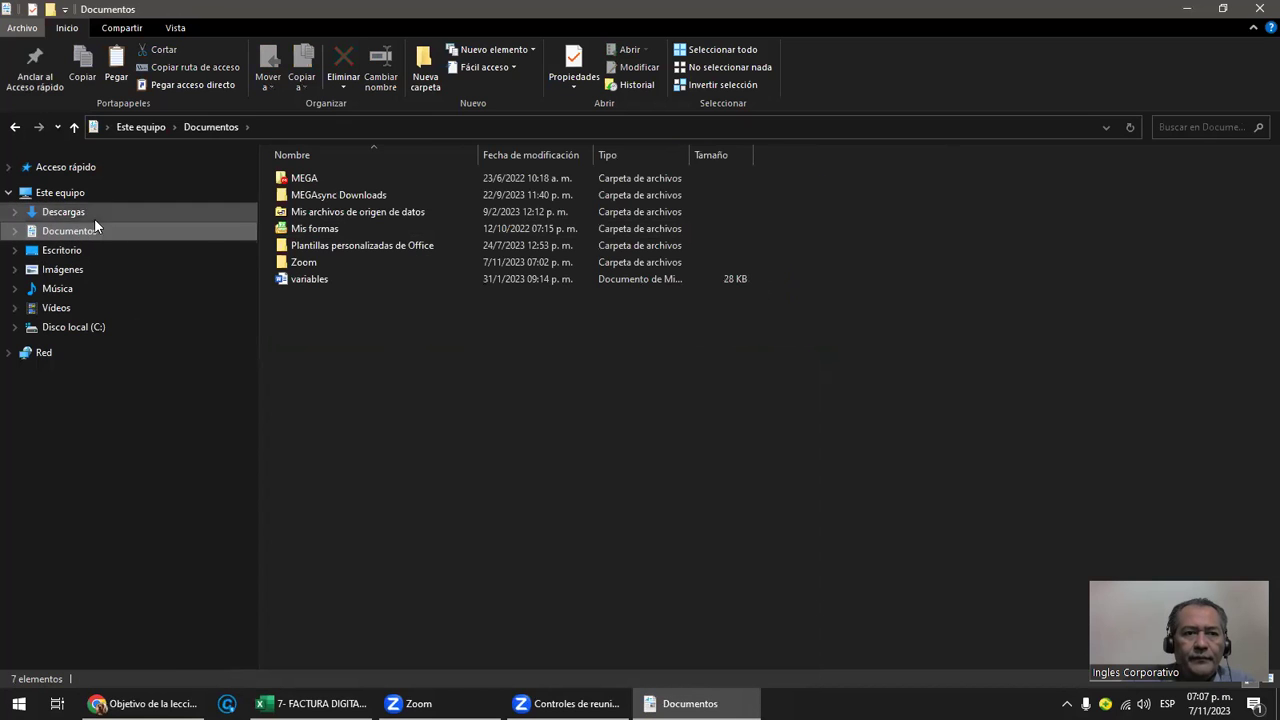
pyautogui.click(72, 215)
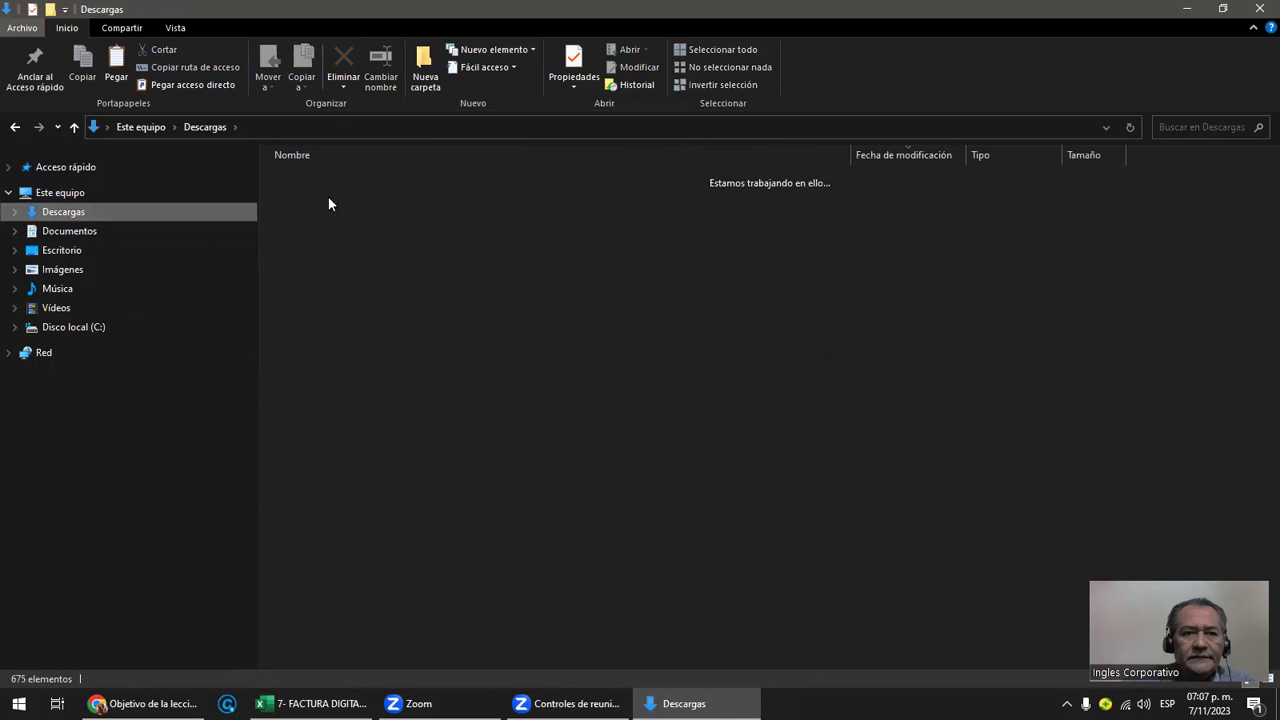
pyautogui.click(429, 218)
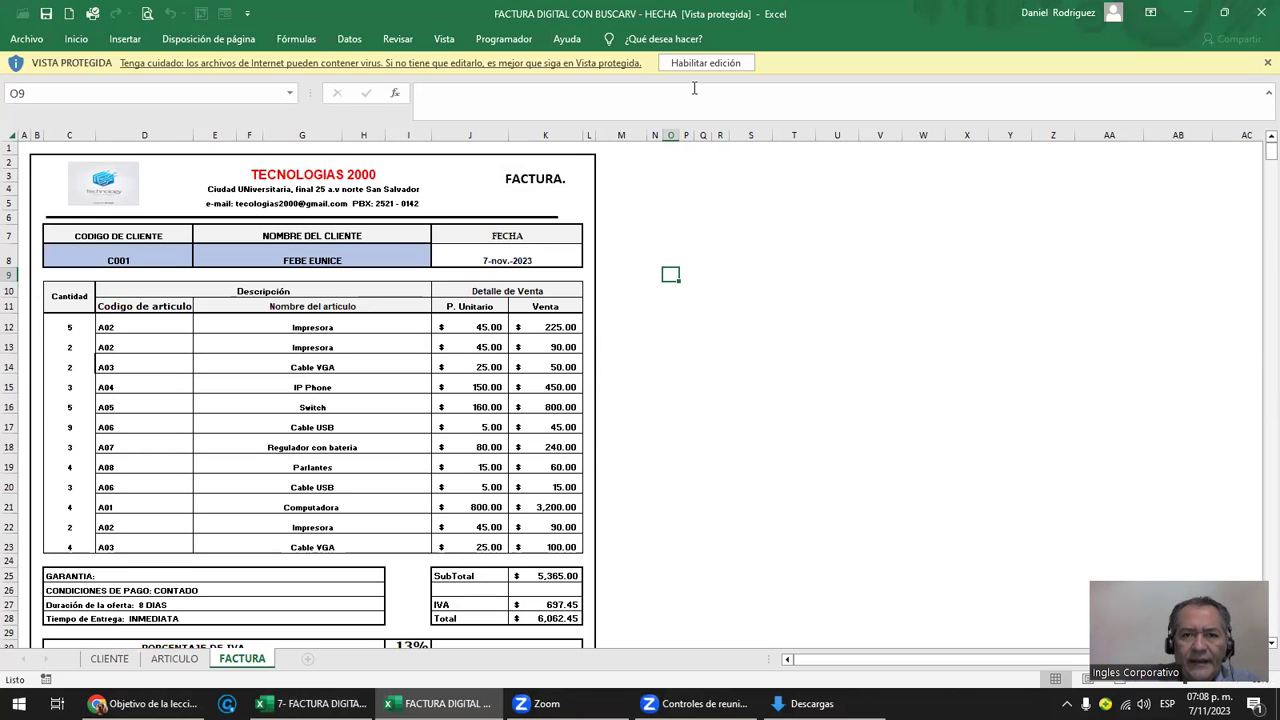
# - Enable editing on the finished invoice and select the article-code cells D12:D23
pyautogui.click(701, 64)
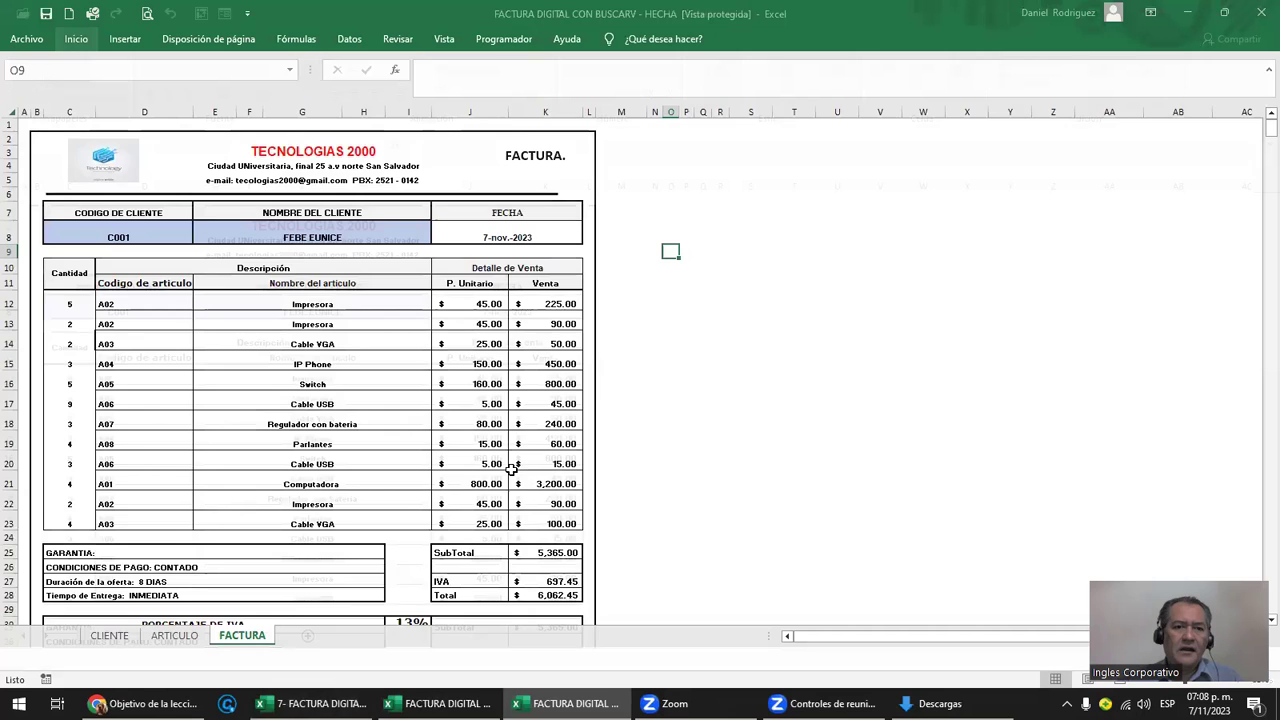
pyautogui.keyDown('ctrl'); pyautogui.scroll(-3, 621, 441); pyautogui.keyUp('ctrl')
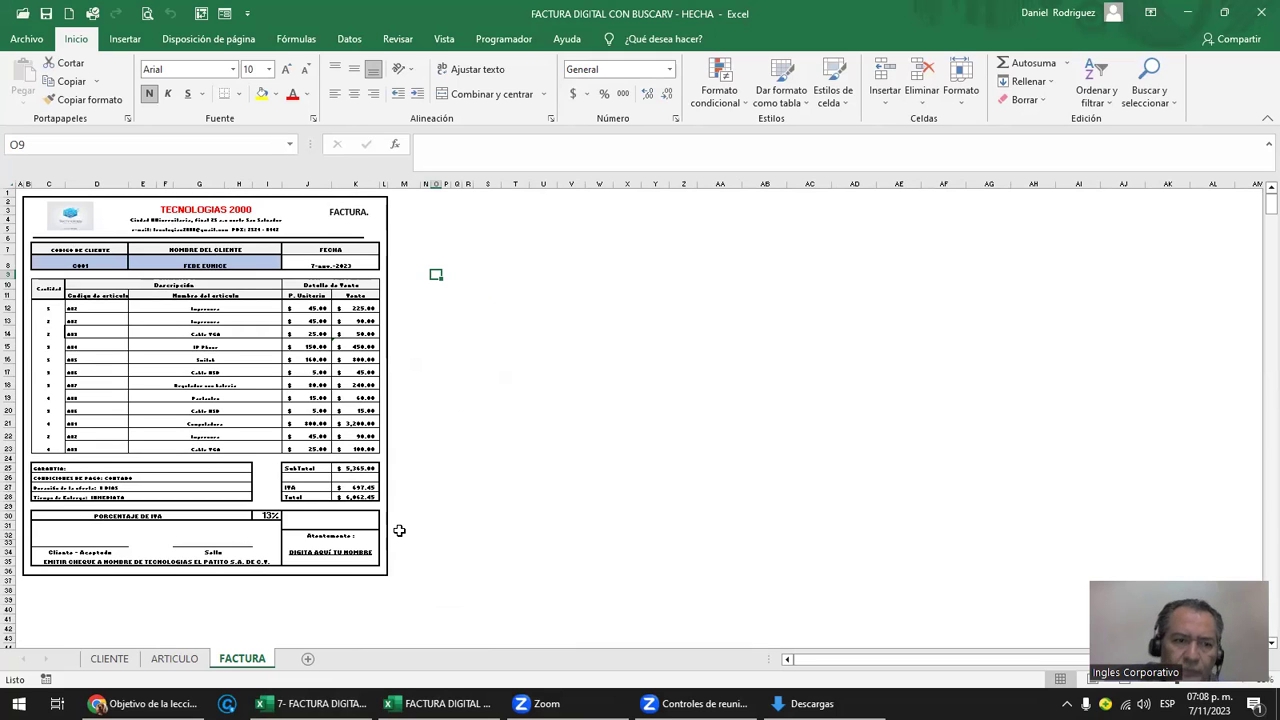
pyautogui.keyDown('ctrl'); pyautogui.scroll(2, 250, 345); pyautogui.keyUp('ctrl')
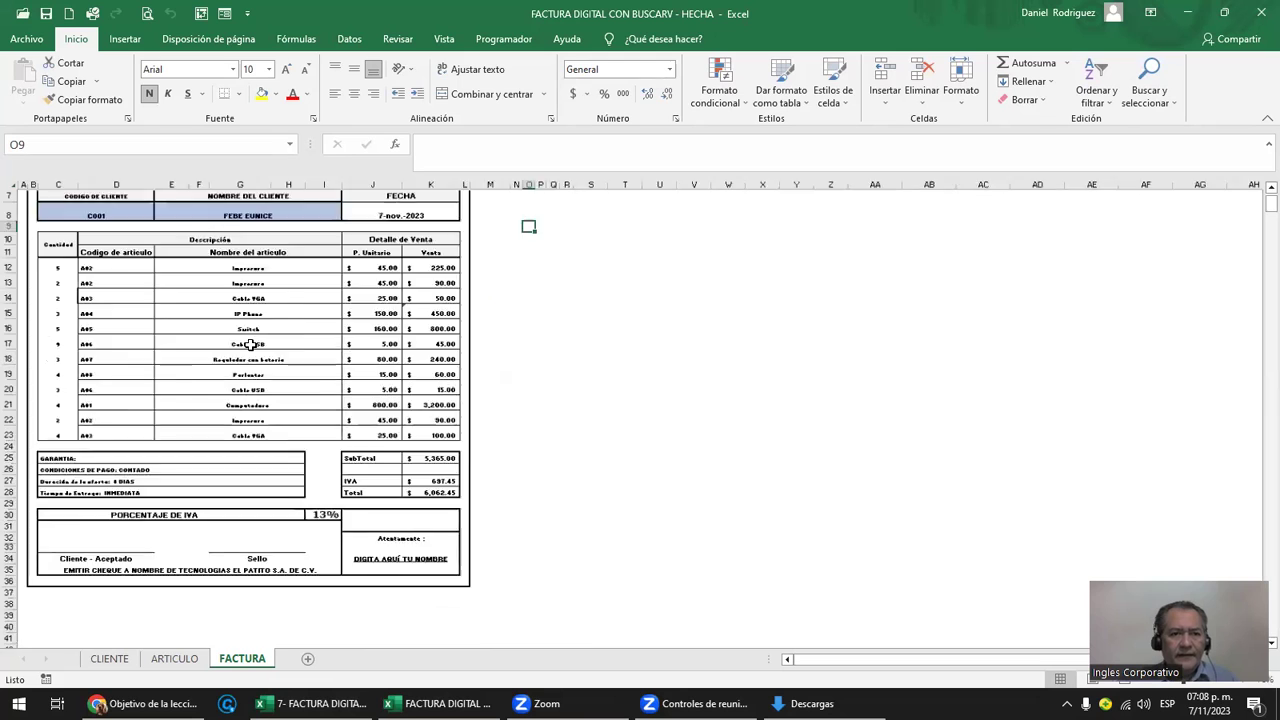
pyautogui.keyDown('ctrl'); pyautogui.scroll(2, 250, 345); pyautogui.keyUp('ctrl')
pyautogui.moveTo(118, 250); pyautogui.dragTo(157, 466)
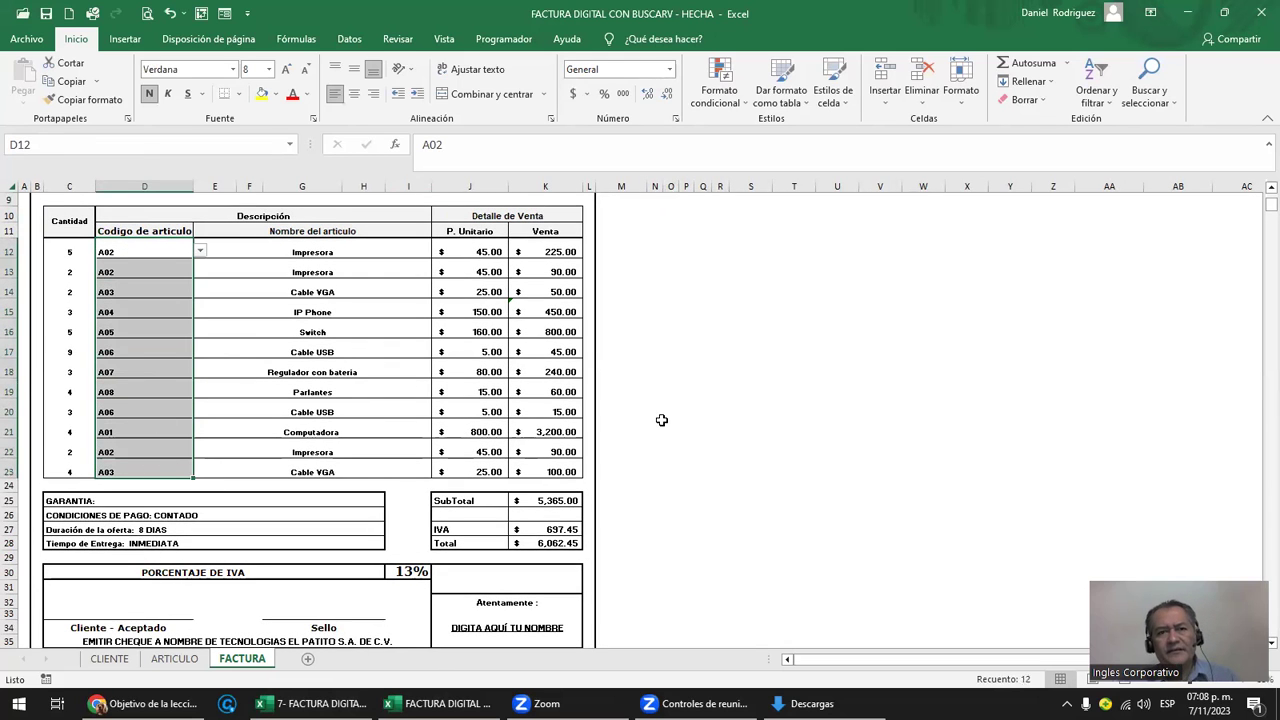
pyautogui.scroll(2, 338, 448)
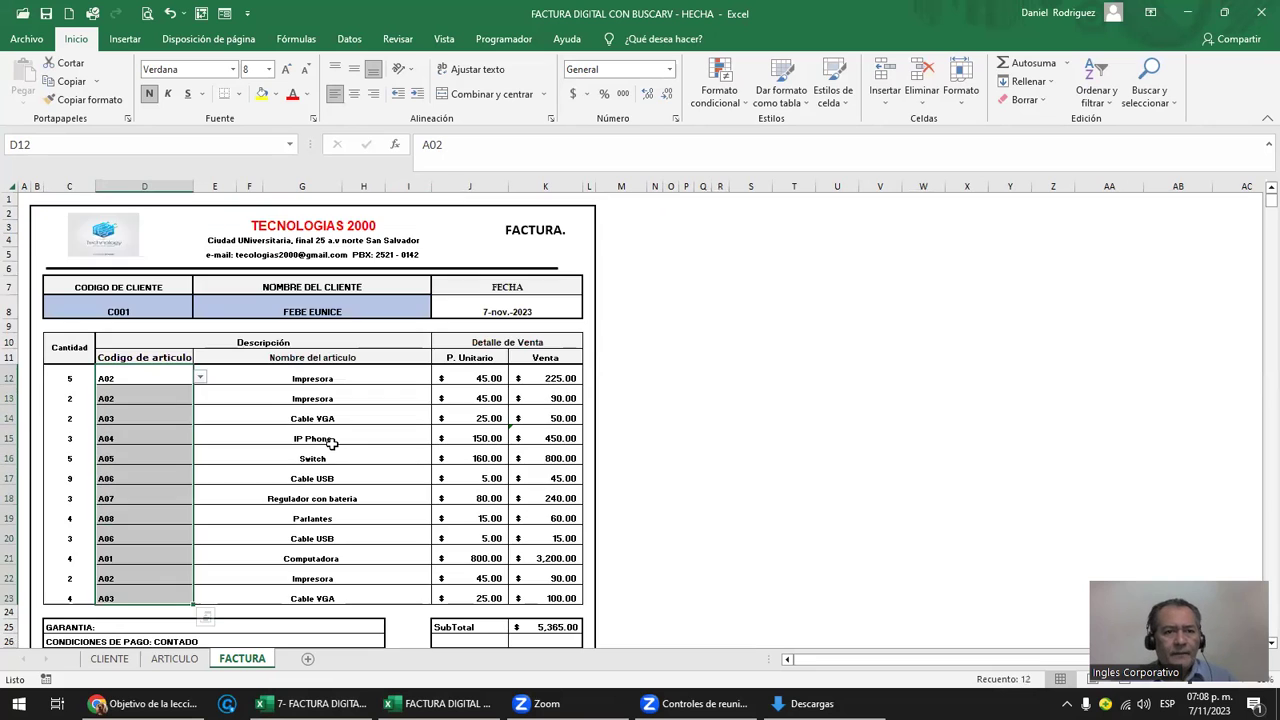
pyautogui.keyDown('ctrl'); pyautogui.scroll(1, 332, 443); pyautogui.keyUp('ctrl')
pyautogui.keyDown('ctrl'); pyautogui.scroll(1, 332, 443); pyautogui.keyUp('ctrl')
pyautogui.keyDown('ctrl'); pyautogui.scroll(1, 334, 442); pyautogui.keyUp('ctrl')
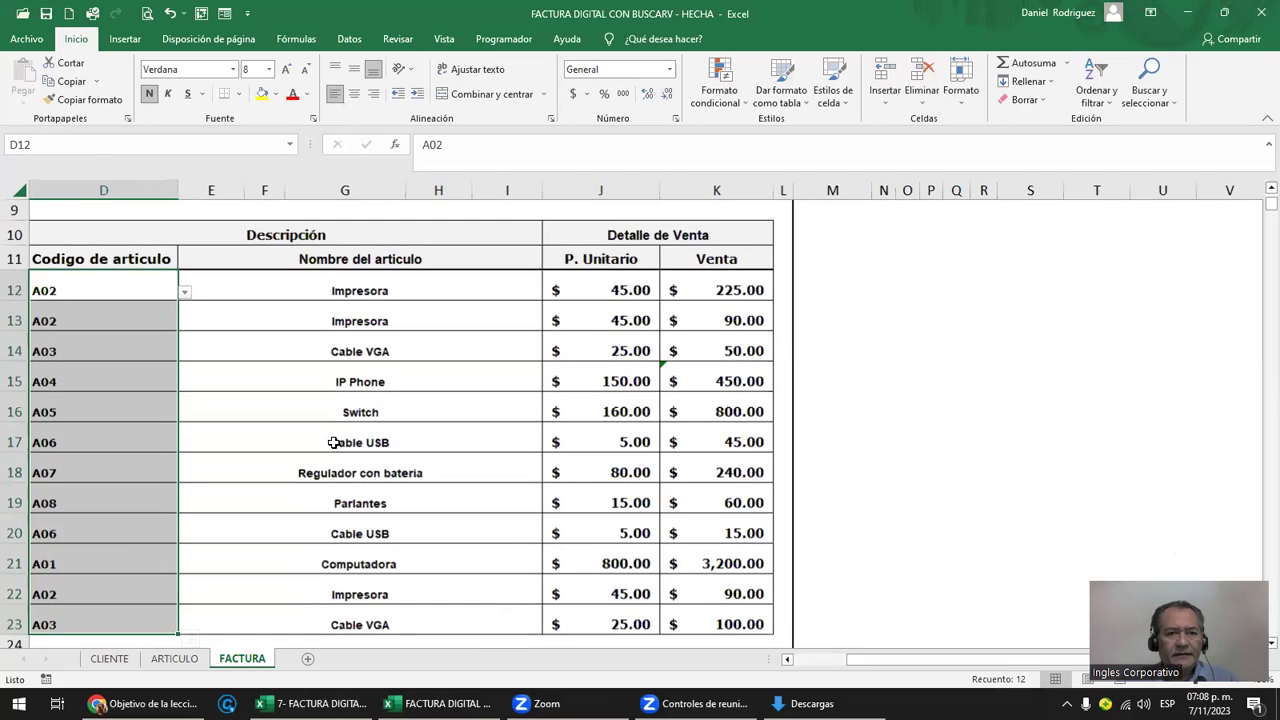
pyautogui.scroll(3, 334, 442)
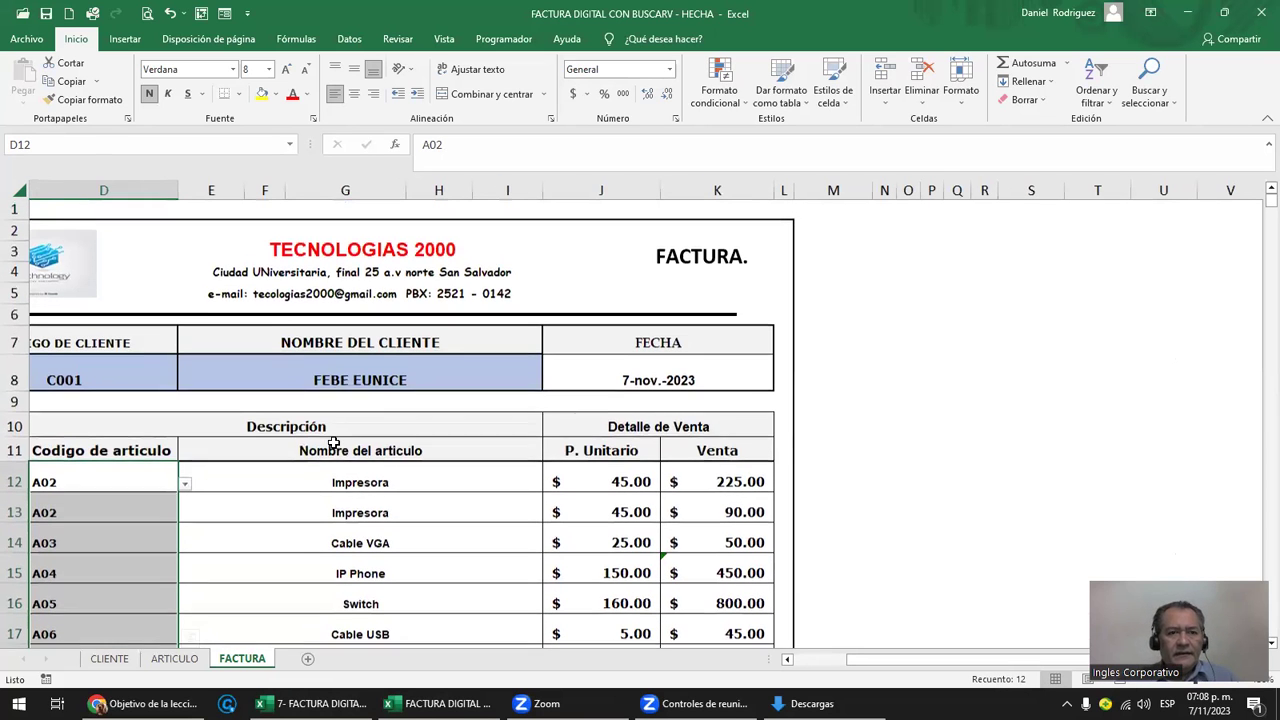
# - Review the client codes and name columns on the CLIENTE sheet, then move to the ARTICULO sheet
pyautogui.click(110, 660)
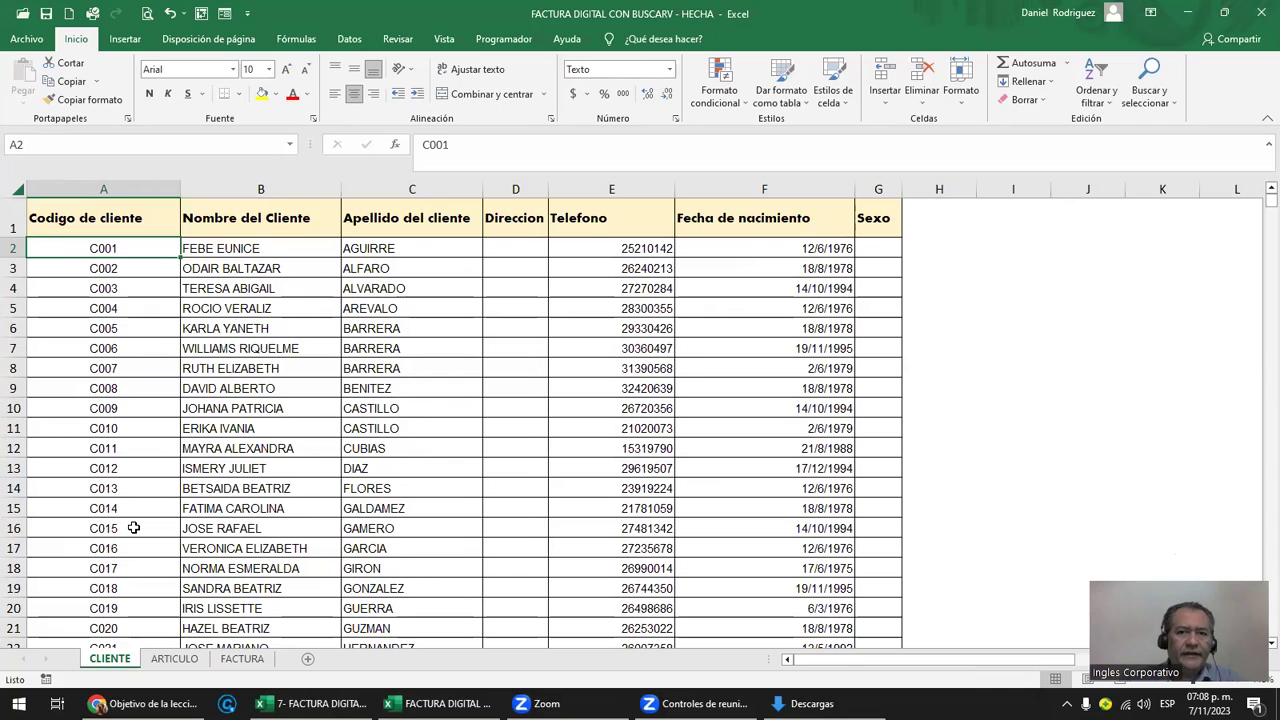
pyautogui.click(108, 218)
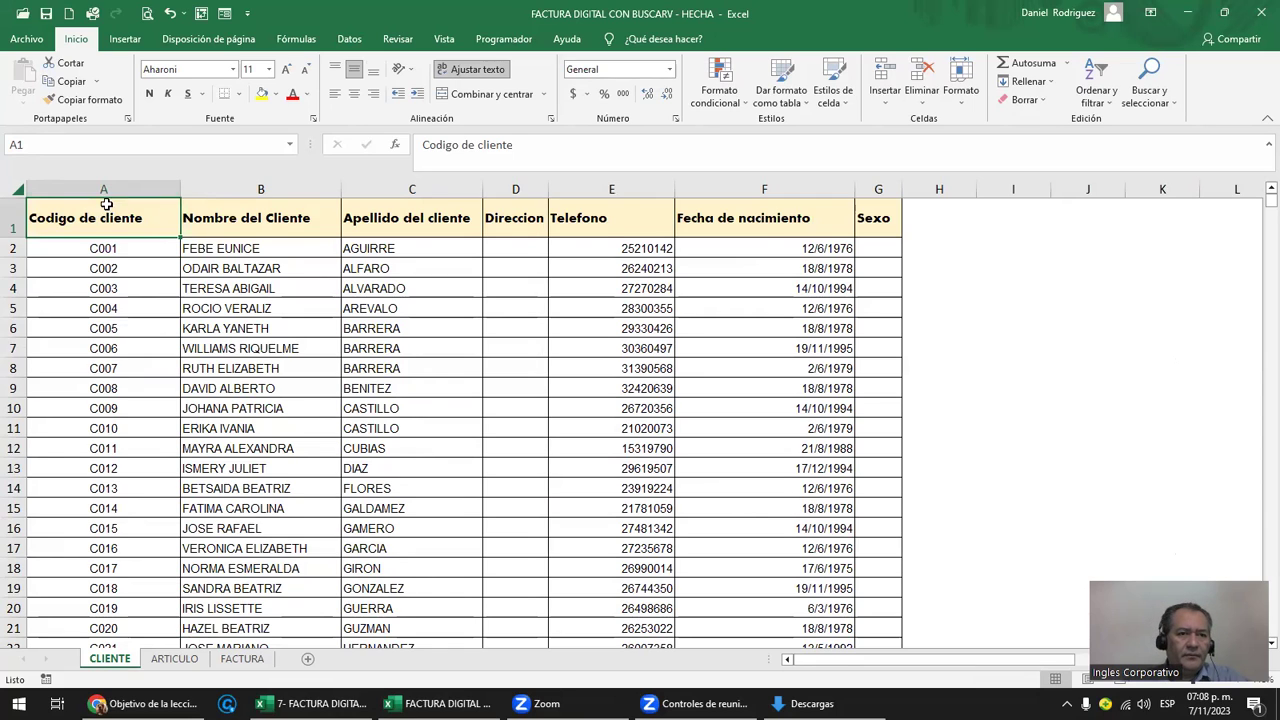
pyautogui.moveTo(103, 205); pyautogui.dragTo(103, 631)
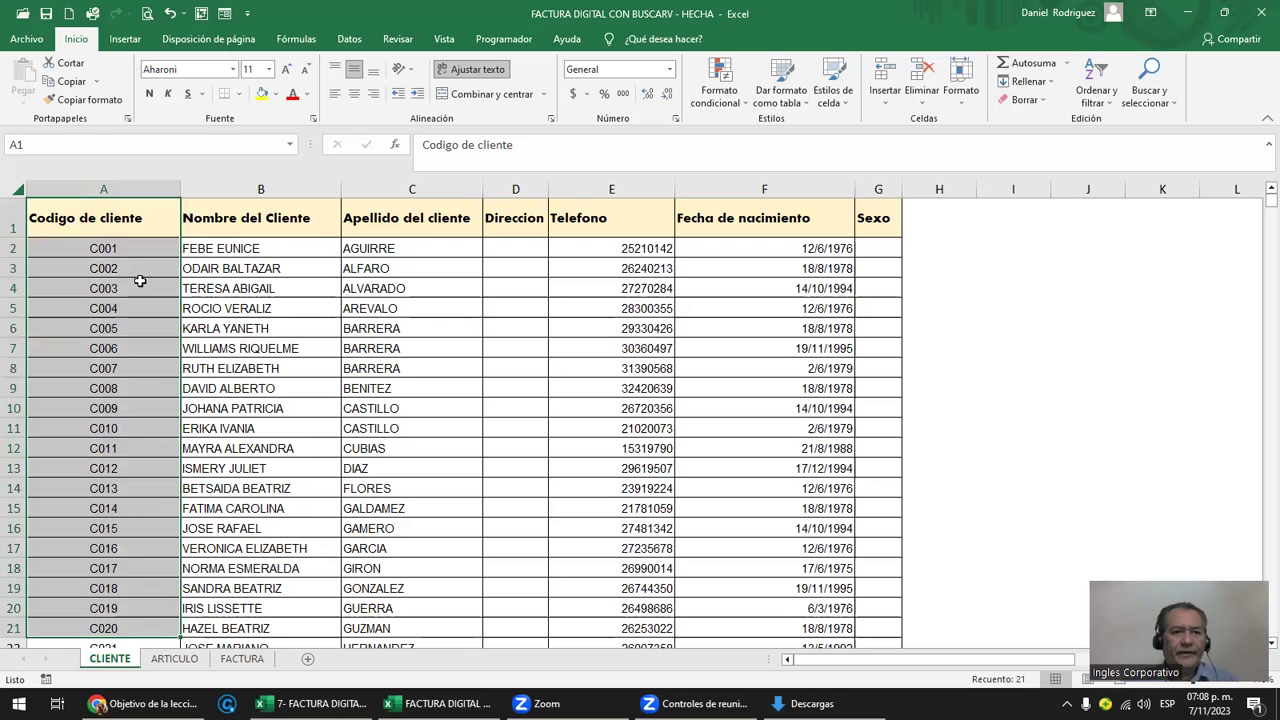
pyautogui.click(118, 250)
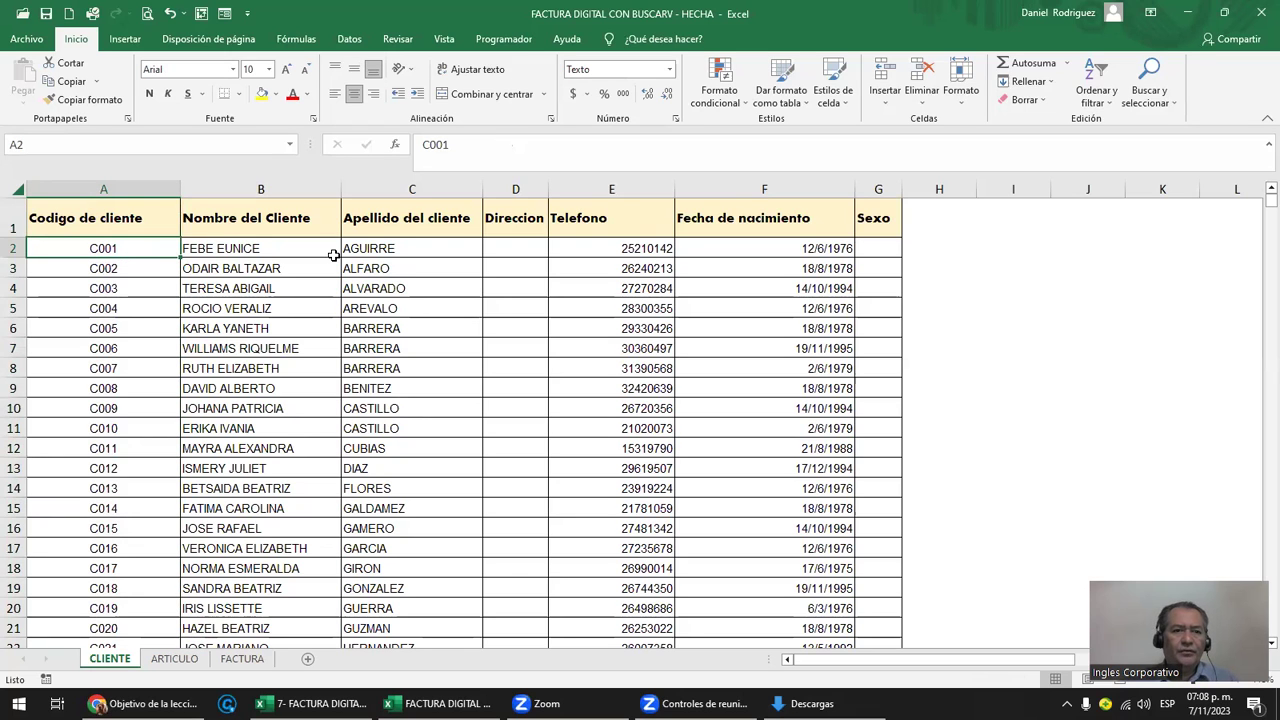
pyautogui.click(291, 189)
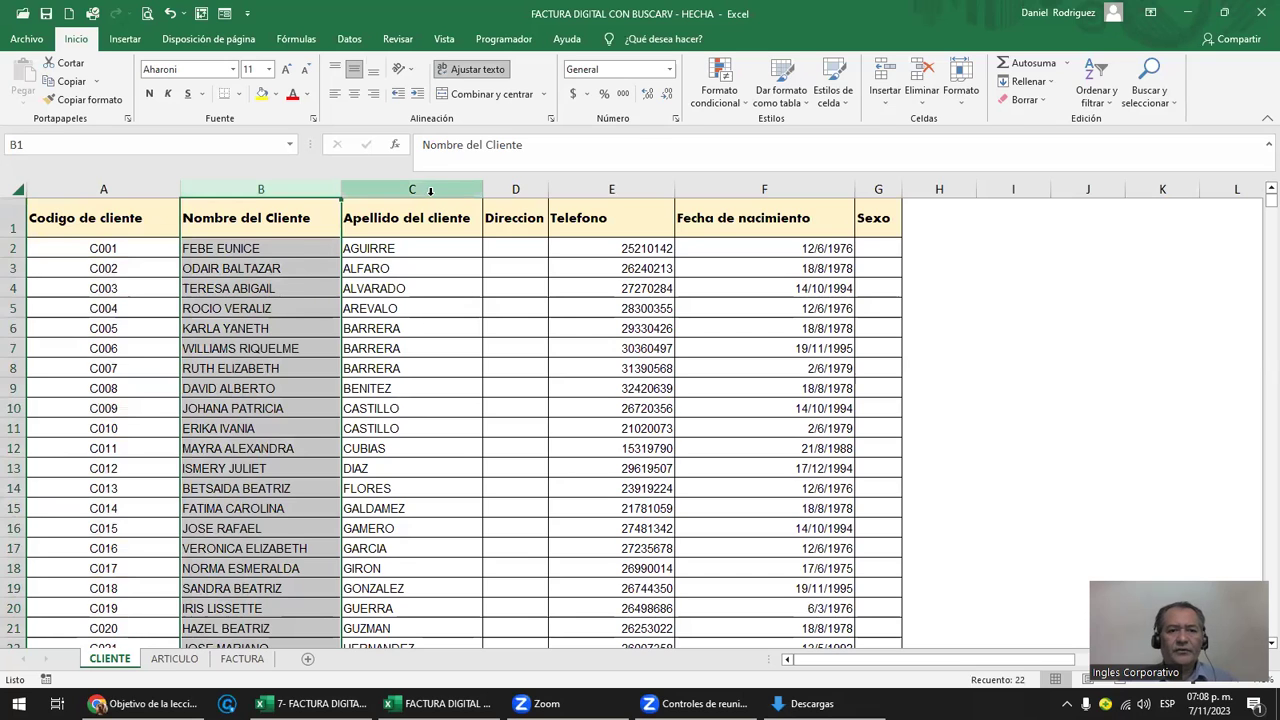
pyautogui.click(428, 190)
pyautogui.hotkey('ctrl', 'shift', 'Down')
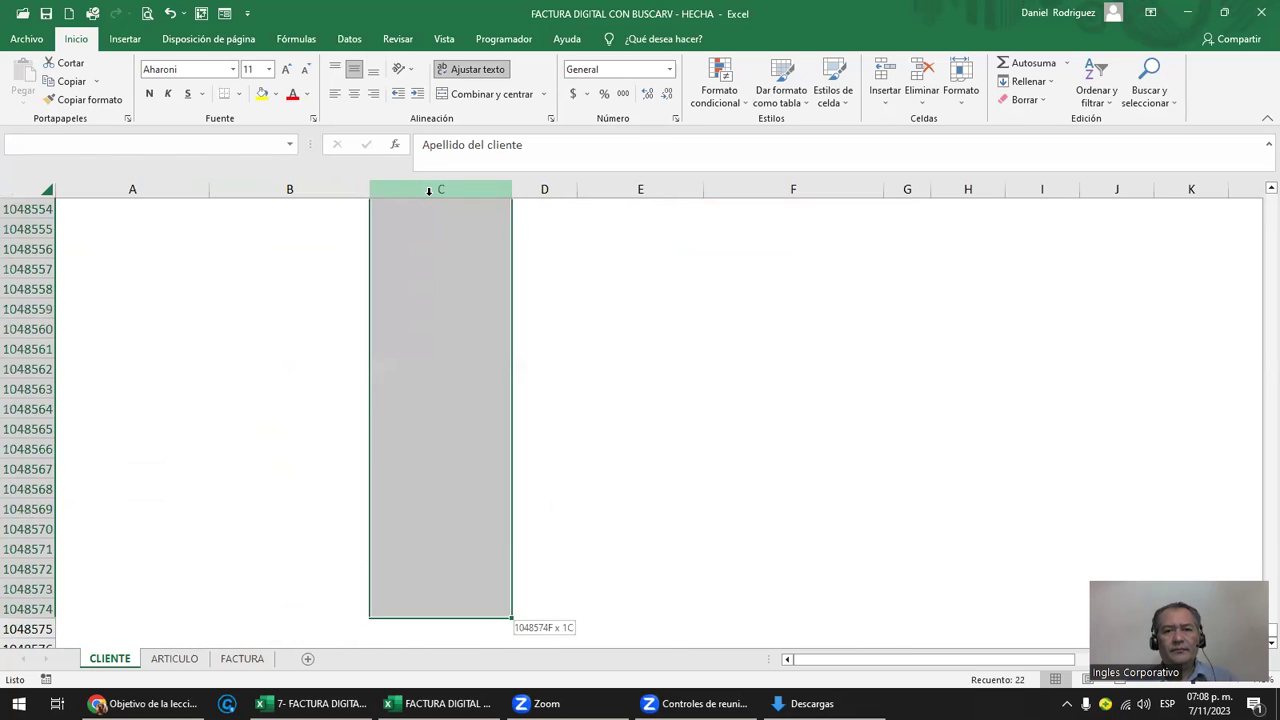
pyautogui.hotkey('shift', 'Left')
pyautogui.hotkey('shift', 'Left')
pyautogui.hotkey('ctrl', 'Home')
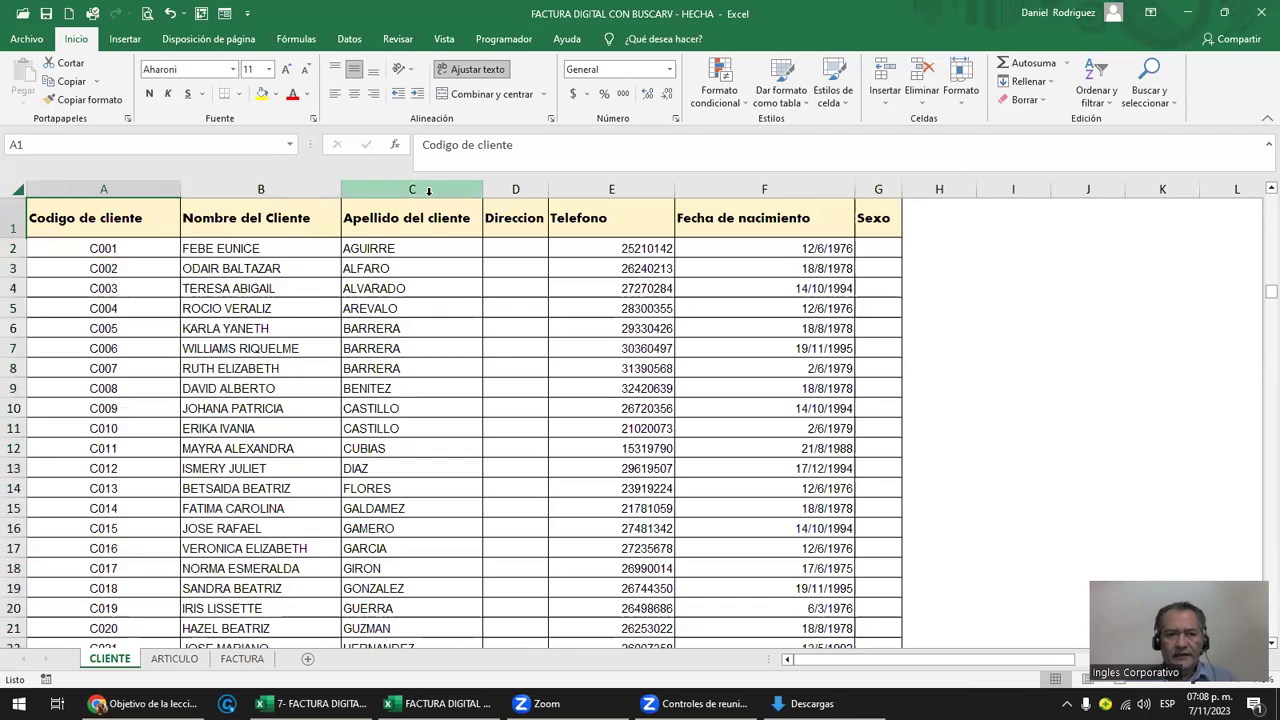
pyautogui.press('Up')
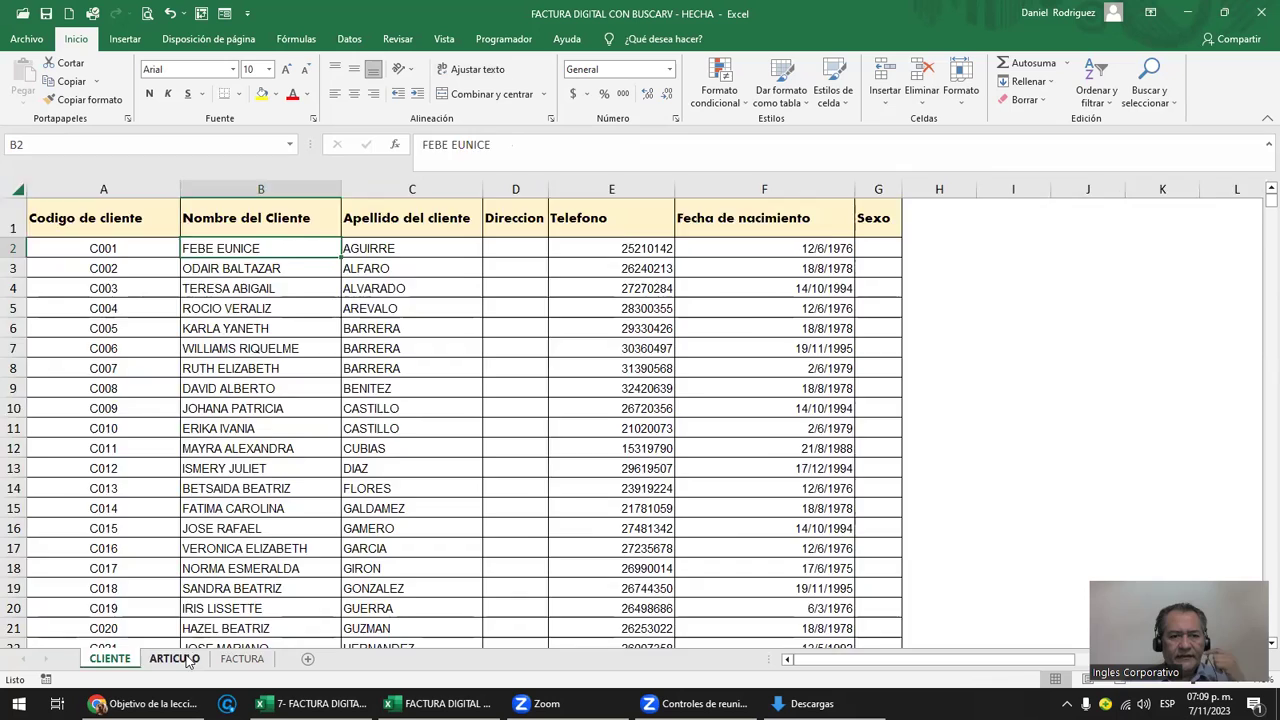
pyautogui.click(185, 662)
pyautogui.click(137, 258)
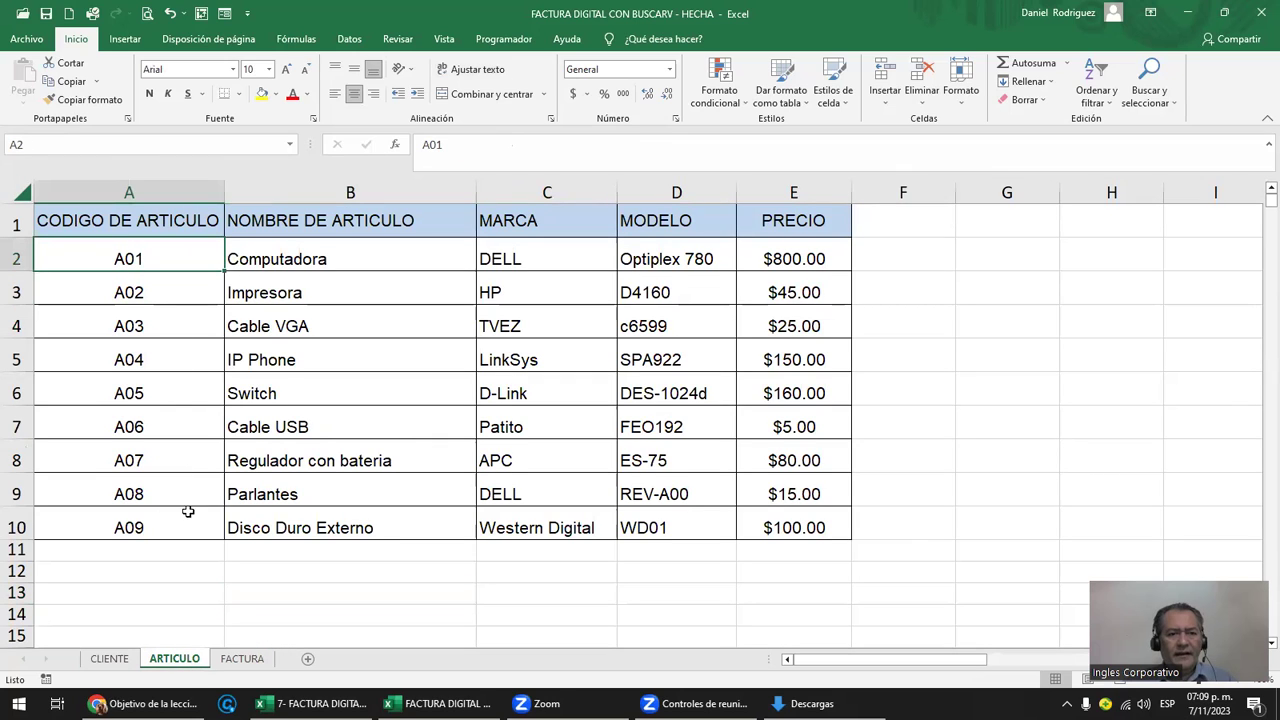
pyautogui.click(146, 523)
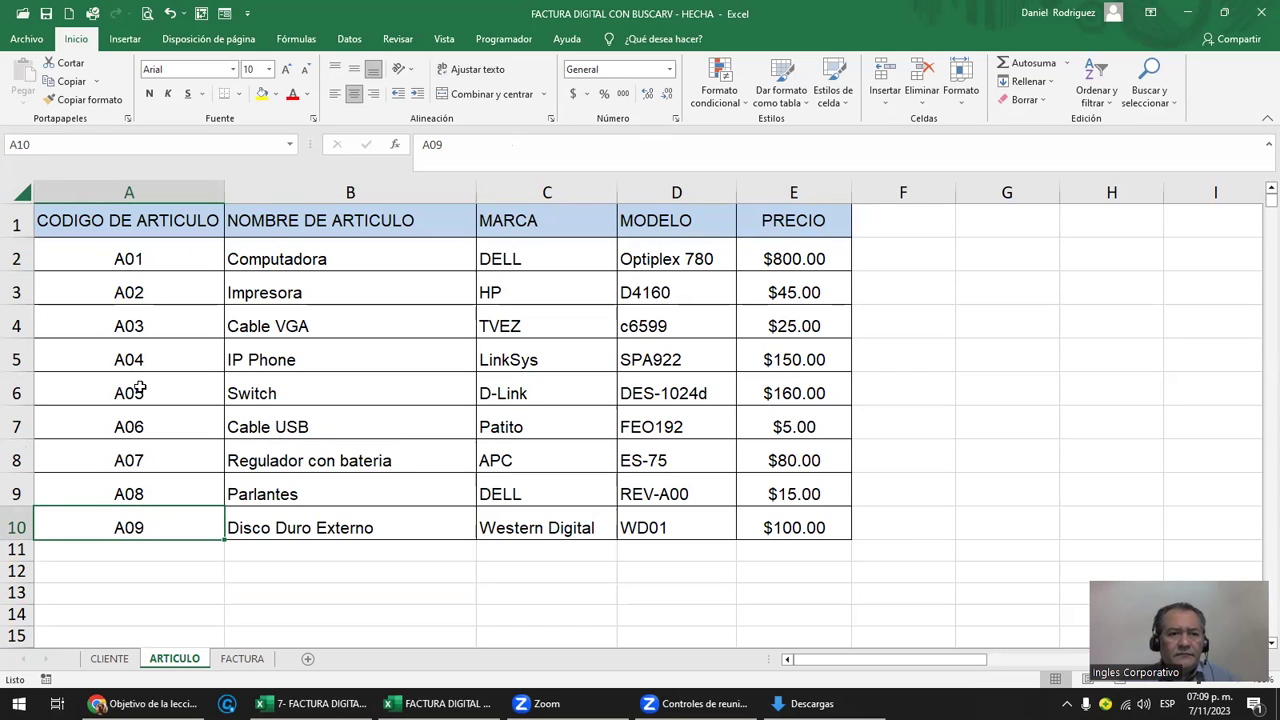
pyautogui.click(128, 190)
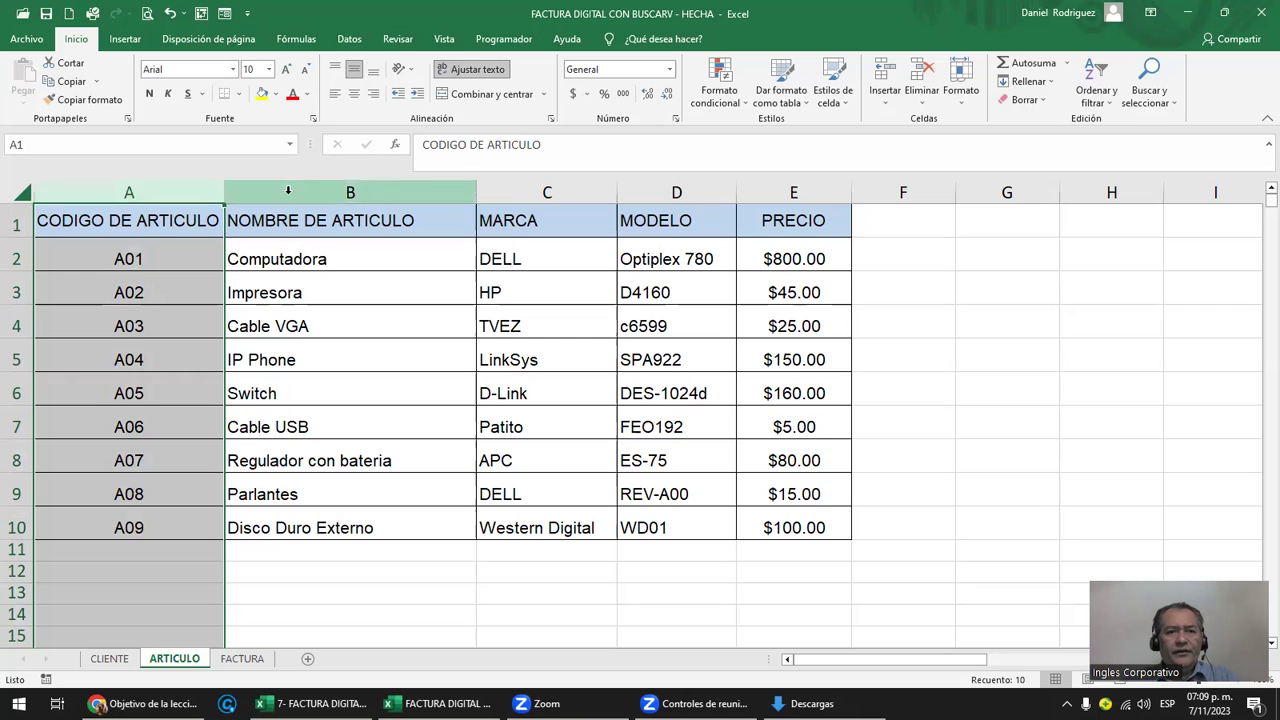
pyautogui.moveTo(273, 186); pyautogui.dragTo(752, 182)
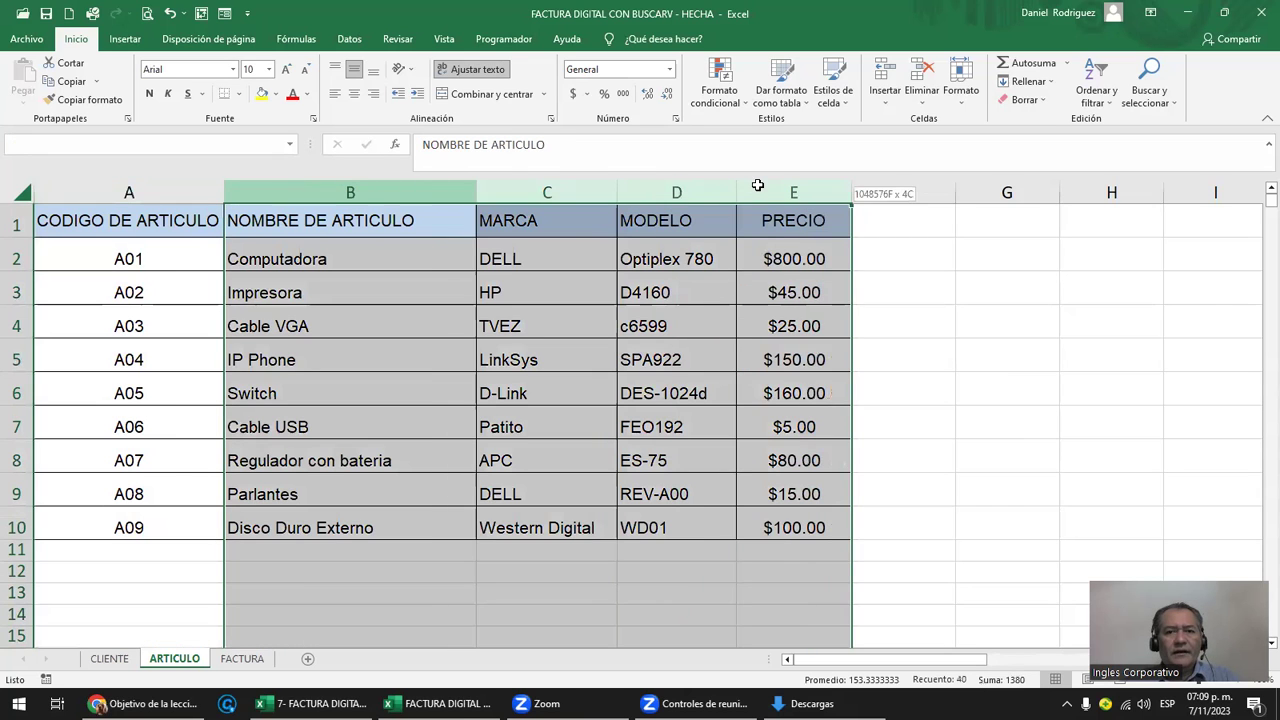
pyautogui.click(343, 226)
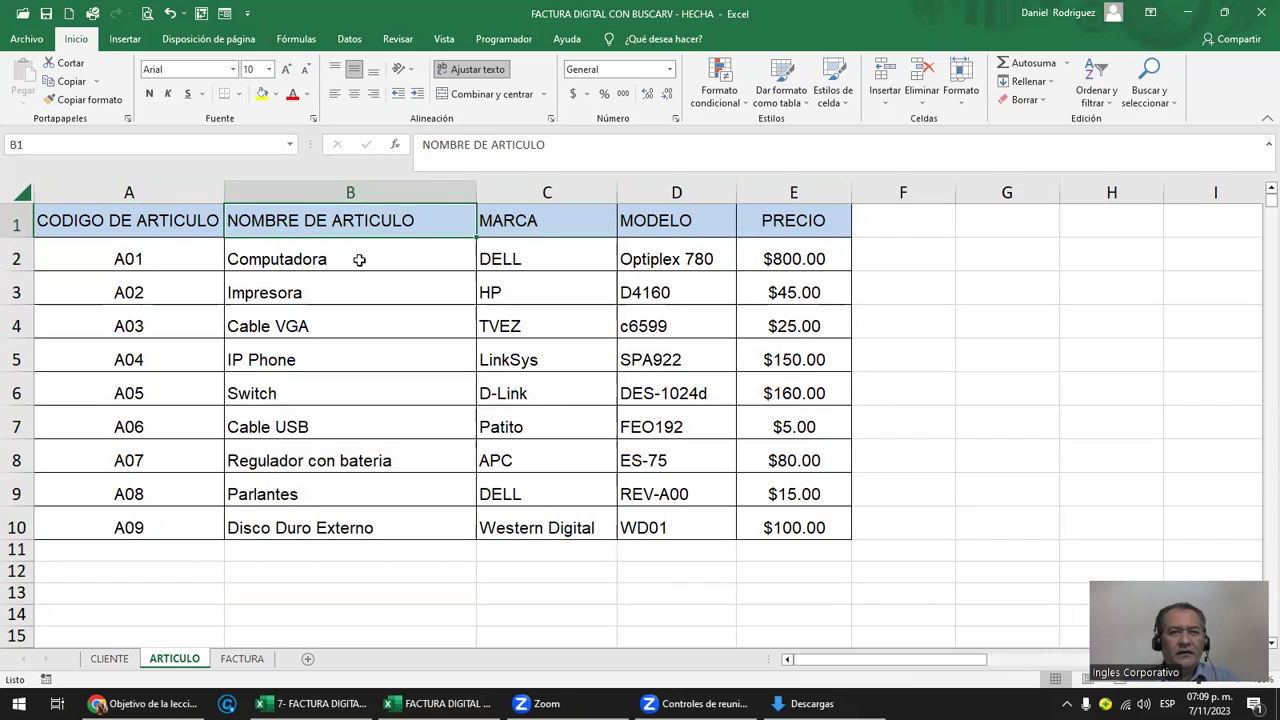
pyautogui.click(313, 258)
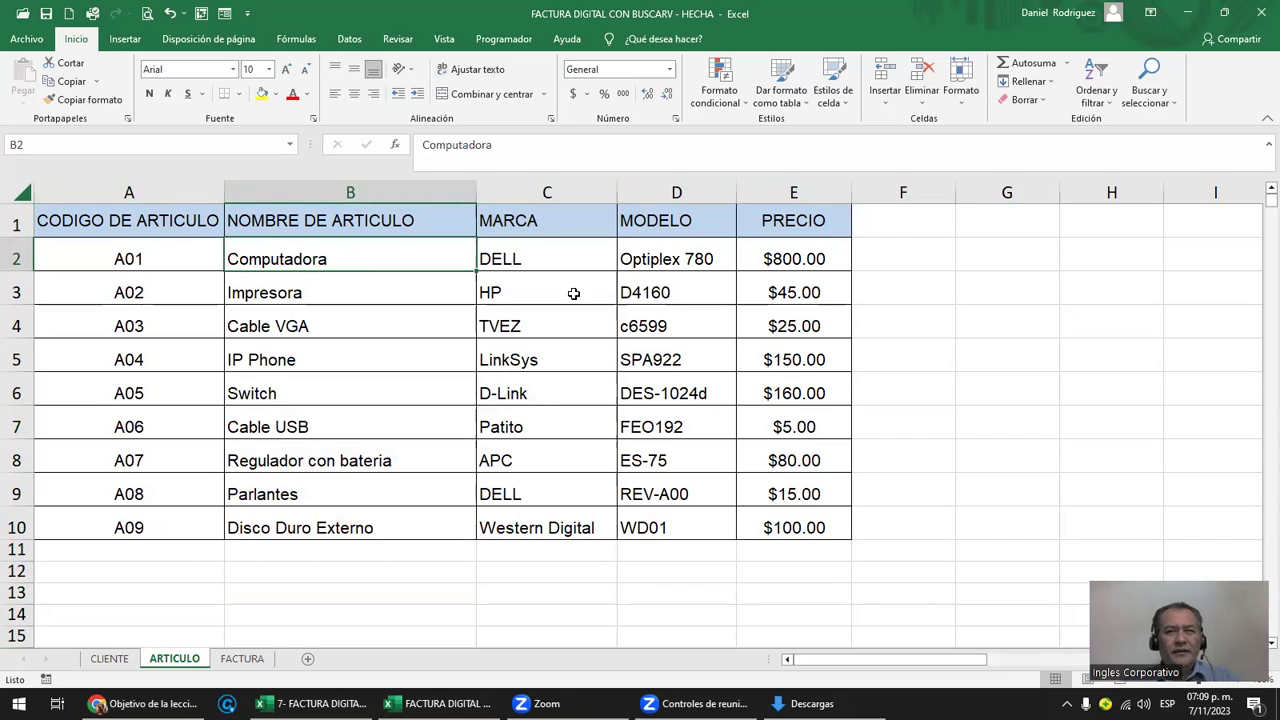
# - In G2, enter =B2&C2&D2 to join the article name, brand and model
pyautogui.click(983, 261)
pyautogui.write('=')
pyautogui.press('Left')
pyautogui.press('Left')
pyautogui.press('Left')
pyautogui.press('Left')
pyautogui.press('Left')
pyautogui.press('Left')
pyautogui.press('Right')
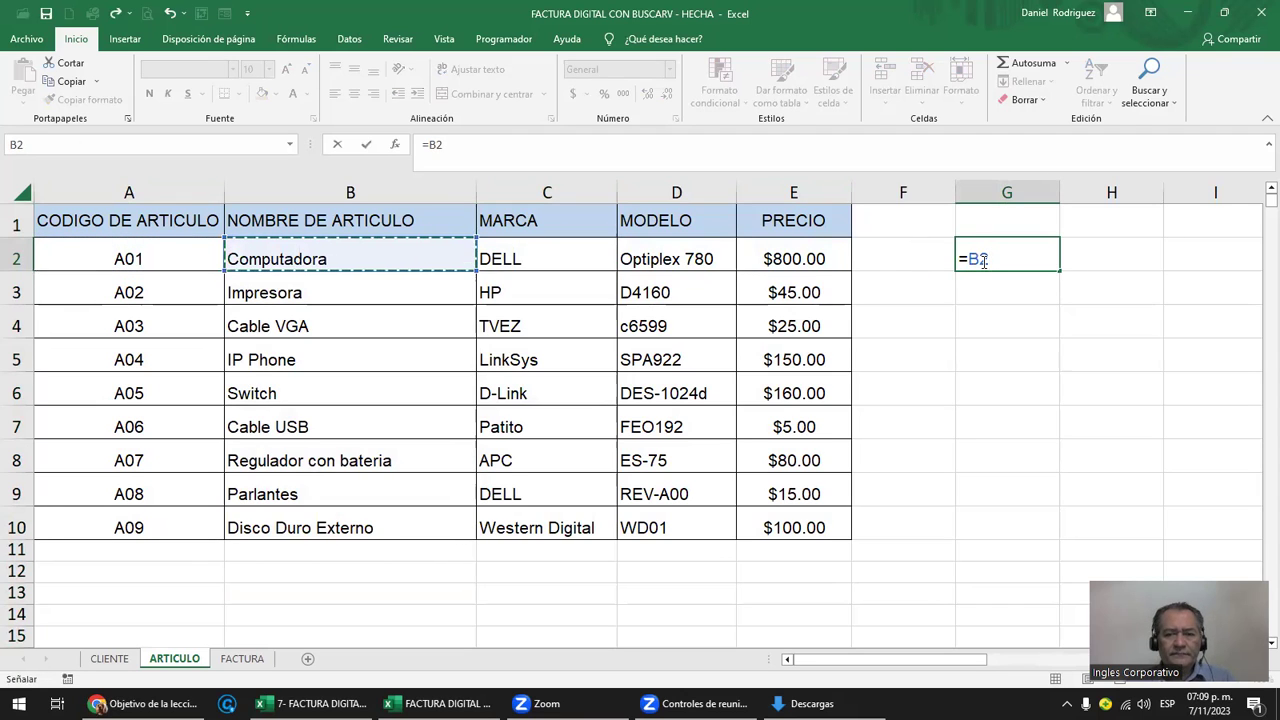
pyautogui.write('&')
pyautogui.click(538, 258)
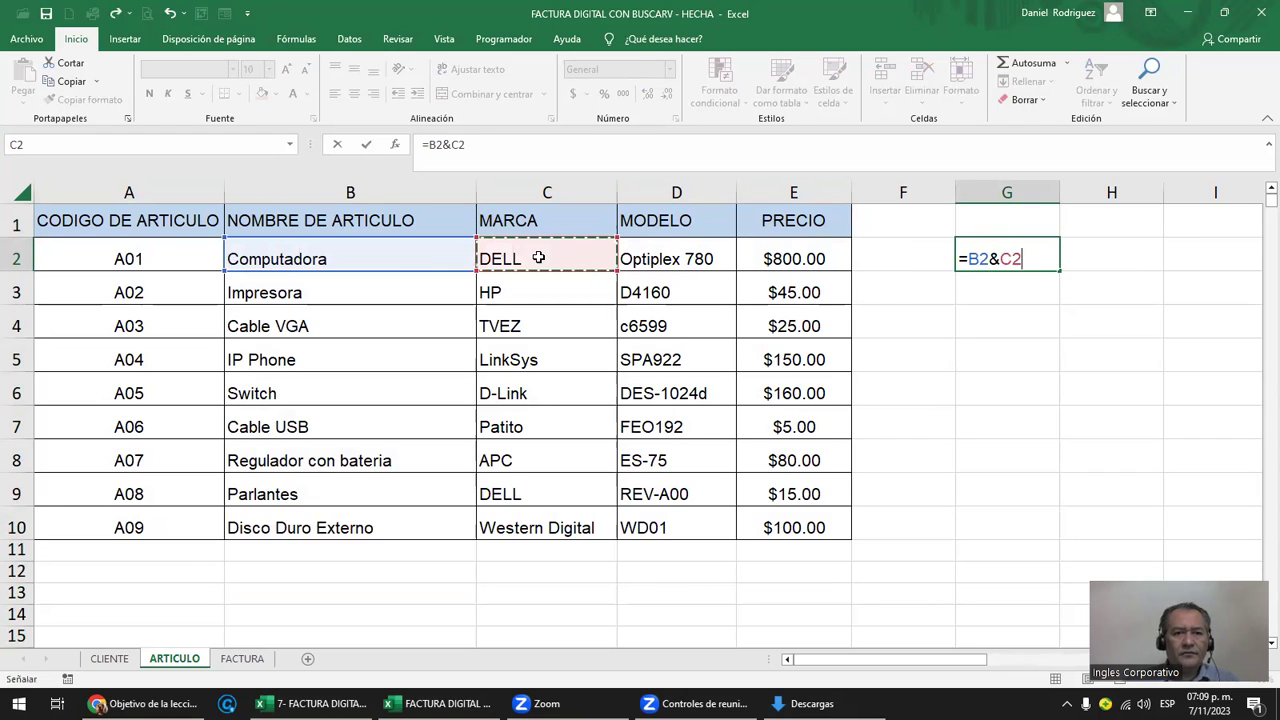
pyautogui.write('&')
pyautogui.click(666, 250)
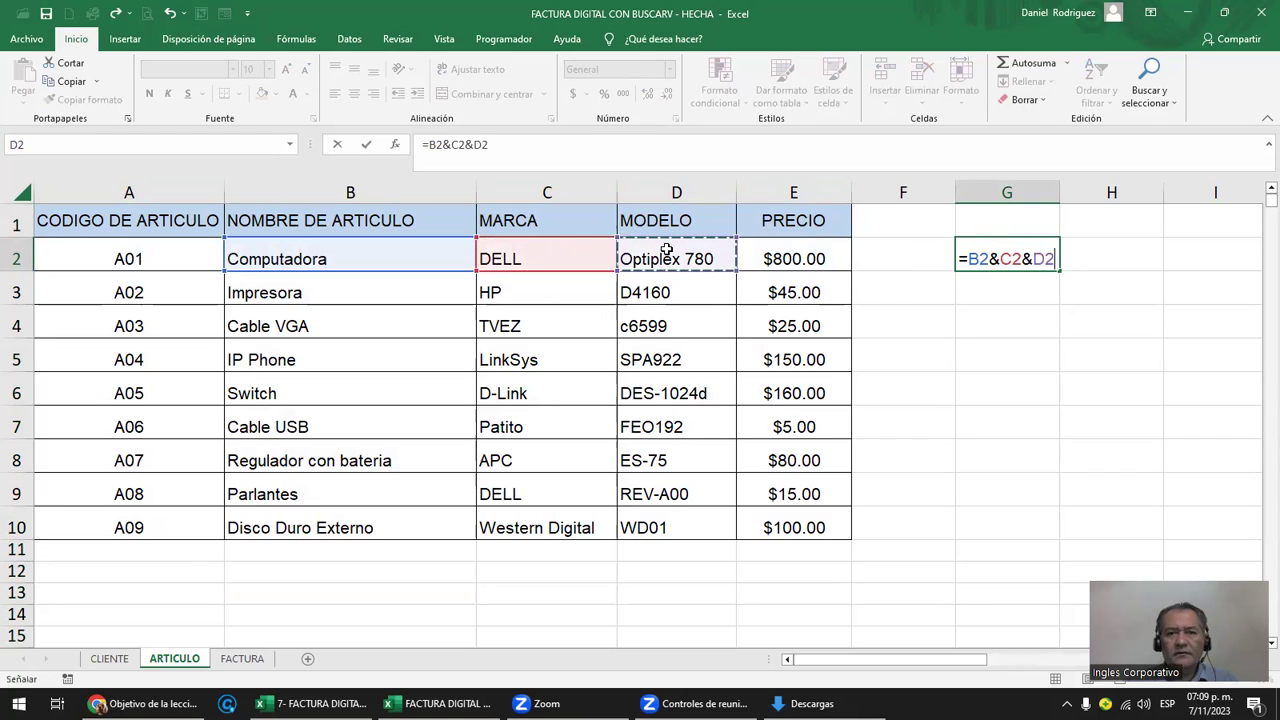
pyautogui.press('Return')
pyautogui.press('Up')
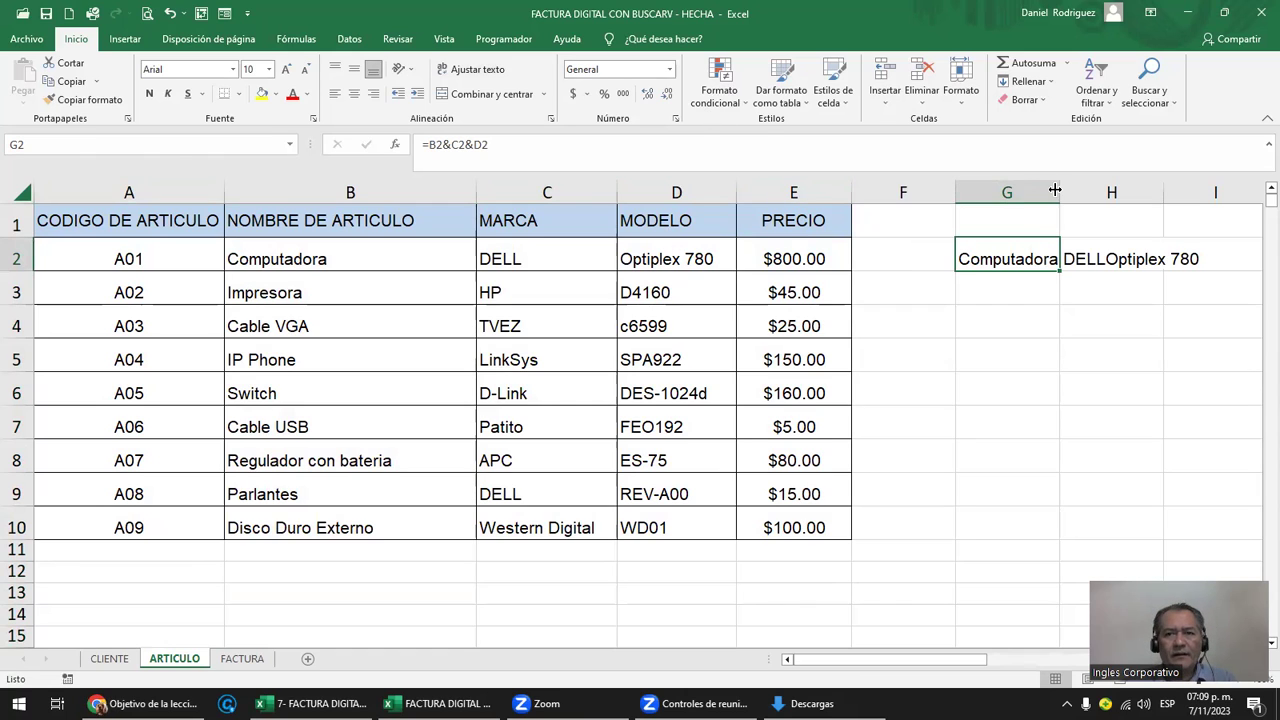
pyautogui.doubleClick(1059, 191)
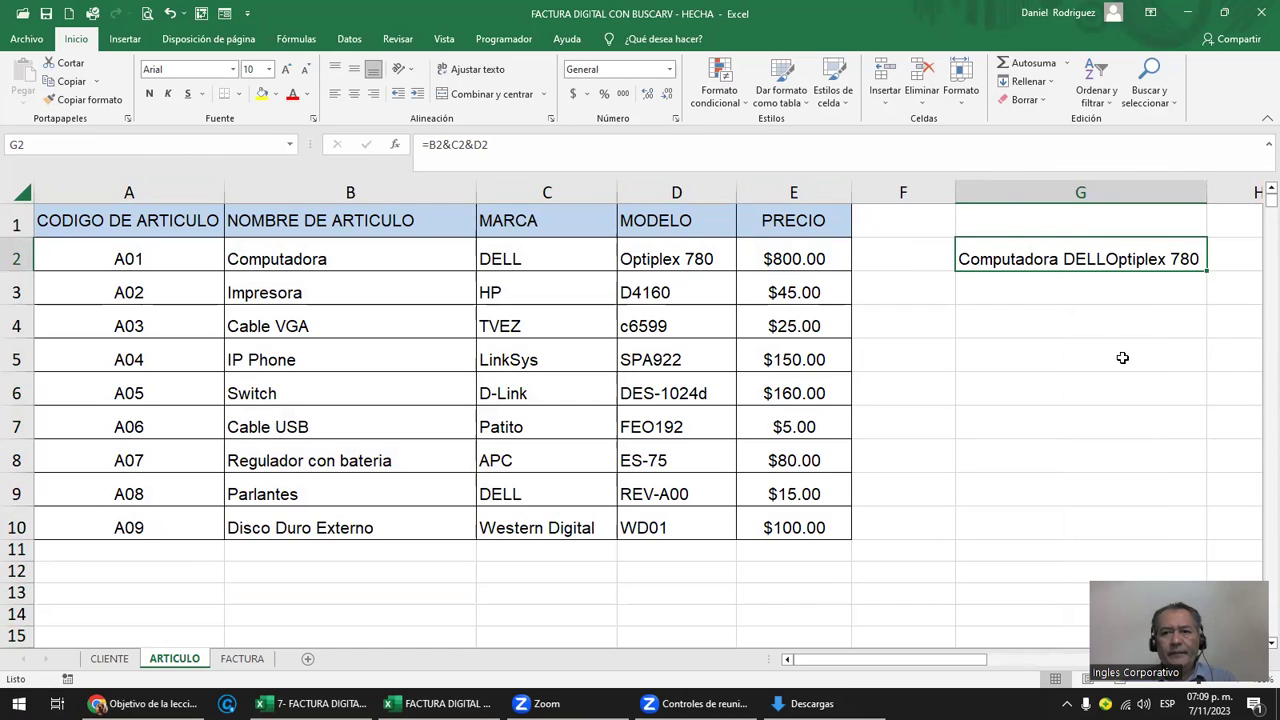
# - Edit G2 to =B2&" "&C2&" "&D2, then narrow column F and widen column G
pyautogui.press('F2')
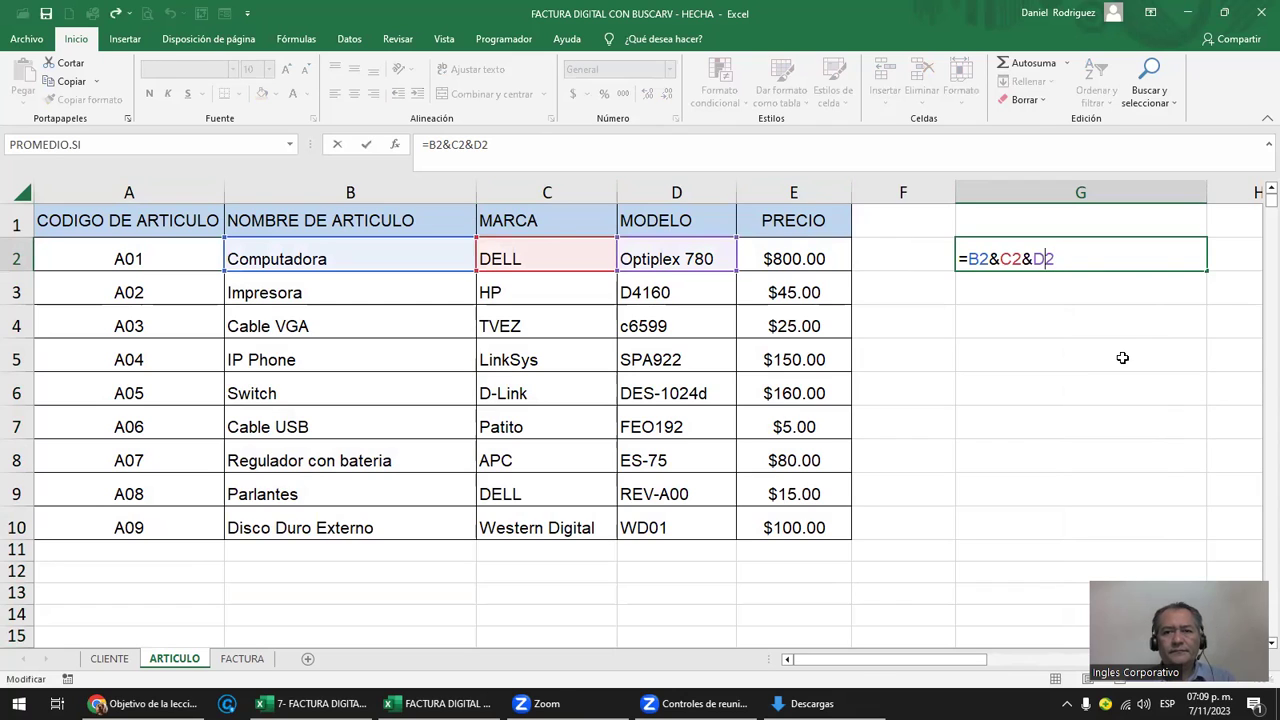
pyautogui.write('" "')
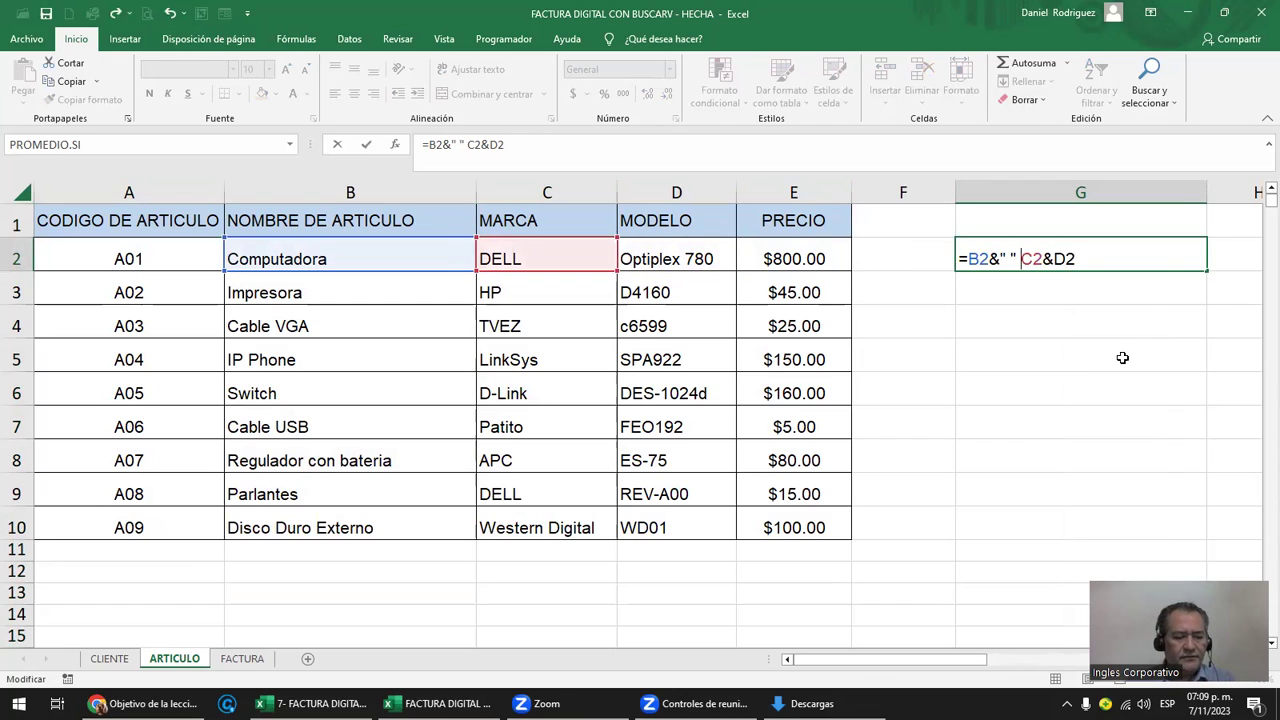
pyautogui.write(' &')
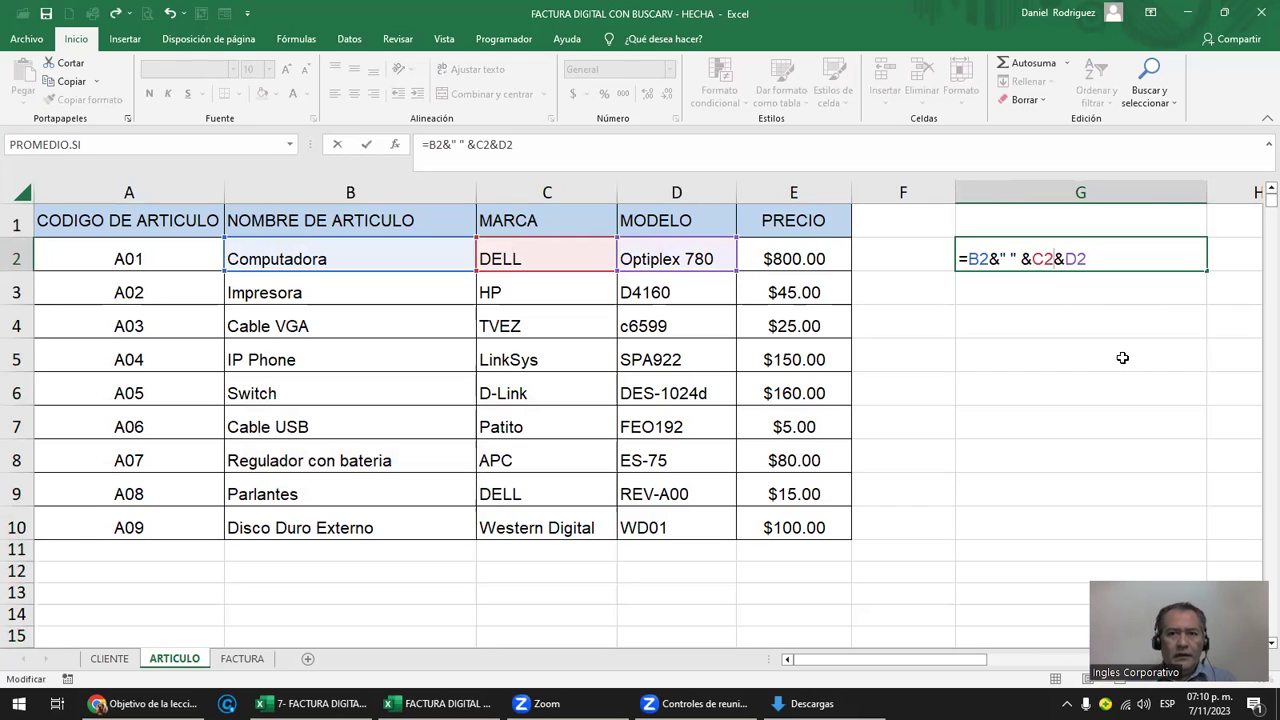
pyautogui.write('" " &')
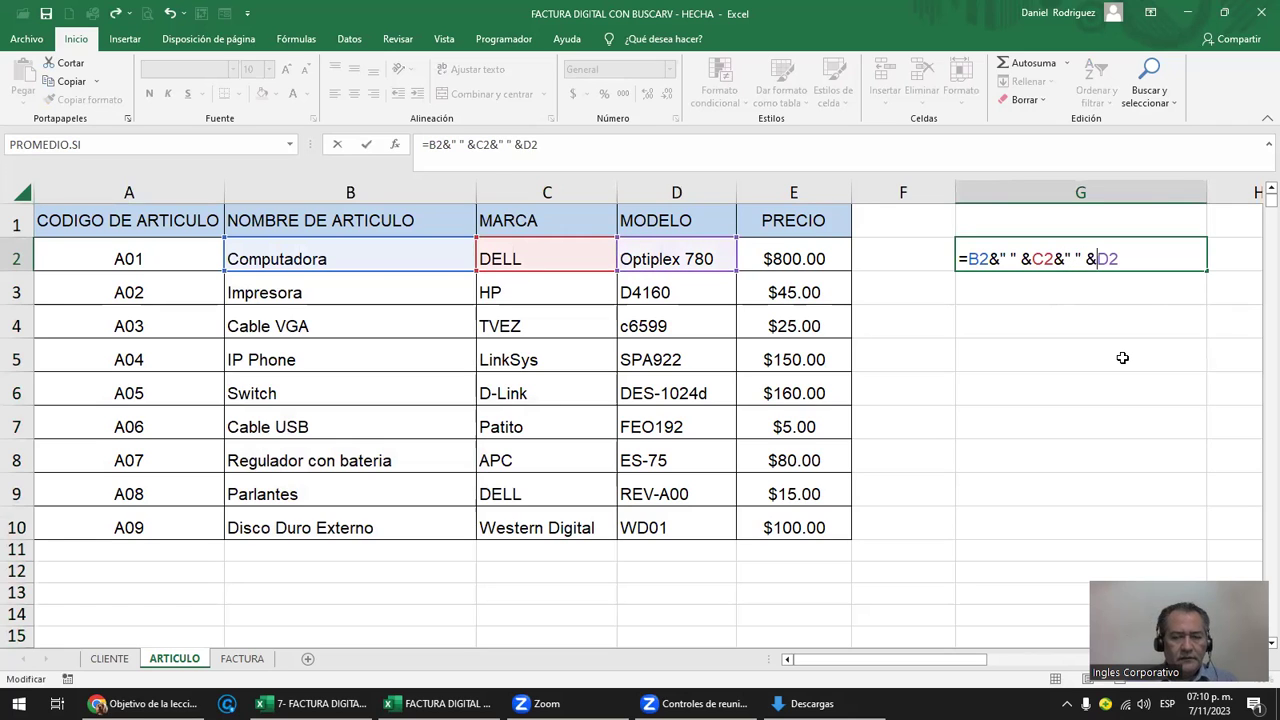
pyautogui.press('Return')
pyautogui.press('Up')
pyautogui.press('F2')
pyautogui.press('Escape')
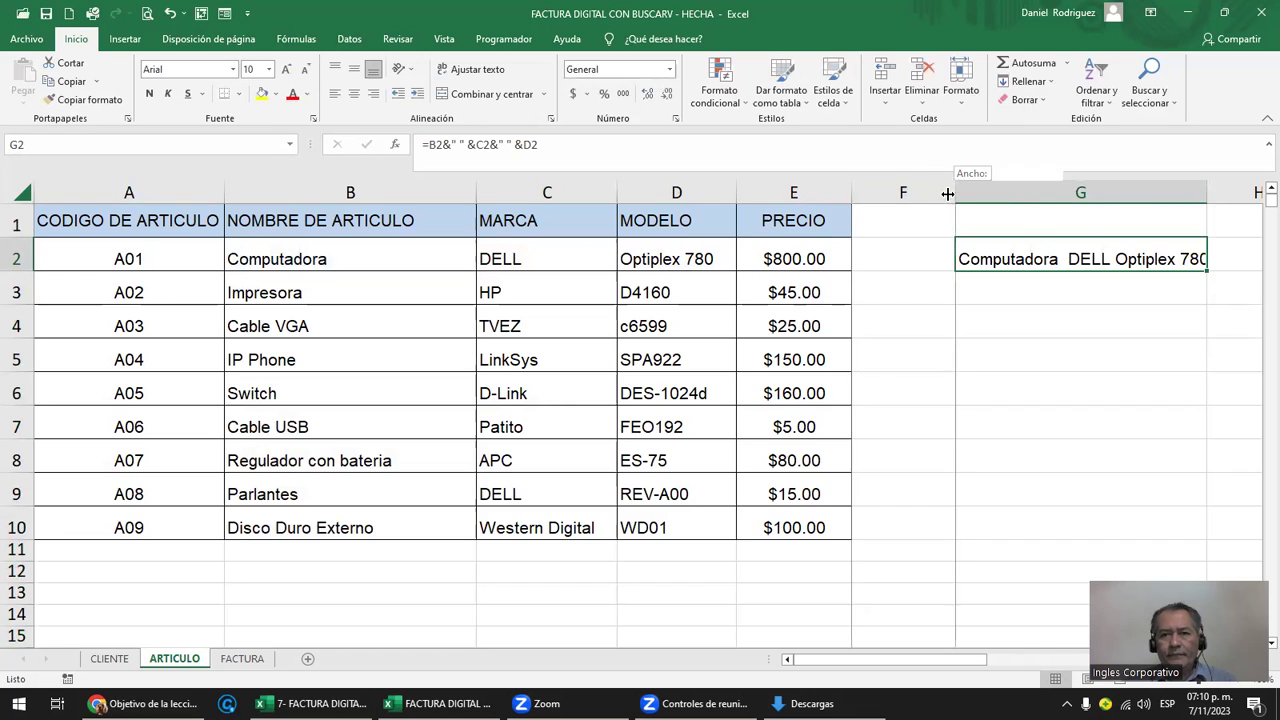
pyautogui.moveTo(951, 188); pyautogui.dragTo(904, 188)
pyautogui.moveTo(1151, 192); pyautogui.dragTo(1188, 192)
pyautogui.click(1097, 331)
pyautogui.click(1036, 259)
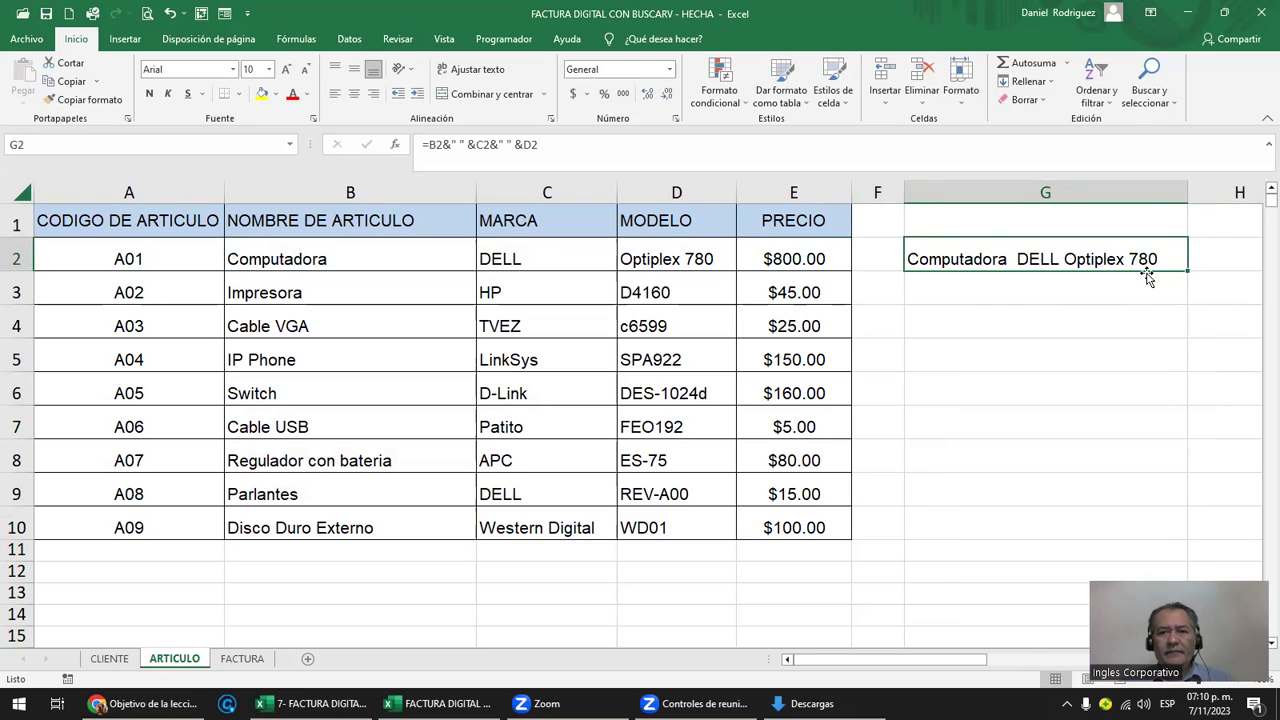
# - Switch to the FACTURA sheet and bring the invoice header into view
pyautogui.click(240, 658)
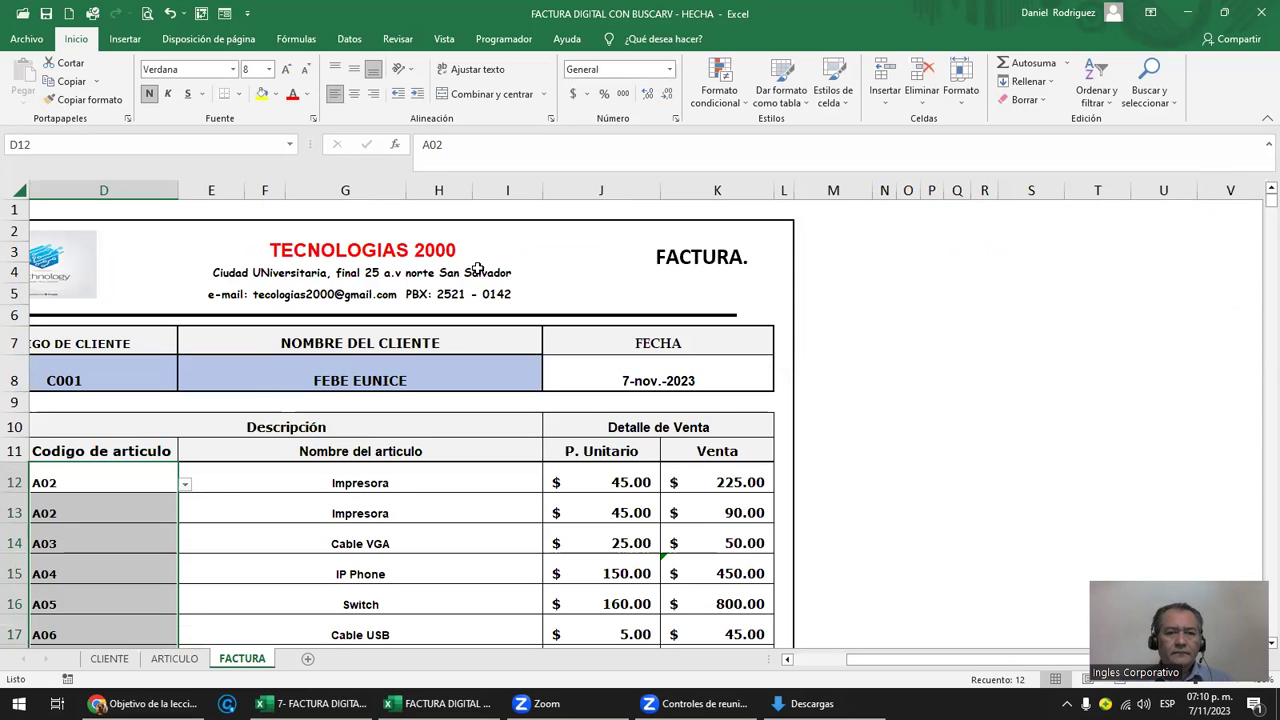
pyautogui.scroll(2, 445, 287)
pyautogui.scroll(2, 400, 310)
pyautogui.click(369, 328)
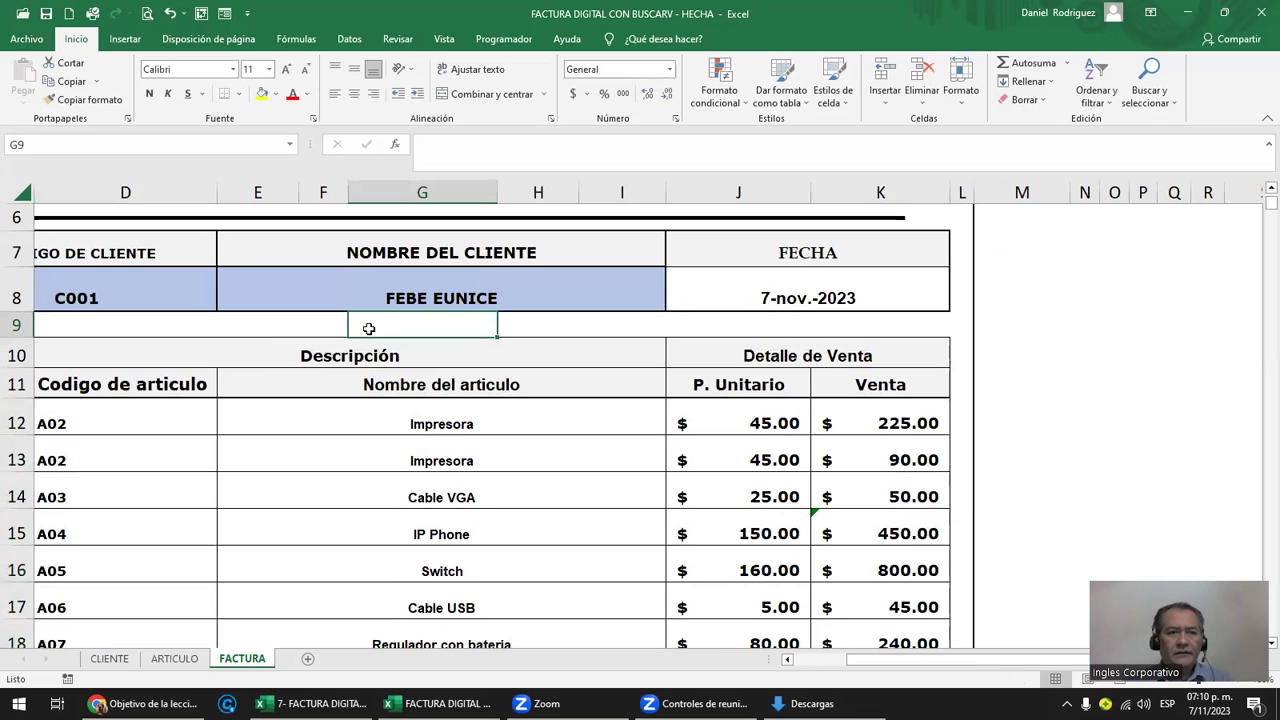
pyautogui.press('Home')
pyautogui.press('Up')
pyautogui.press('Up')
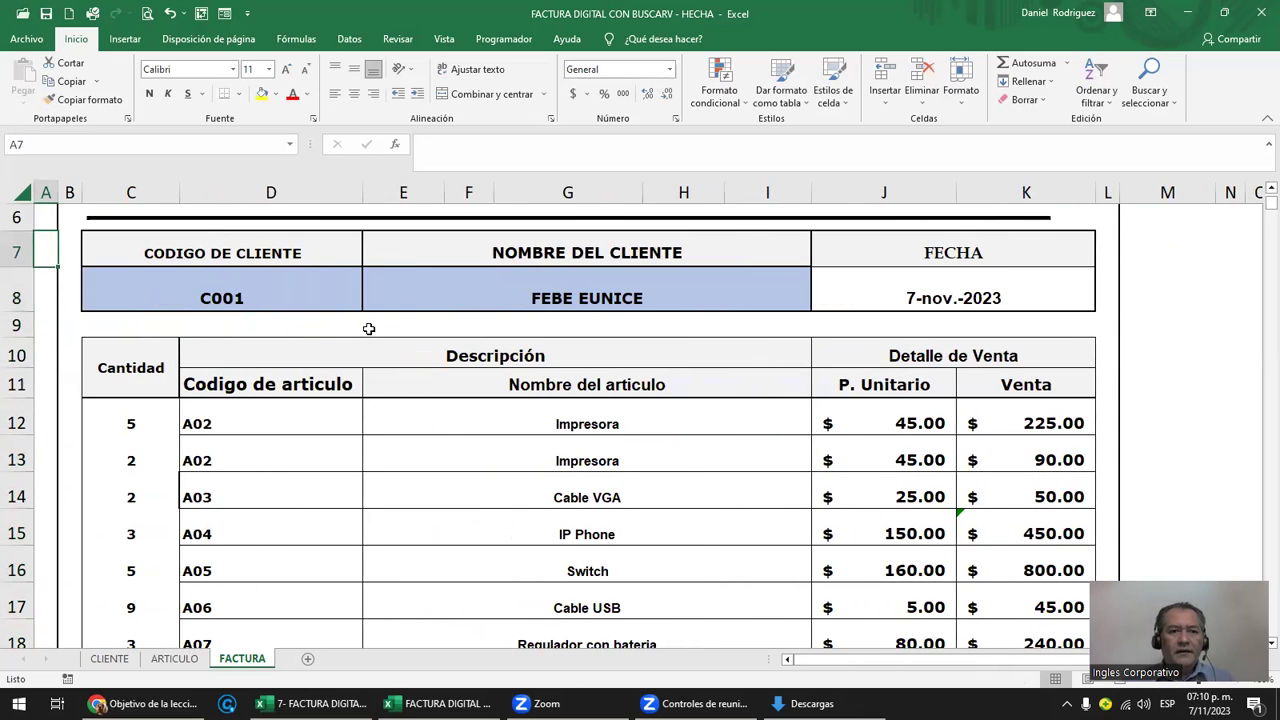
pyautogui.press('Up')
pyautogui.press('Up')
pyautogui.press('Up')
pyautogui.press('Up')
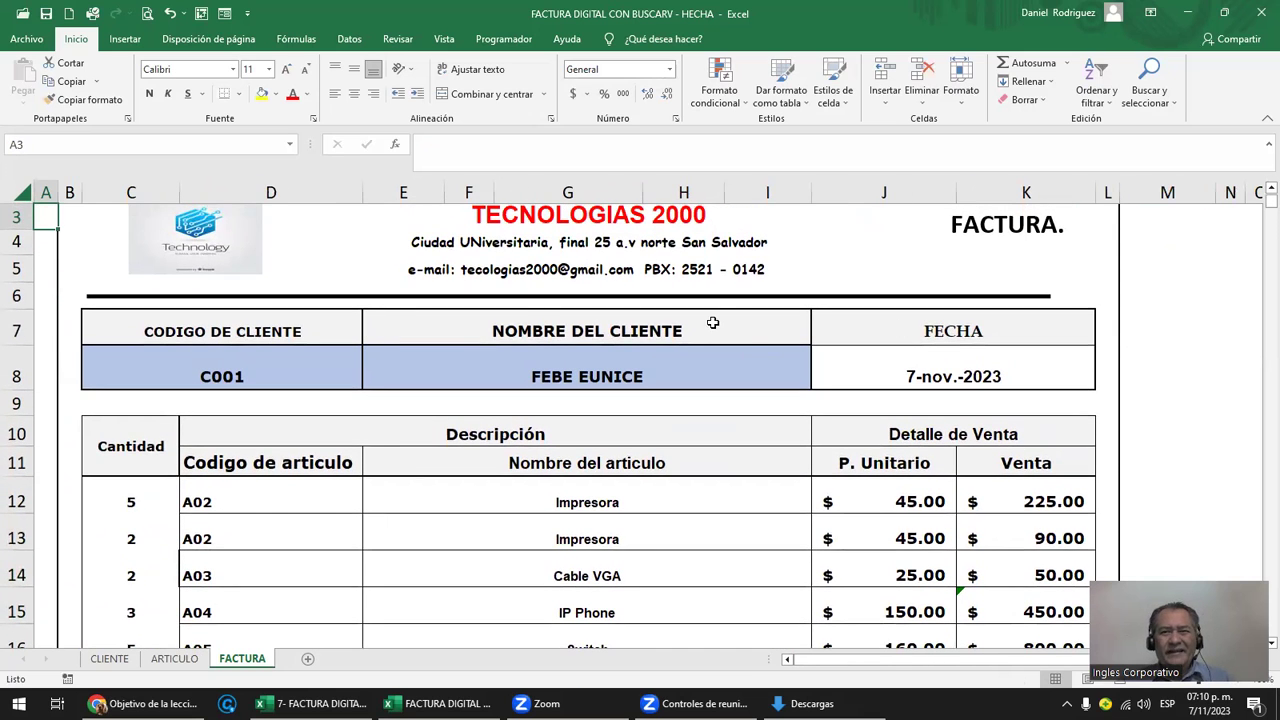
# - Inspect the =AHORA() date formula in J8, leaving it unchanged
pyautogui.click(980, 368)
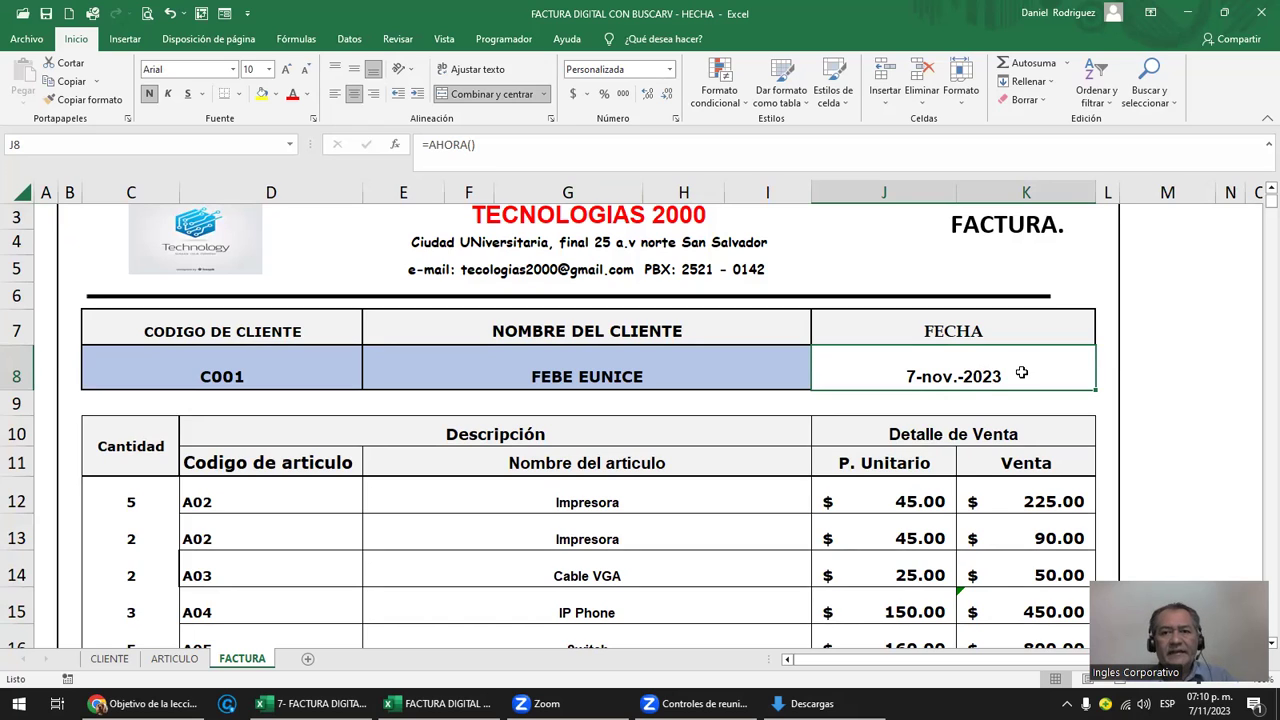
pyautogui.doubleClick(1022, 373)
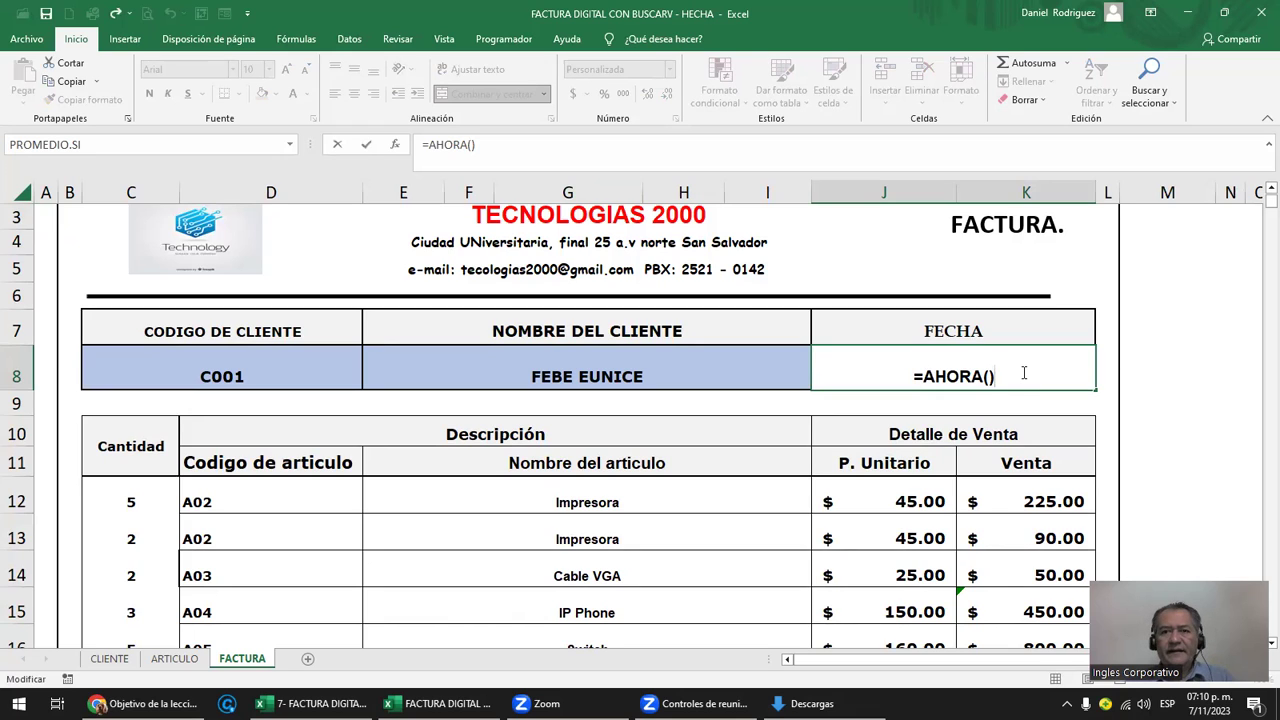
pyautogui.press('Escape')
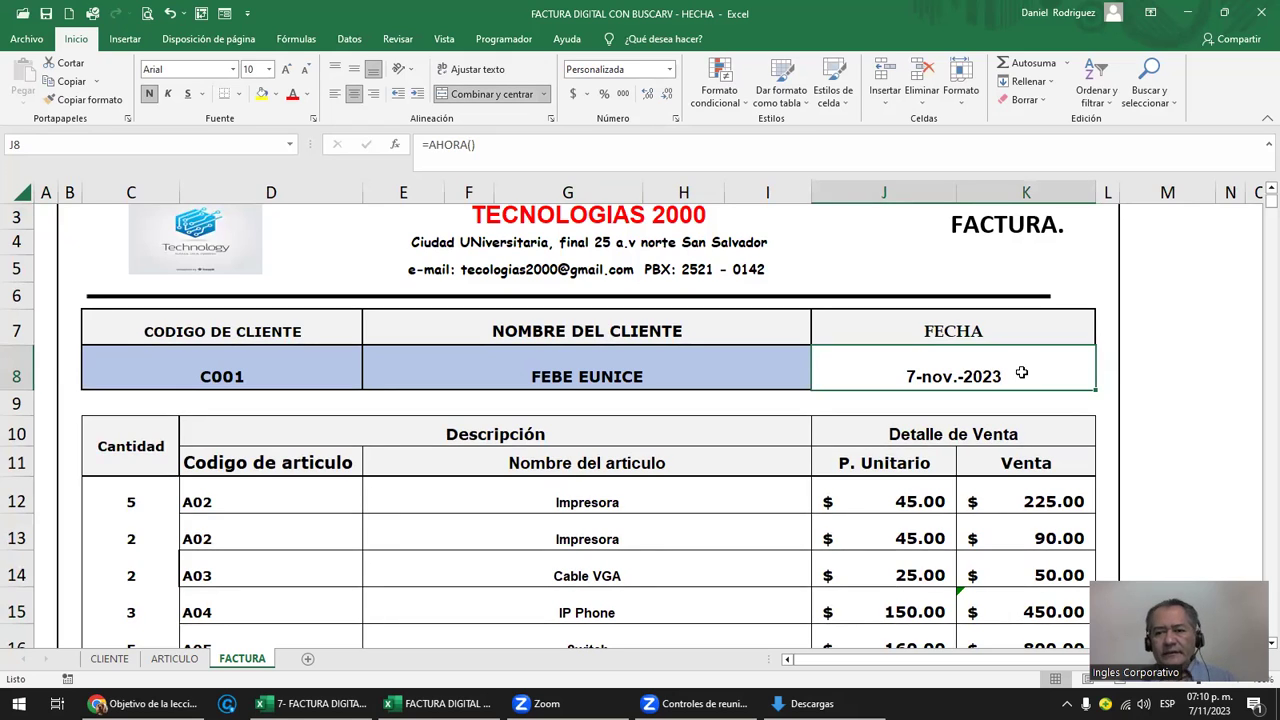
pyautogui.doubleClick(1021, 372)
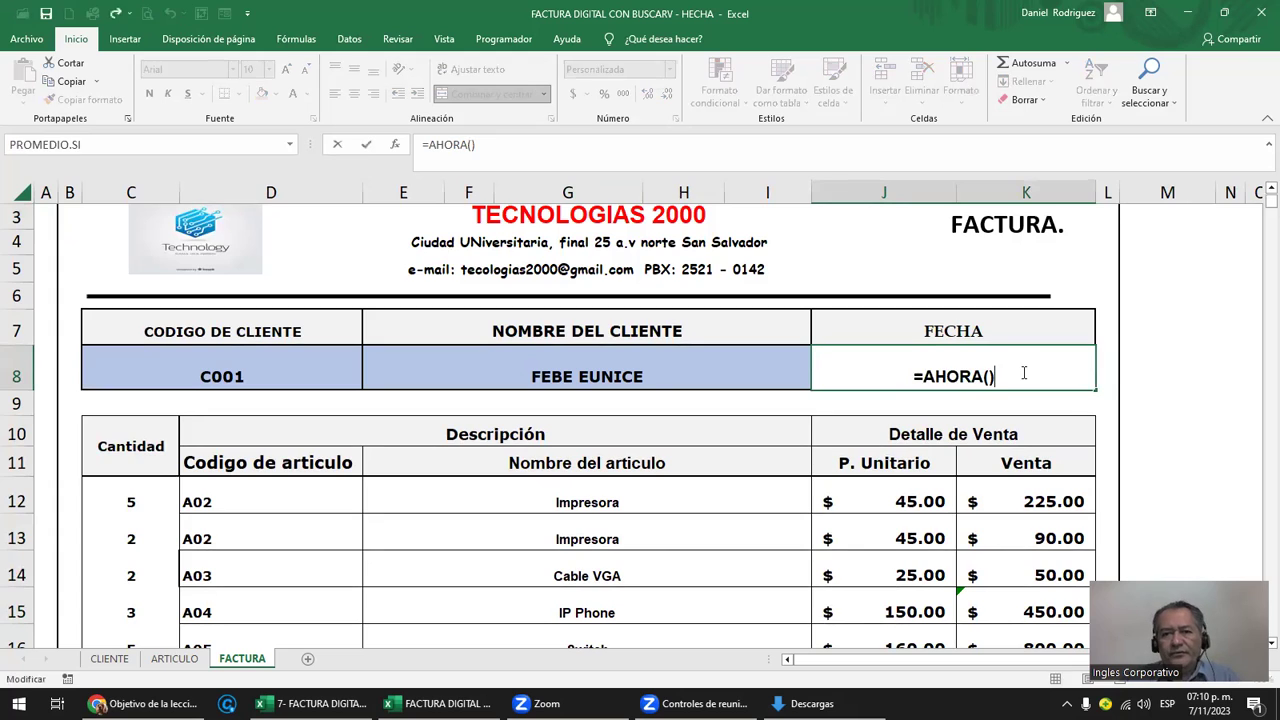
pyautogui.press('Return')
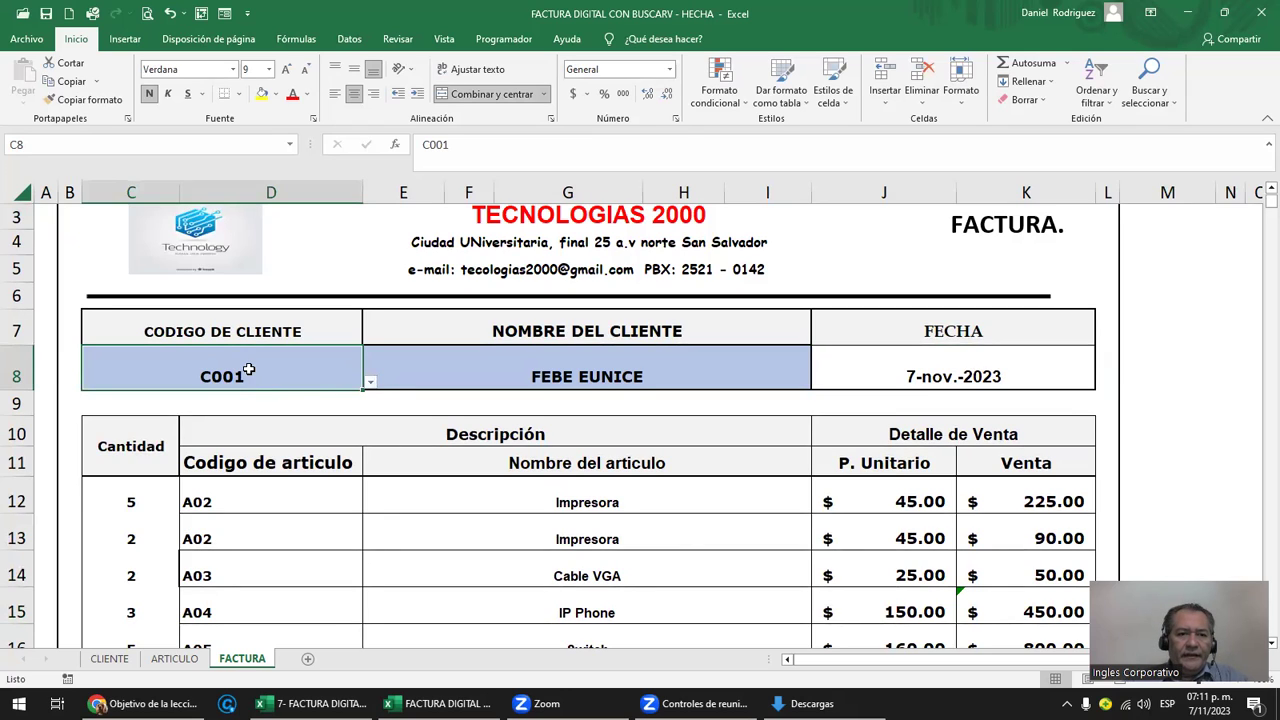
# - Check the client-name BUSCARV formula next to client code C001, leaving it unchanged
pyautogui.click(209, 406)
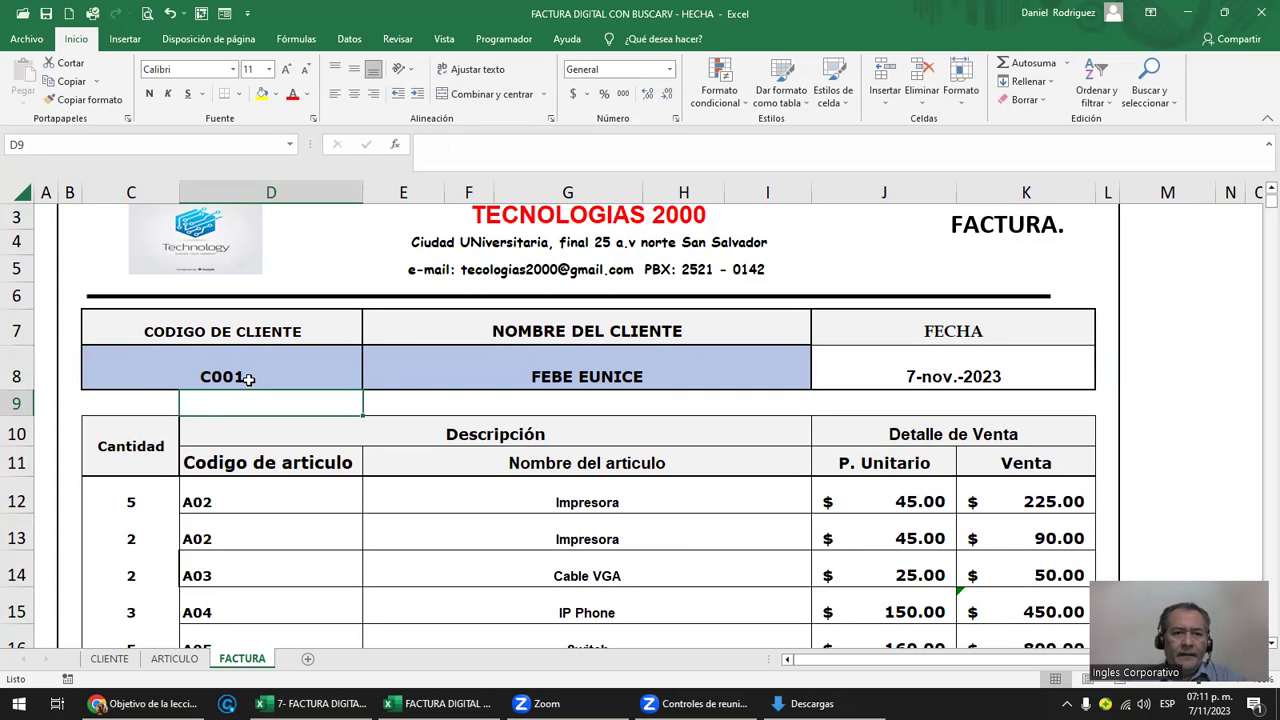
pyautogui.click(237, 375)
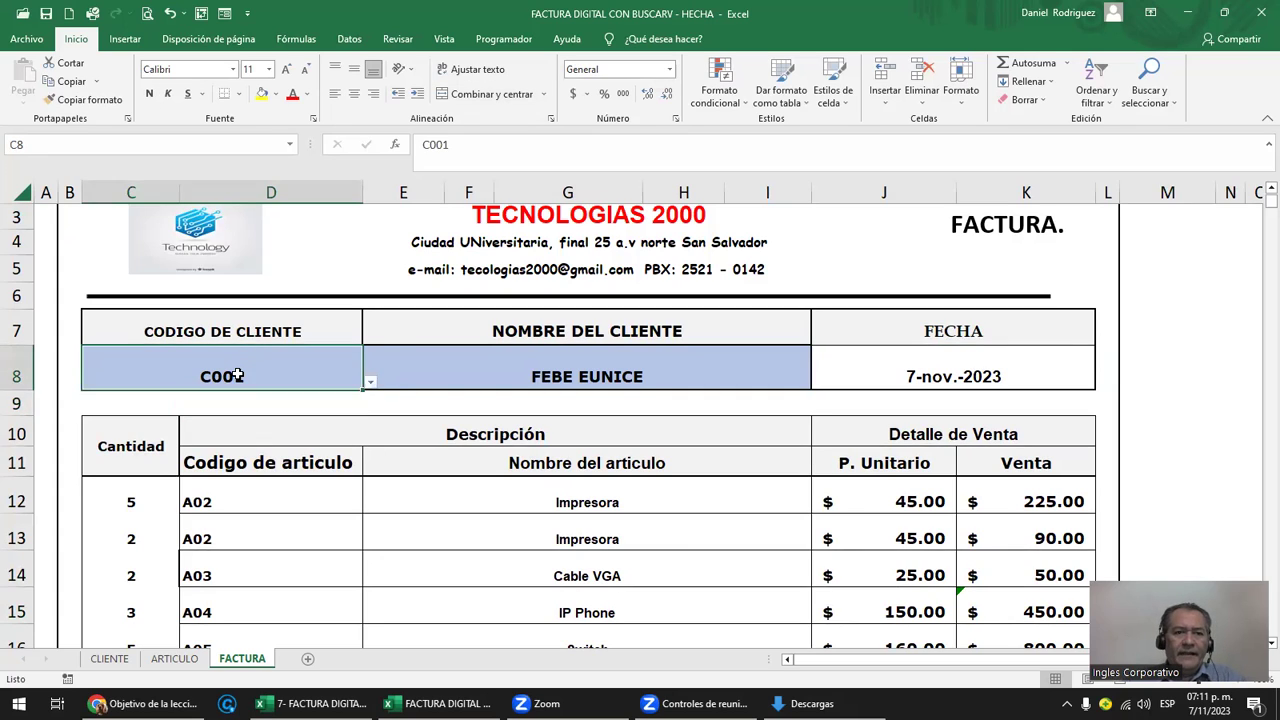
pyautogui.click(535, 368)
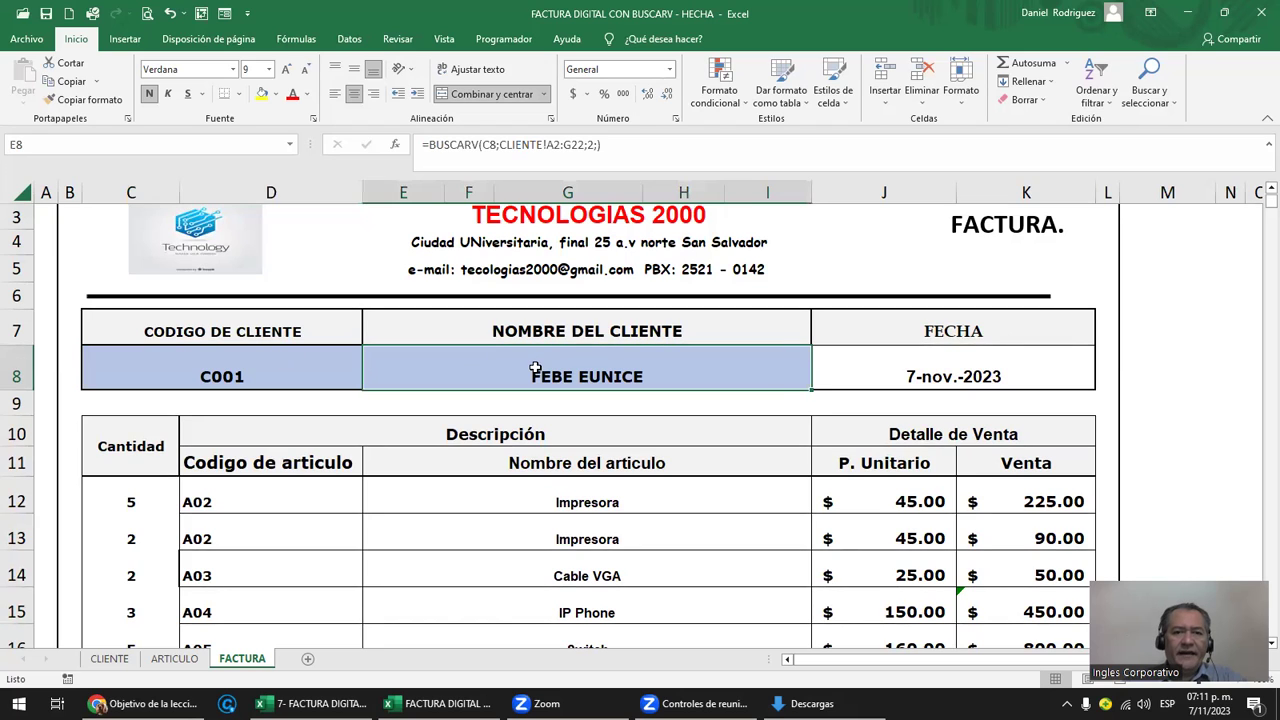
pyautogui.doubleClick(591, 368)
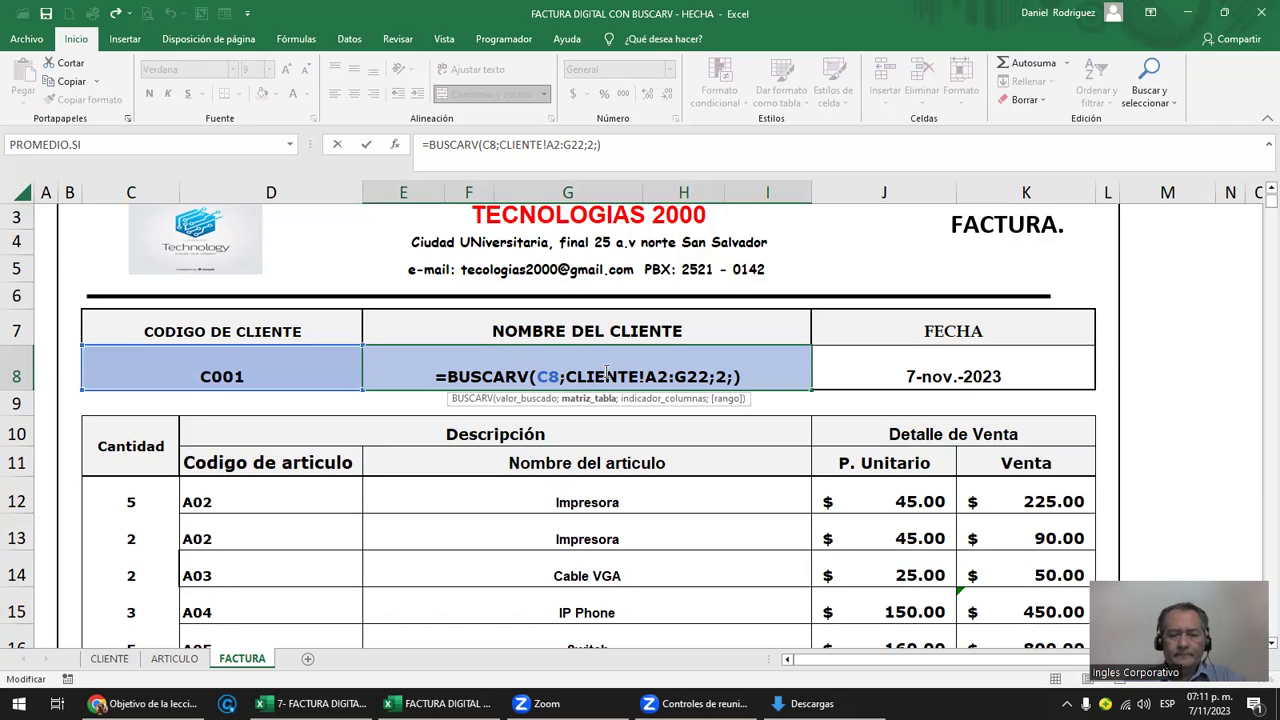
pyautogui.press('Return')
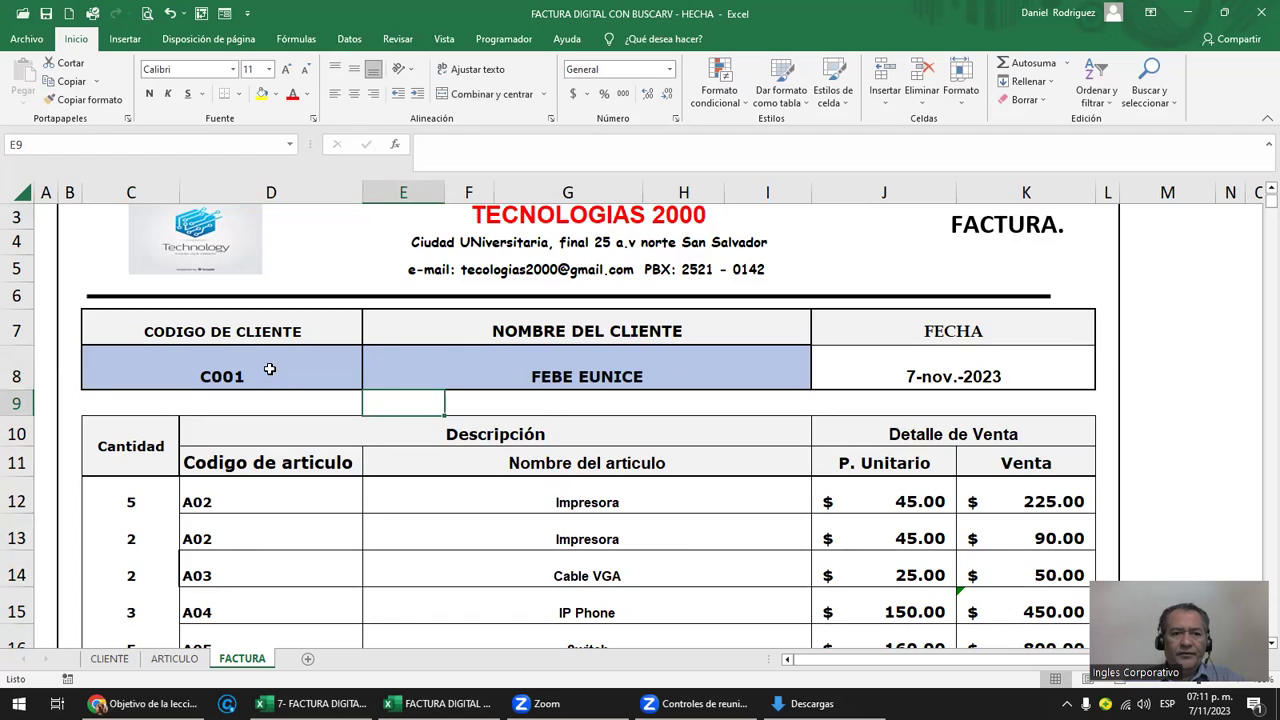
# - Choose C003 from the client-code dropdown and recheck the looked-up name
pyautogui.click(269, 369)
pyautogui.click(376, 367)
pyautogui.click(285, 363)
pyautogui.click(371, 382)
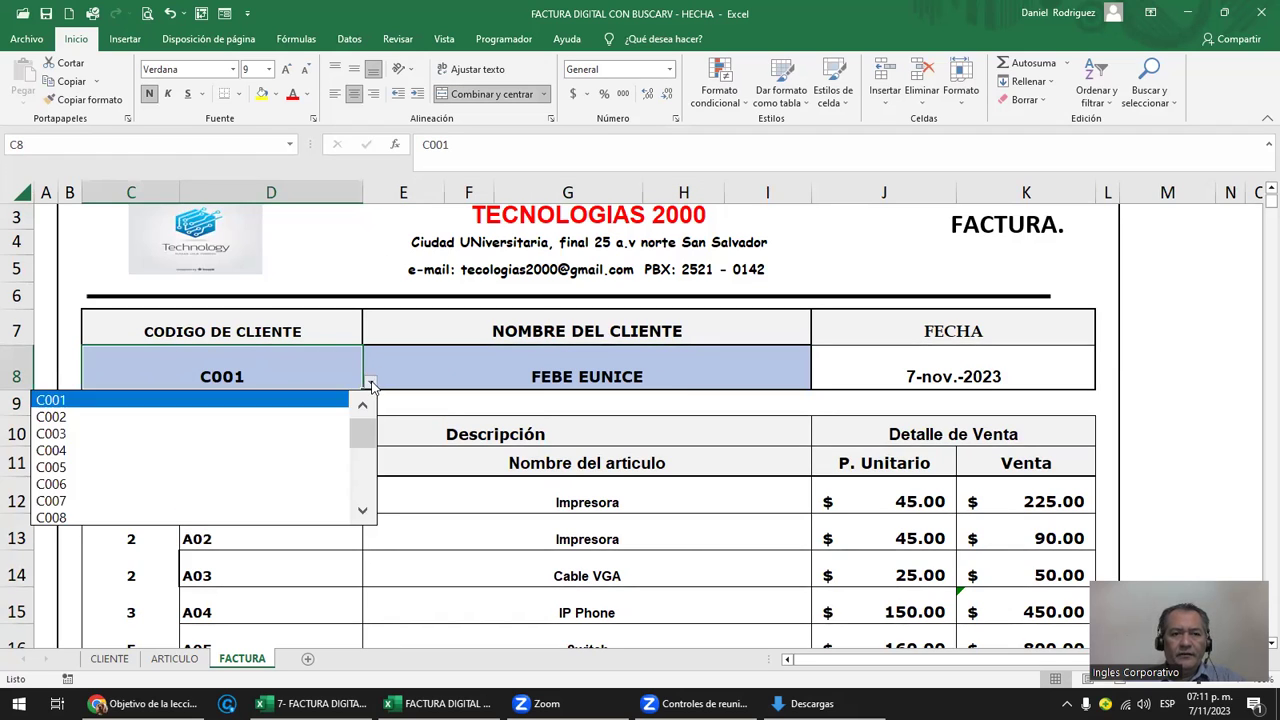
pyautogui.click(91, 434)
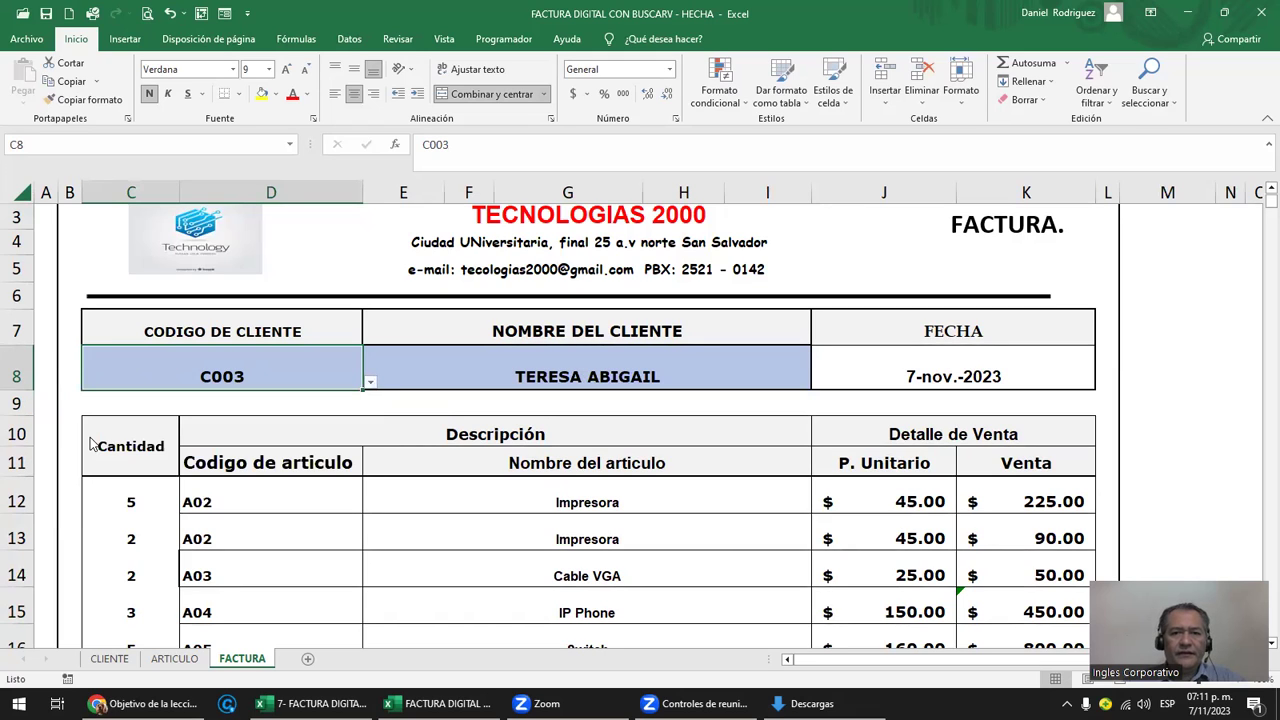
pyautogui.click(578, 371)
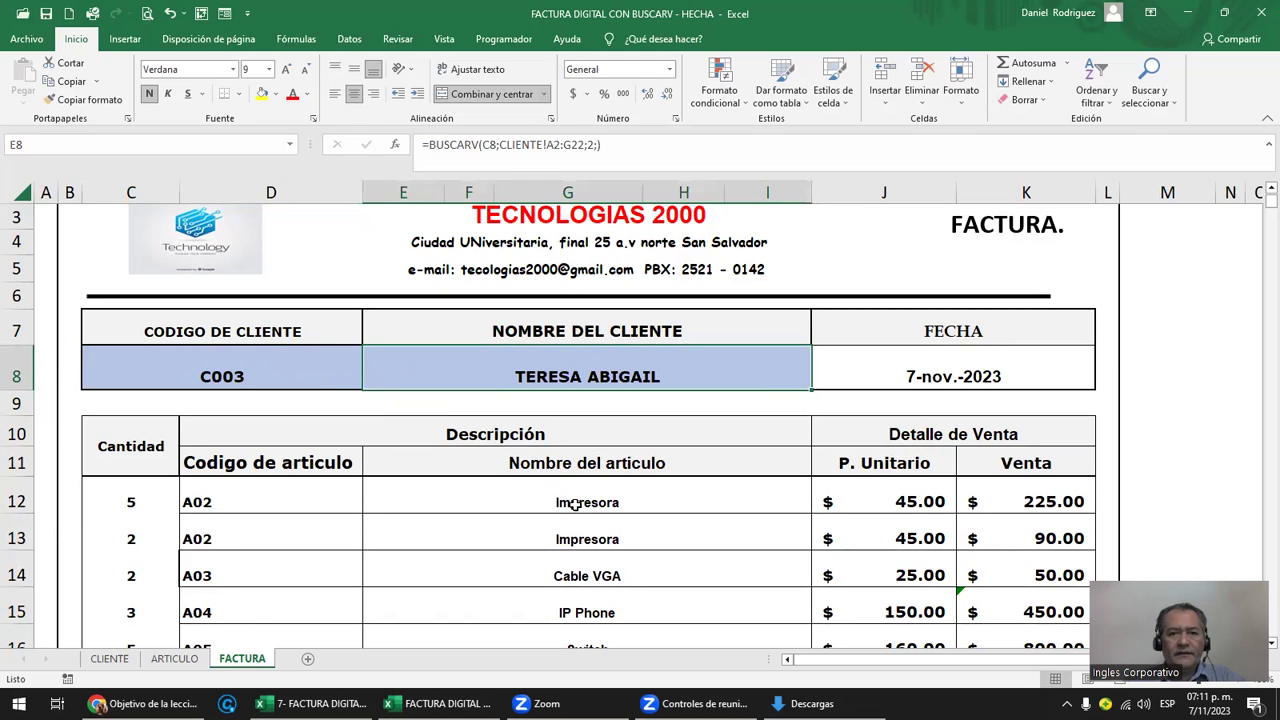
pyautogui.click(112, 659)
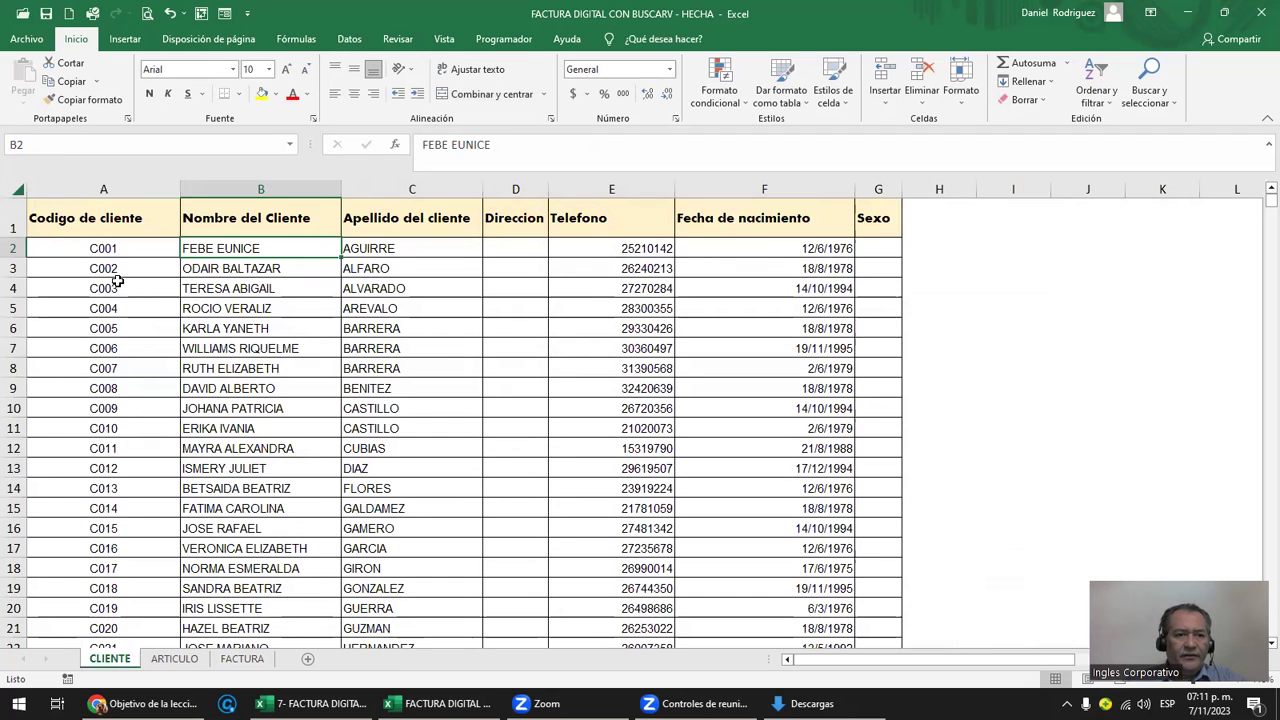
pyautogui.moveTo(140, 288); pyautogui.dragTo(290, 288)
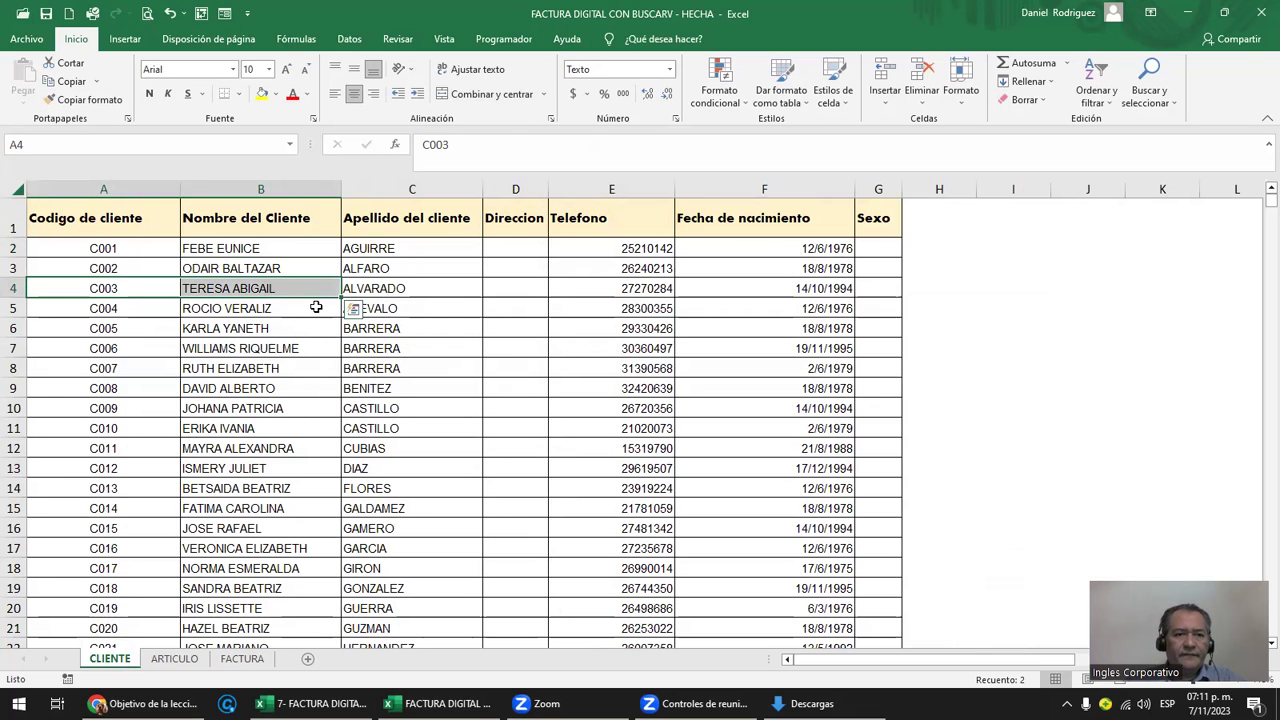
pyautogui.keyDown('ctrl'); pyautogui.scroll(1, 305, 367); pyautogui.keyUp('ctrl')
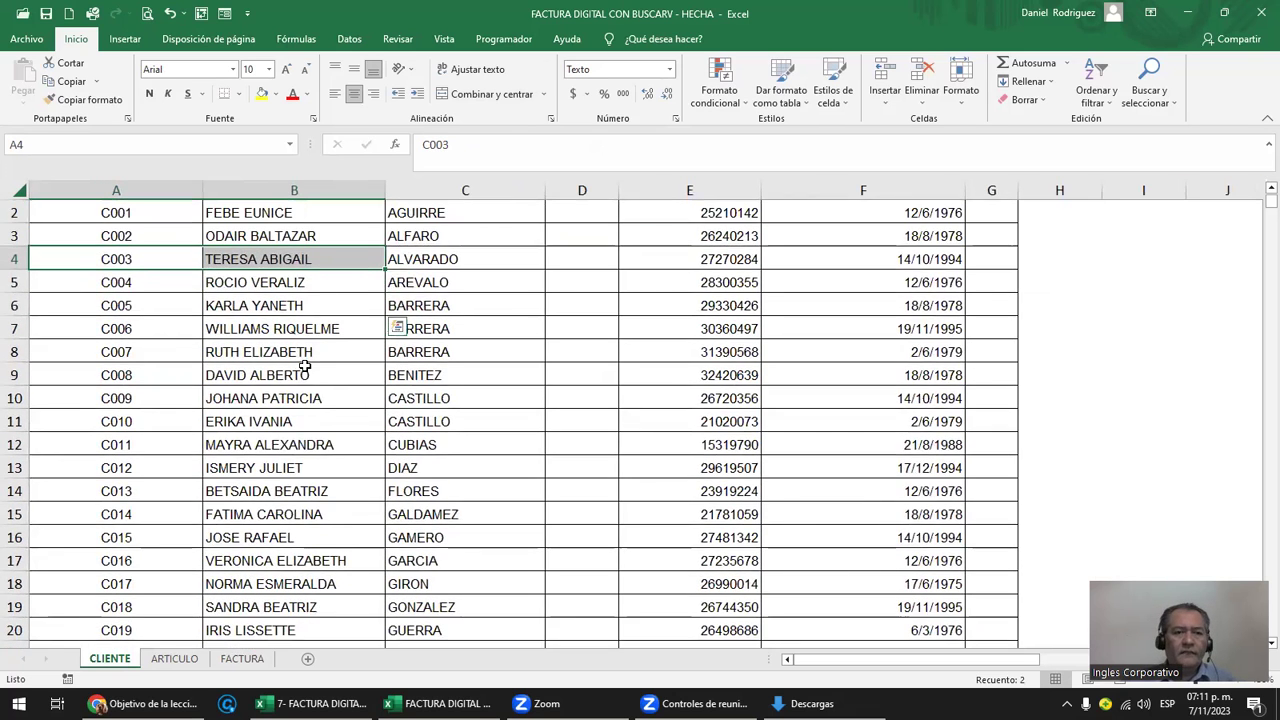
pyautogui.scroll(1, 305, 367)
pyautogui.scroll(-1, 305, 367)
pyautogui.keyDown('ctrl'); pyautogui.scroll(1, 305, 367); pyautogui.keyUp('ctrl')
pyautogui.scroll(1, 305, 367)
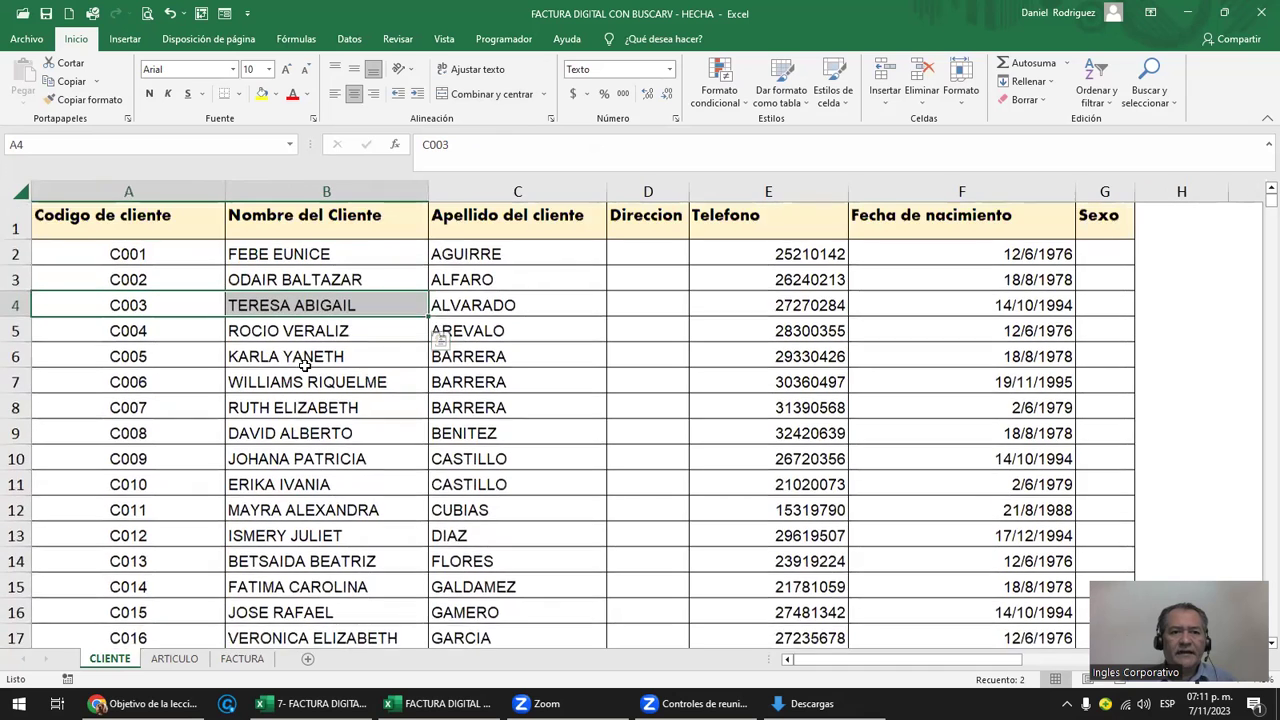
pyautogui.click(110, 322)
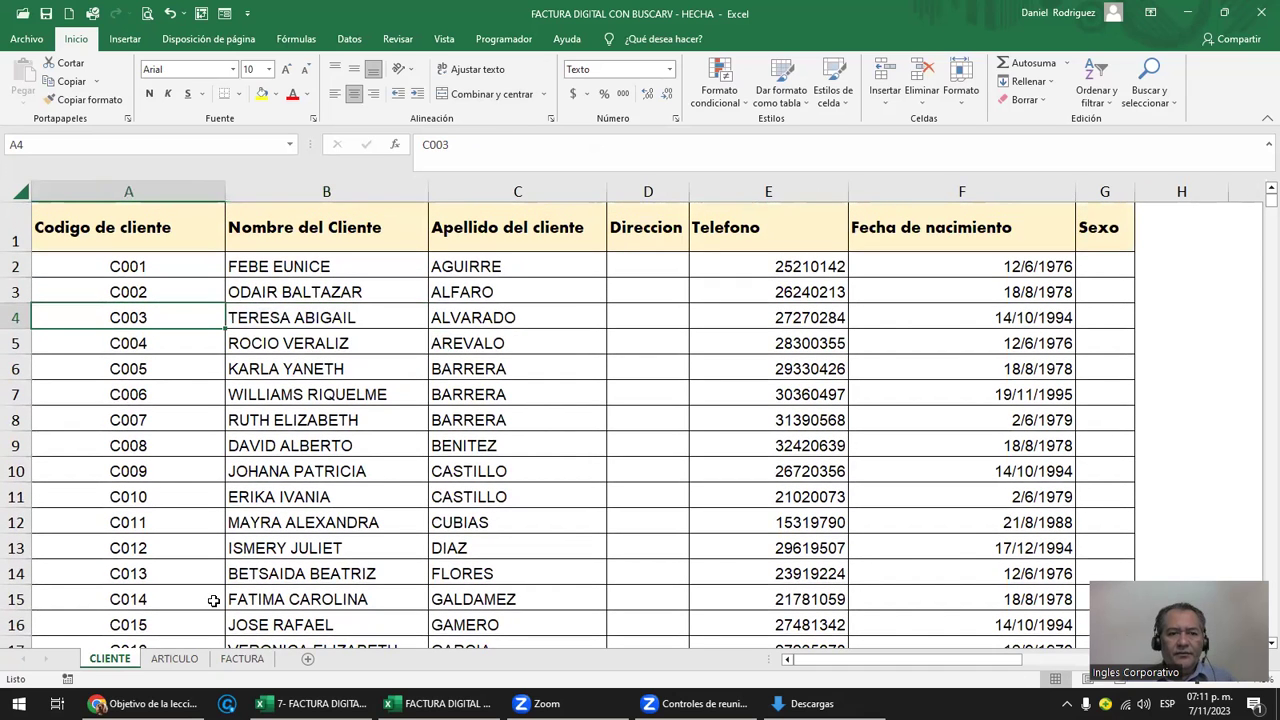
pyautogui.click(176, 660)
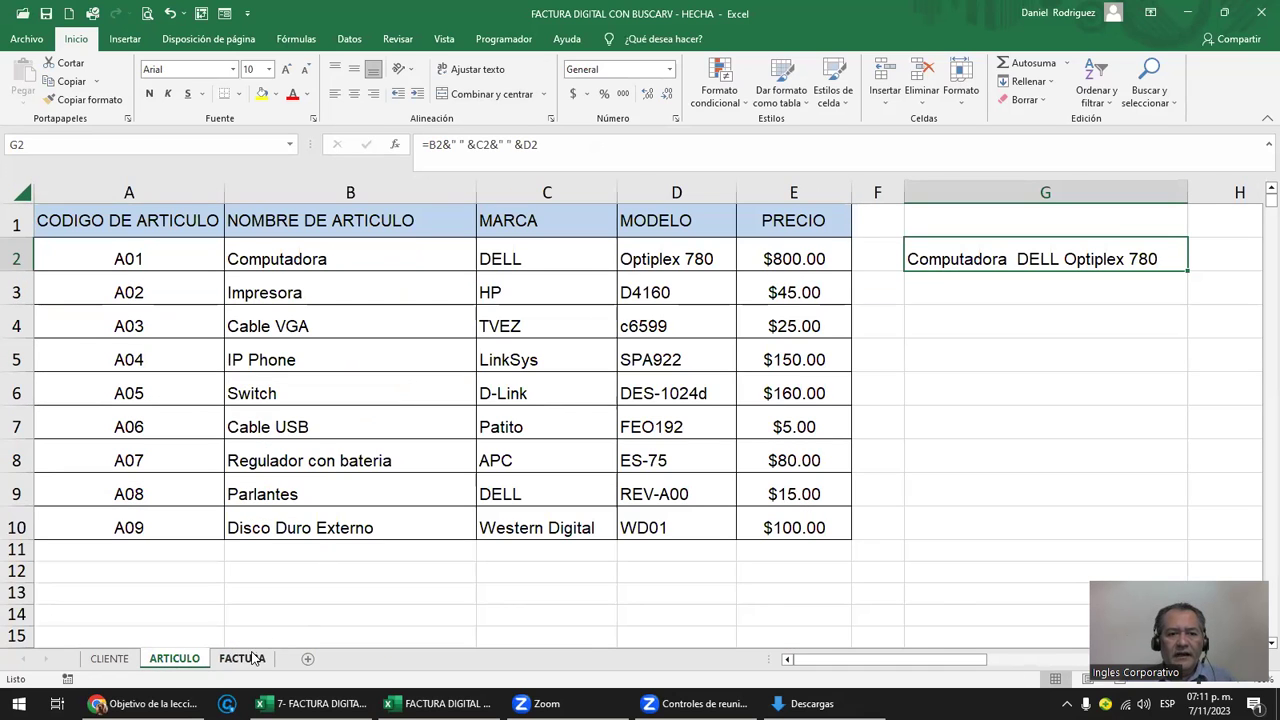
pyautogui.click(242, 658)
pyautogui.click(268, 375)
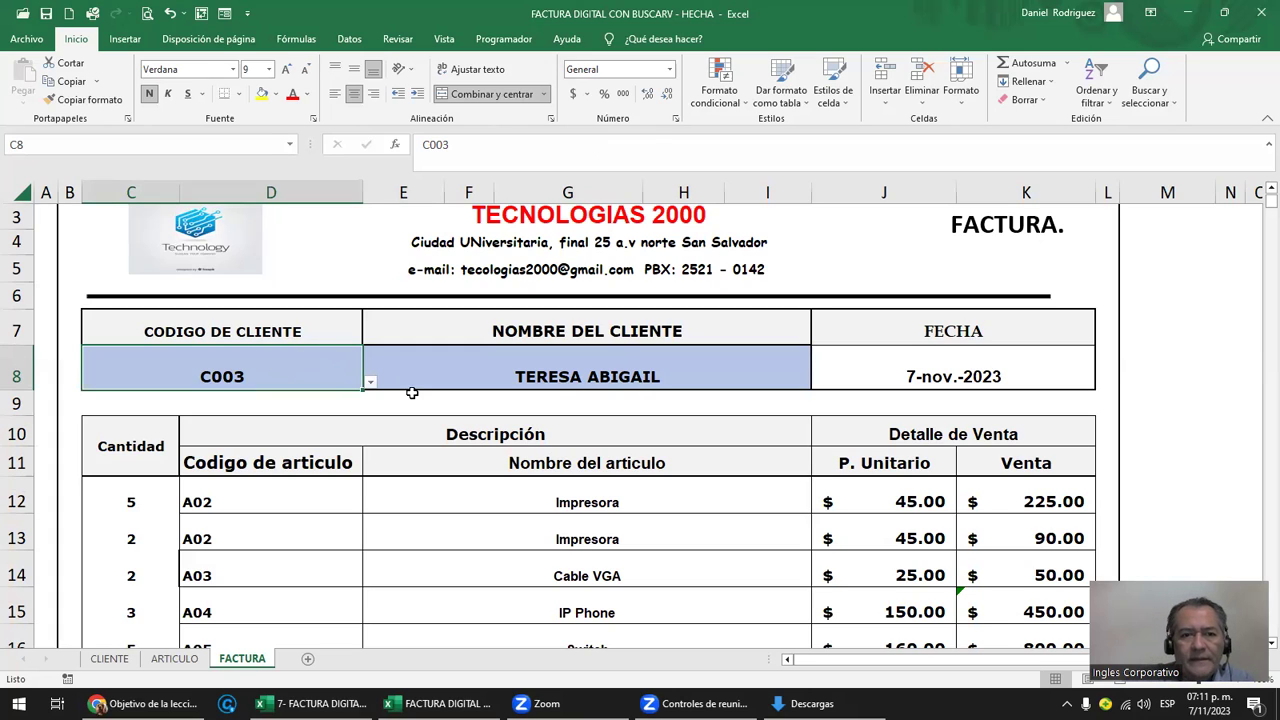
pyautogui.click(369, 381)
pyautogui.click(367, 381)
pyautogui.click(109, 659)
pyautogui.moveTo(106, 259)
pyautogui.mouseDown()
pyautogui.moveTo(128, 586)
pyautogui.moveTo(113, 274)
pyautogui.mouseUp()
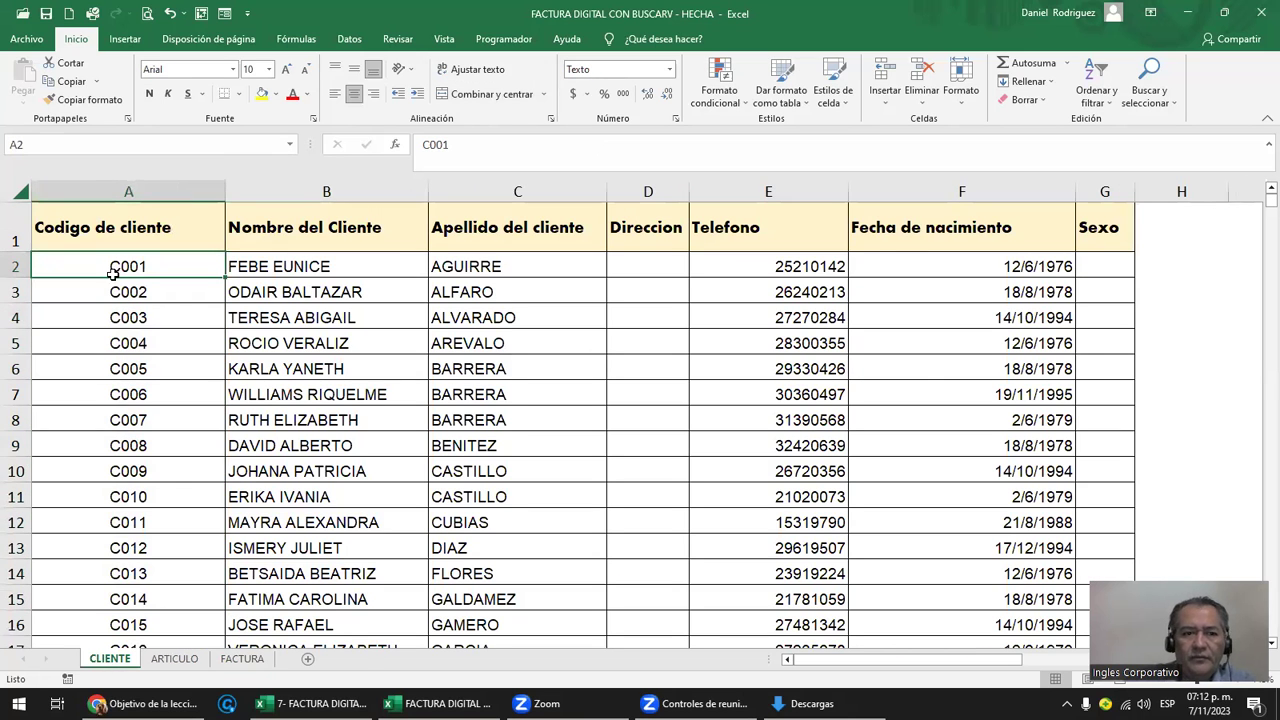
pyautogui.click(242, 659)
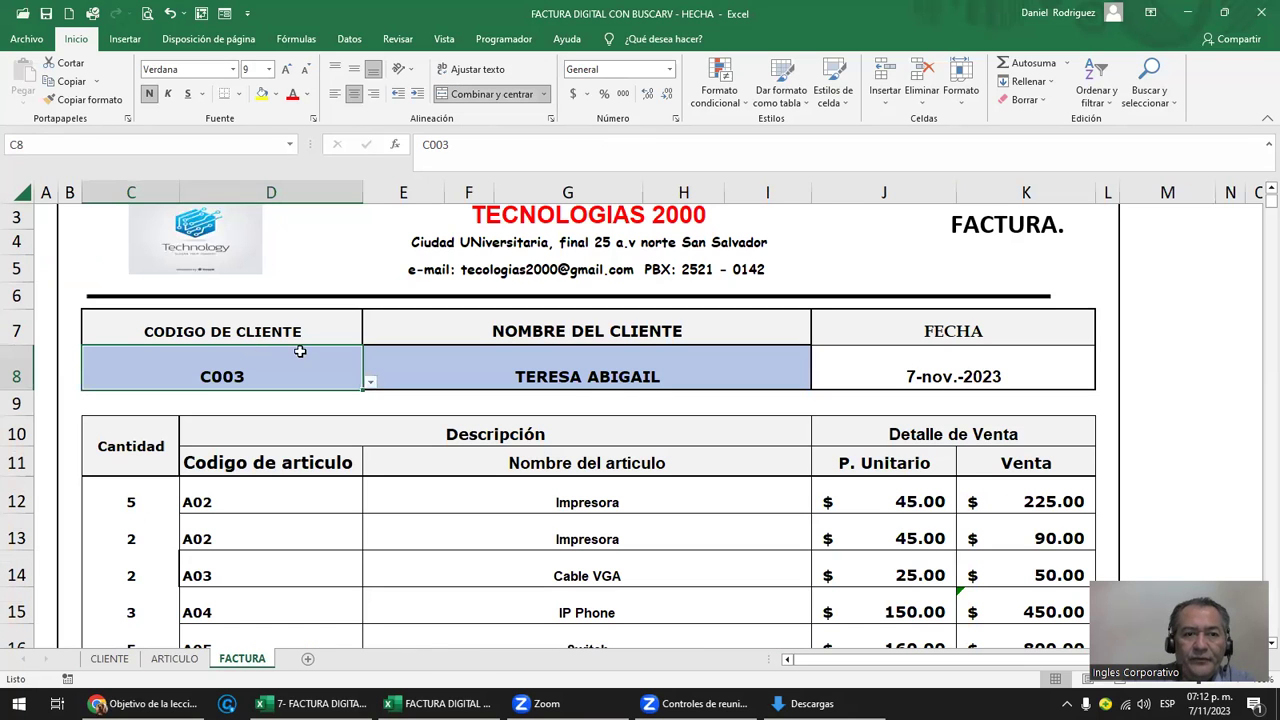
pyautogui.click(370, 385)
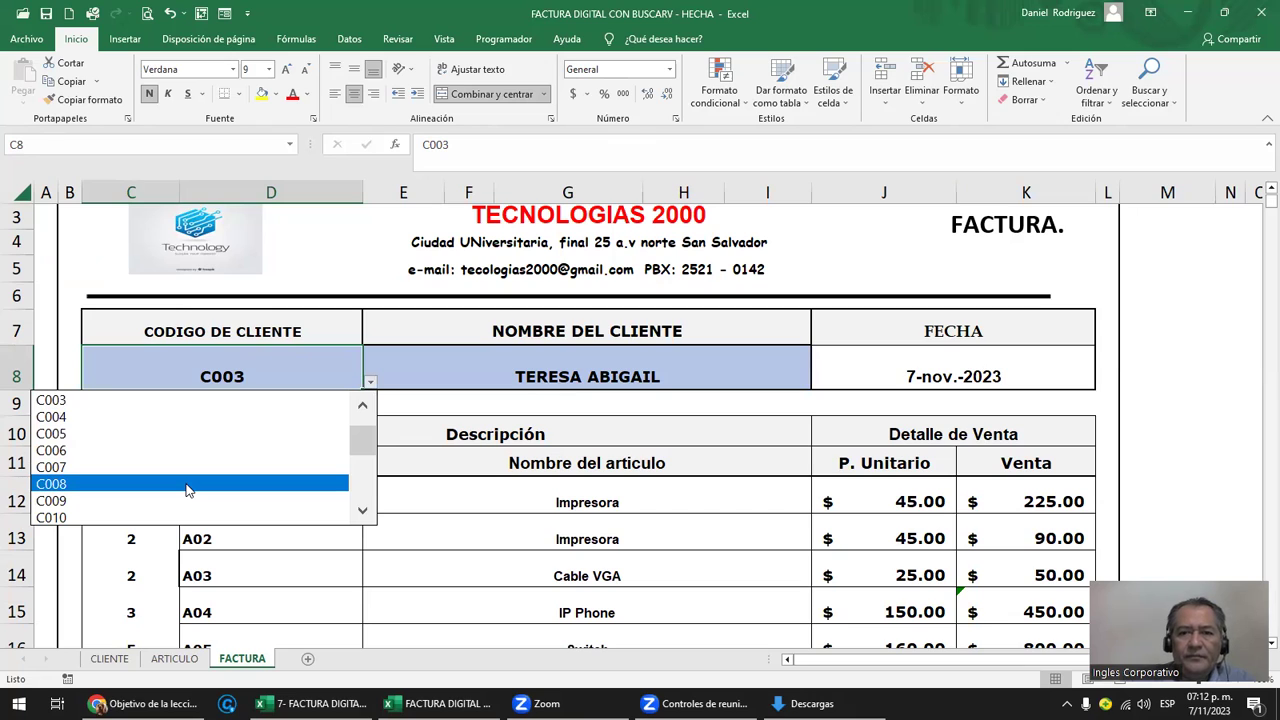
pyautogui.click(257, 362)
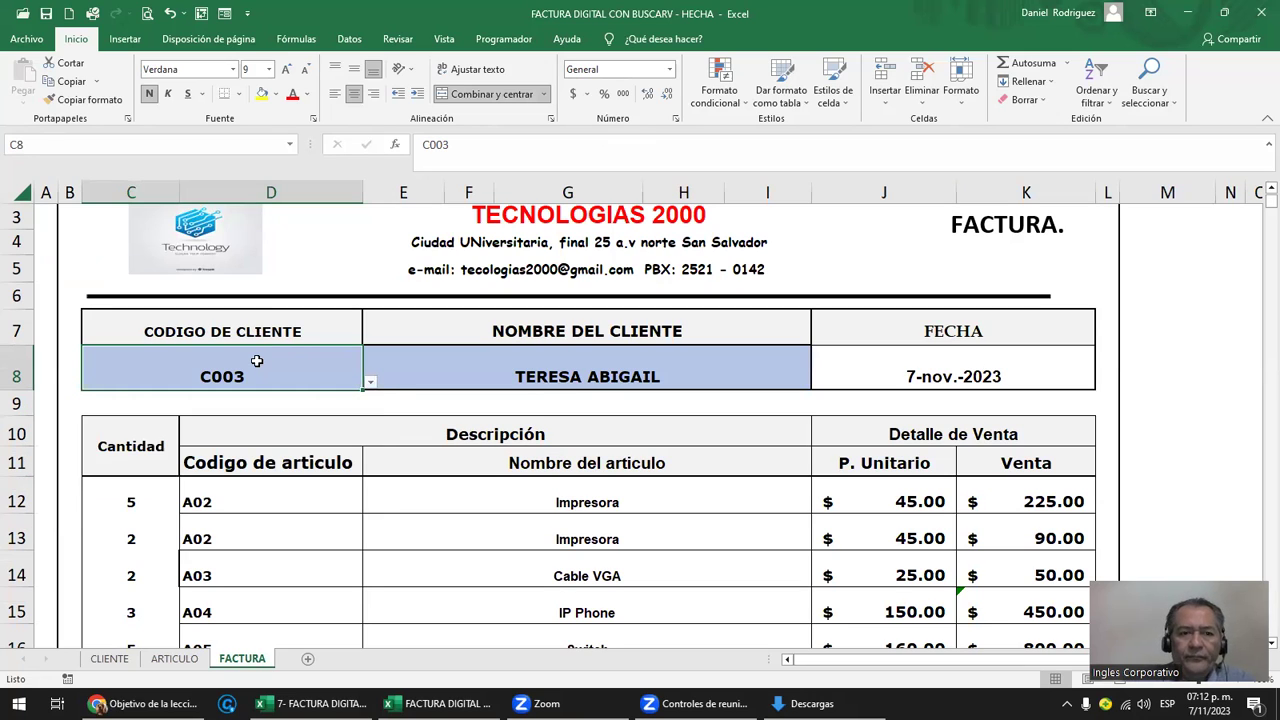
# - Review line 12's quantity validation message and its unit-price and line-total formulas
pyautogui.scroll(-1, 290, 380)
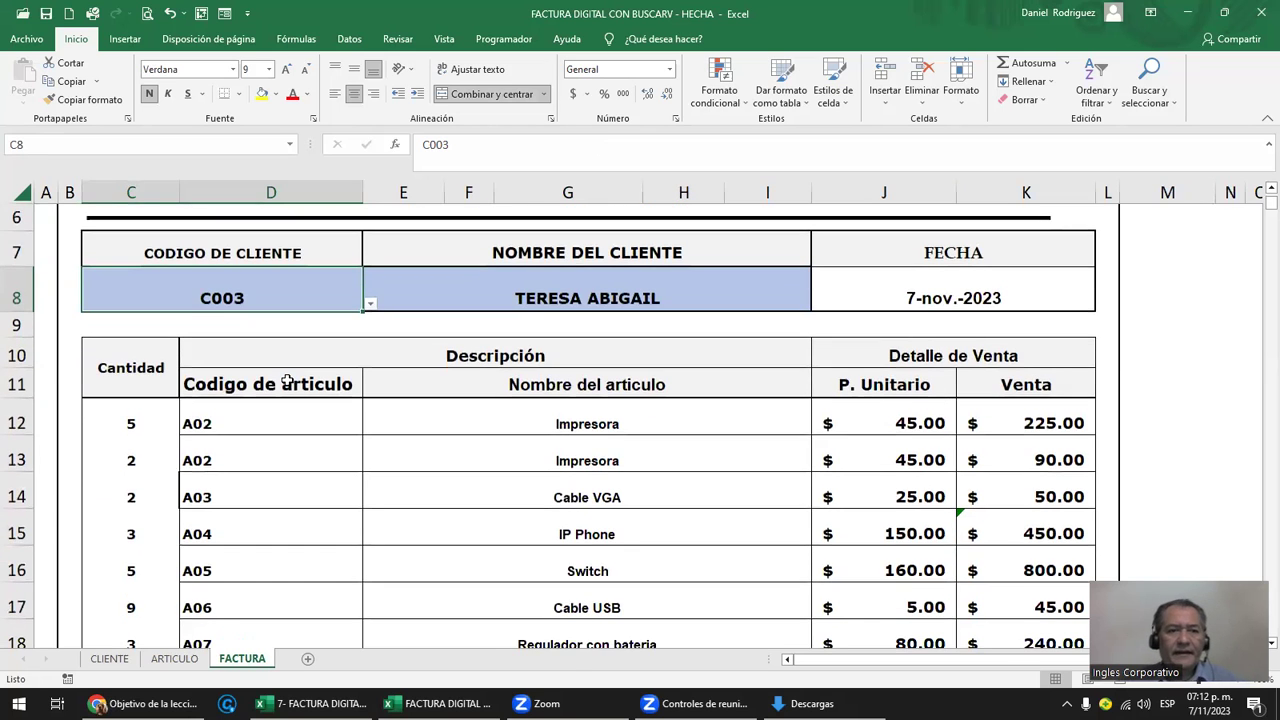
pyautogui.keyDown('ctrl'); pyautogui.scroll(-1, 287, 380); pyautogui.keyUp('ctrl')
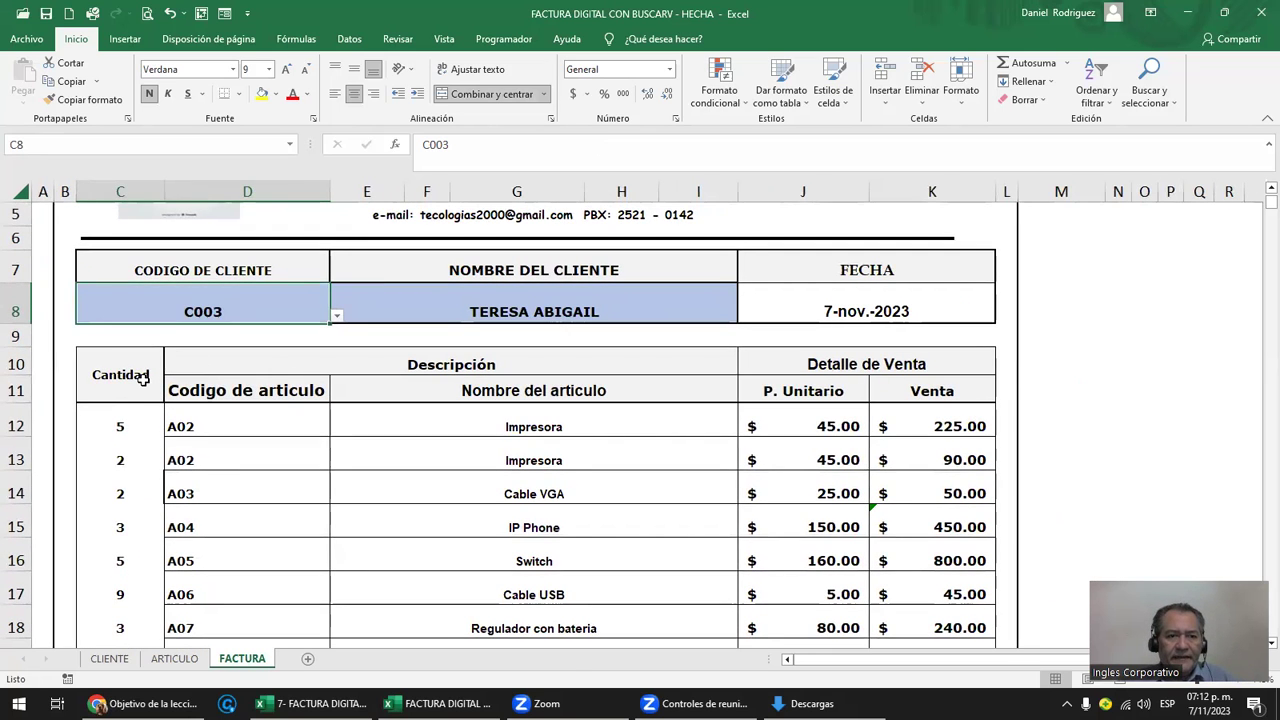
pyautogui.click(140, 378)
pyautogui.click(123, 427)
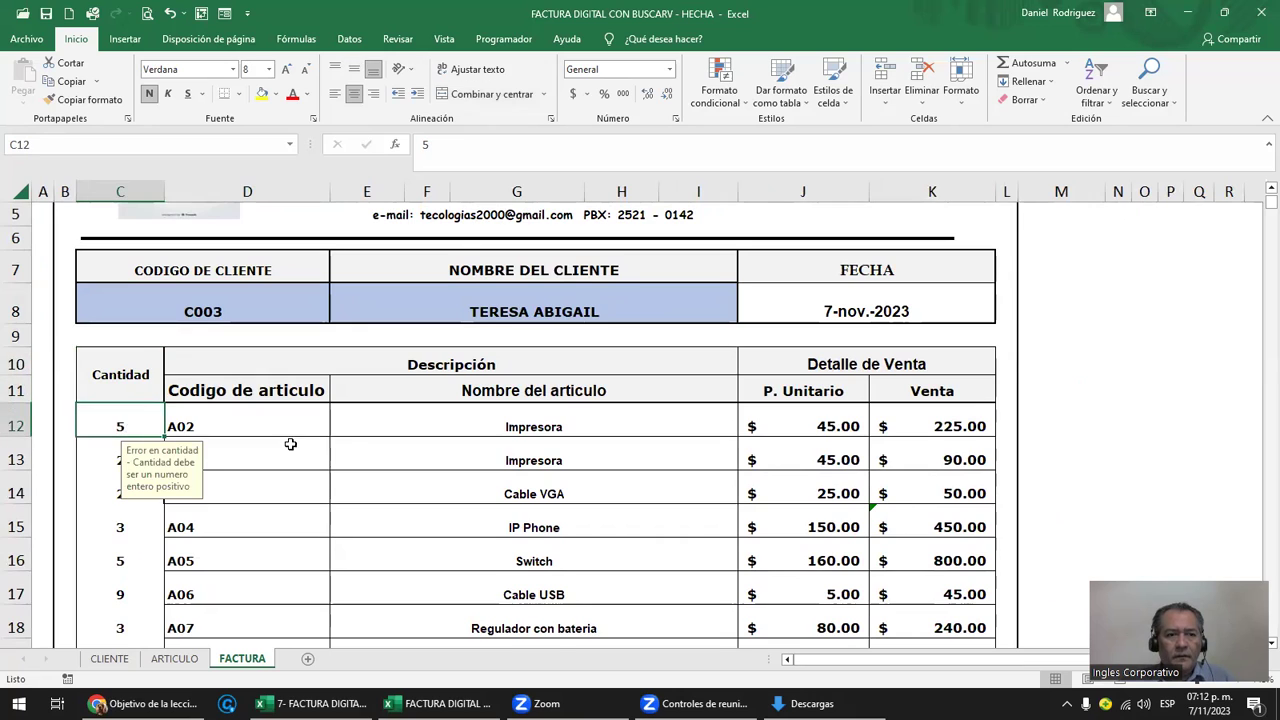
pyautogui.click(20, 426)
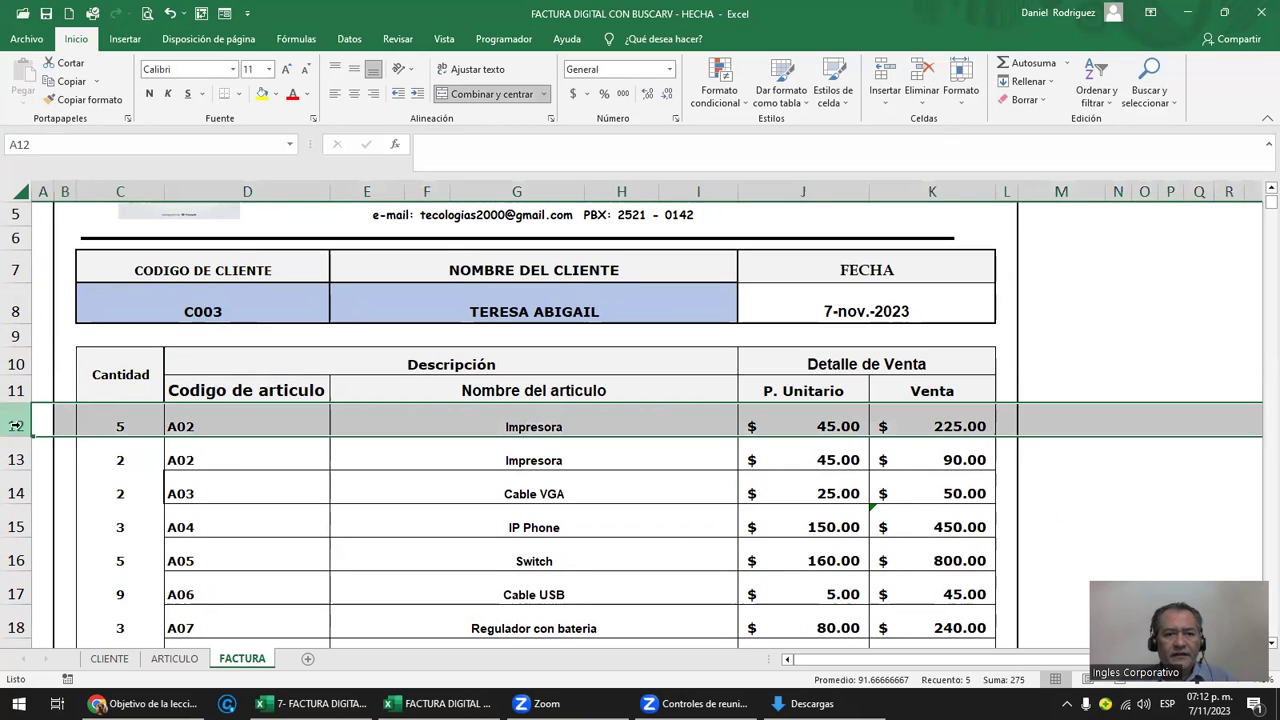
pyautogui.click(106, 426)
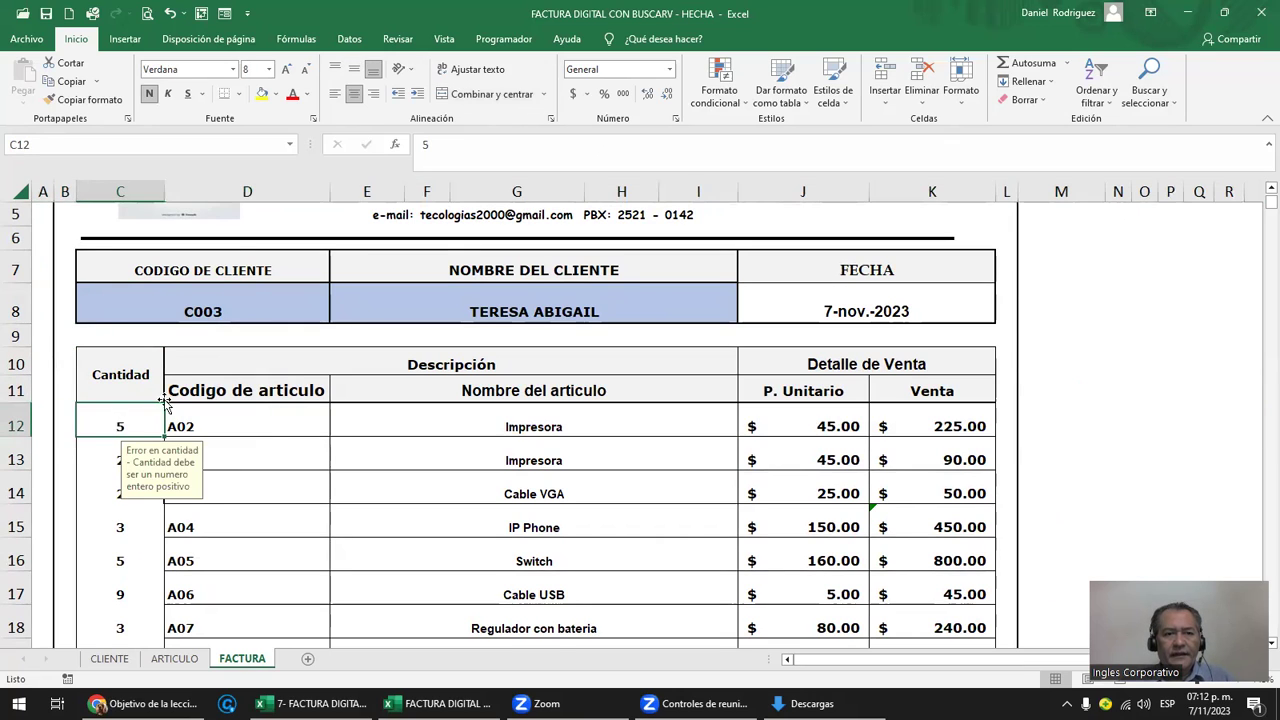
pyautogui.click(467, 423)
pyautogui.click(818, 424)
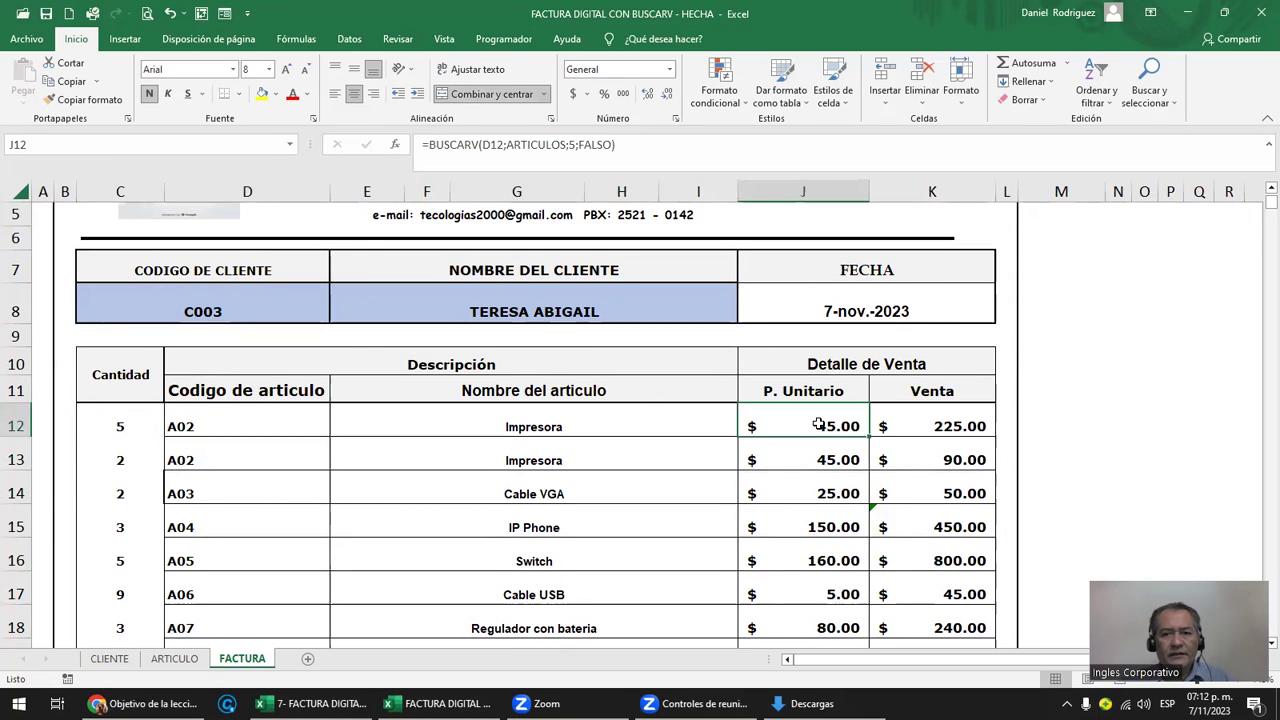
pyautogui.click(932, 427)
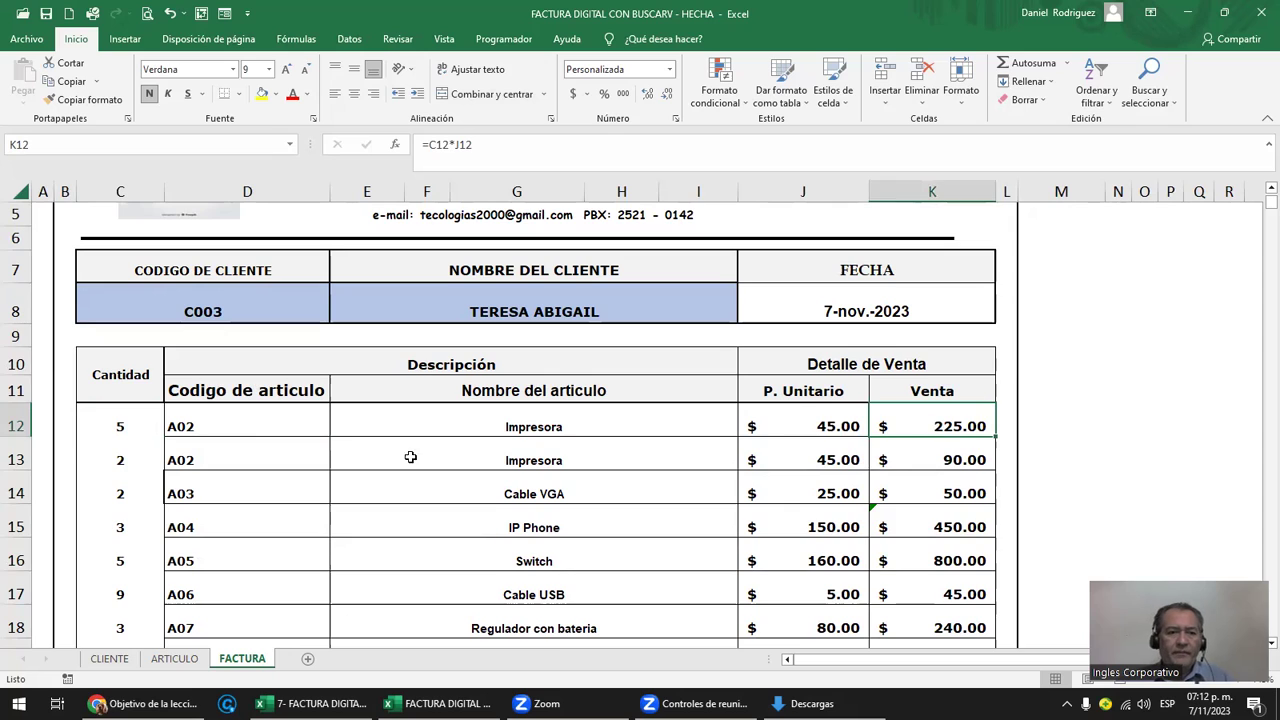
# - Open D12's article-code list and close it without changing A02
pyautogui.click(268, 427)
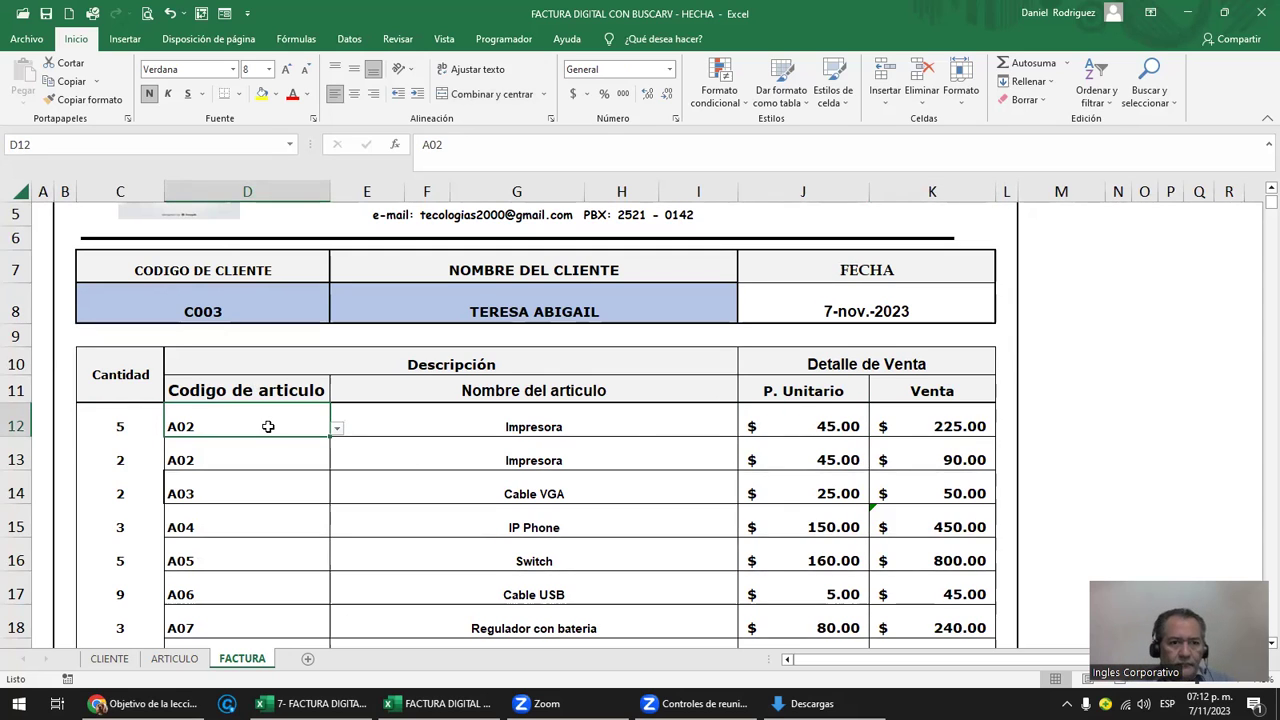
pyautogui.click(245, 460)
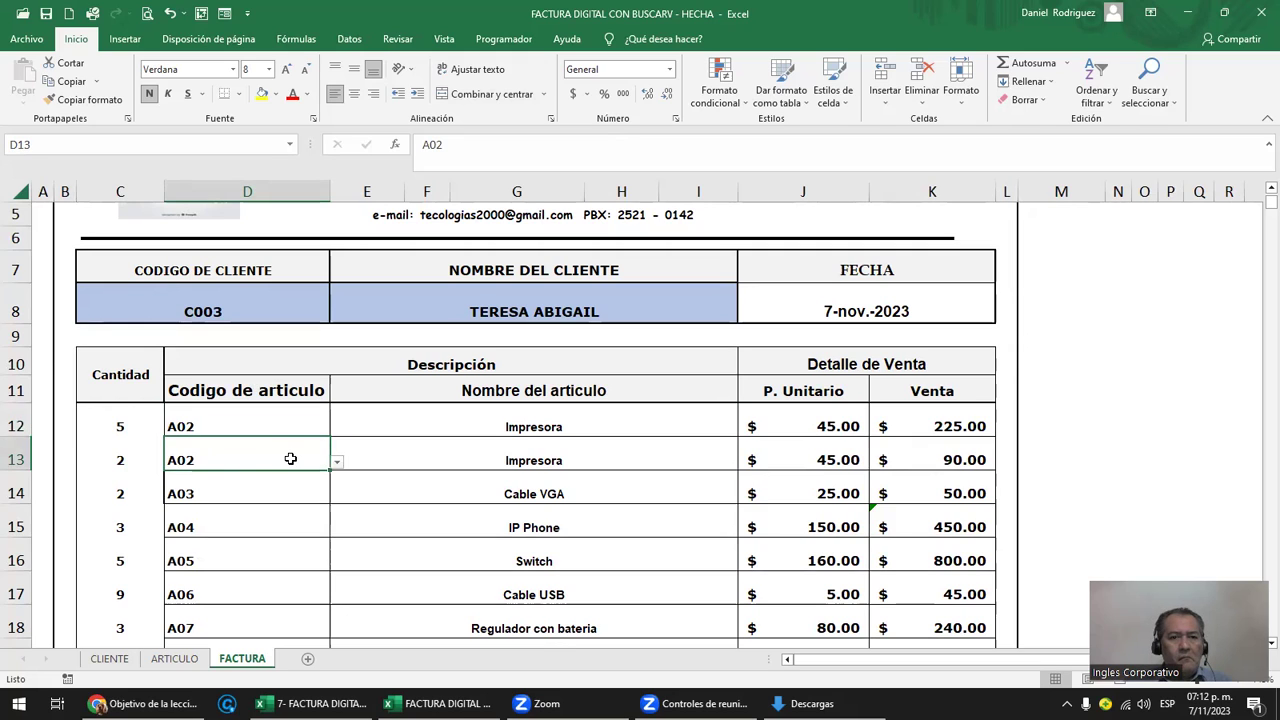
pyautogui.click(312, 424)
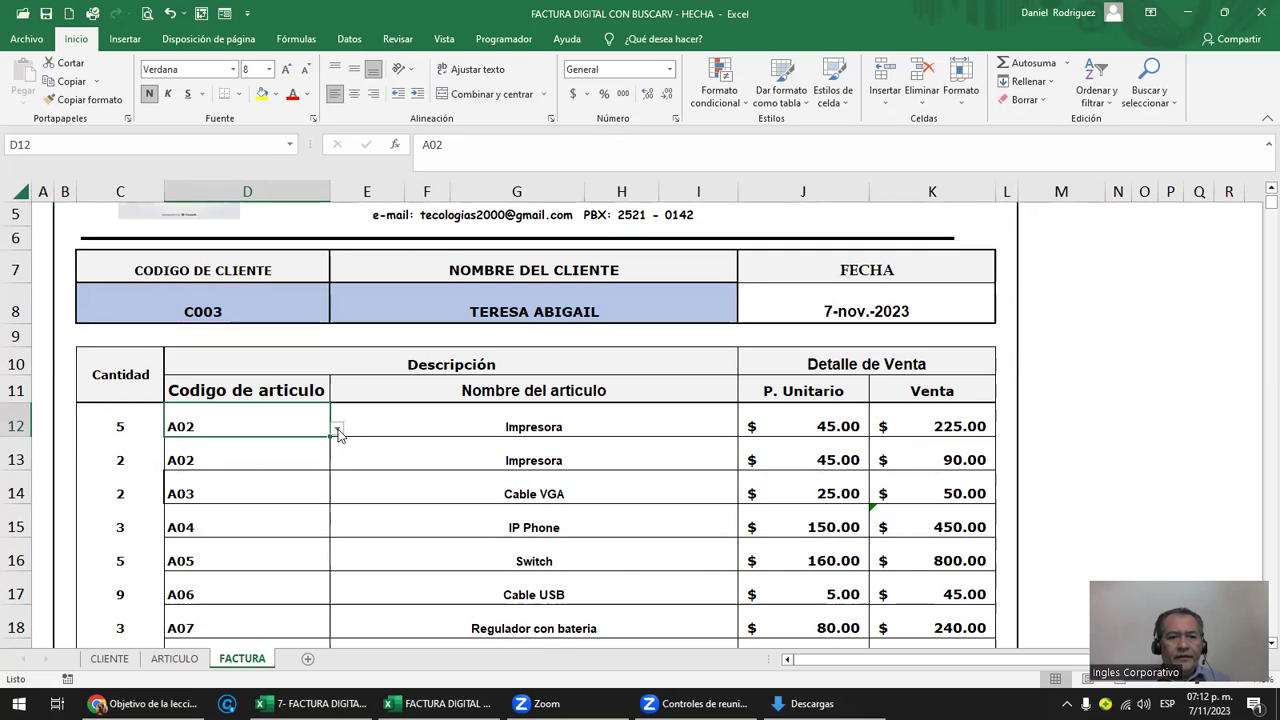
pyautogui.click(338, 431)
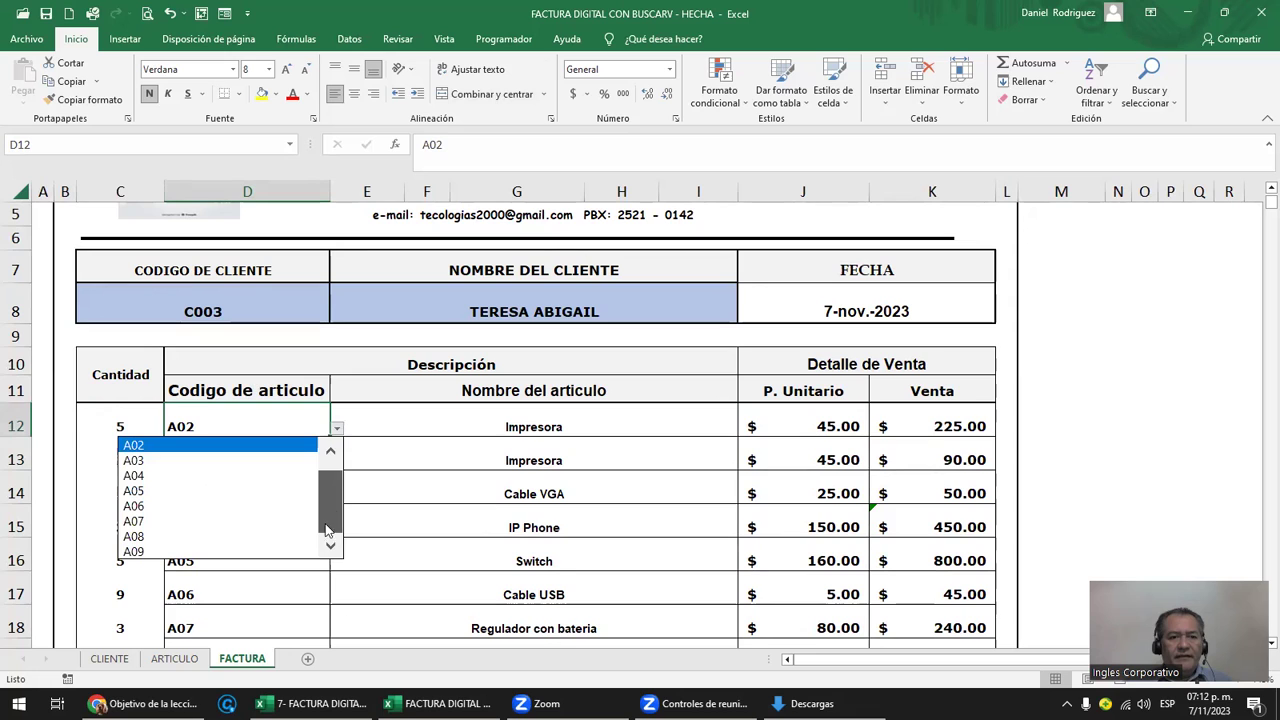
pyautogui.moveTo(324, 522); pyautogui.dragTo(328, 540)
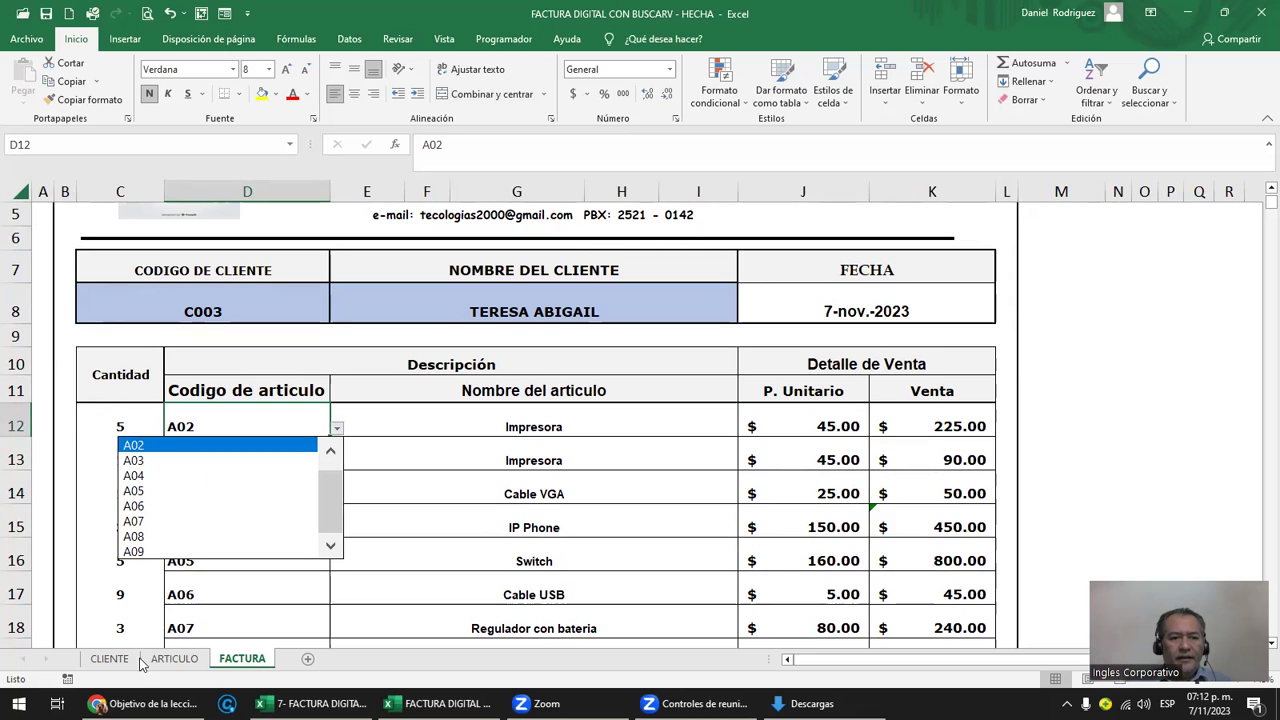
pyautogui.click(155, 615)
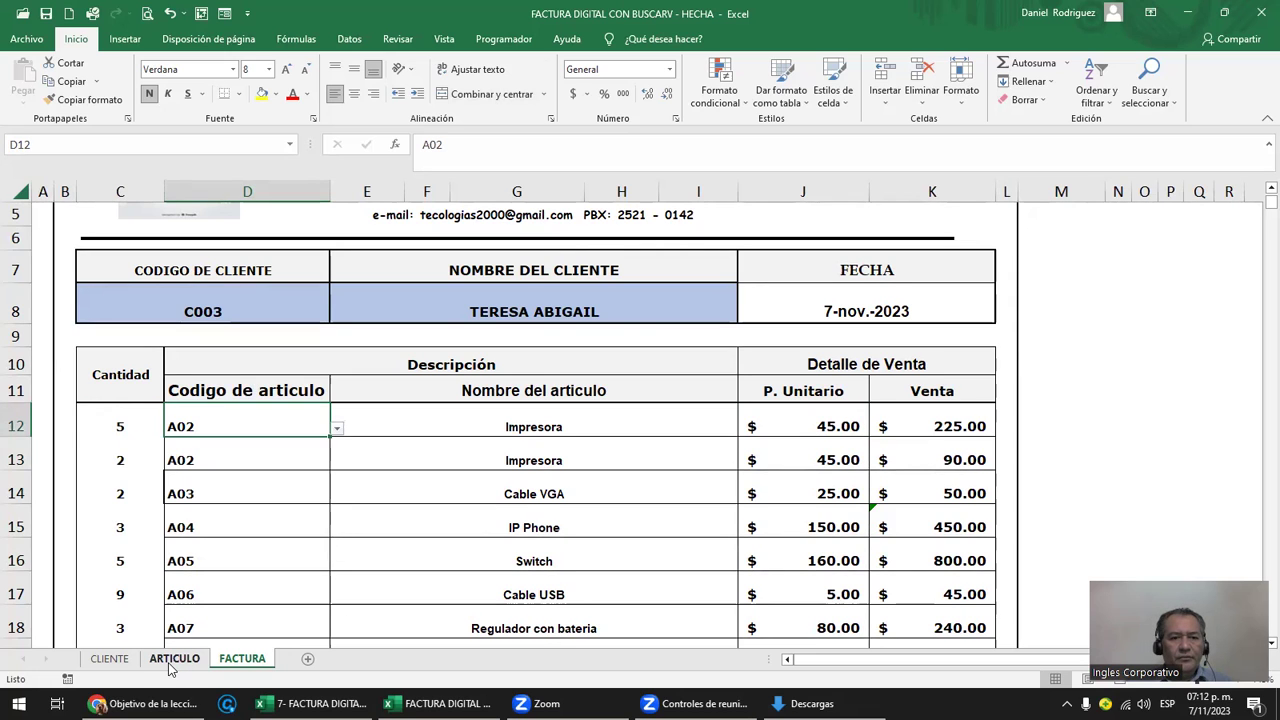
pyautogui.click(172, 662)
pyautogui.moveTo(112, 259); pyautogui.dragTo(120, 516)
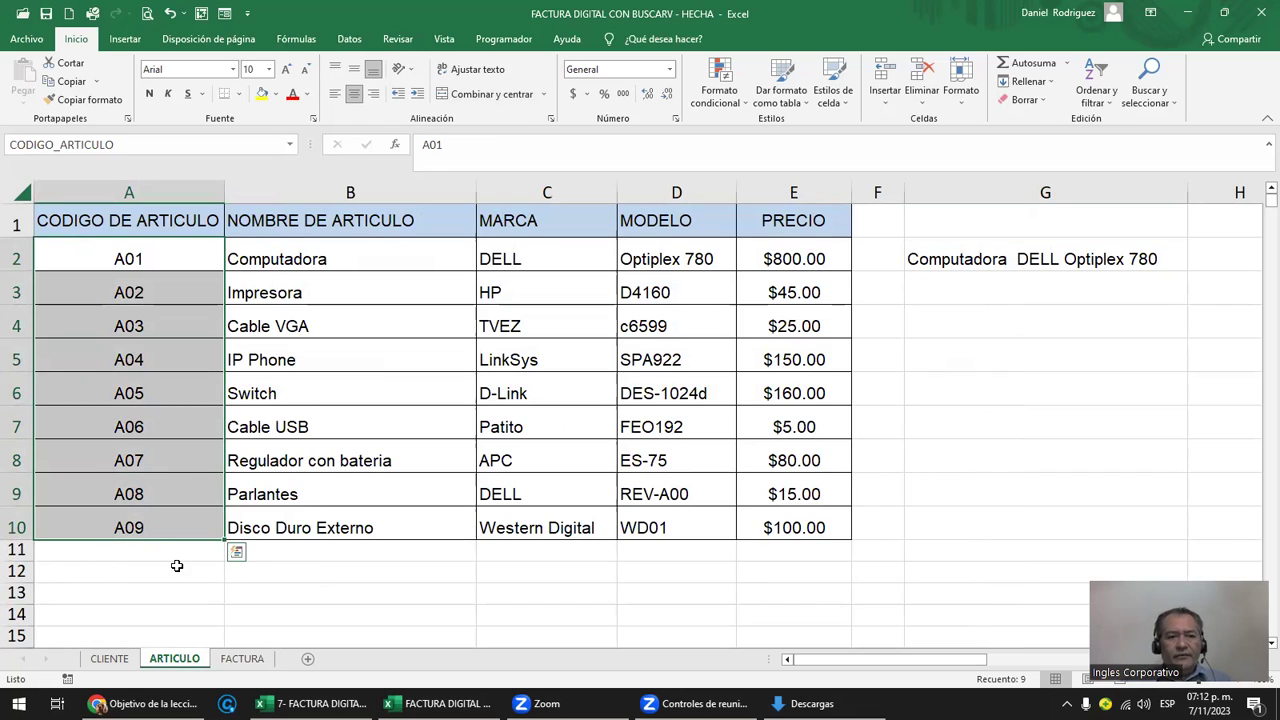
pyautogui.moveTo(262, 703)
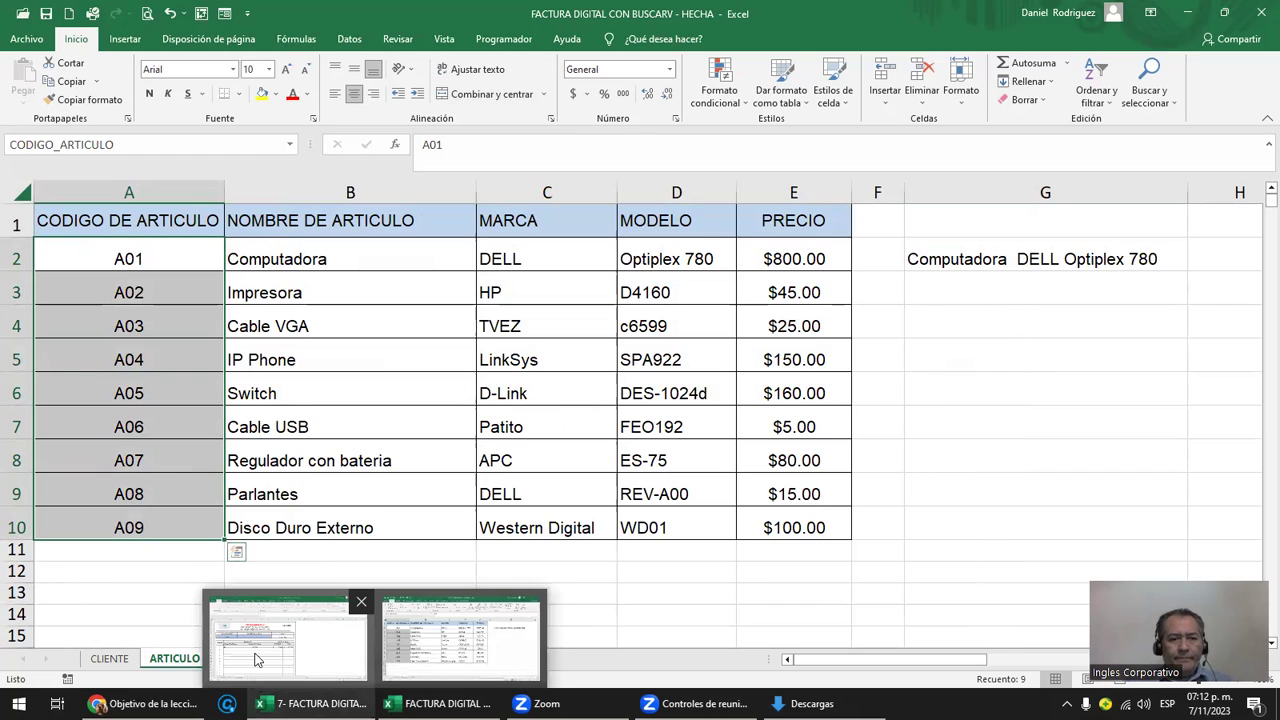
pyautogui.click(170, 572)
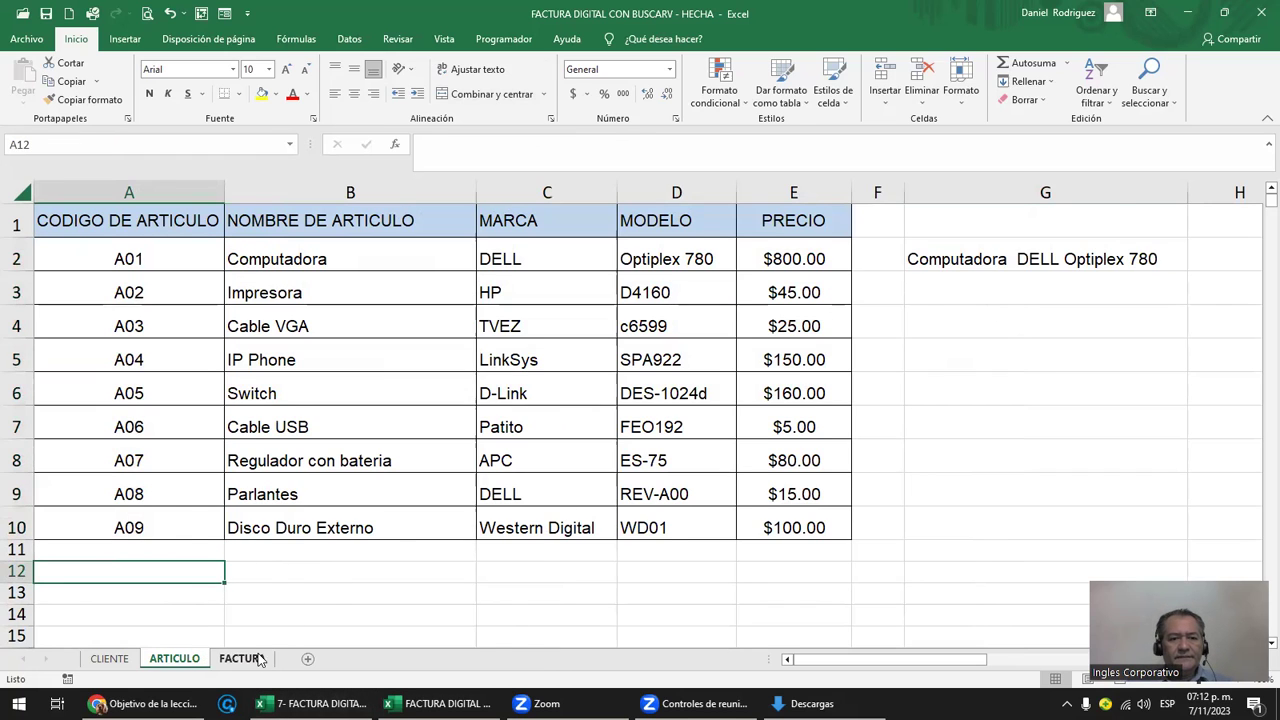
pyautogui.click(255, 660)
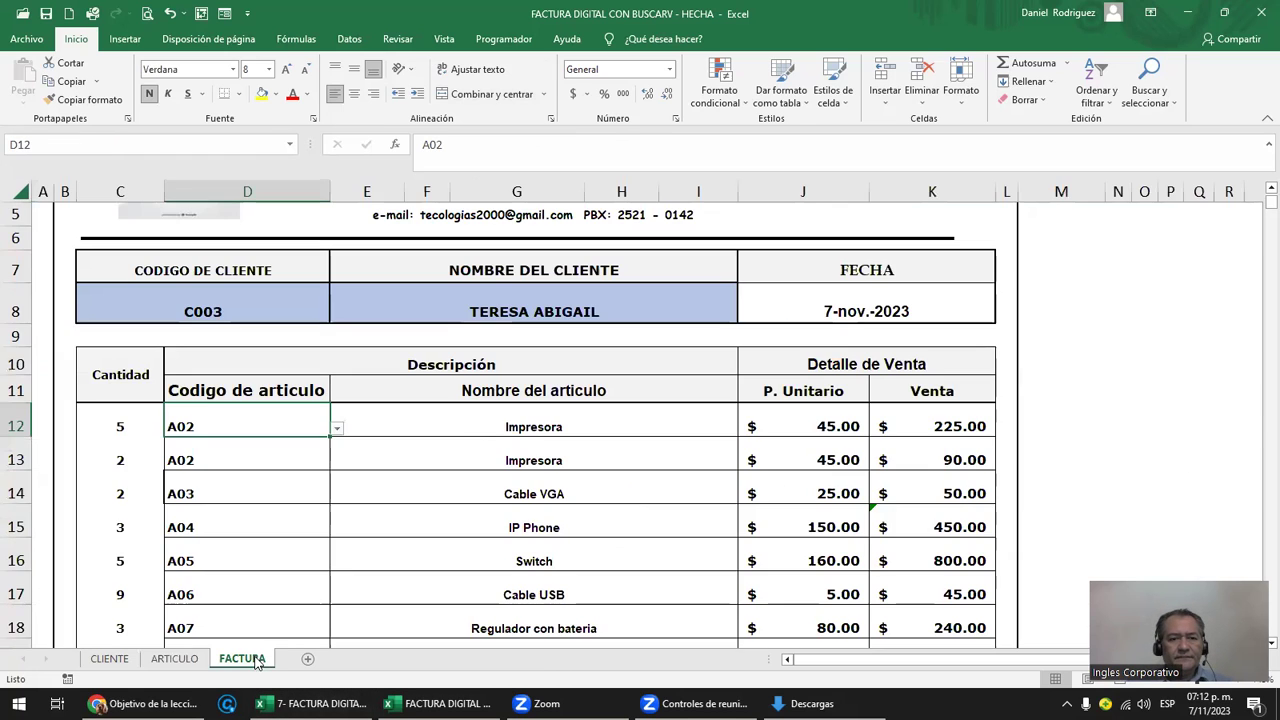
pyautogui.click(271, 447)
pyautogui.scroll(2, 271, 447)
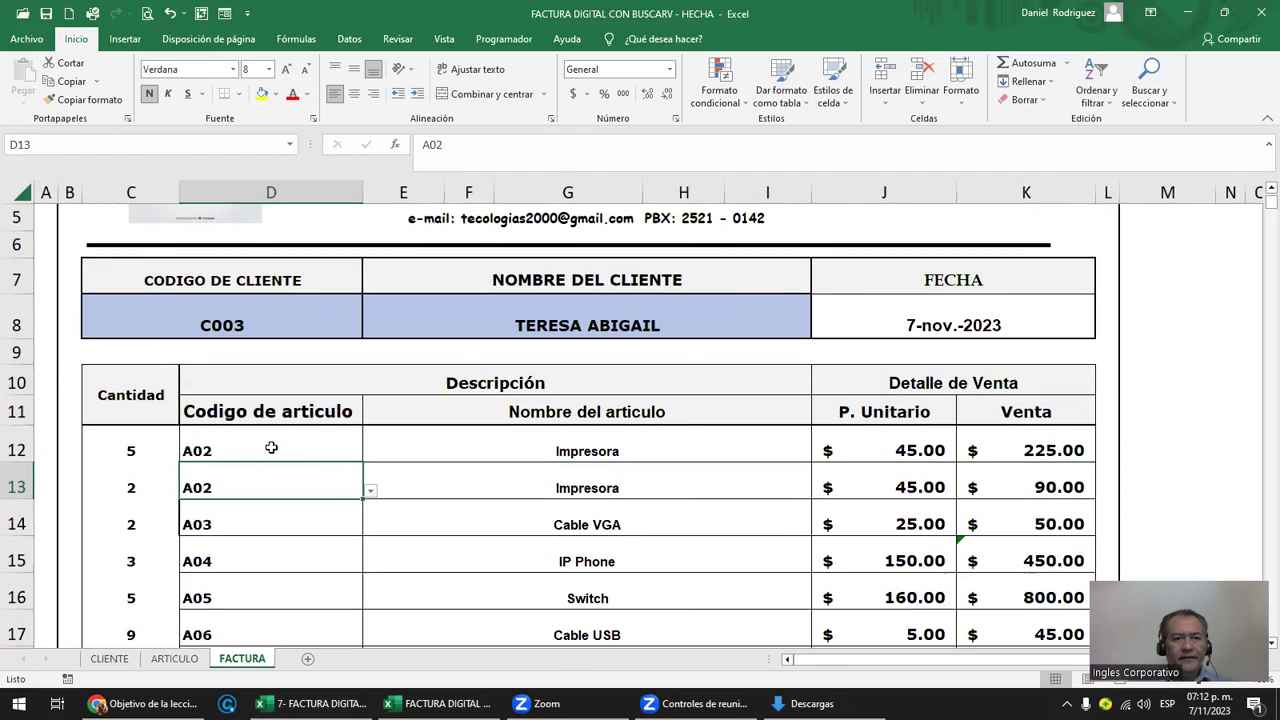
# - Enter quantity 1 for the first invoice line and 2 for the second
pyautogui.press('Home')
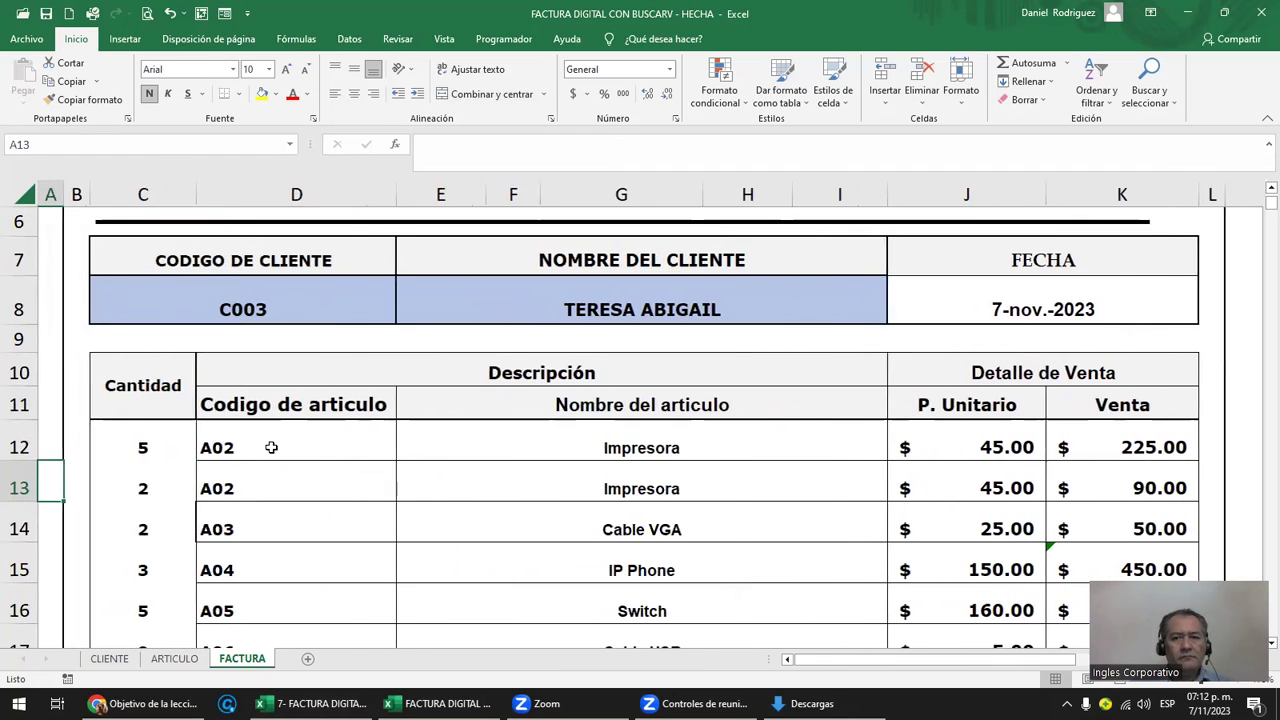
pyautogui.click(332, 444)
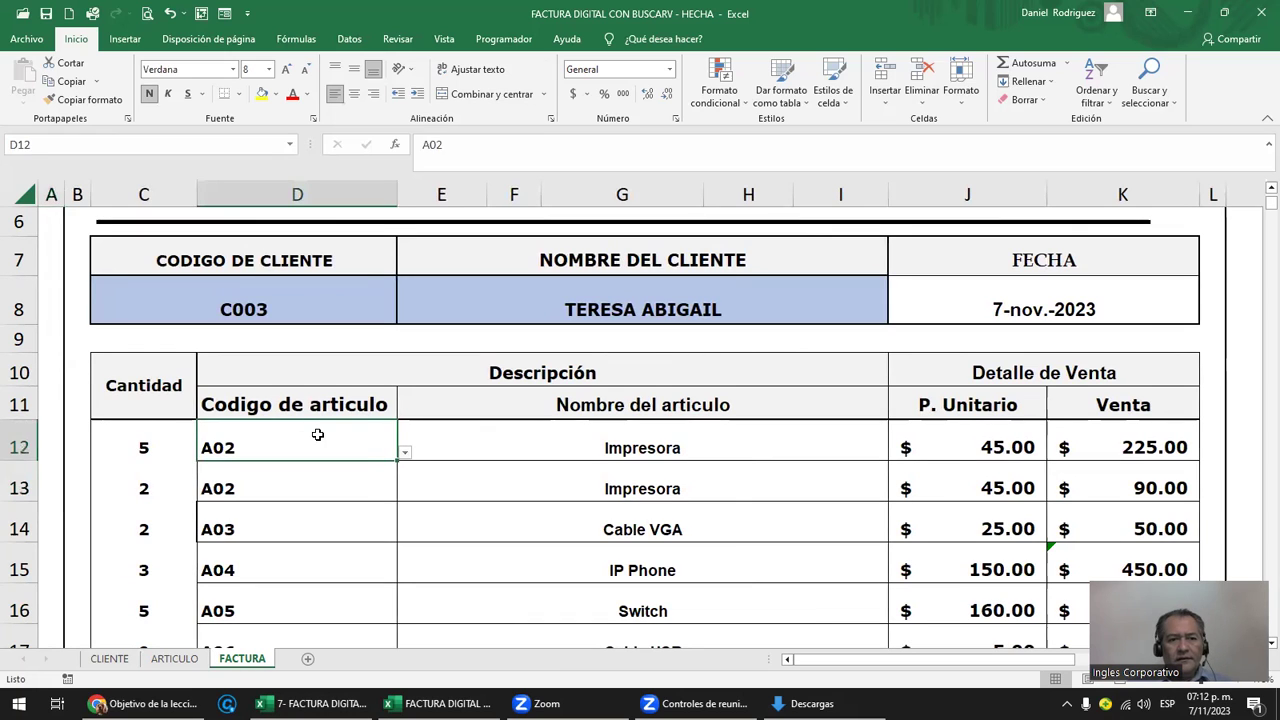
pyautogui.click(145, 452)
pyautogui.write('1')
pyautogui.press('Return')
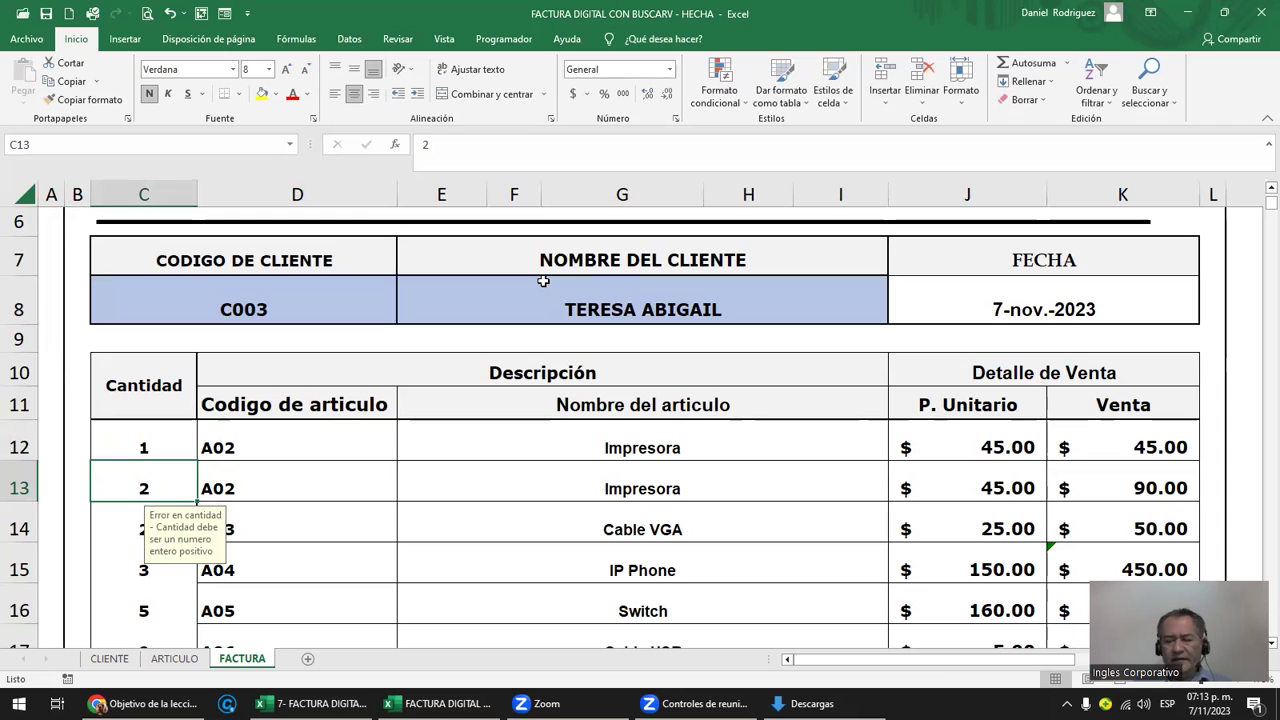
pyautogui.write('1')
pyautogui.press('Return')
pyautogui.press('Up')
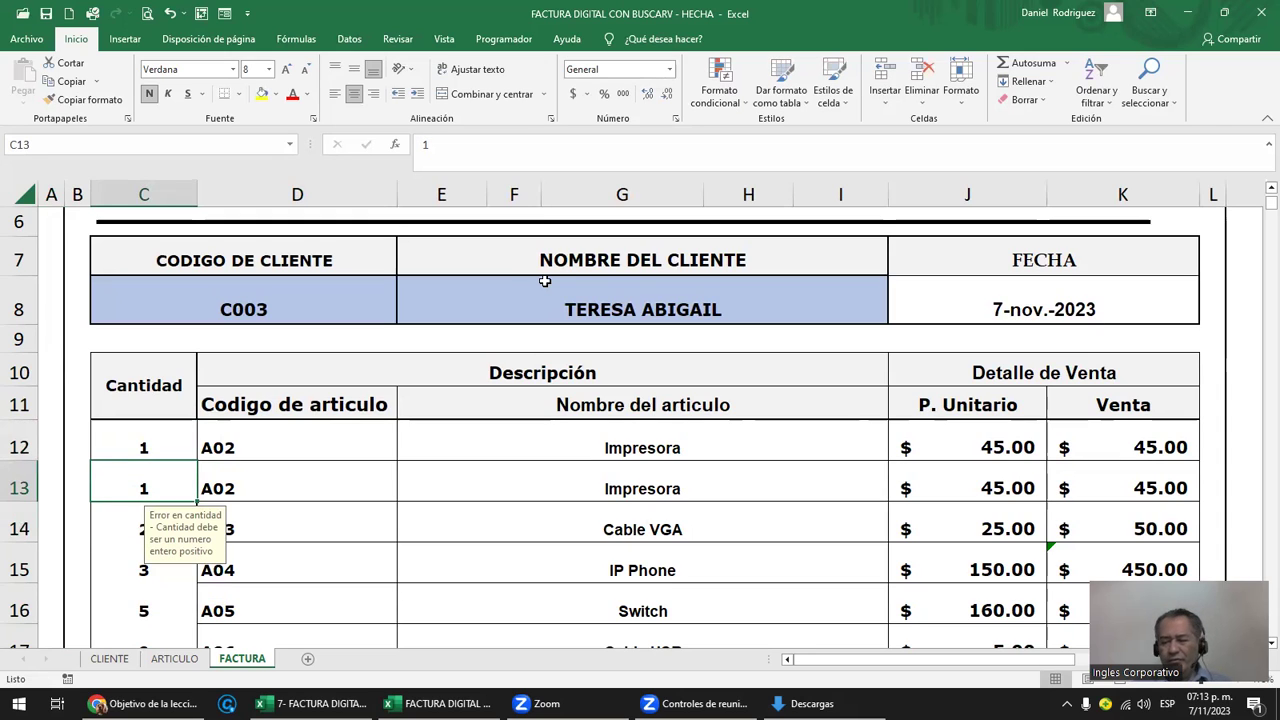
pyautogui.write('2')
pyautogui.press('Up')
# - Pick article A01 in D12 so the line shows Computadora at 800.00
pyautogui.press('Right')
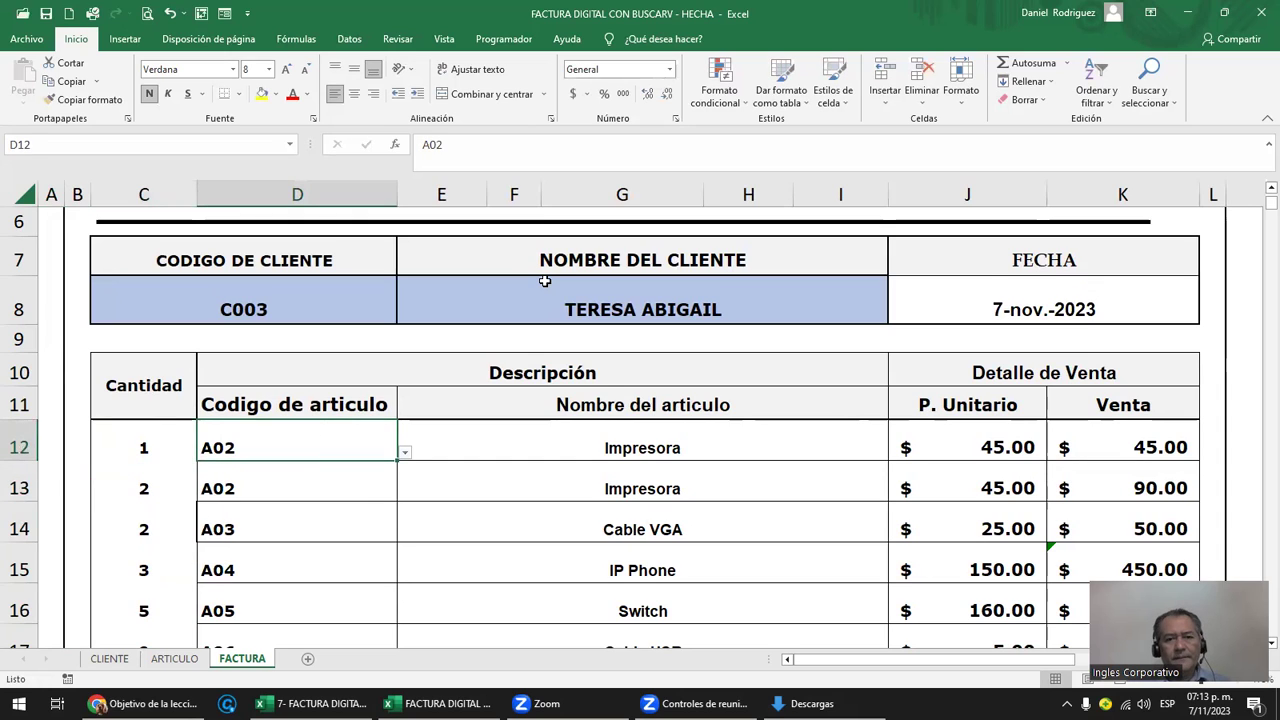
pyautogui.click(405, 455)
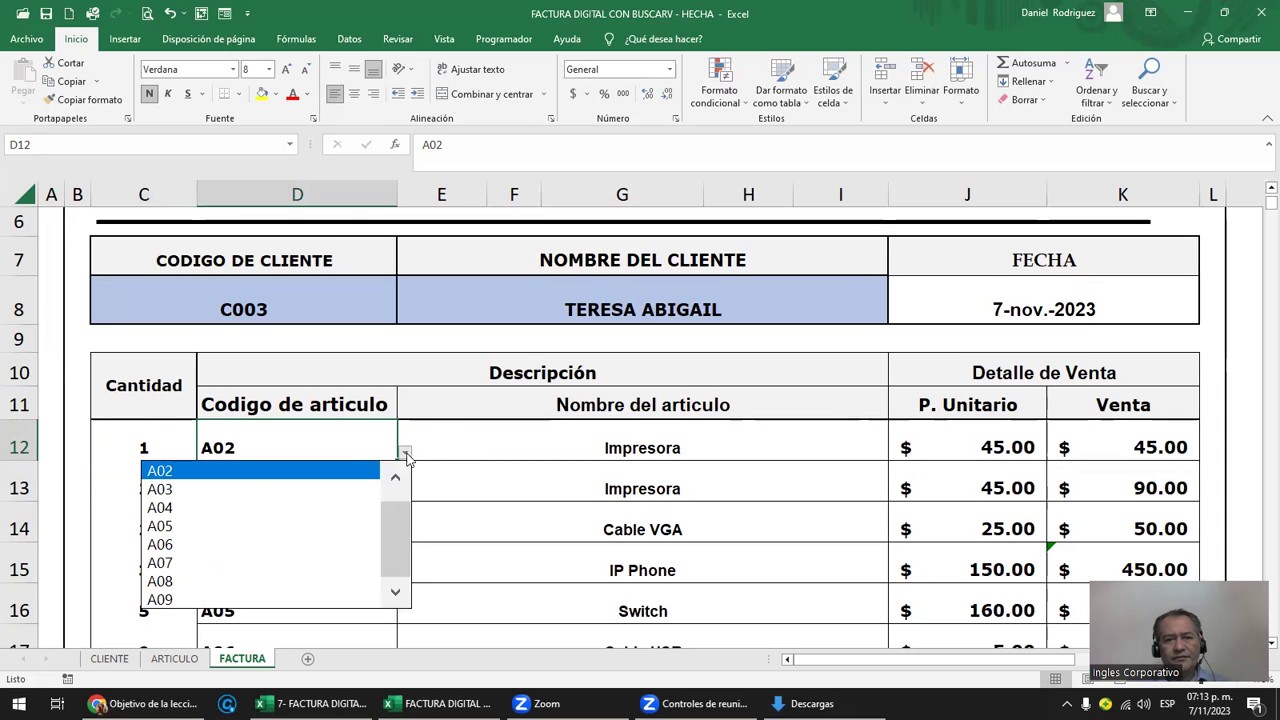
pyautogui.click(395, 478)
pyautogui.click(178, 470)
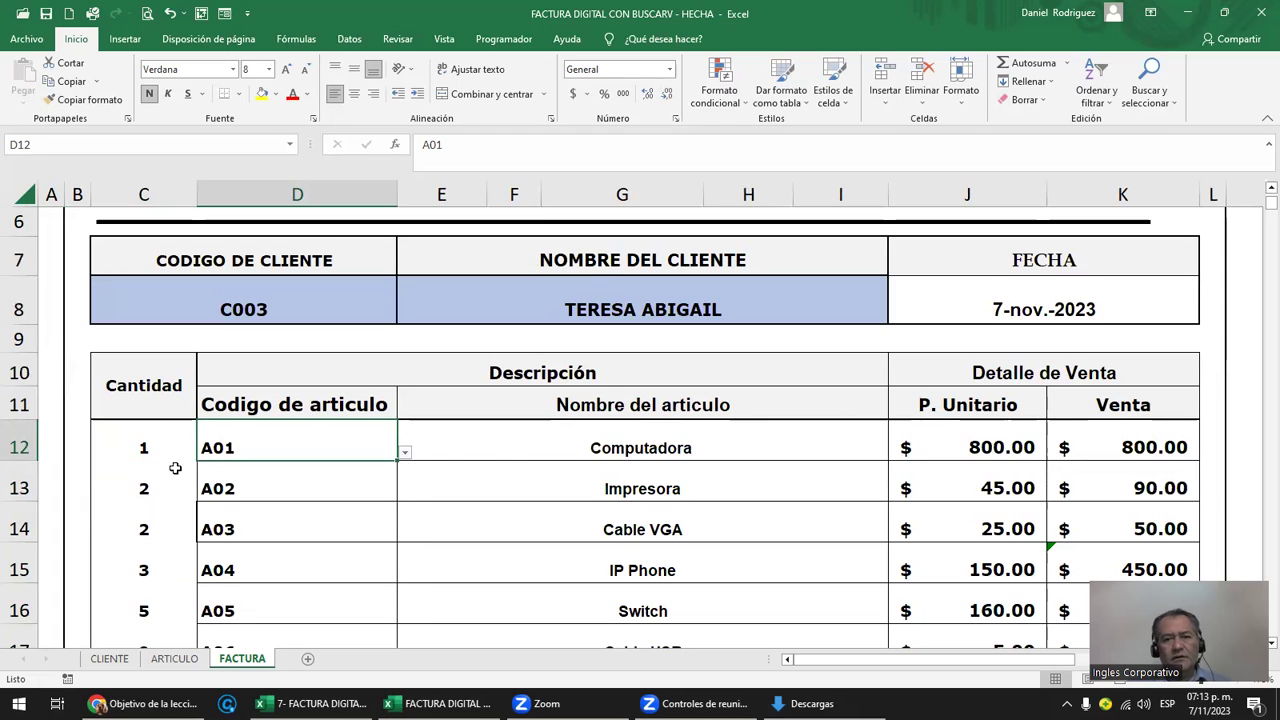
pyautogui.click(612, 442)
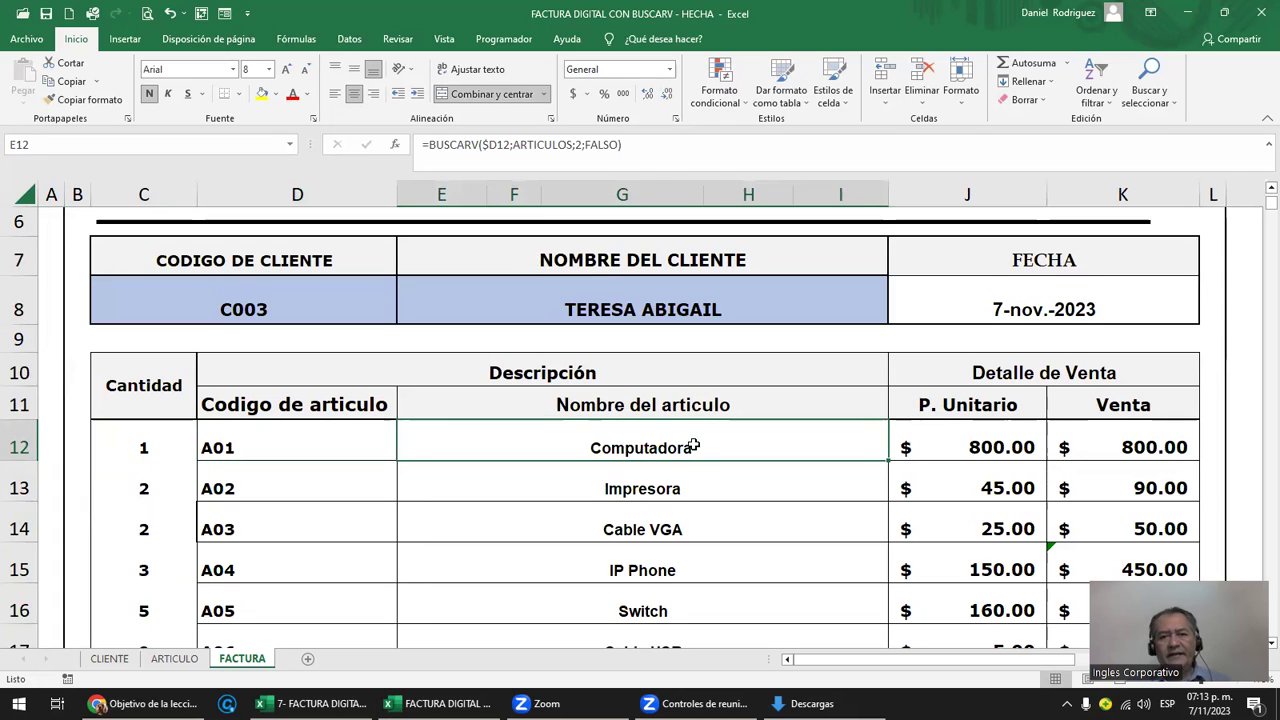
pyautogui.doubleClick(678, 445)
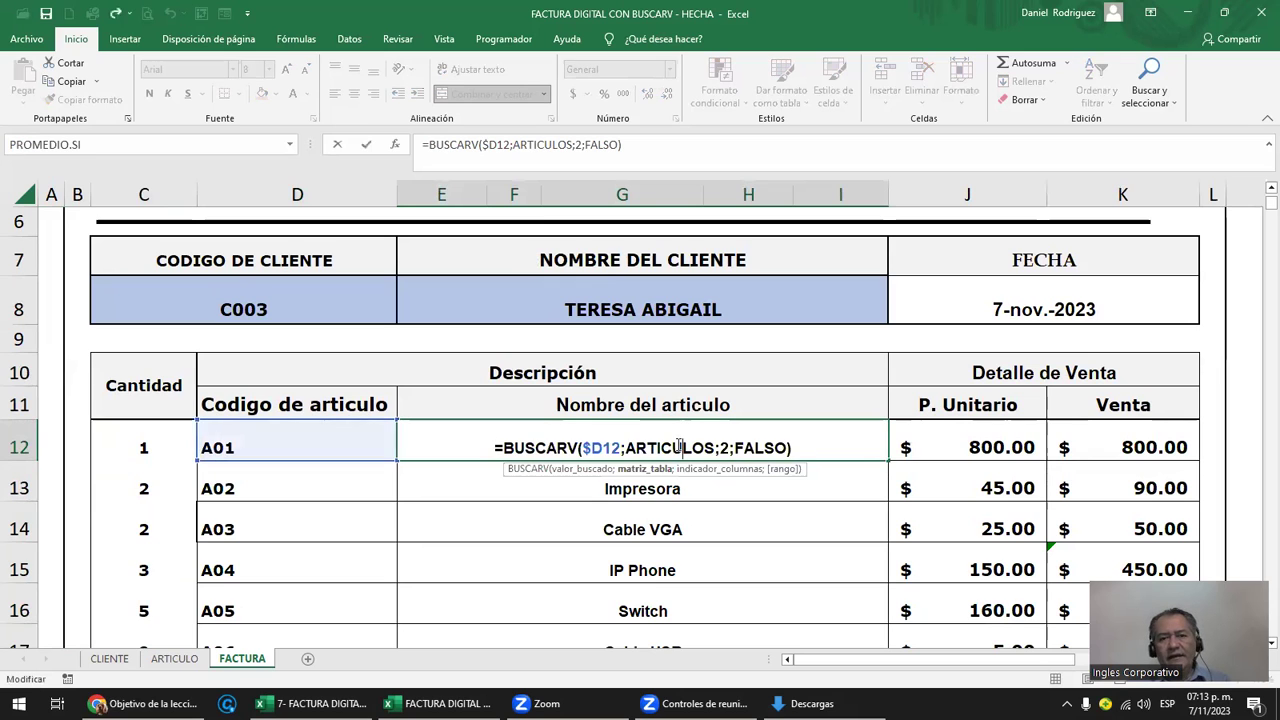
pyautogui.press('Escape')
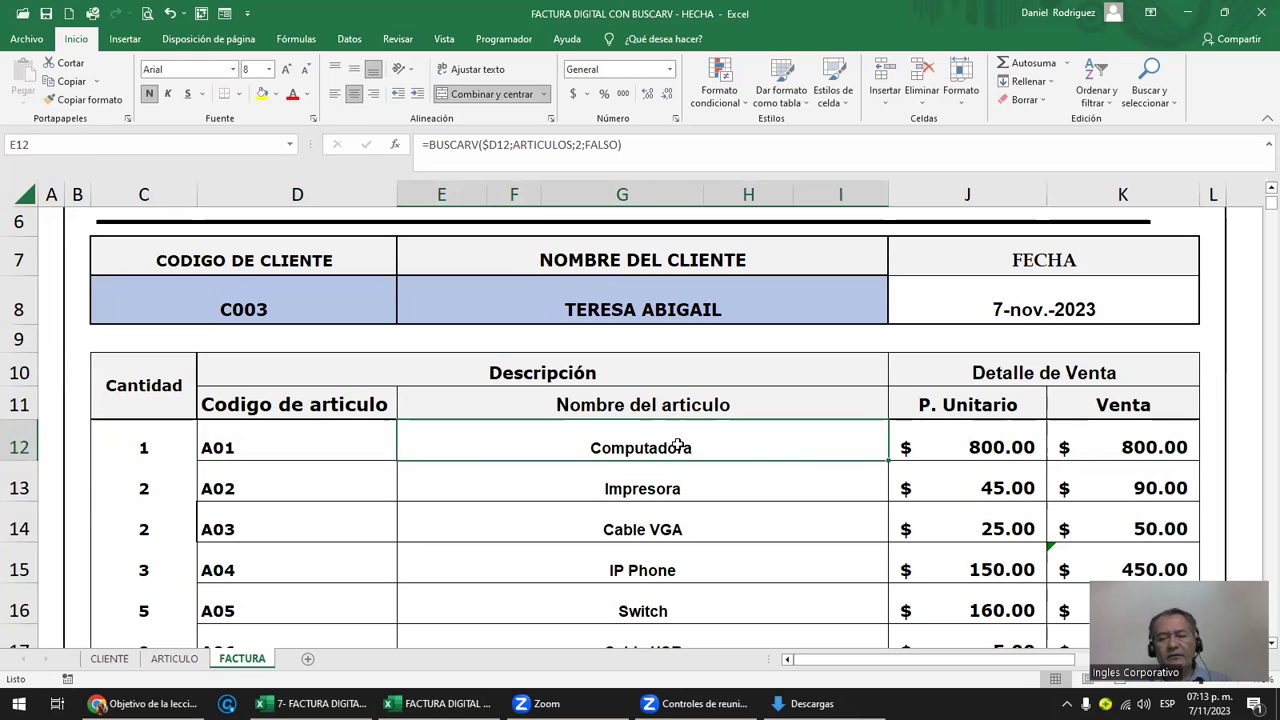
pyautogui.doubleClick(679, 447)
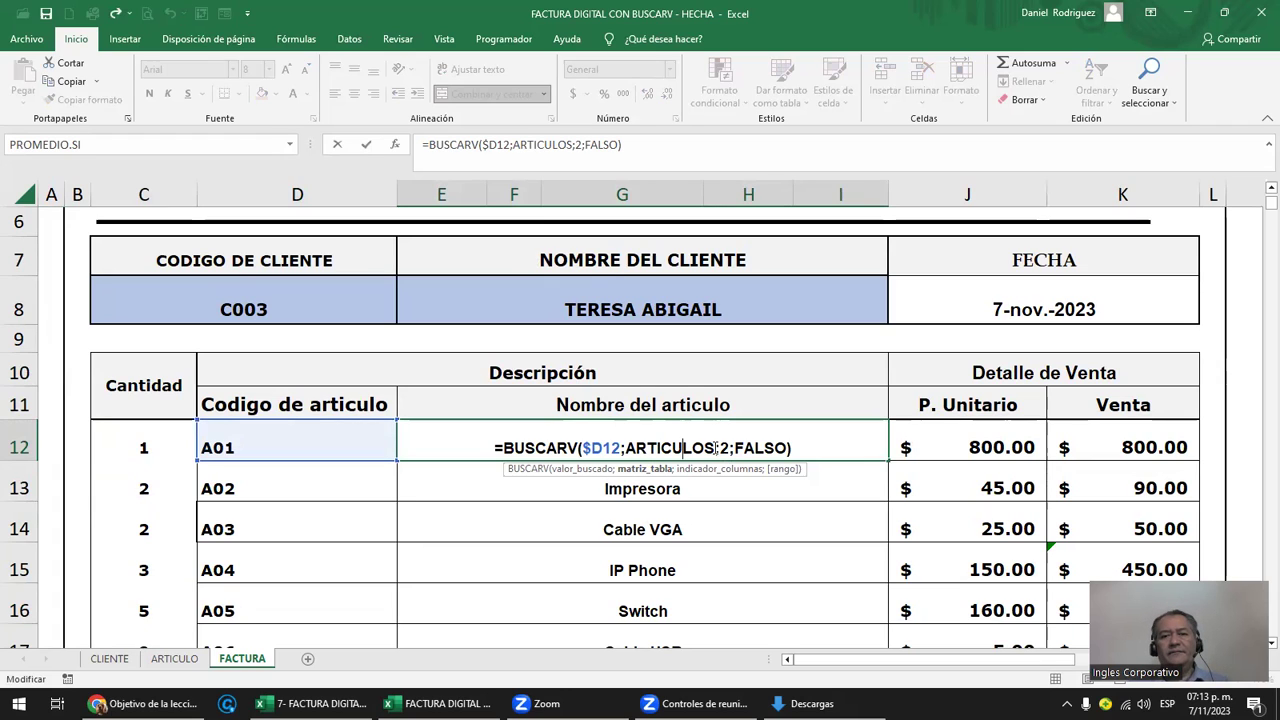
pyautogui.press('Escape')
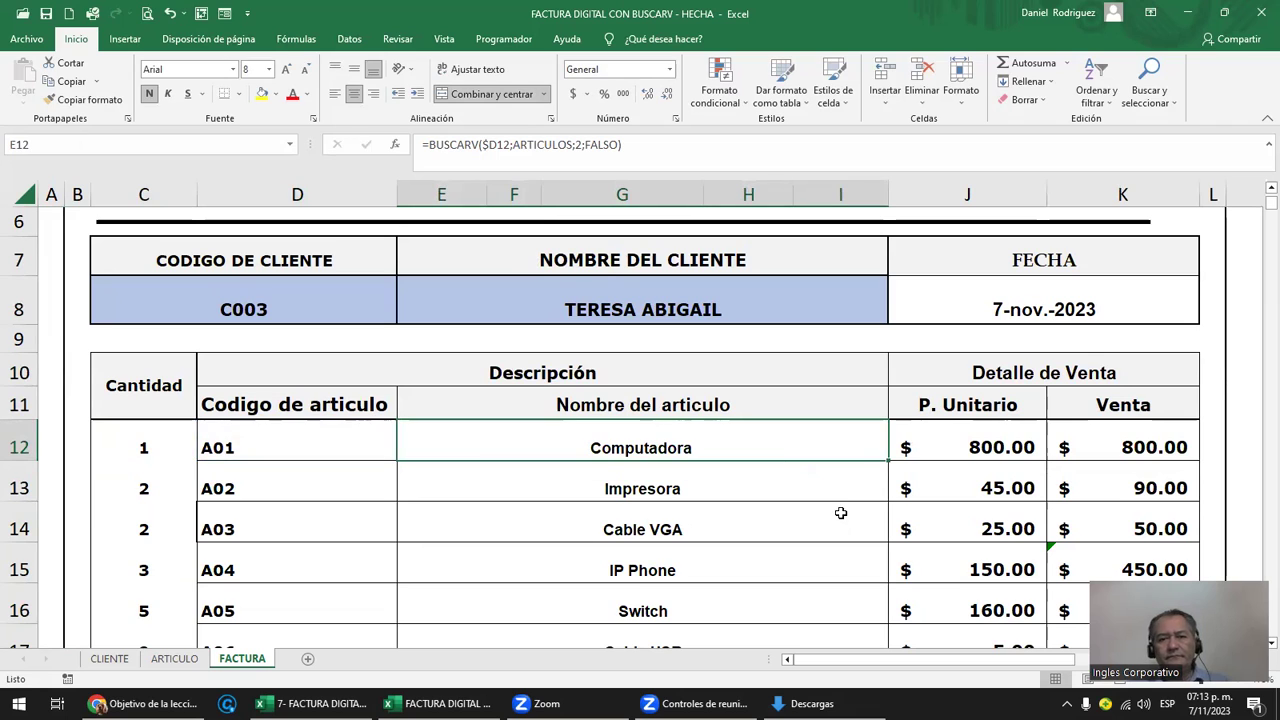
pyautogui.doubleClick(987, 444)
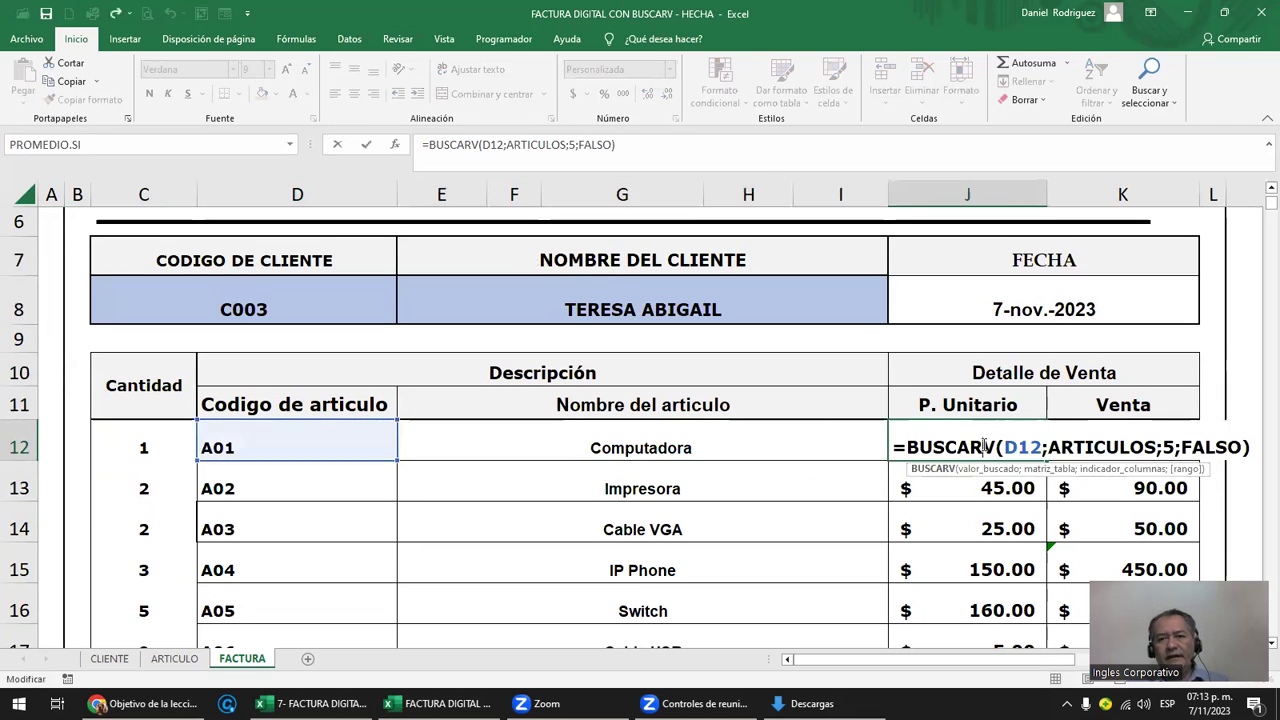
pyautogui.press('Escape')
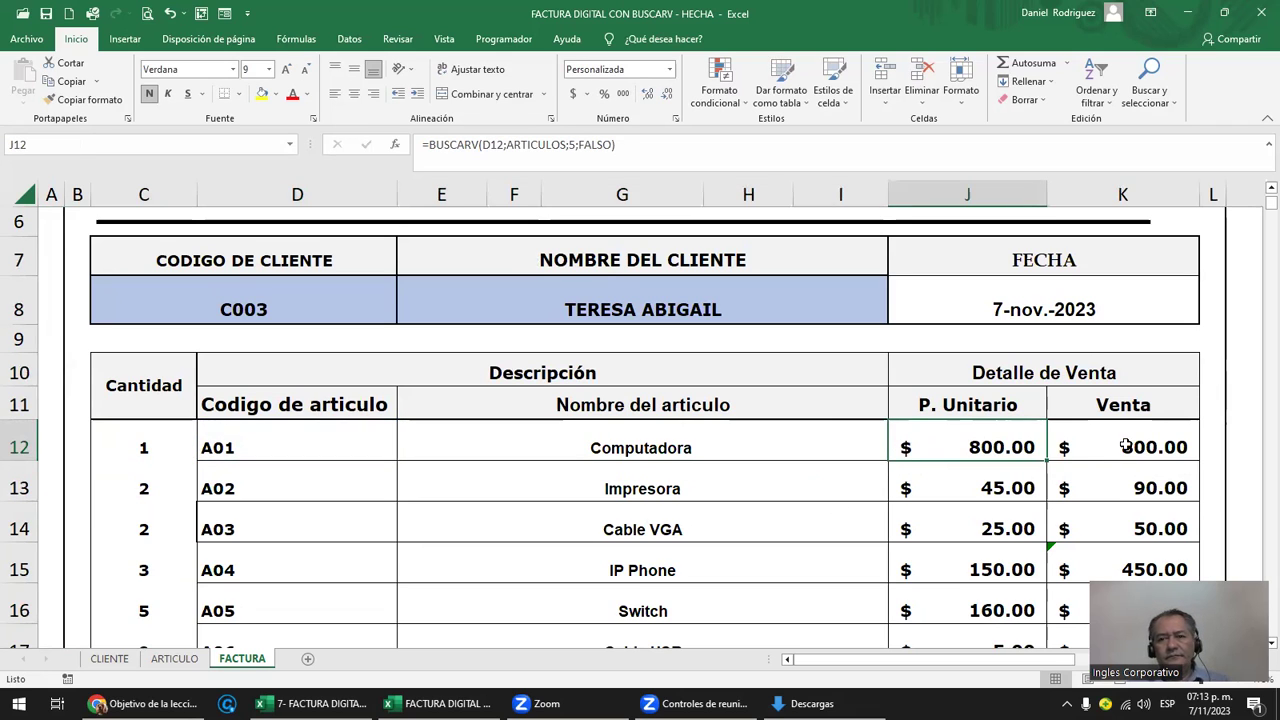
pyautogui.doubleClick(1126, 446)
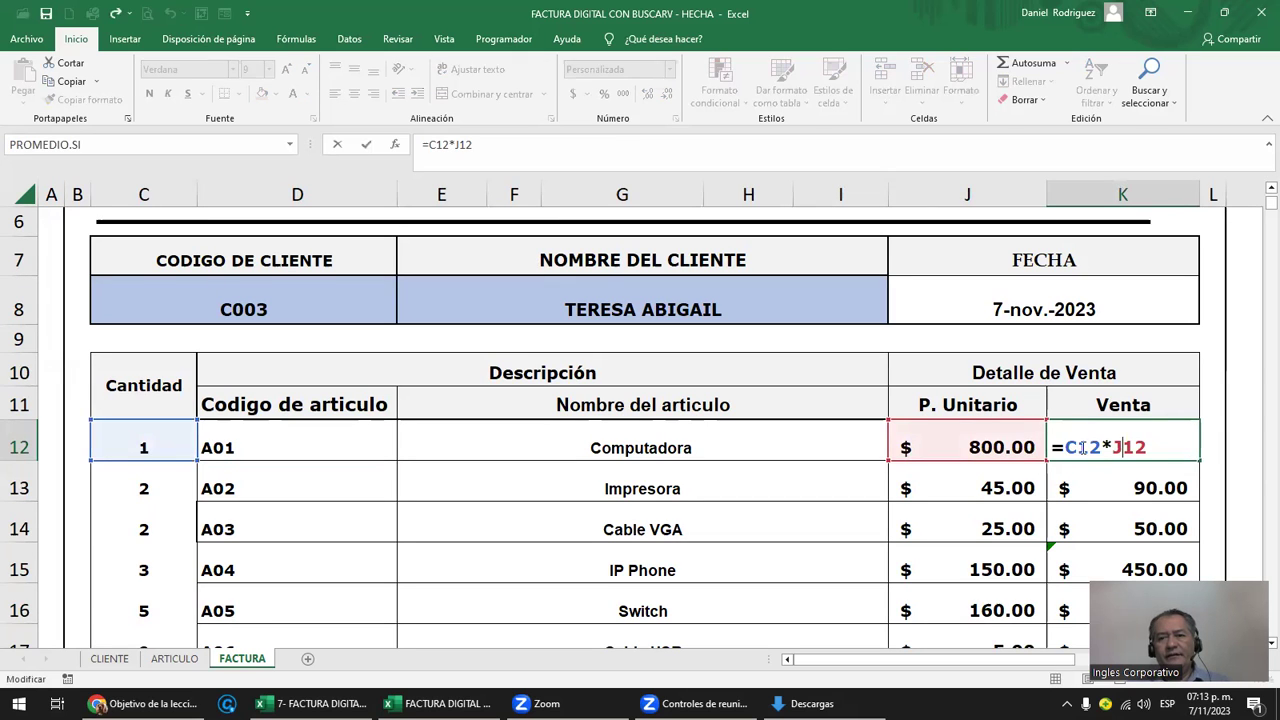
pyautogui.press('Escape')
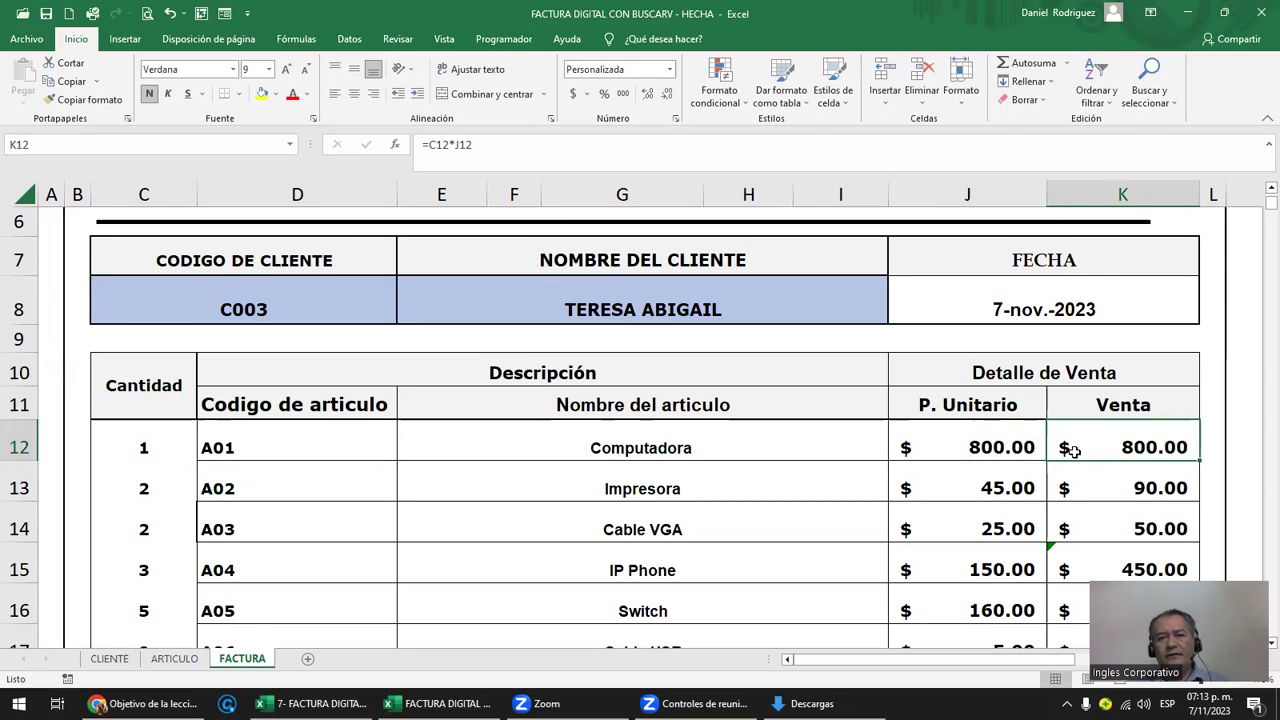
pyautogui.scroll(-1, 305, 425)
pyautogui.click(271, 372)
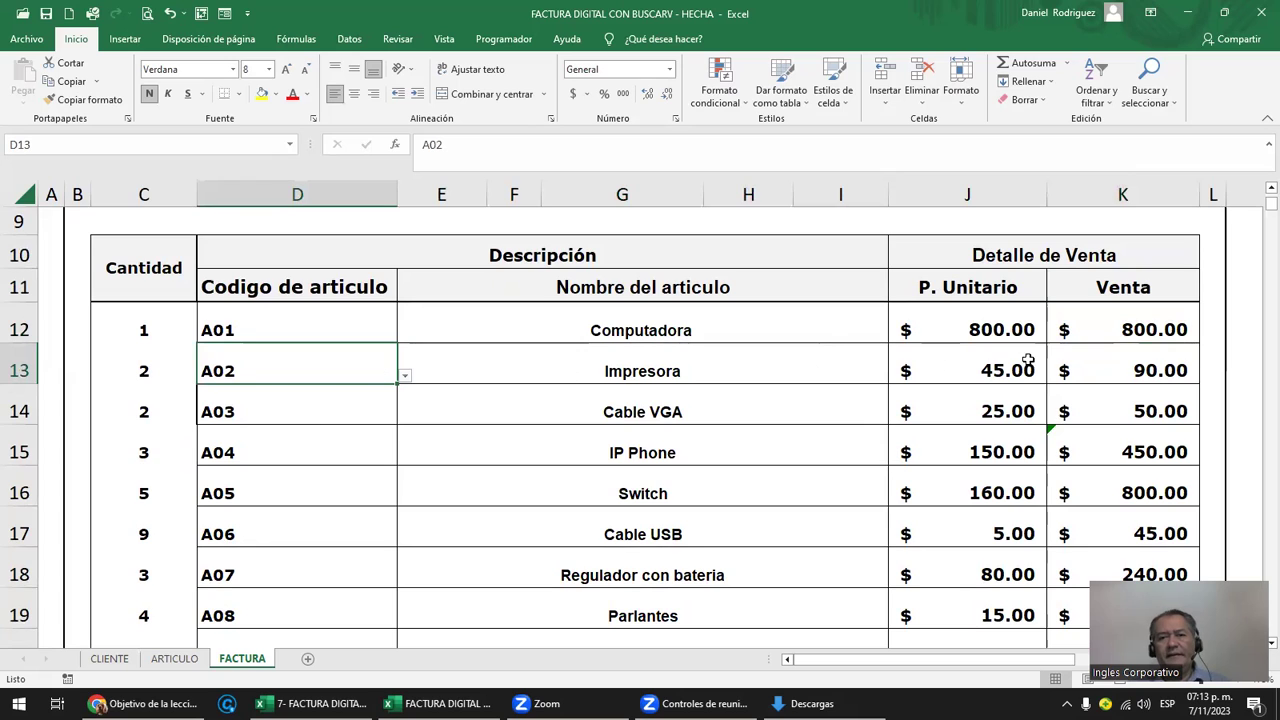
pyautogui.scroll(-2, 267, 388)
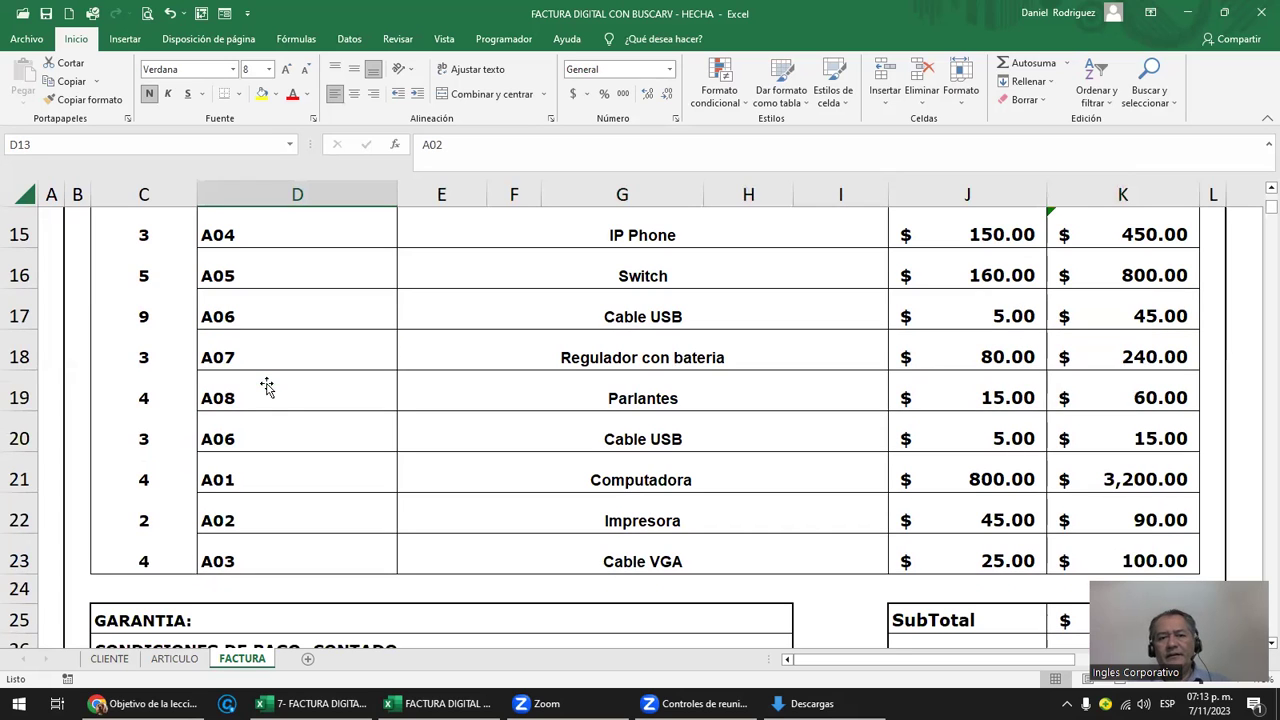
pyautogui.click(287, 547)
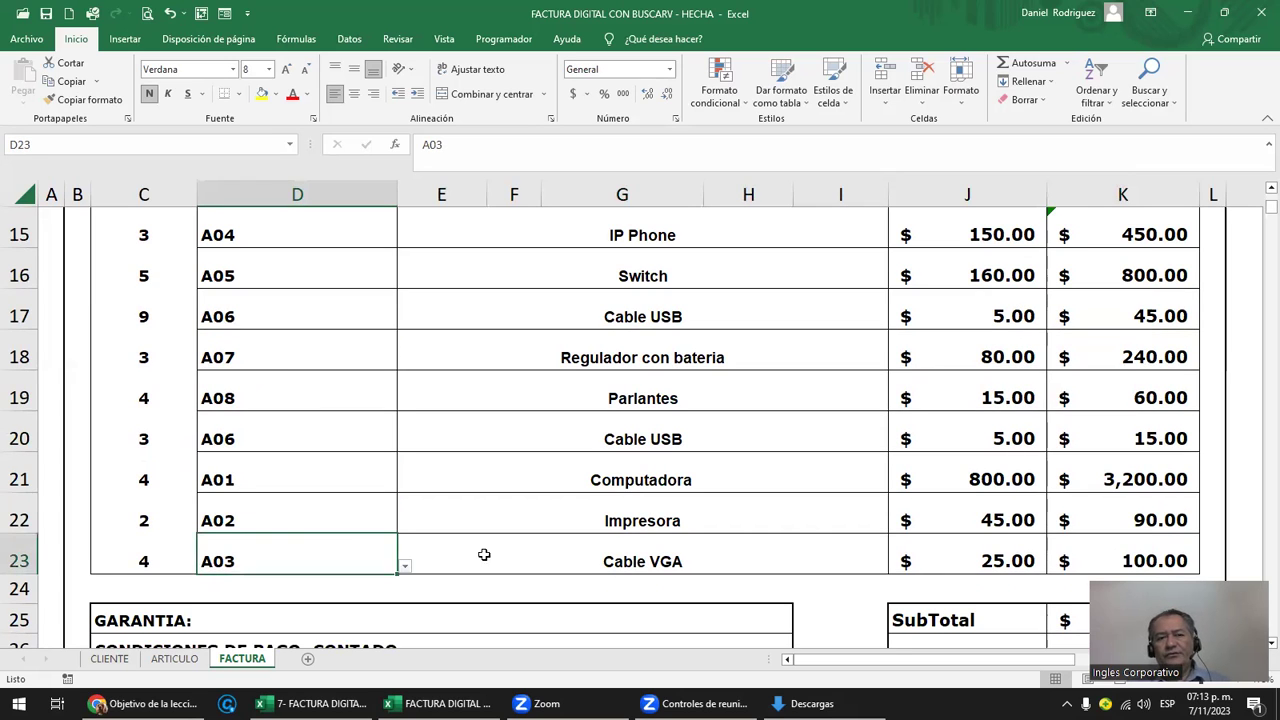
pyautogui.keyDown('ctrl'); pyautogui.scroll(-1, 628, 562); pyautogui.keyUp('ctrl')
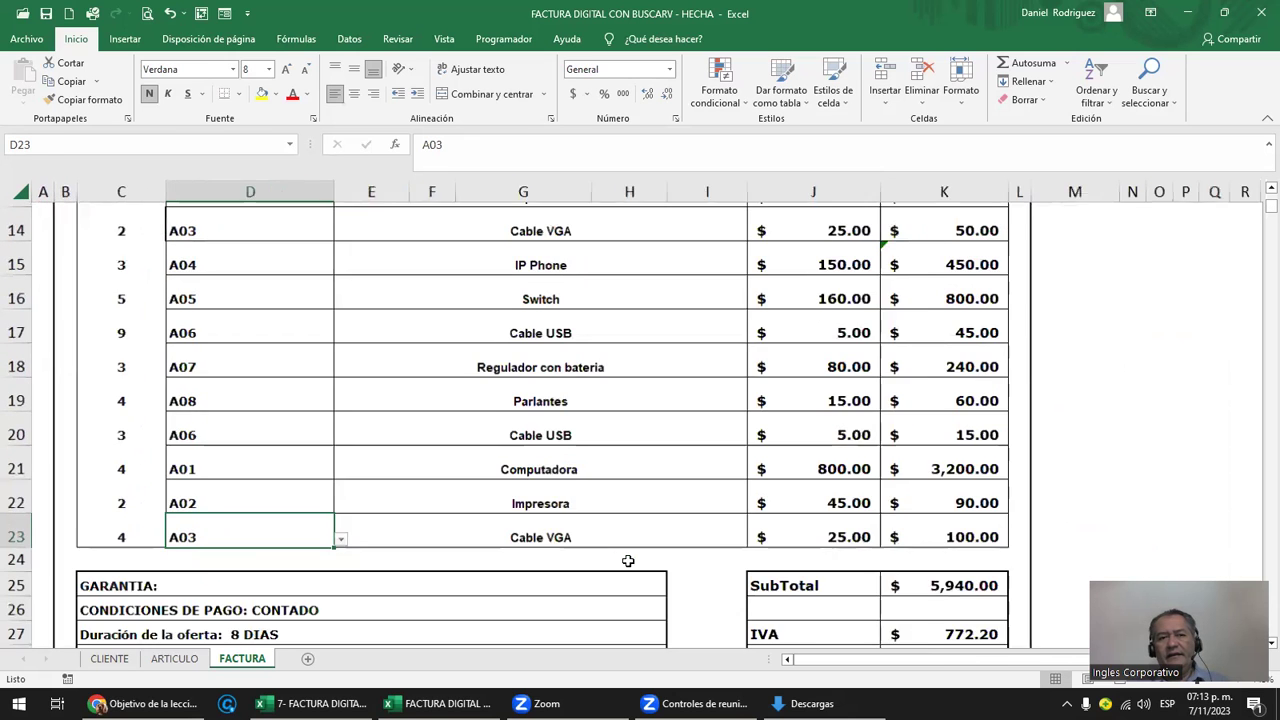
pyautogui.keyDown('ctrl'); pyautogui.scroll(-1, 628, 561); pyautogui.keyUp('ctrl')
pyautogui.scroll(2, 500, 477)
pyautogui.scroll(-1, 500, 477)
pyautogui.scroll(-3, 497, 480)
pyautogui.scroll(-1, 496, 481)
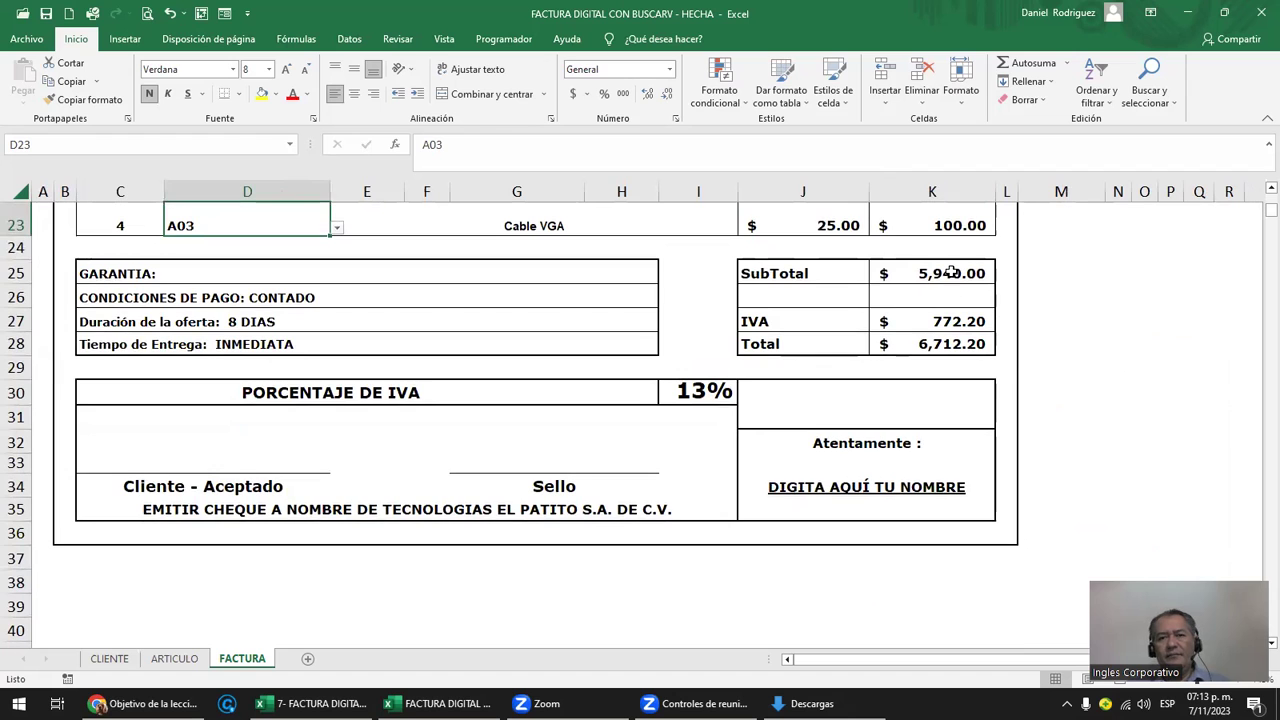
pyautogui.click(929, 272)
pyautogui.scroll(3, 926, 468)
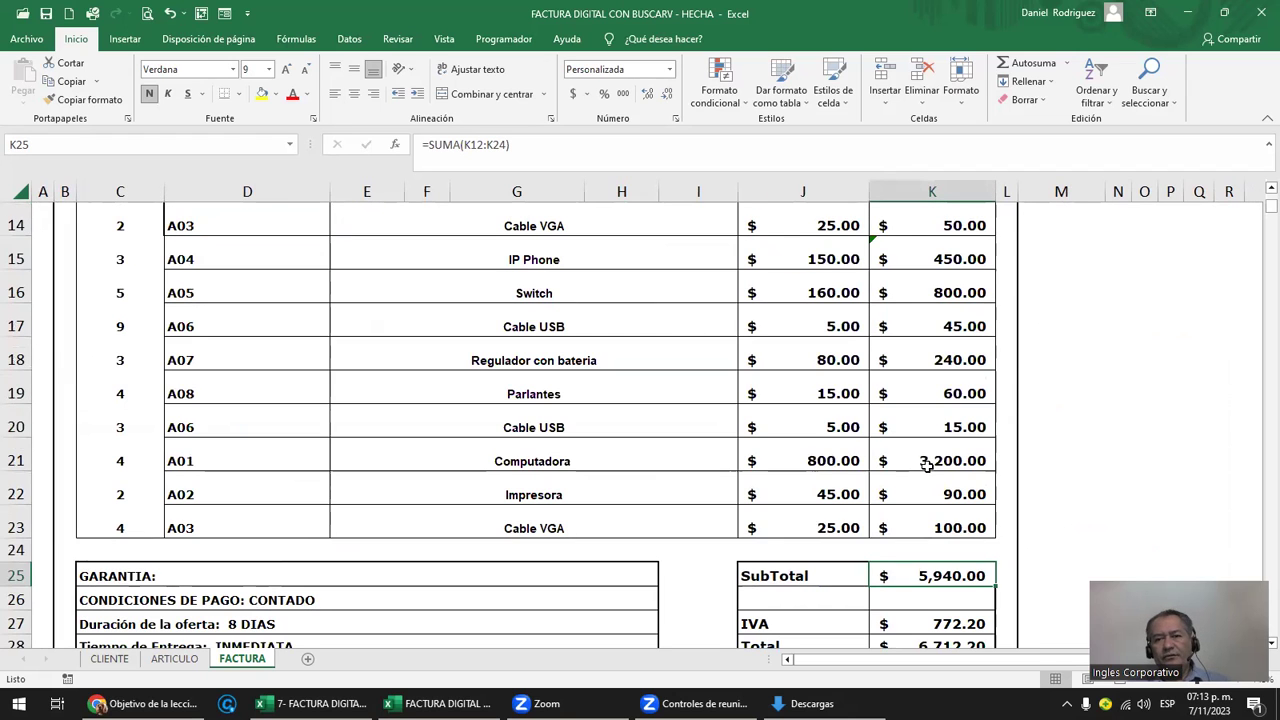
pyautogui.press('F2')
pyautogui.press('Escape')
pyautogui.scroll(-1, 927, 466)
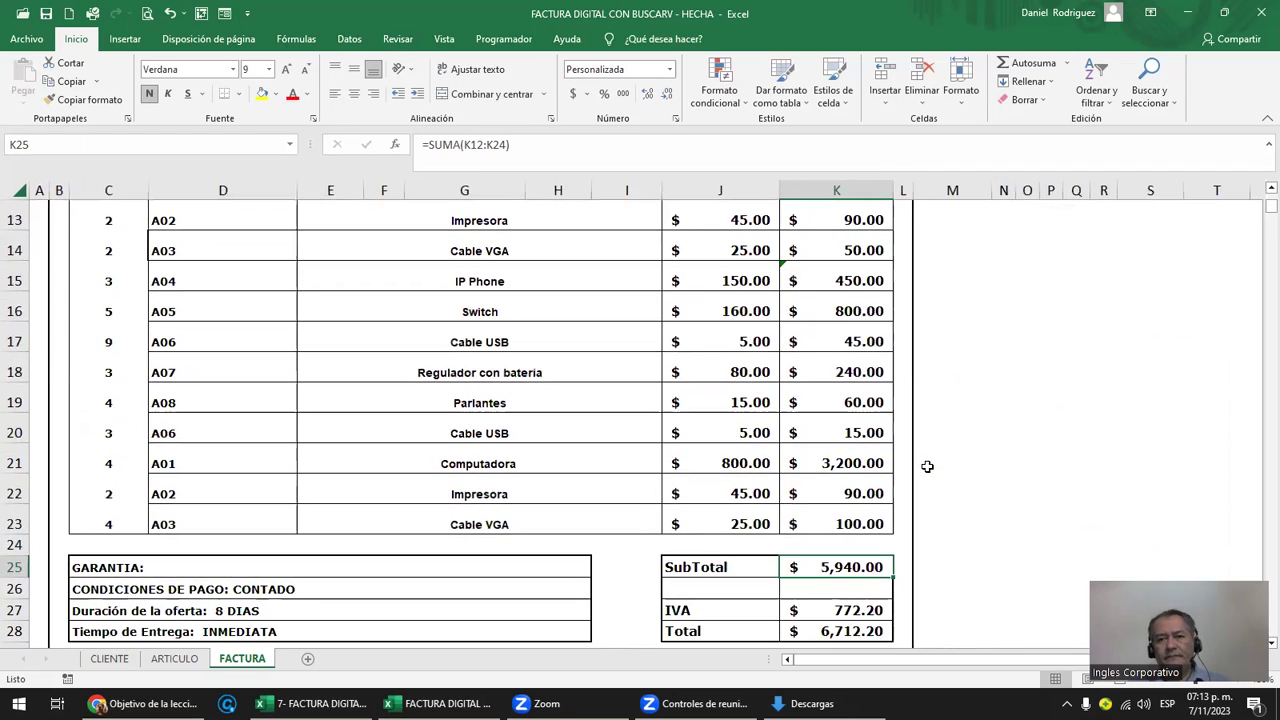
pyautogui.scroll(1, 927, 466)
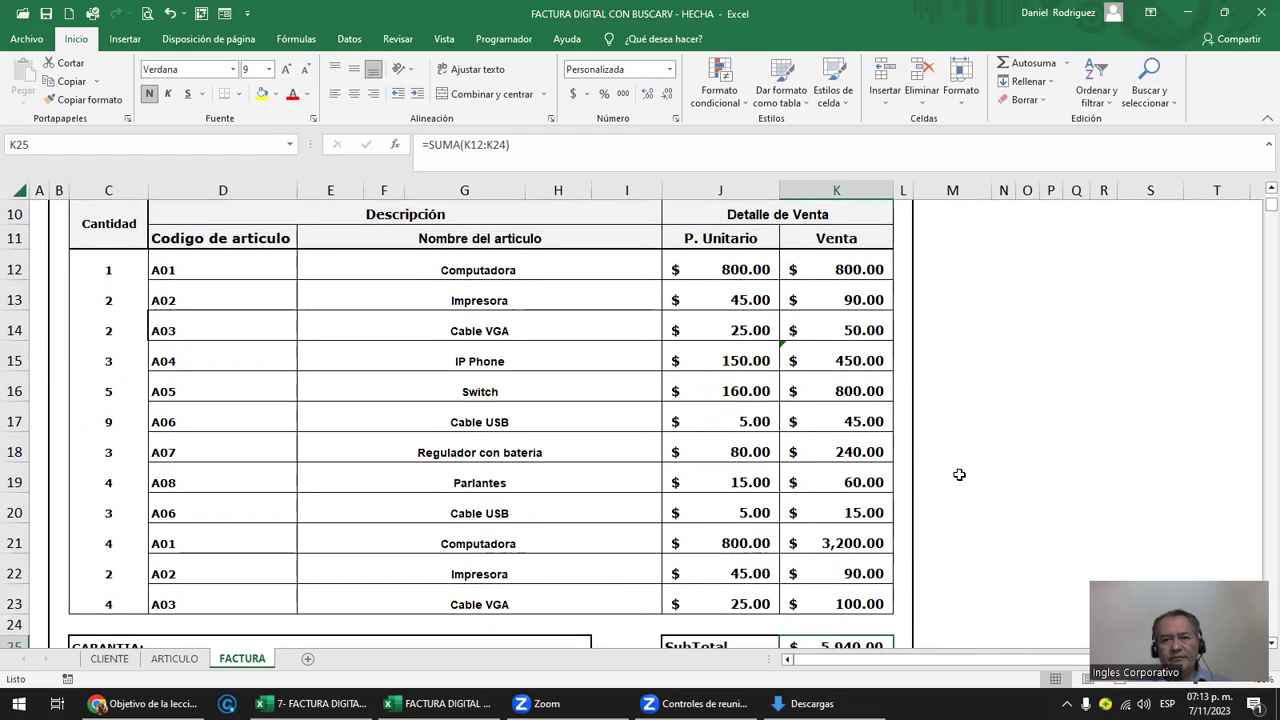
pyautogui.keyDown('ctrl'); pyautogui.scroll(-1, 959, 474); pyautogui.keyUp('ctrl')
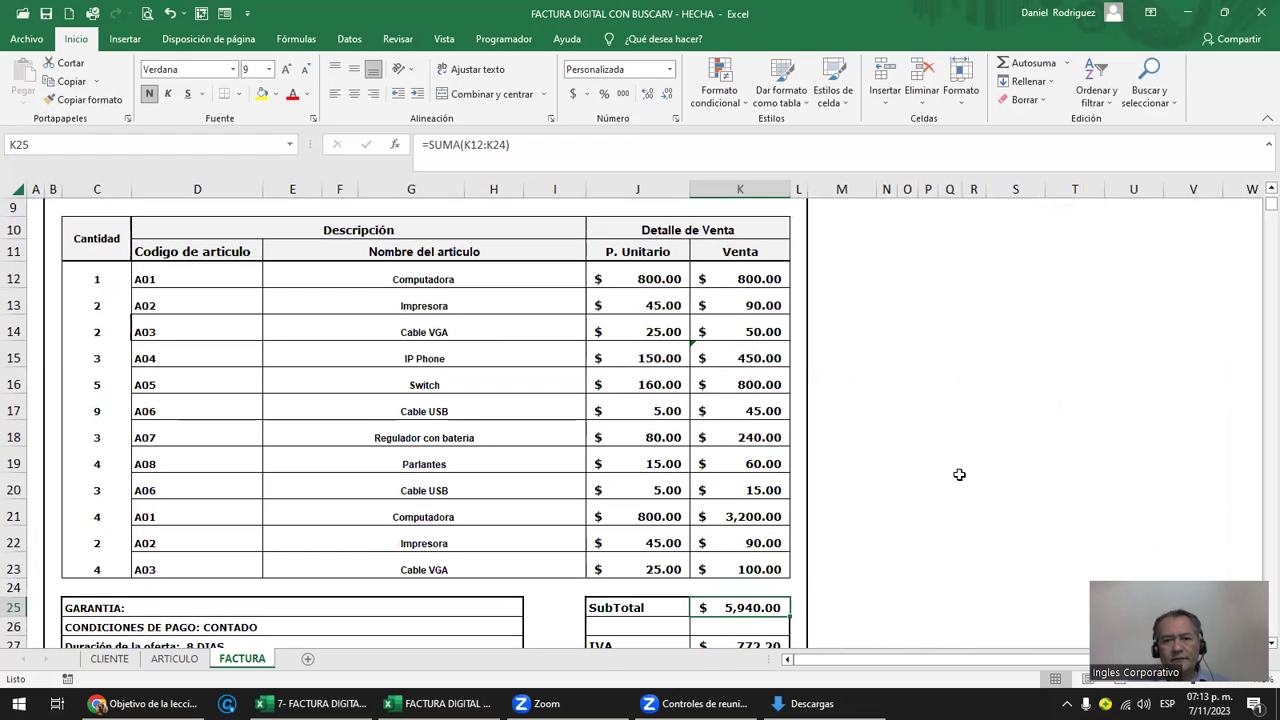
pyautogui.doubleClick(742, 608)
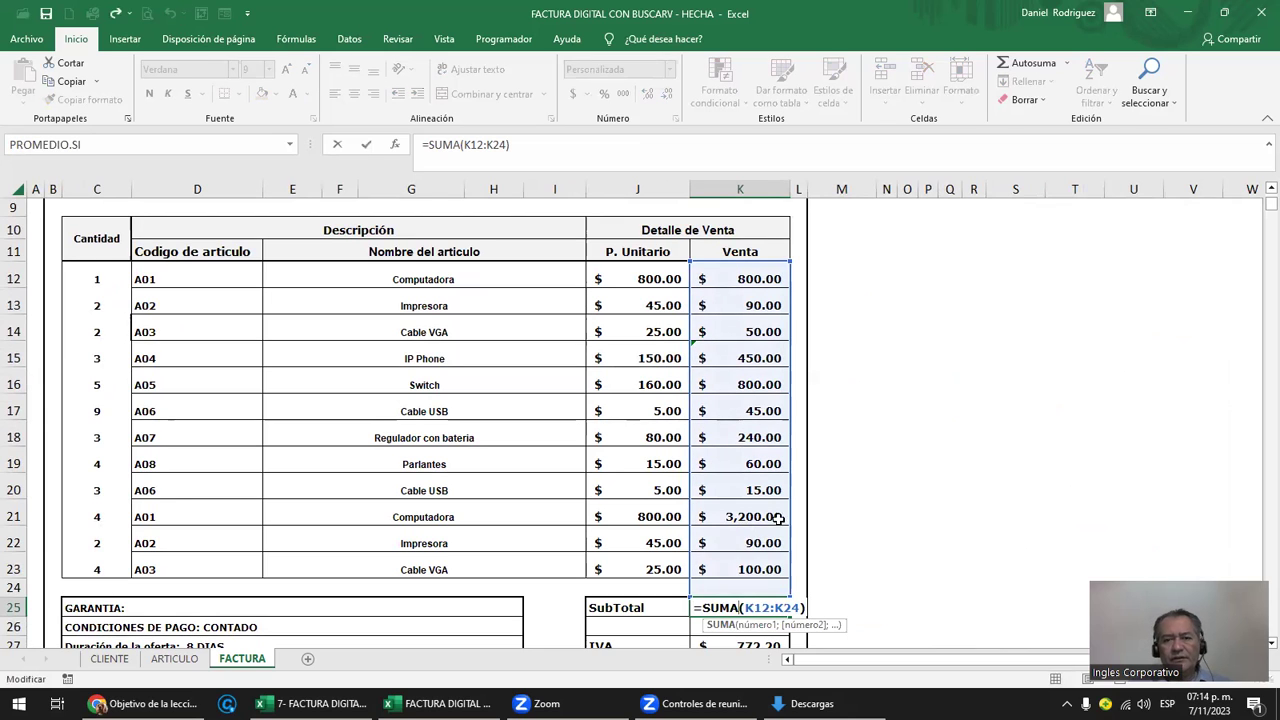
pyautogui.click(886, 510)
pyautogui.scroll(-2, 886, 510)
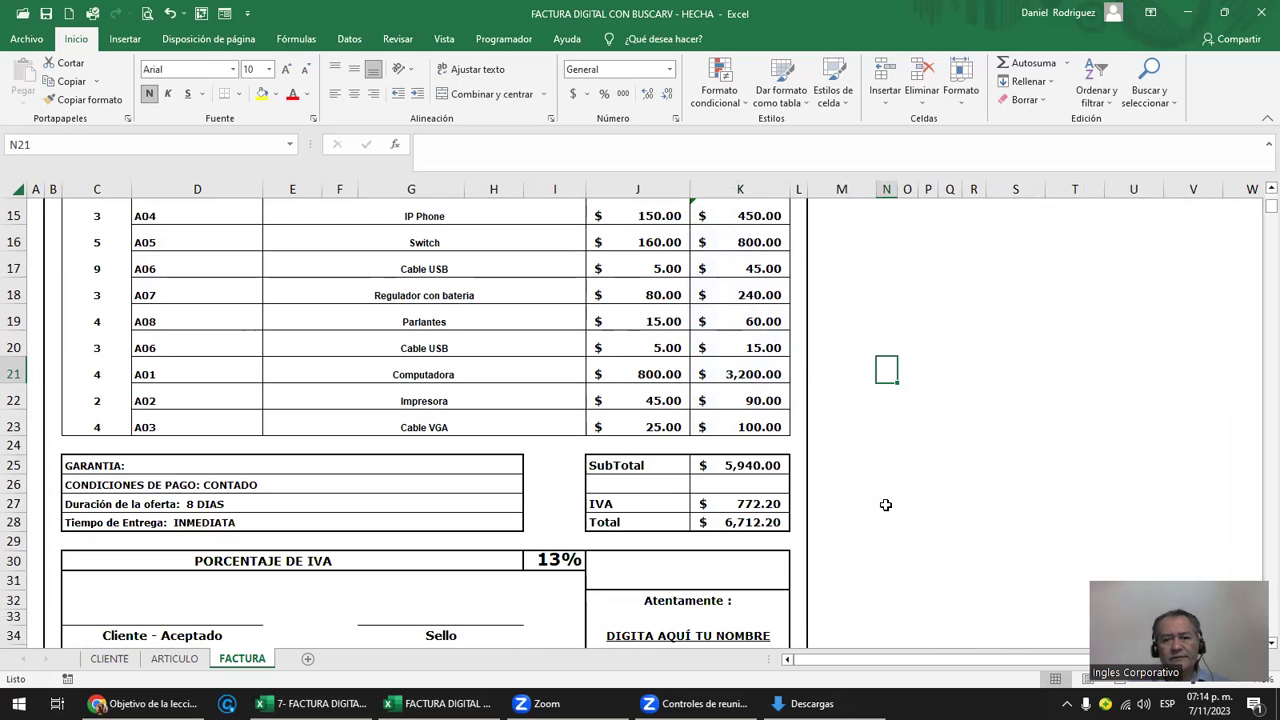
pyautogui.doubleClick(740, 504)
pyautogui.press('Escape')
pyautogui.doubleClick(748, 524)
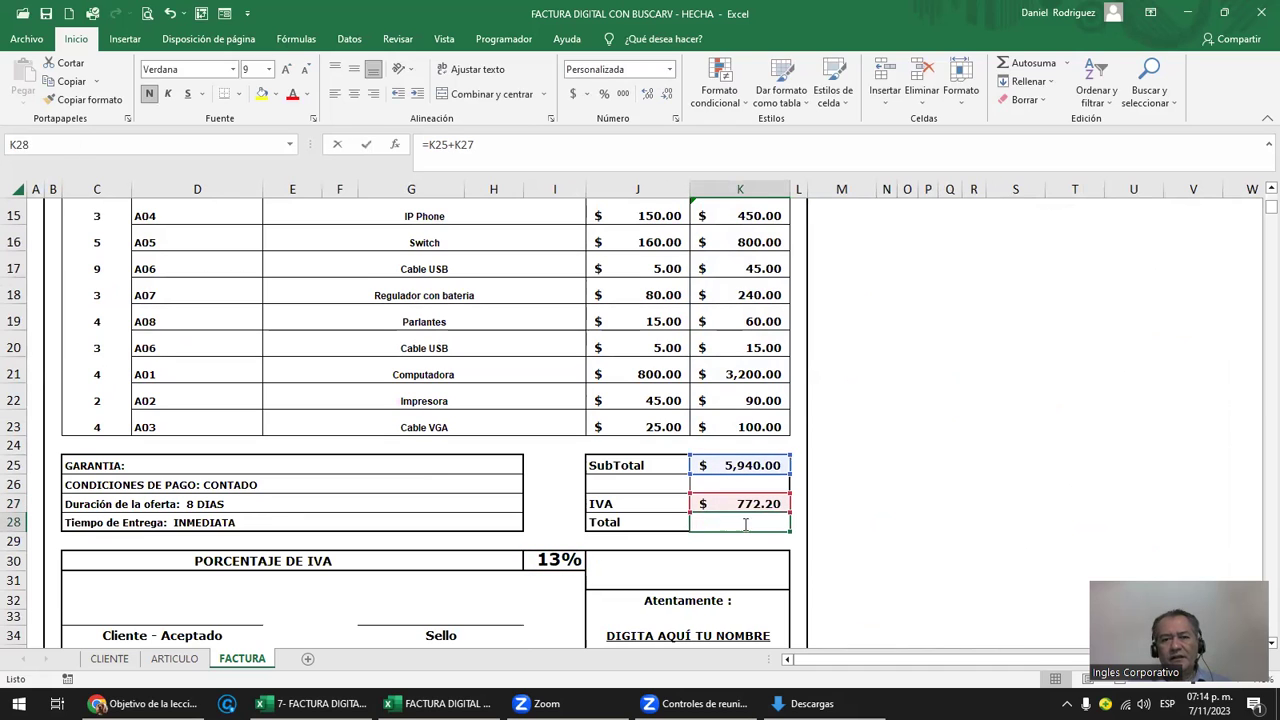
pyautogui.press('Escape')
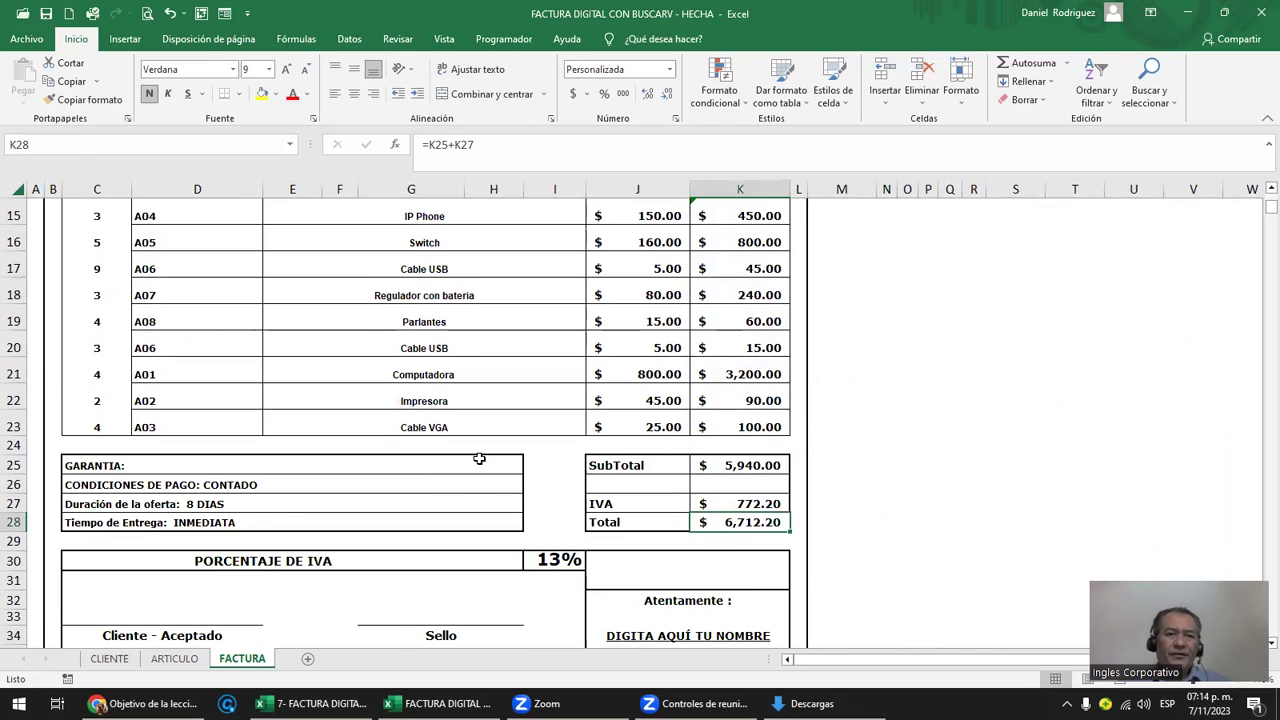
pyautogui.scroll(3, 479, 458)
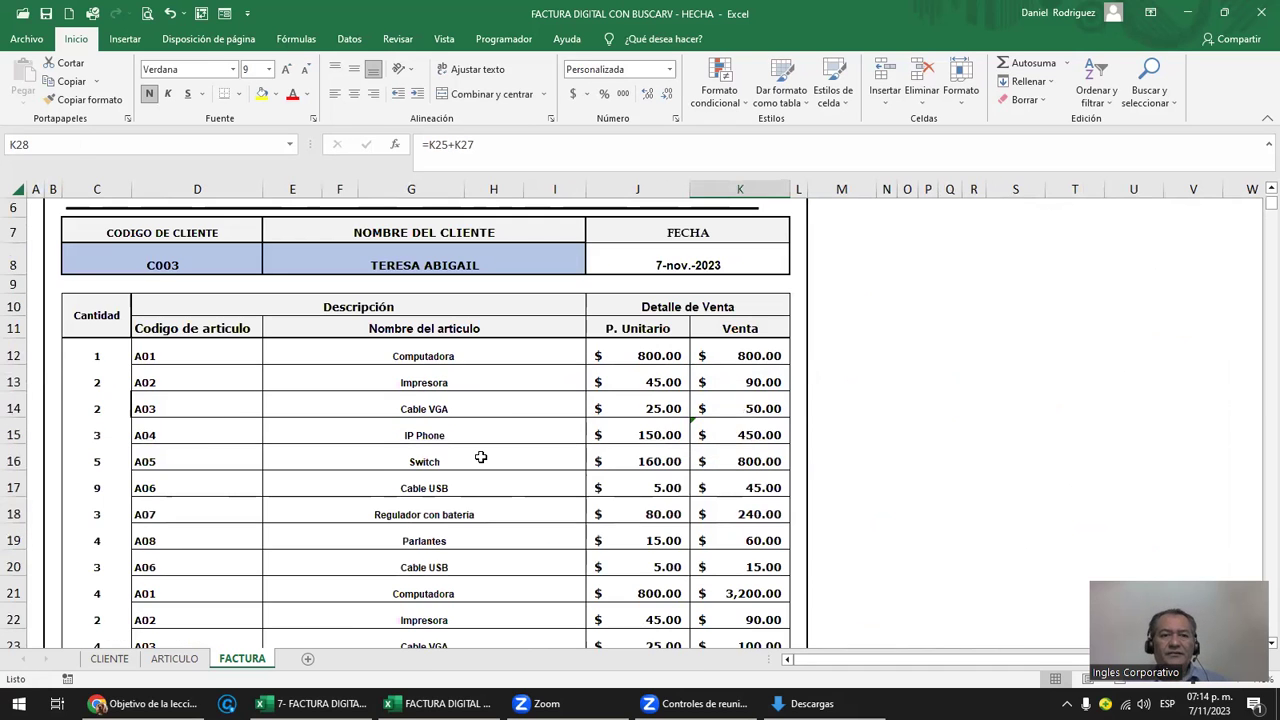
# - Review client code C8, its BUSCARV client-name formula, and the article rows D12:I22
pyautogui.click(130, 252)
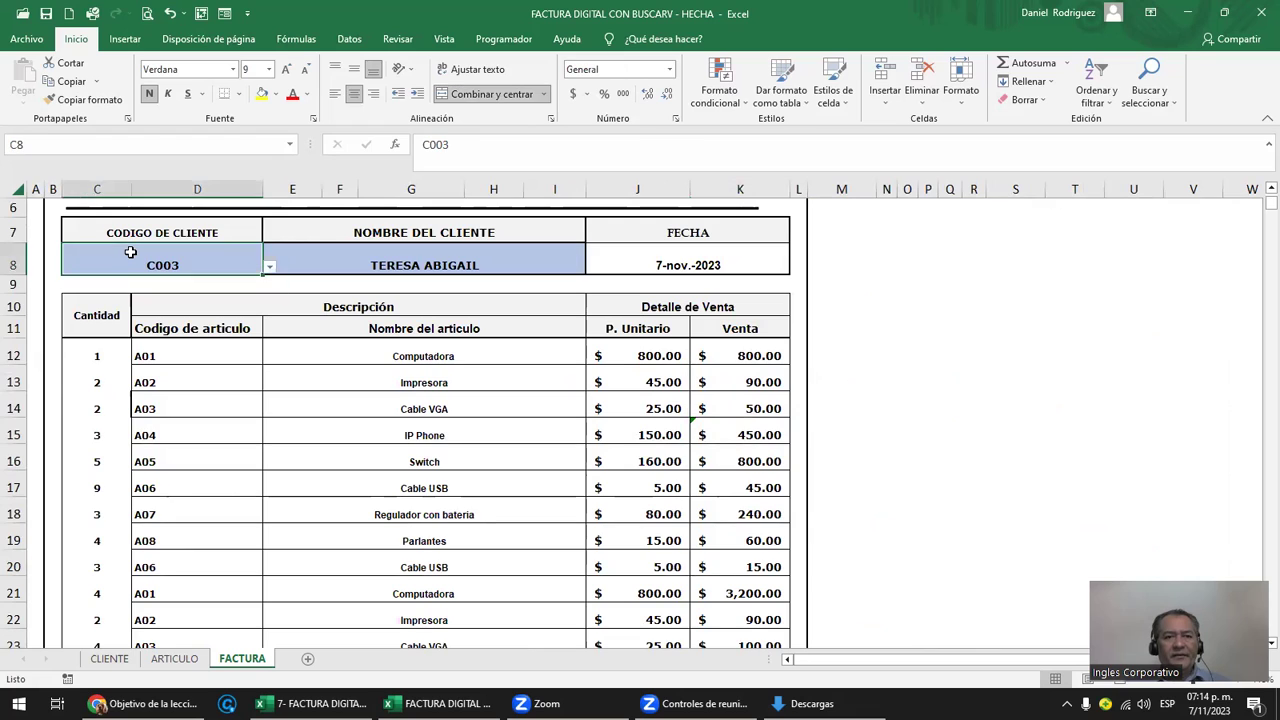
pyautogui.click(376, 265)
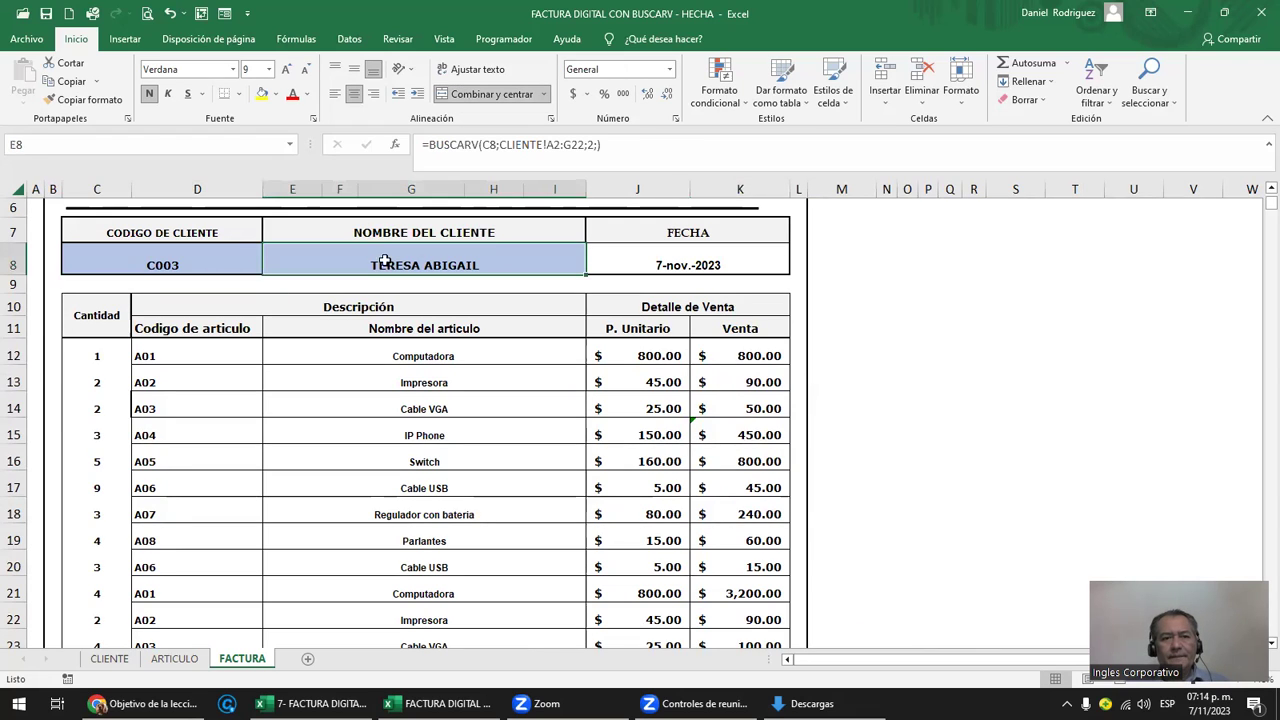
pyautogui.click(146, 355)
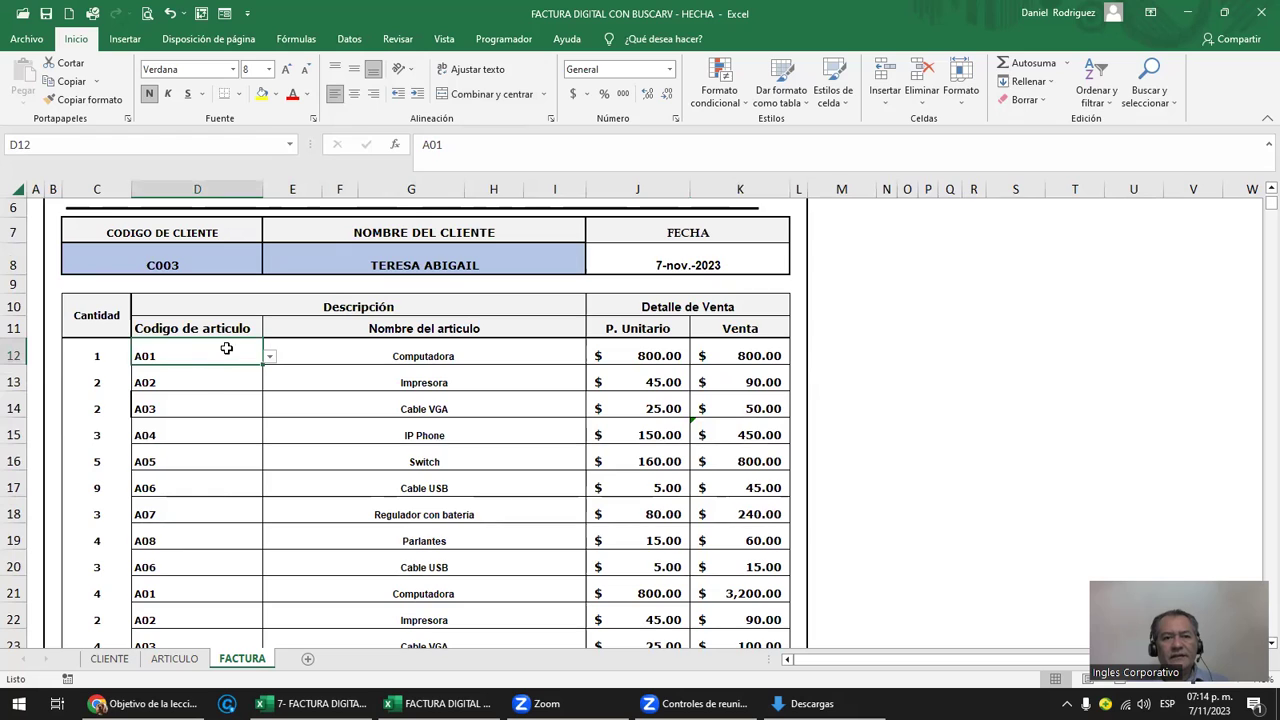
pyautogui.moveTo(212, 354); pyautogui.dragTo(226, 620)
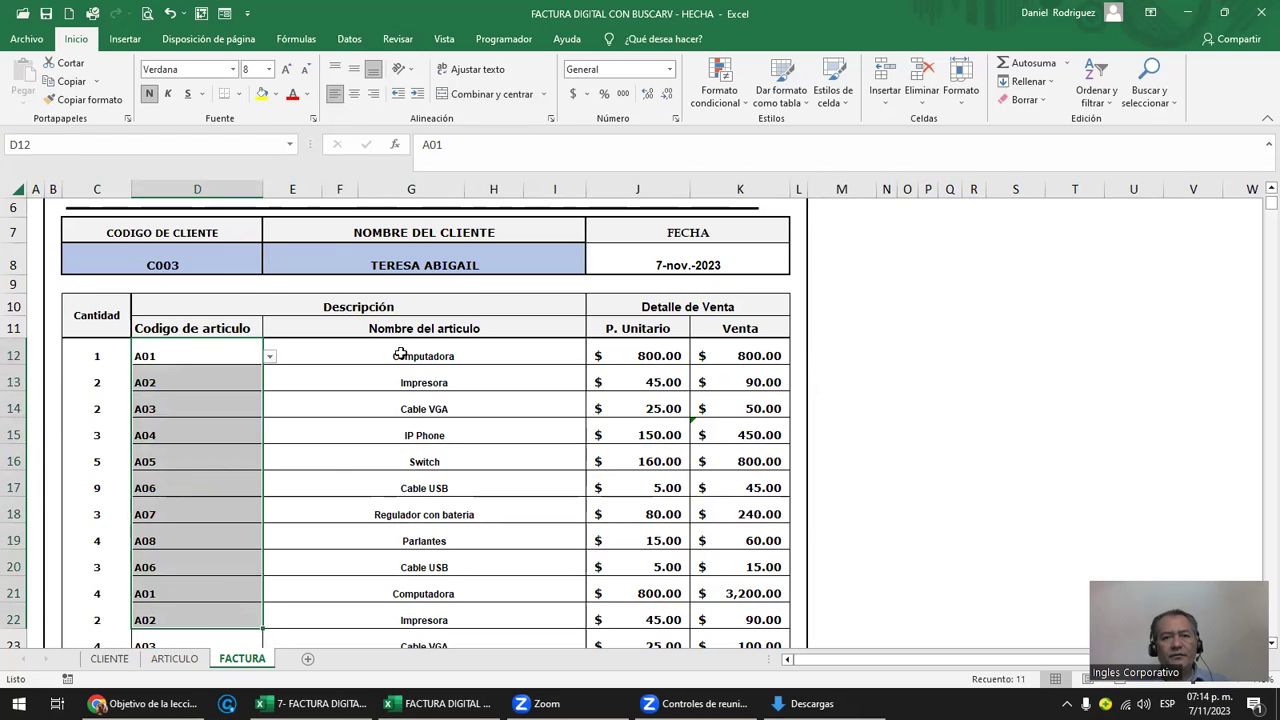
pyautogui.click(199, 265)
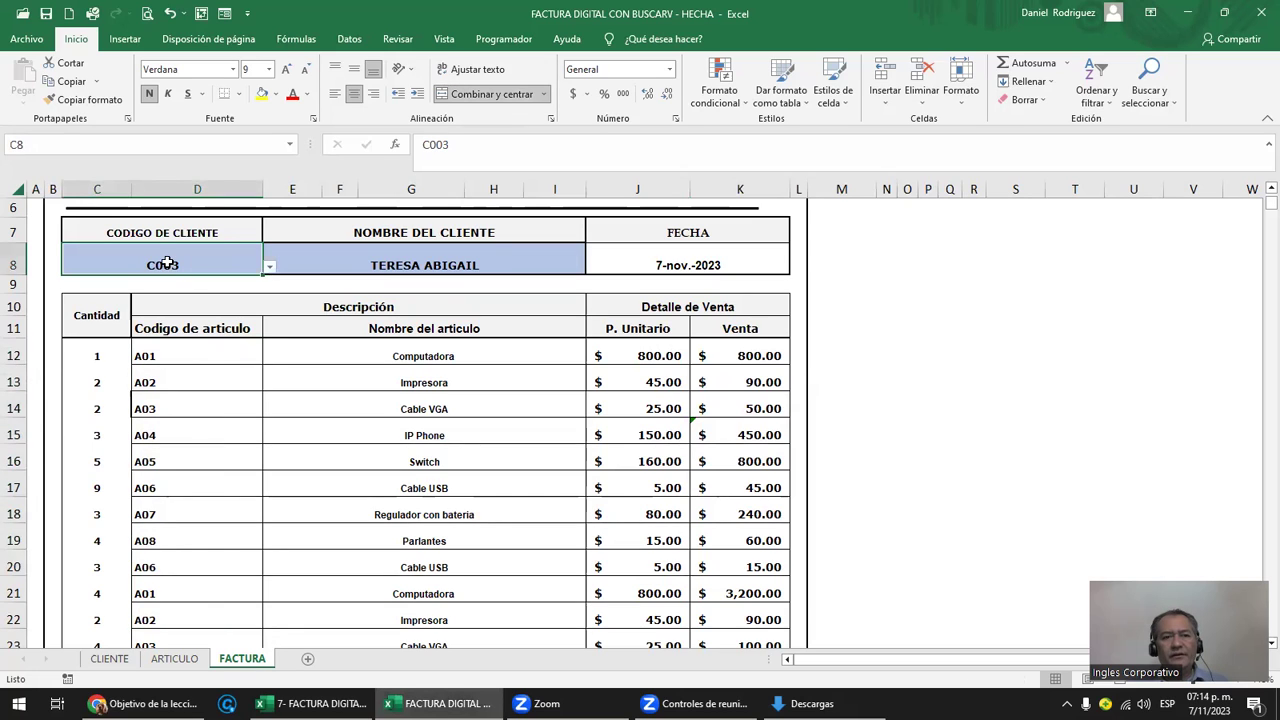
pyautogui.keyDown('ctrl'); pyautogui.click(323, 266); pyautogui.keyUp('ctrl')
pyautogui.moveTo(194, 357); pyautogui.dragTo(428, 616)
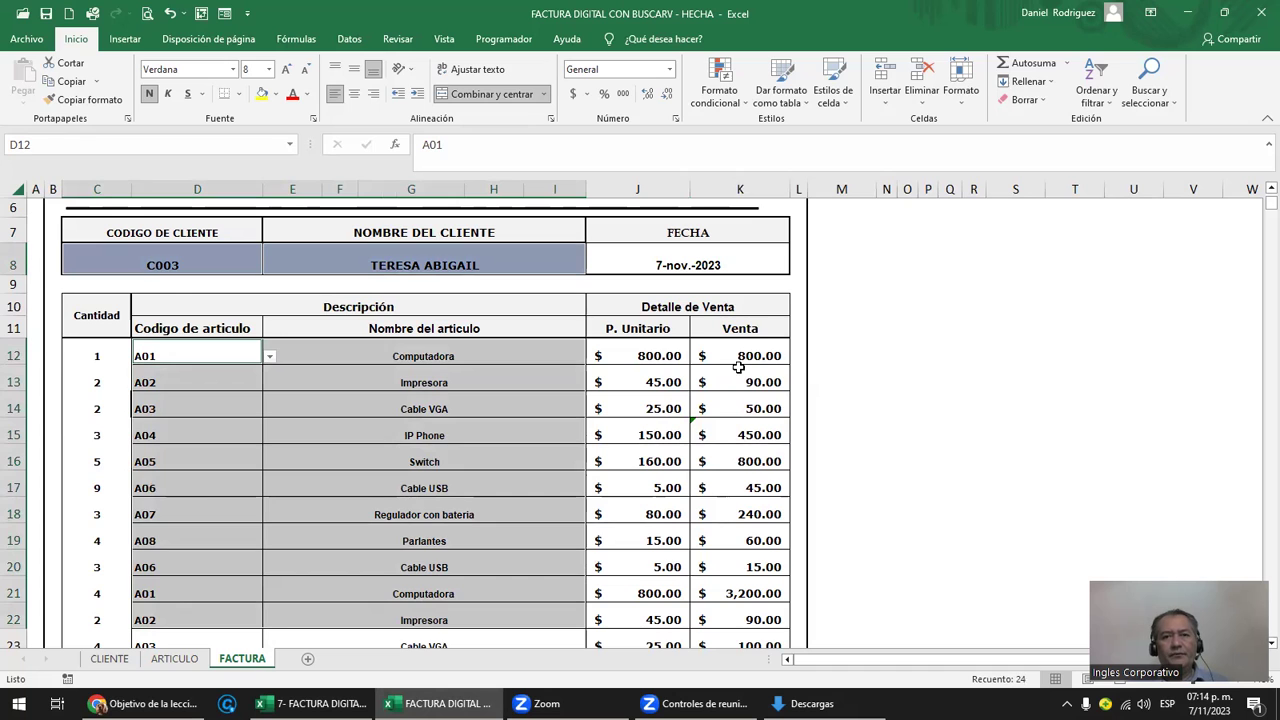
# - Close the finished example workbook without saving changes
pyautogui.click(883, 300)
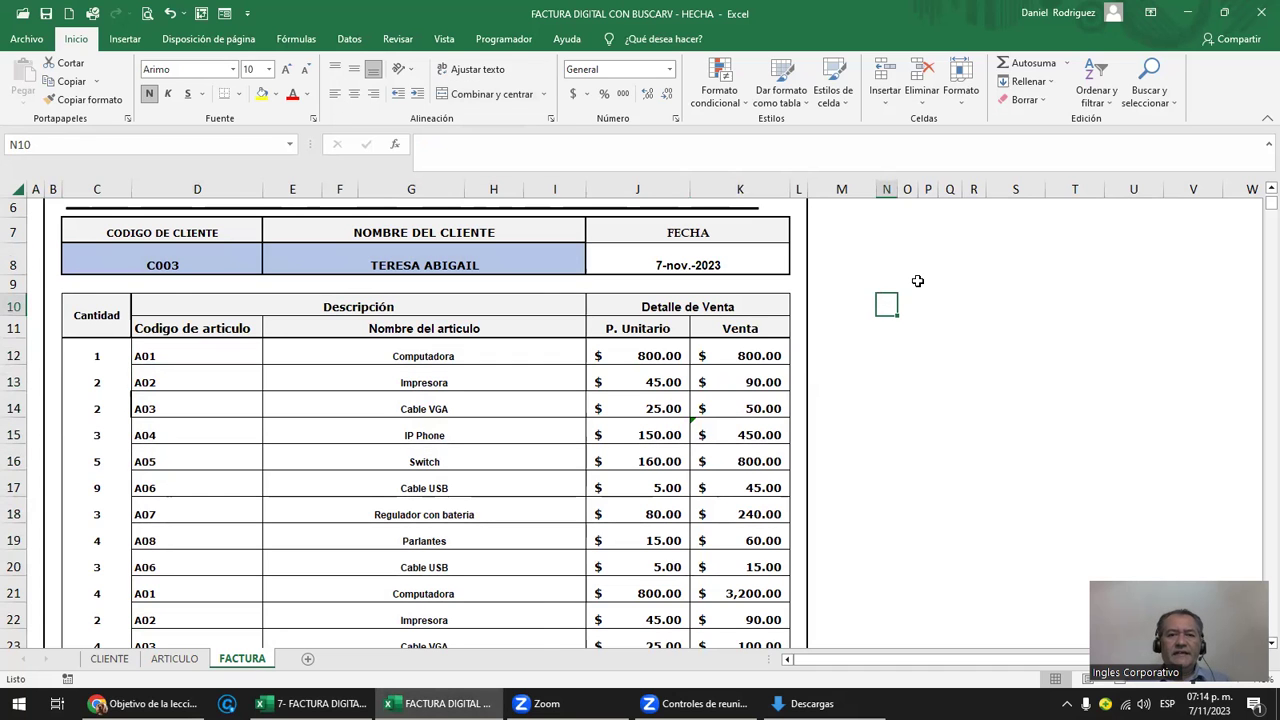
pyautogui.keyDown('ctrl'); pyautogui.scroll(-2, 917, 281); pyautogui.keyUp('ctrl')
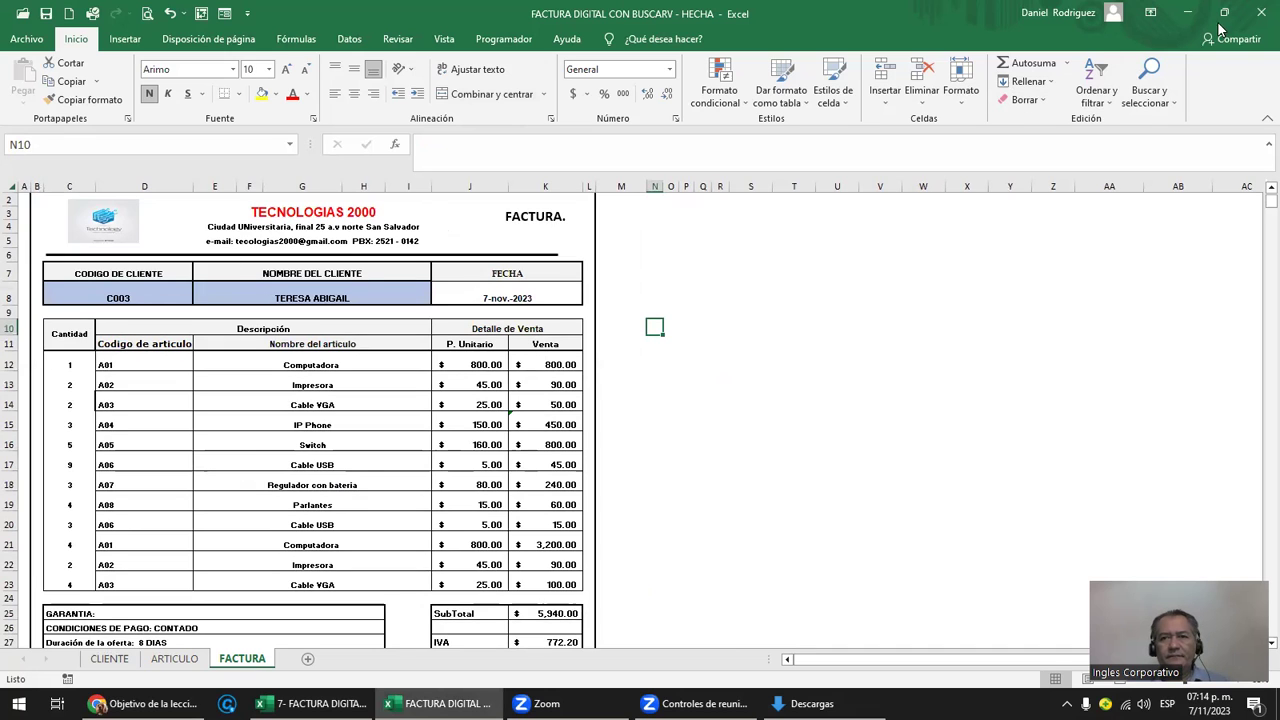
pyautogui.click(1253, 12)
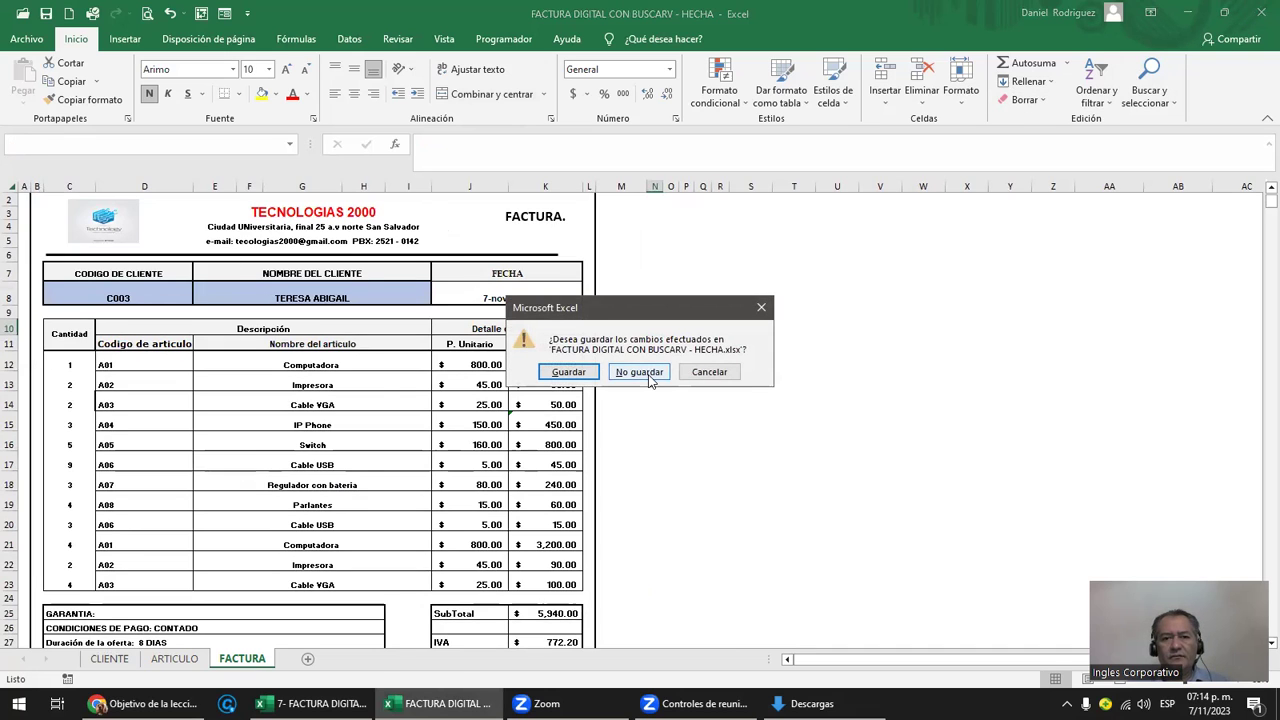
pyautogui.click(648, 376)
# - Check E8 and row 12, then open K12's =SI(J12=" ";" ";C12*J12) sale formula
pyautogui.click(434, 334)
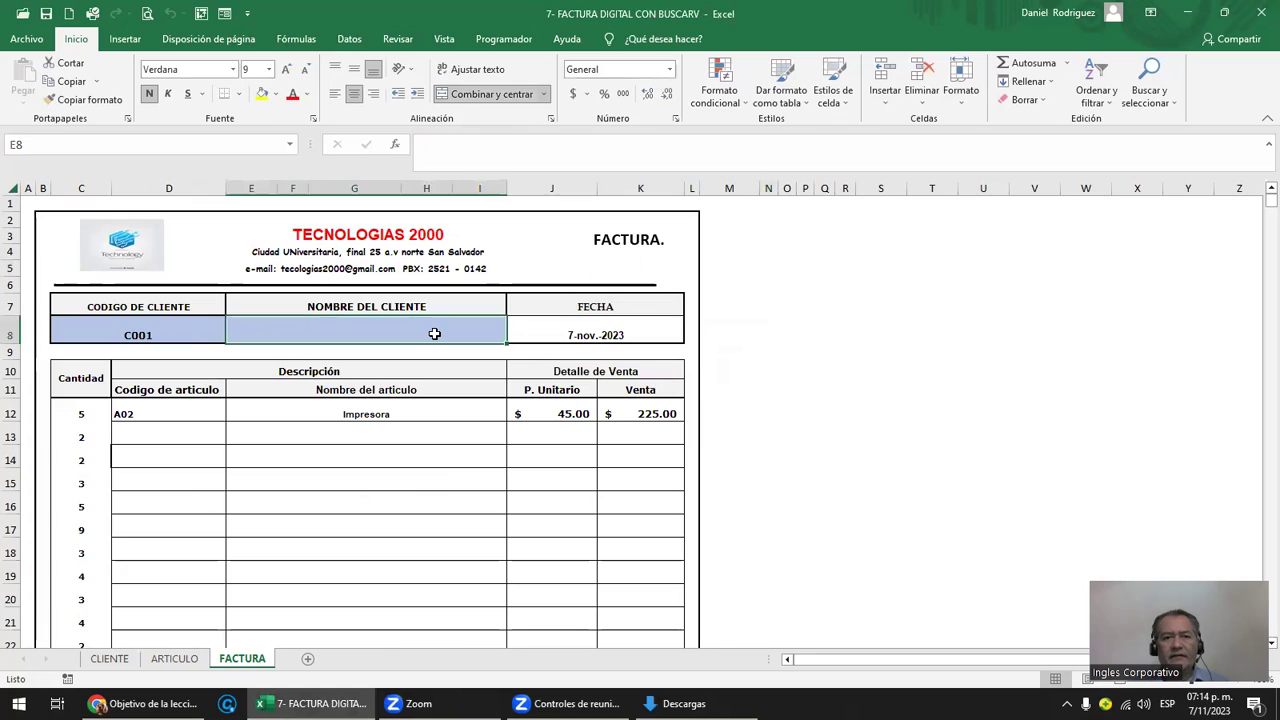
pyautogui.click(155, 414)
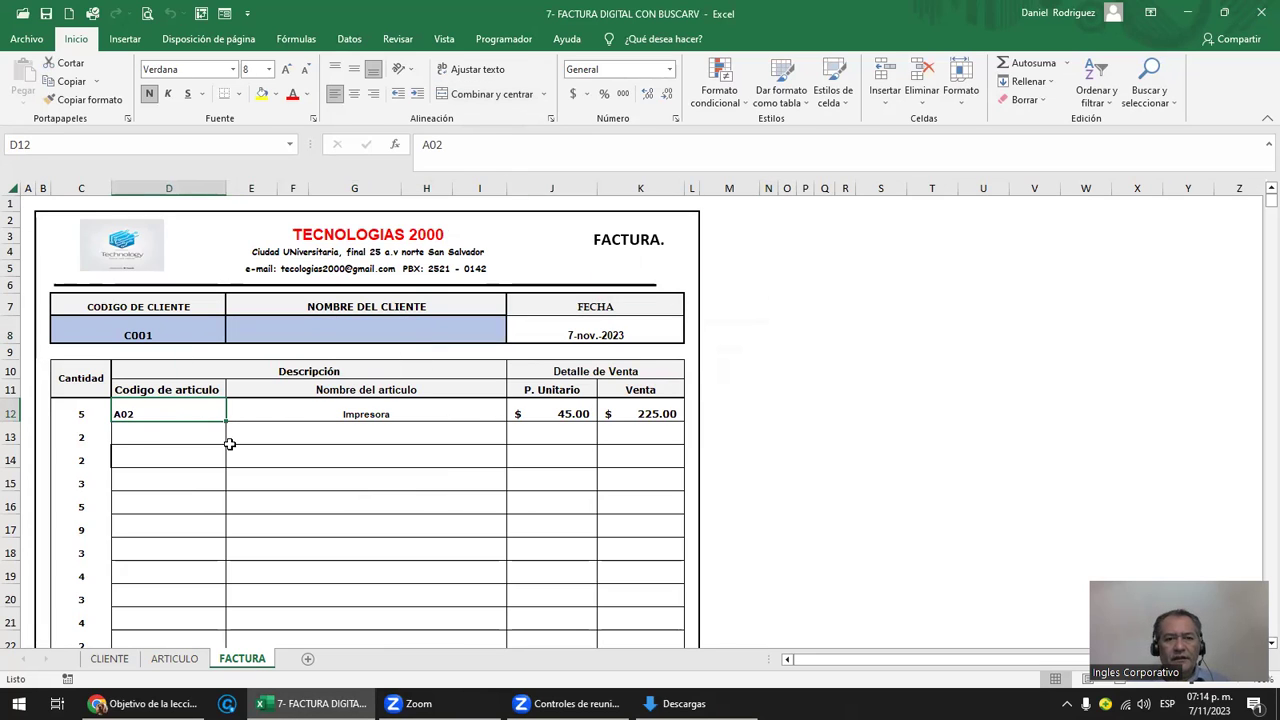
pyautogui.keyDown('ctrl'); pyautogui.scroll(1, 216, 454); pyautogui.keyUp('ctrl')
pyautogui.click(217, 406)
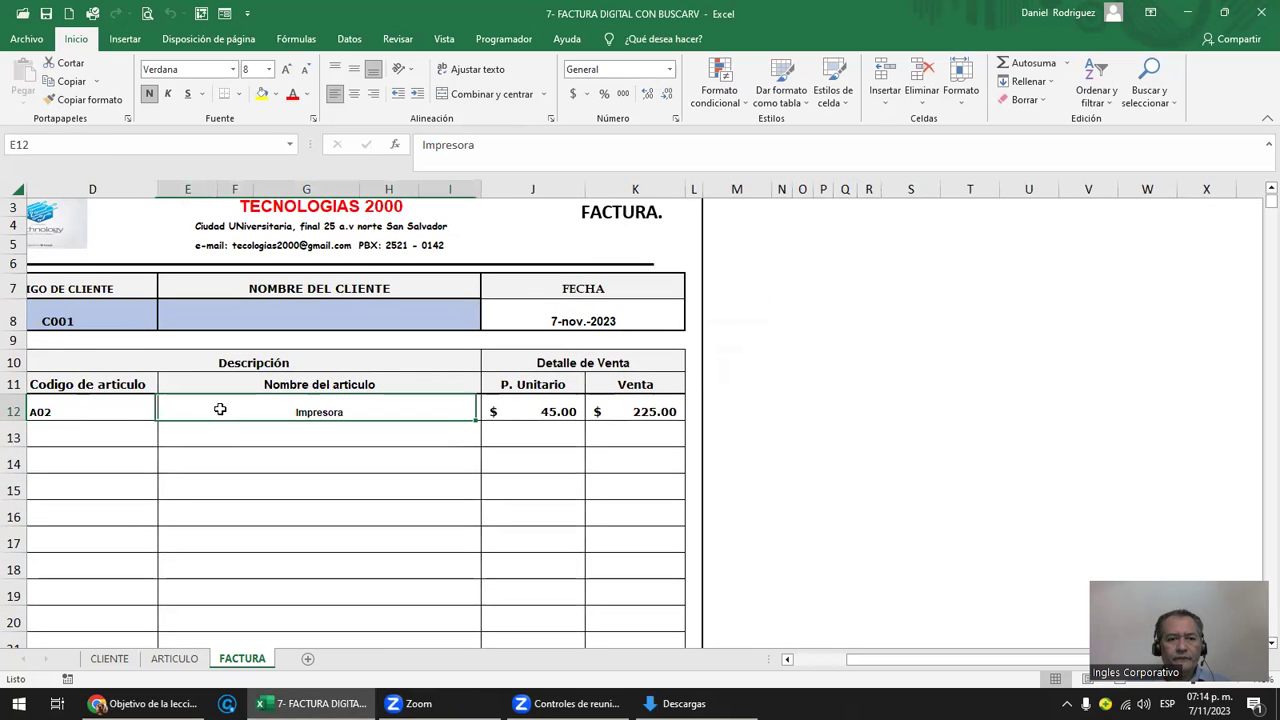
pyautogui.doubleClick(630, 406)
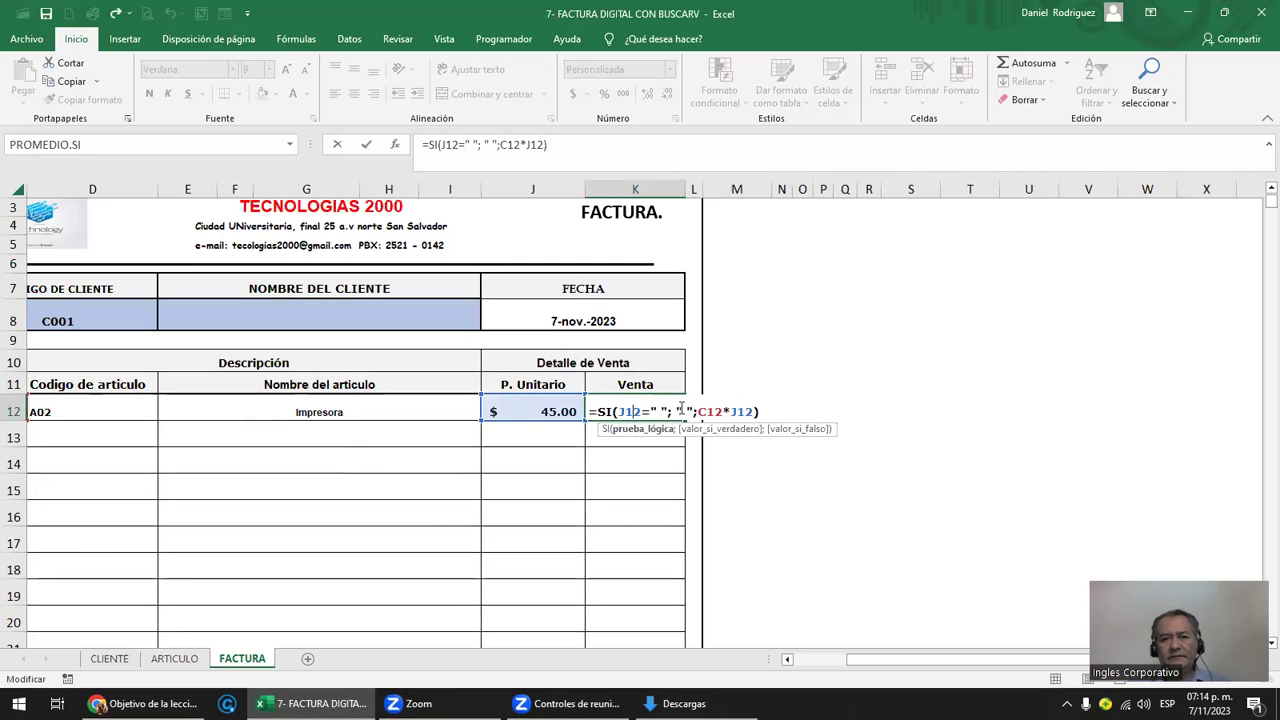
pyautogui.click(770, 386)
pyautogui.click(636, 403)
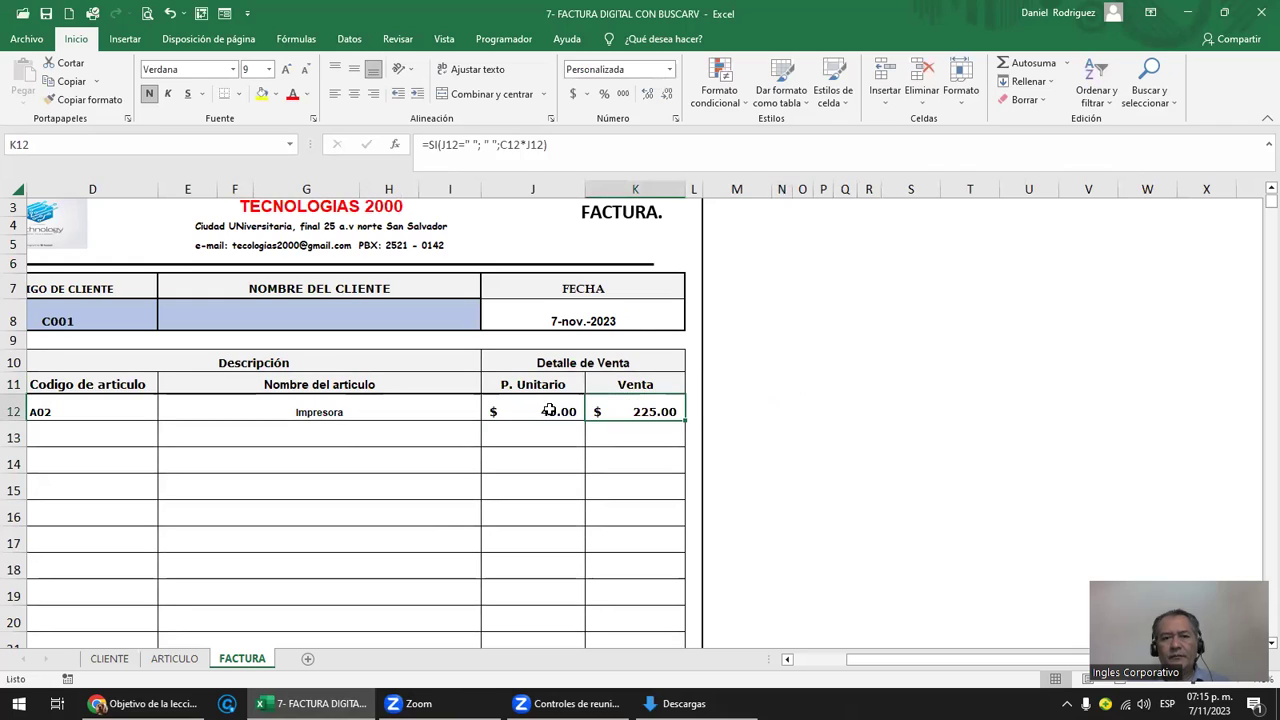
pyautogui.click(543, 411)
pyautogui.press('Delete')
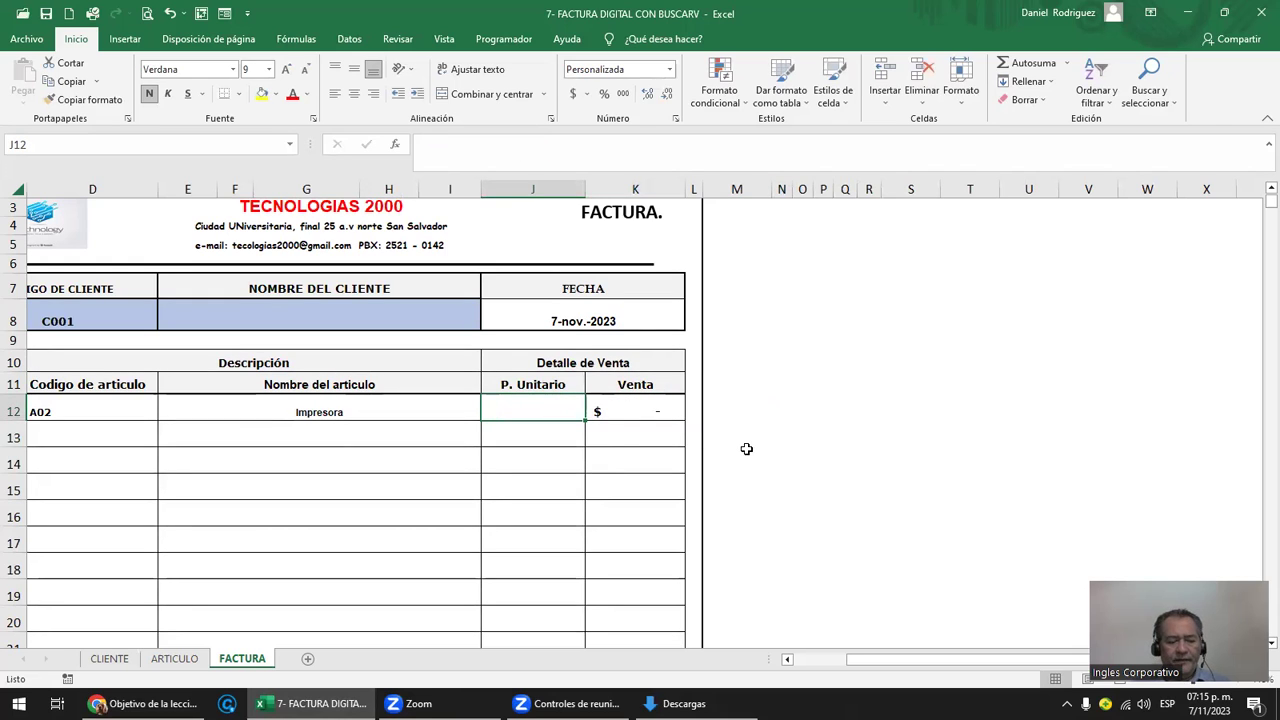
pyautogui.hotkey('ctrl', 'z')
pyautogui.press('Right')
pyautogui.press('Left')
pyautogui.press('Right')
pyautogui.press('F2')
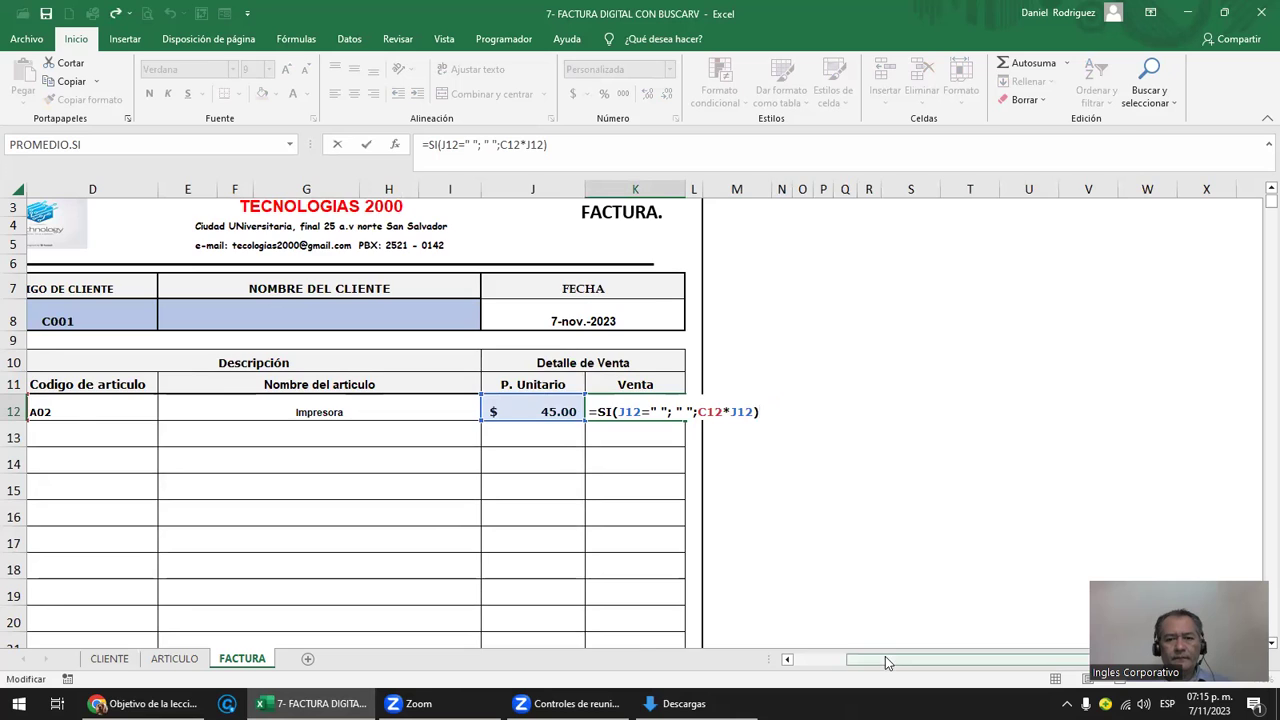
pyautogui.moveTo(885, 656); pyautogui.dragTo(810, 642)
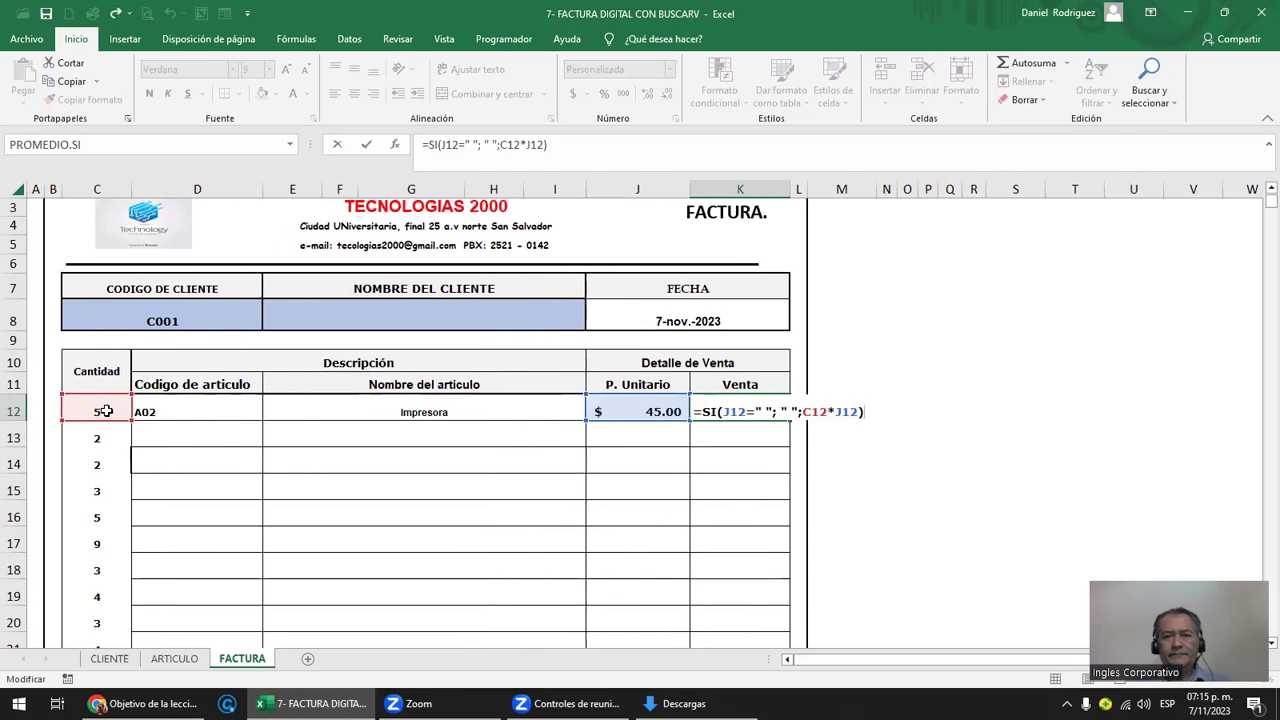
pyautogui.press('Return')
pyautogui.click(213, 399)
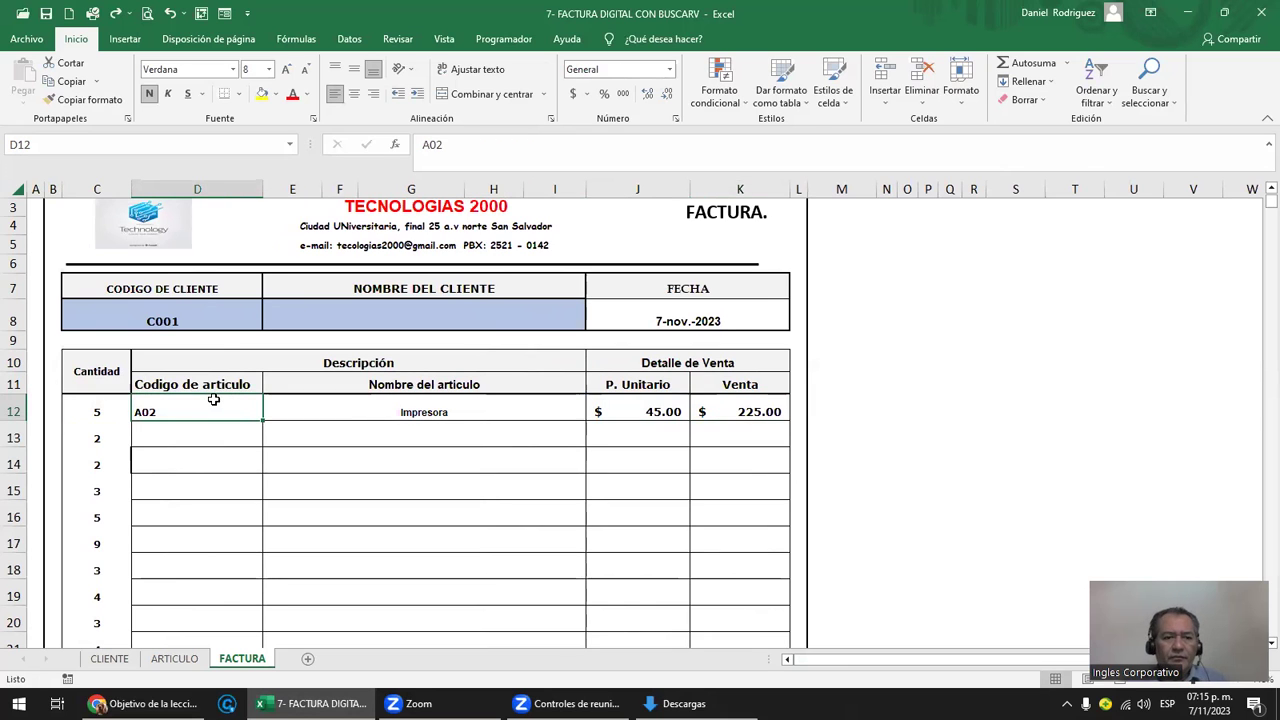
# - On the CLIENTE sheet, browse the client headers and codes from C001 down to C020
pyautogui.click(110, 659)
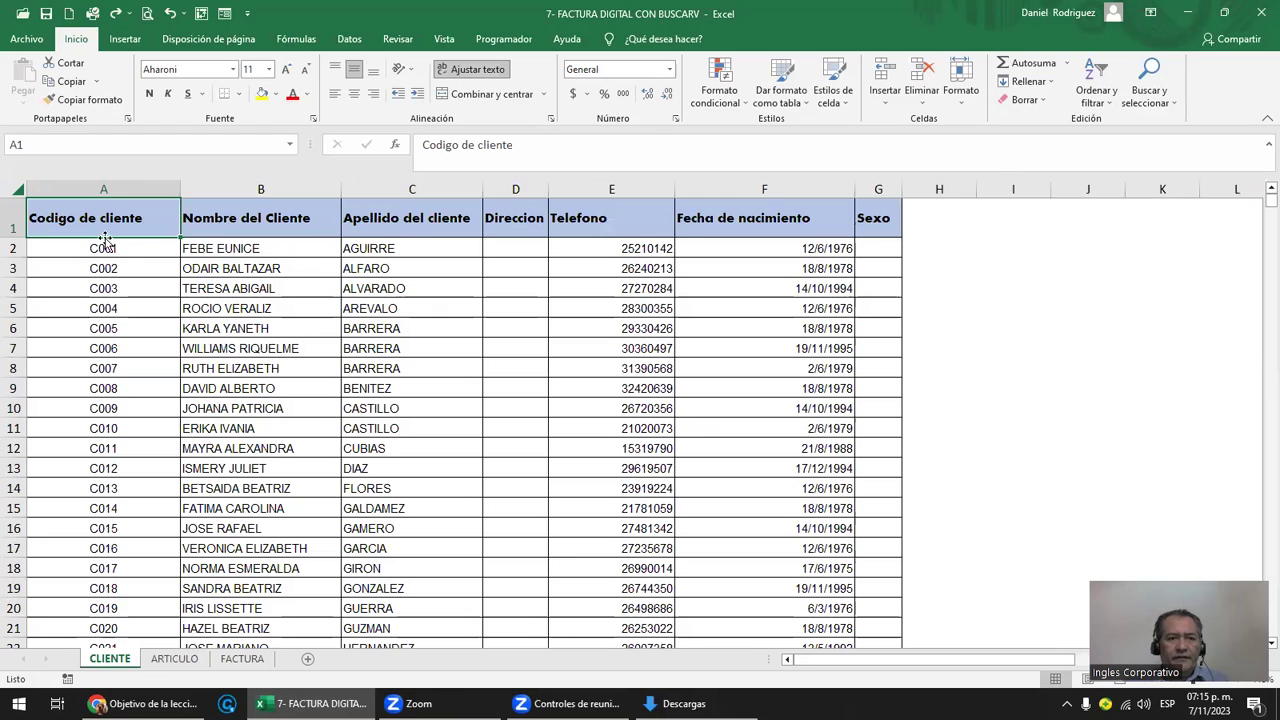
pyautogui.click(255, 221)
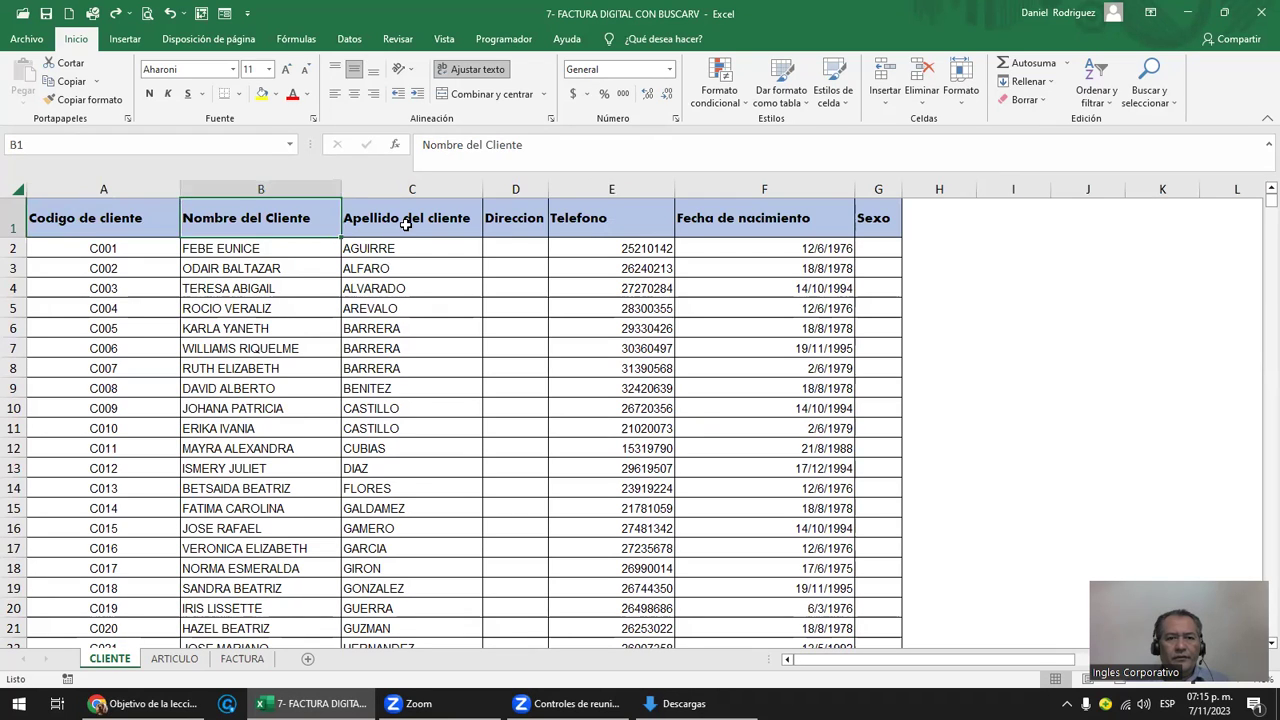
pyautogui.click(405, 225)
pyautogui.click(126, 211)
pyautogui.hotkey('ctrl', 'shift', 'Down')
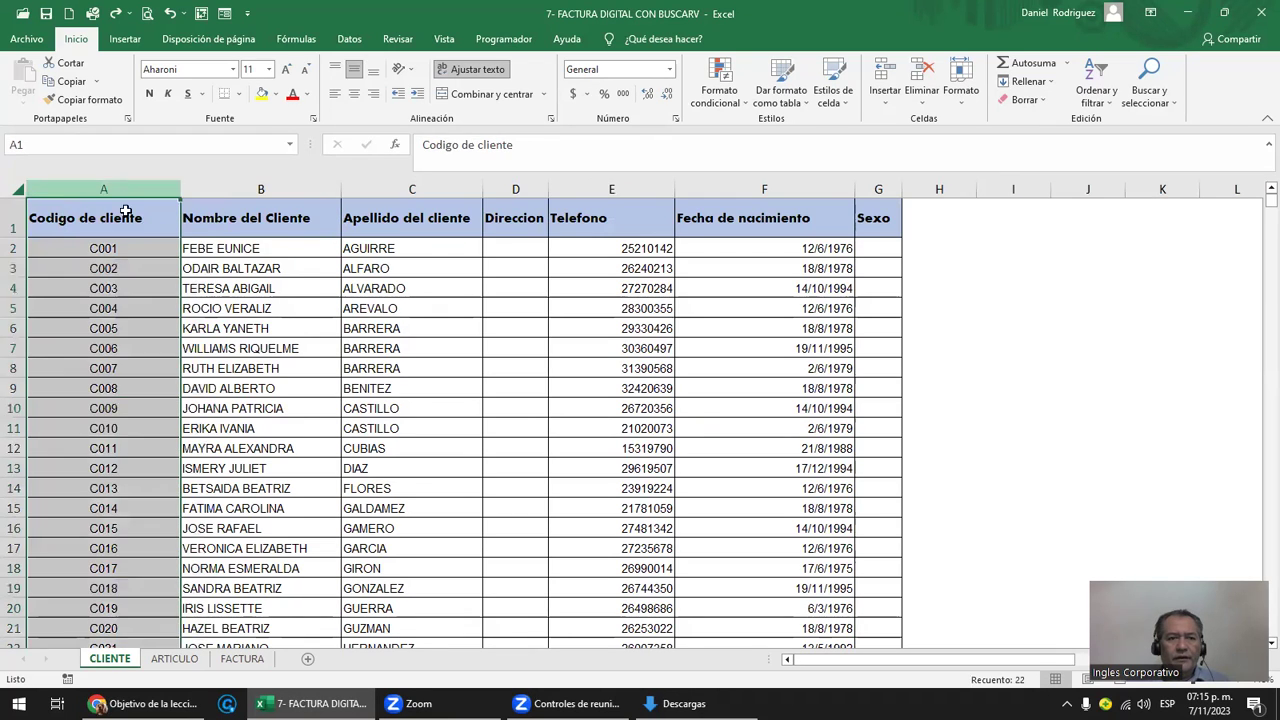
pyautogui.click(138, 247)
pyautogui.press('Down')
pyautogui.press('Up')
pyautogui.press('Down')
pyautogui.press('Down')
pyautogui.press('Down')
pyautogui.press('Down')
pyautogui.press('Down')
pyautogui.press('Down')
pyautogui.press('Down')
pyautogui.press('Down')
pyautogui.press('Up')
pyautogui.press('Up')
pyautogui.press('Up')
pyautogui.press('Up')
pyautogui.press('Up')
pyautogui.press('Up')
pyautogui.press('Up')
pyautogui.press('Up')
pyautogui.press('Up')
pyautogui.press('Up')
pyautogui.press('Up')
pyautogui.press('Up')
pyautogui.press('Up')
pyautogui.press('Up')
pyautogui.press('Up')
pyautogui.press('Down')
pyautogui.press('Up')
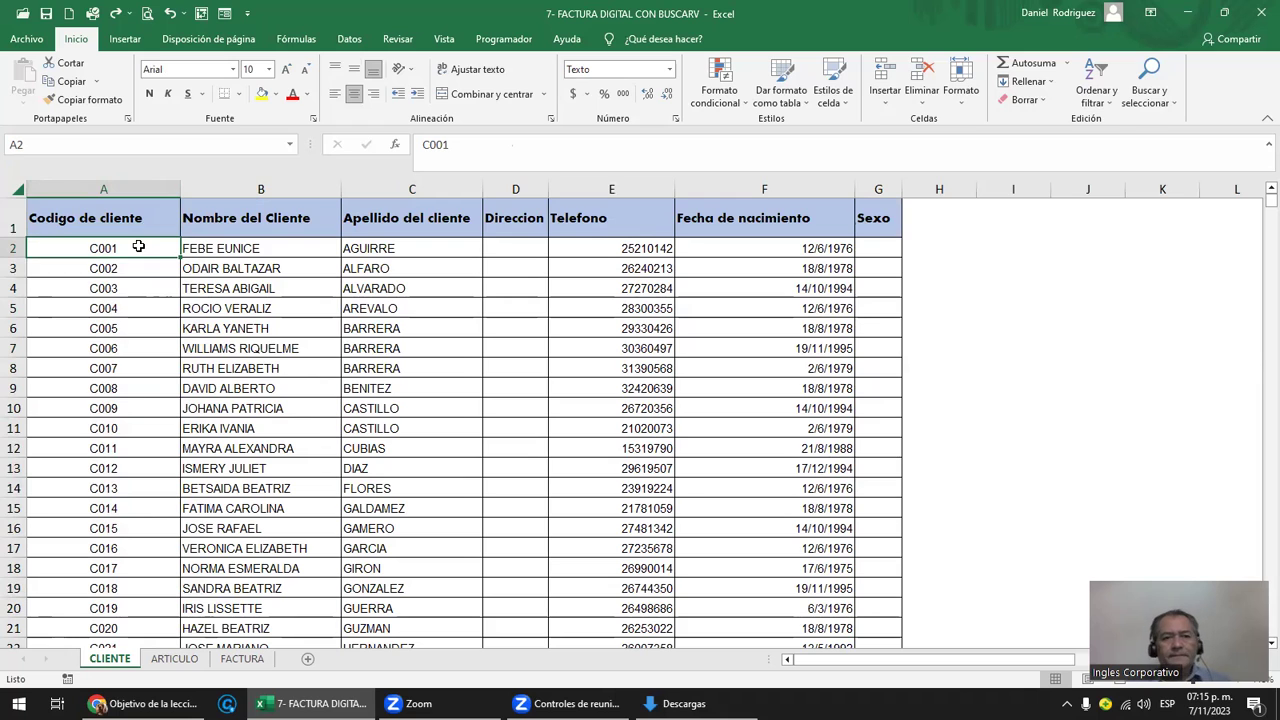
# - Inspect client table columns A through F and the header row, ending on Codigo de cliente
pyautogui.click(254, 187)
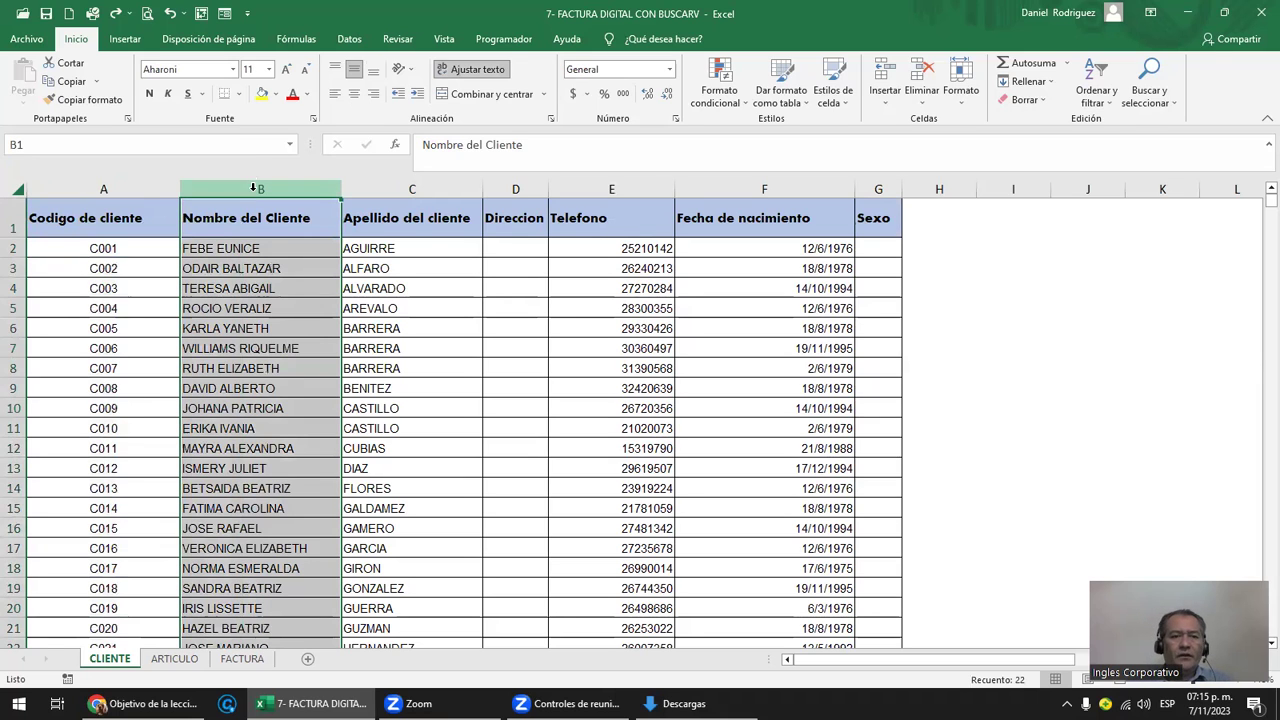
pyautogui.click(408, 190)
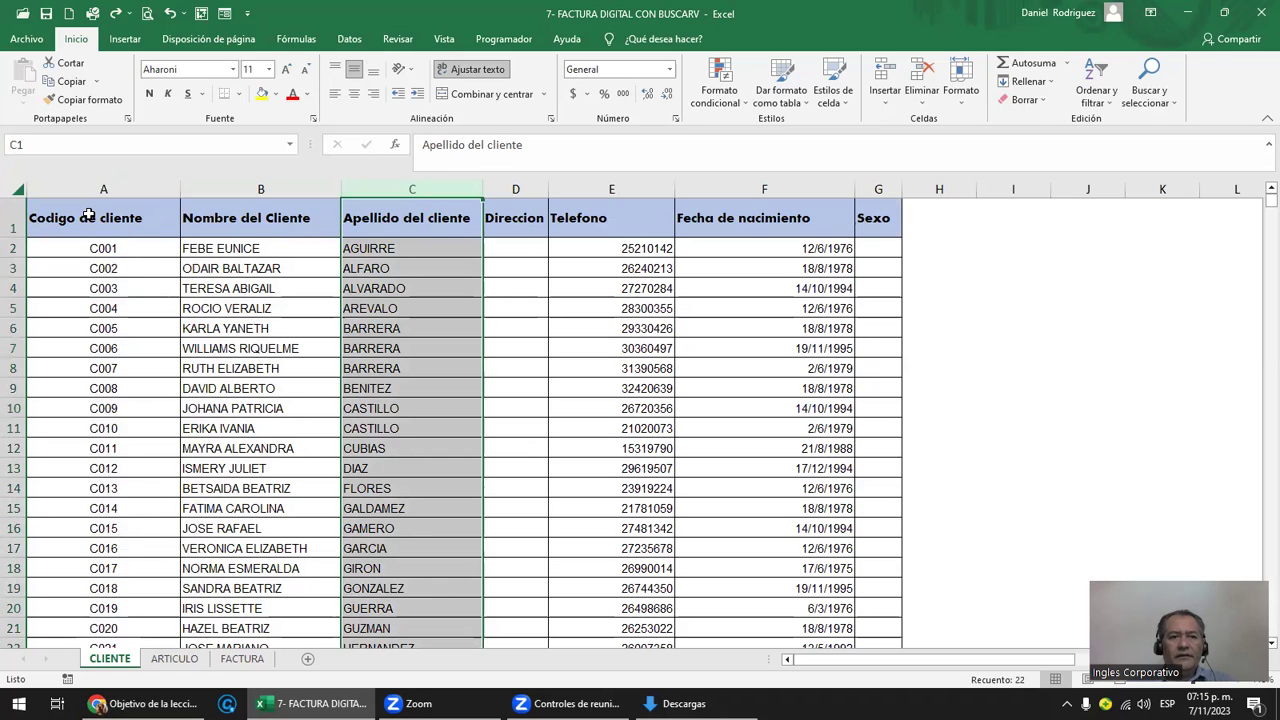
pyautogui.click(95, 183)
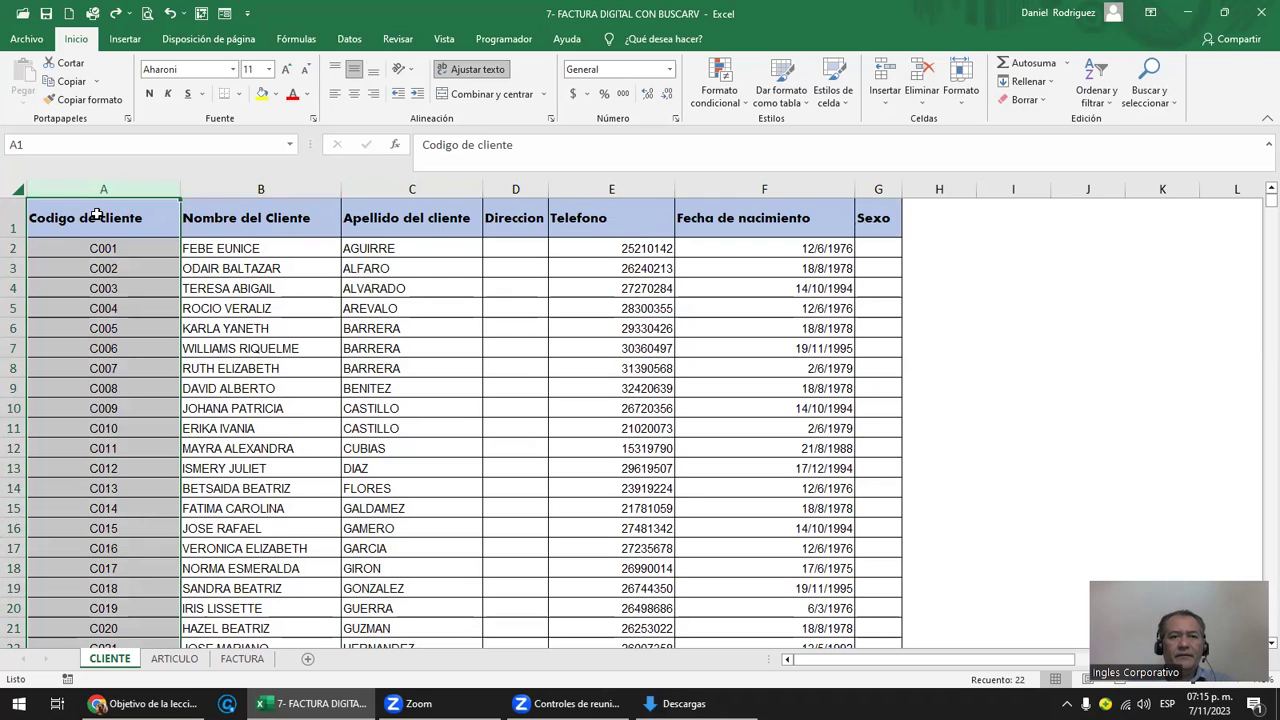
pyautogui.moveTo(93, 224); pyautogui.dragTo(888, 207)
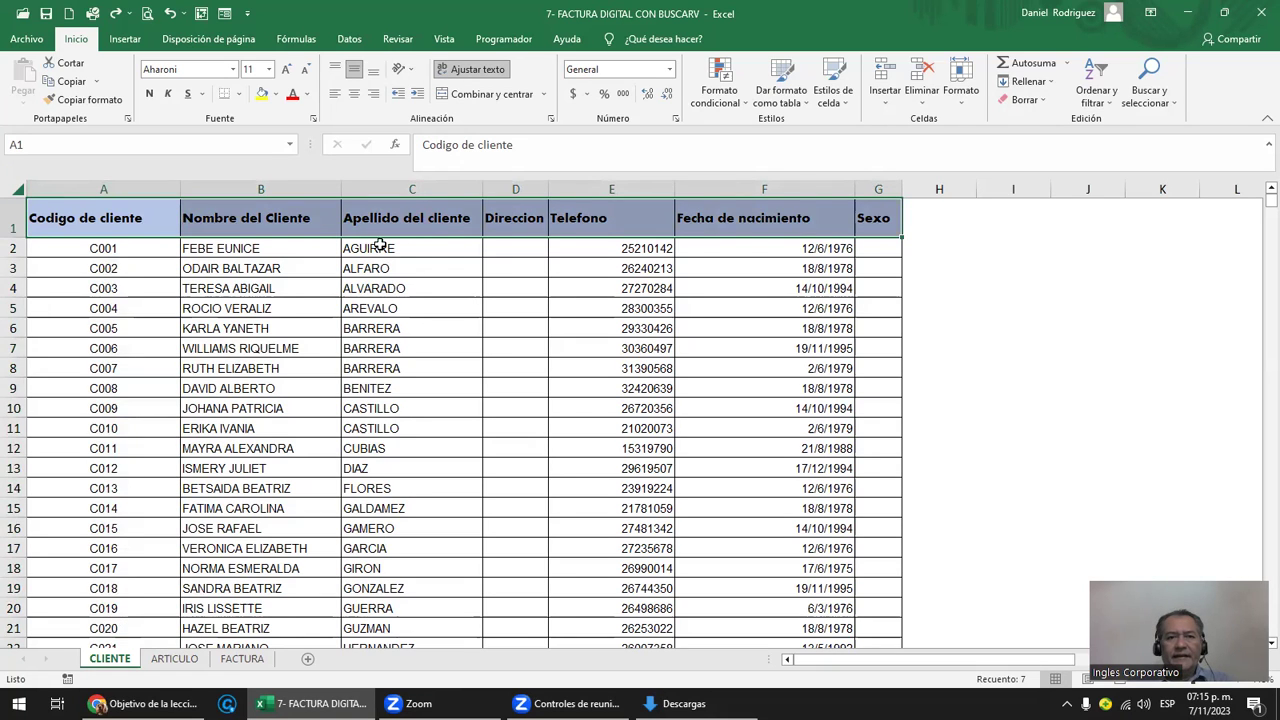
pyautogui.click(626, 212)
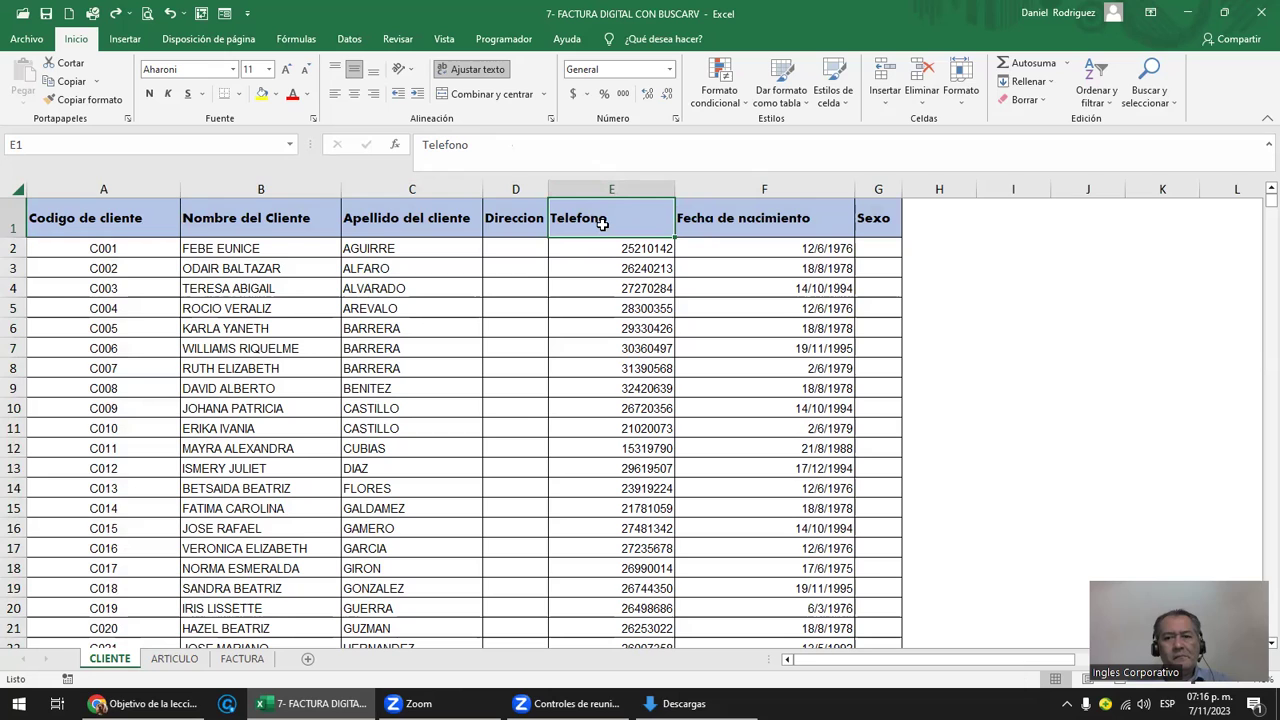
pyautogui.moveTo(116, 189); pyautogui.dragTo(870, 188)
pyautogui.click(142, 221)
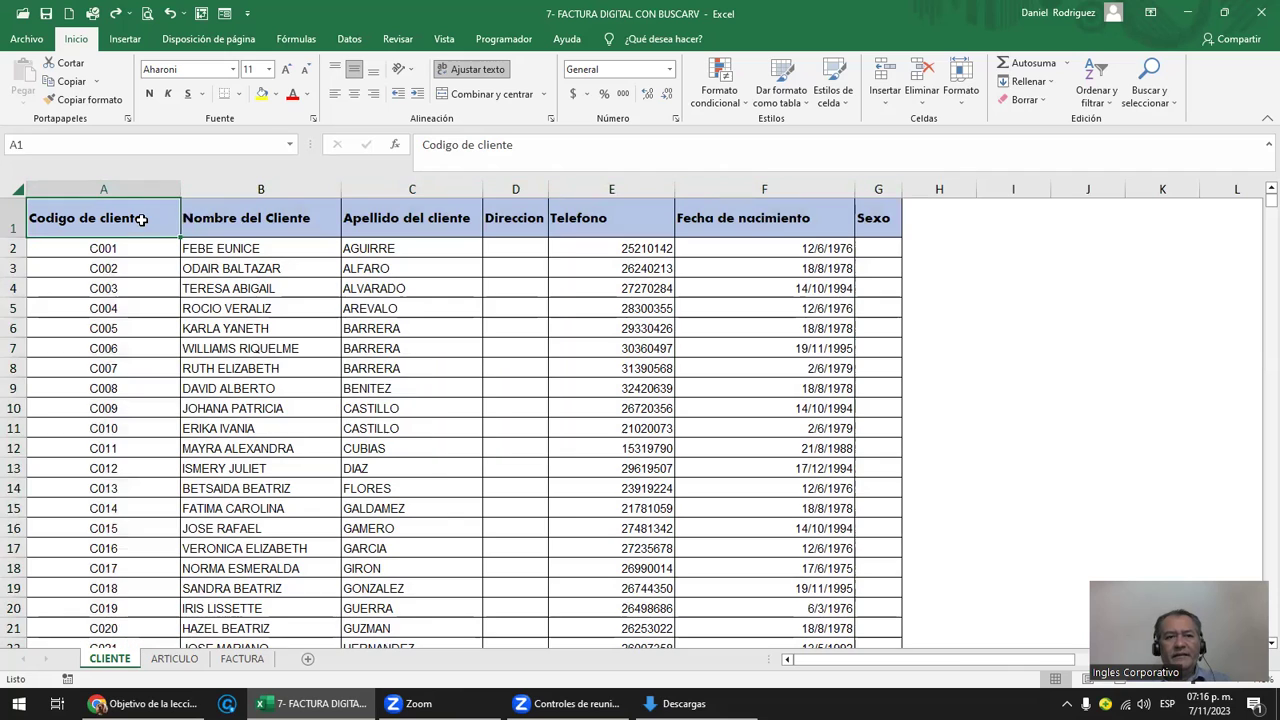
# - Switch to the ARTICULO sheet and look over its article table
pyautogui.click(174, 658)
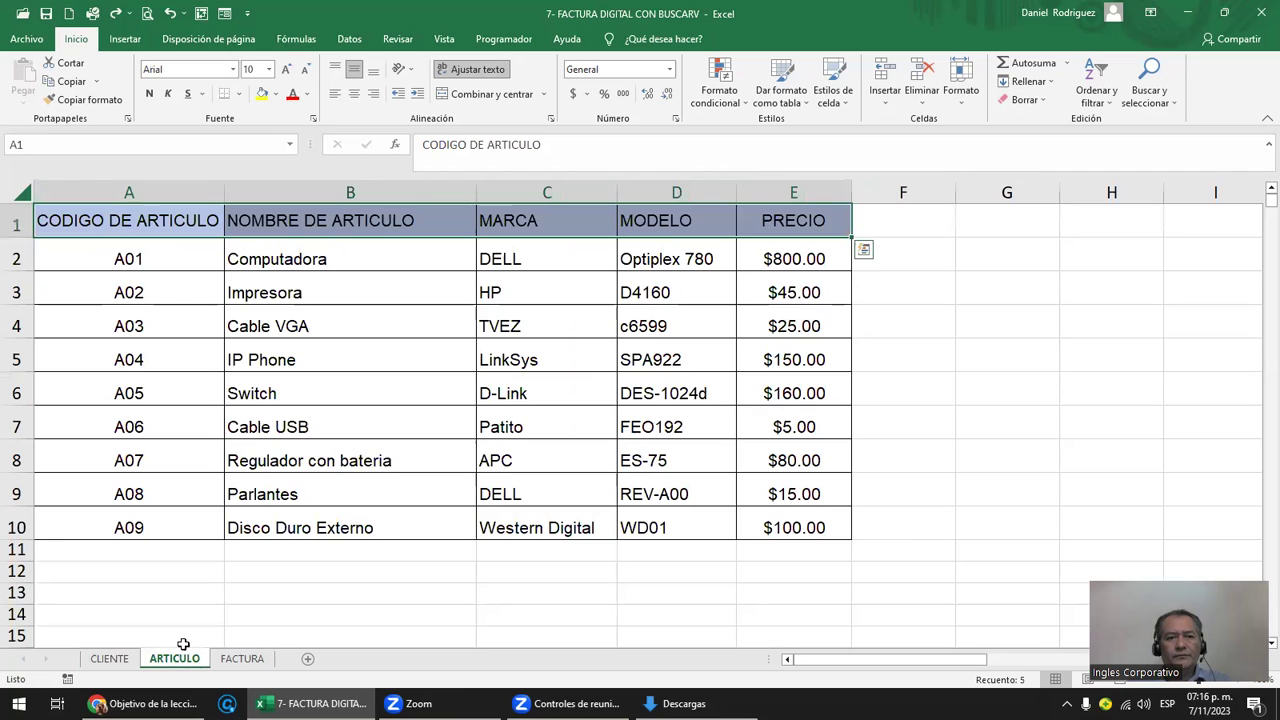
pyautogui.click(142, 222)
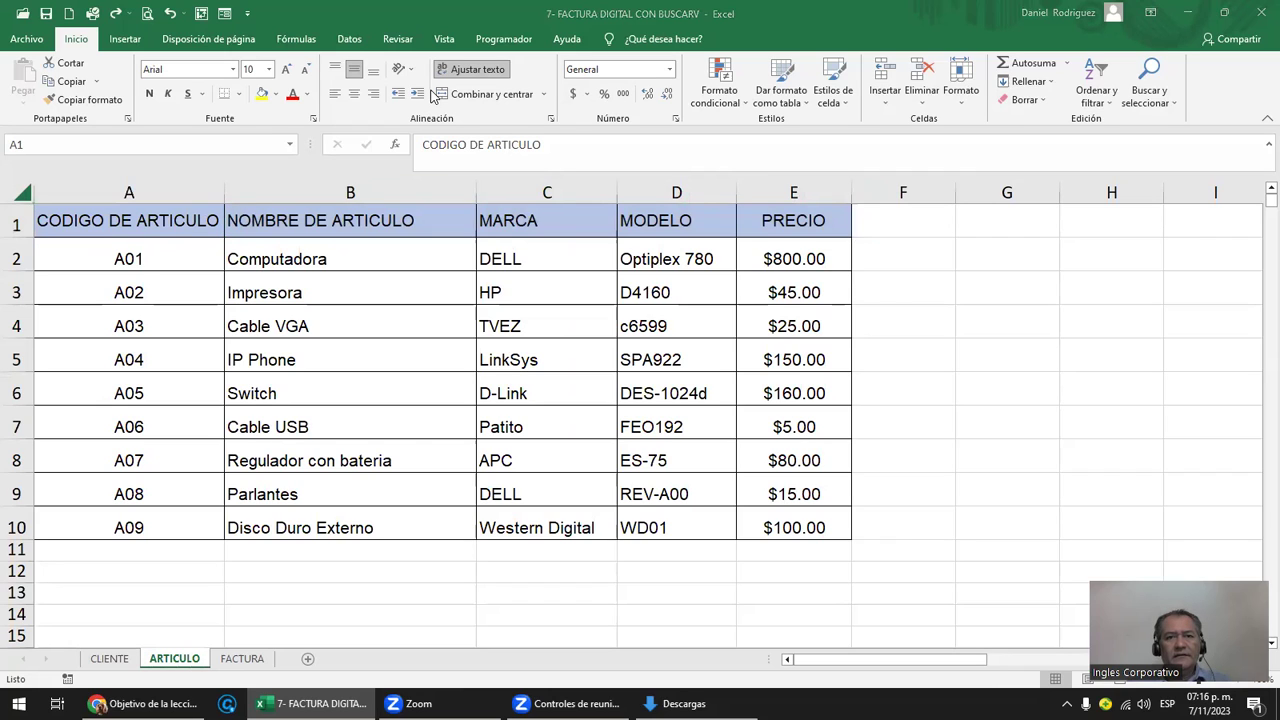
pyautogui.click(444, 38)
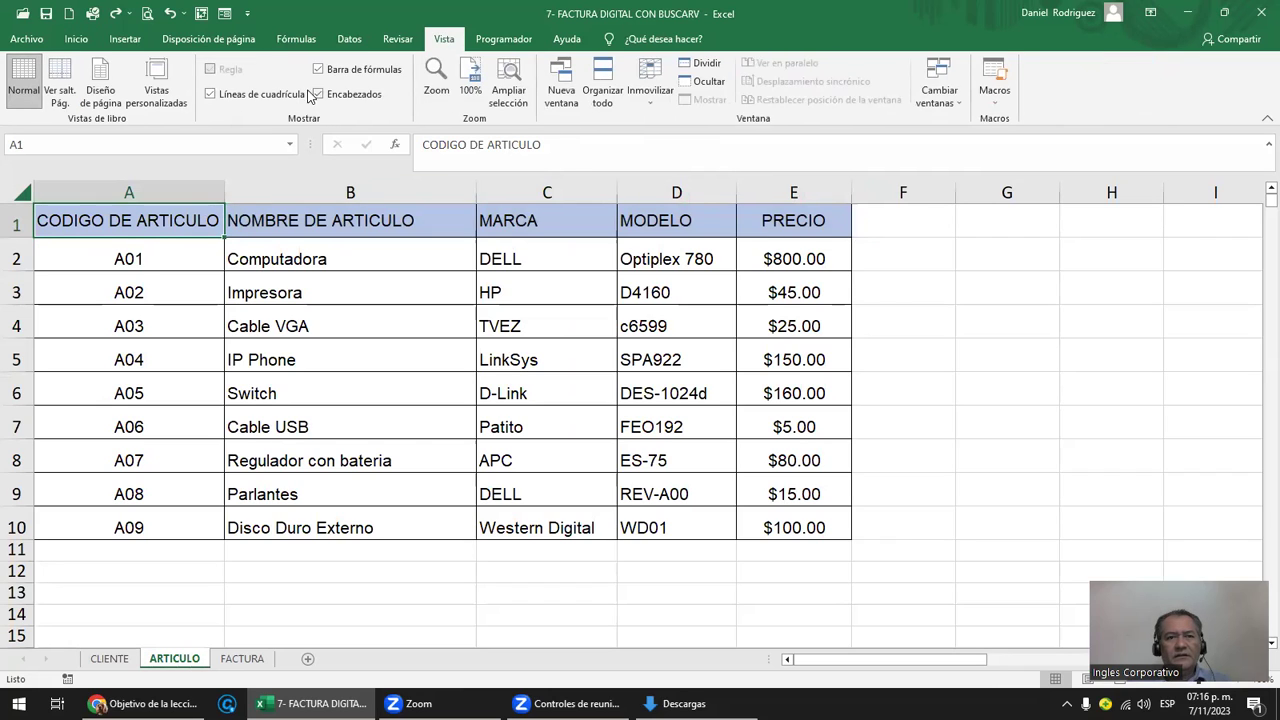
pyautogui.click(332, 261)
pyautogui.click(146, 598)
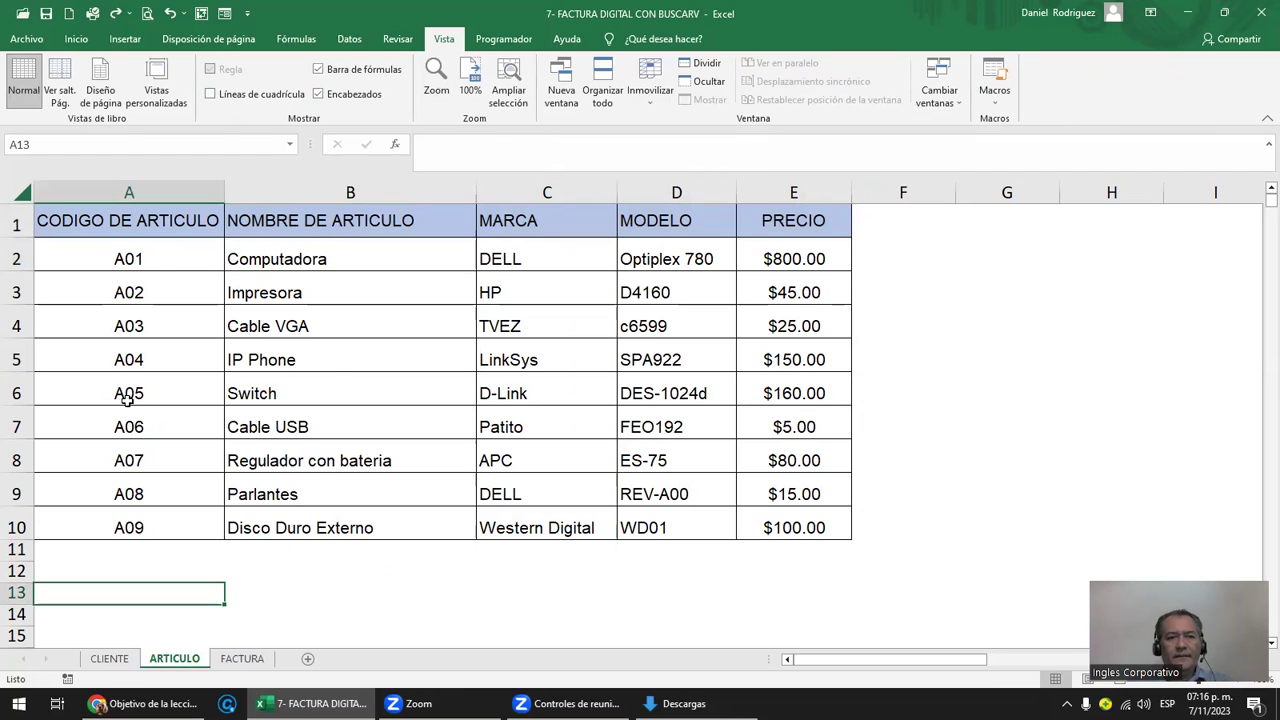
# - Review columns A–D and select article names Computadora through Disco Duro Externo
pyautogui.click(172, 189)
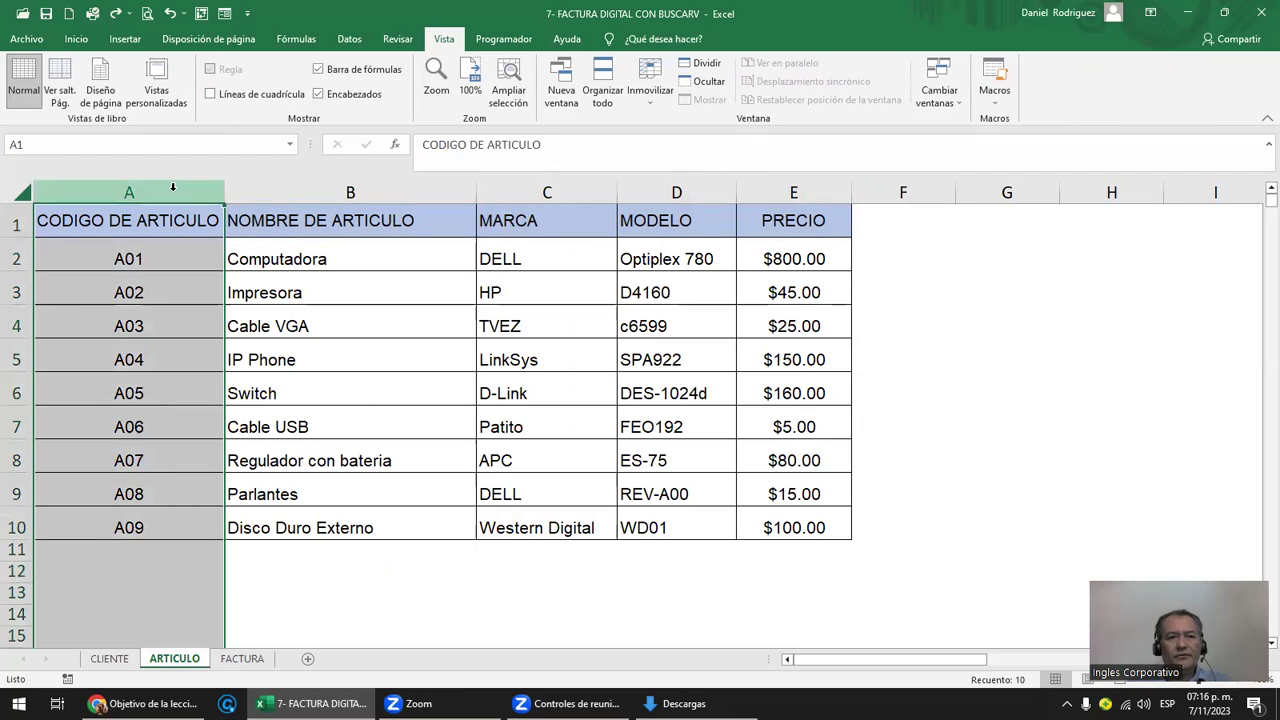
pyautogui.click(349, 191)
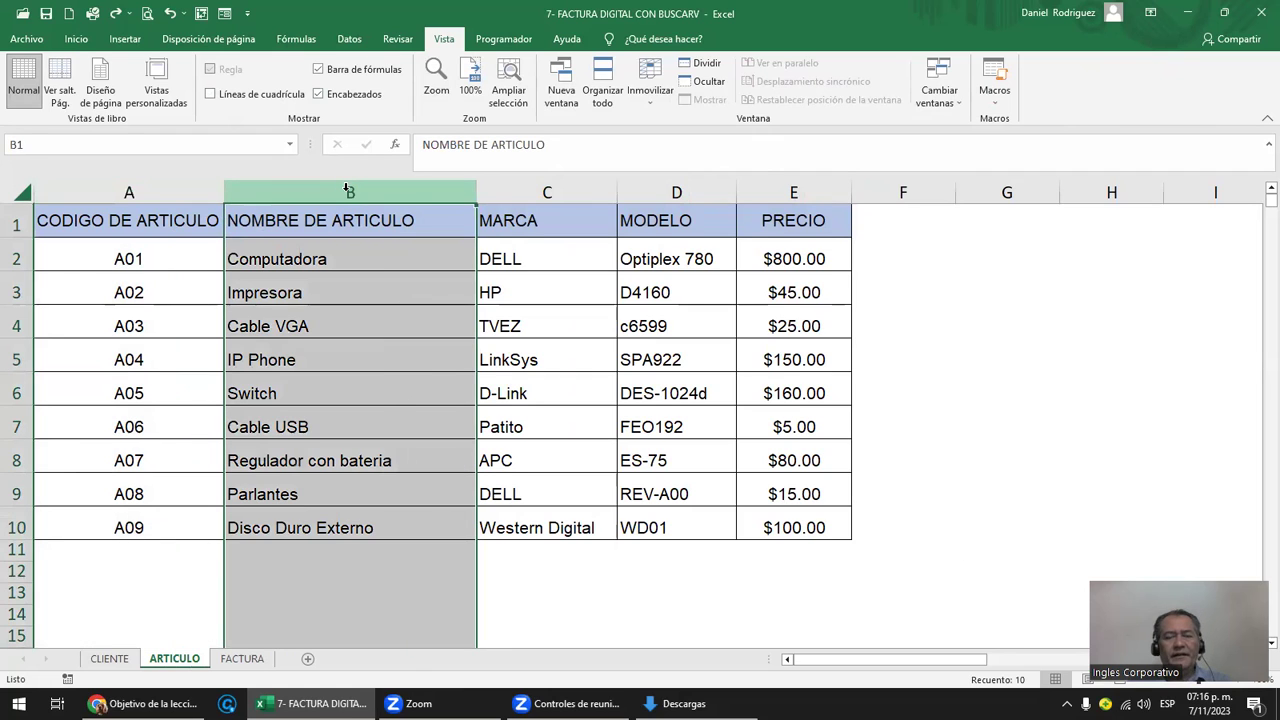
pyautogui.click(546, 189)
pyautogui.click(655, 186)
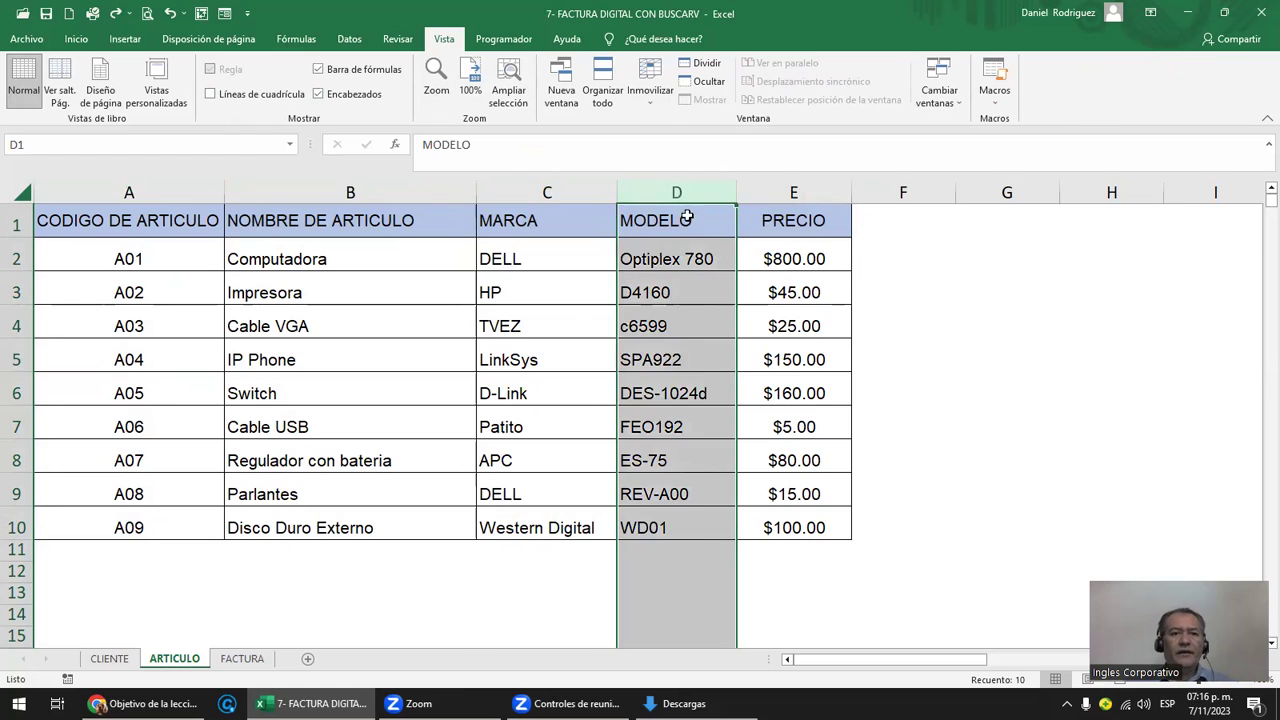
pyautogui.click(362, 264)
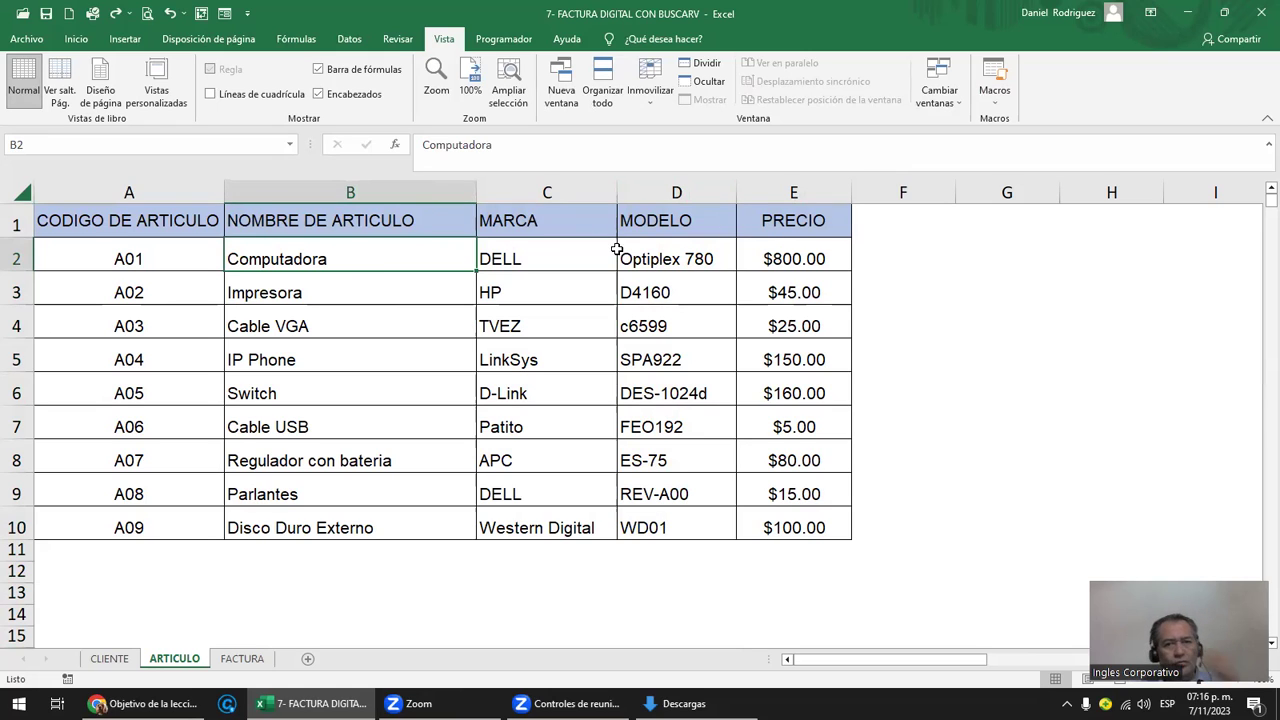
pyautogui.click(580, 191)
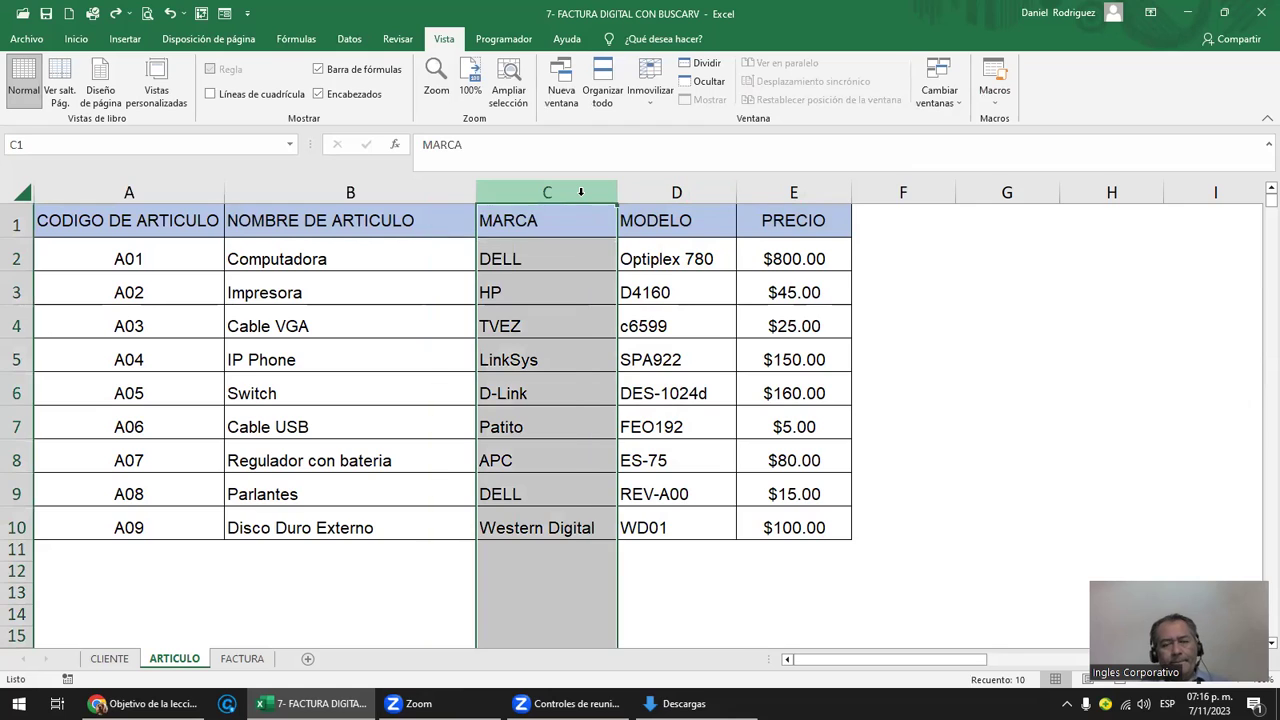
pyautogui.click(878, 228)
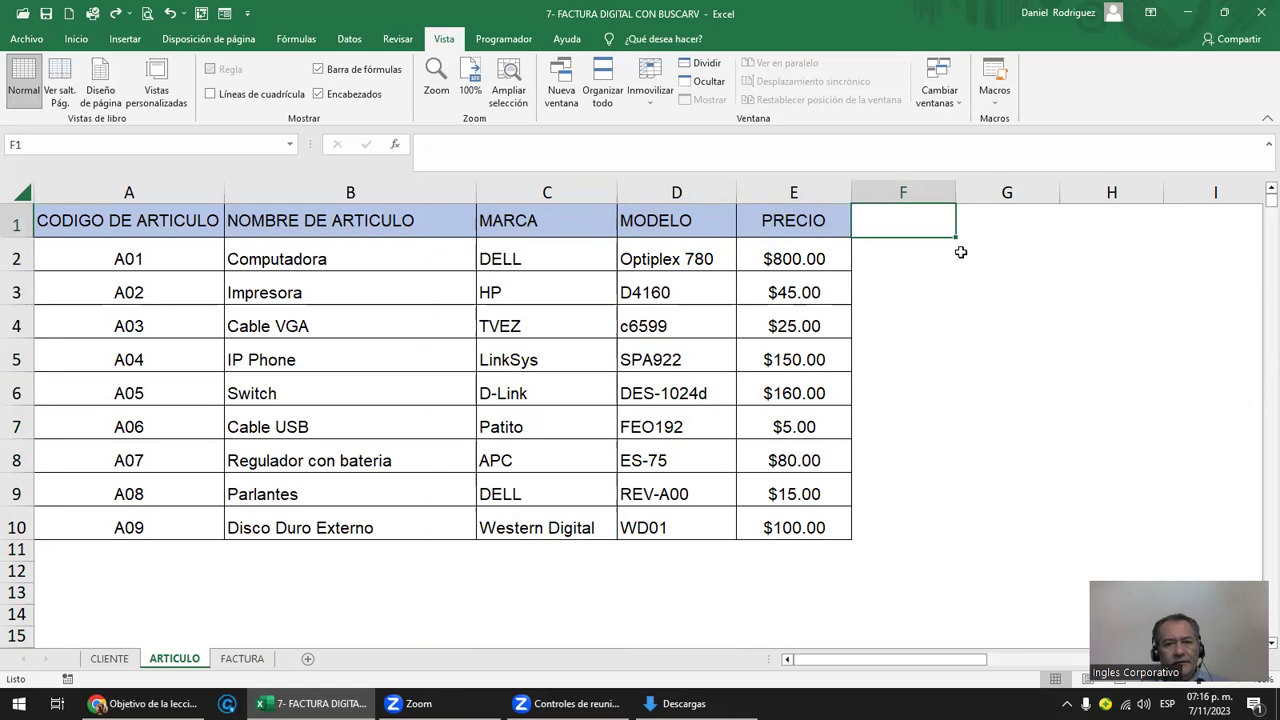
pyautogui.press('Return')
pyautogui.press('Left')
pyautogui.press('Left')
pyautogui.press('Left')
pyautogui.press('Left')
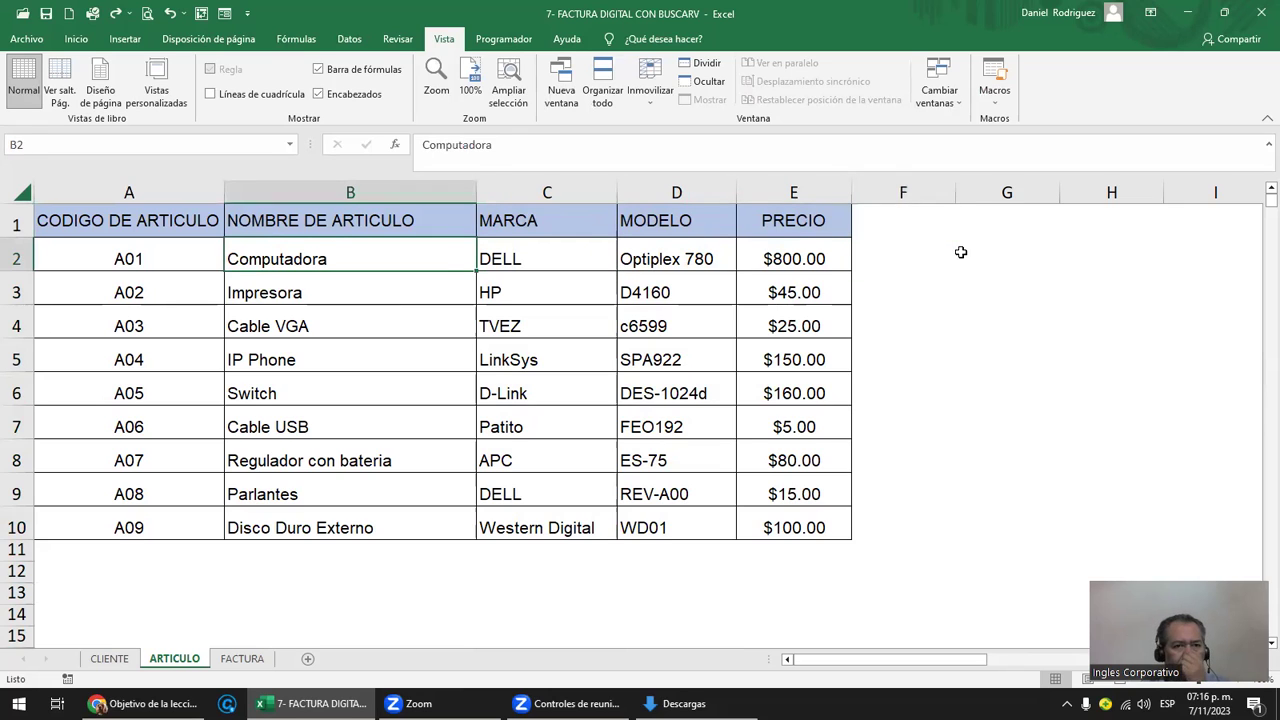
pyautogui.moveTo(337, 255); pyautogui.dragTo(361, 516)
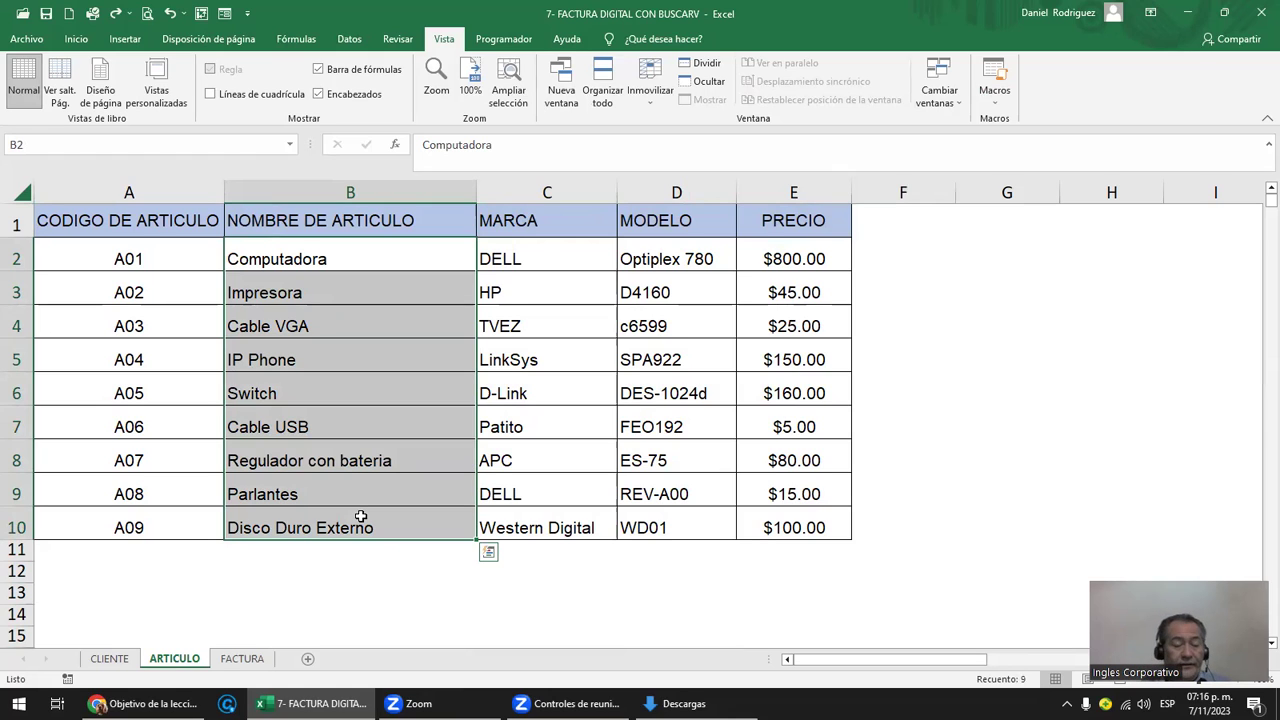
pyautogui.click(900, 256)
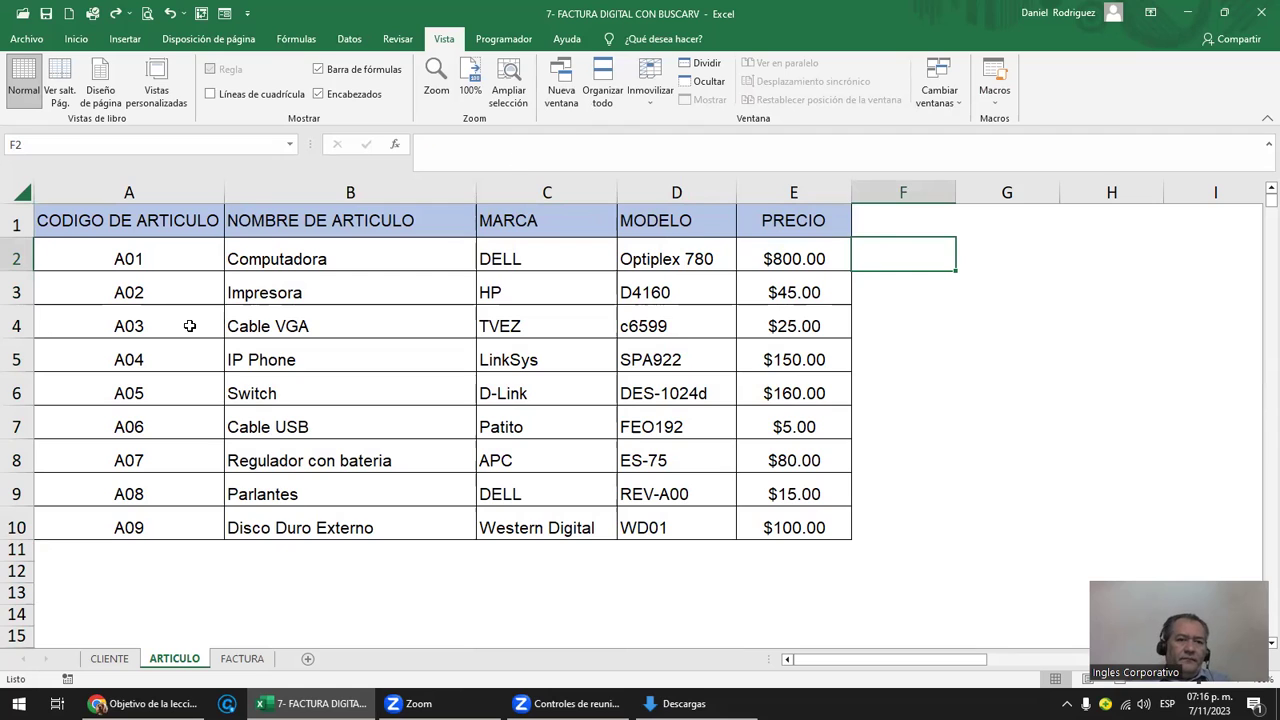
pyautogui.click(242, 658)
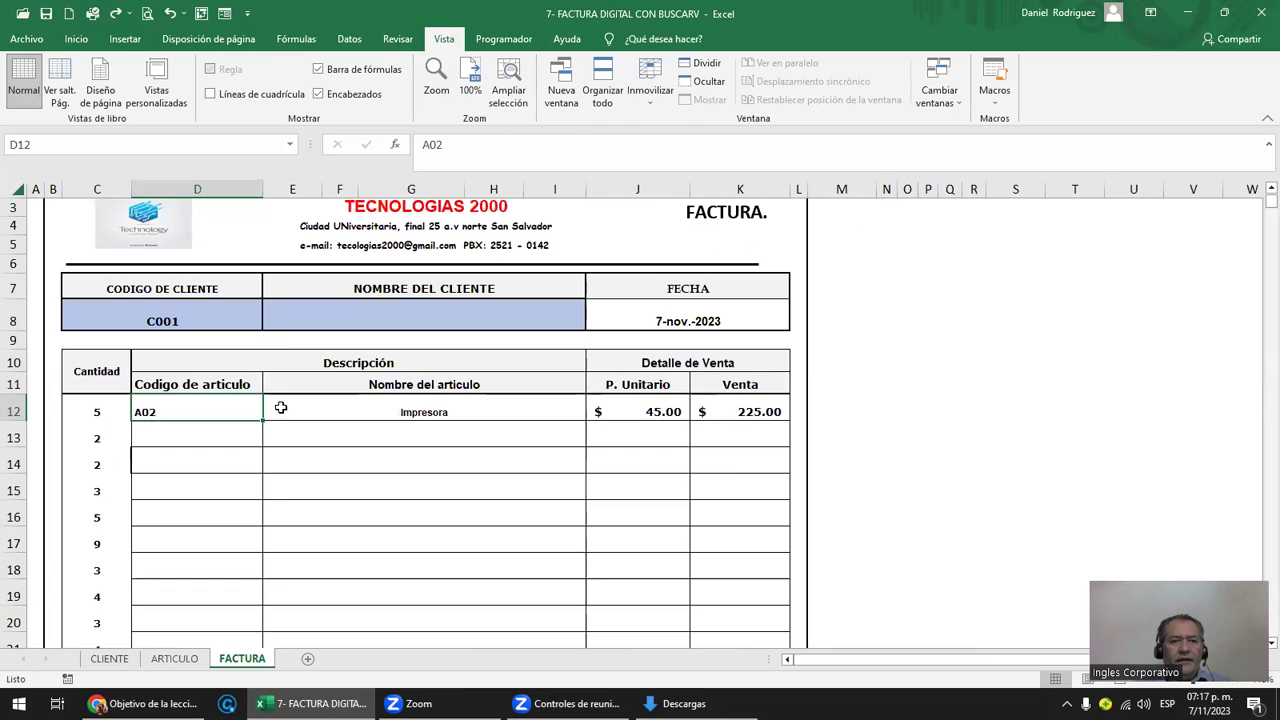
pyautogui.click(190, 318)
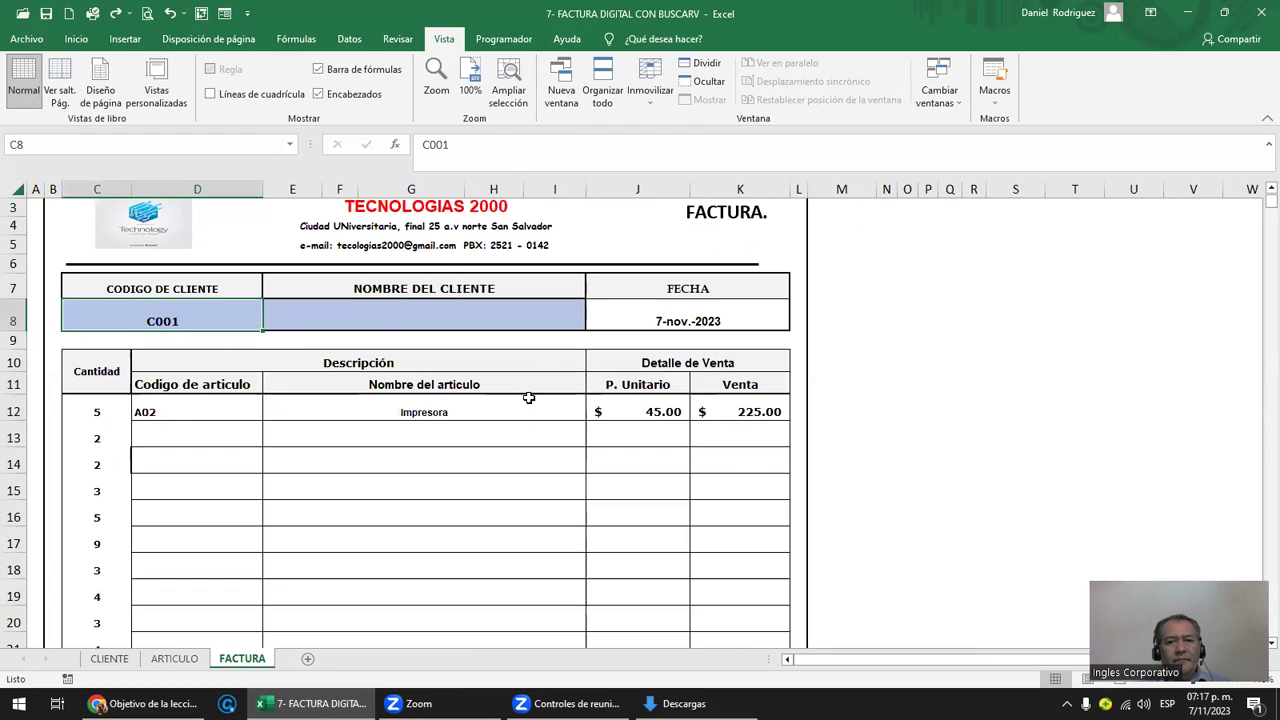
pyautogui.scroll(-3, 519, 425)
pyautogui.keyDown('ctrl'); pyautogui.scroll(-1, 519, 425); pyautogui.keyUp('ctrl')
pyautogui.keyDown('ctrl'); pyautogui.scroll(-1, 519, 425); pyautogui.keyUp('ctrl')
pyautogui.scroll(-2, 519, 425)
pyautogui.scroll(-2, 519, 425)
pyautogui.scroll(3, 519, 424)
pyautogui.scroll(2, 519, 424)
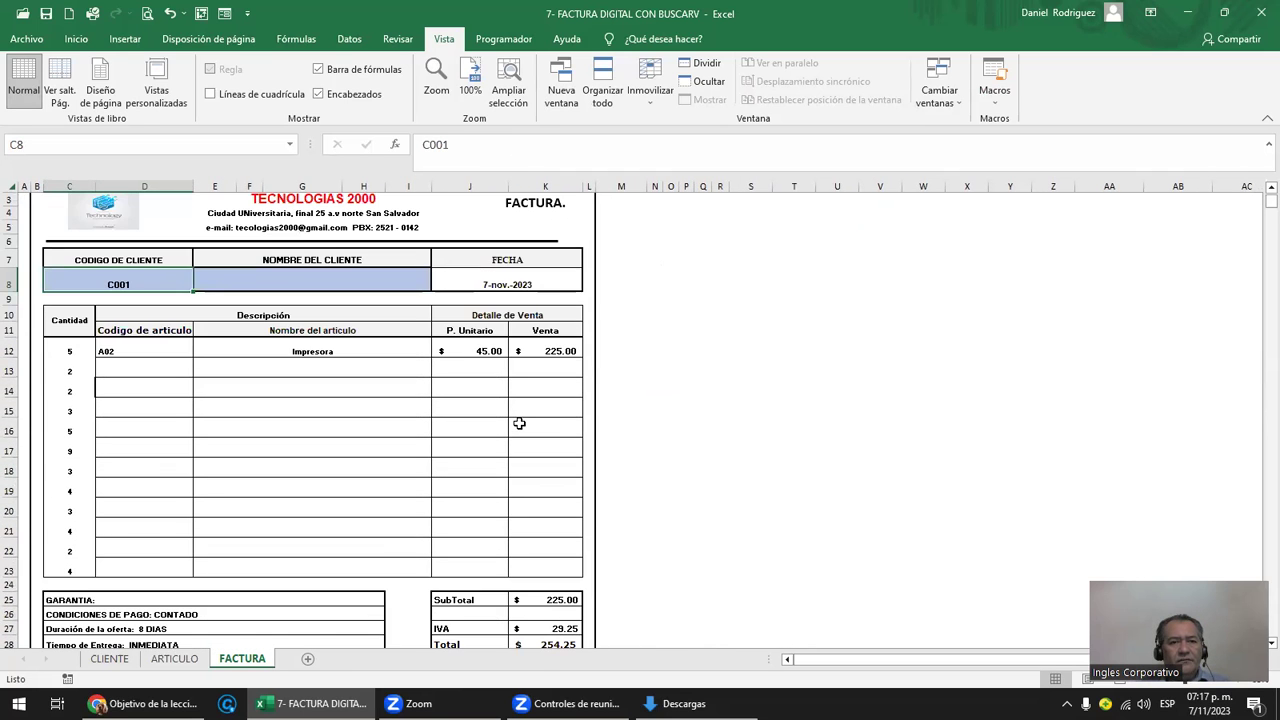
pyautogui.scroll(-2, 519, 424)
pyautogui.keyDown('ctrl'); pyautogui.scroll(1, 519, 424); pyautogui.keyUp('ctrl')
pyautogui.keyDown('ctrl'); pyautogui.scroll(1, 519, 424); pyautogui.keyUp('ctrl')
pyautogui.scroll(3, 519, 423)
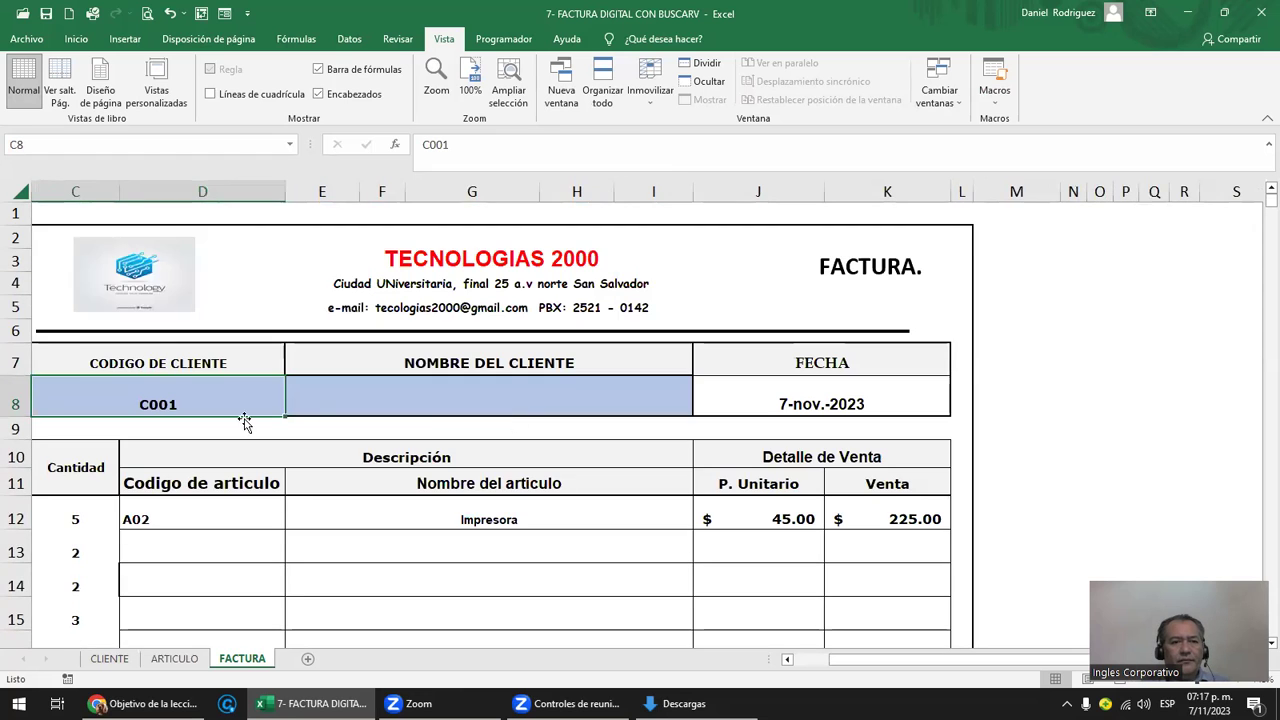
pyautogui.press('Home')
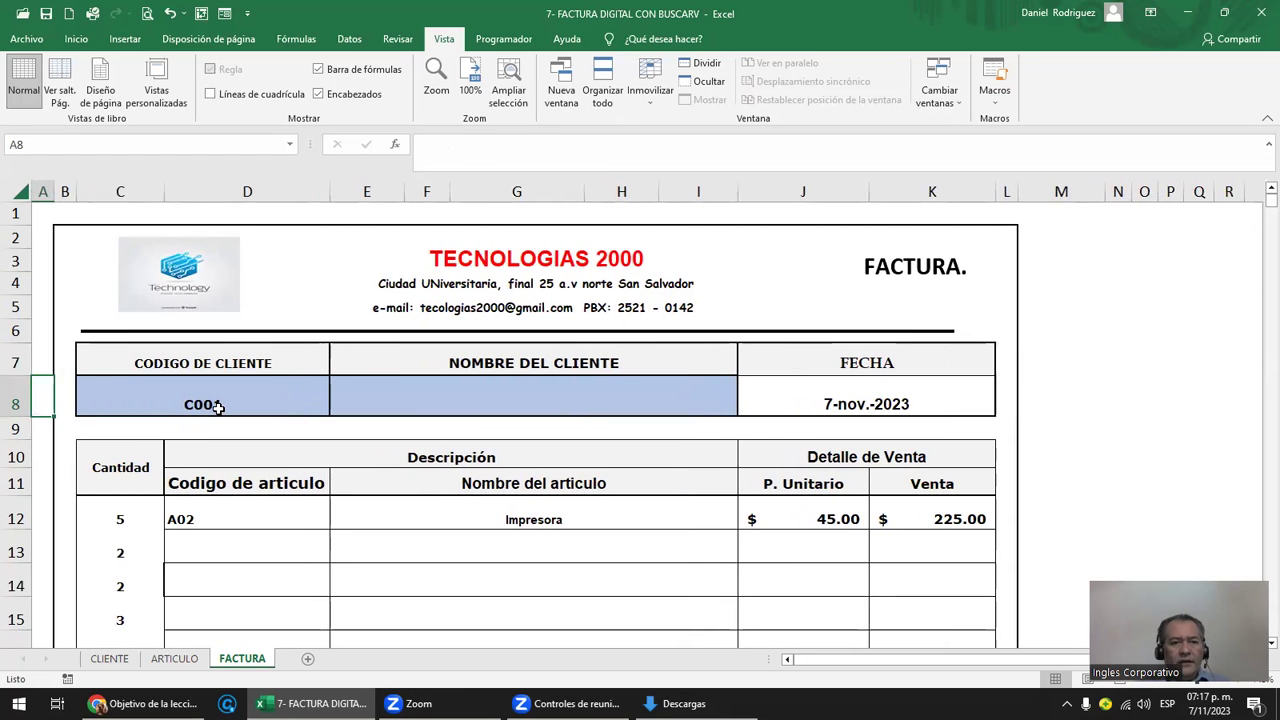
pyautogui.click(216, 407)
pyautogui.keyDown('ctrl'); pyautogui.scroll(1, 216, 407); pyautogui.keyUp('ctrl')
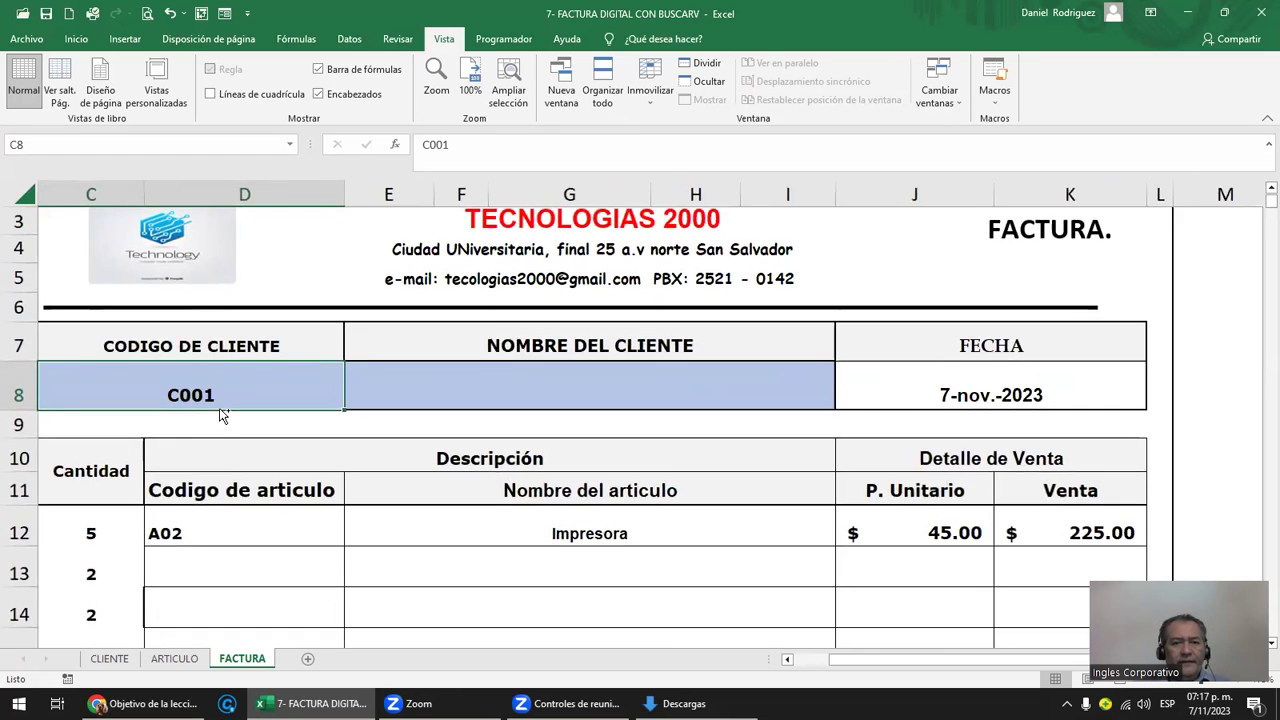
pyautogui.click(404, 394)
pyautogui.click(185, 397)
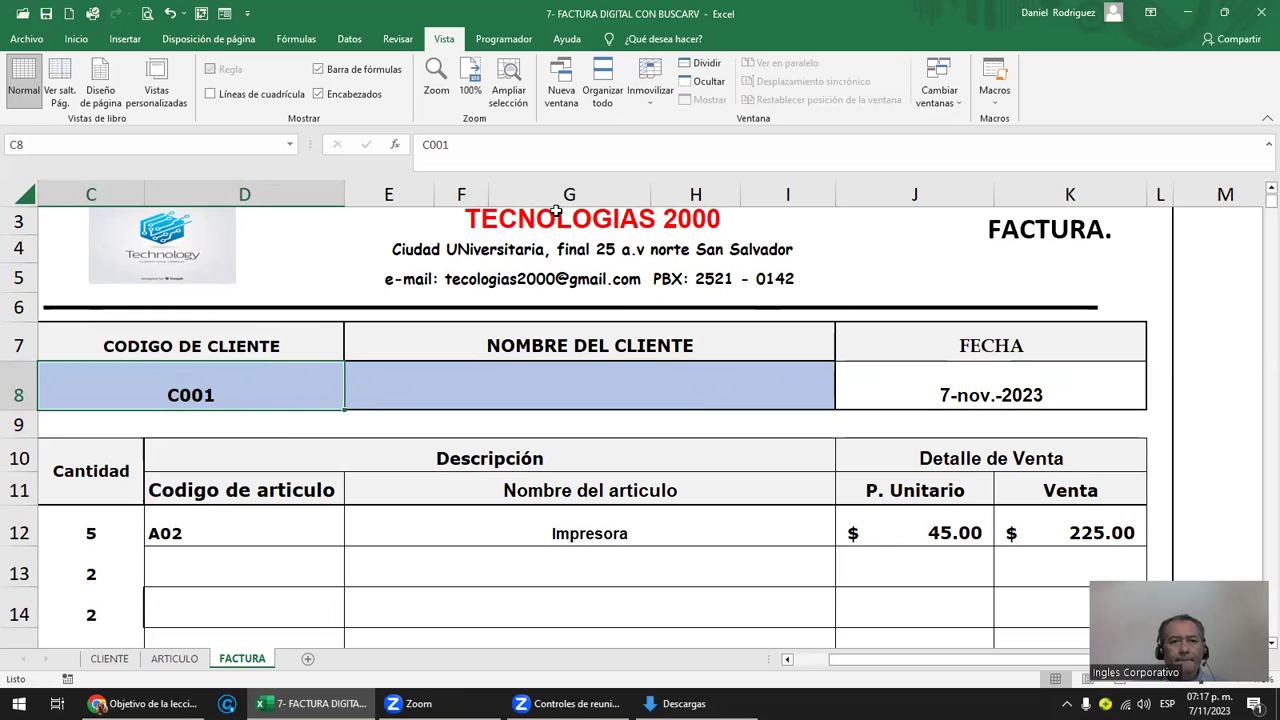
# - On CLIENTE, cancel an accidental move of C001 and select client codes A2:A22
pyautogui.click(110, 660)
pyautogui.moveTo(122, 250)
pyautogui.mouseDown()
pyautogui.moveTo(101, 416)
pyautogui.moveTo(142, 609)
pyautogui.mouseUp()
pyautogui.scroll(1, 142, 609)
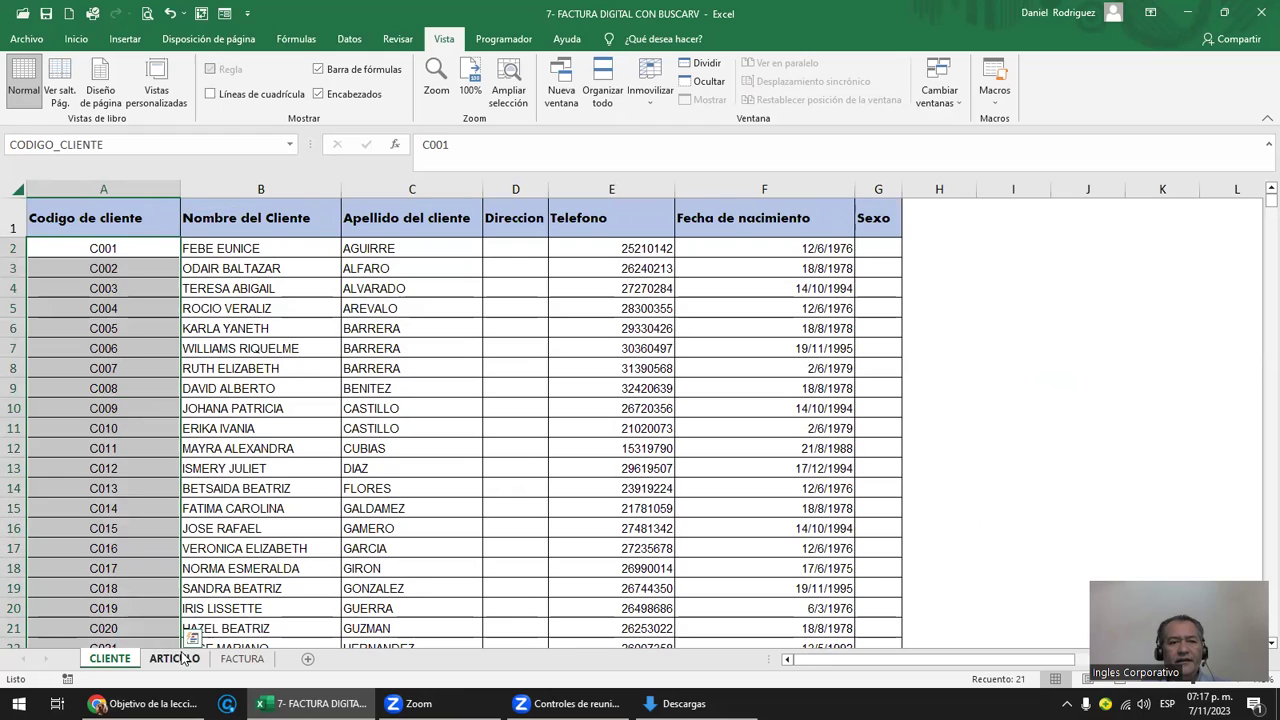
pyautogui.click(250, 268)
pyautogui.click(253, 249)
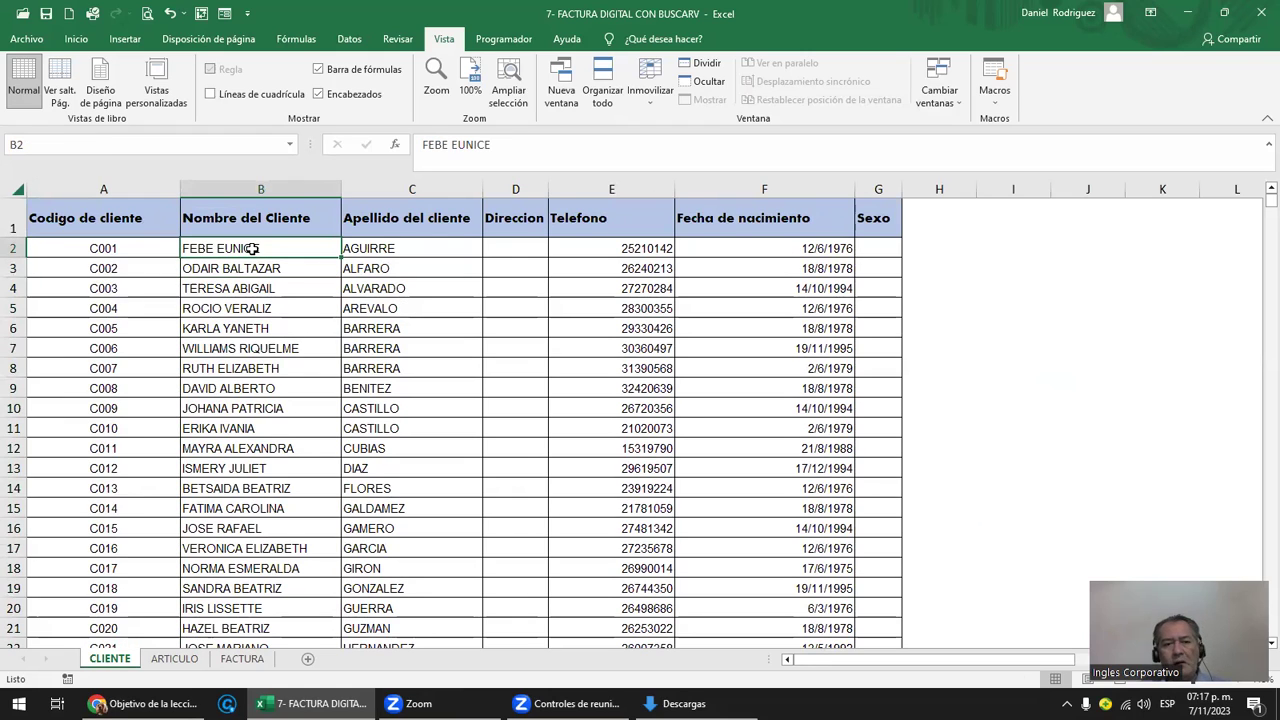
pyautogui.click(126, 245)
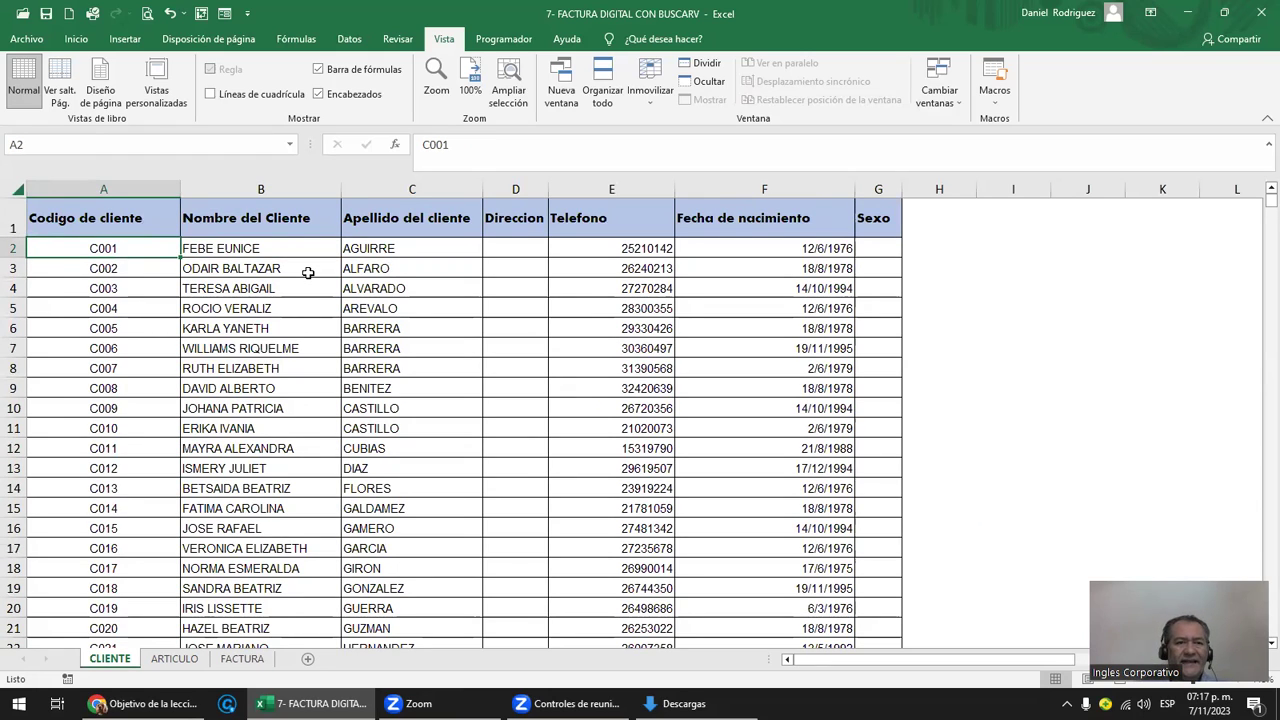
pyautogui.keyDown('ctrl'); pyautogui.scroll(-1, 308, 272); pyautogui.keyUp('ctrl')
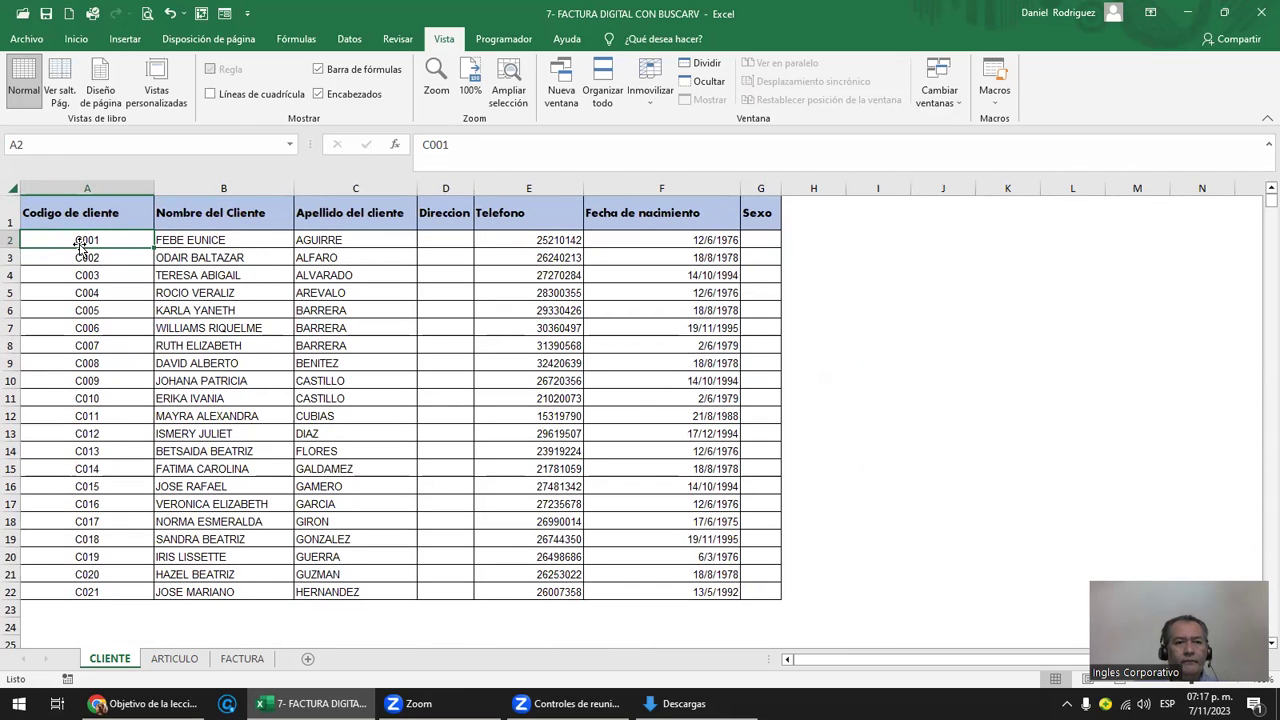
pyautogui.moveTo(80, 237); pyautogui.dragTo(86, 257)
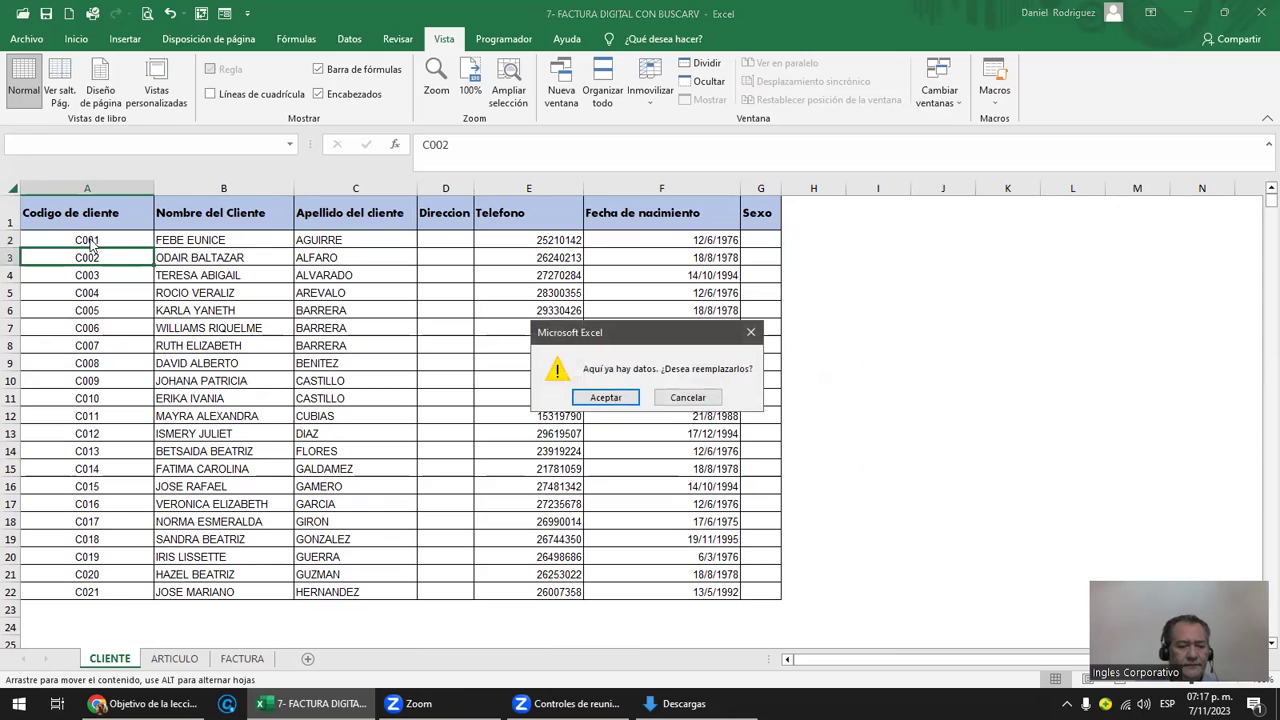
pyautogui.press('Escape')
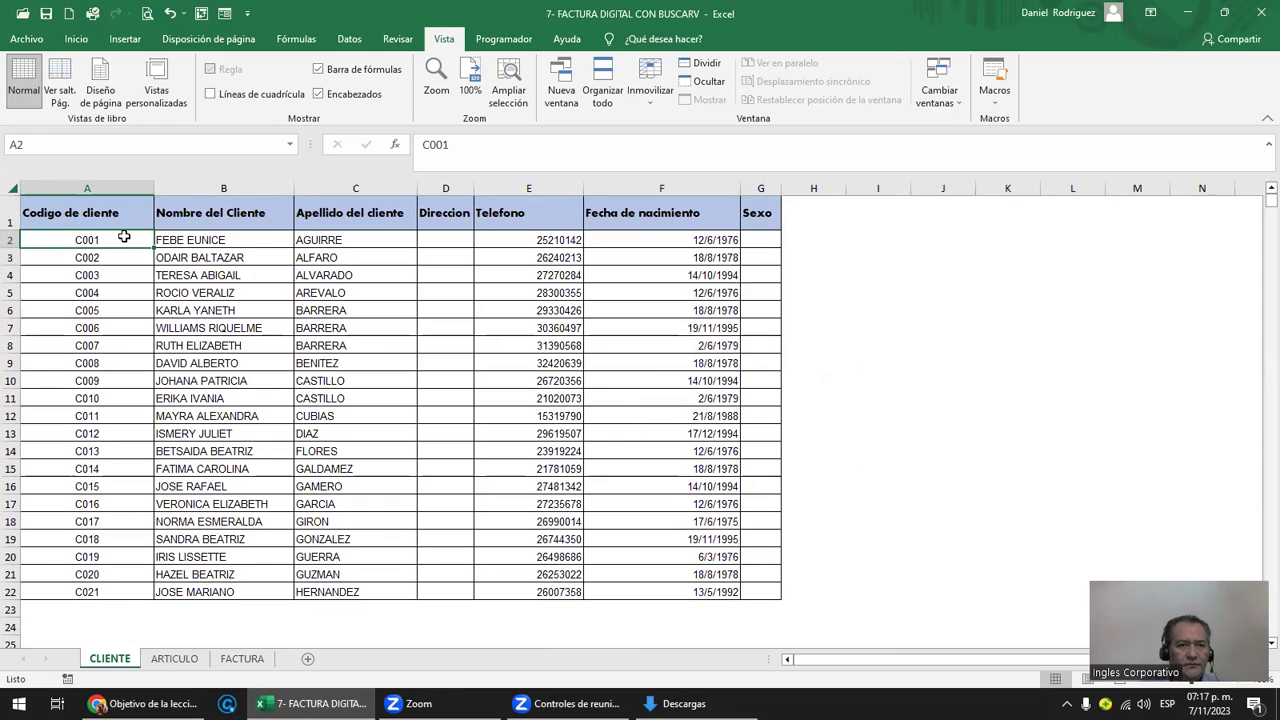
pyautogui.hotkey('ctrl', 'shift', 'Down')
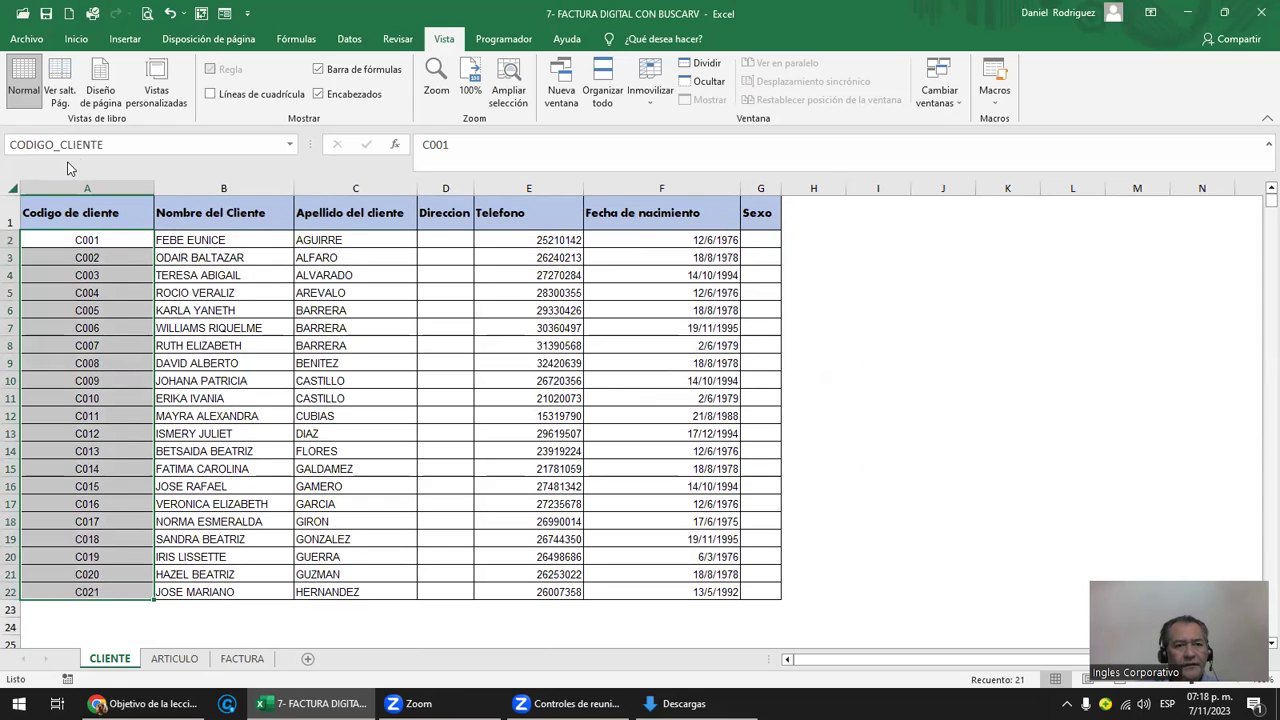
pyautogui.click(123, 145)
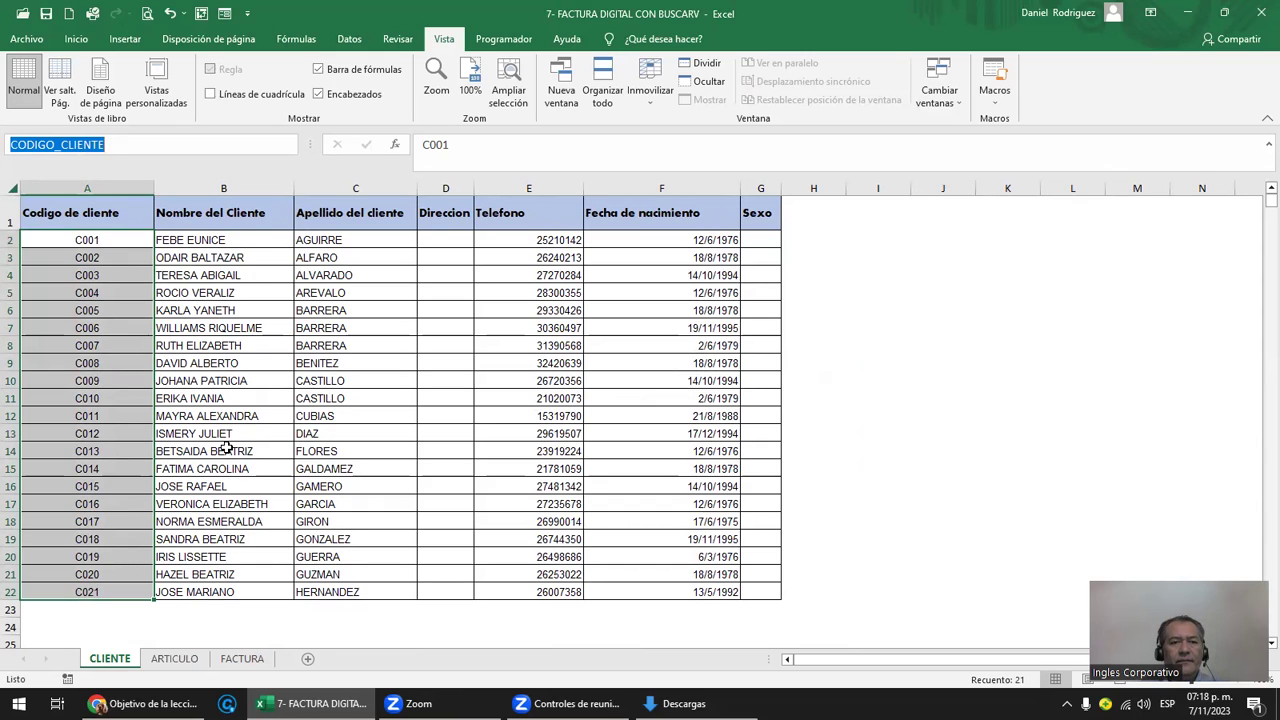
pyautogui.click(197, 248)
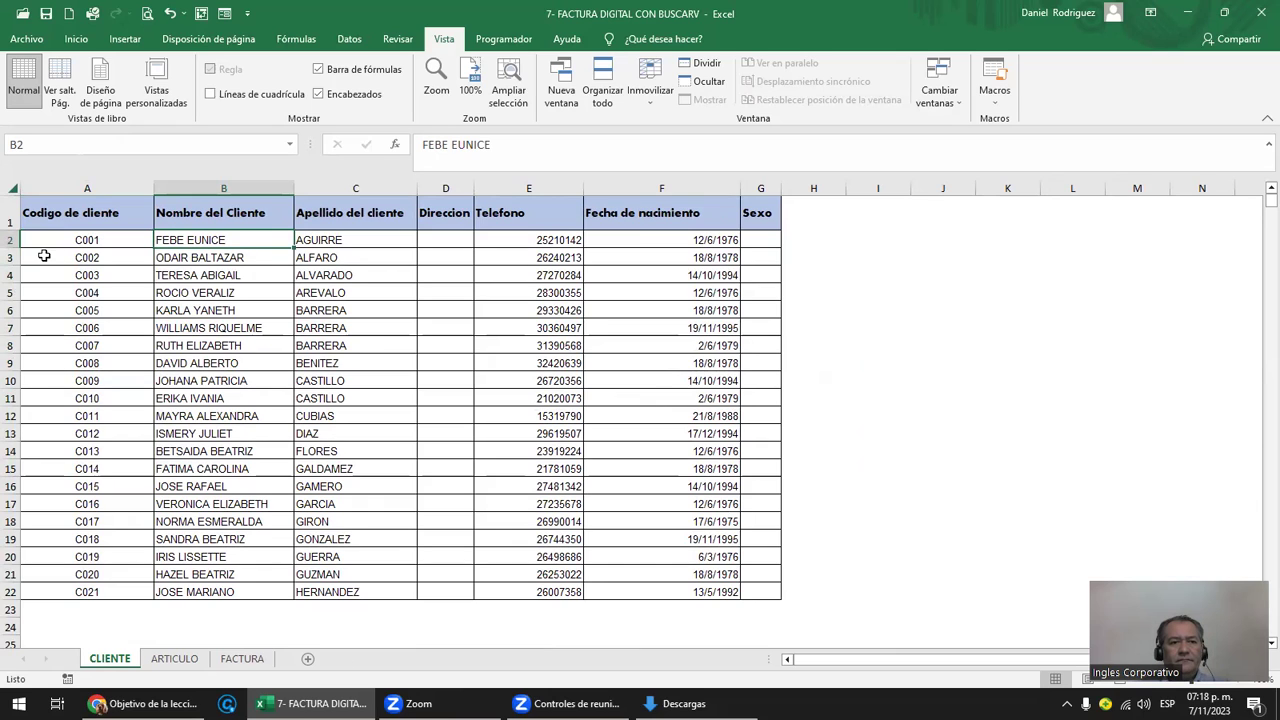
pyautogui.click(55, 241)
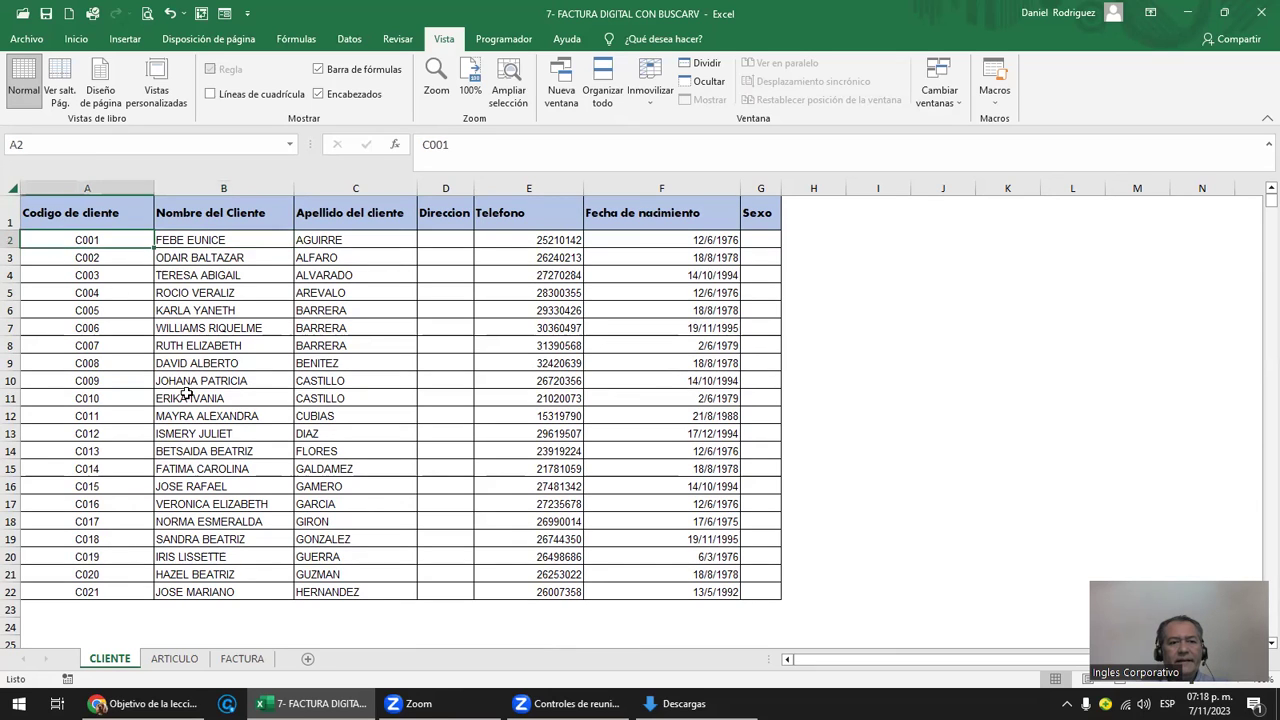
pyautogui.click(255, 665)
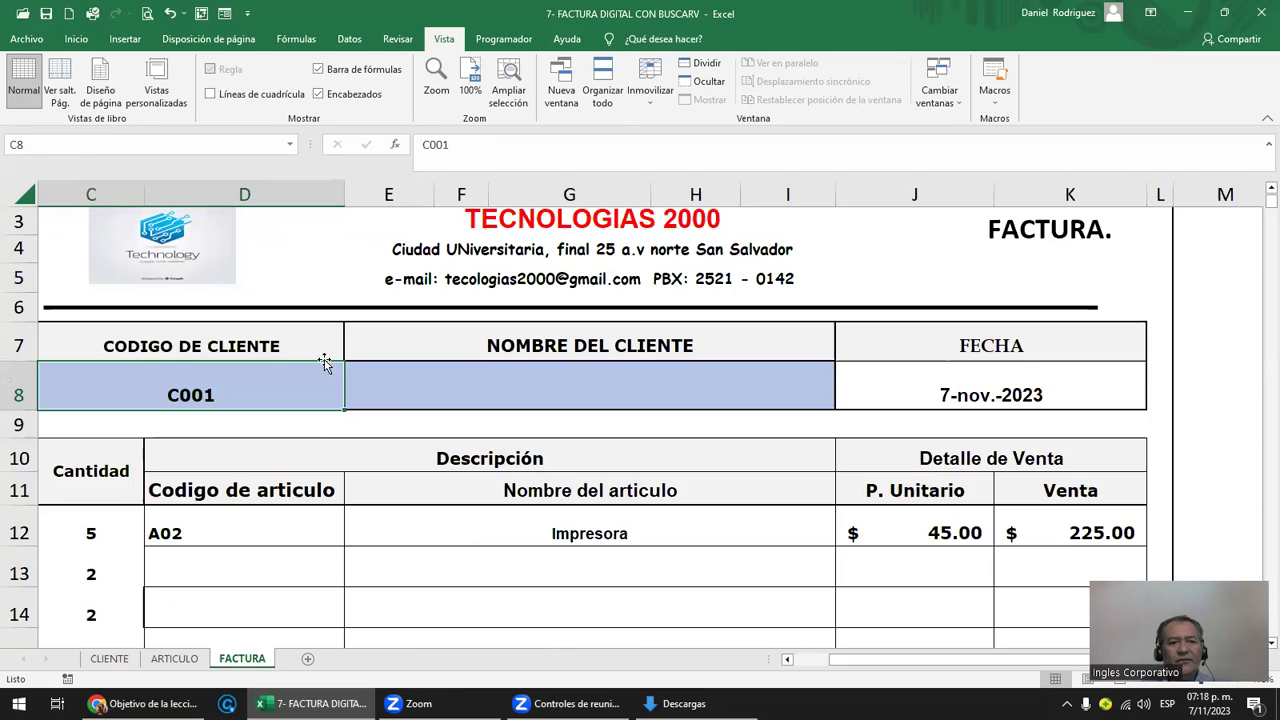
pyautogui.click(420, 380)
pyautogui.click(110, 660)
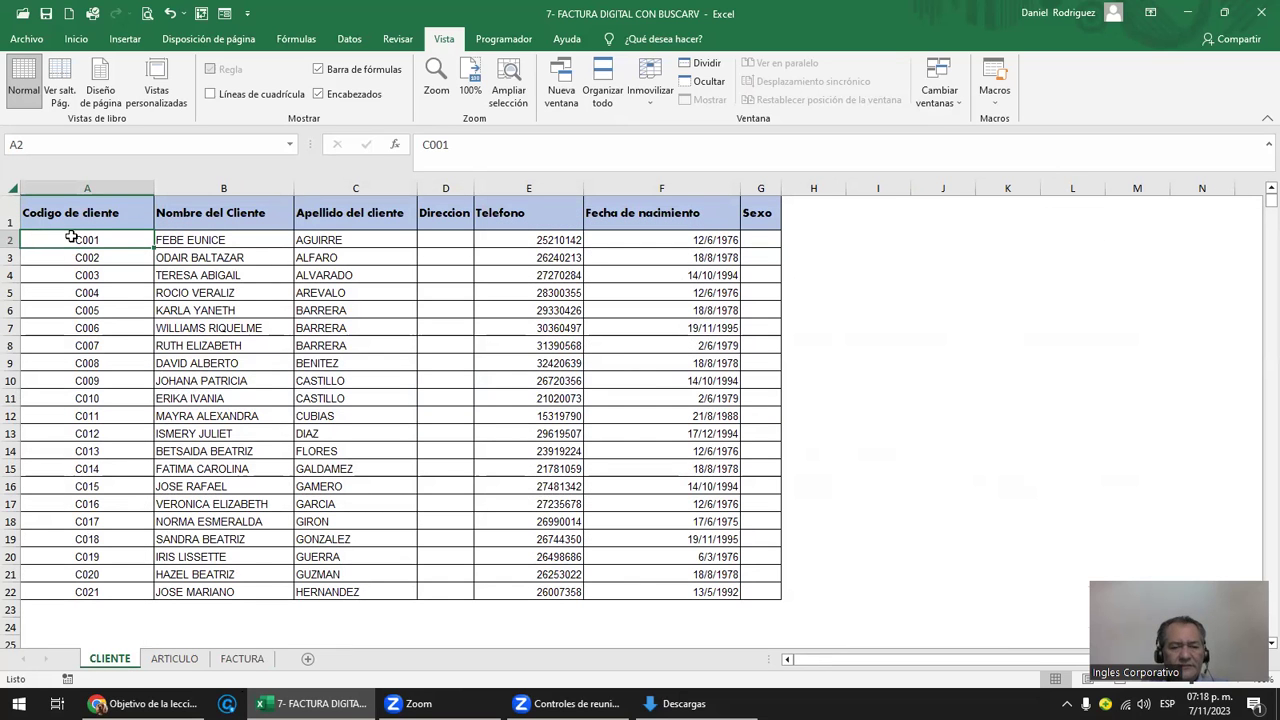
pyautogui.moveTo(71, 238)
pyautogui.mouseDown()
pyautogui.moveTo(737, 493)
pyautogui.moveTo(750, 590)
pyautogui.mouseUp()
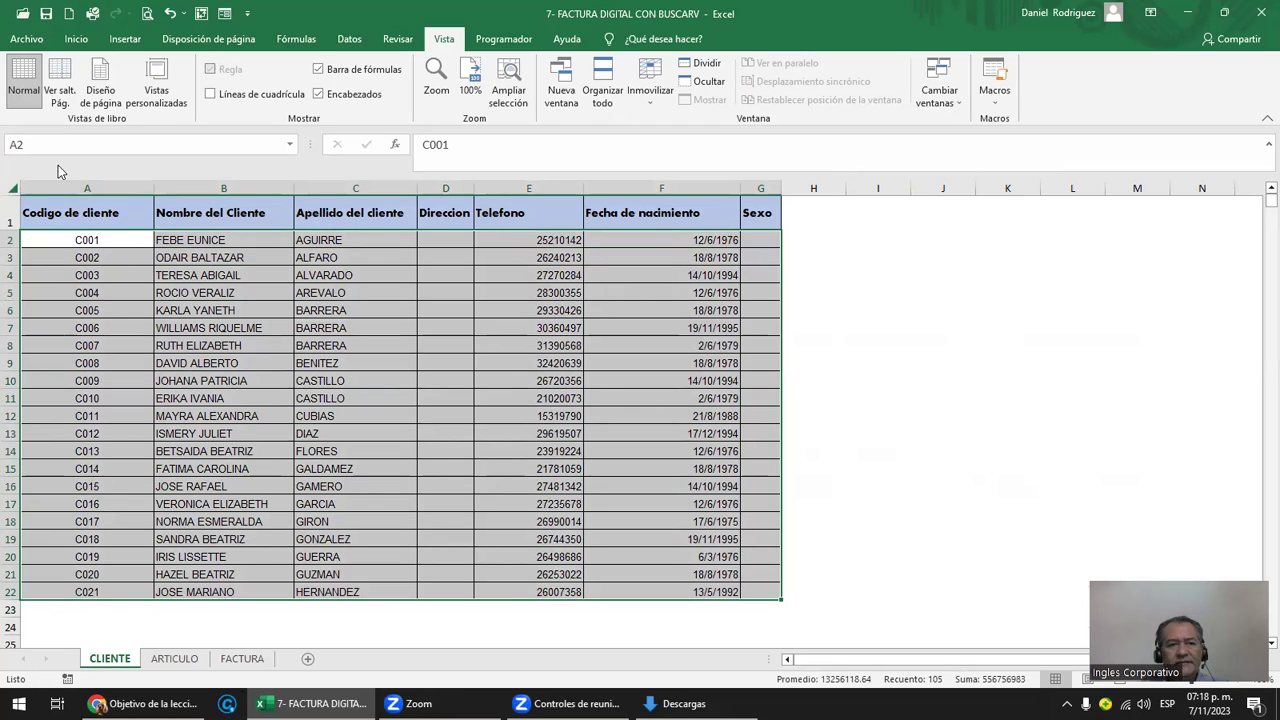
# - Name the selected client table A1:G22 DATA_CLIENTES via the Name Box
pyautogui.click(35, 145)
pyautogui.write('c')
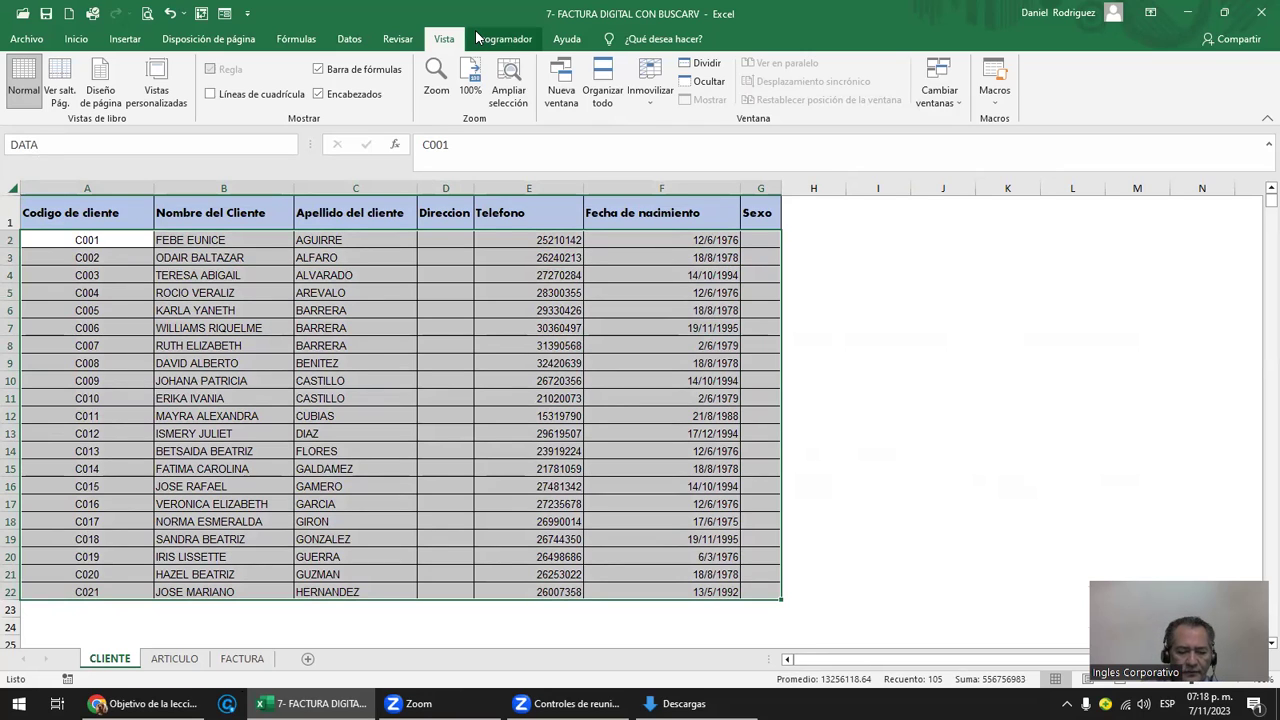
pyautogui.write('CLIENTES')
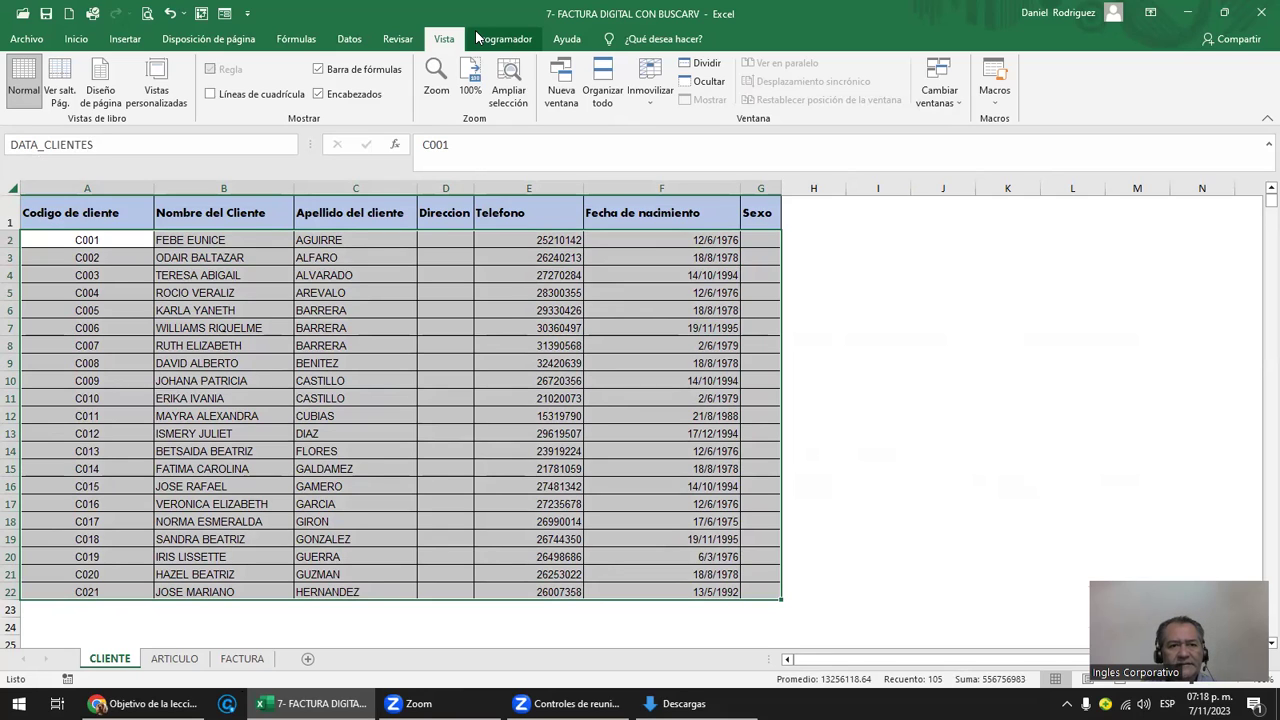
pyautogui.press('Return')
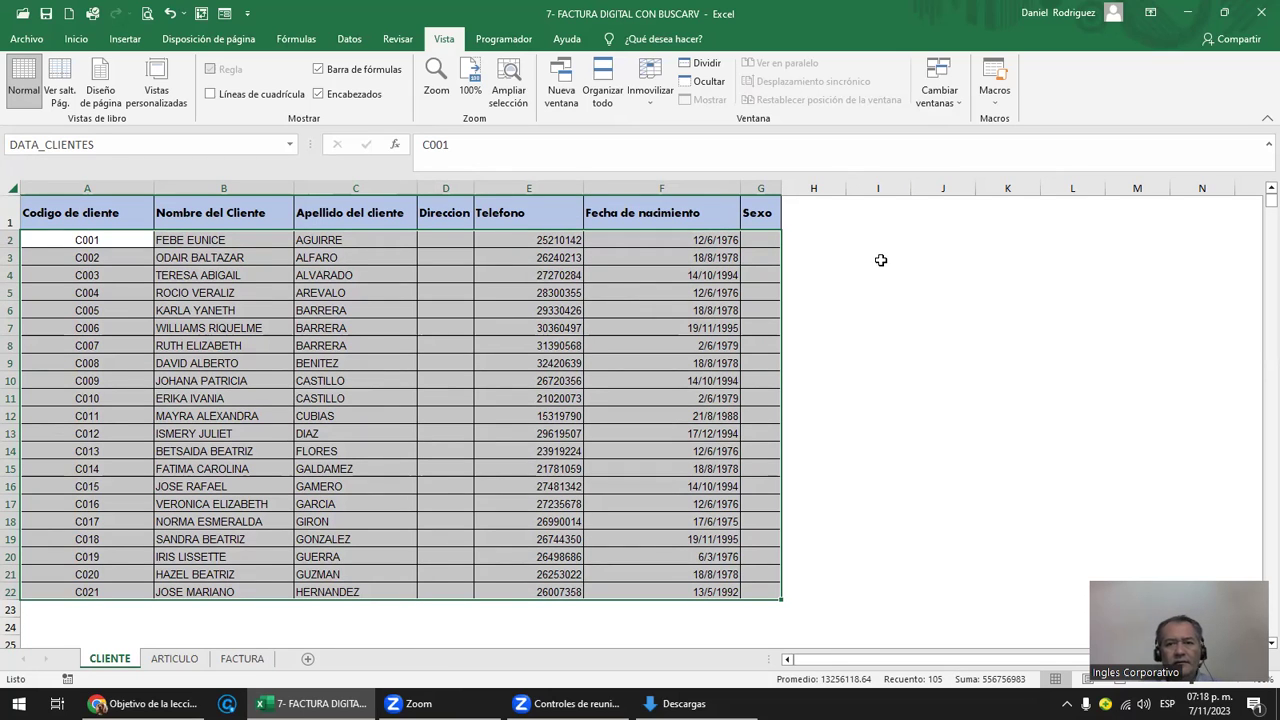
# - Check the defined names list, jumping to ARTICULOS and back to the CLIENTE sheet
pyautogui.click(881, 312)
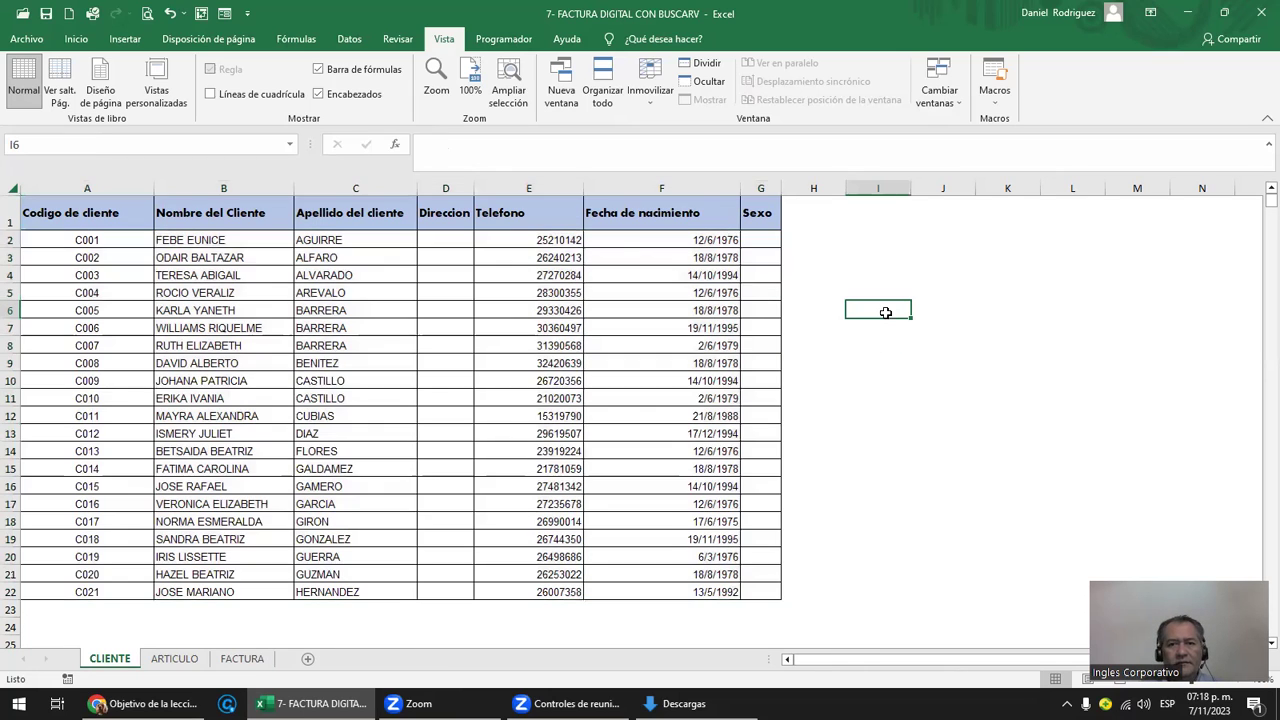
pyautogui.click(296, 144)
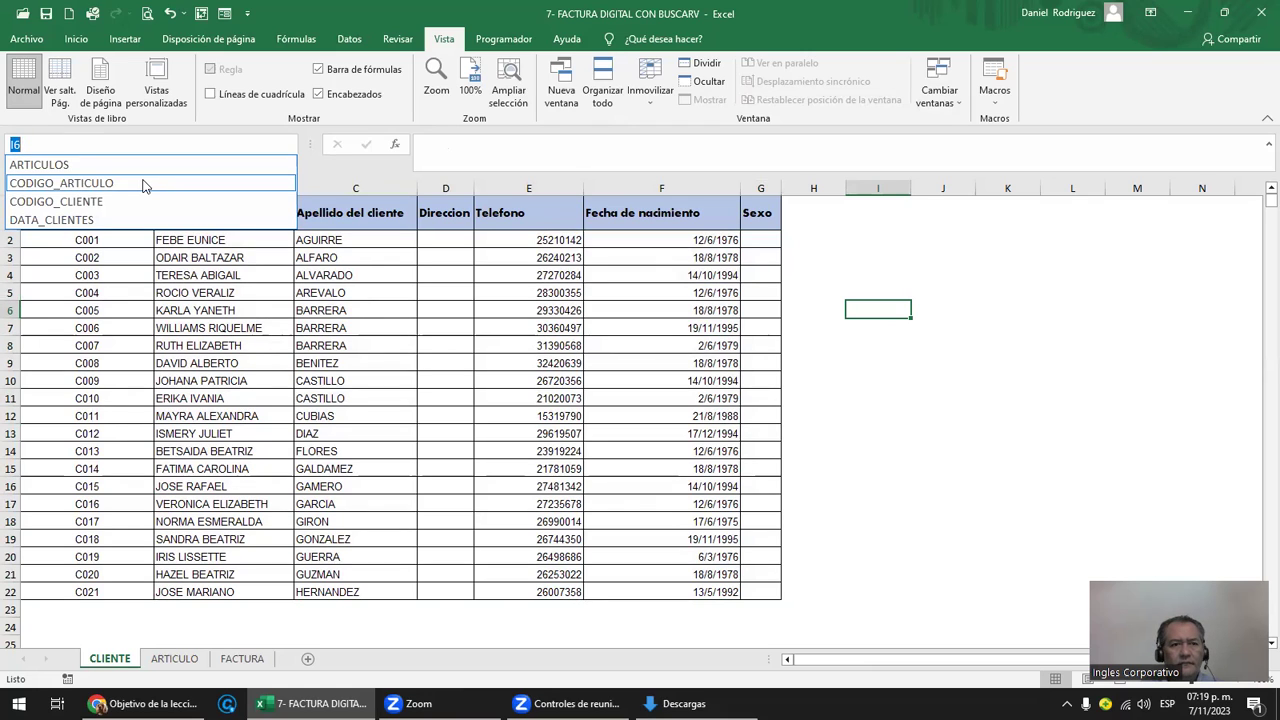
pyautogui.click(42, 166)
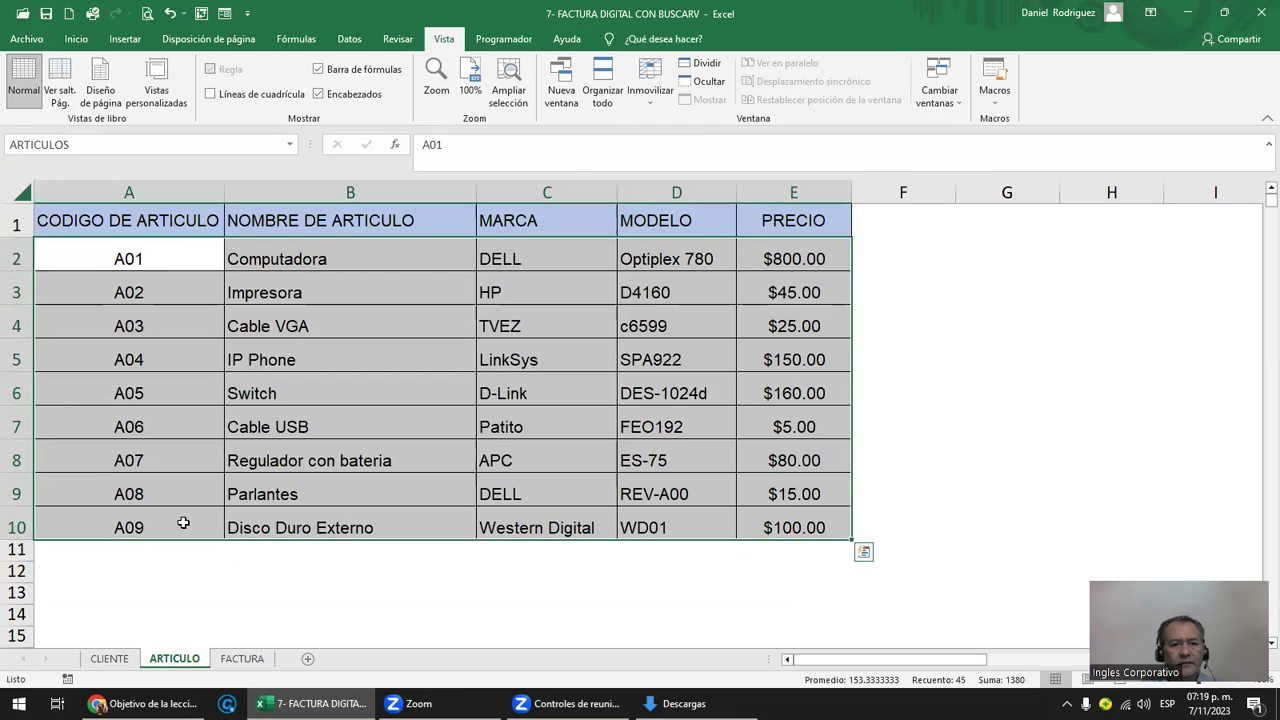
pyautogui.click(110, 658)
pyautogui.click(289, 144)
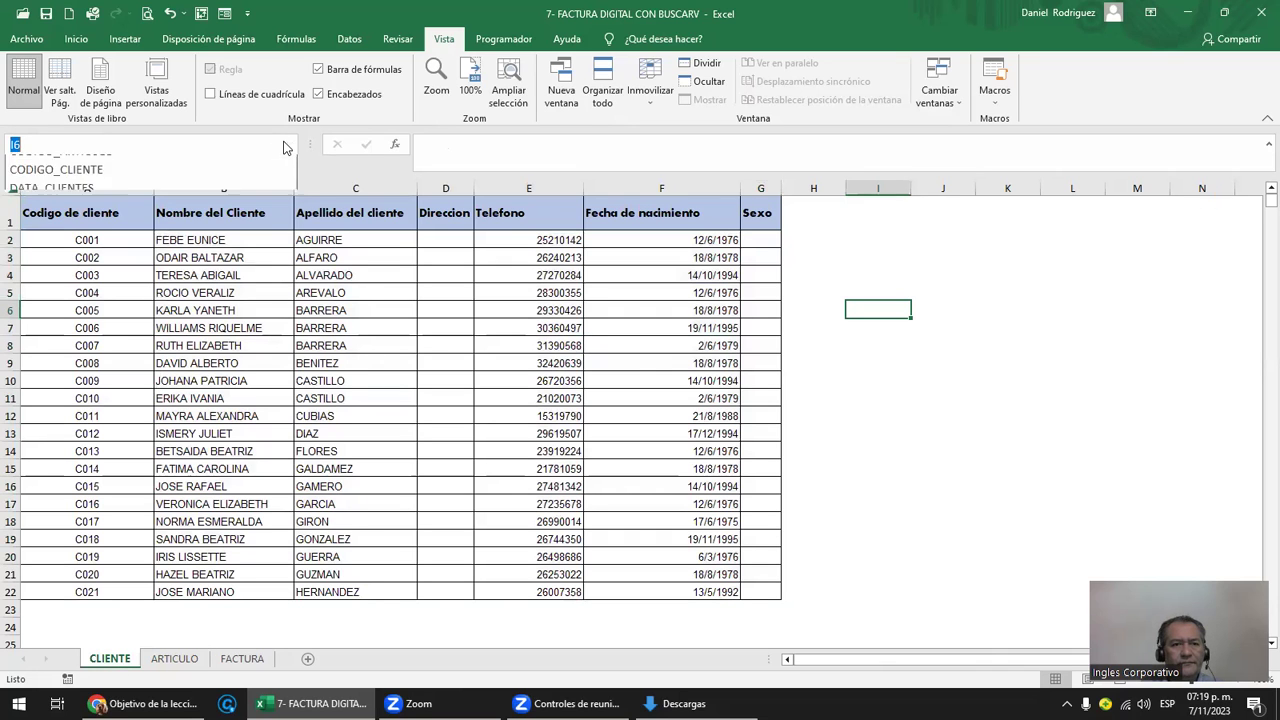
pyautogui.click(409, 273)
pyautogui.click(383, 256)
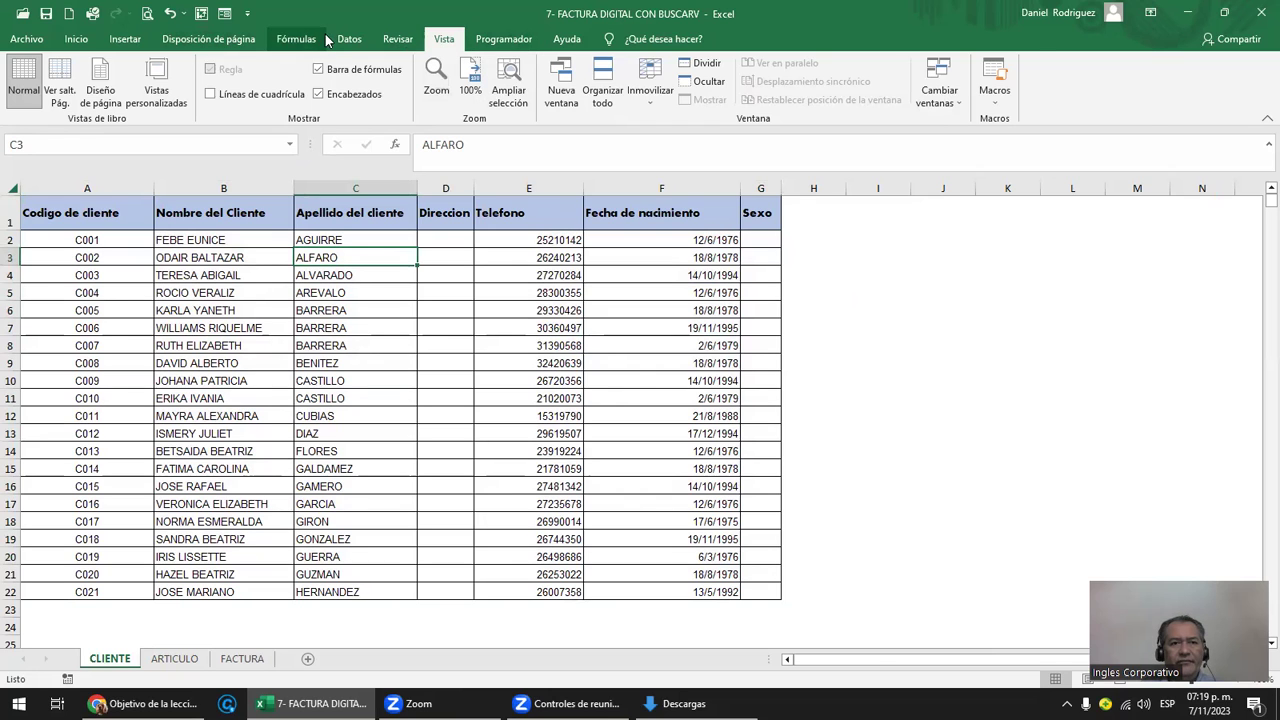
# - Delete ARTICULOS, CODIGO_ARTICULO, CODIGO_CLIENTE and DATA_CLIENTES in the Name Manager
pyautogui.click(296, 39)
pyautogui.click(575, 88)
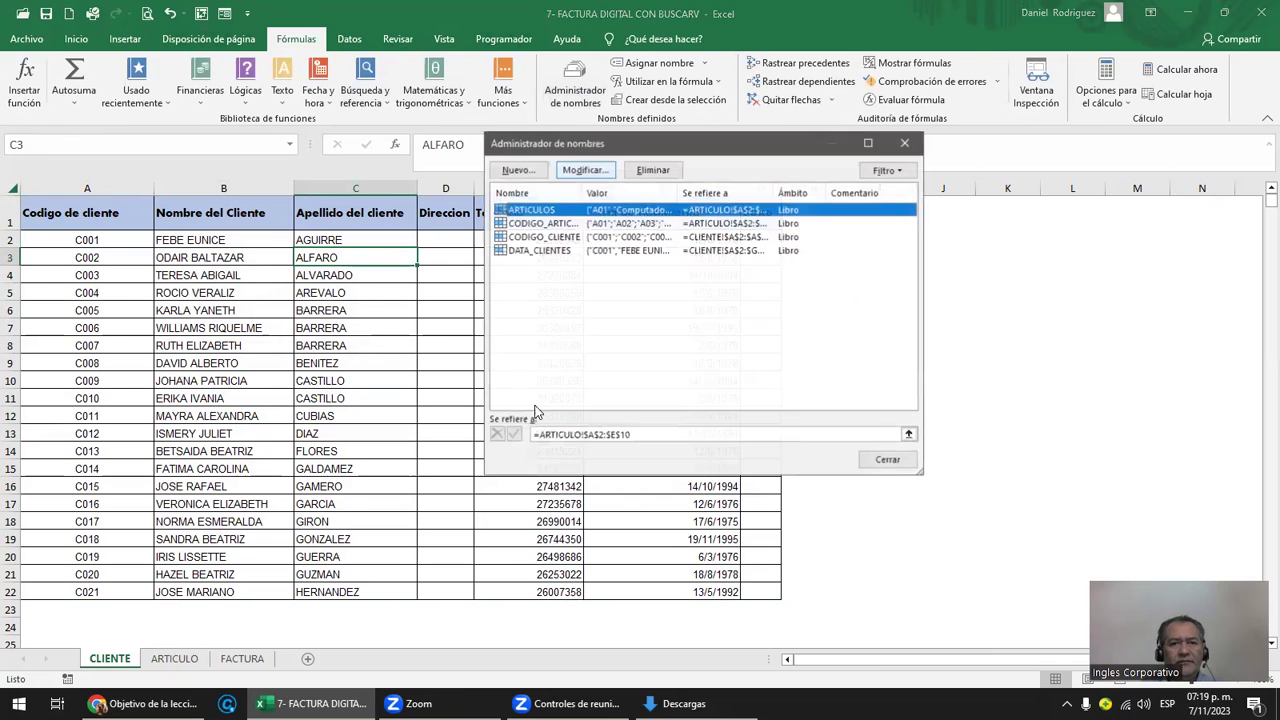
pyautogui.moveTo(580, 322); pyautogui.dragTo(505, 178)
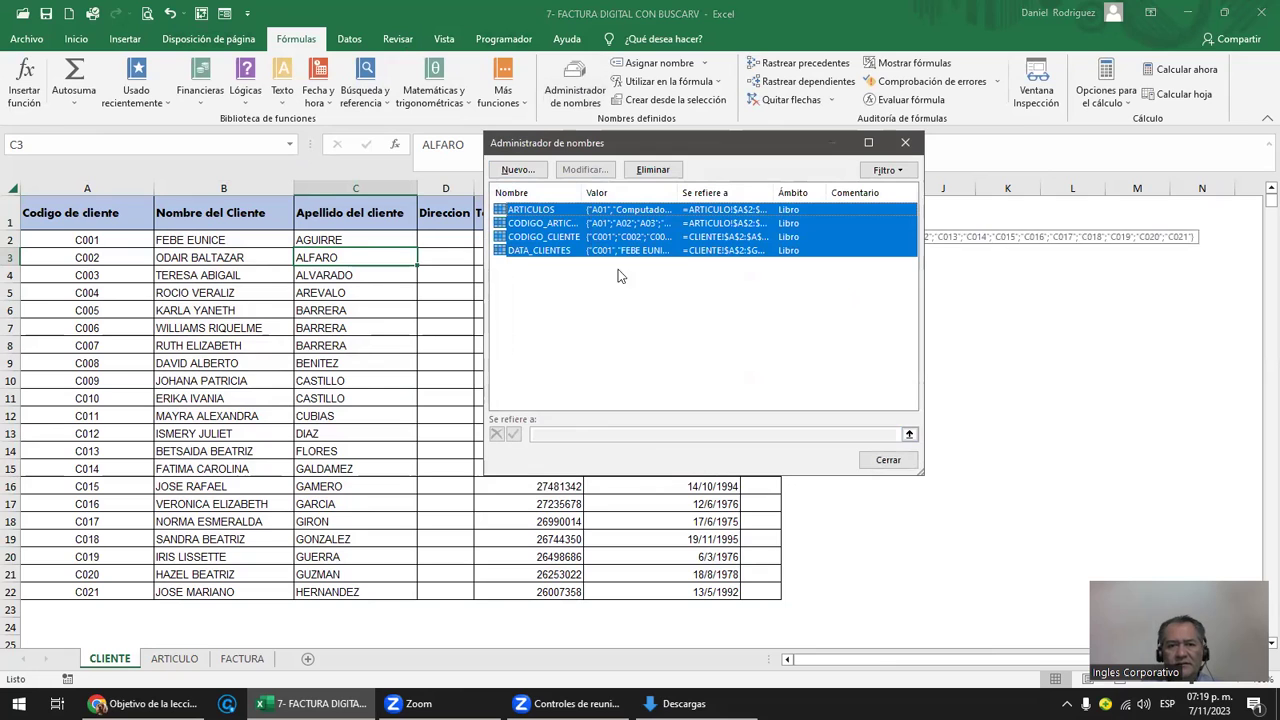
pyautogui.click(652, 169)
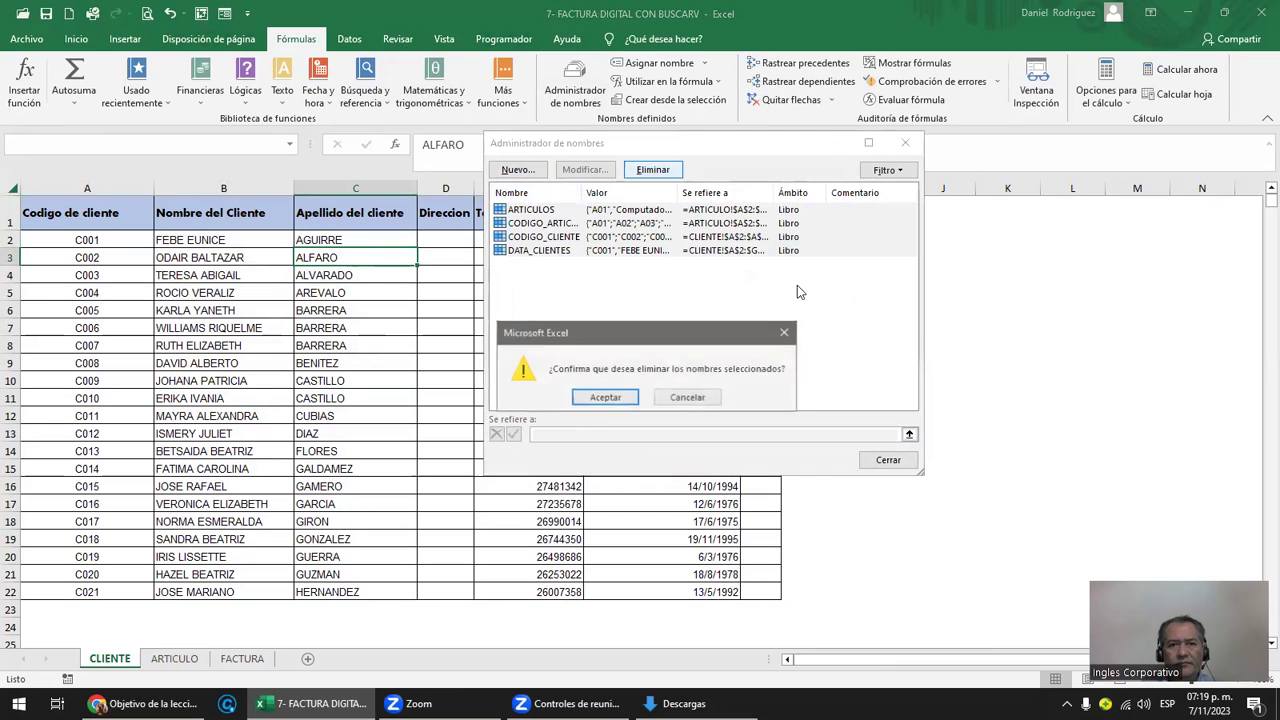
pyautogui.click(606, 397)
pyautogui.click(888, 460)
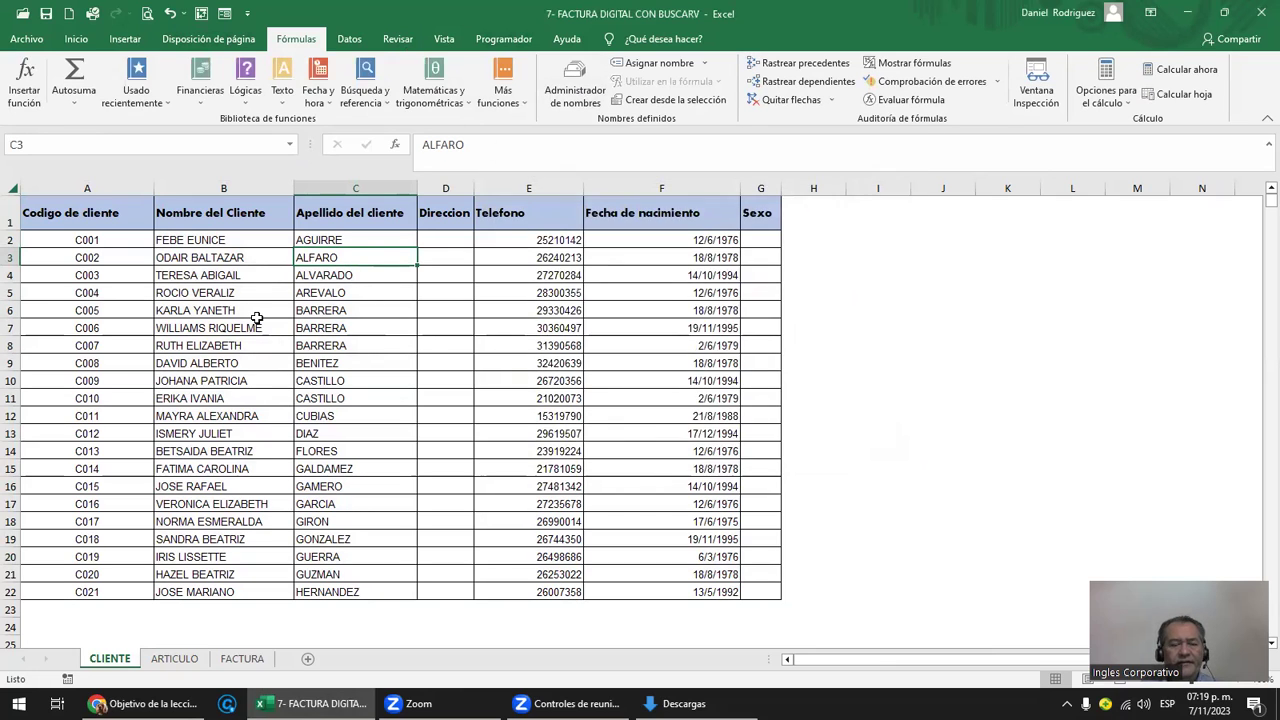
pyautogui.click(112, 240)
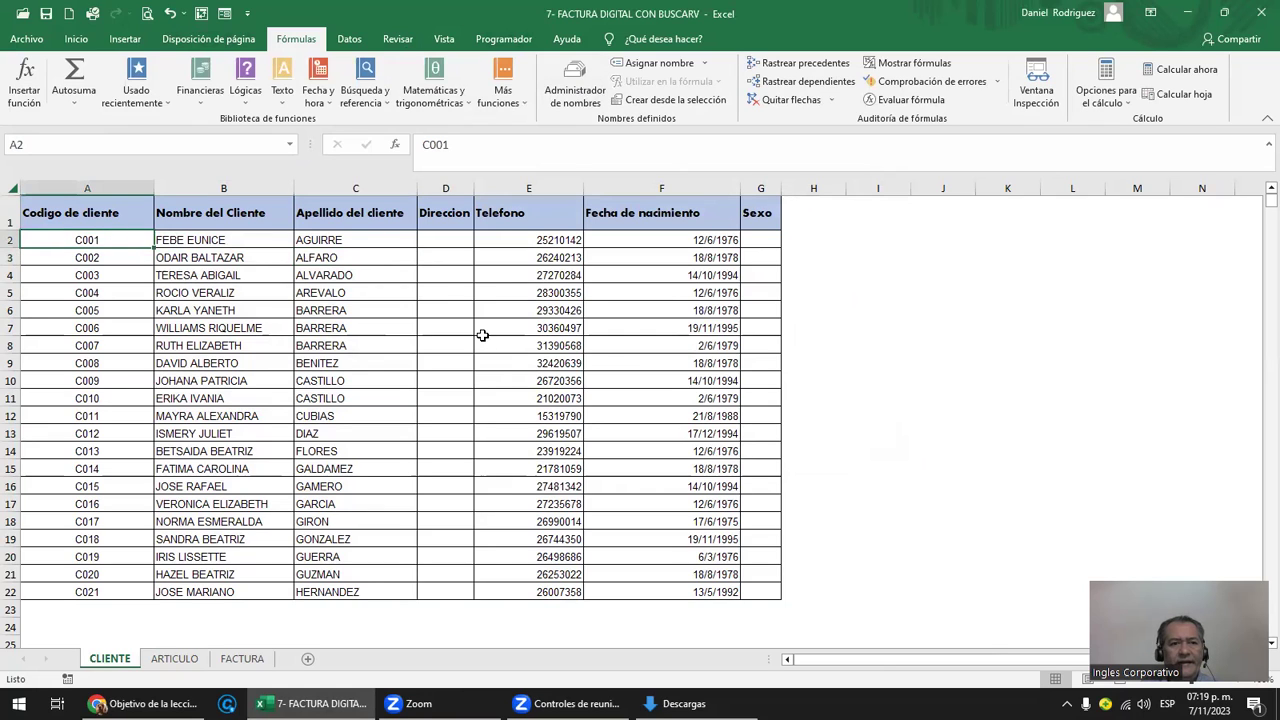
# - Name the client codes A2:A22 CODIGO_CLIENTE
pyautogui.hotkey('shift', 'Down')
pyautogui.hotkey('shift', 'Down')
pyautogui.hotkey('shift', 'Down')
pyautogui.hotkey('shift', 'Down')
pyautogui.hotkey('shift', 'Down')
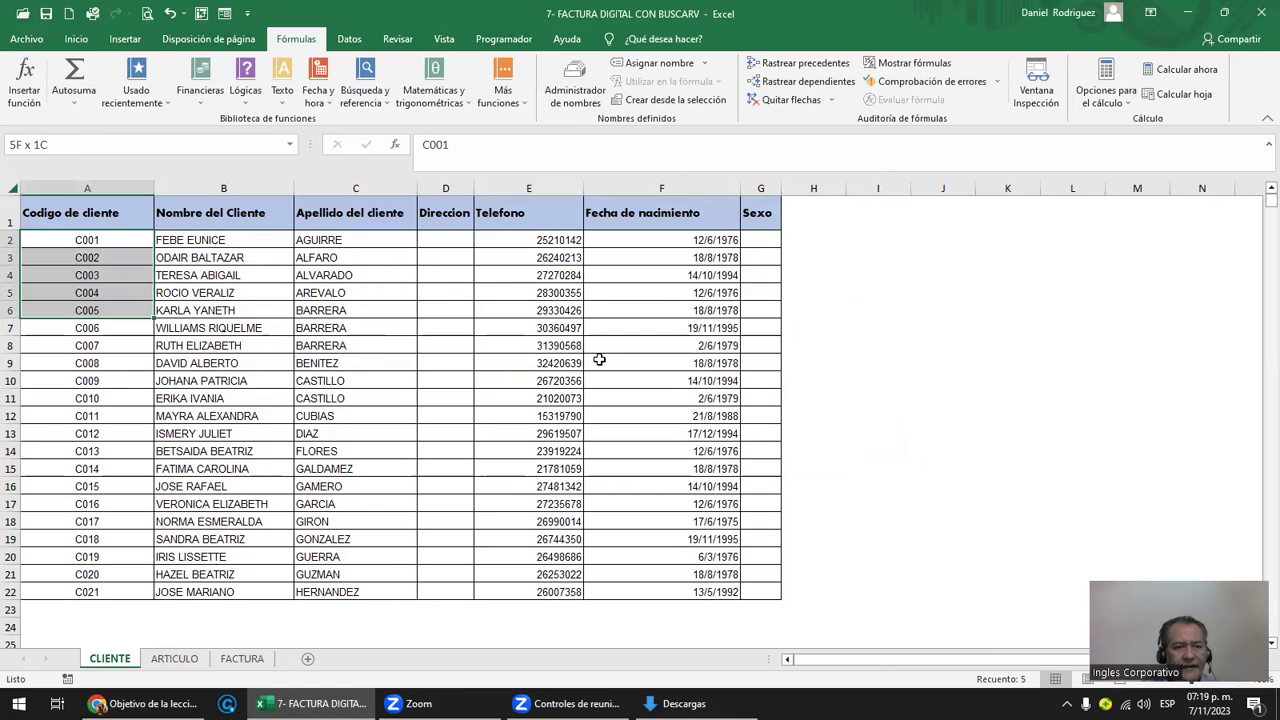
pyautogui.hotkey('shift', 'Down')
pyautogui.hotkey('shift', 'Down')
pyautogui.hotkey('shift', 'Down')
pyautogui.hotkey('shift', 'Down')
pyautogui.hotkey('shift', 'Down')
pyautogui.hotkey('shift', 'Down')
pyautogui.hotkey('shift', 'Down')
pyautogui.hotkey('shift', 'Down')
pyautogui.hotkey('shift', 'Down')
pyautogui.hotkey('shift', 'Down')
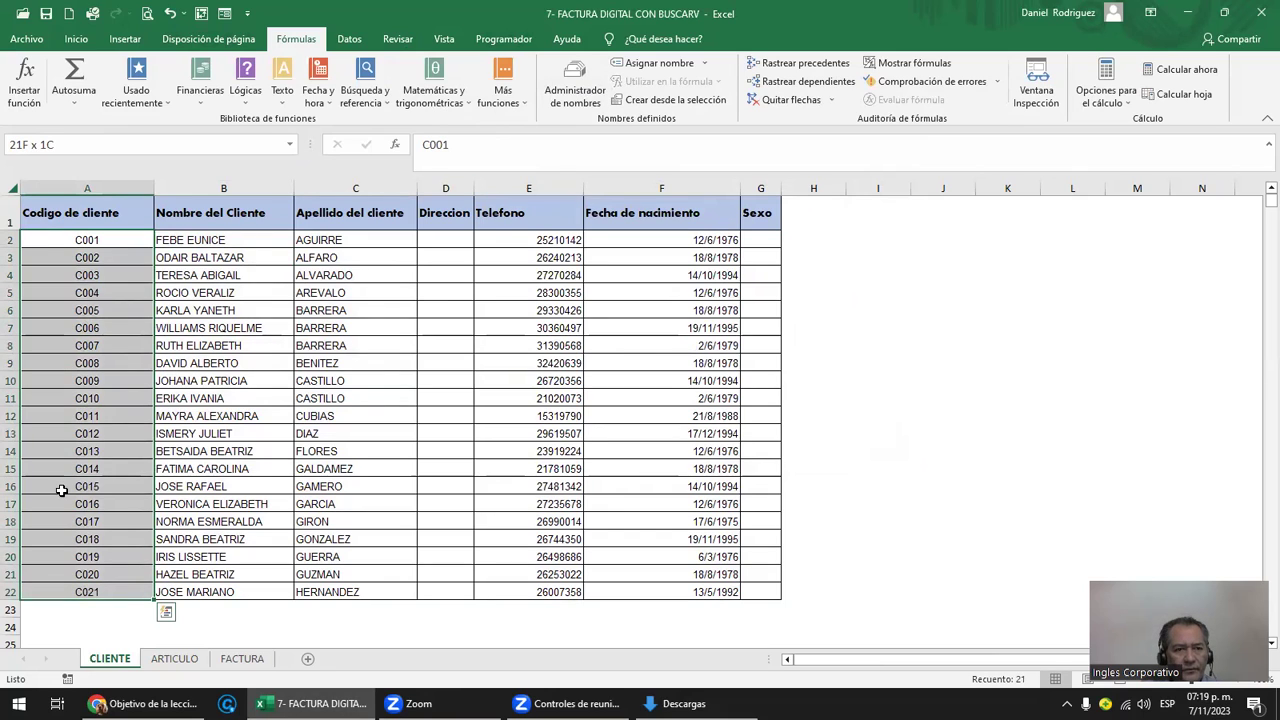
pyautogui.click(73, 144)
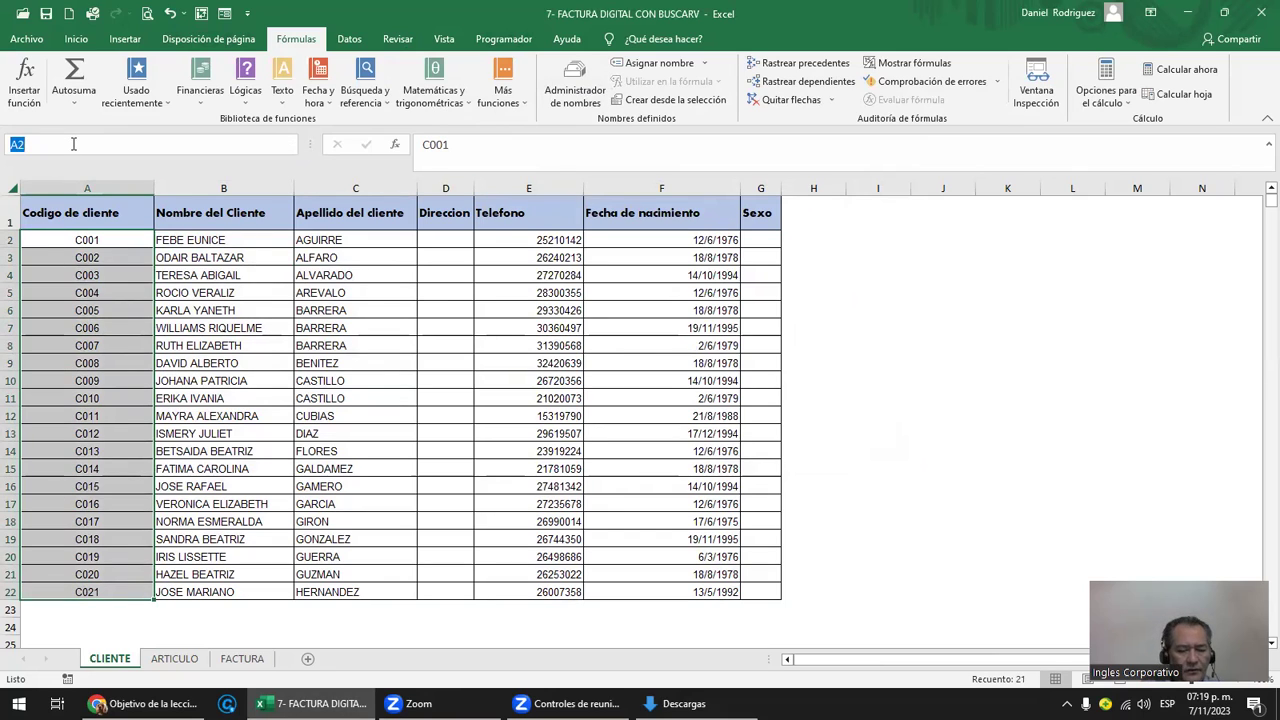
pyautogui.write('CODIGO')
pyautogui.write('_CLIENTES')
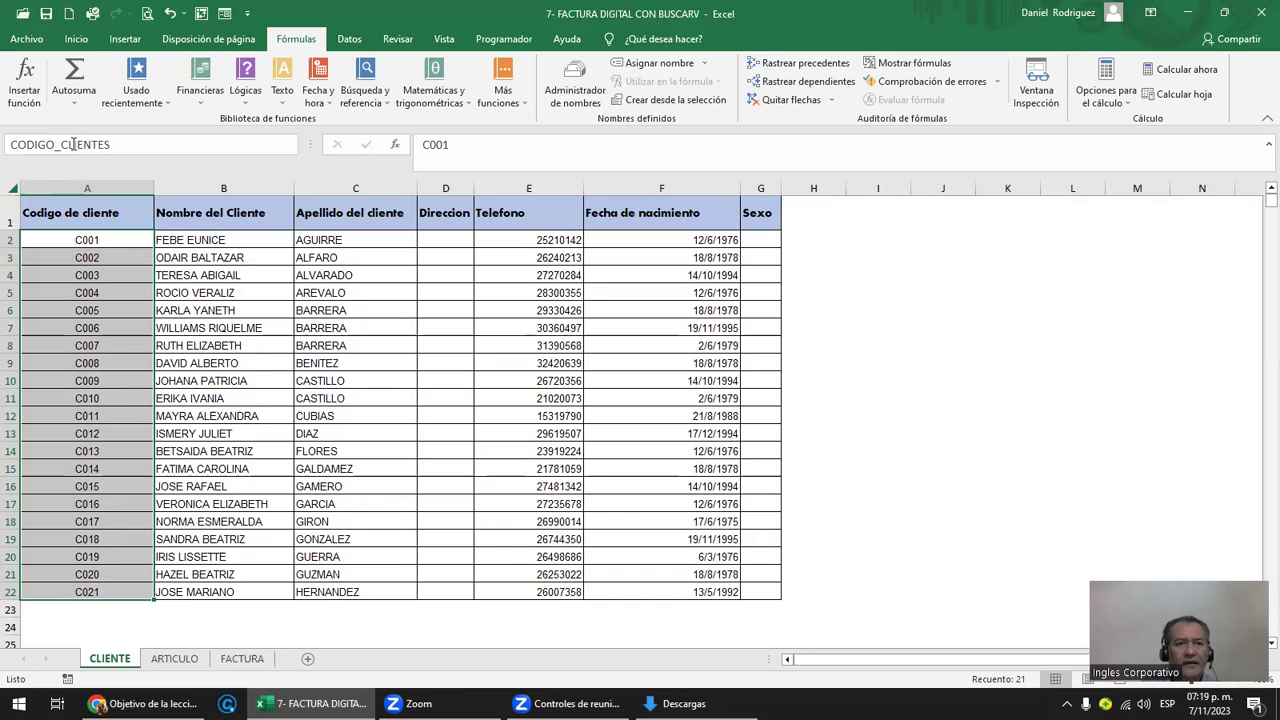
pyautogui.press('BackSpace')
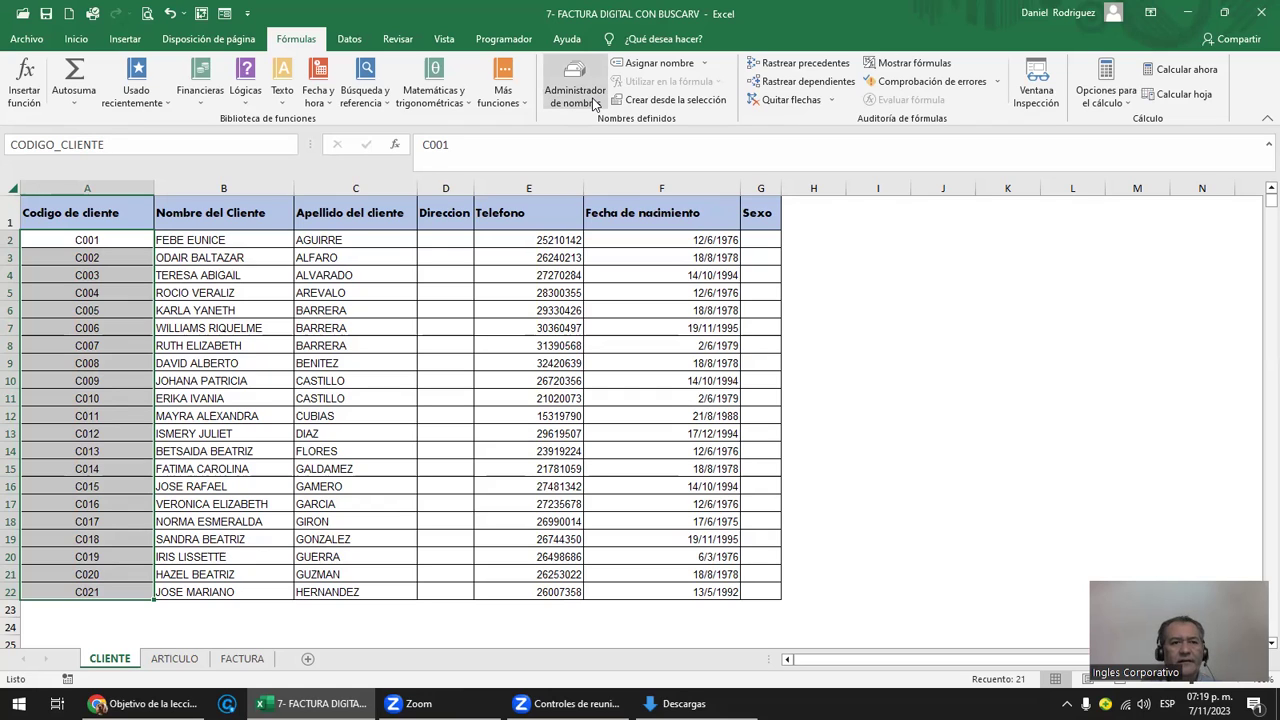
pyautogui.press('Return')
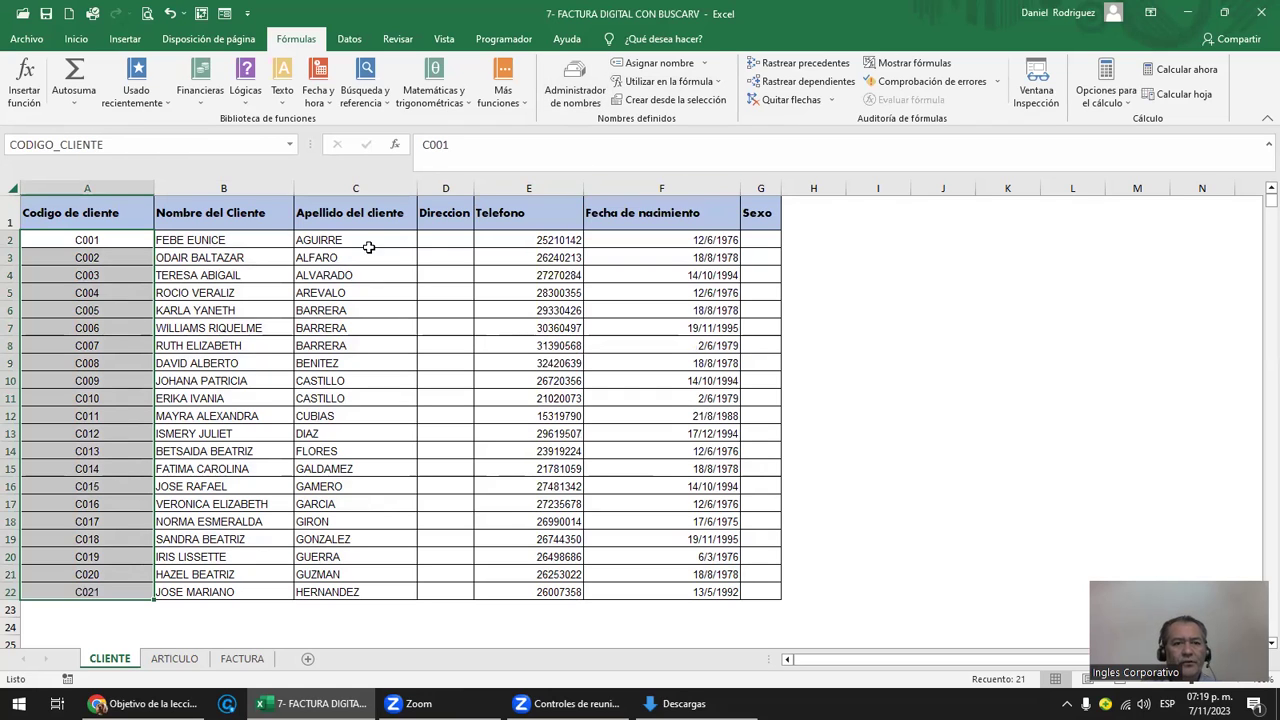
# - Name the client data A2:G22 CLIENTES
pyautogui.click(203, 247)
pyautogui.moveTo(66, 237)
pyautogui.mouseDown()
pyautogui.moveTo(446, 263)
pyautogui.moveTo(752, 594)
pyautogui.mouseUp()
pyautogui.click(30, 145)
pyautogui.write('CLI')
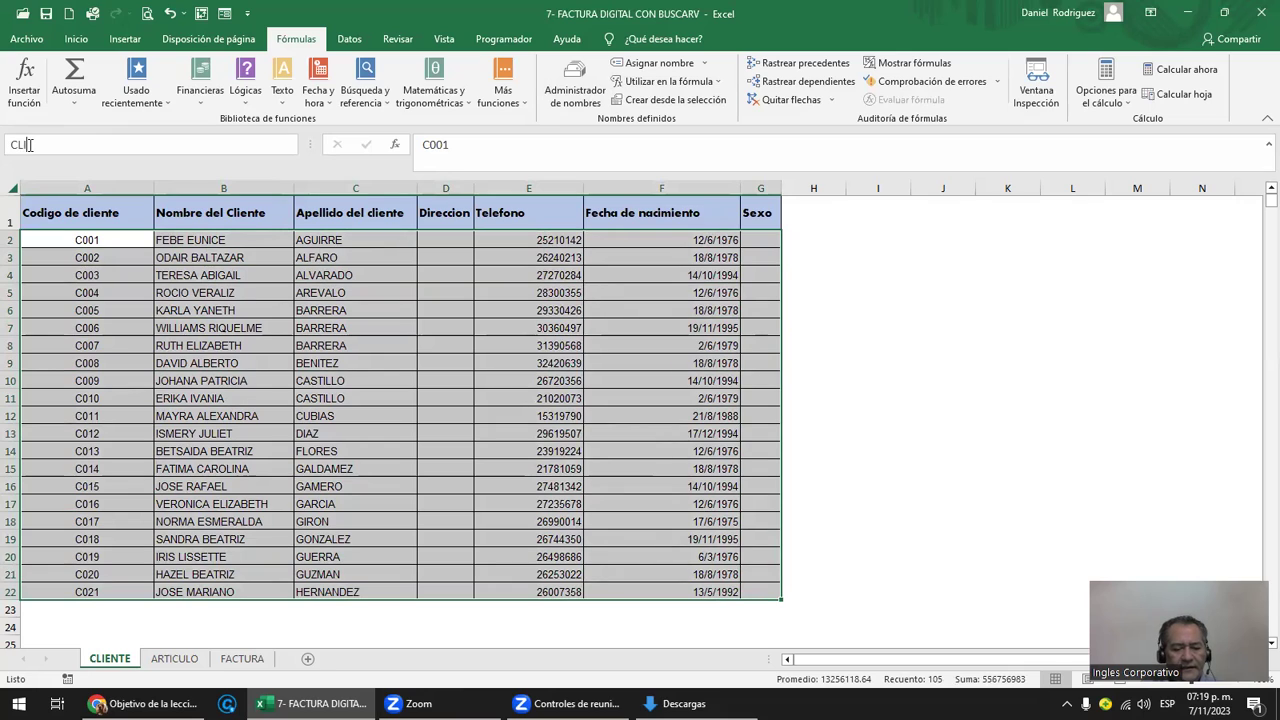
pyautogui.write('ENTES')
pyautogui.press('Return')
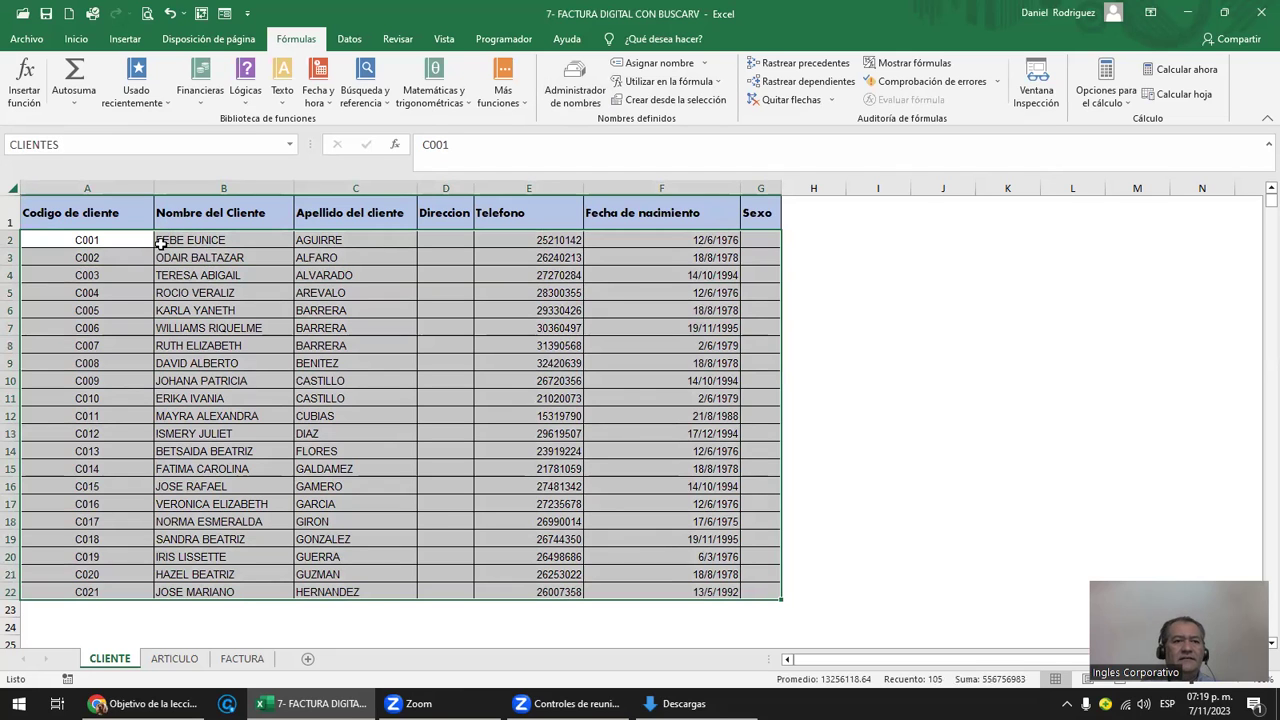
# - Verify the CLIENTES and CODIGO_CLIENTE ranges from the Name Box list
pyautogui.click(886, 289)
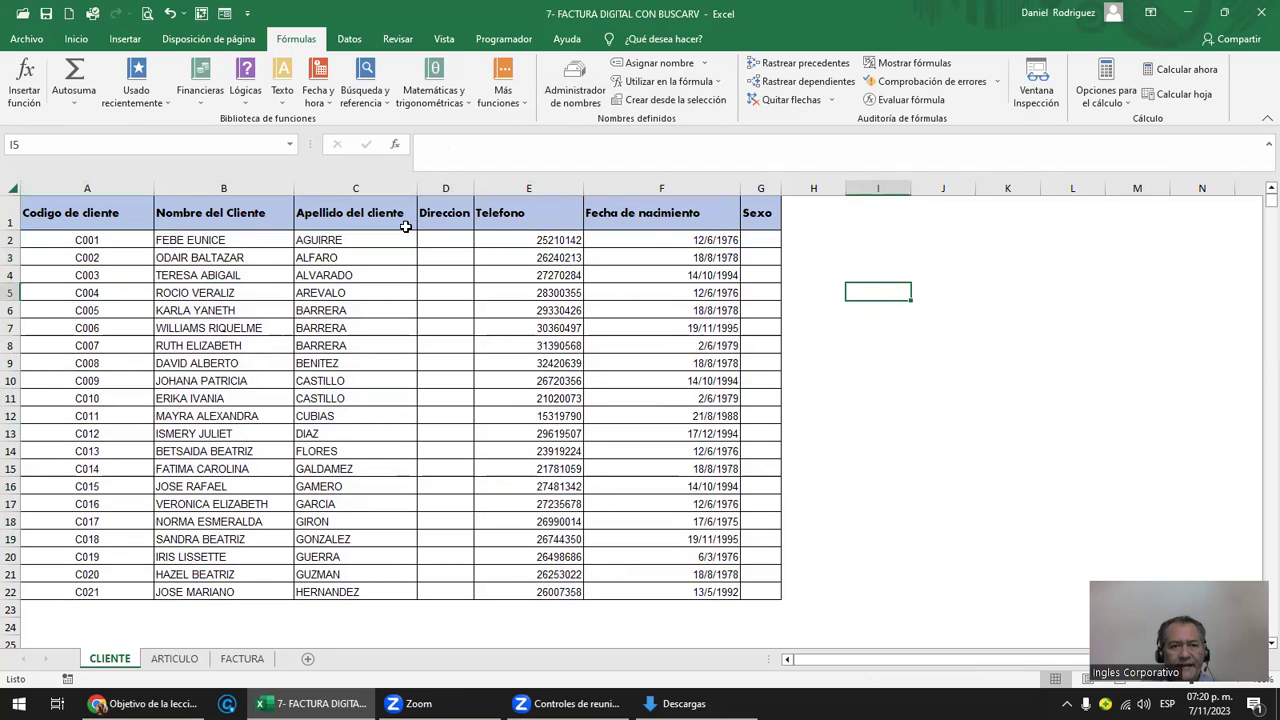
pyautogui.click(290, 146)
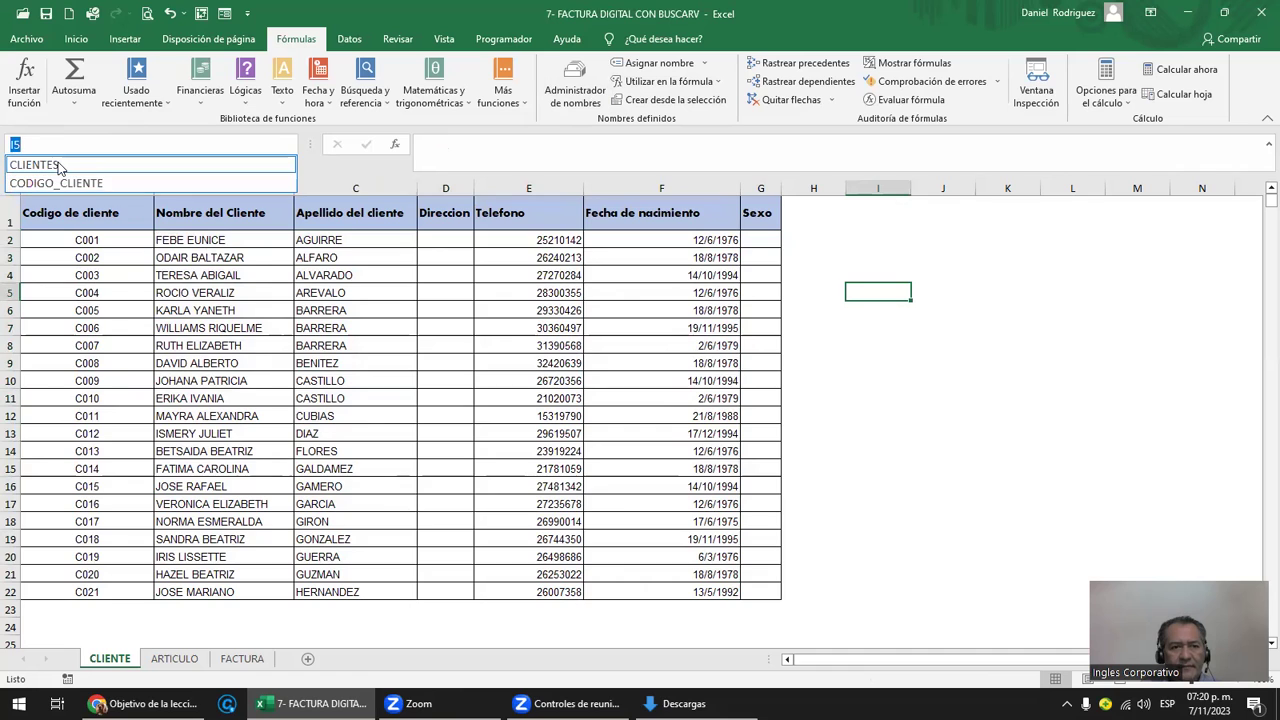
pyautogui.click(58, 162)
pyautogui.click(289, 146)
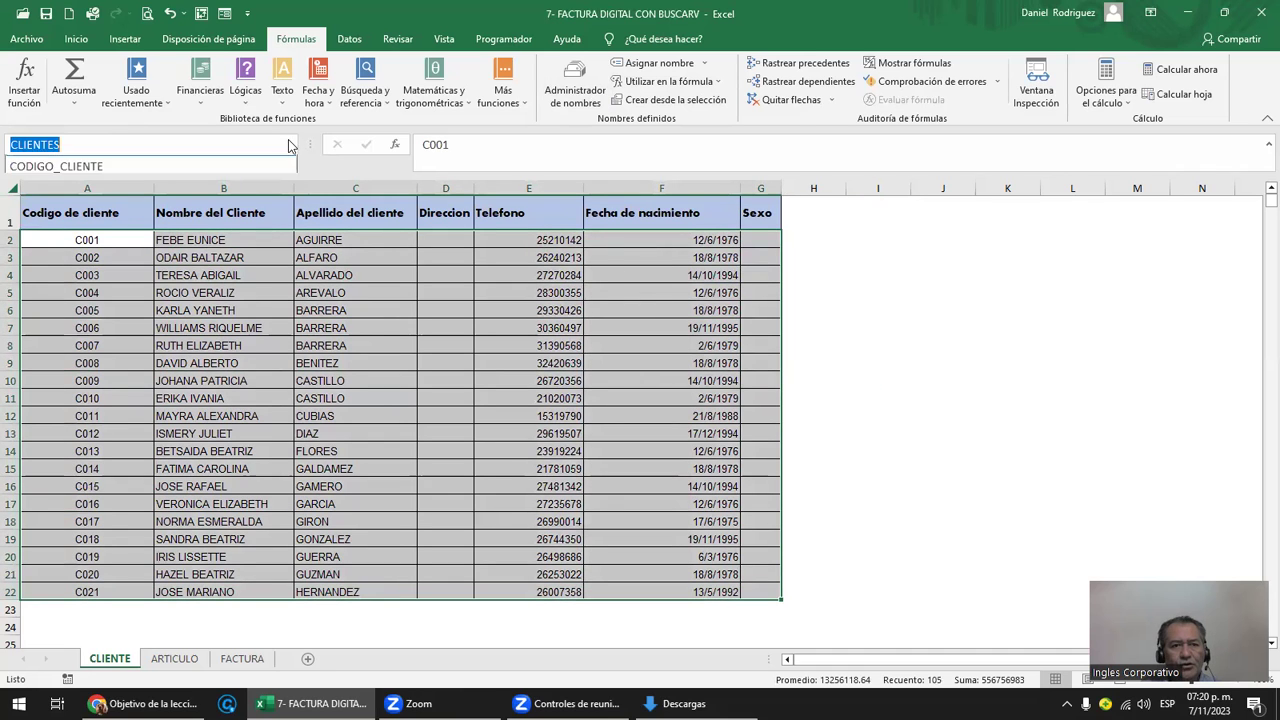
pyautogui.click(93, 183)
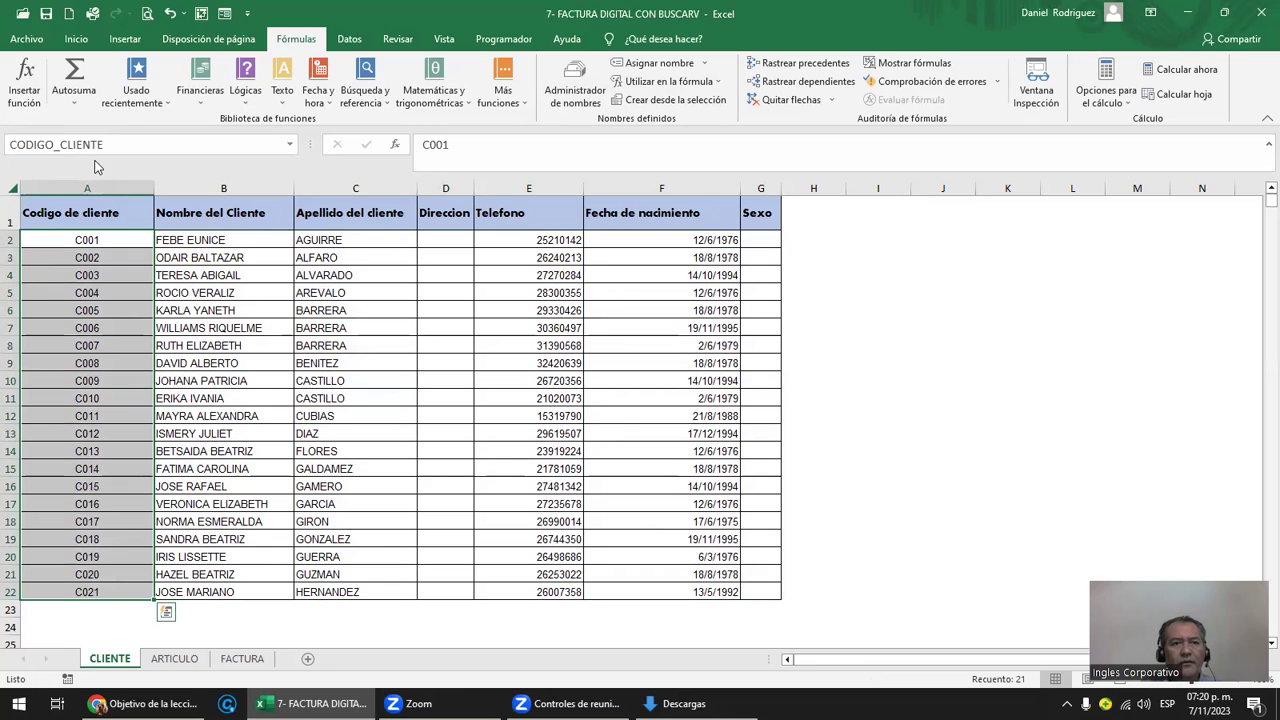
pyautogui.click(932, 314)
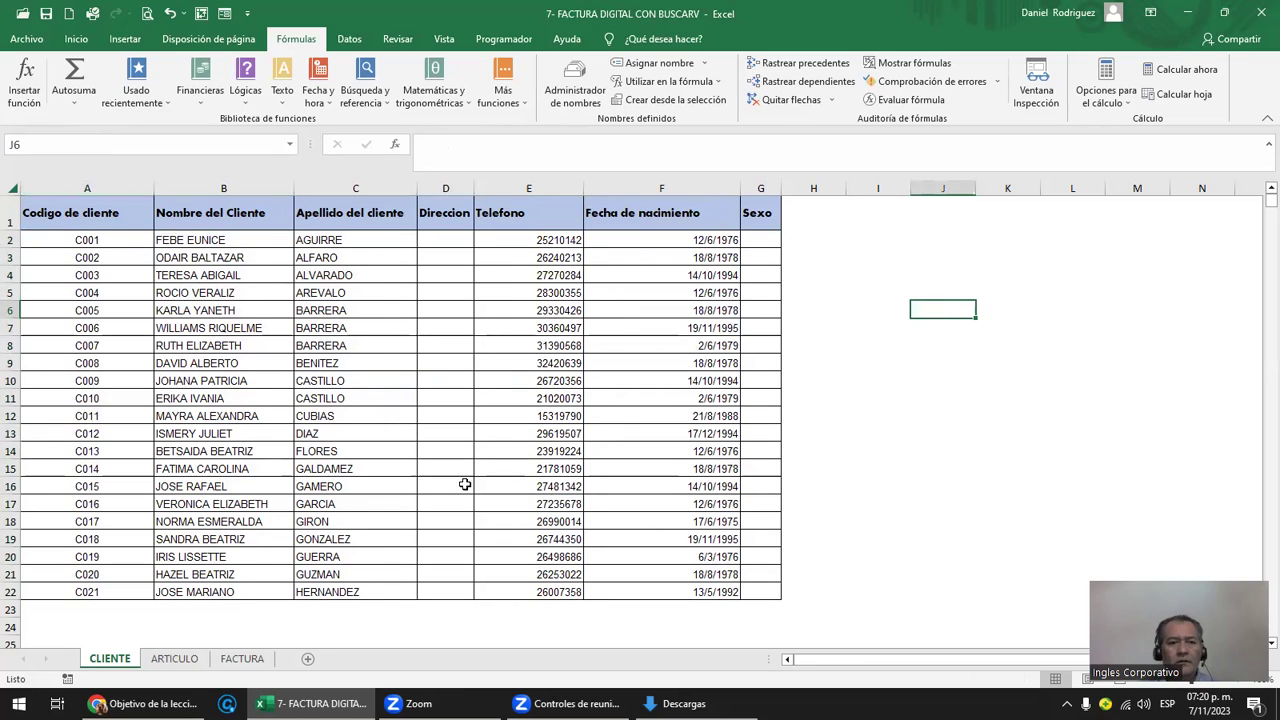
# - On the ARTICULO sheet, name the product table ARTICULO
pyautogui.click(174, 658)
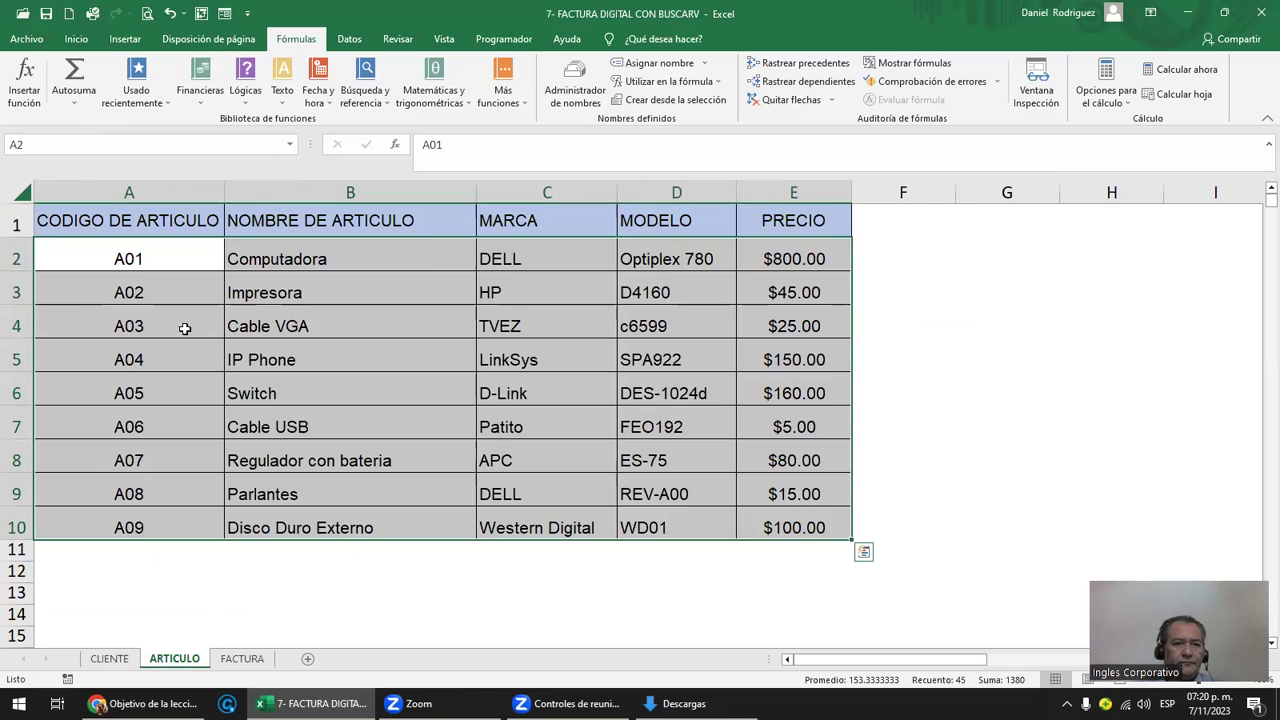
pyautogui.click(145, 262)
pyautogui.click(287, 147)
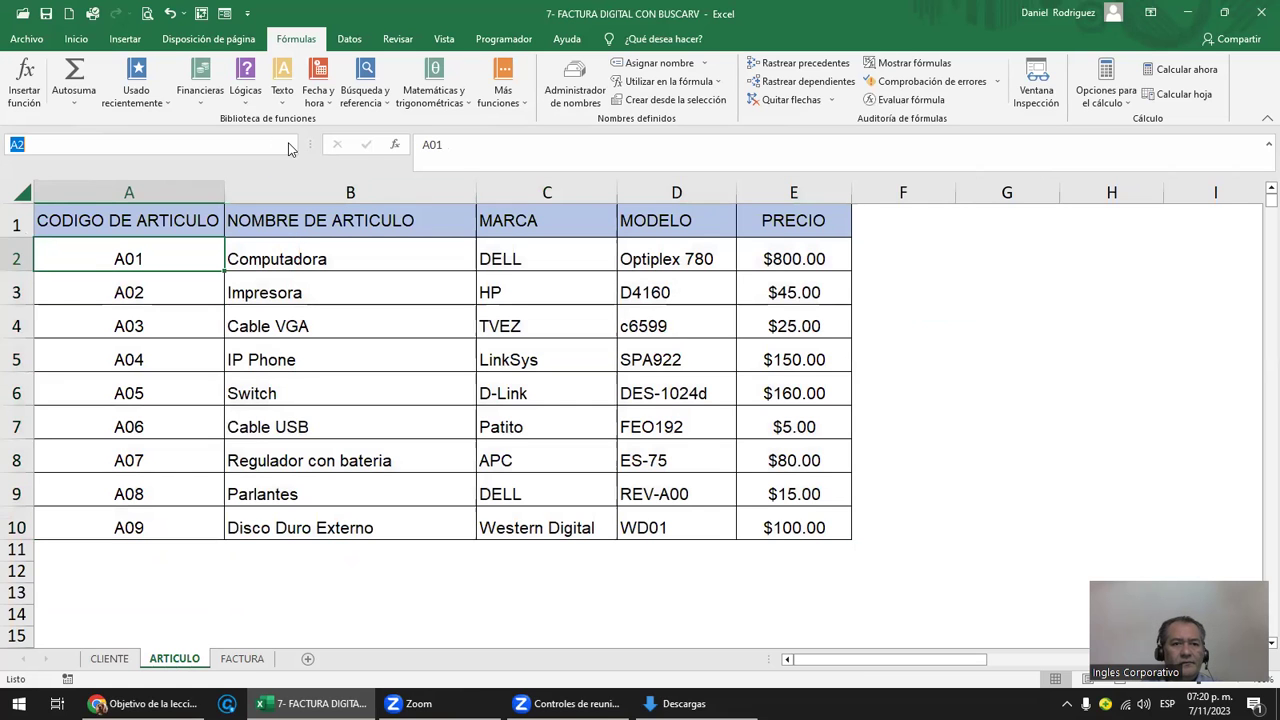
pyautogui.click(288, 148)
pyautogui.click(118, 268)
pyautogui.moveTo(143, 252)
pyautogui.mouseDown()
pyautogui.moveTo(763, 473)
pyautogui.moveTo(783, 530)
pyautogui.mouseUp()
pyautogui.click(72, 147)
pyautogui.write('A')
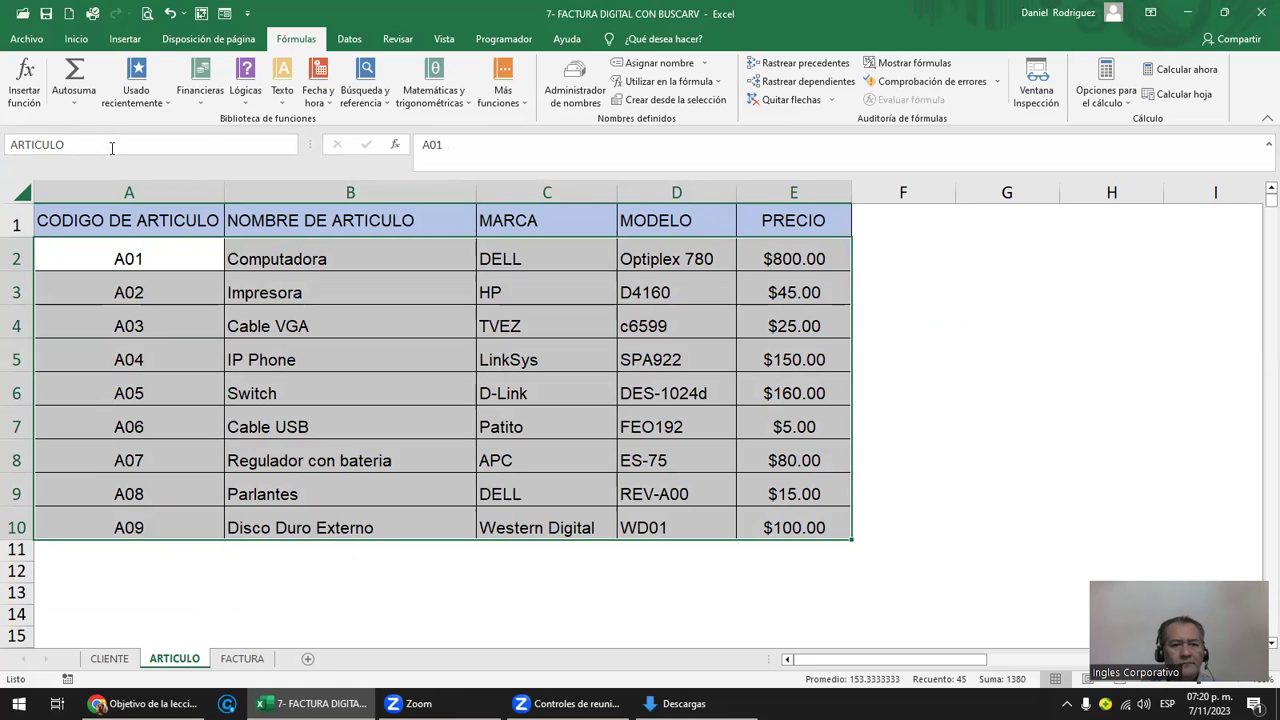
pyautogui.press('Return')
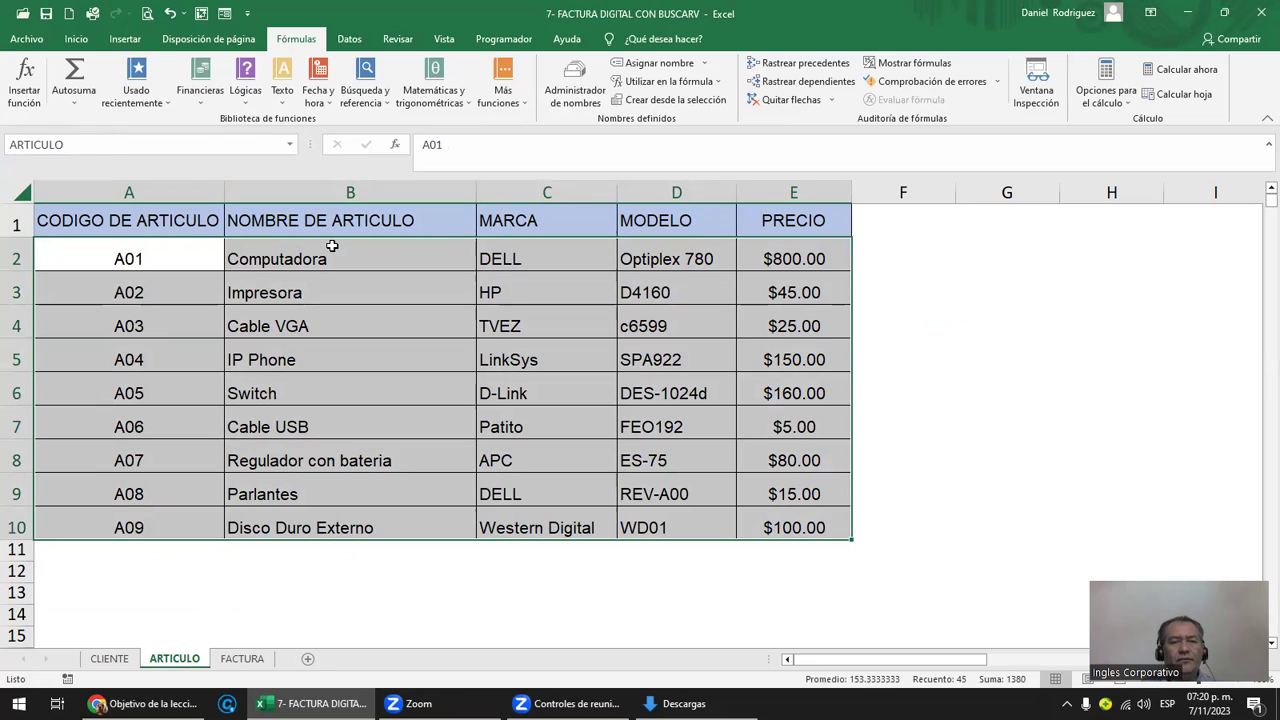
# - Name the product codes A2:A10 CODIGO_ARTICULO
pyautogui.click(298, 265)
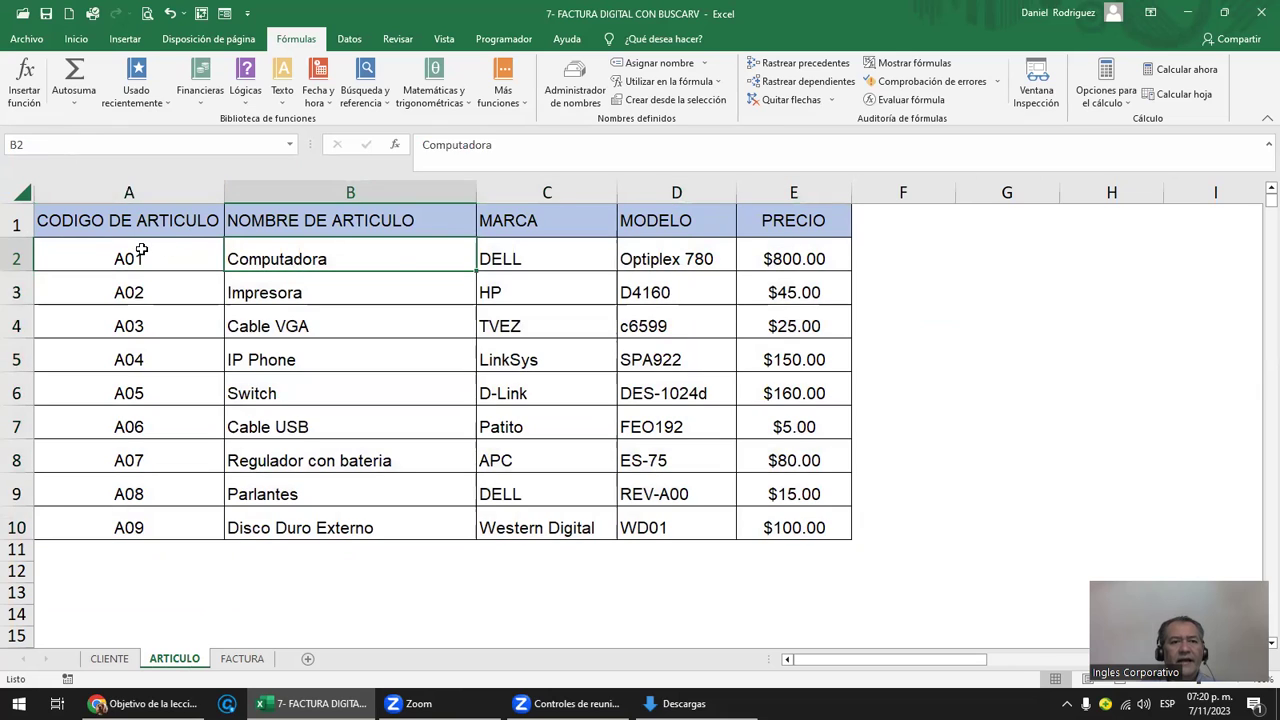
pyautogui.moveTo(142, 251); pyautogui.dragTo(137, 520)
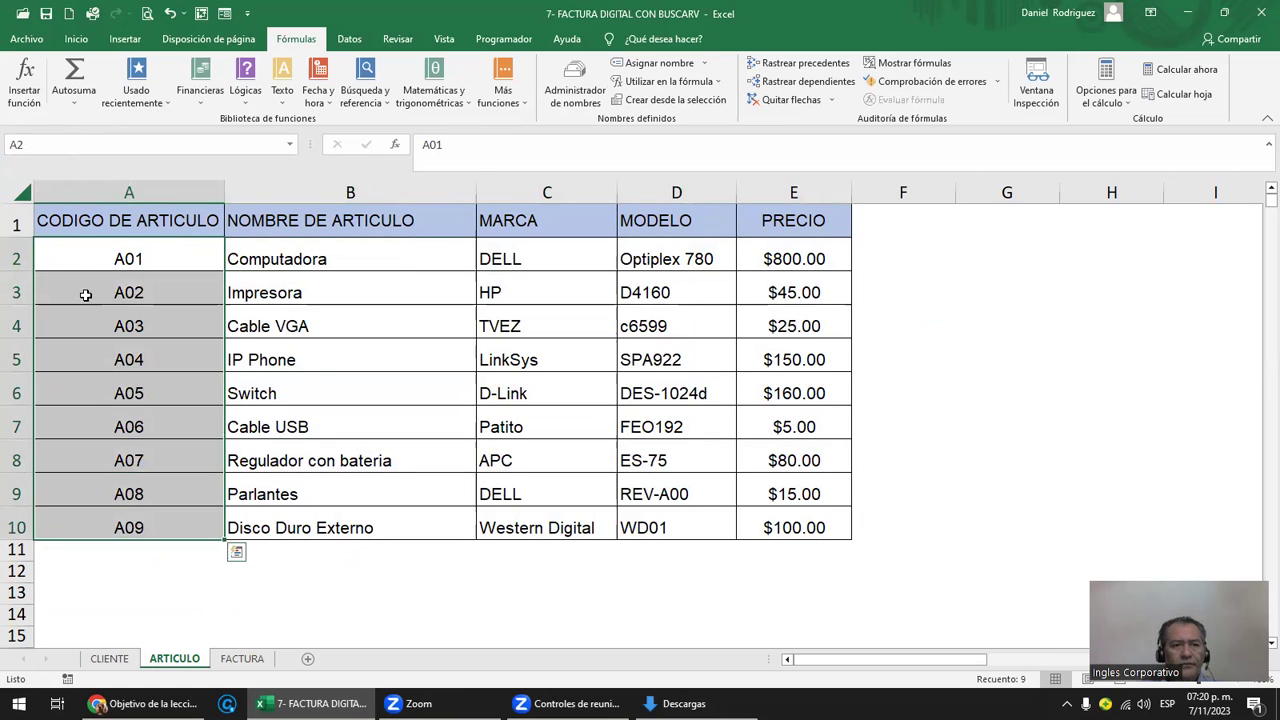
pyautogui.click(36, 145)
pyautogui.write('CODIGO_ARTICULO')
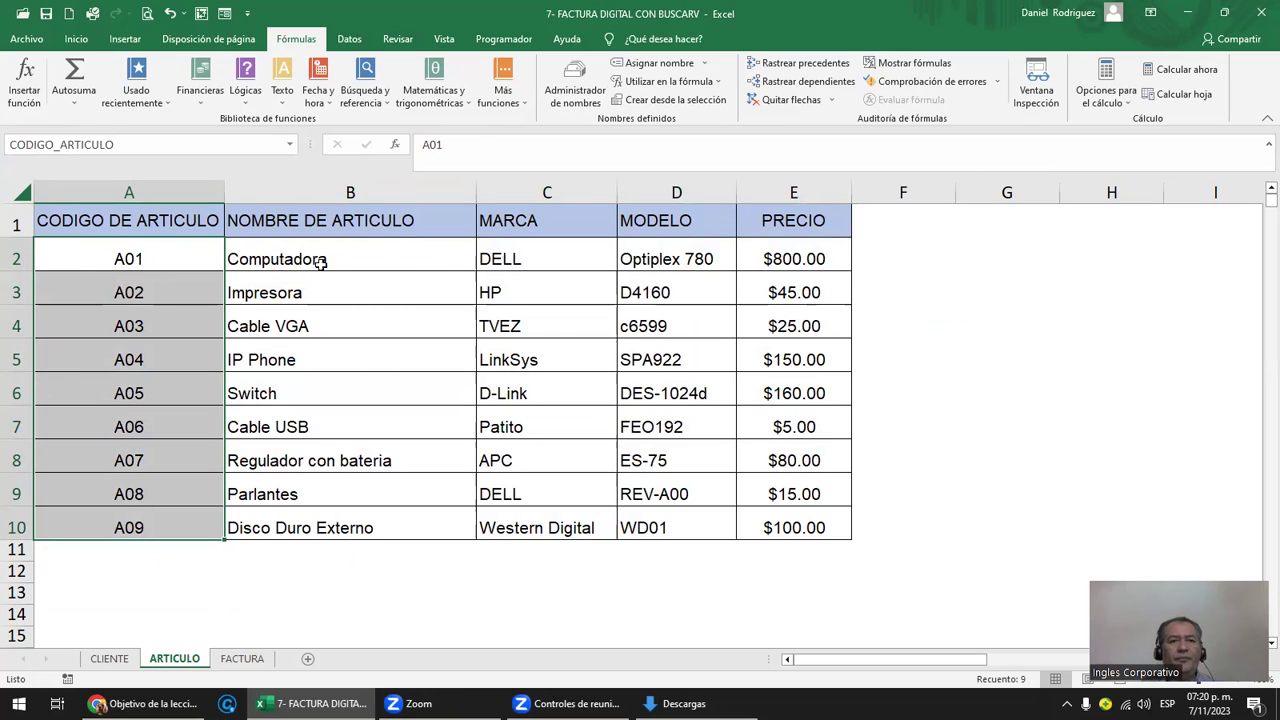
pyautogui.click(322, 264)
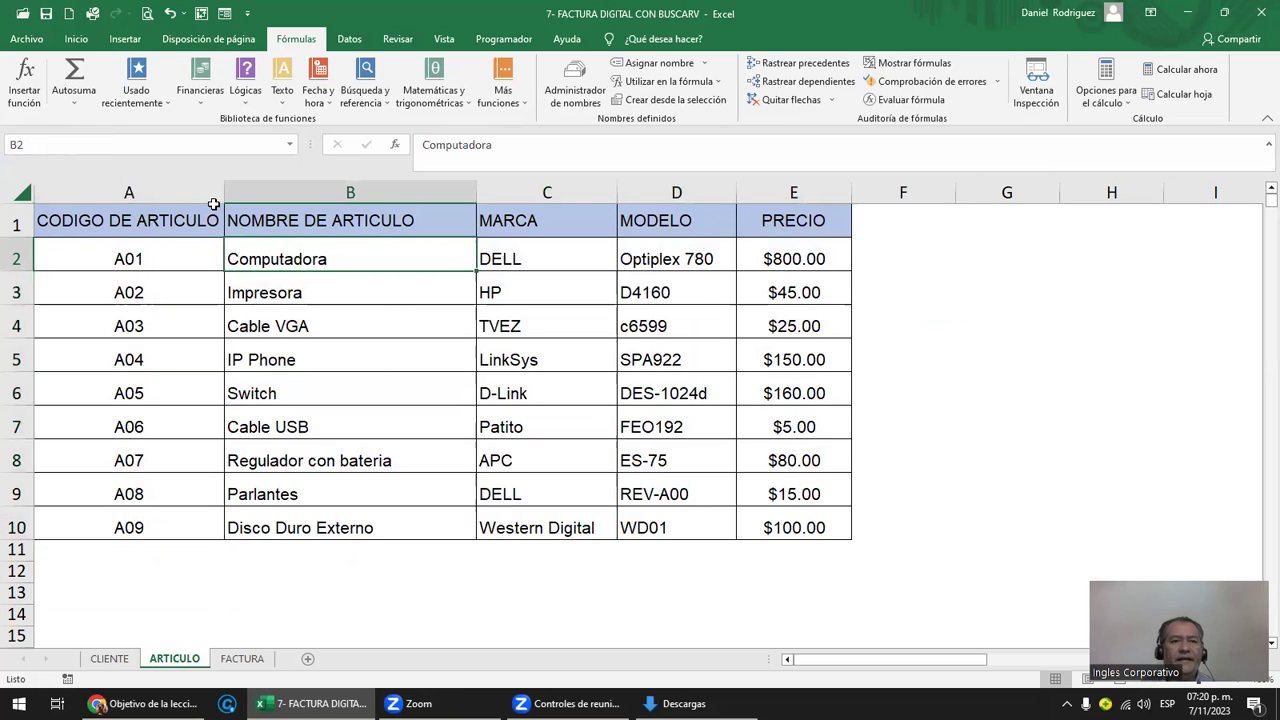
# - Verify the ARTICULO and CODIGO_ARTICULO ranges from the Name Box list
pyautogui.click(289, 145)
pyautogui.click(65, 166)
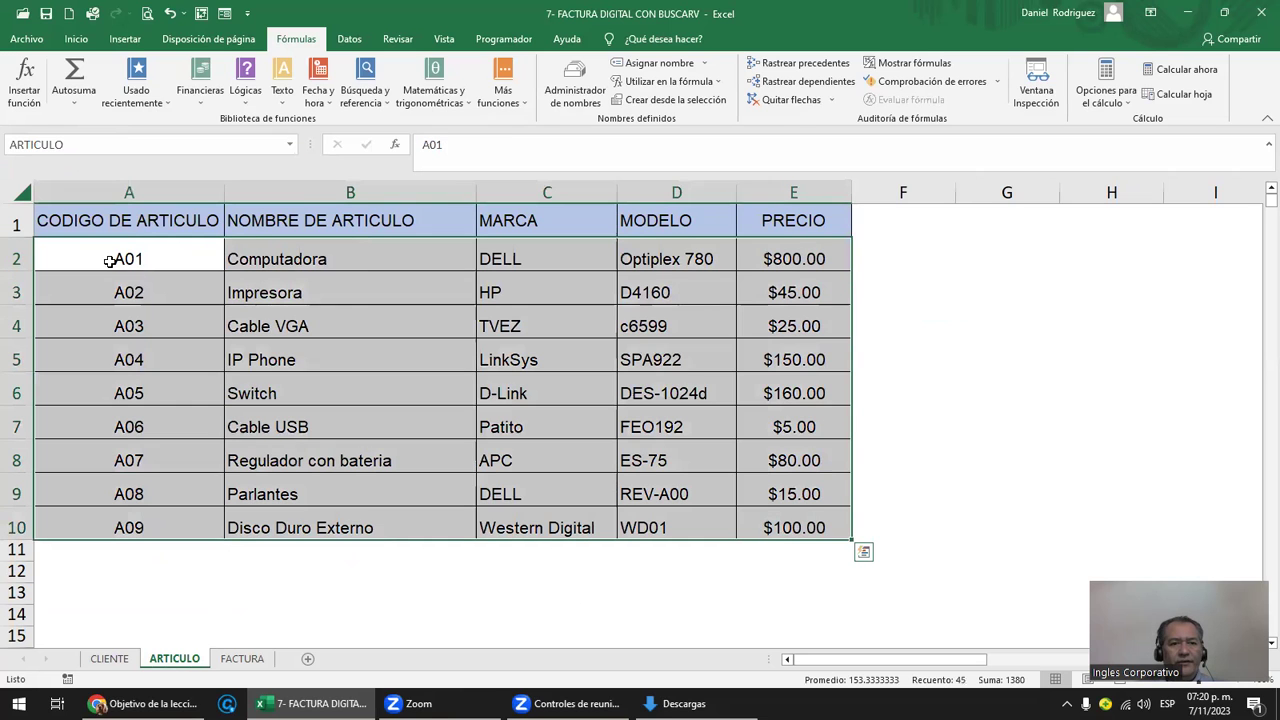
pyautogui.click(291, 150)
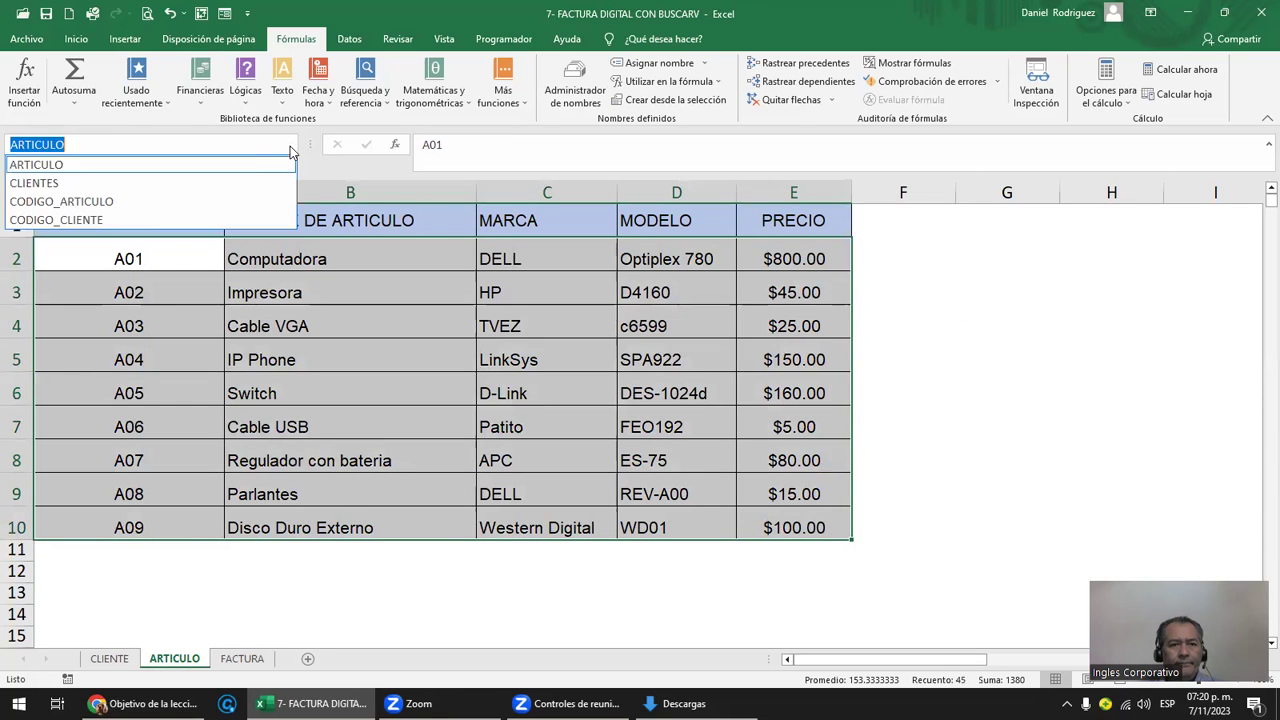
pyautogui.click(82, 203)
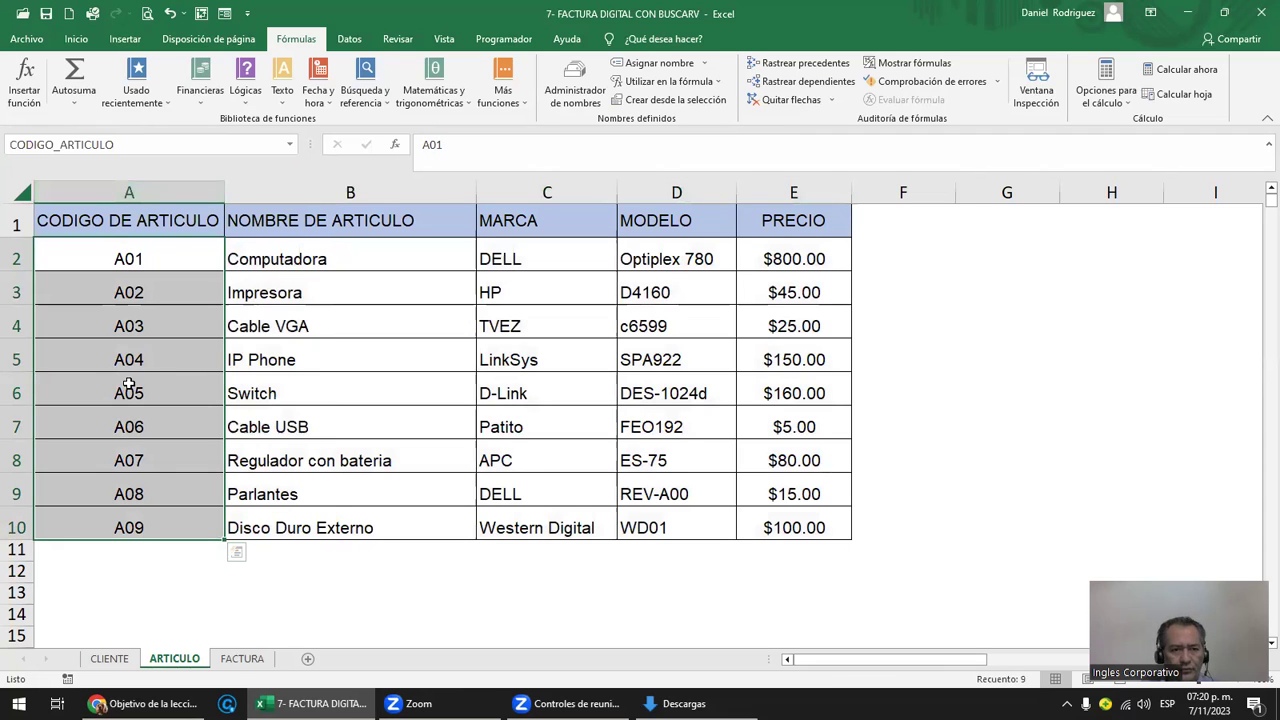
pyautogui.click(134, 591)
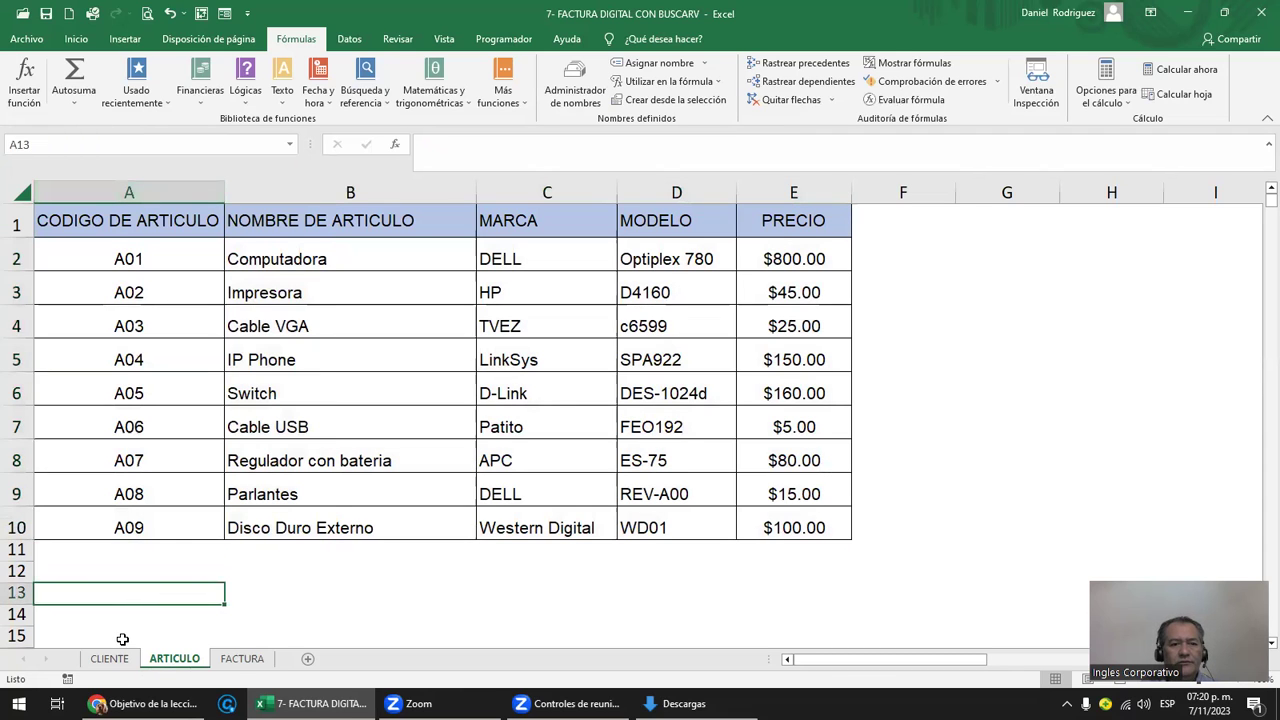
# - Check the CODIGO_CLIENTE and CLIENTES ranges, then go to the FACTURA sheet
pyautogui.click(285, 147)
pyautogui.click(289, 147)
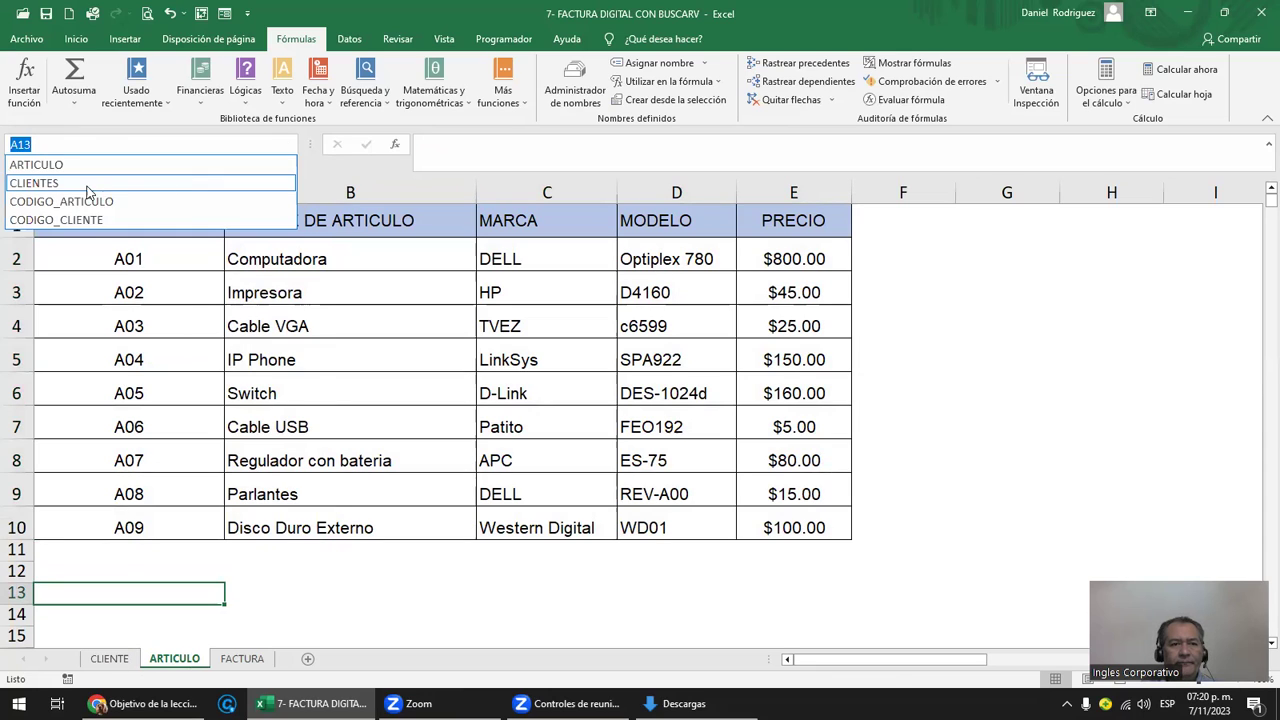
pyautogui.click(85, 220)
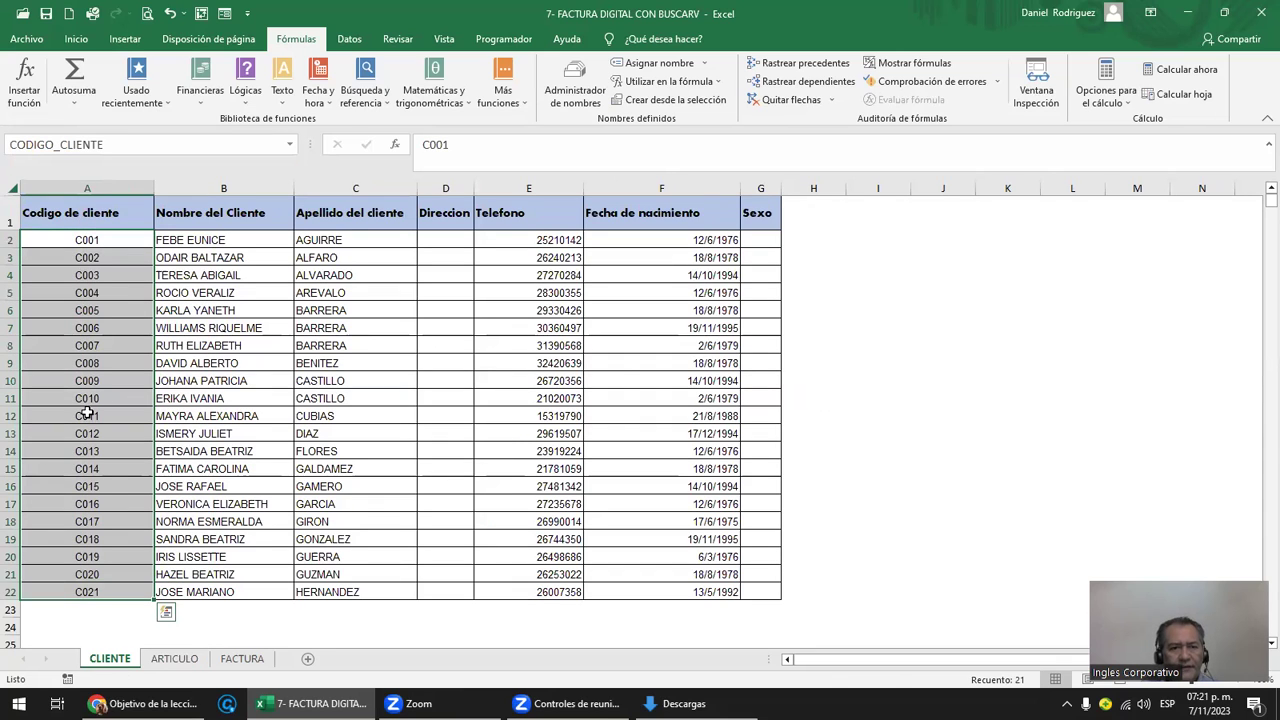
pyautogui.click(289, 145)
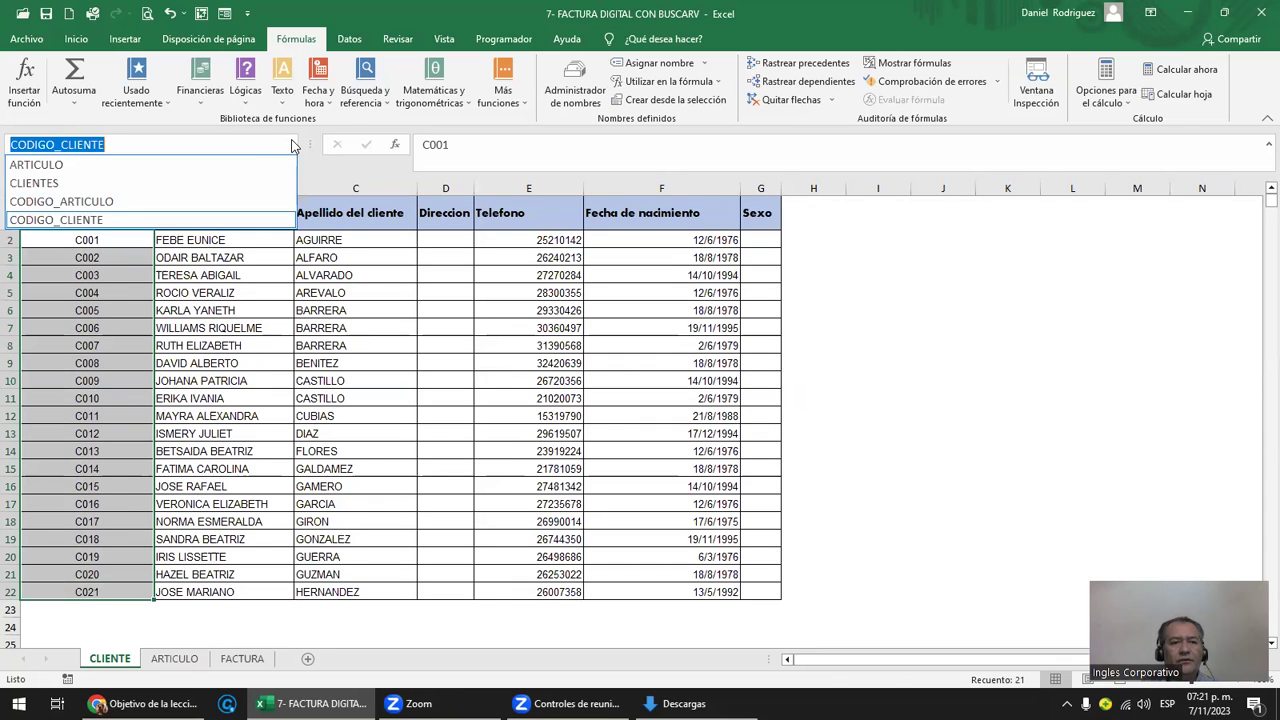
pyautogui.click(52, 184)
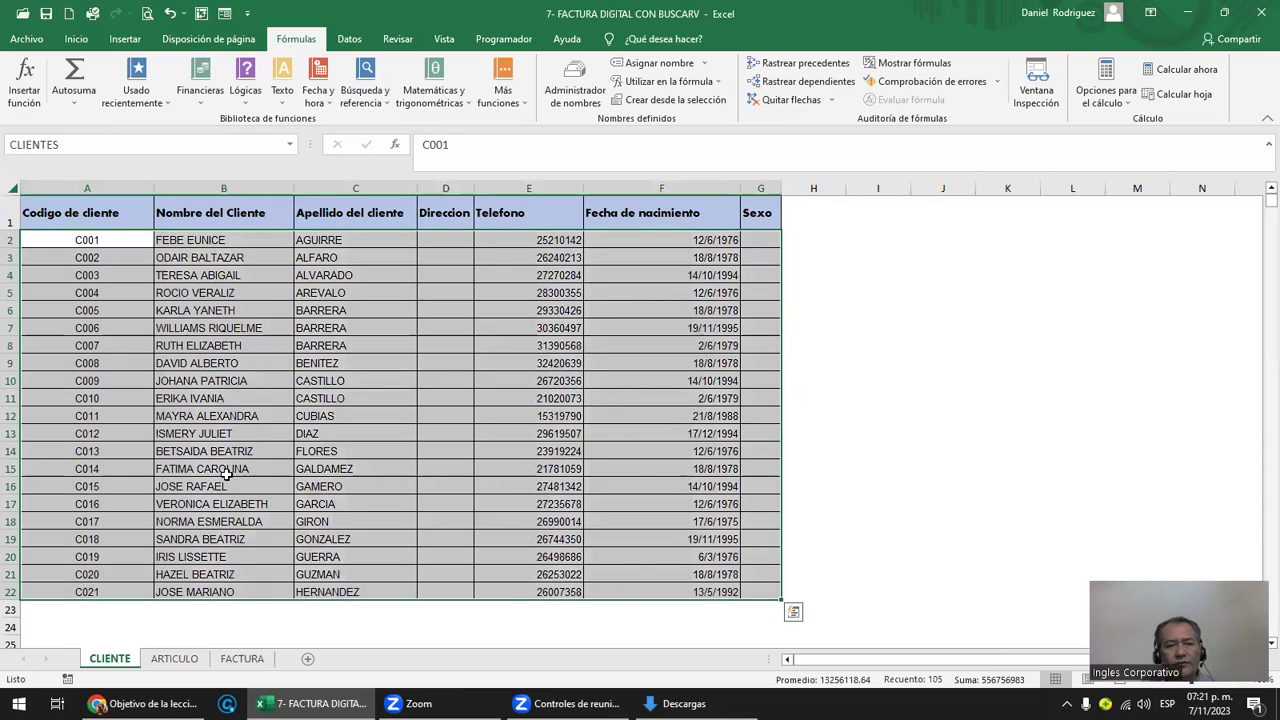
pyautogui.click(178, 630)
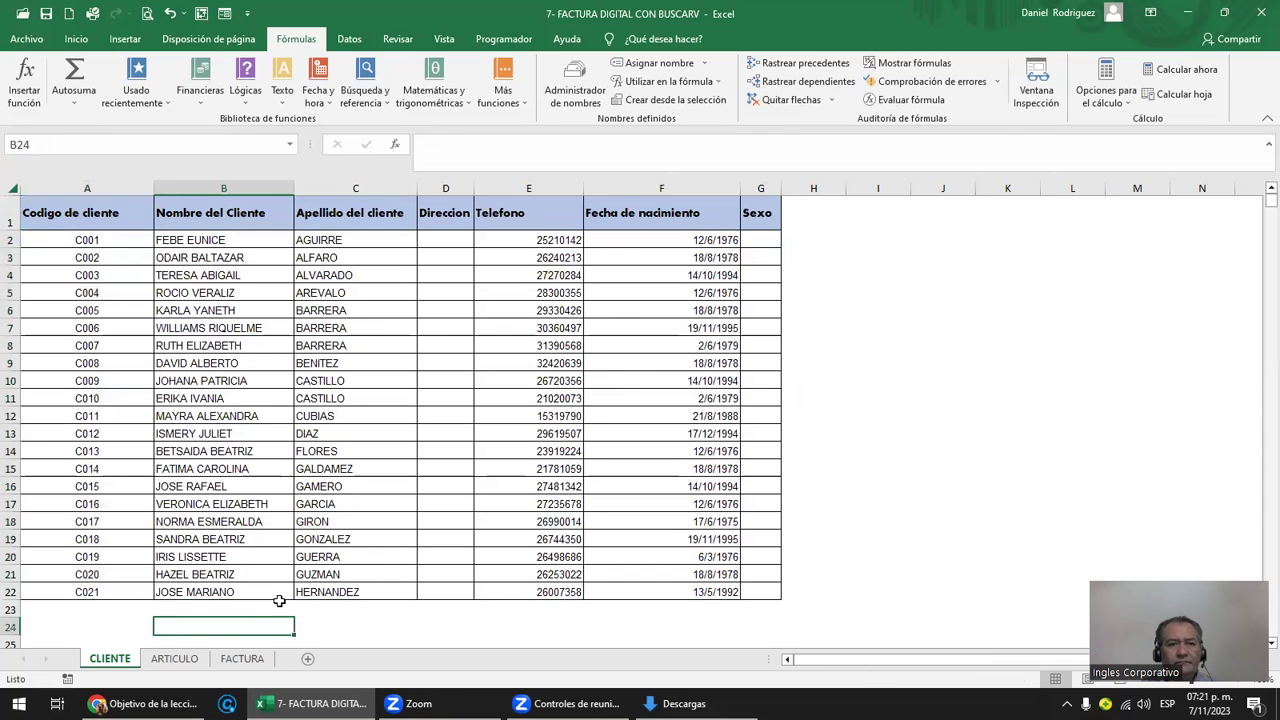
pyautogui.click(288, 147)
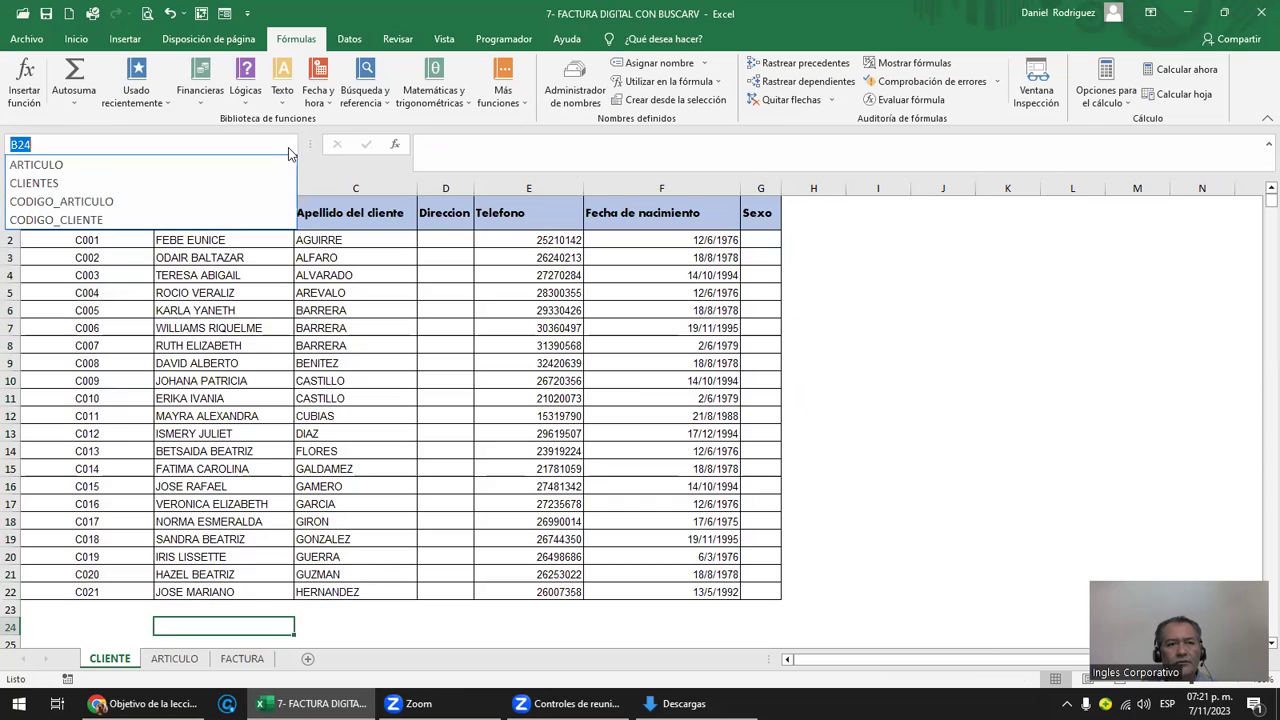
pyautogui.press('Escape')
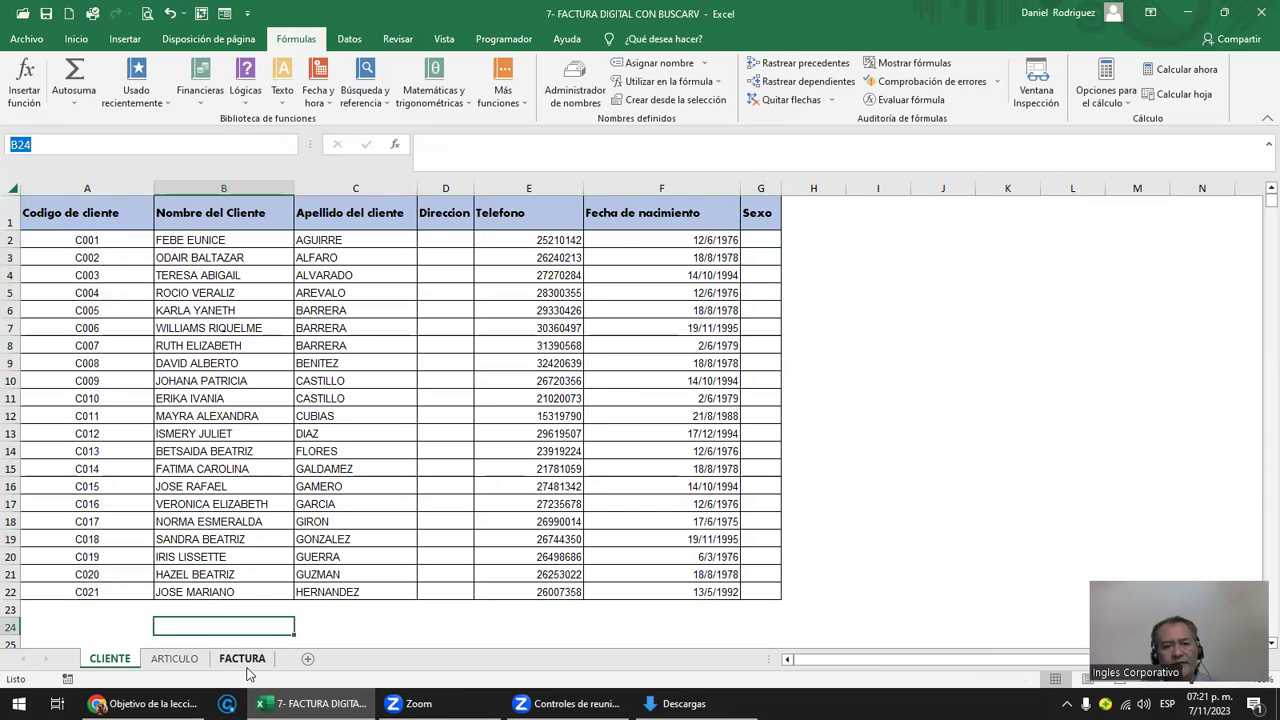
pyautogui.click(244, 660)
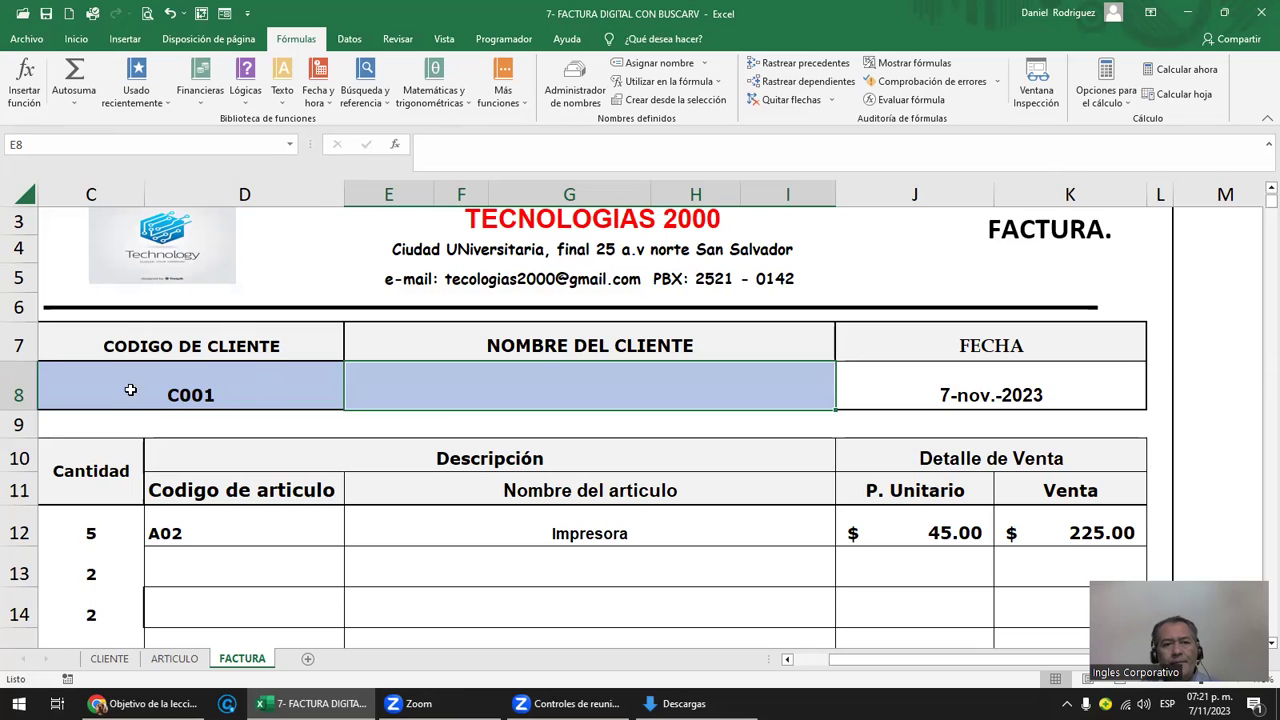
# - Set data validation on client code cell C8 to allow a List
pyautogui.click(228, 385)
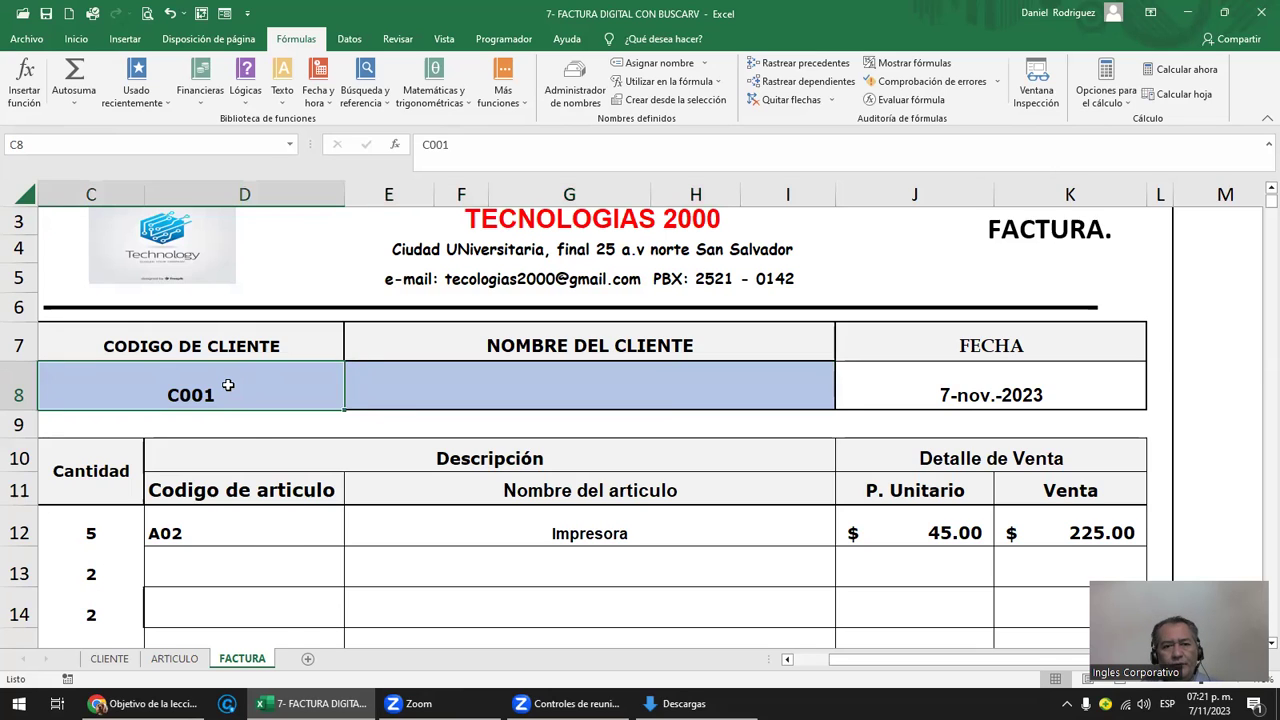
pyautogui.rightClick(228, 385)
pyautogui.click(135, 377)
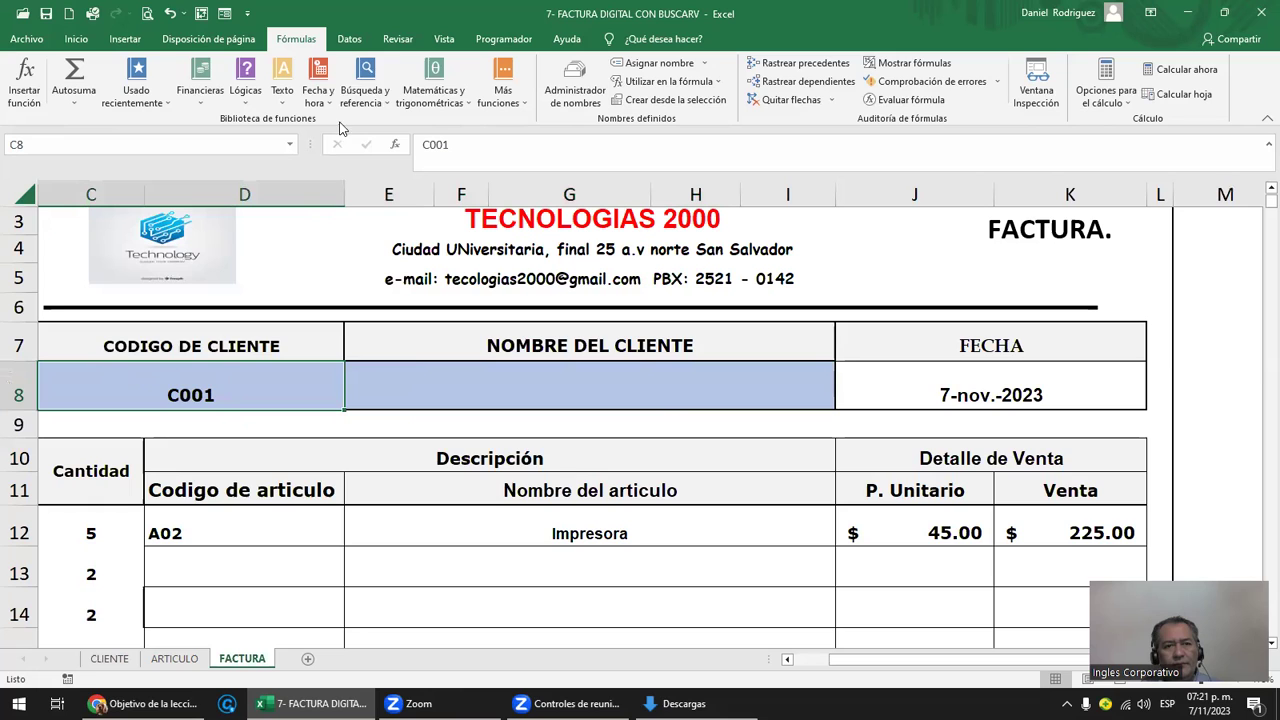
pyautogui.click(343, 48)
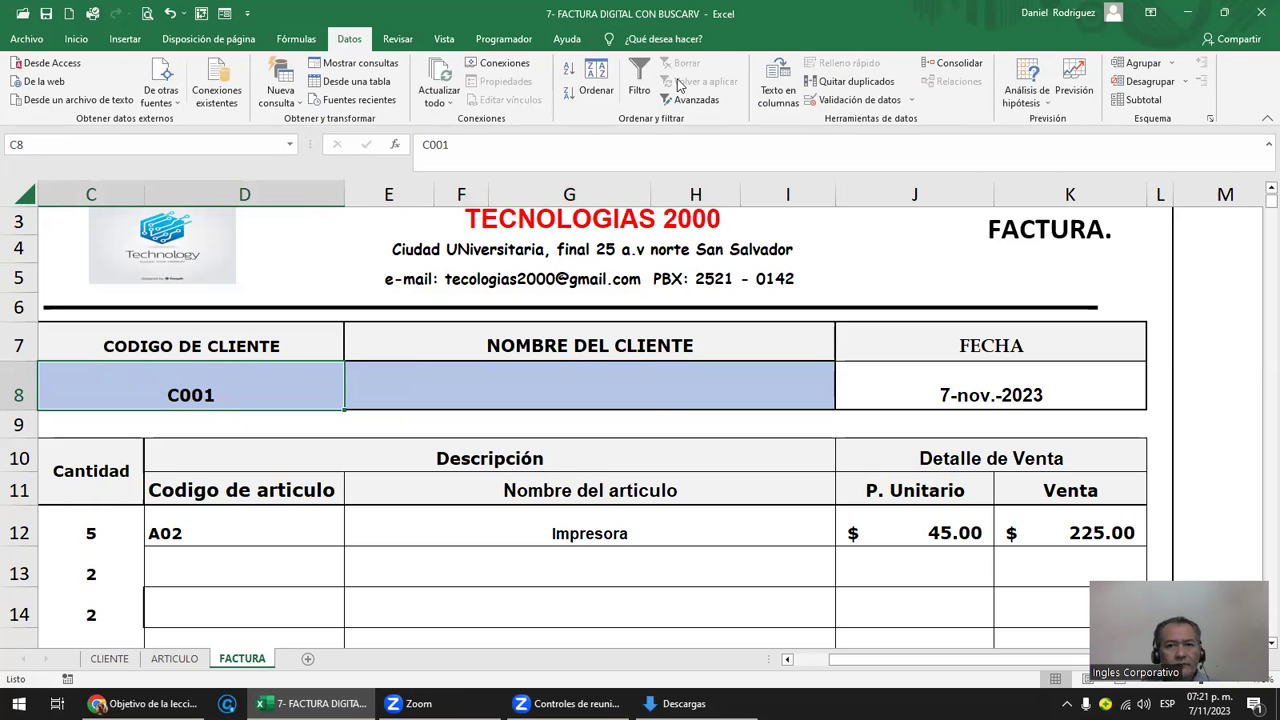
pyautogui.click(888, 105)
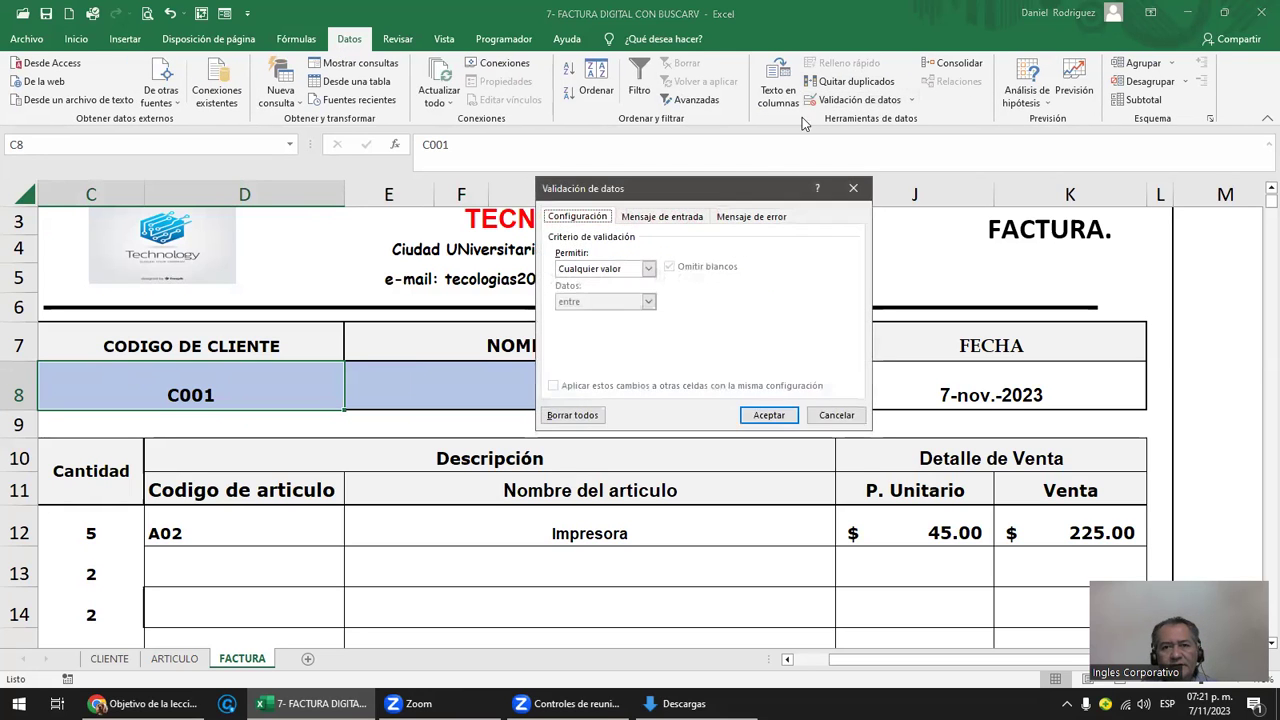
pyautogui.click(648, 270)
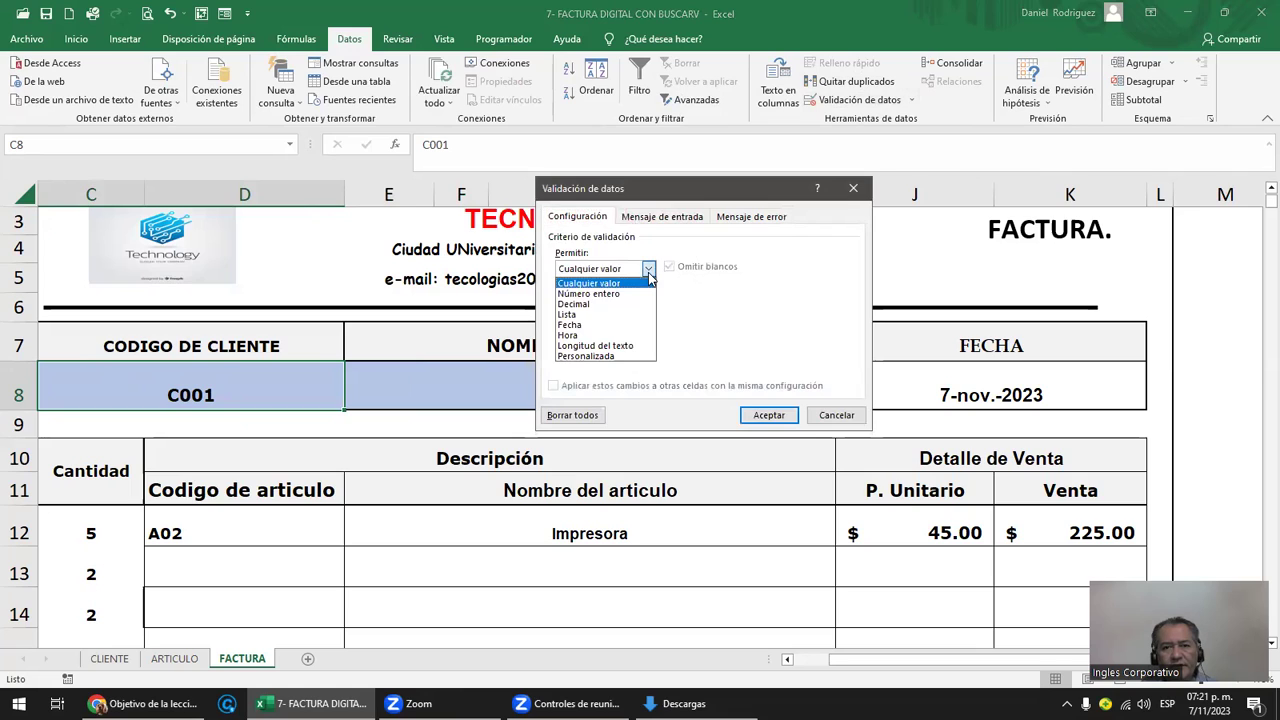
pyautogui.click(584, 315)
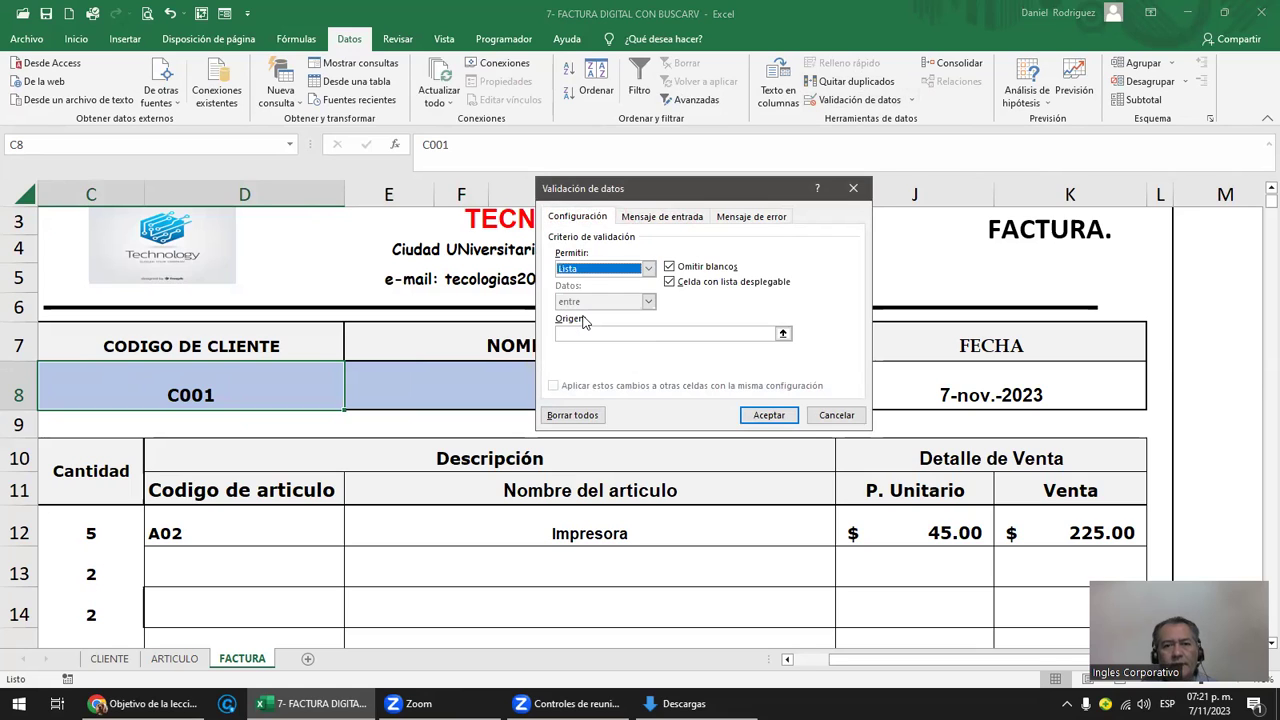
# - Use CLIENTE!A2:A22 as the list source and test C8's client-code dropdown
pyautogui.click(578, 333)
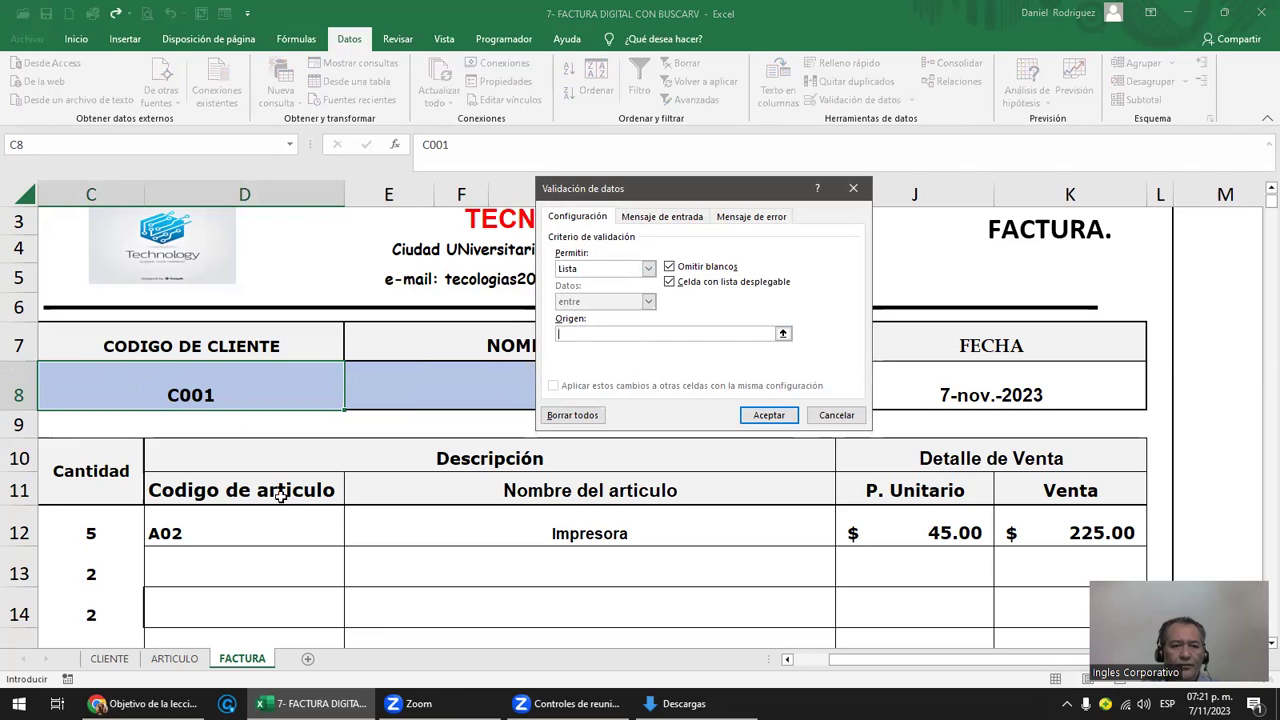
pyautogui.click(112, 660)
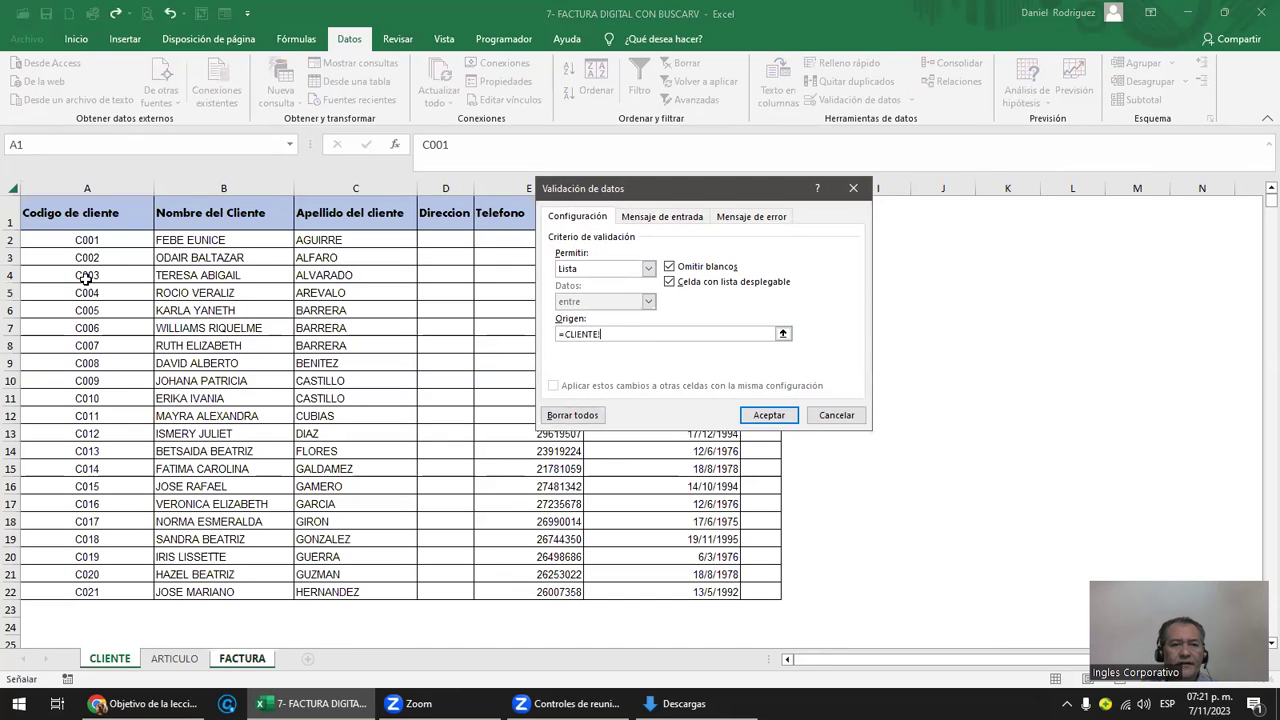
pyautogui.moveTo(106, 240); pyautogui.dragTo(119, 588)
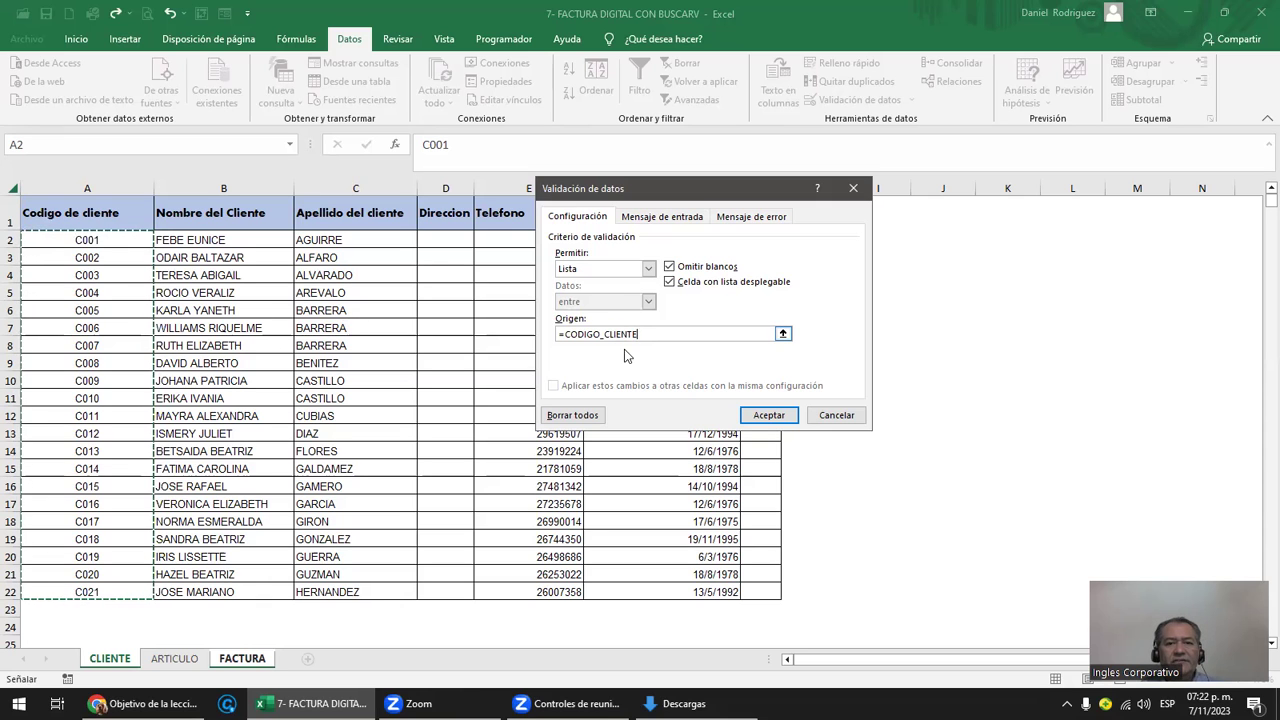
pyautogui.click(769, 416)
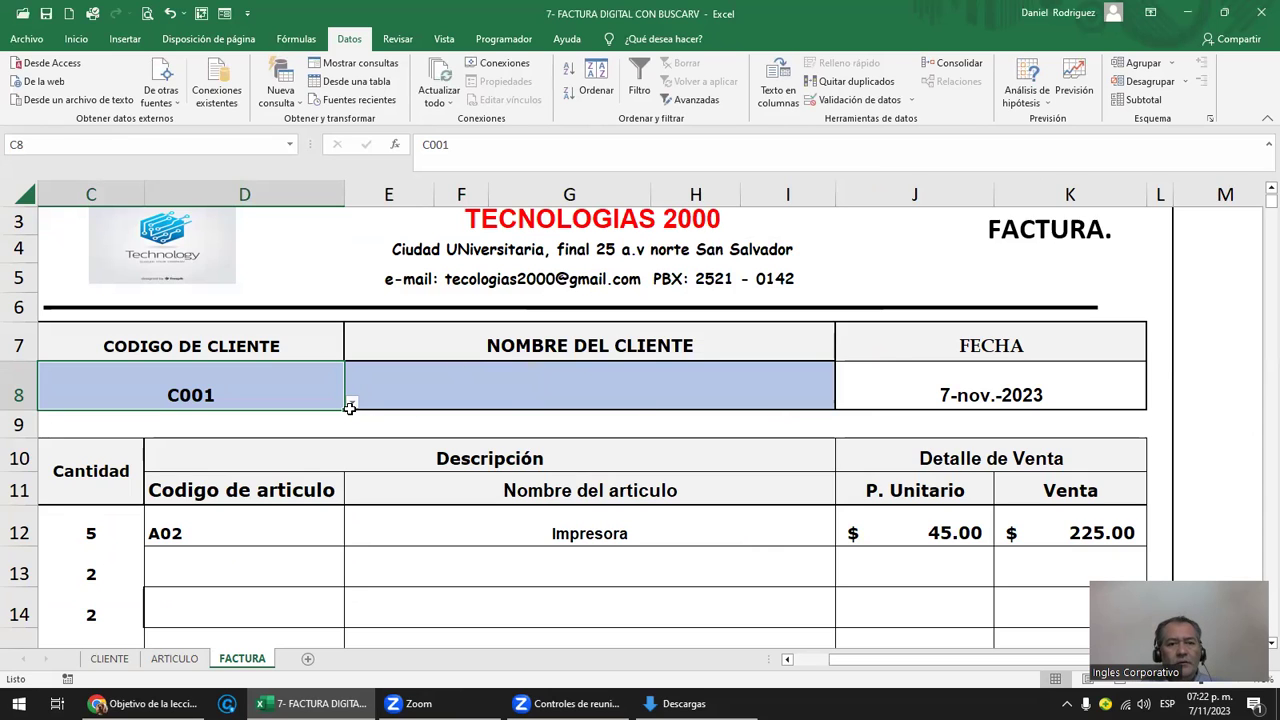
pyautogui.click(350, 405)
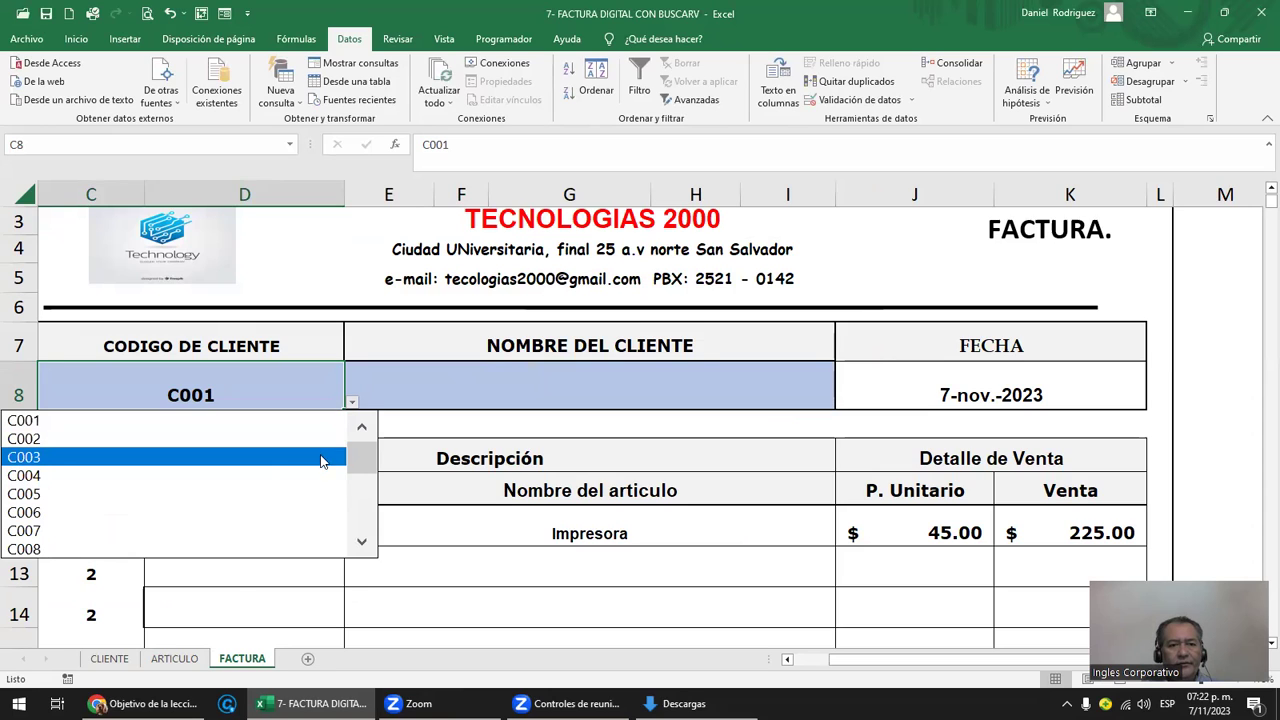
pyautogui.moveTo(362, 460)
pyautogui.mouseDown()
pyautogui.moveTo(364, 558)
pyautogui.moveTo(360, 455)
pyautogui.mouseUp()
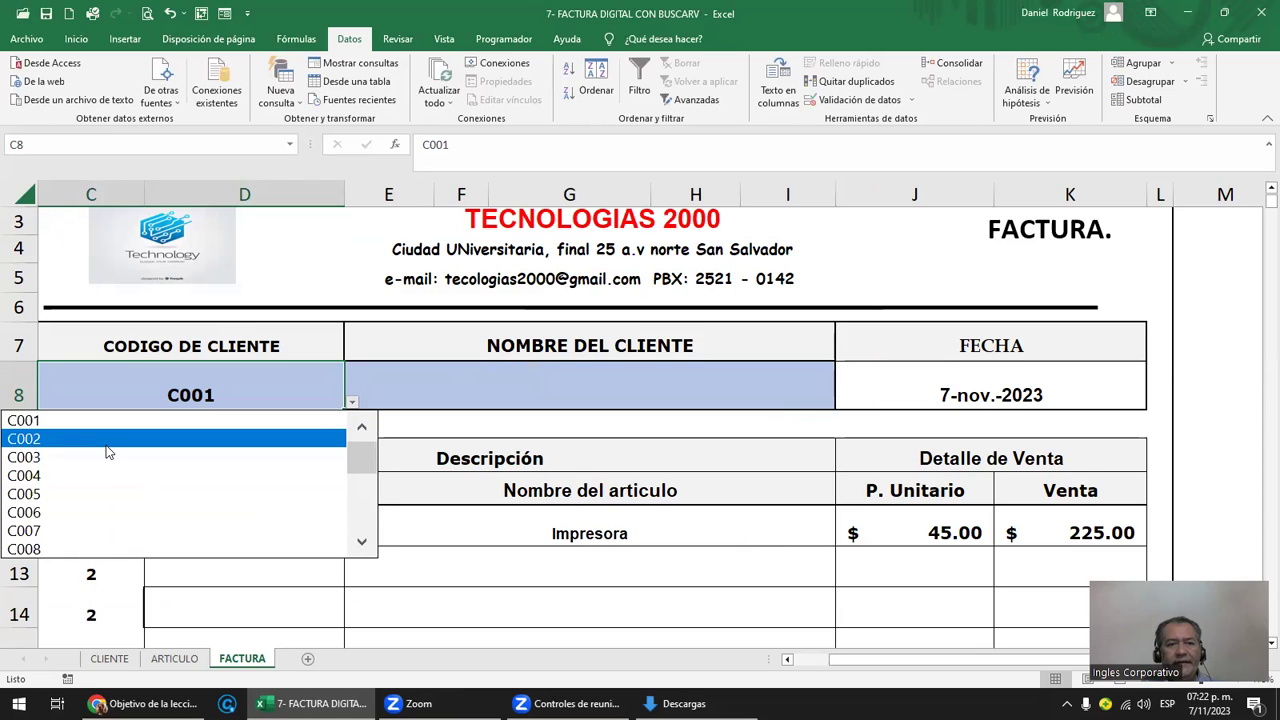
# - Keep C001 as the client code, check the CLIENTE sheet, select E8 on FACTURA, then go to the lesson page
pyautogui.click(74, 420)
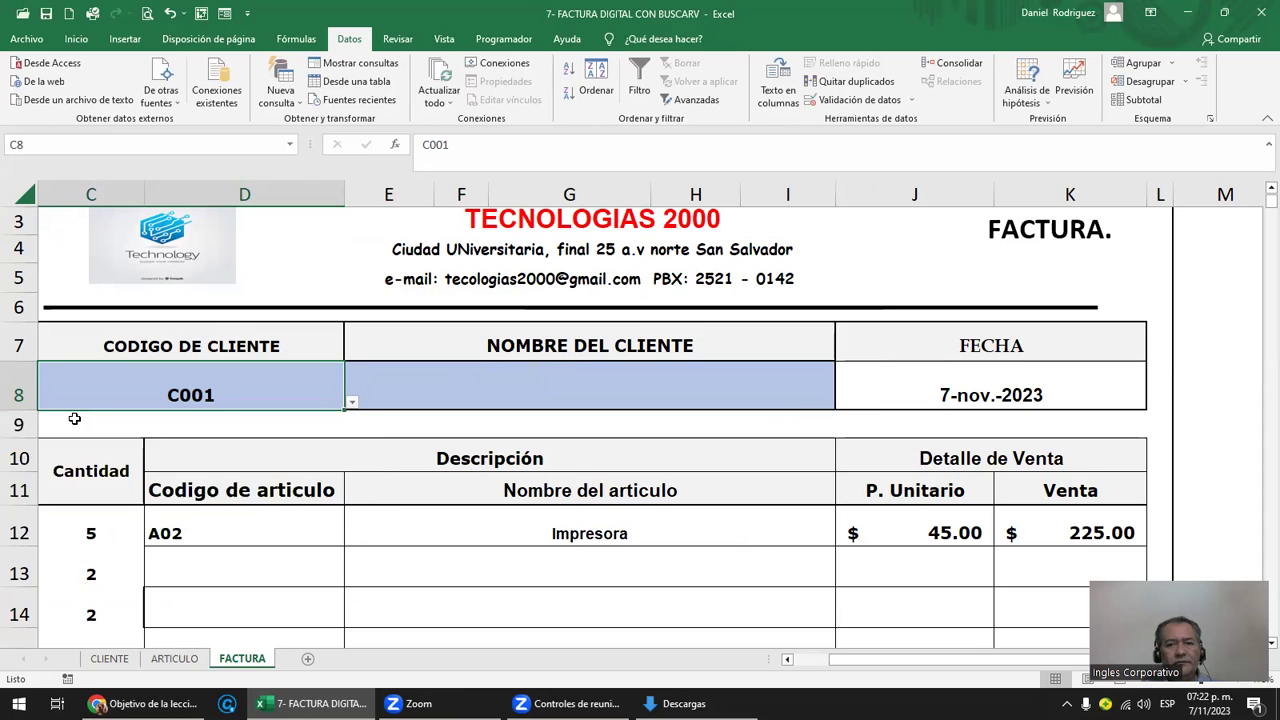
pyautogui.click(109, 659)
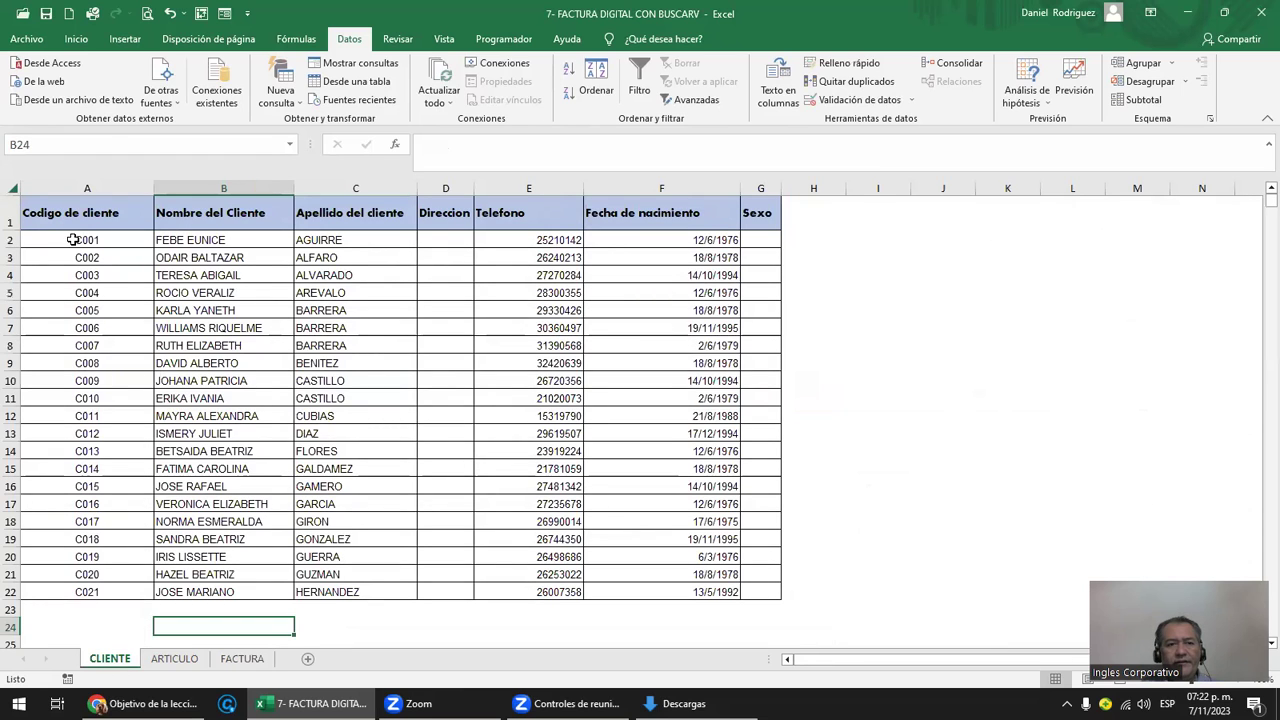
pyautogui.click(243, 659)
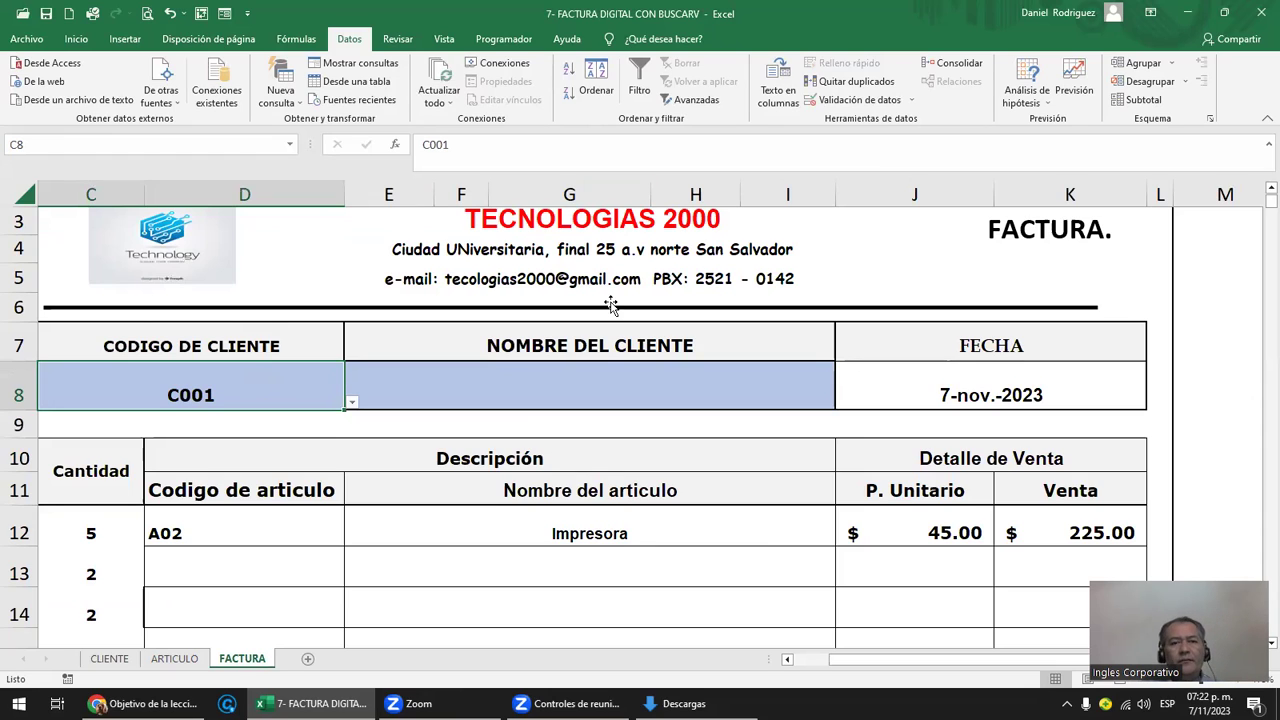
pyautogui.click(534, 398)
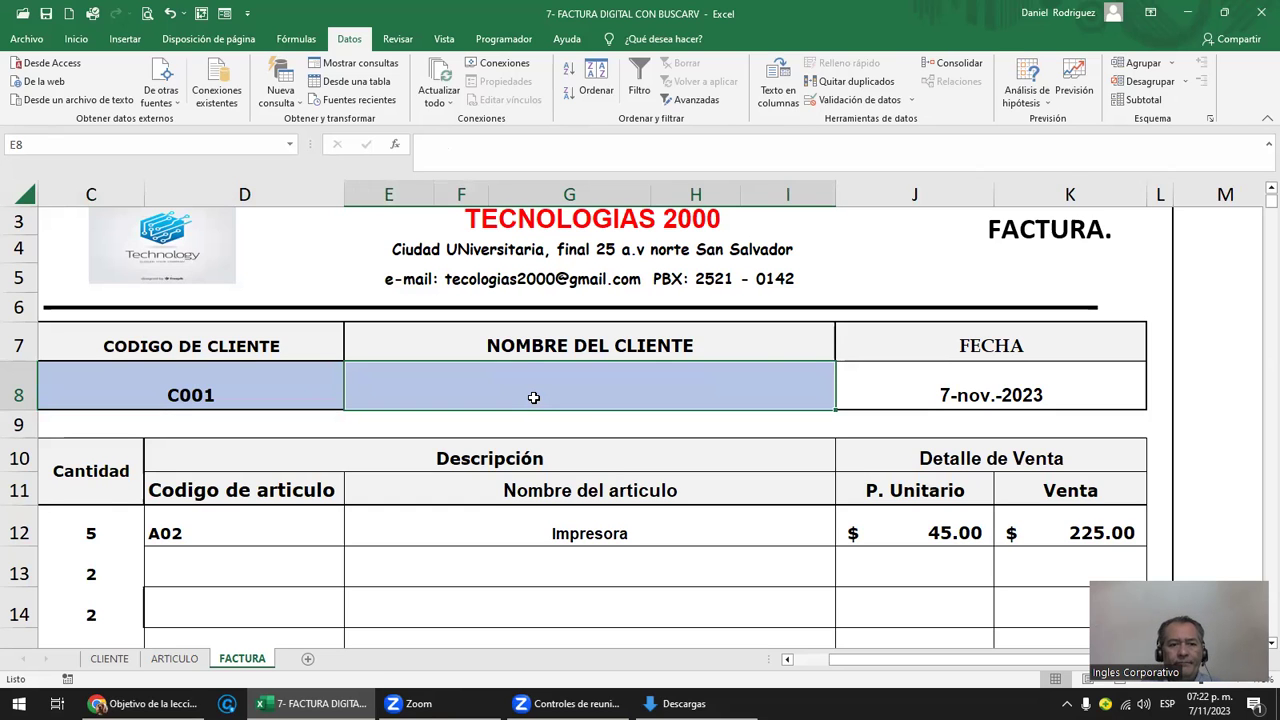
pyautogui.click(145, 703)
# - Highlight the lesson's client-name and article-name BUSCARV formula examples, then return to the Excel invoice
pyautogui.scroll(2, 414, 392)
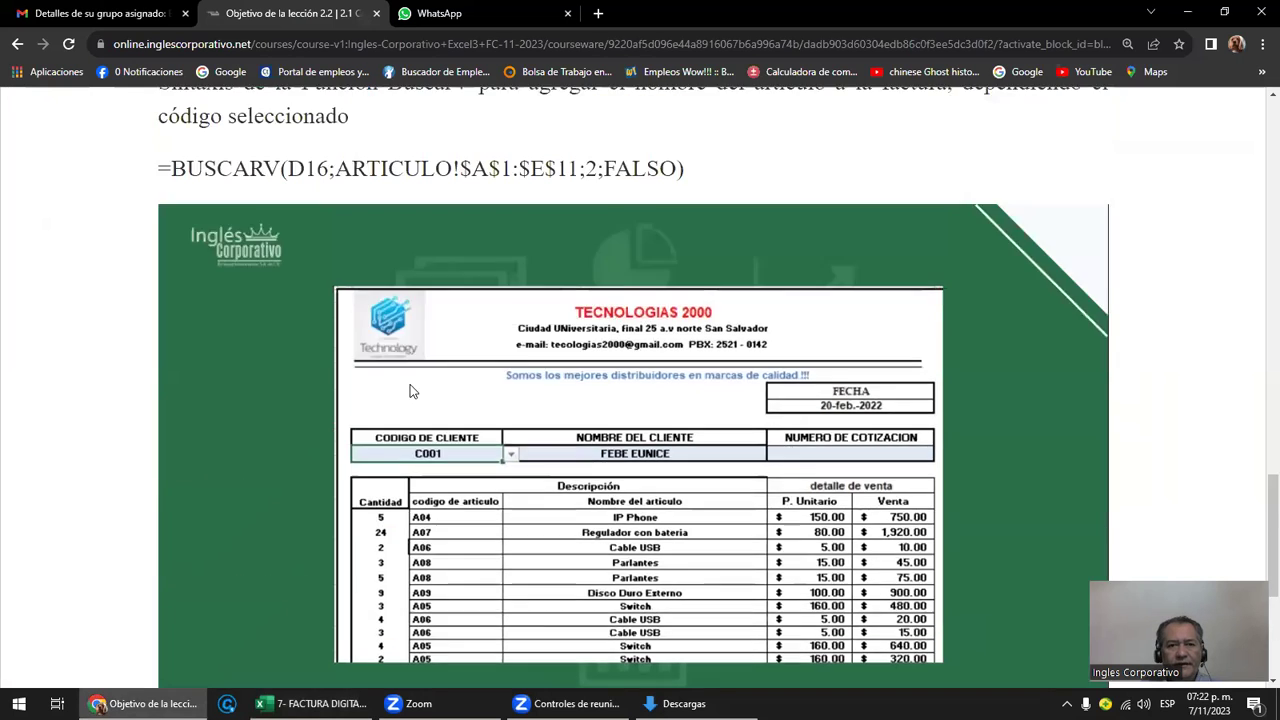
pyautogui.scroll(2, 414, 392)
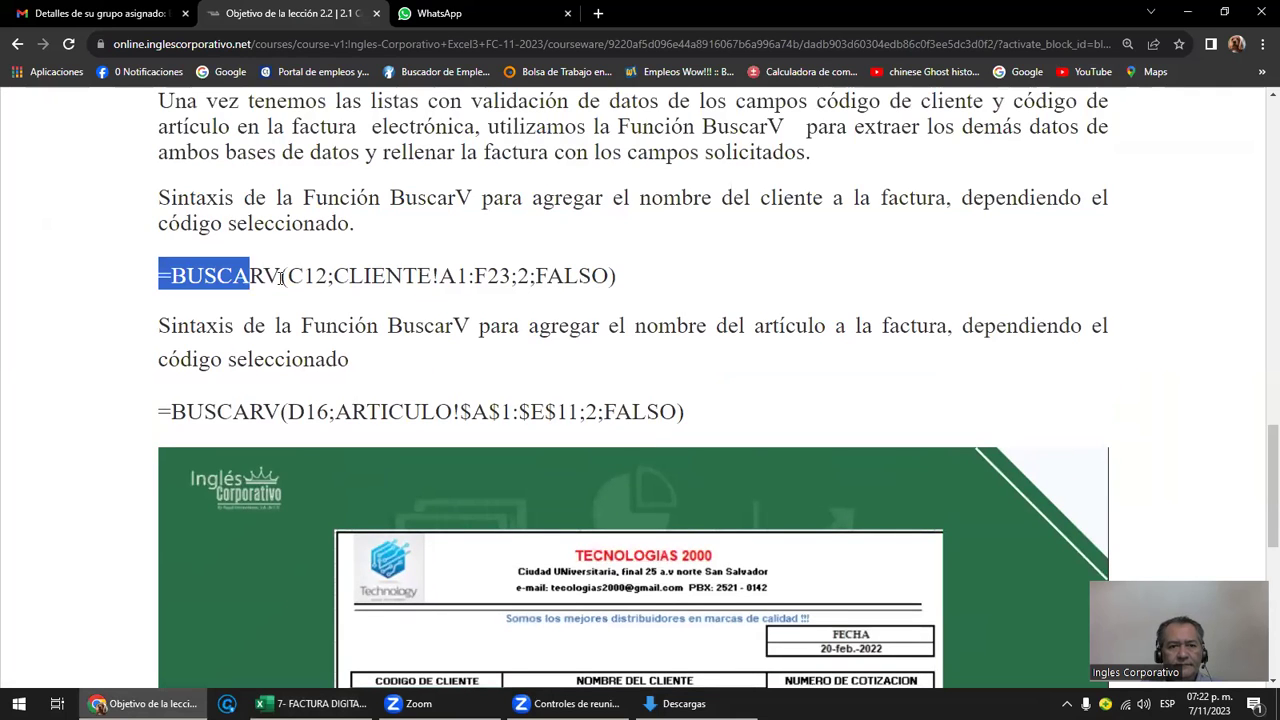
pyautogui.moveTo(159, 276); pyautogui.dragTo(640, 286)
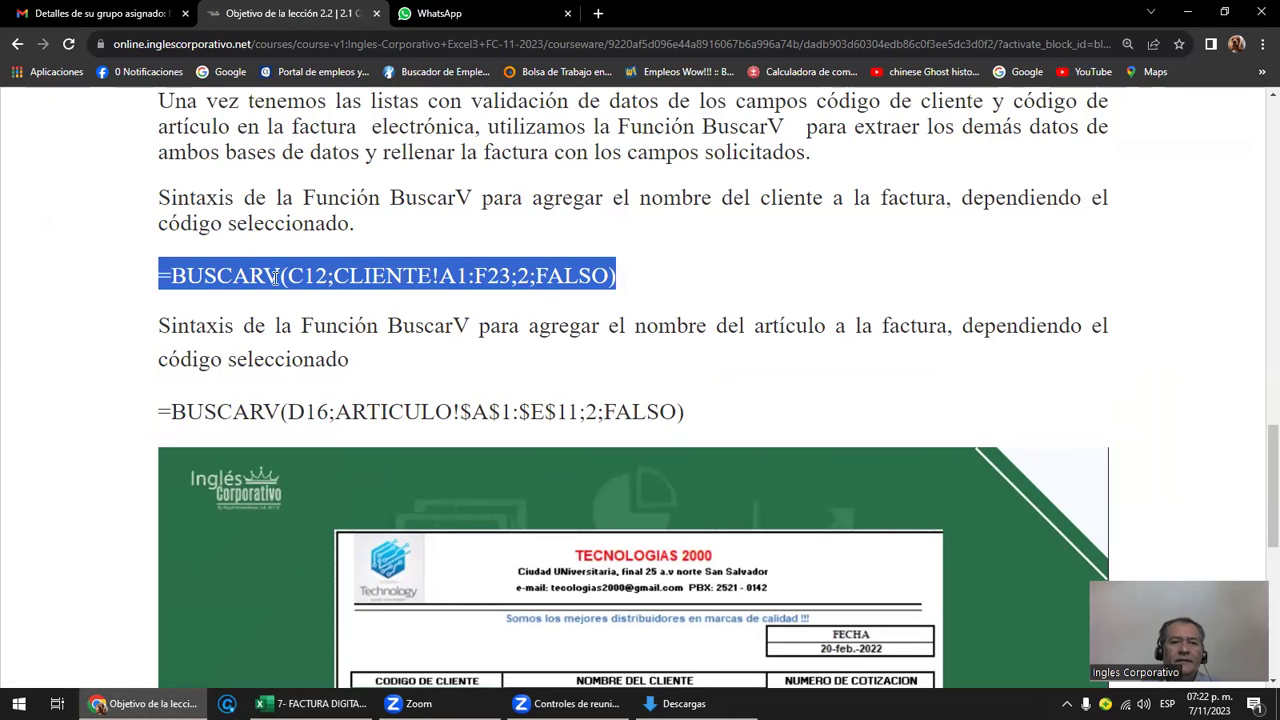
pyautogui.moveTo(172, 411); pyautogui.dragTo(700, 400)
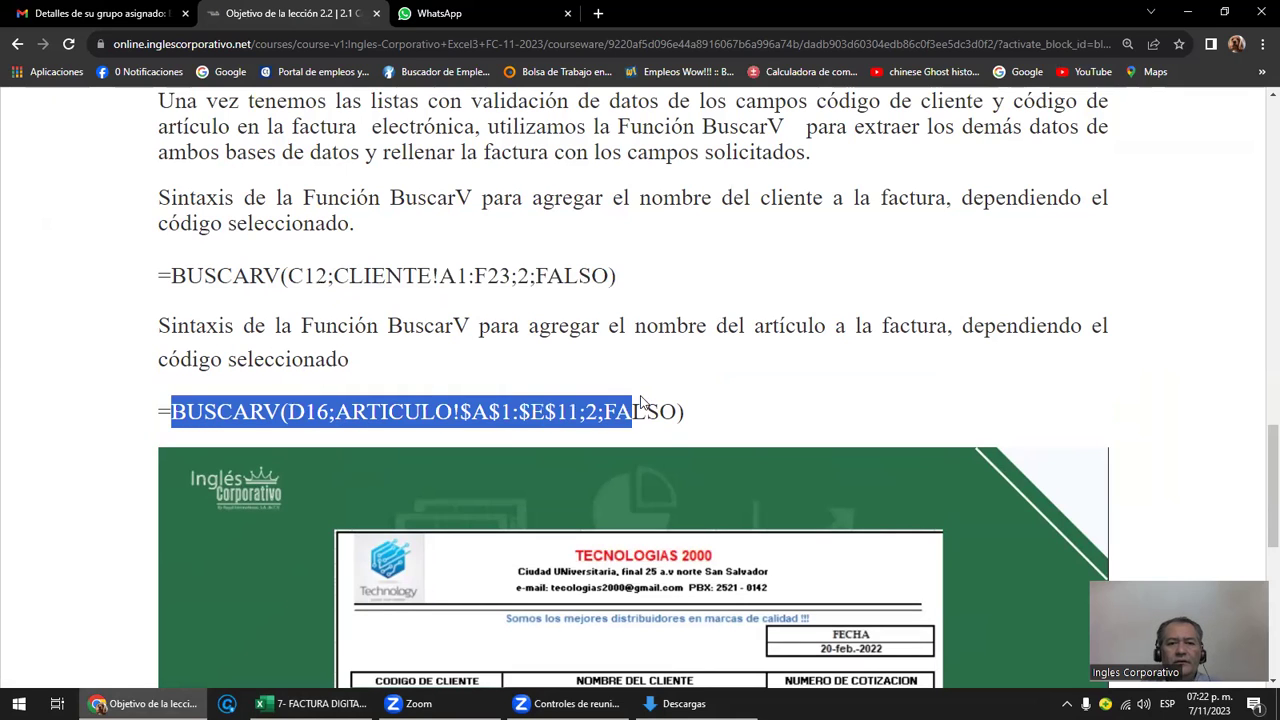
pyautogui.click(313, 703)
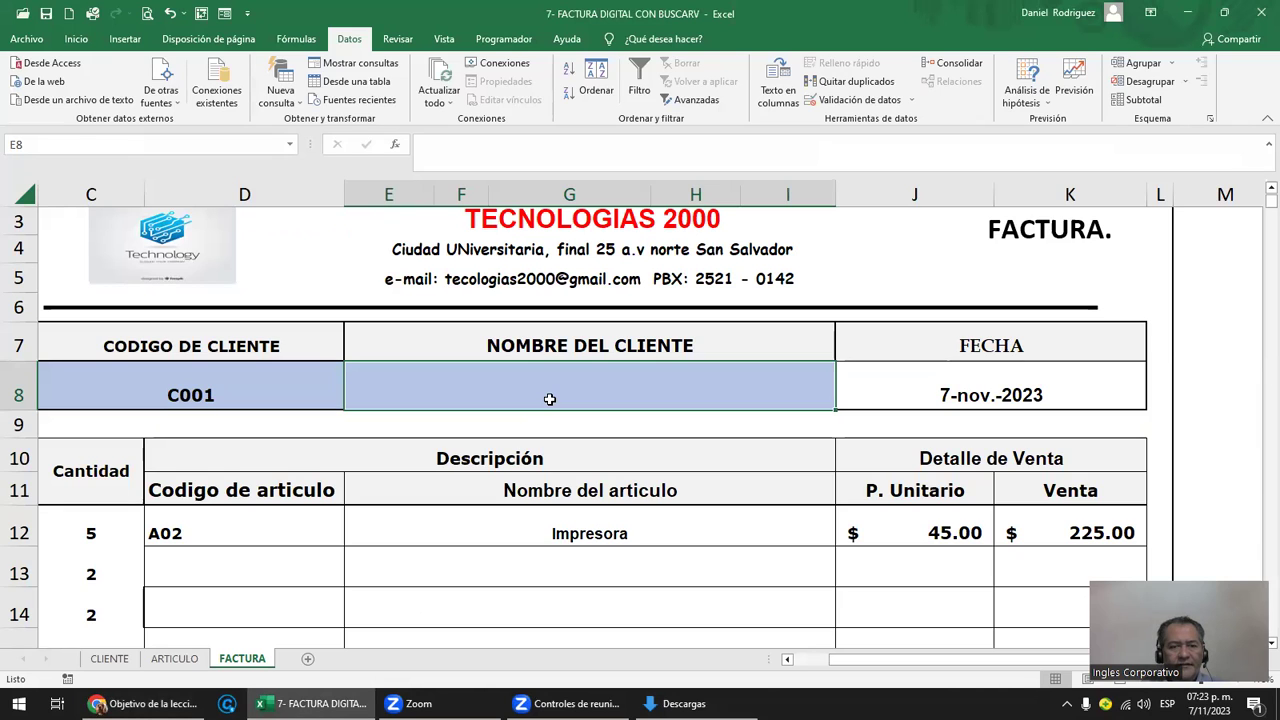
# - In E8 begin =BUSCARV(C8; using C8's client code as the lookup value
pyautogui.write('=BUSCAR')
pyautogui.press('Down')
pyautogui.press('Down')
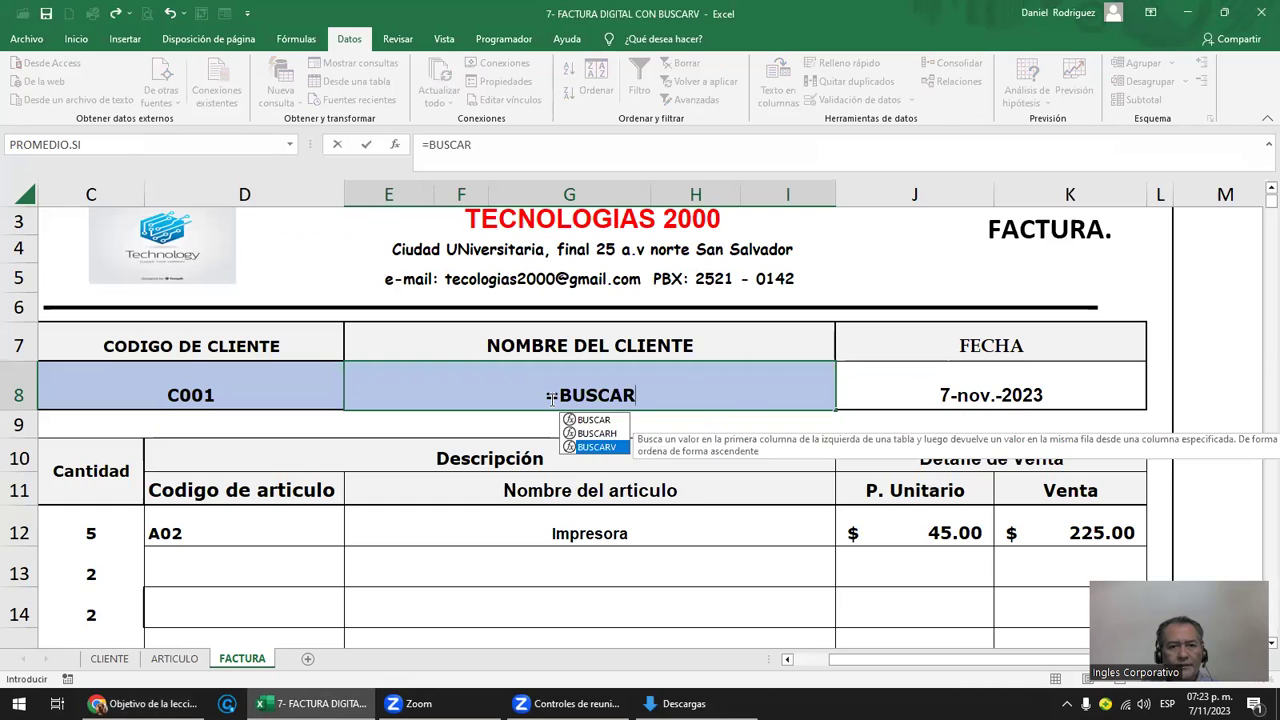
pyautogui.press('Tab')
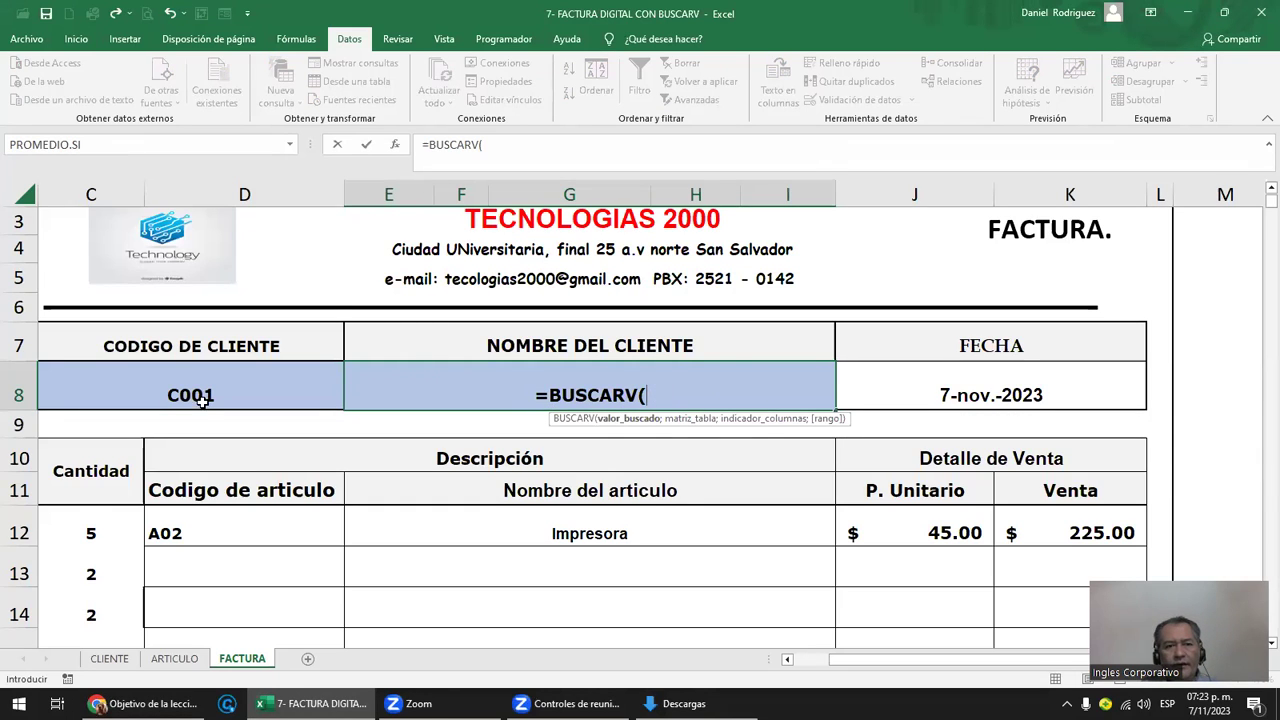
pyautogui.click(170, 392)
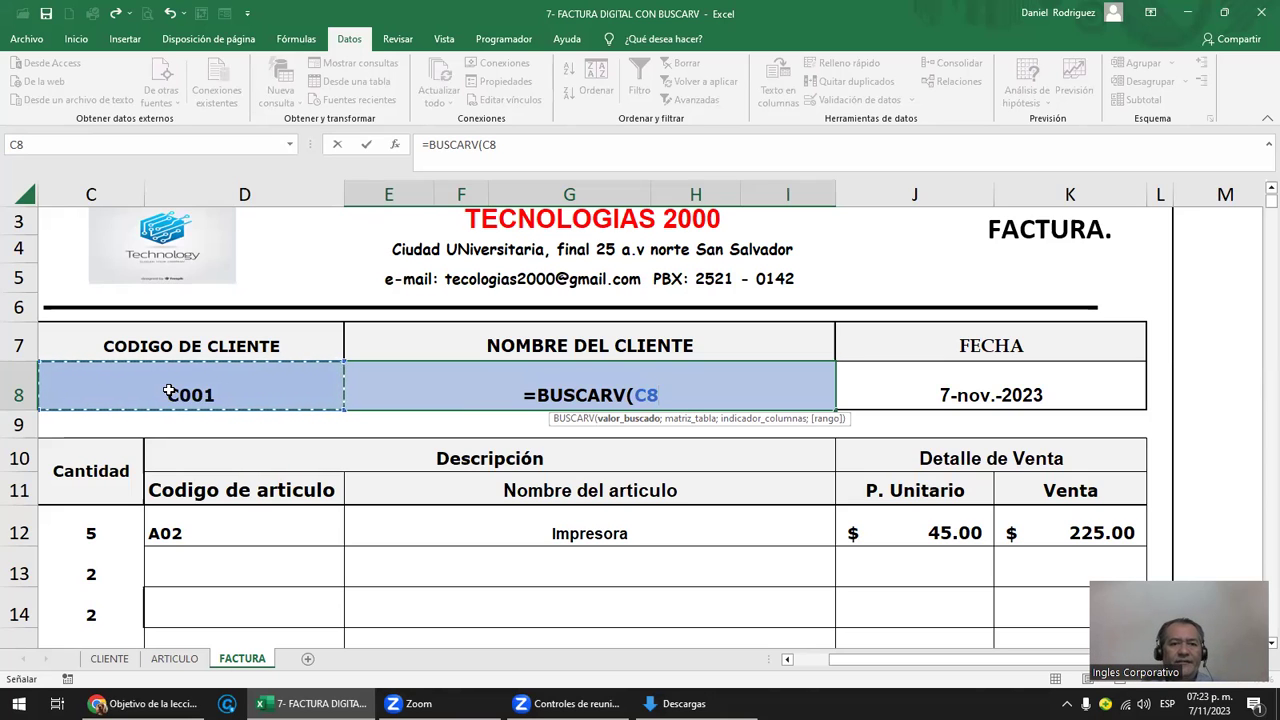
pyautogui.write(';')
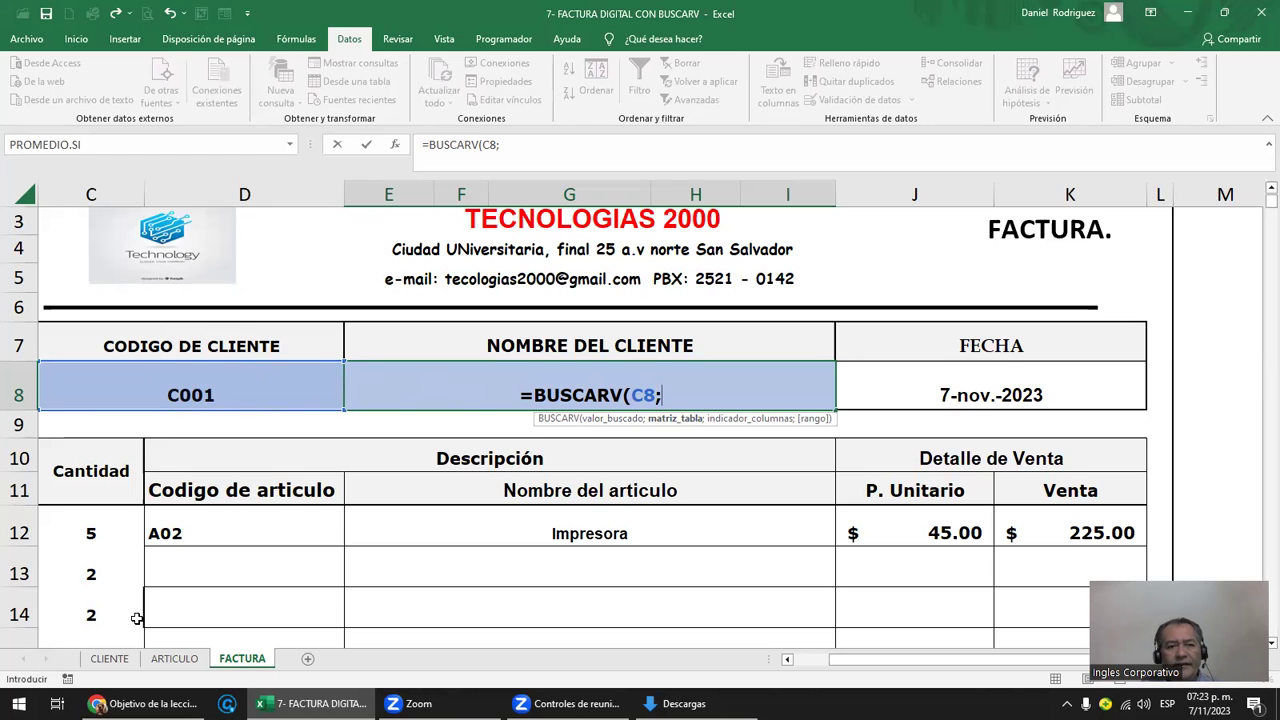
# - Try the CLIENTE sheet's client table as the range, then erase it back to =BUSCARV(C8;
pyautogui.click(110, 659)
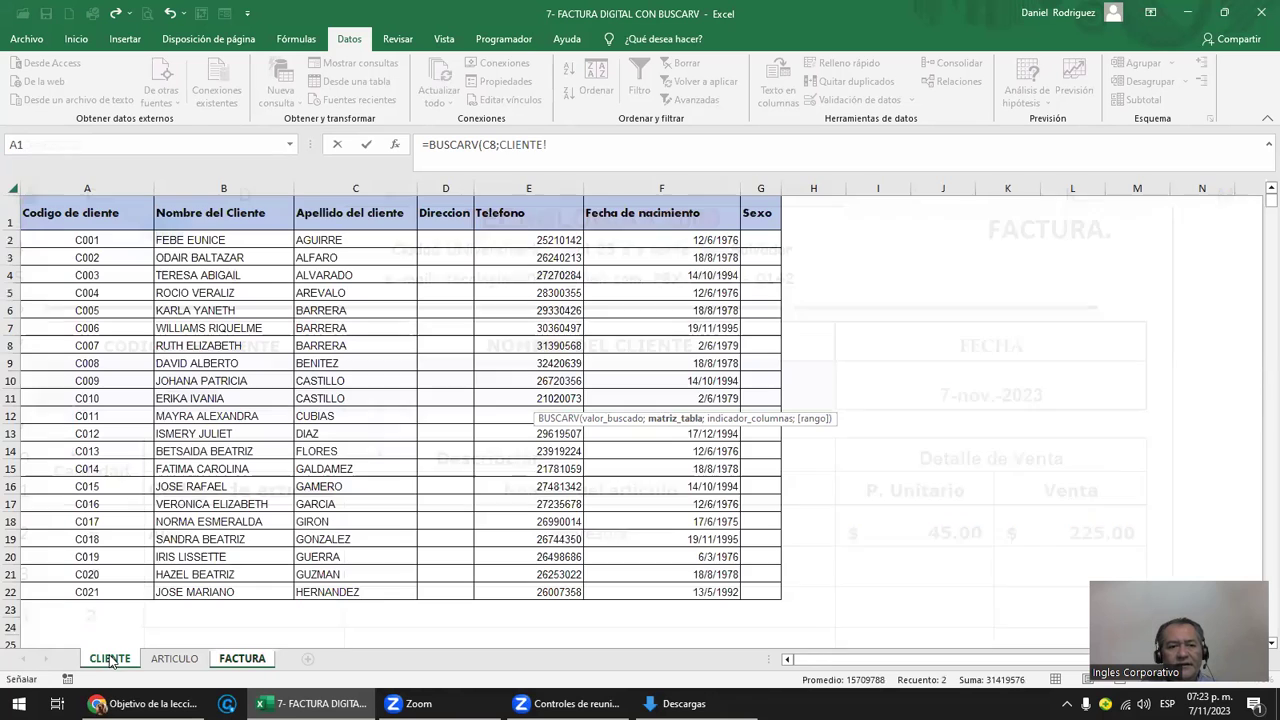
pyautogui.moveTo(72, 240)
pyautogui.mouseDown()
pyautogui.moveTo(411, 254)
pyautogui.moveTo(760, 594)
pyautogui.mouseUp()
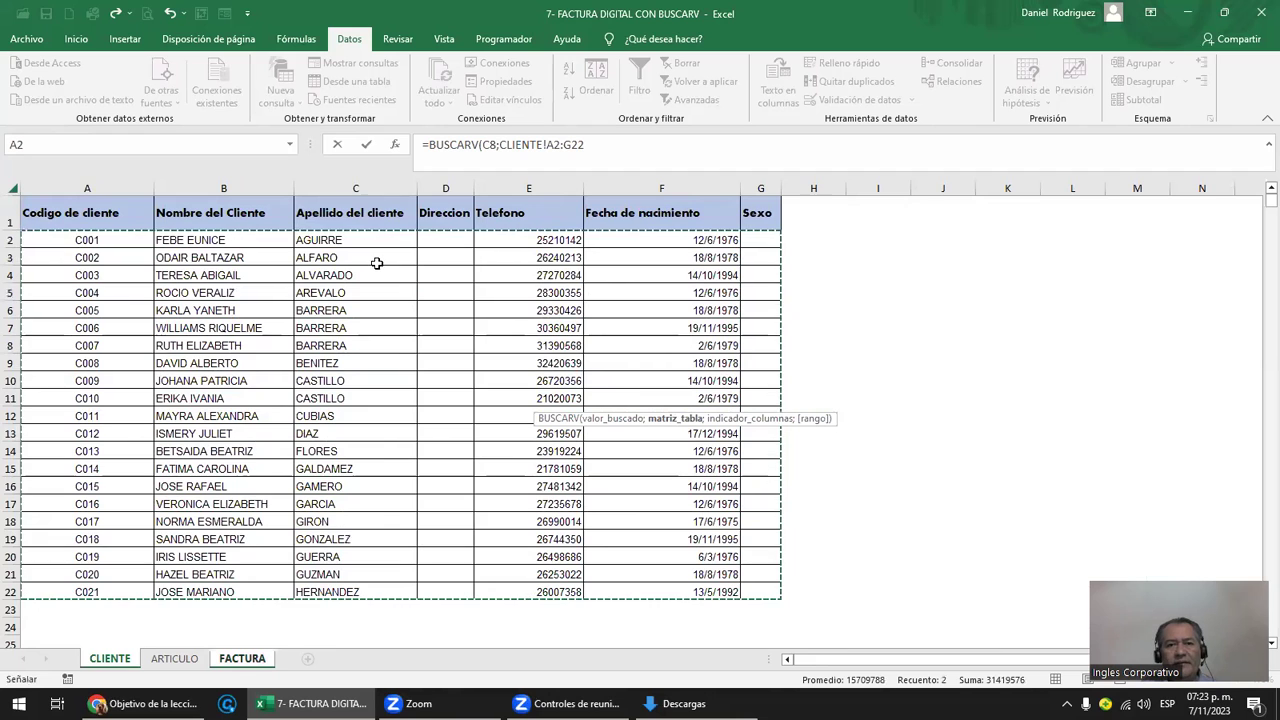
pyautogui.press('F8')
pyautogui.click(240, 659)
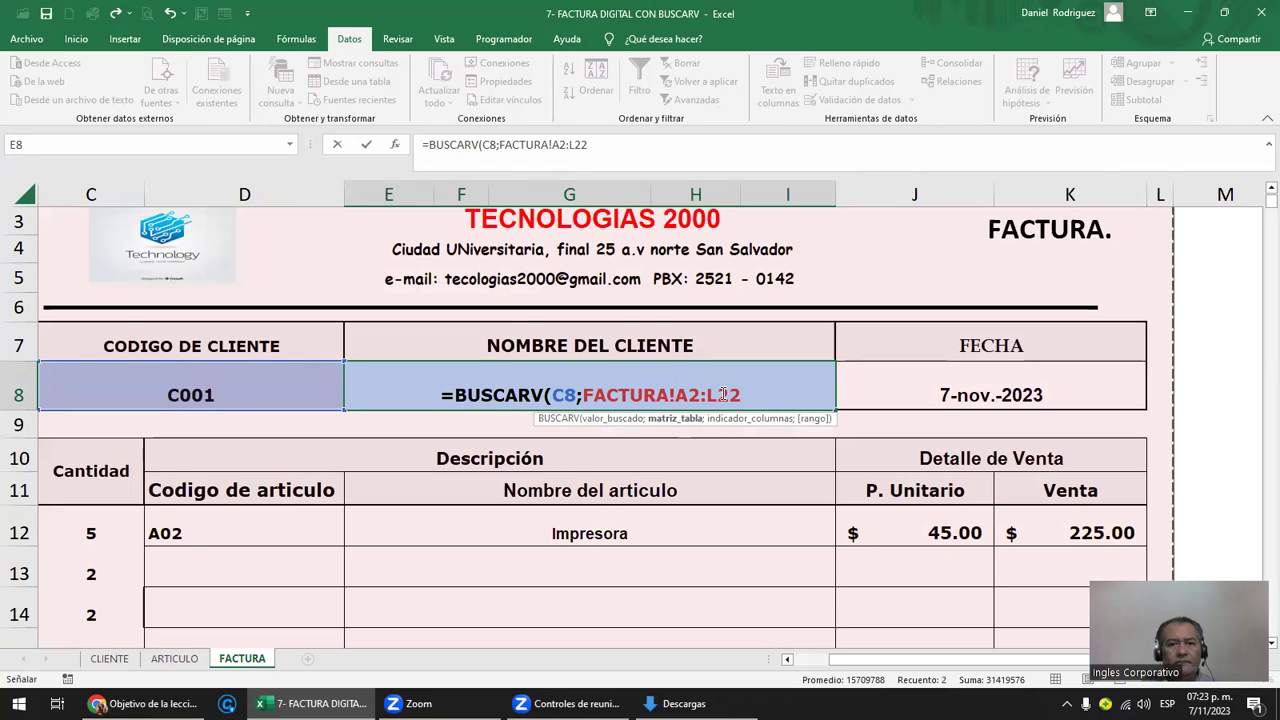
pyautogui.press('BackSpace')
pyautogui.press('BackSpace')
pyautogui.press('BackSpace')
pyautogui.press('BackSpace')
pyautogui.press('BackSpace')
pyautogui.press('BackSpace')
pyautogui.press('BackSpace')
pyautogui.press('BackSpace')
pyautogui.press('BackSpace')
pyautogui.press('BackSpace')
pyautogui.press('BackSpace')
pyautogui.press('BackSpace')
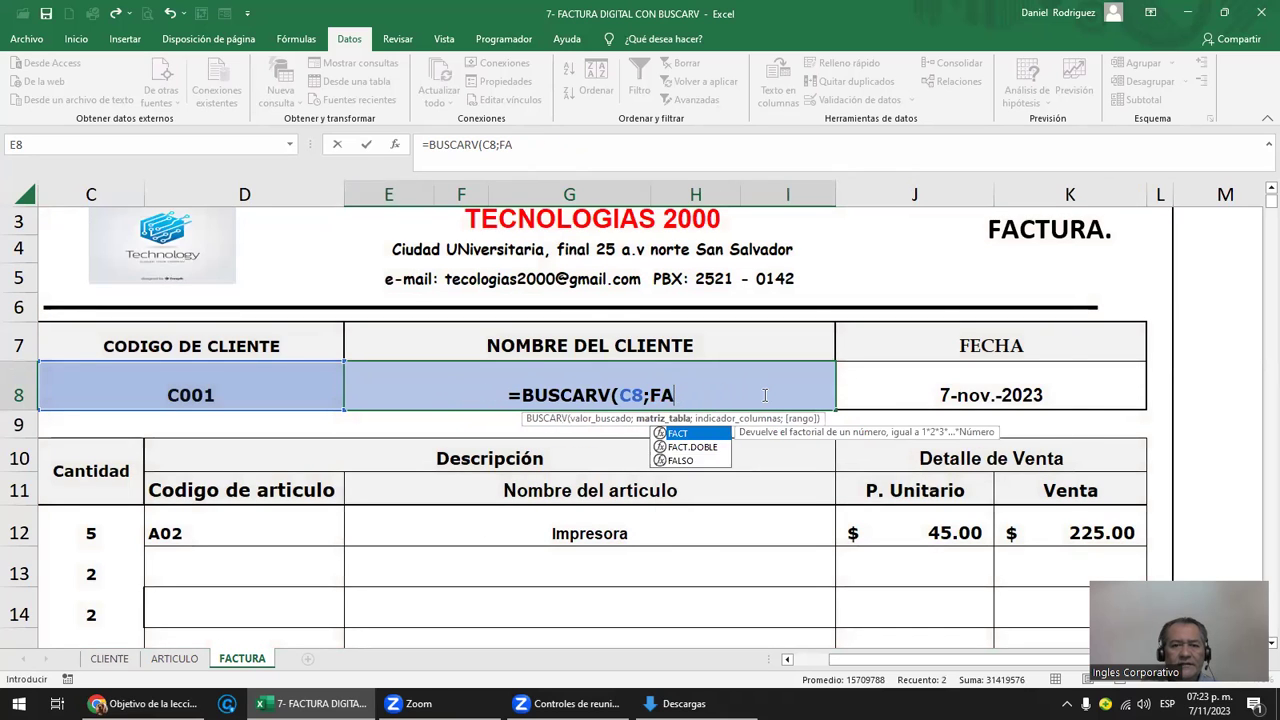
pyautogui.press('BackSpace')
pyautogui.press('BackSpace')
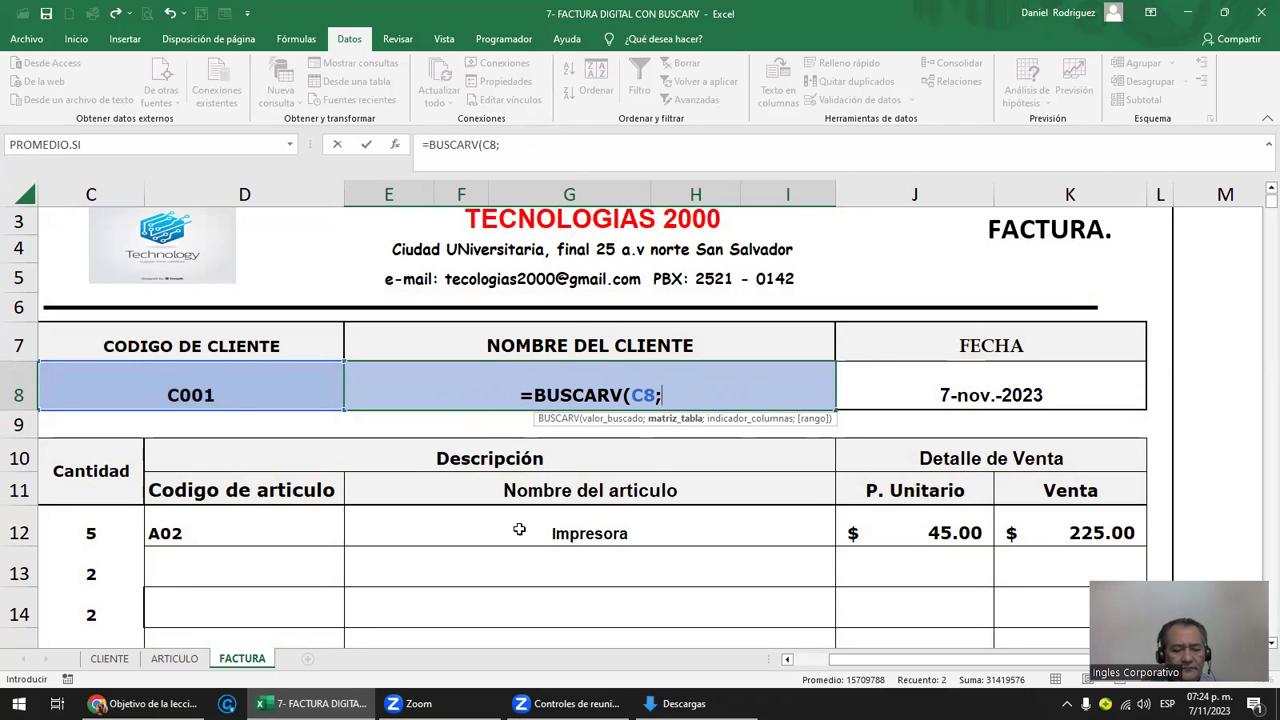
# - Insert the CLIENTES named range as the lookup table, making the formula =BUSCARV(C8;CLIENTES;
pyautogui.write('CL')
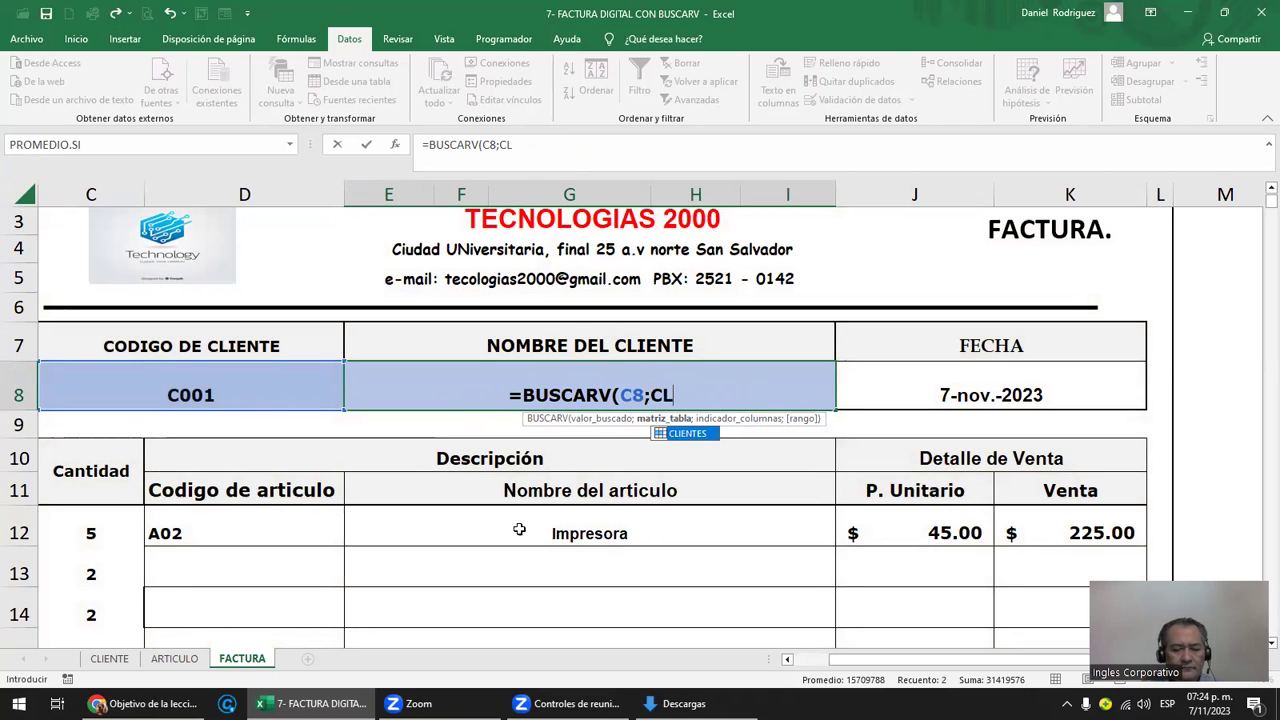
pyautogui.write('I')
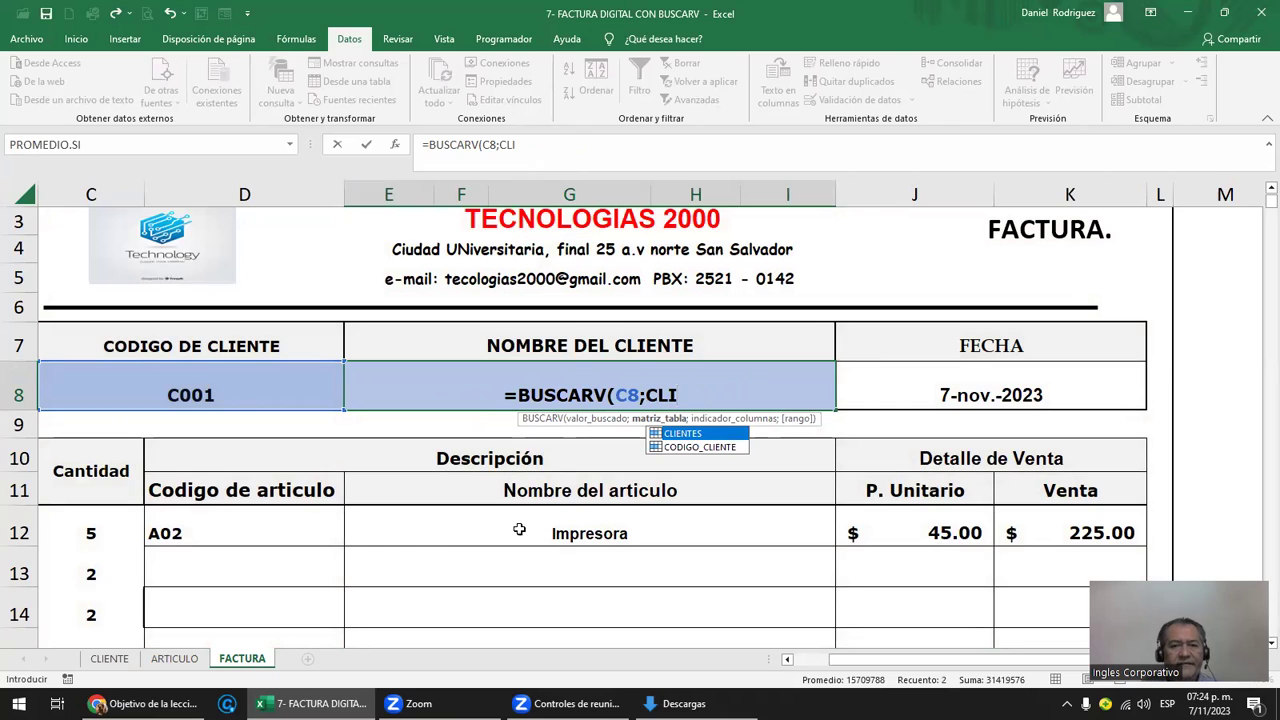
pyautogui.doubleClick(682, 434)
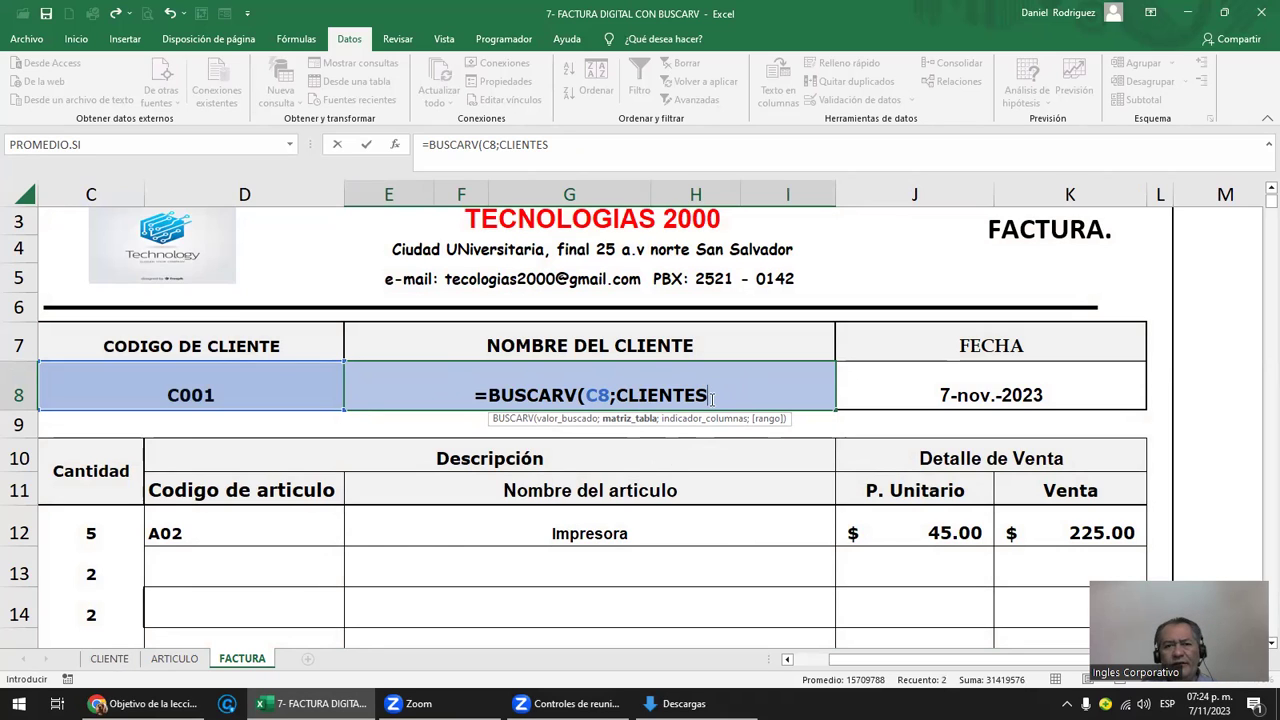
pyautogui.write(';2;')
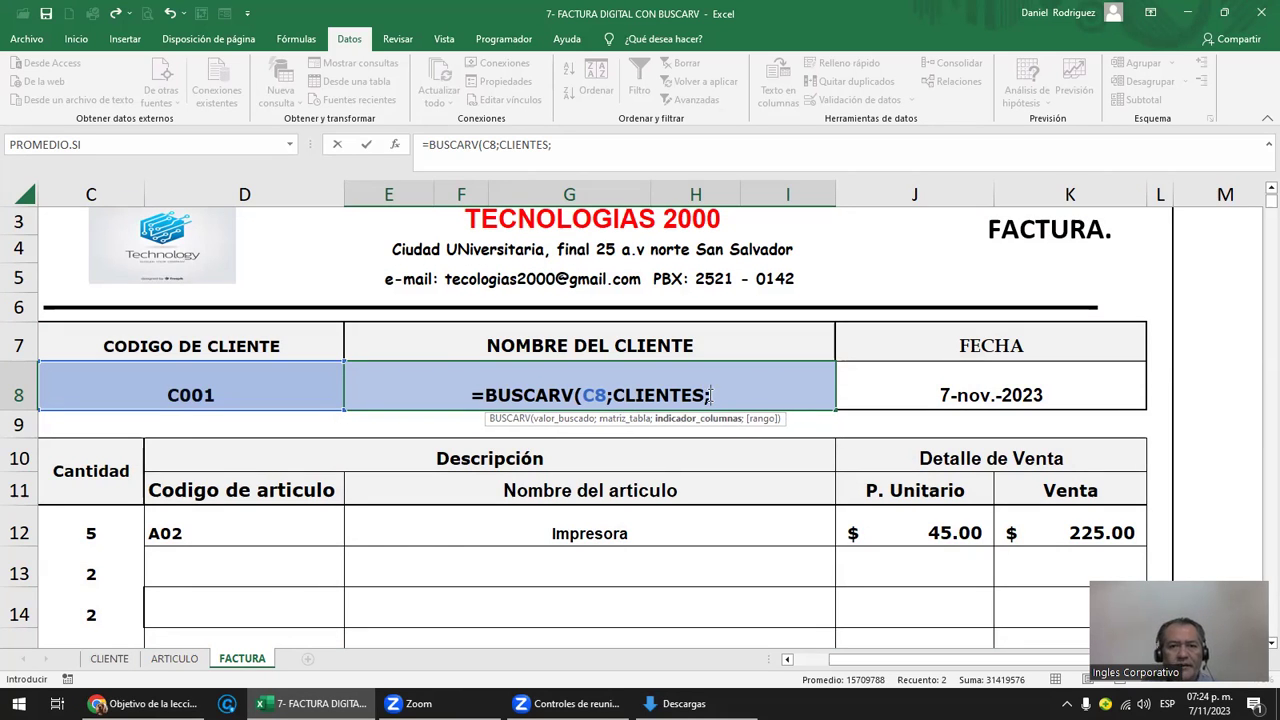
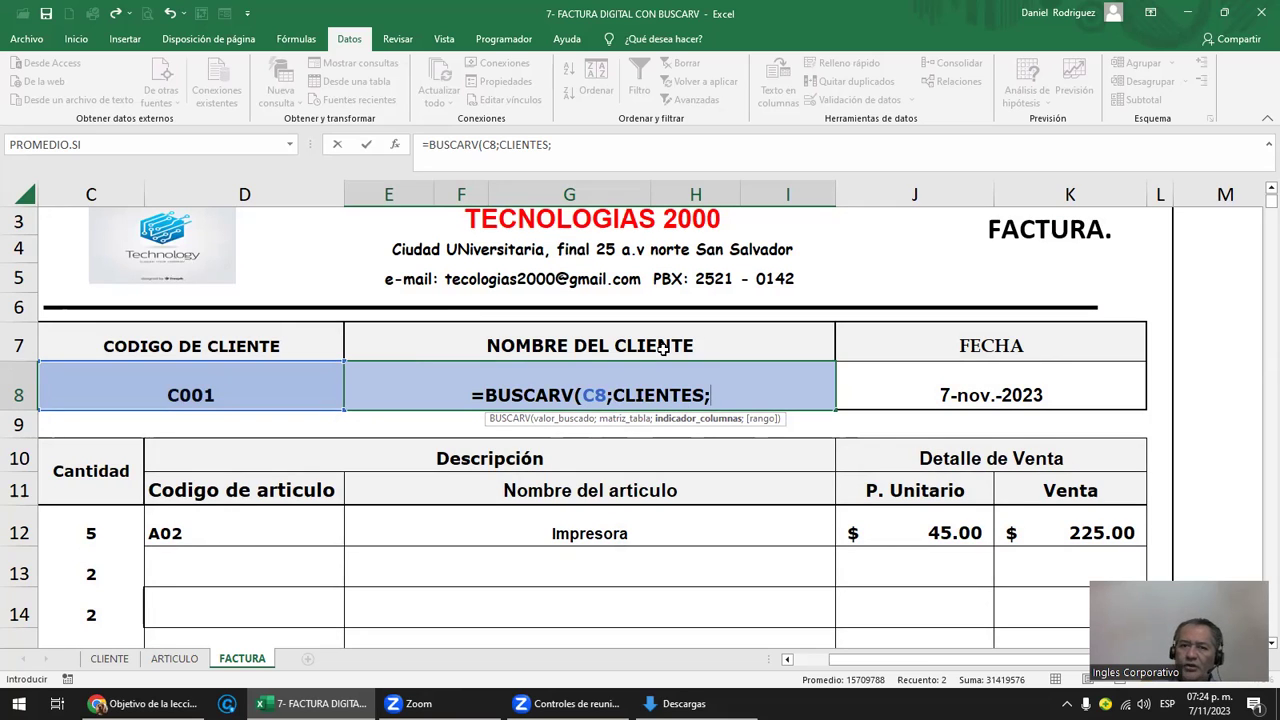
# - Complete E8 as =BUSCARV(C8;CLIENTES;2;FALSO) so it shows the name for client C001
pyautogui.write('2')
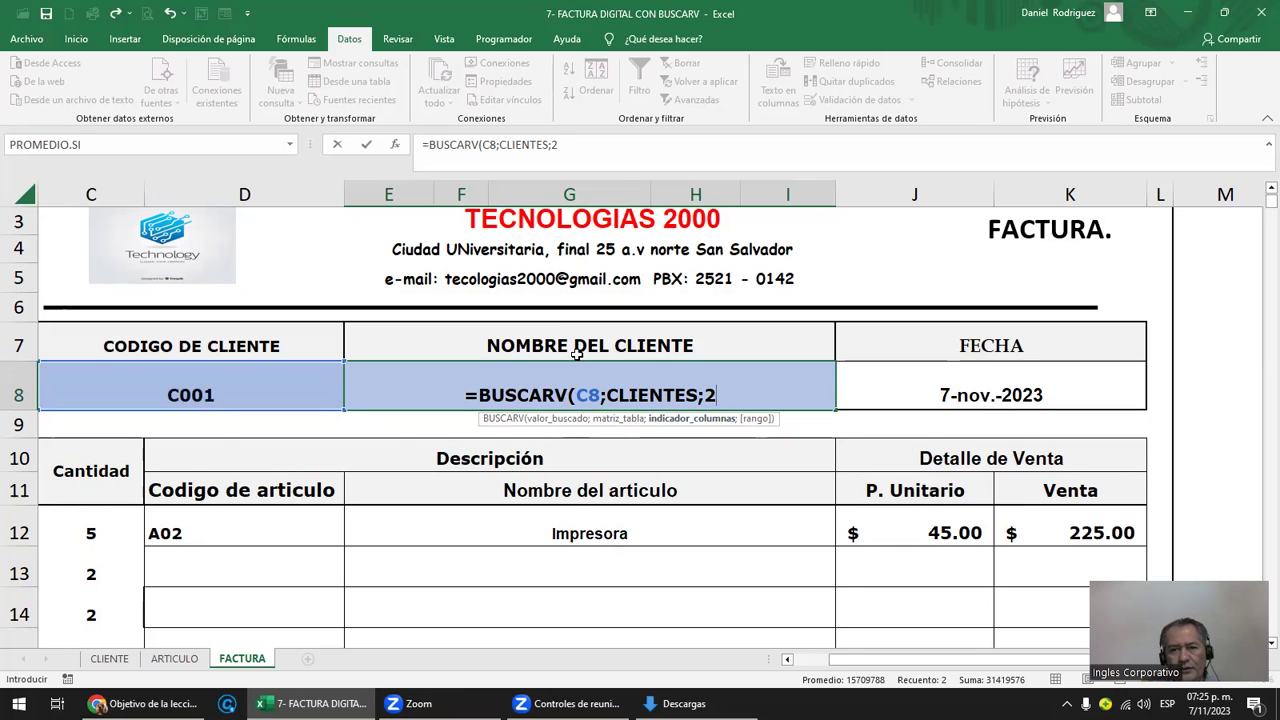
pyautogui.write(';')
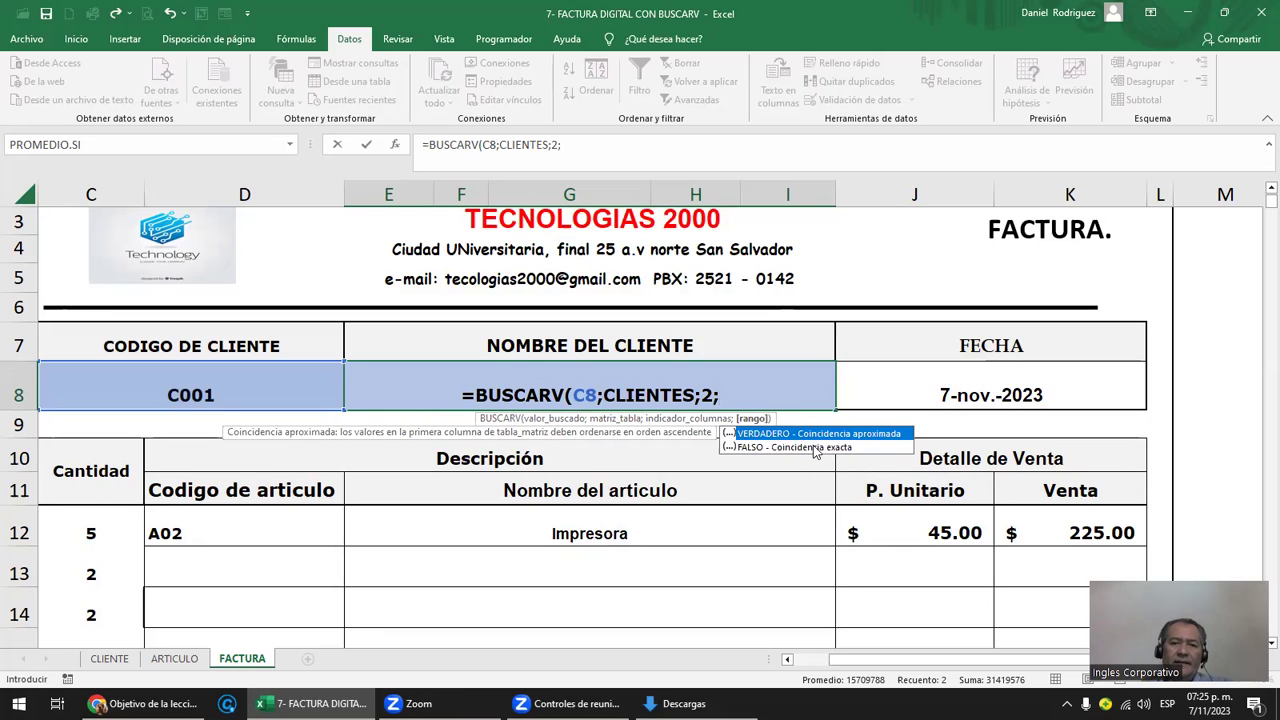
pyautogui.click(815, 452)
pyautogui.doubleClick(814, 448)
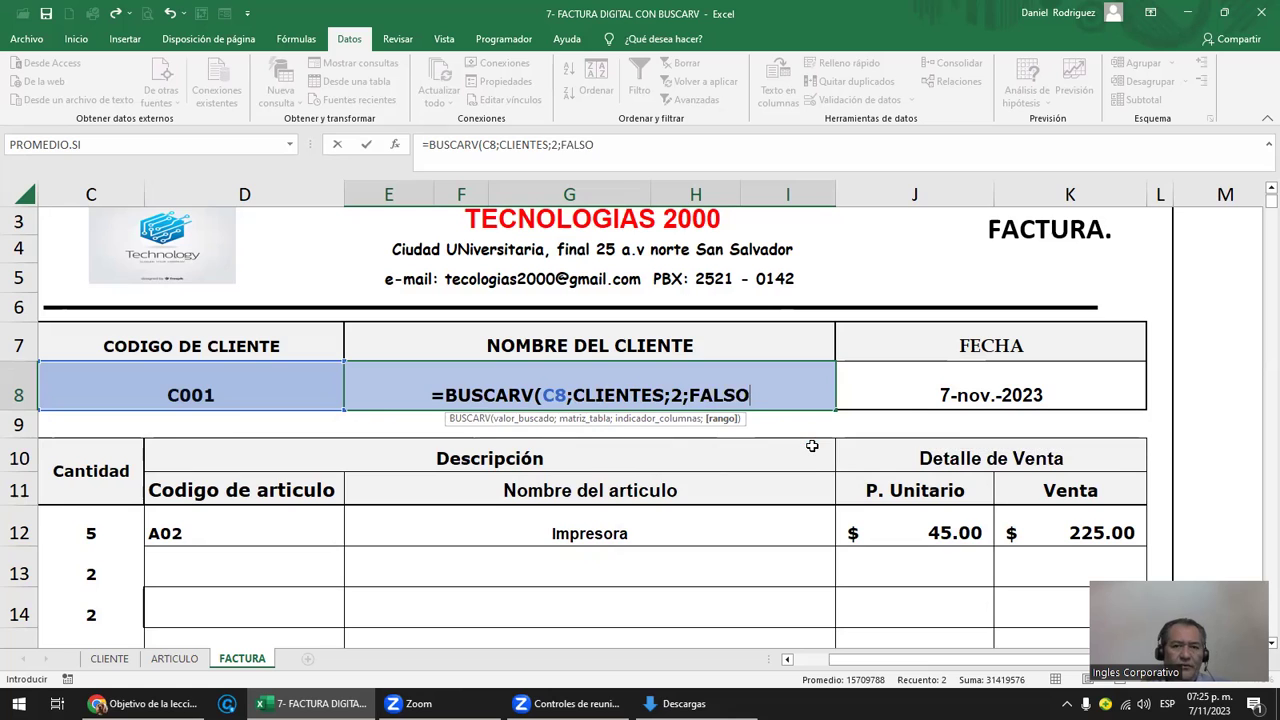
pyautogui.write(')')
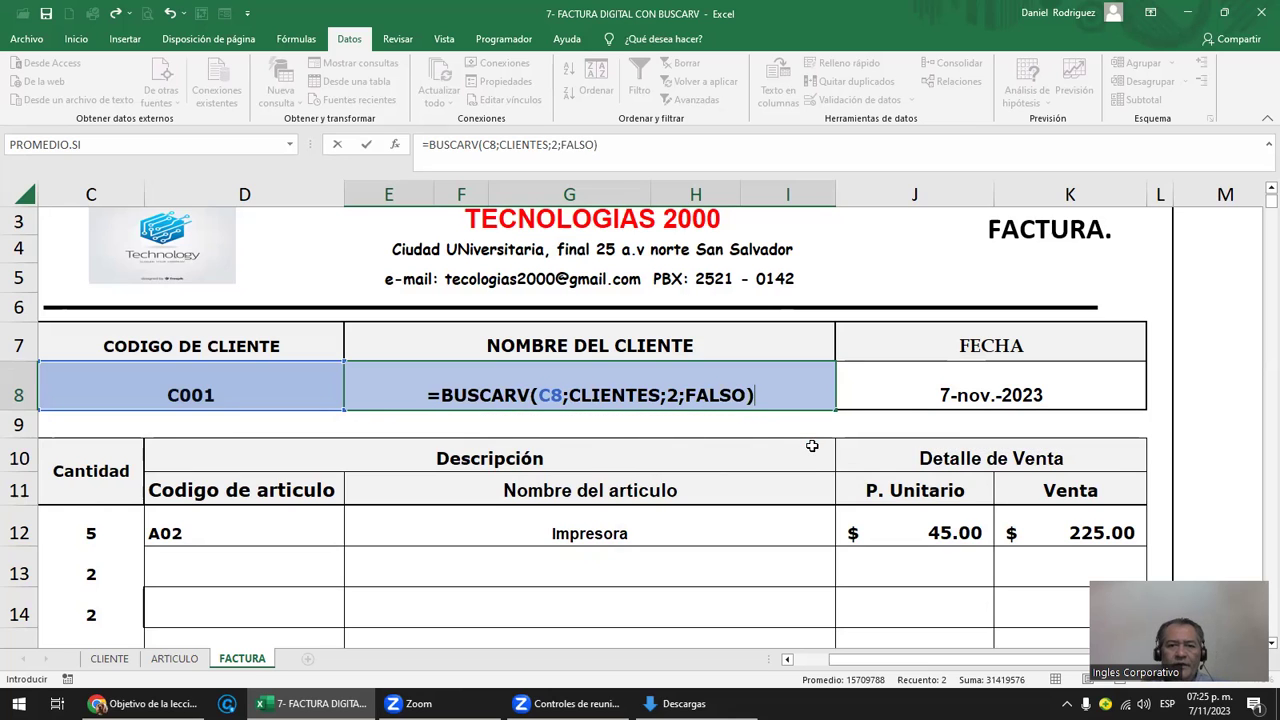
pyautogui.press('Return')
pyautogui.press('Up')
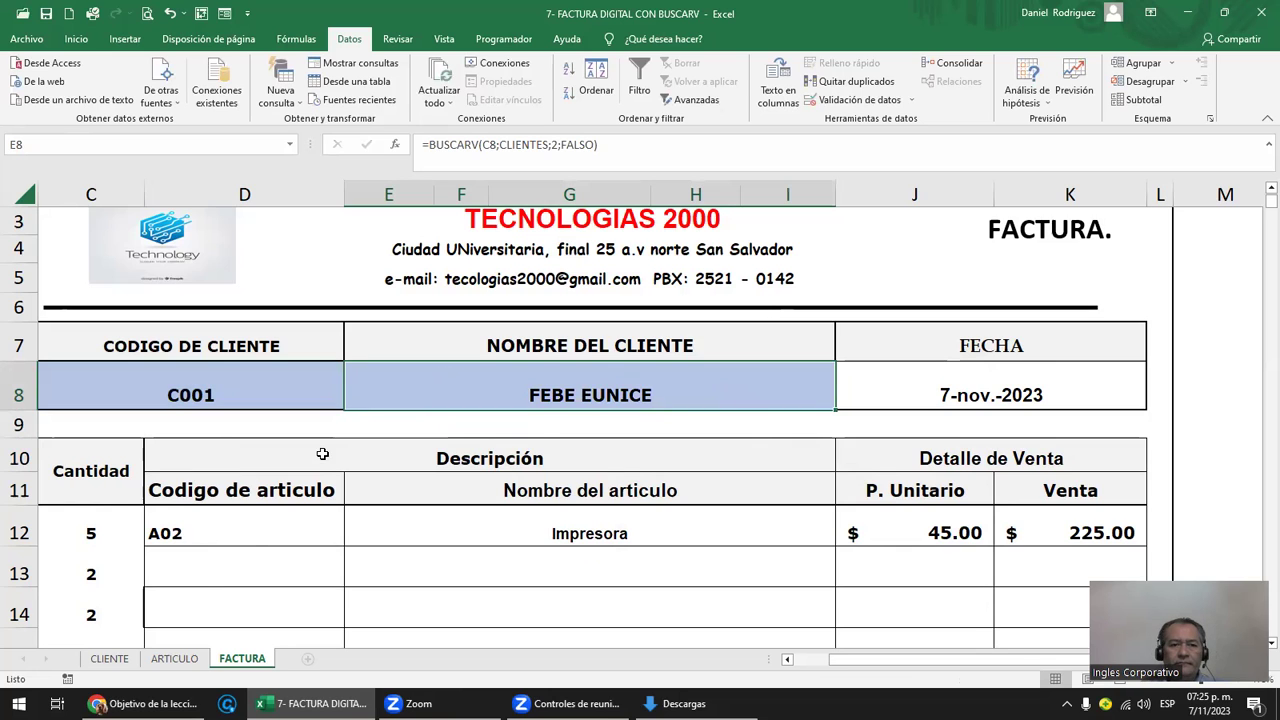
# - Review the CLIENTE sheet to check the name listed for client C001
pyautogui.click(109, 659)
pyautogui.click(72, 245)
pyautogui.keyDown('ctrl'); pyautogui.scroll(1, 135, 360); pyautogui.keyUp('ctrl')
pyautogui.keyDown('ctrl'); pyautogui.scroll(3, 135, 360); pyautogui.keyUp('ctrl')
pyautogui.scroll(1, 120, 331)
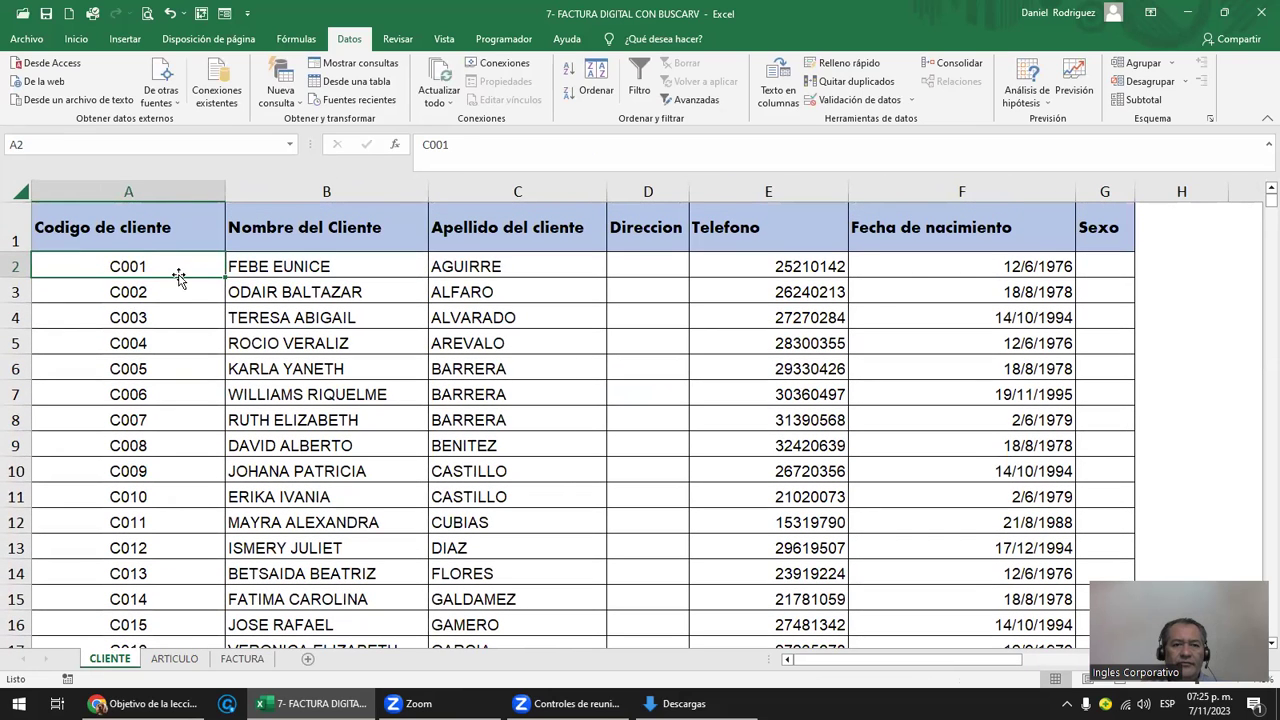
pyautogui.click(305, 267)
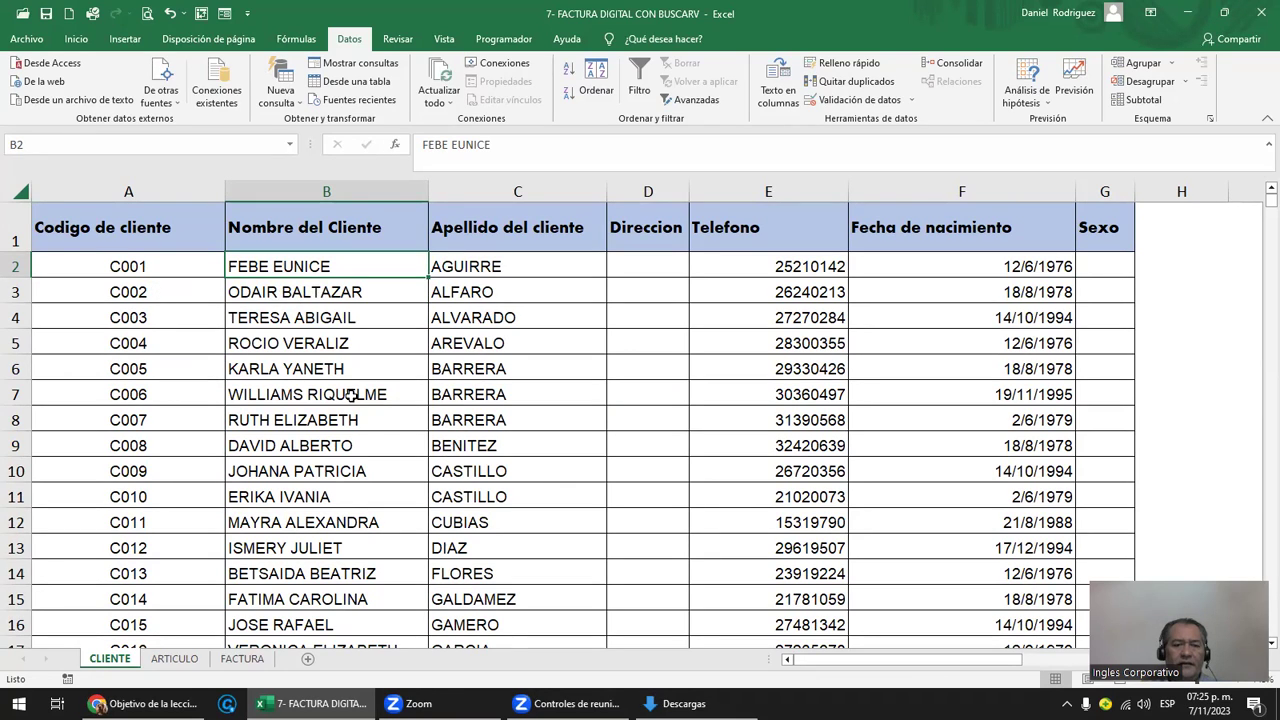
# - On FACTURA, set C8 to C002 from its dropdown and reopen E8's name formula
pyautogui.click(238, 661)
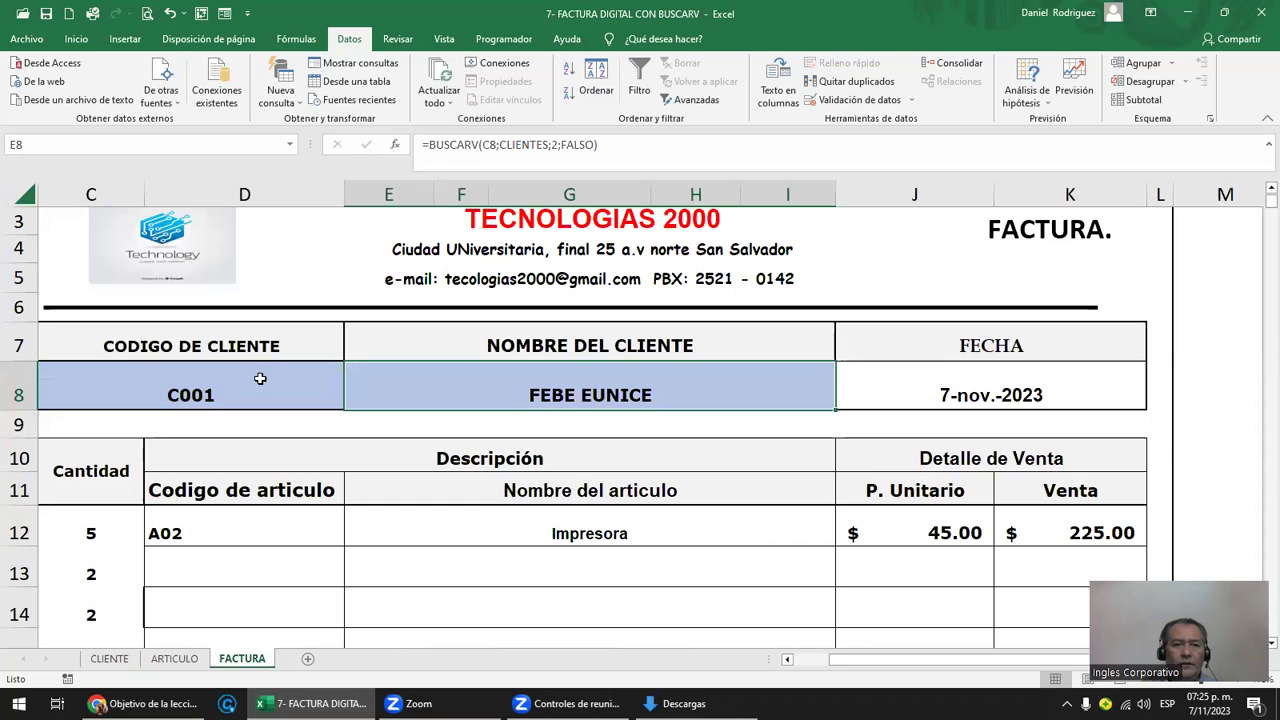
pyautogui.click(300, 390)
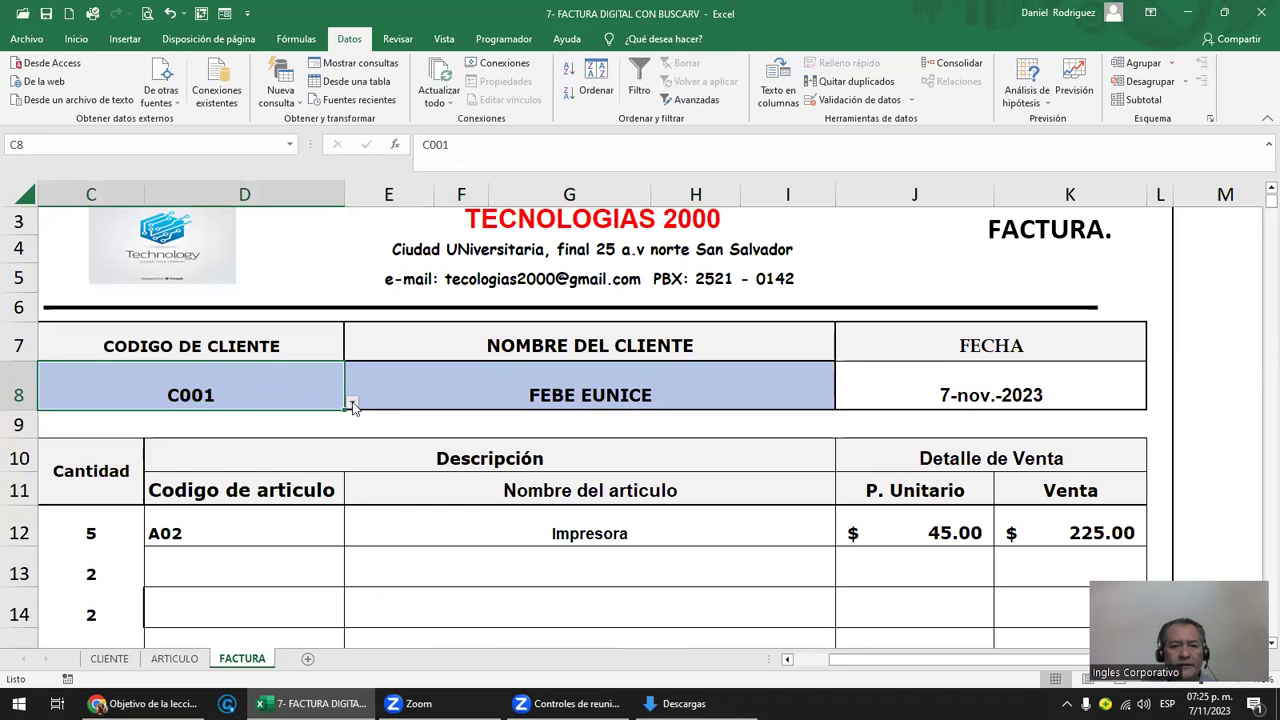
pyautogui.click(352, 402)
pyautogui.click(120, 440)
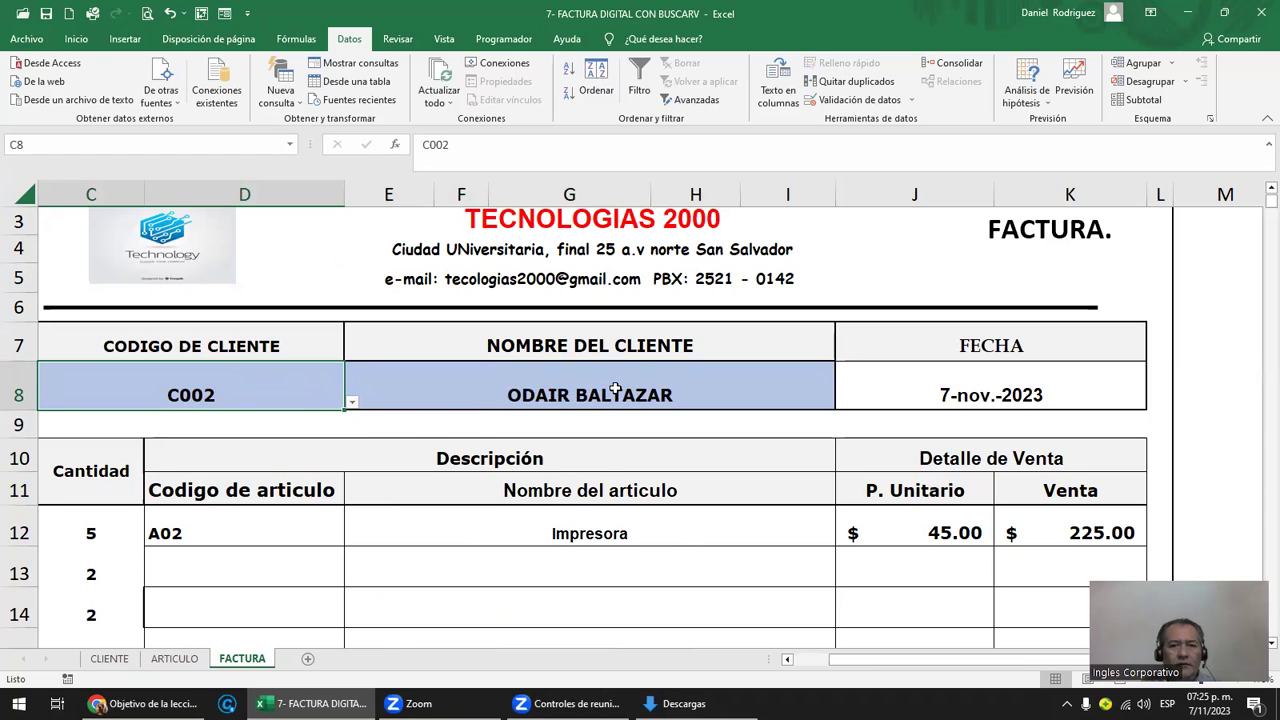
pyautogui.click(616, 389)
pyautogui.doubleClick(616, 389)
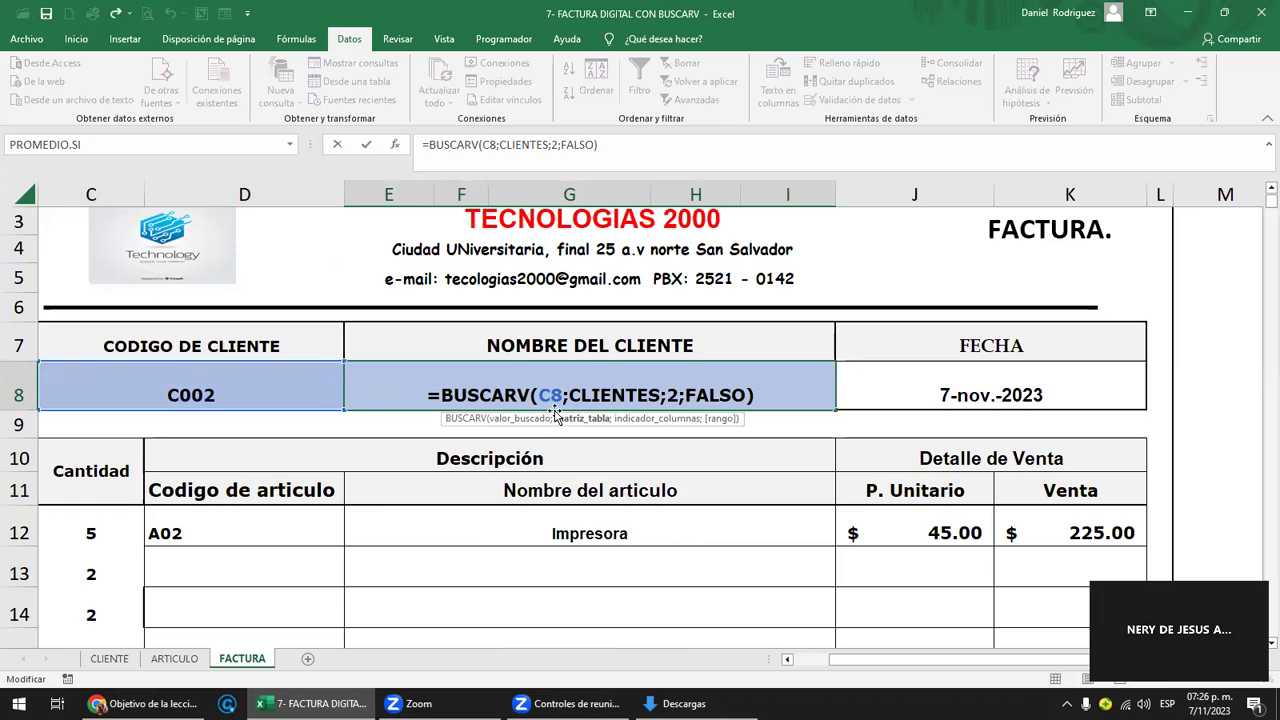
pyautogui.moveTo(567, 395); pyautogui.dragTo(658, 390)
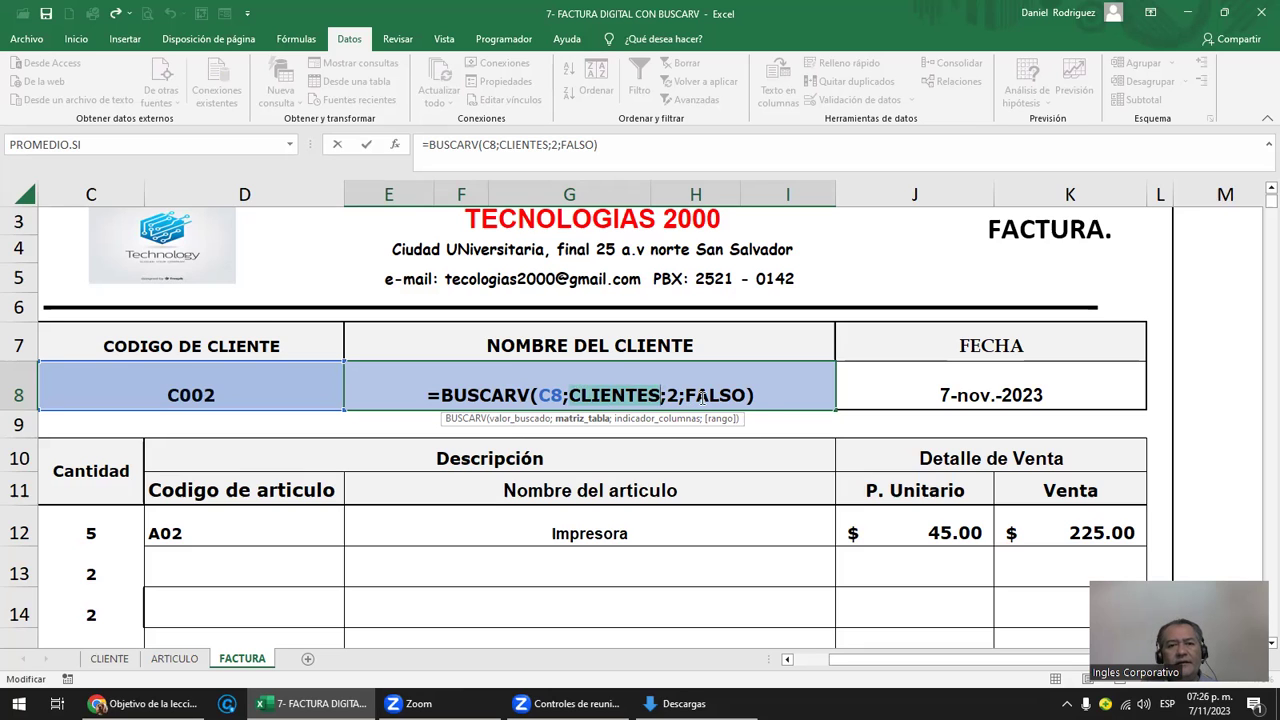
pyautogui.hotkey('ctrl', 'Return')
pyautogui.click(616, 343)
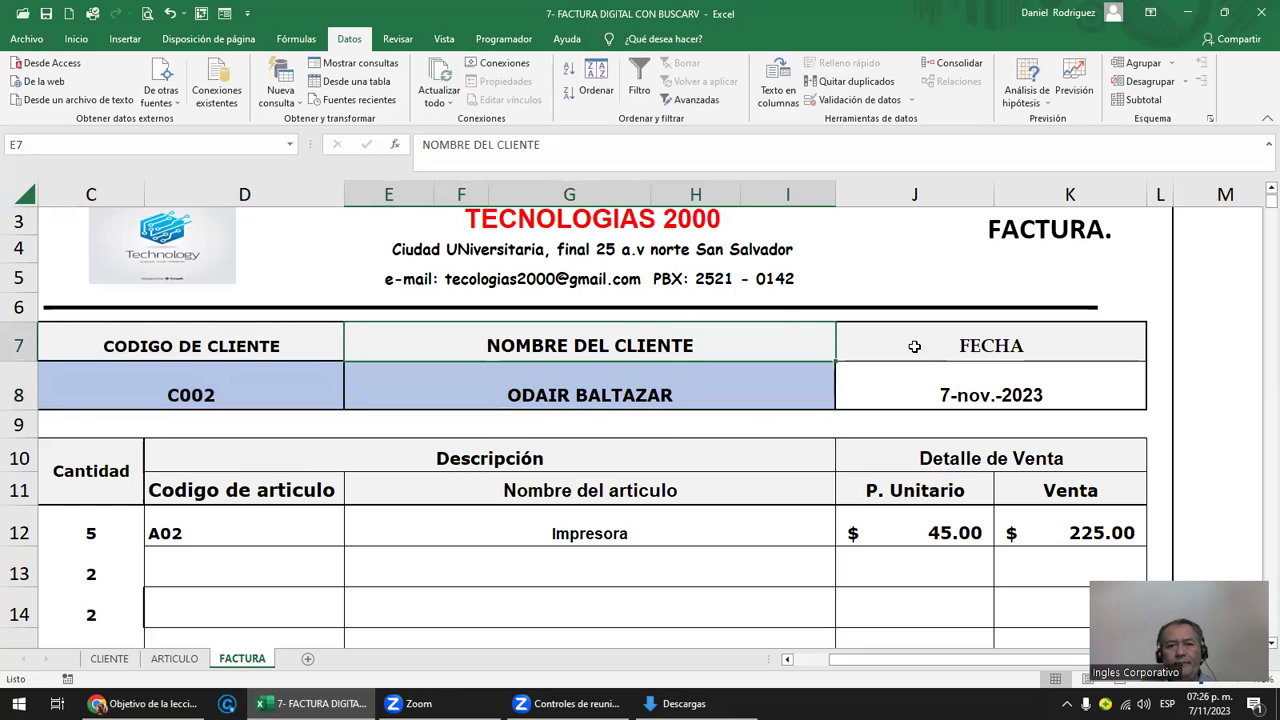
pyautogui.click(578, 423)
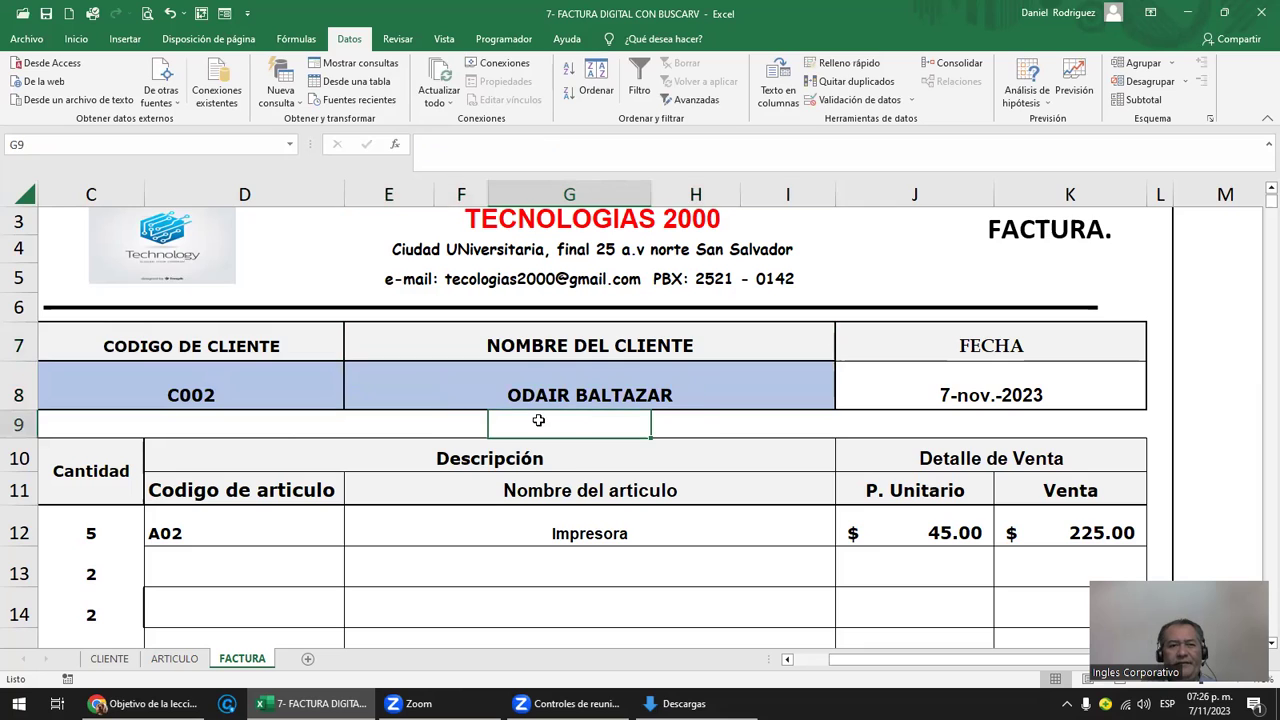
pyautogui.click(19, 424)
pyautogui.rightClick(19, 424)
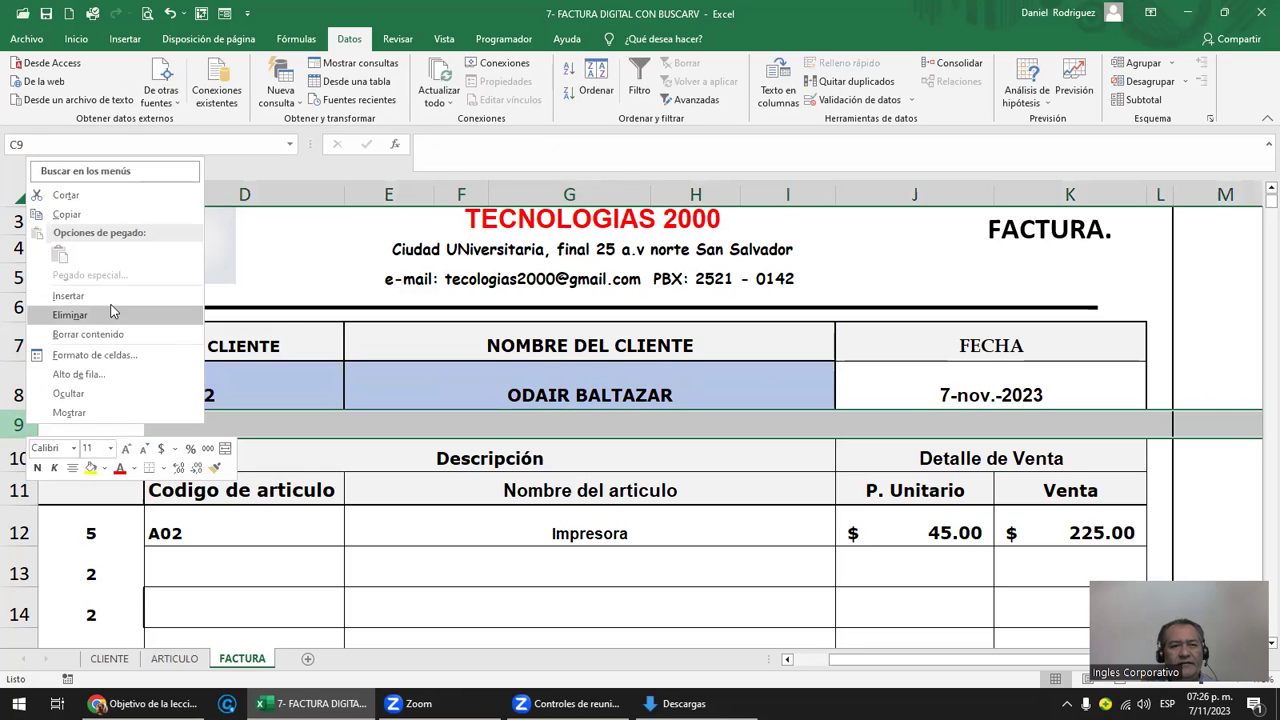
pyautogui.click(113, 296)
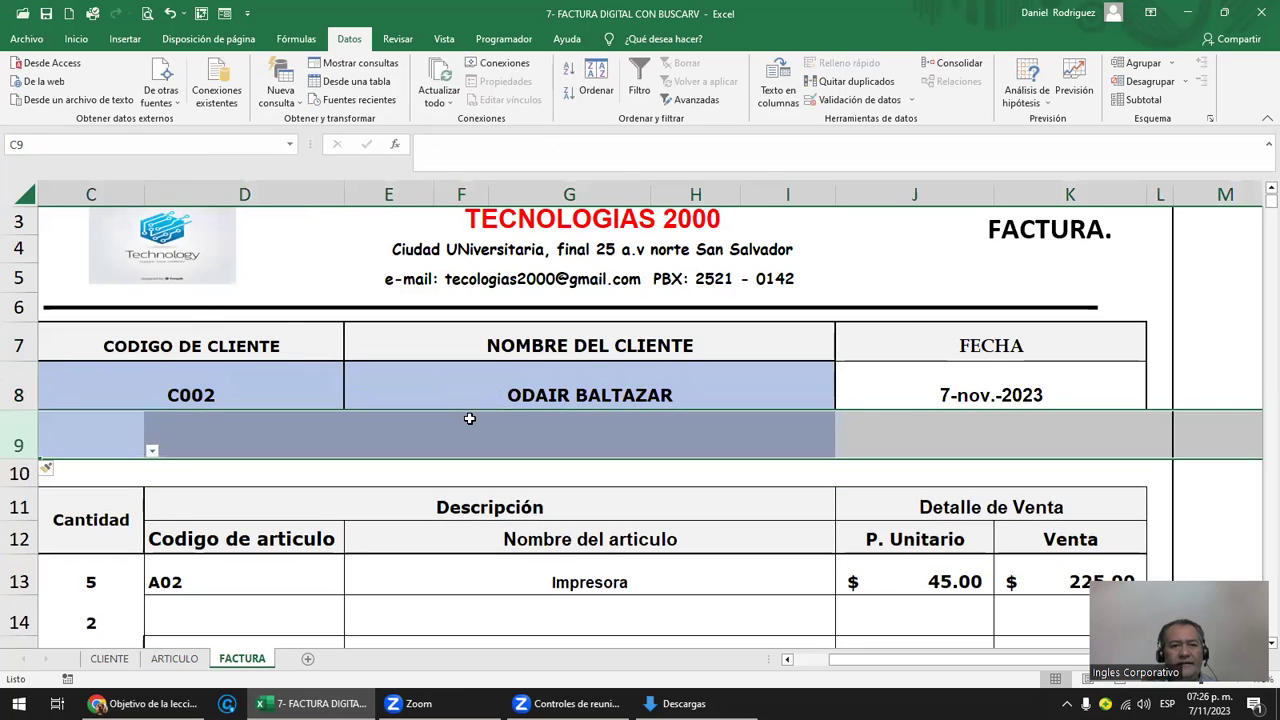
pyautogui.click(366, 468)
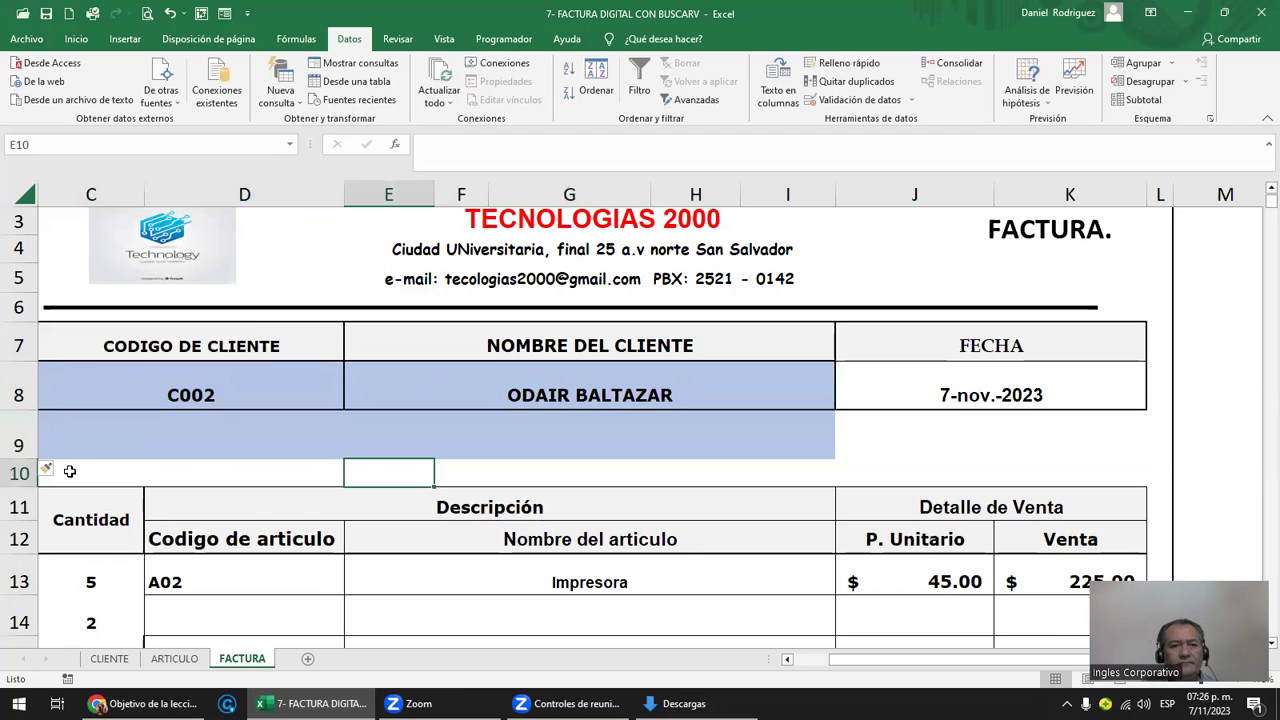
pyautogui.click(20, 474)
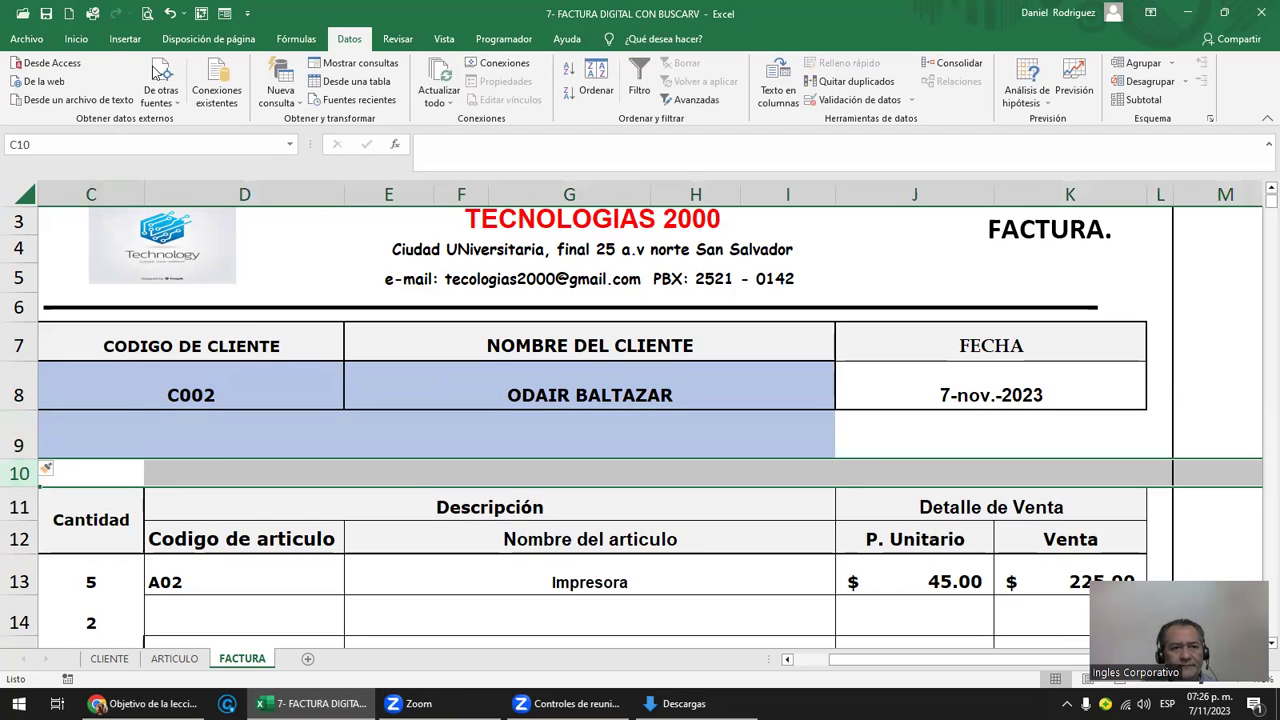
pyautogui.hotkey('ctrl', 'z')
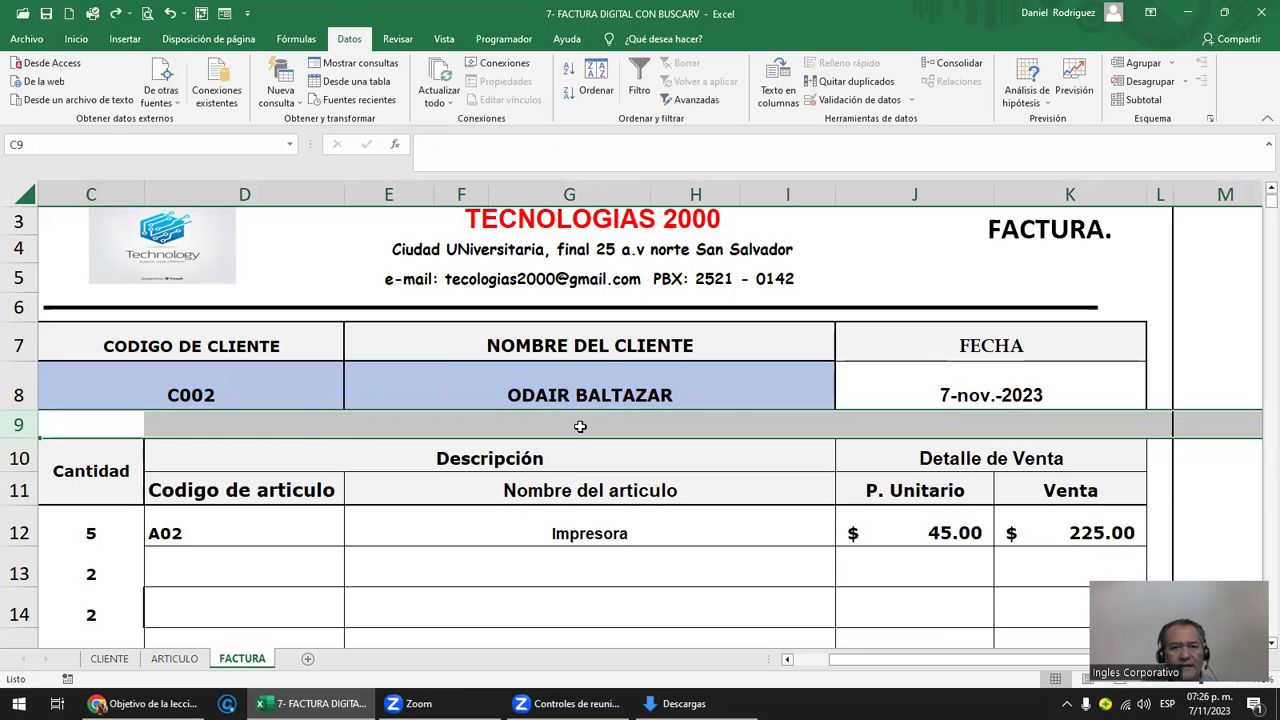
pyautogui.click(577, 431)
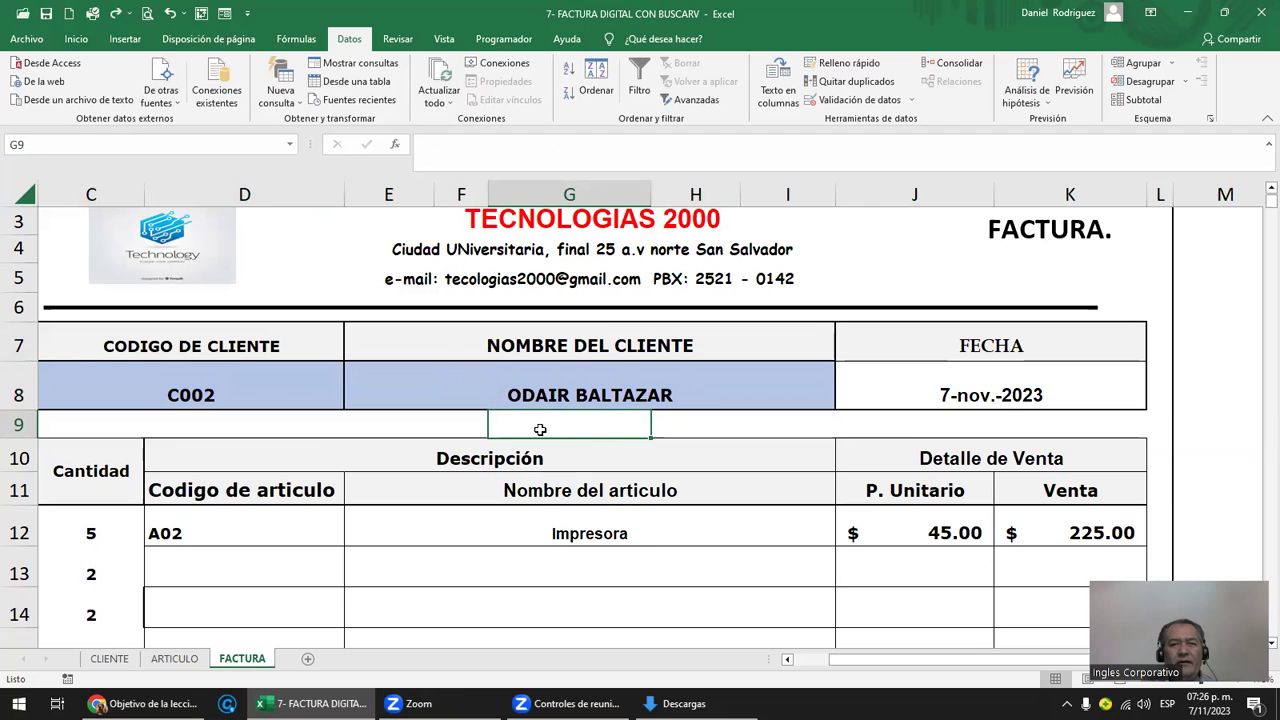
# - Cancel the stray D10 entry and start =BUSCARV(C8;CLIENTES in cell G9
pyautogui.press('Down')
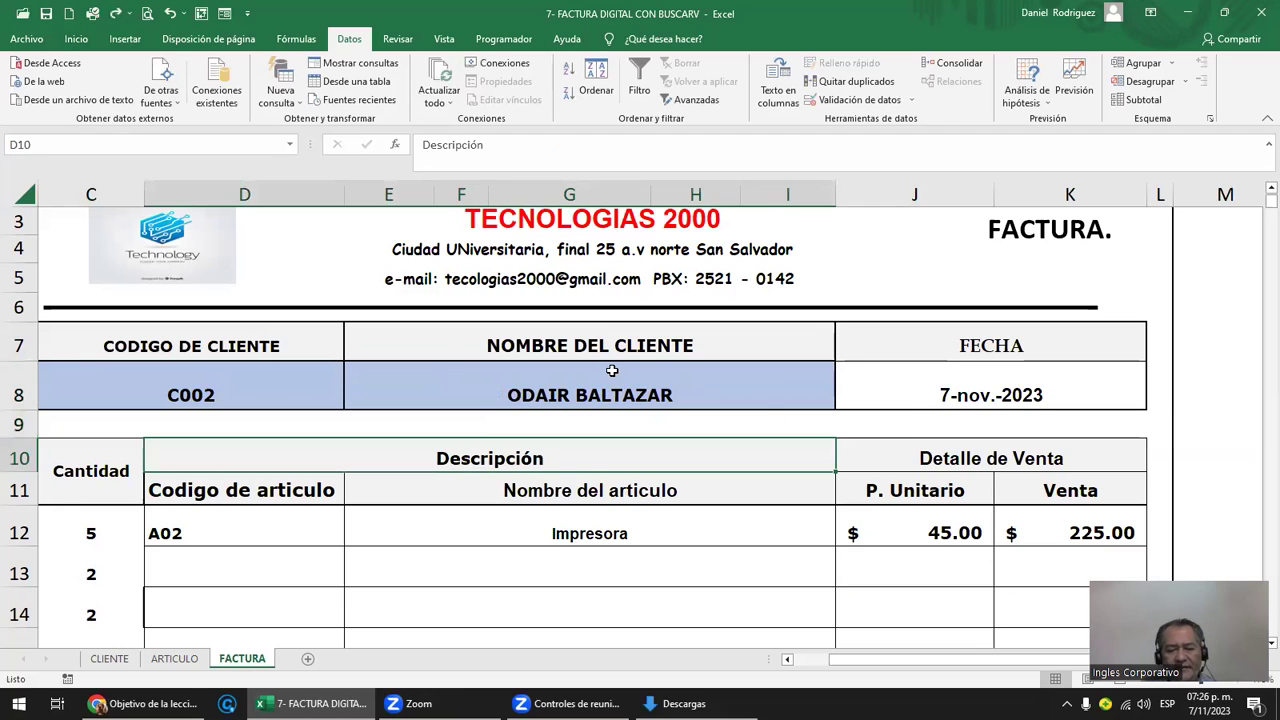
pyautogui.write('=')
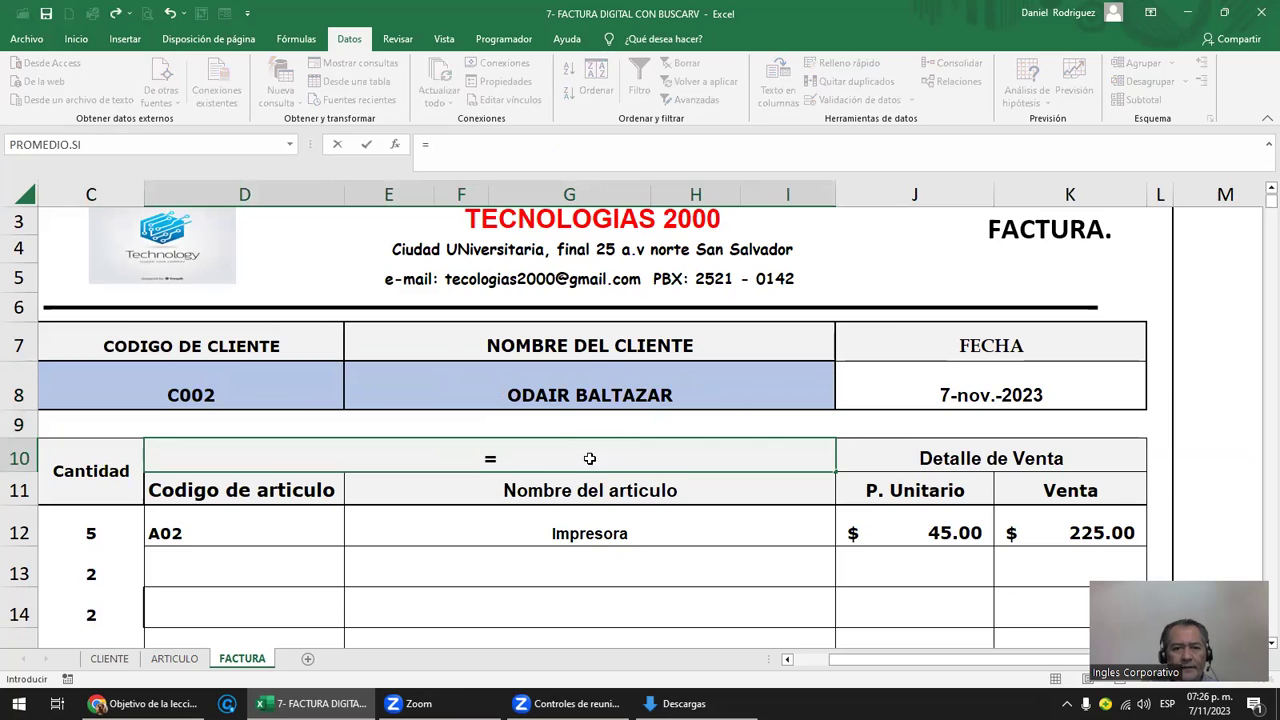
pyautogui.press('Escape')
pyautogui.click(540, 428)
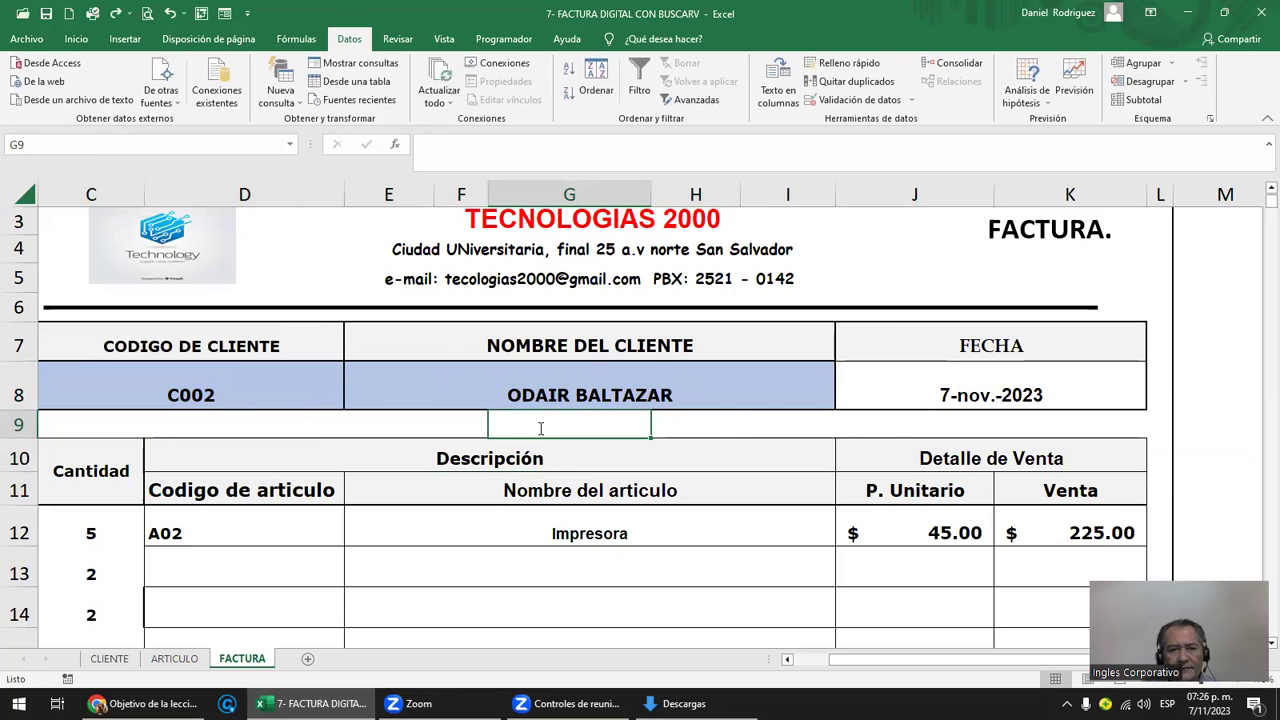
pyautogui.write('=BUSCAR')
pyautogui.press('Down')
pyautogui.press('Down')
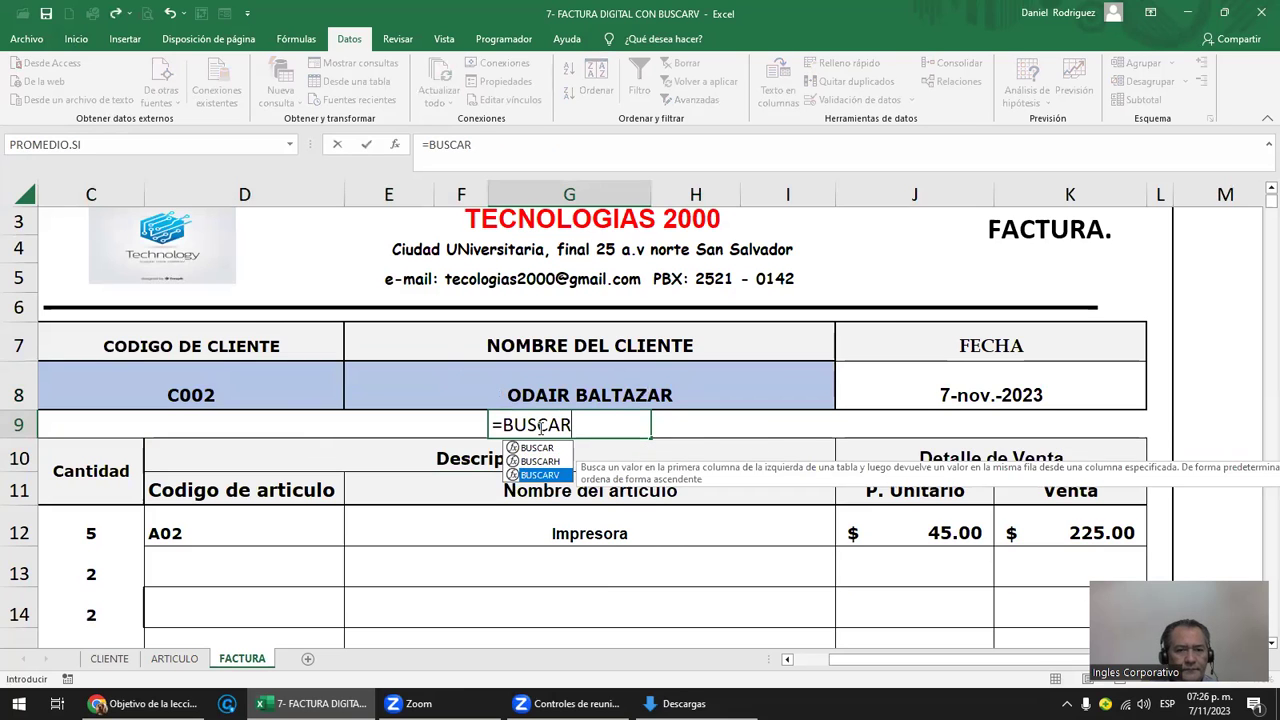
pyautogui.press('Tab')
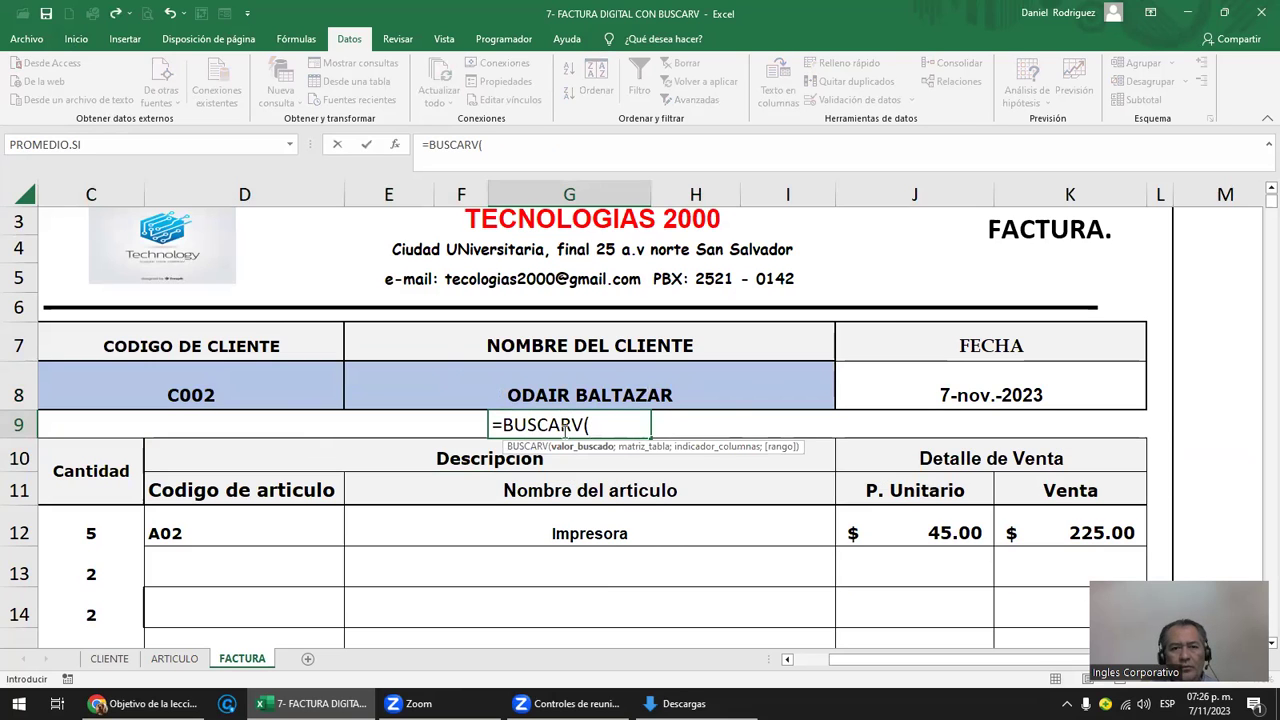
pyautogui.click(272, 393)
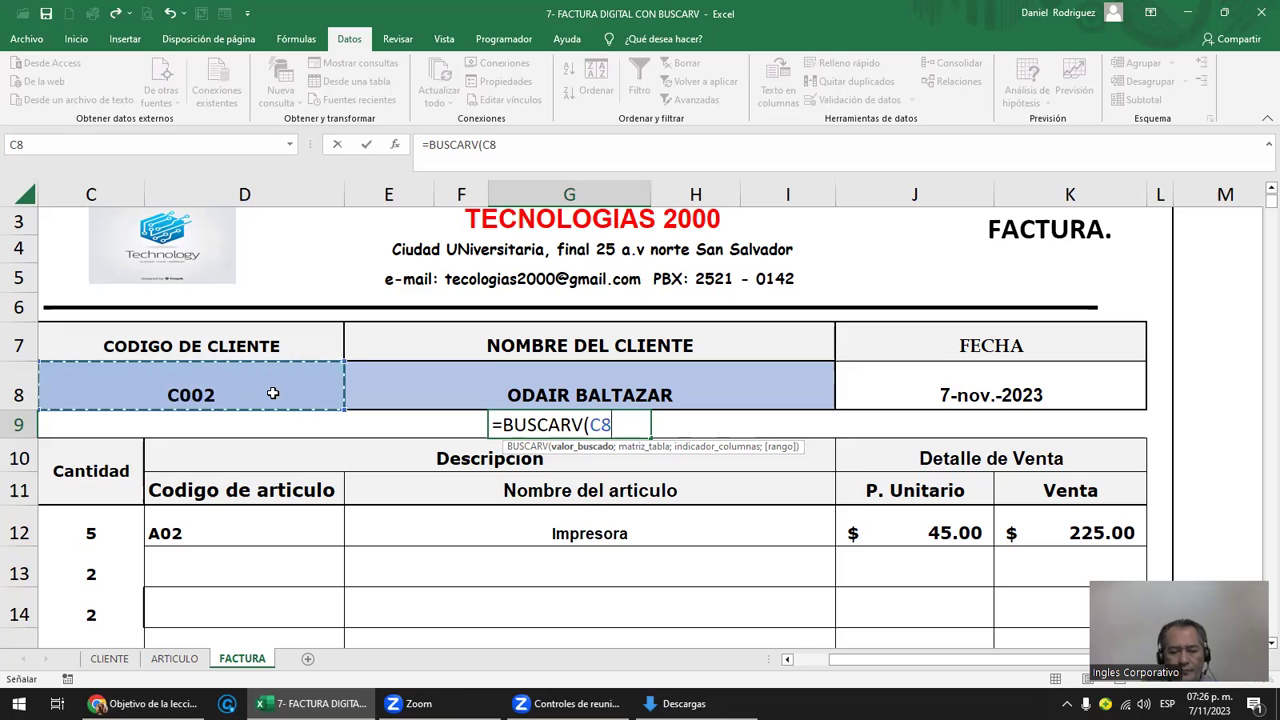
pyautogui.write(';')
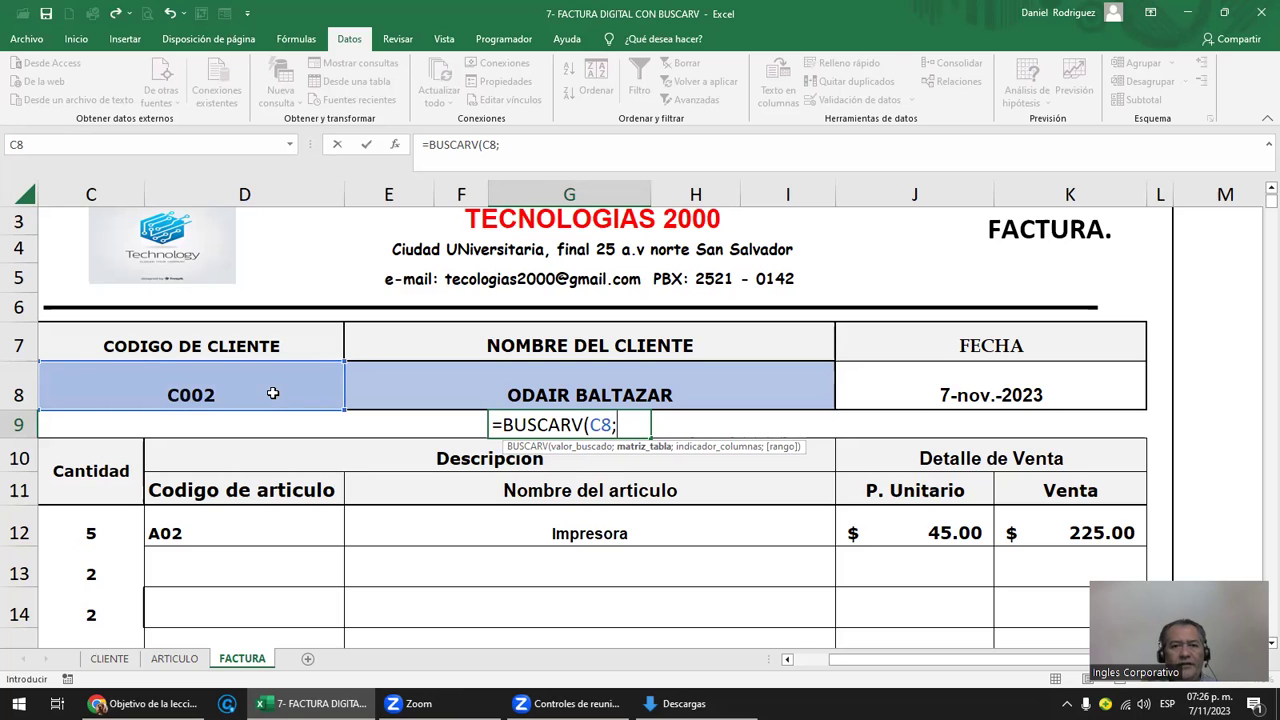
pyautogui.write('C')
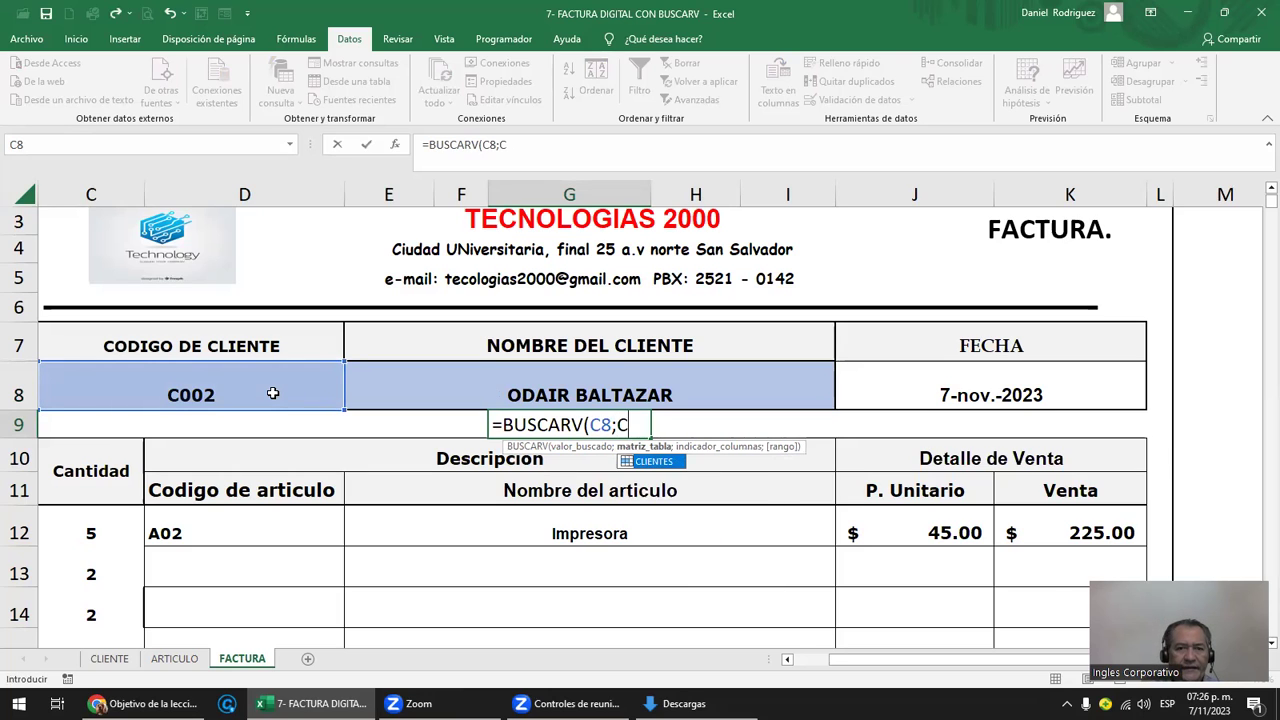
pyautogui.write('LI')
pyautogui.press('Tab')
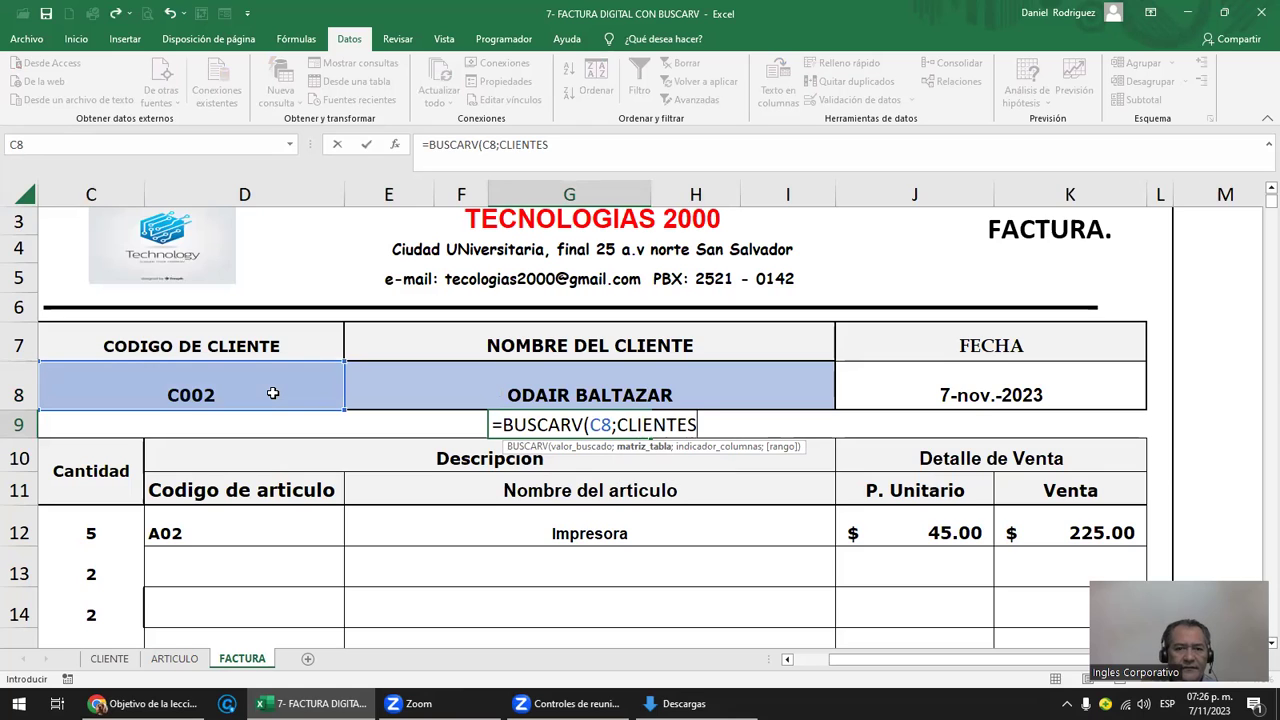
# - Finish G9 as =BUSCARV(C8;CLIENTES;6;FALSO), returning 28720, and check the CLIENTE columns
pyautogui.write(';')
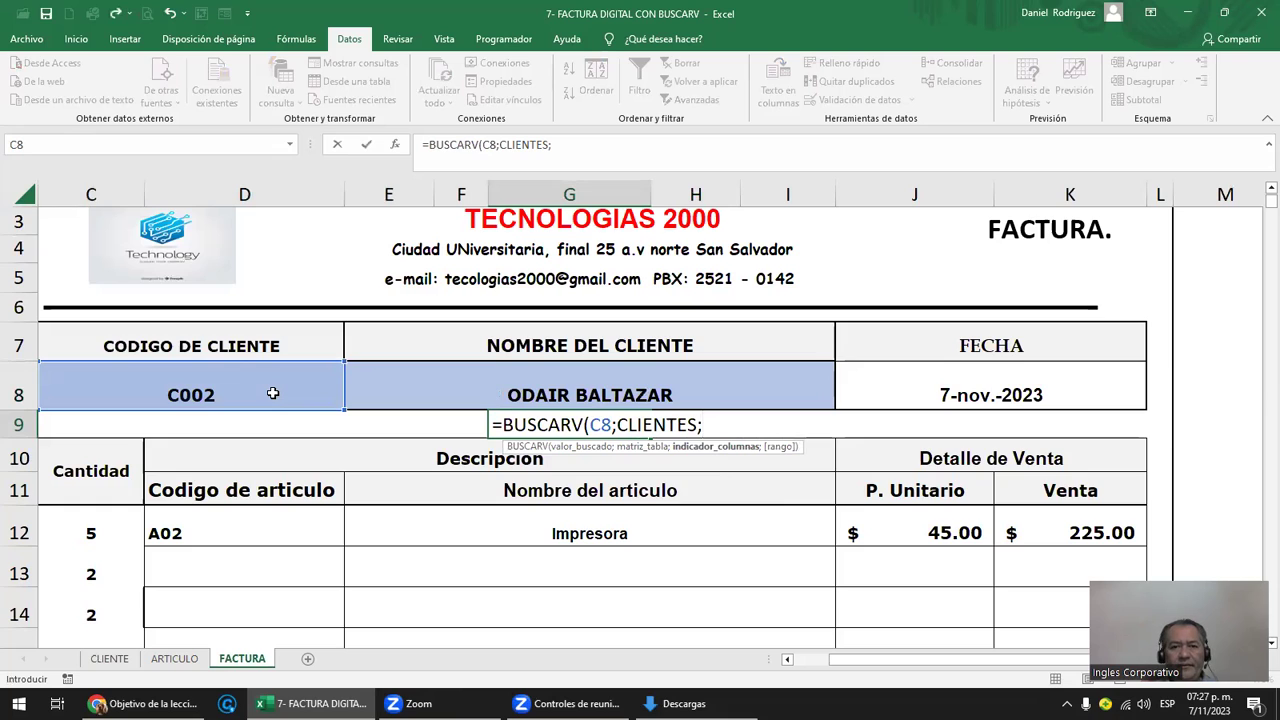
pyautogui.write('6')
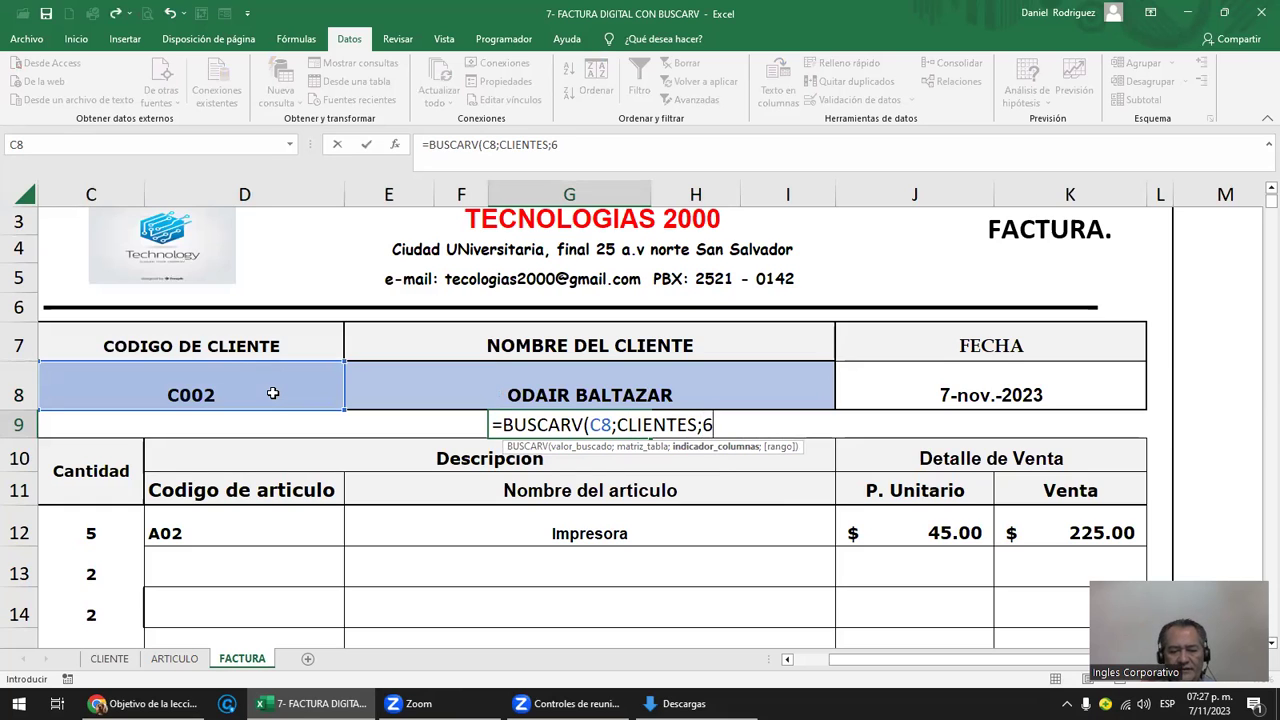
pyautogui.write(';')
pyautogui.press('Down')
pyautogui.press('Tab')
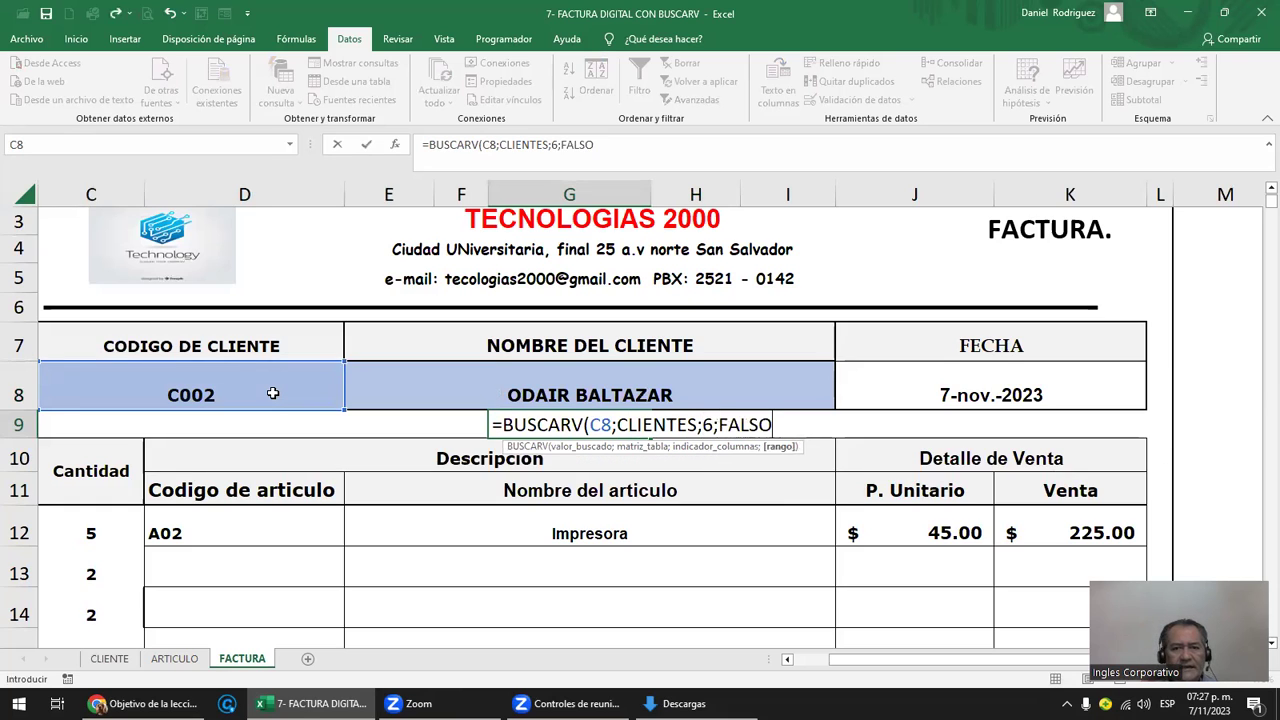
pyautogui.write(')')
pyautogui.press('Return')
pyautogui.press('Up')
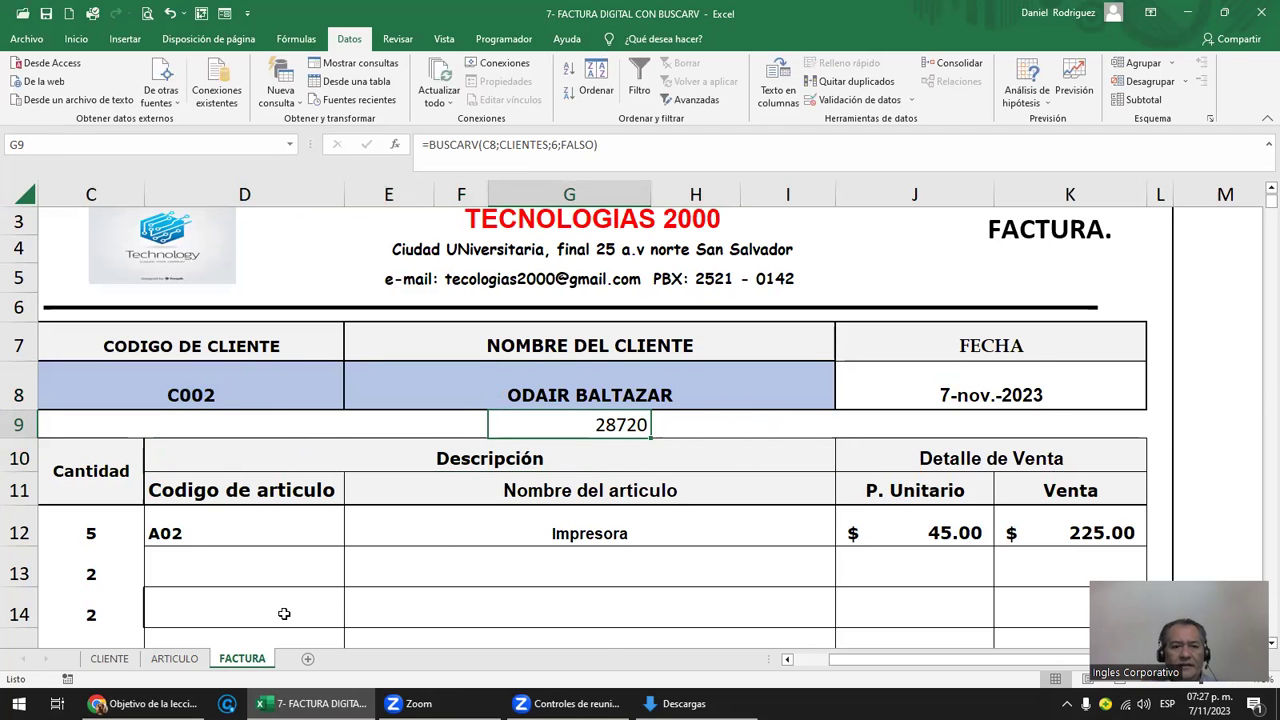
pyautogui.click(108, 659)
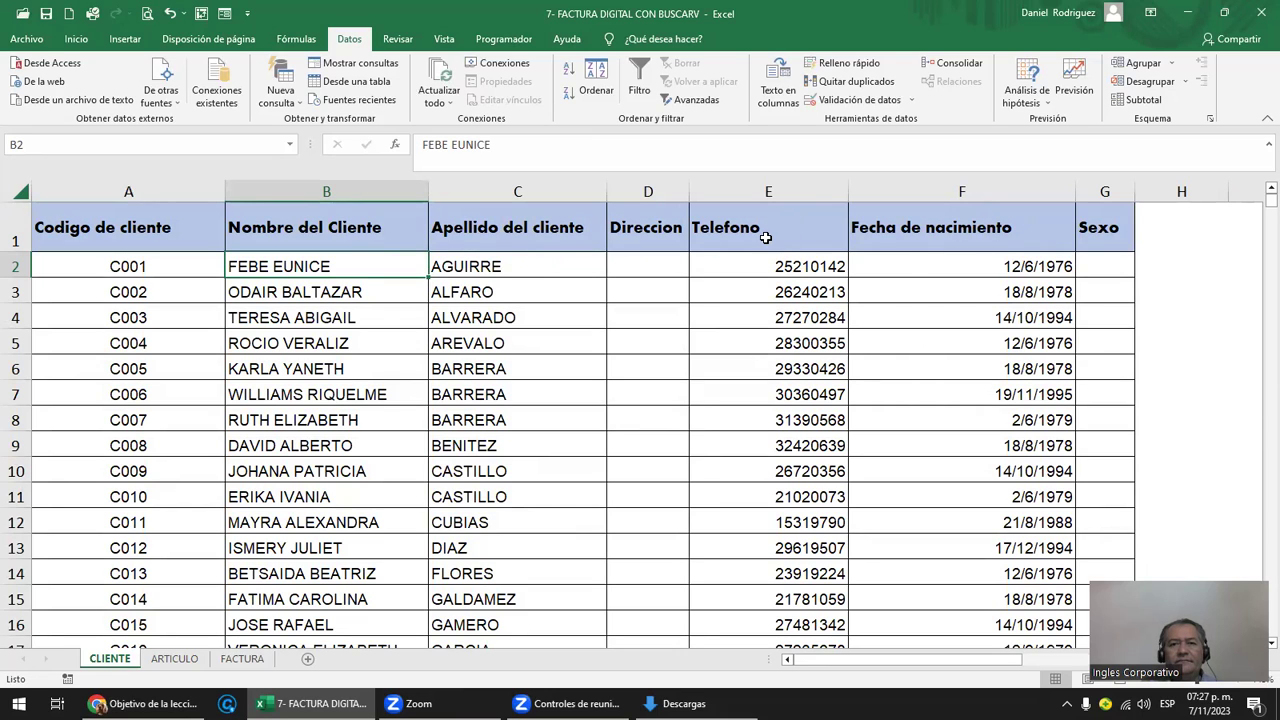
# - Change G9's column index from 6 to 5 so it returns the client's telephone
pyautogui.click(242, 659)
pyautogui.doubleClick(634, 436)
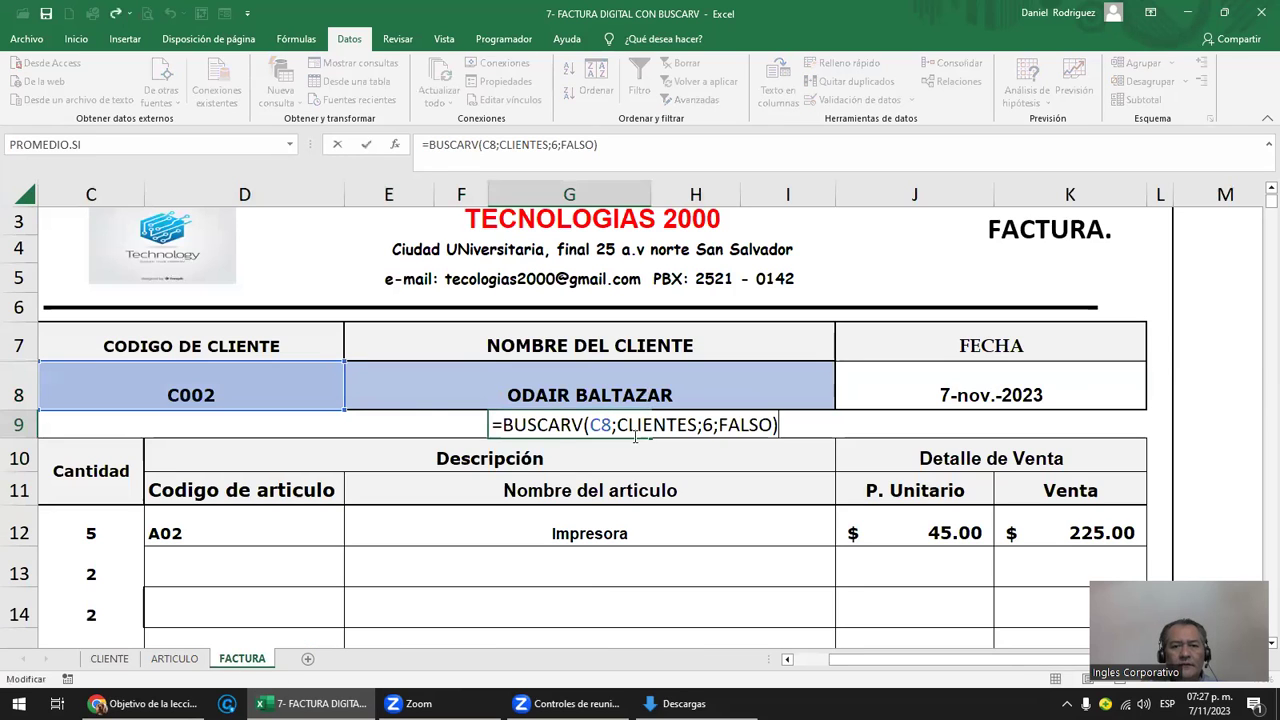
pyautogui.click(702, 428)
pyautogui.press('Delete')
pyautogui.write('5')
pyautogui.press('Return')
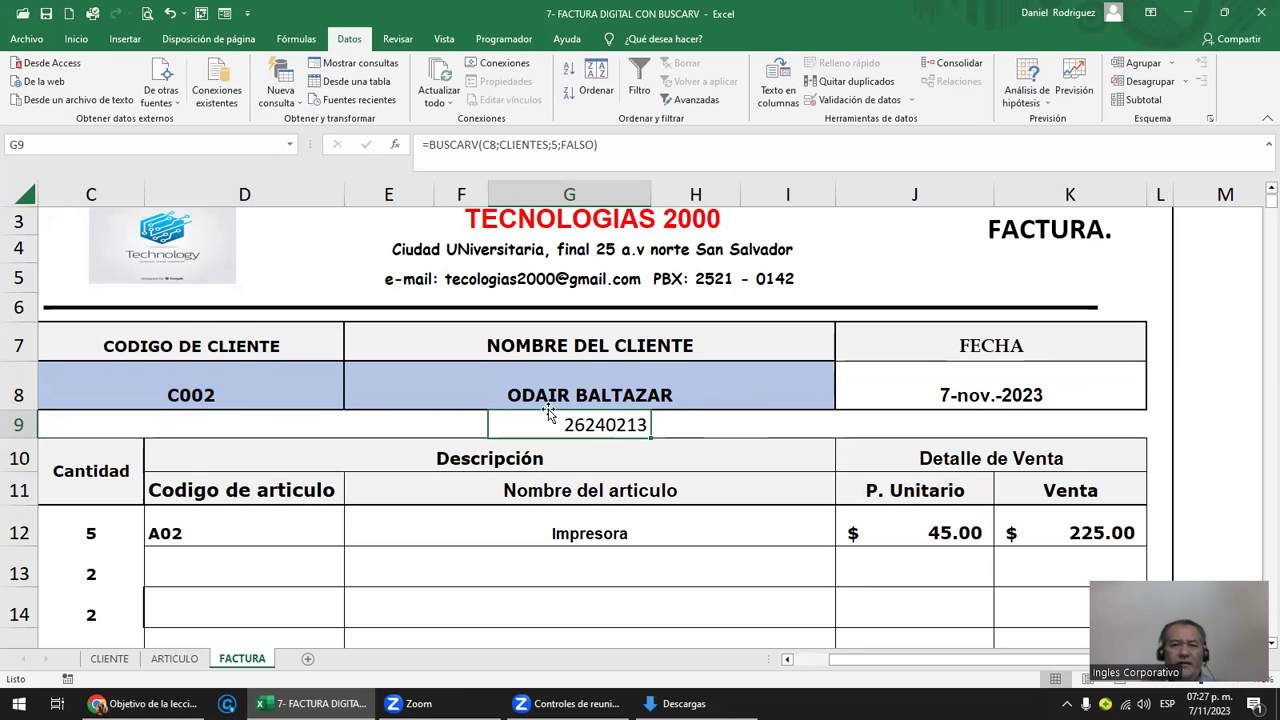
# - Compare the G9 phone lookup with the E8 client-name formula
pyautogui.doubleClick(608, 428)
pyautogui.press('Escape')
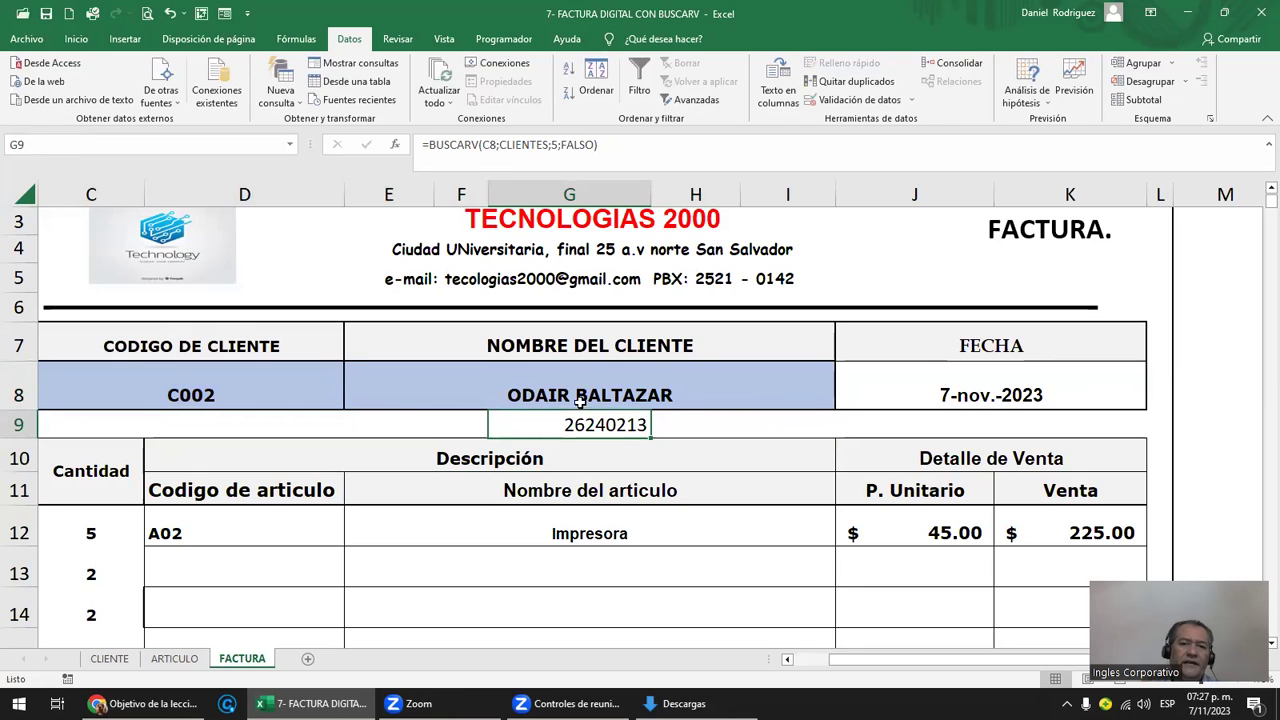
pyautogui.click(578, 396)
pyautogui.click(591, 427)
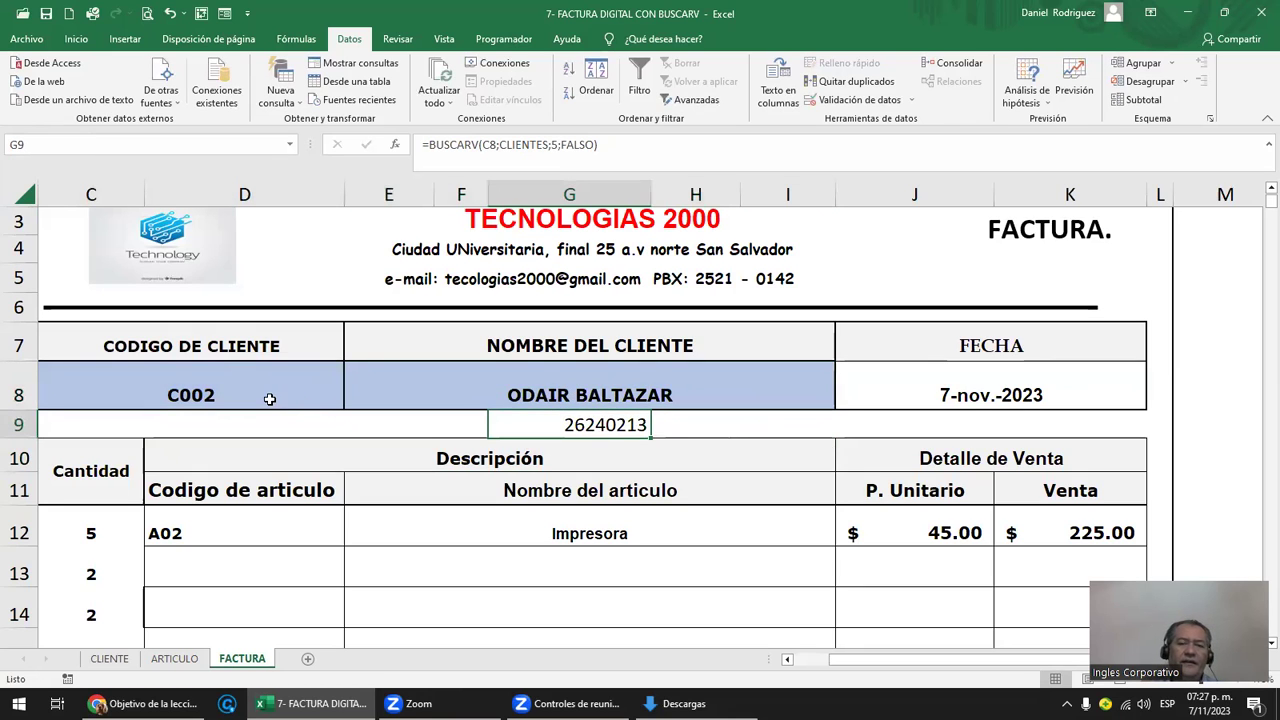
pyautogui.click(125, 472)
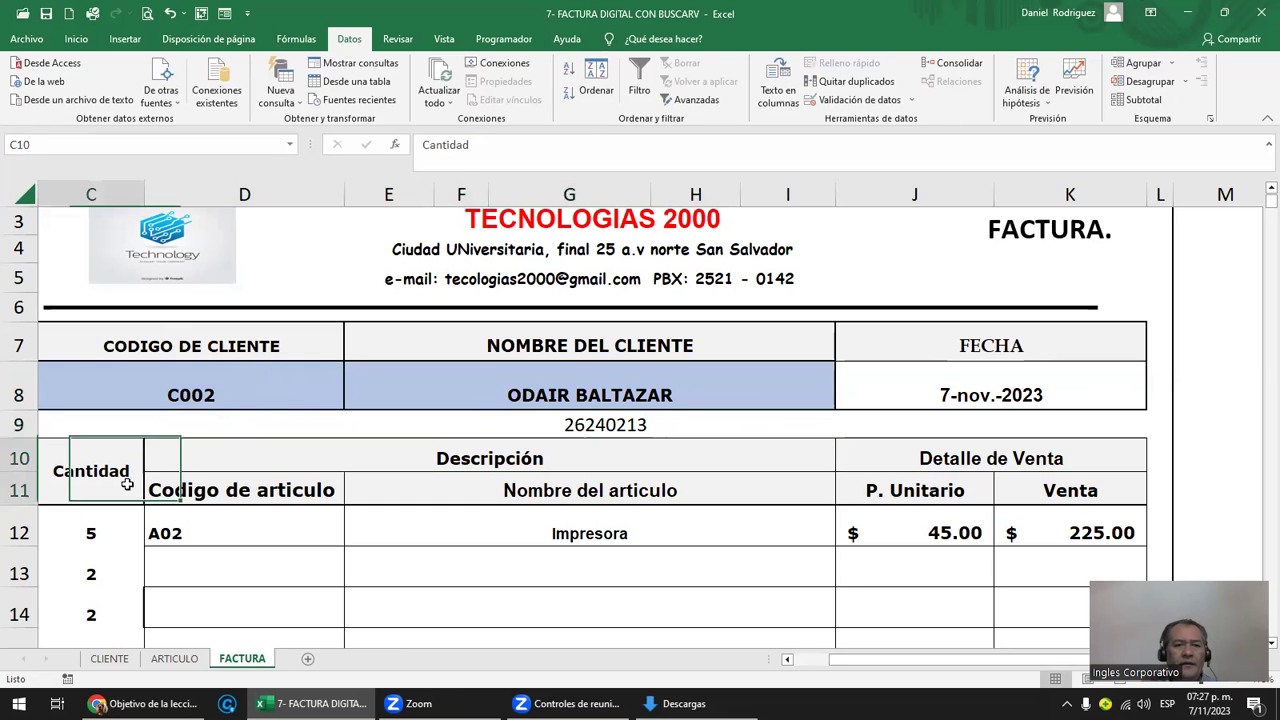
pyautogui.keyDown('ctrl'); pyautogui.scroll(-1, 149, 500); pyautogui.keyUp('ctrl')
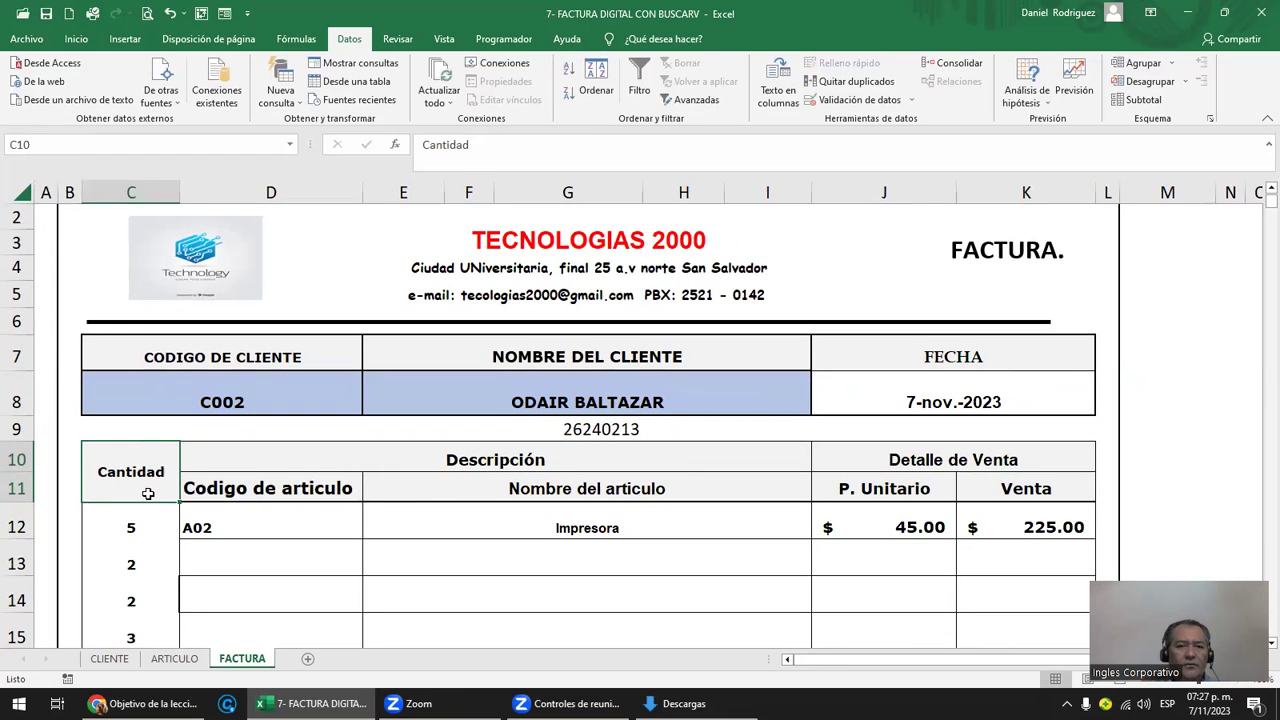
pyautogui.scroll(-1, 200, 497)
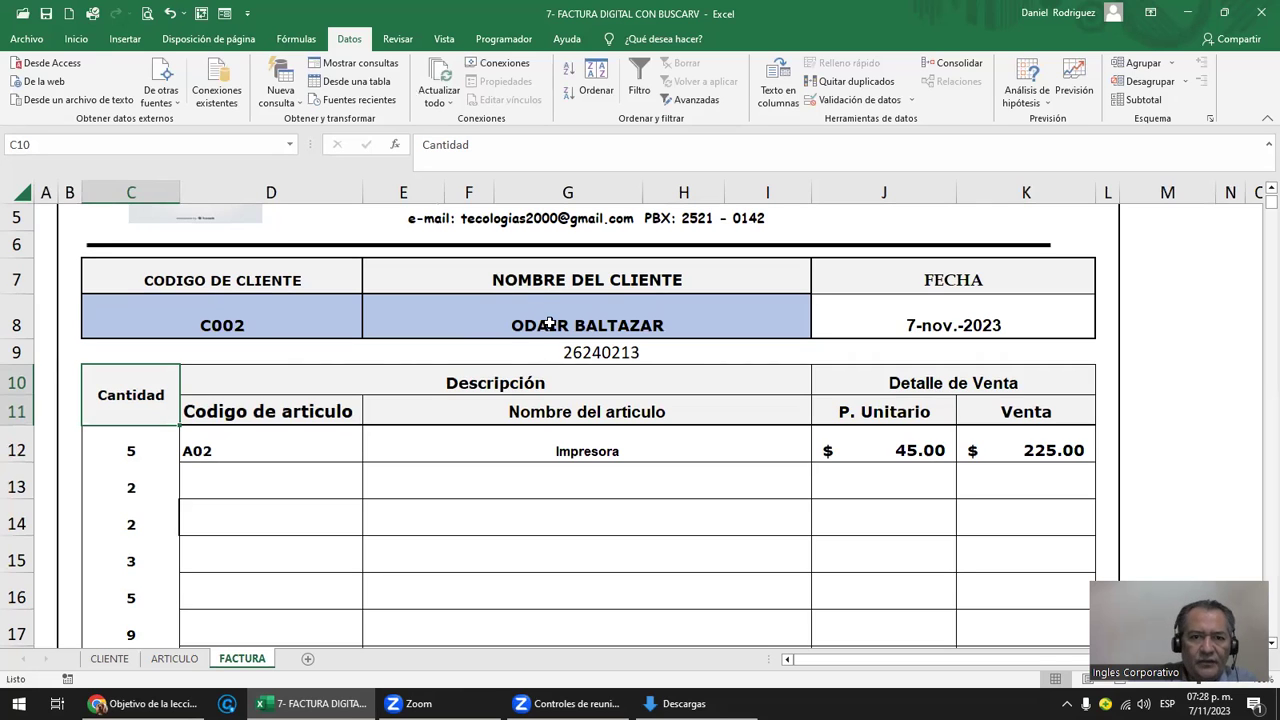
pyautogui.doubleClick(549, 323)
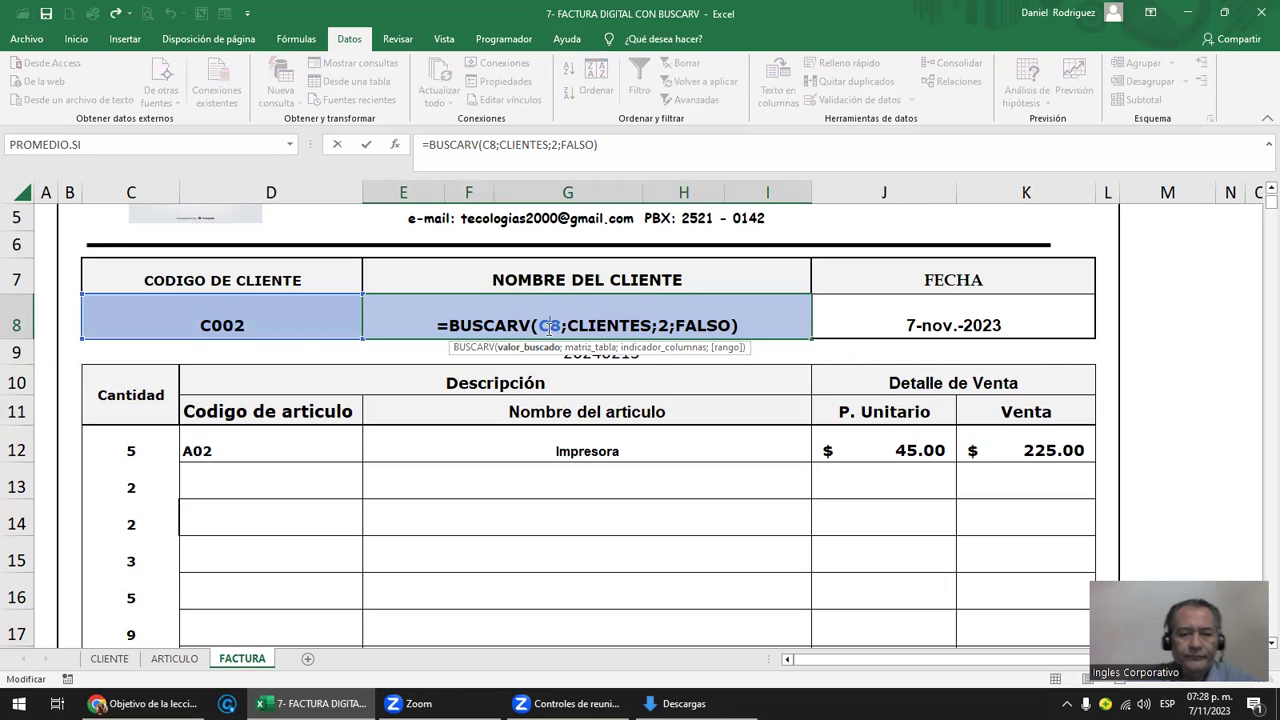
pyautogui.press('Escape')
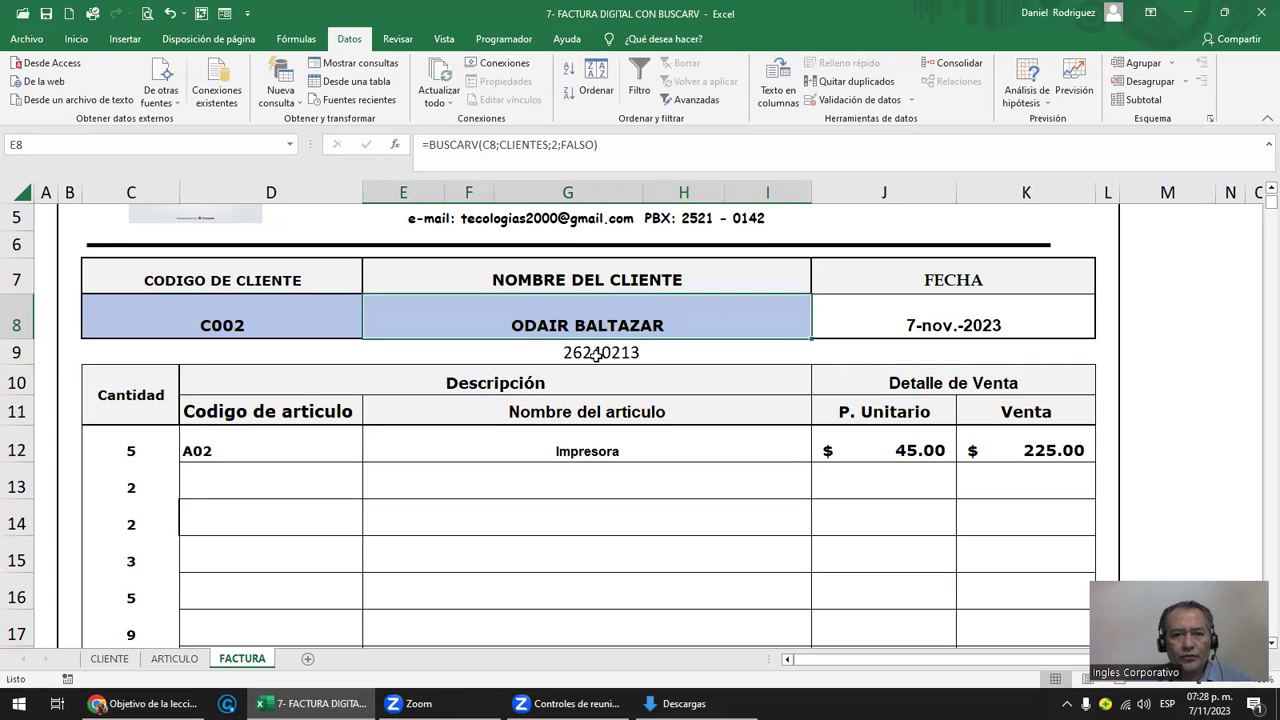
pyautogui.doubleClick(597, 354)
pyautogui.press('Escape')
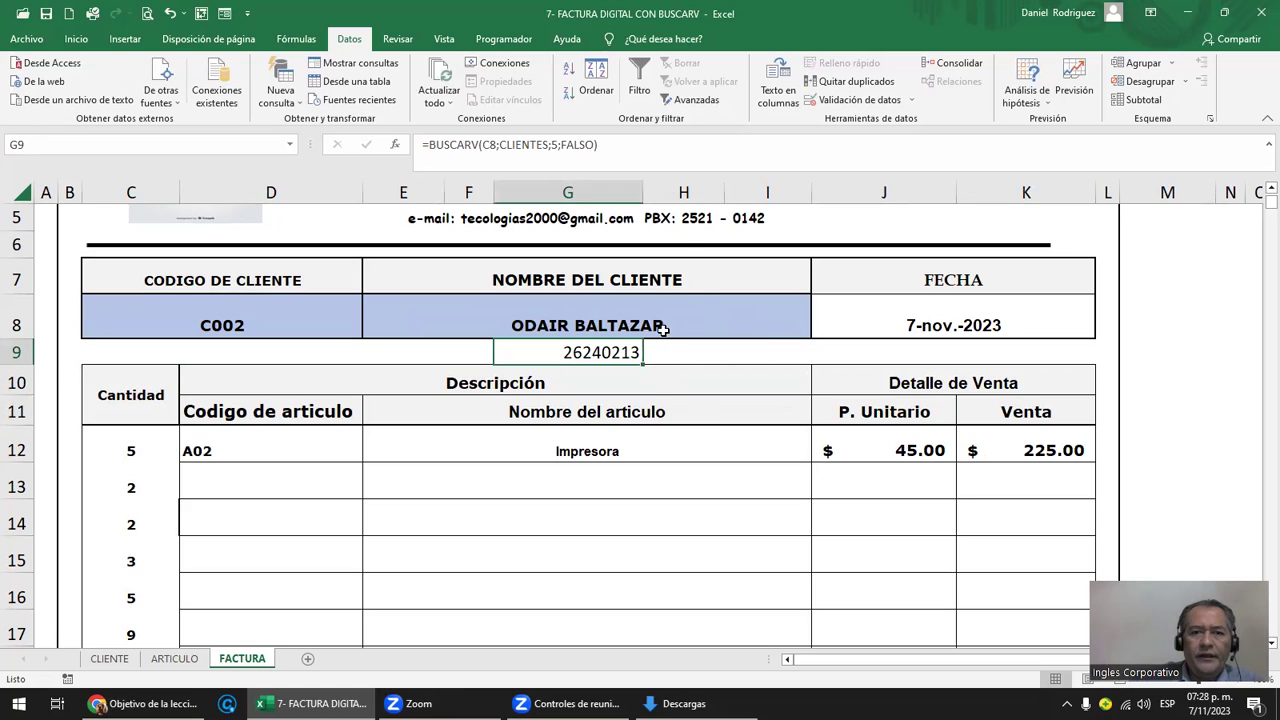
pyautogui.click(234, 324)
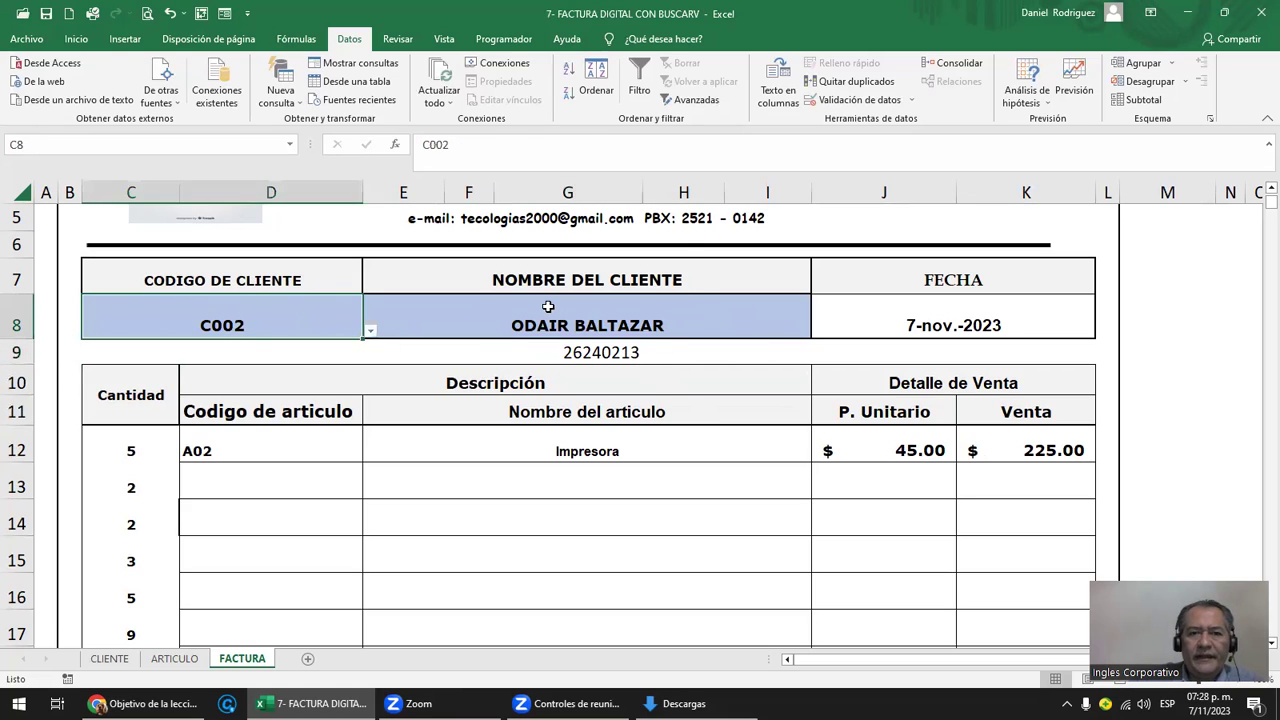
pyautogui.click(549, 310)
pyautogui.press('Delete')
pyautogui.press('Down')
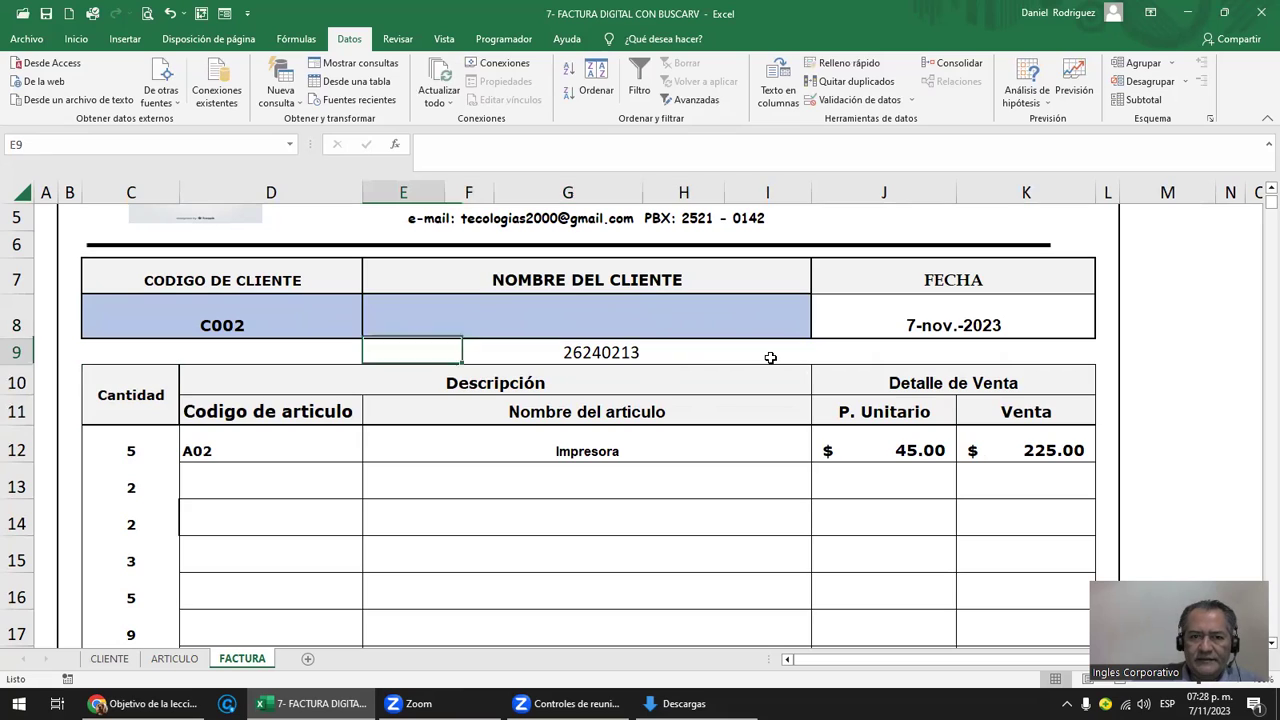
pyautogui.press('Up')
pyautogui.press('Right')
pyautogui.press('Down')
pyautogui.press('Left')
pyautogui.press('Left')
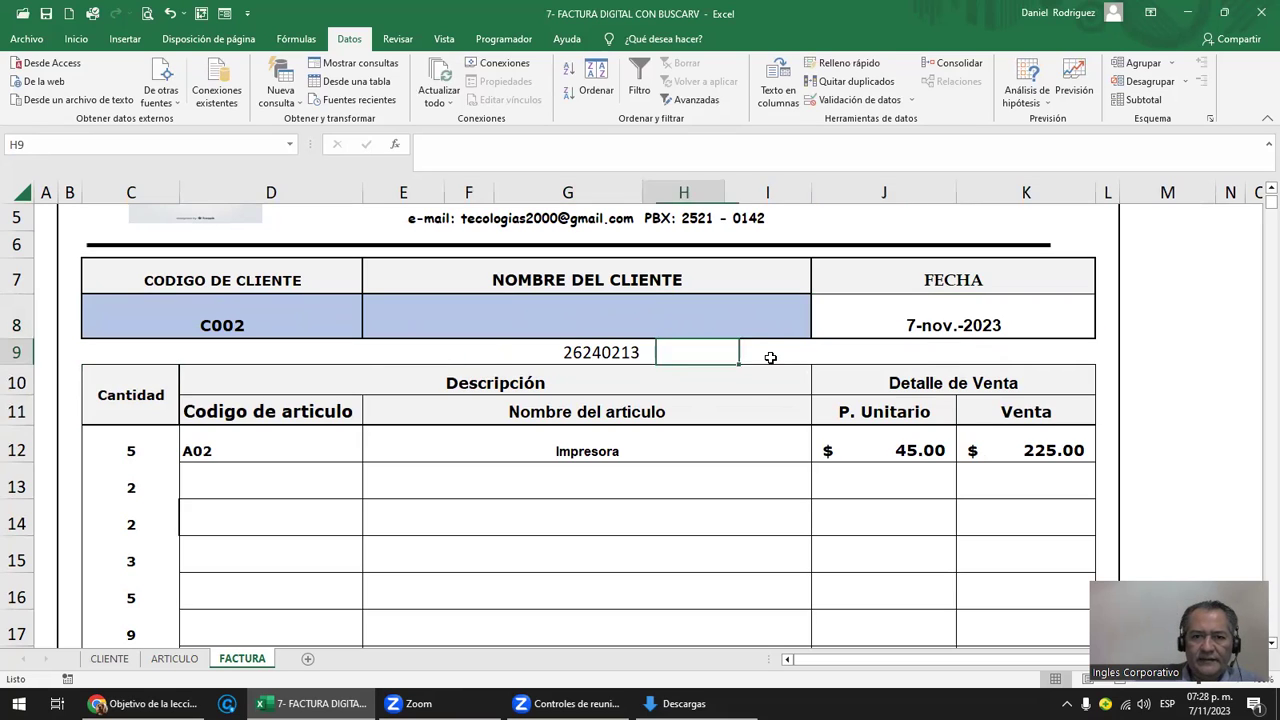
pyautogui.press('Left')
pyautogui.press('Delete')
pyautogui.press('Up')
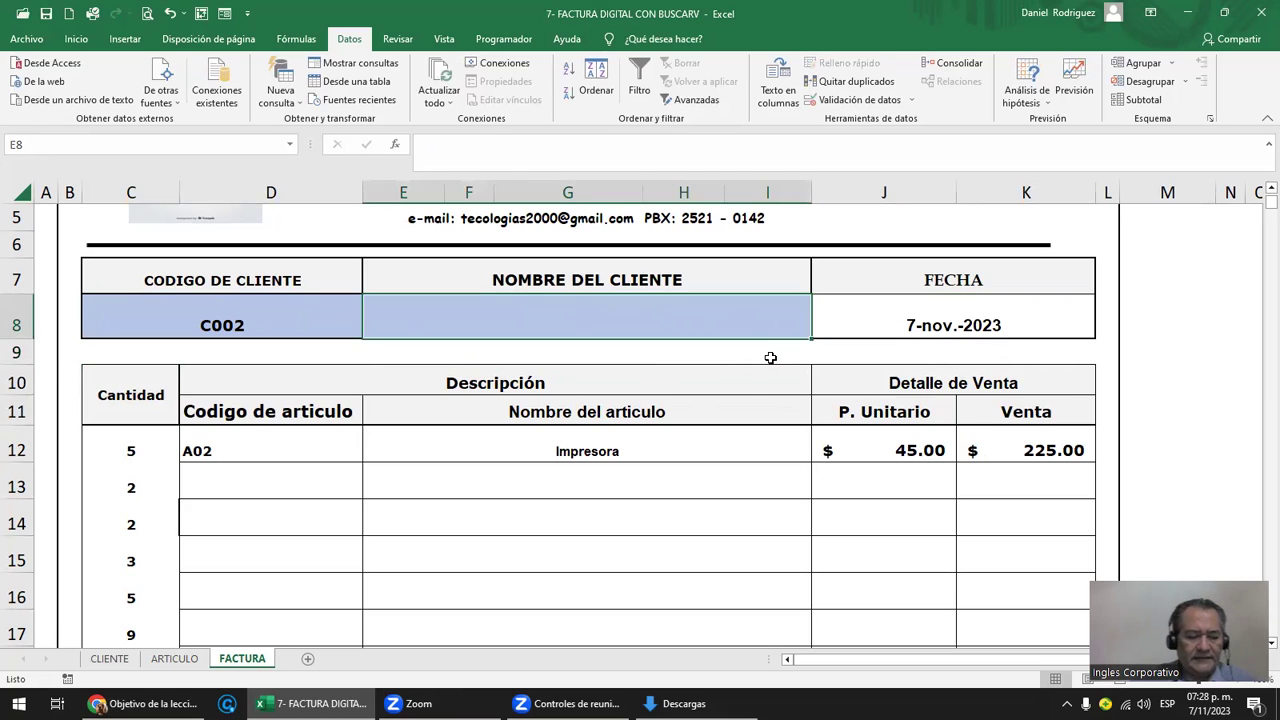
pyautogui.hotkey('ctrl', 'z')
pyautogui.hotkey('ctrl', 'z')
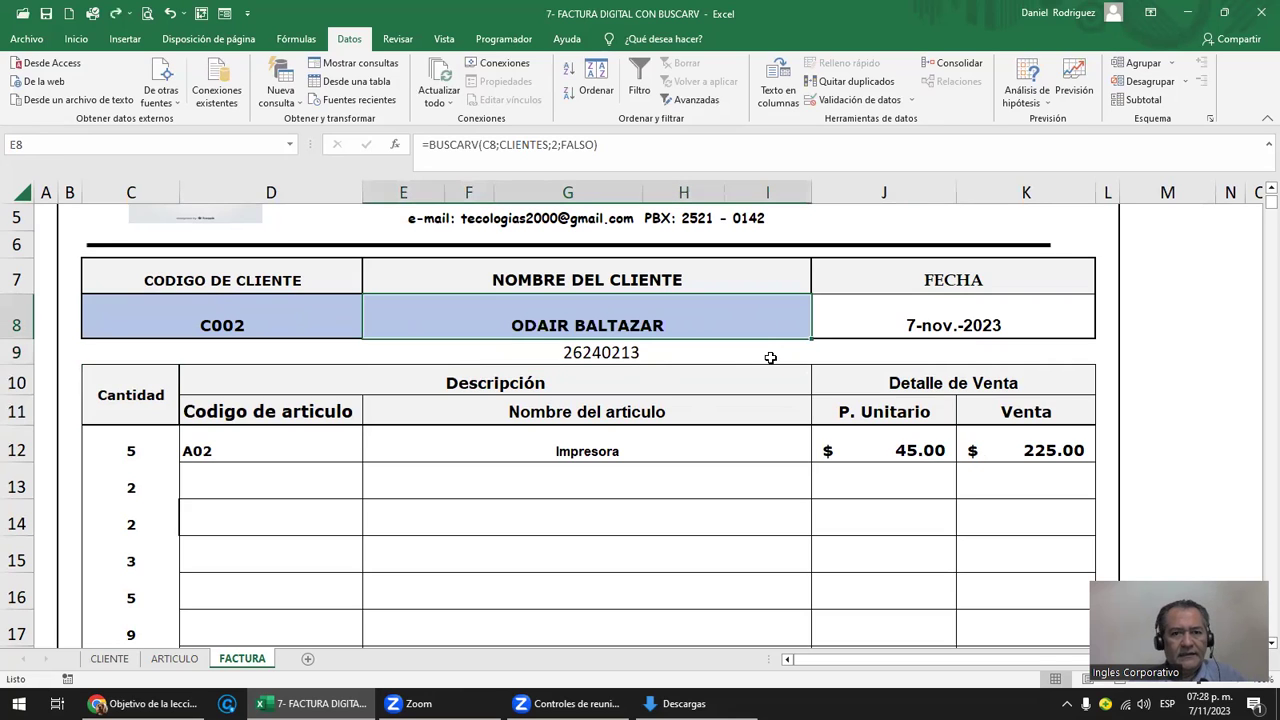
pyautogui.doubleClick(600, 327)
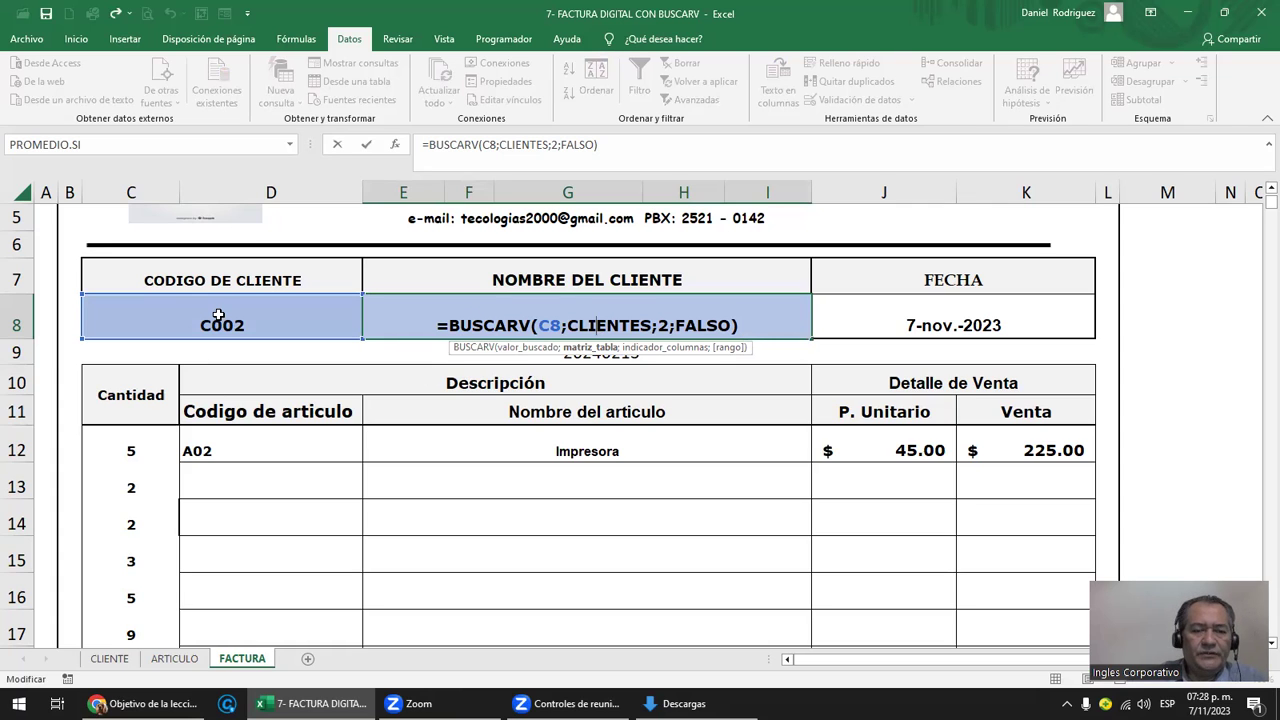
pyautogui.press('Return')
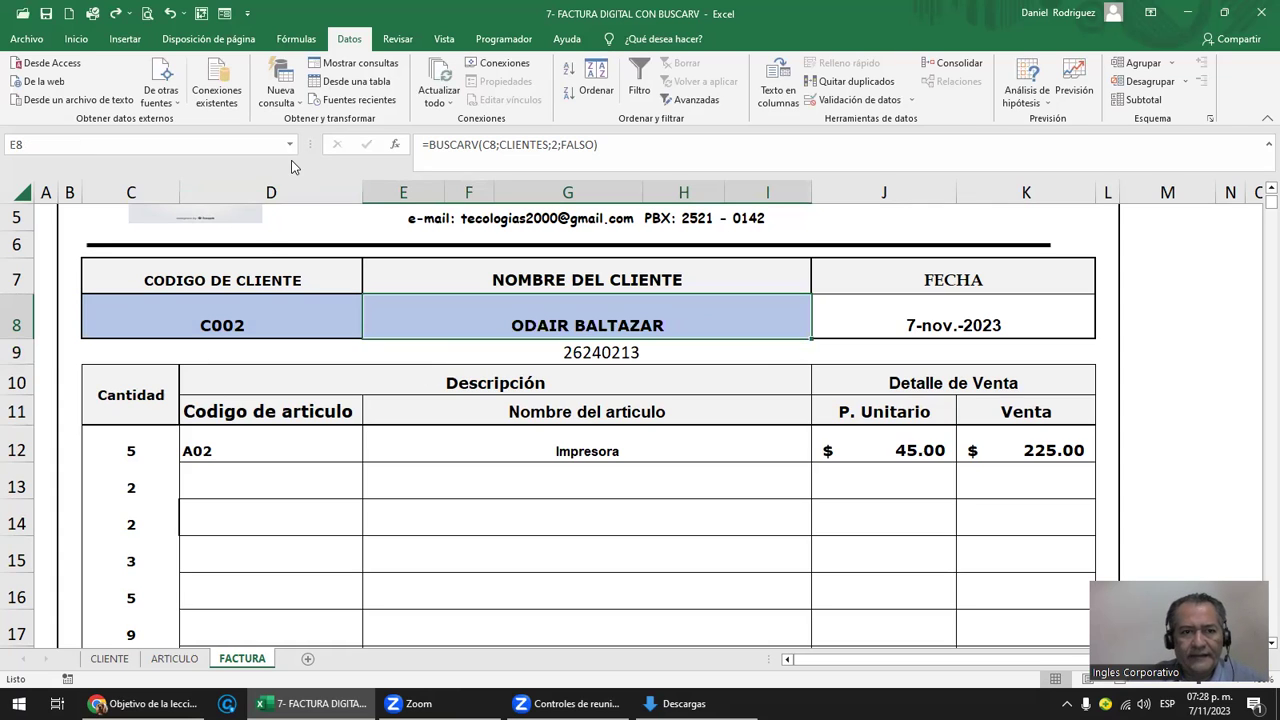
pyautogui.click(290, 144)
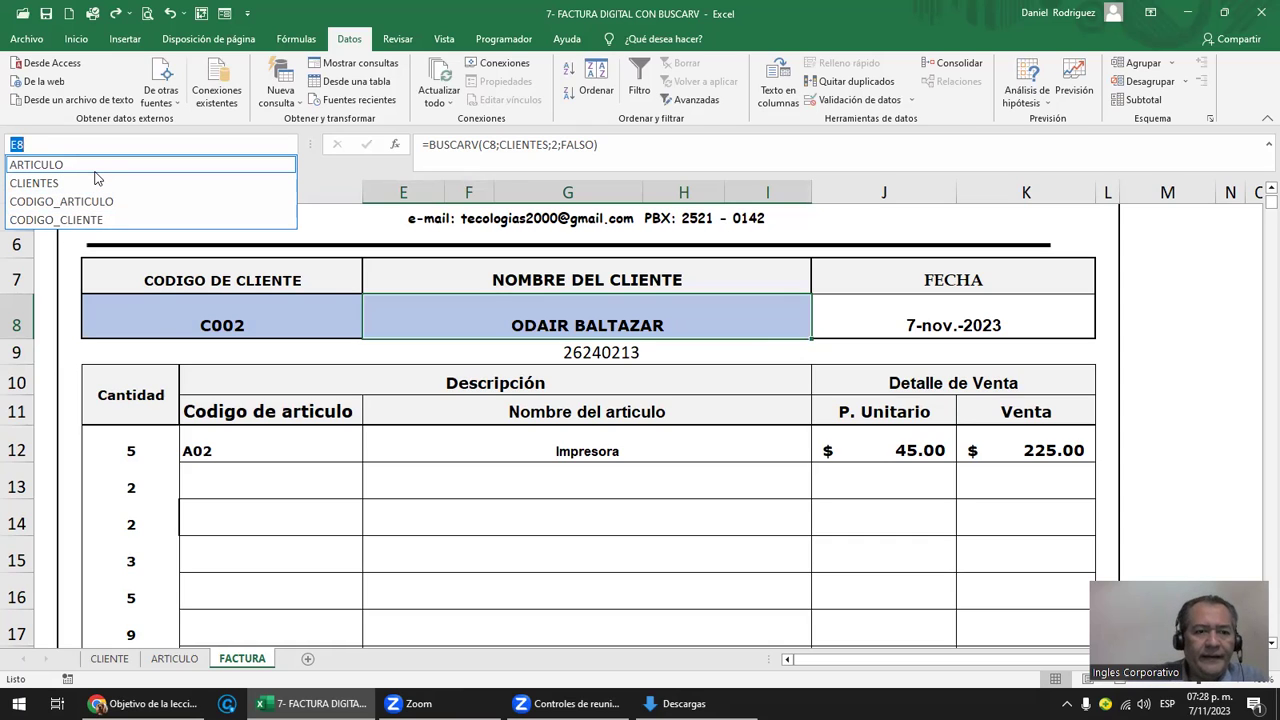
pyautogui.click(172, 658)
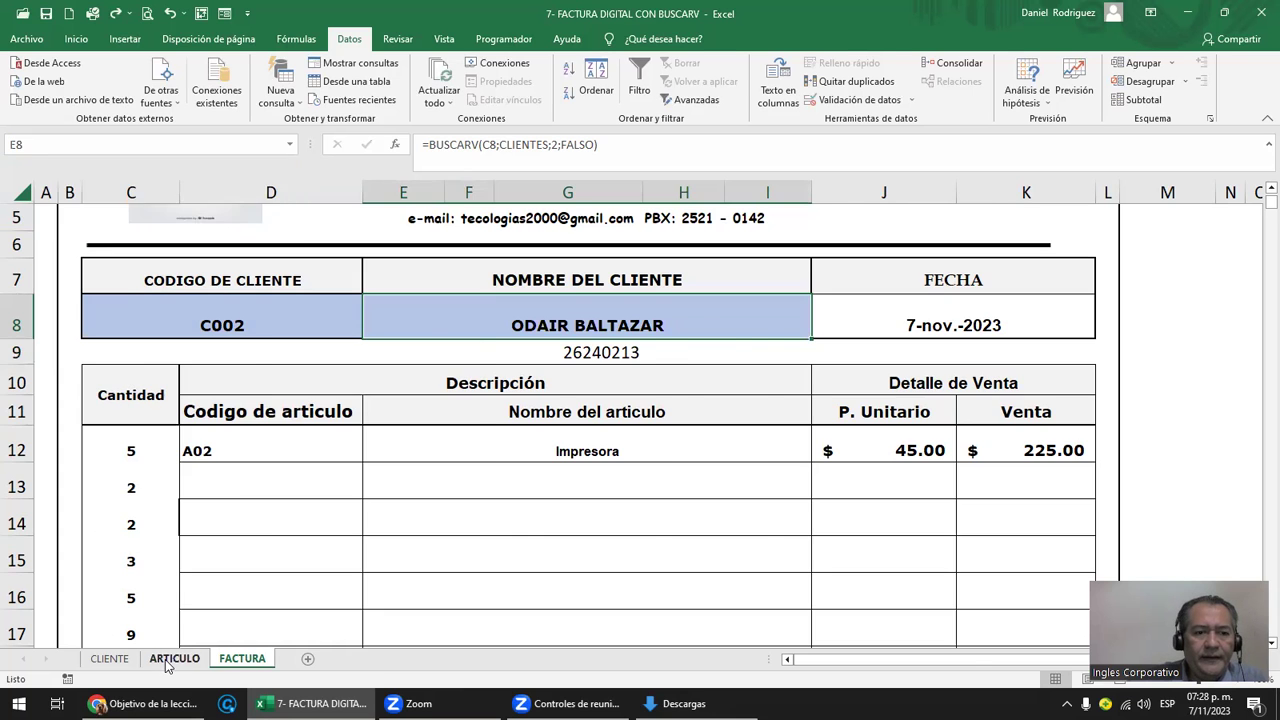
pyautogui.click(172, 658)
pyautogui.click(112, 660)
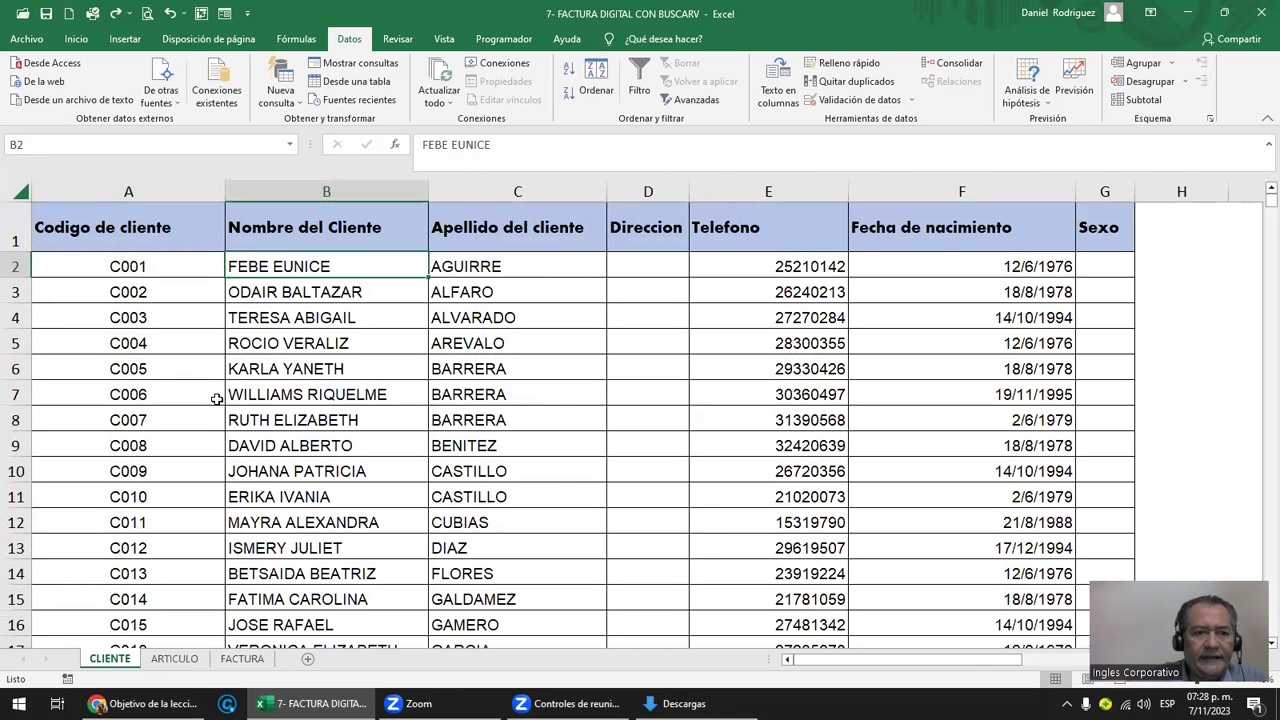
pyautogui.click(291, 145)
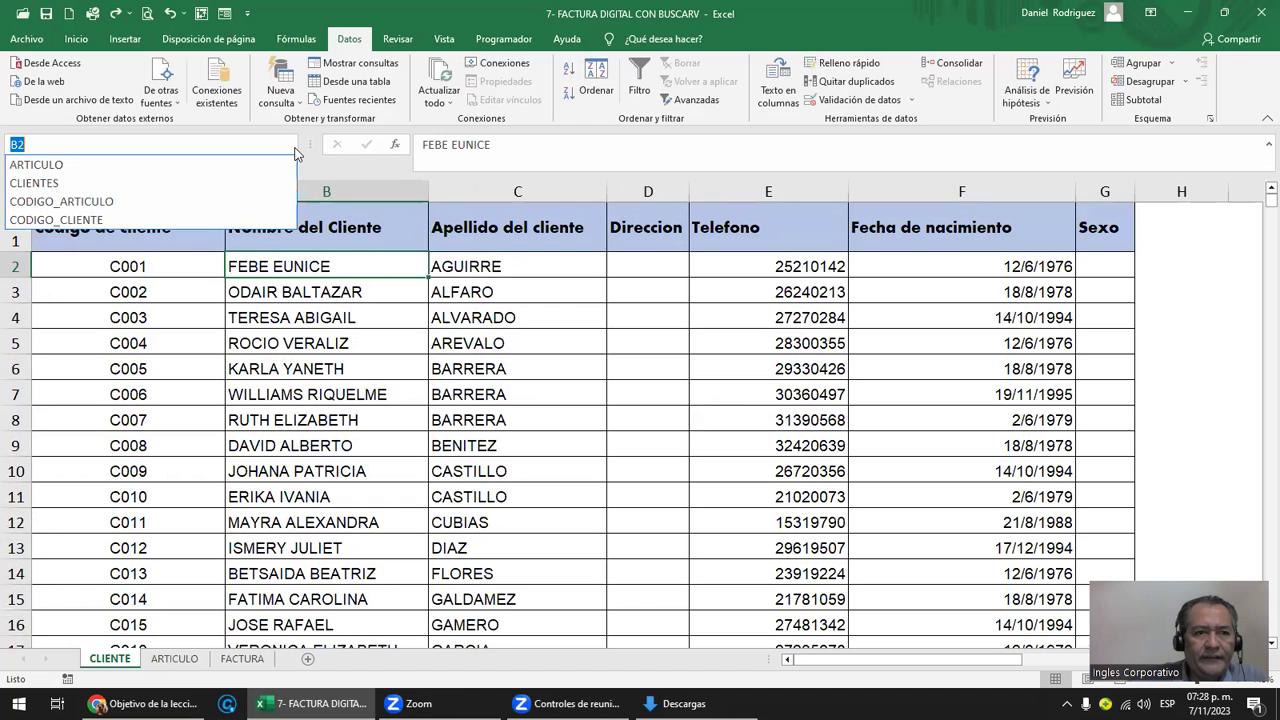
pyautogui.click(133, 202)
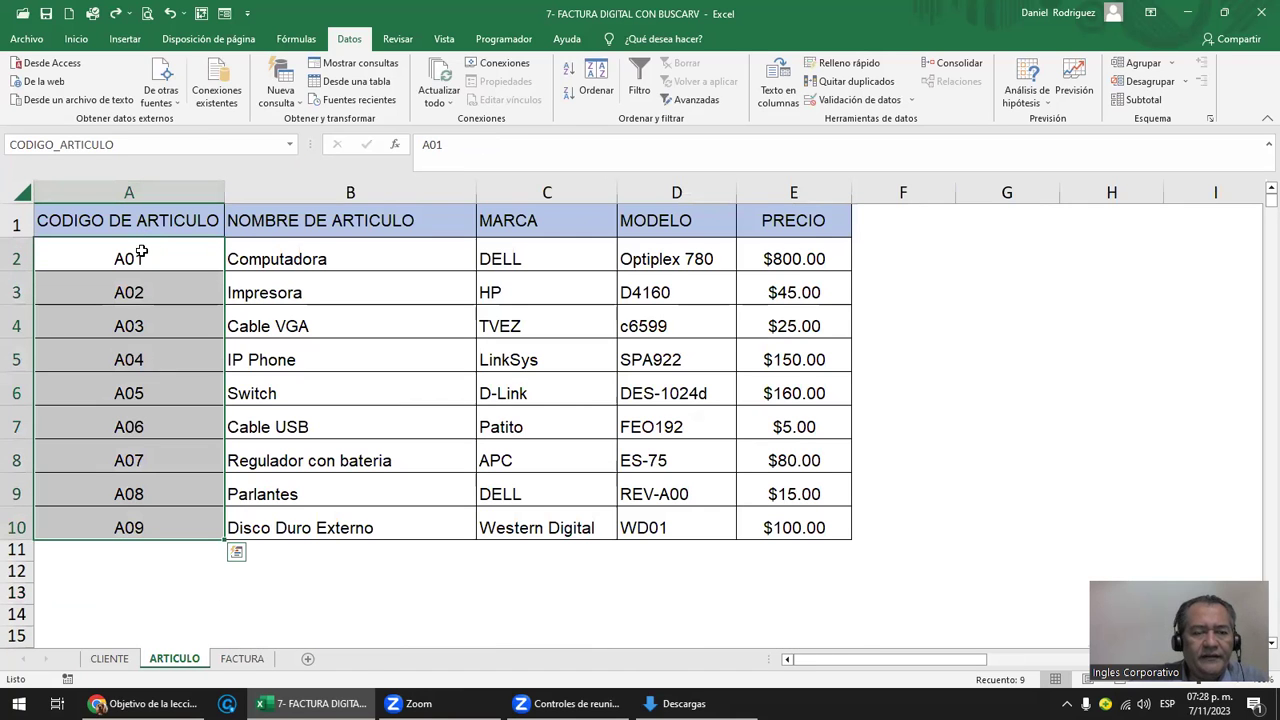
pyautogui.click(289, 145)
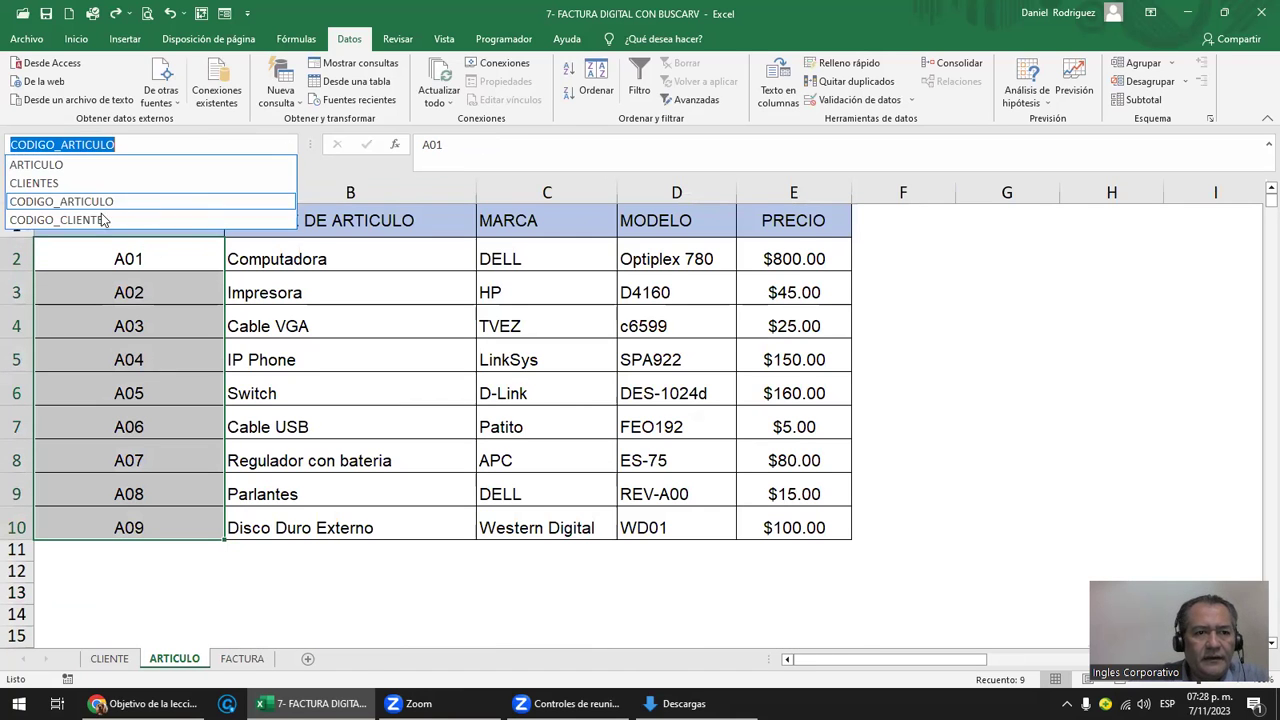
pyautogui.click(140, 213)
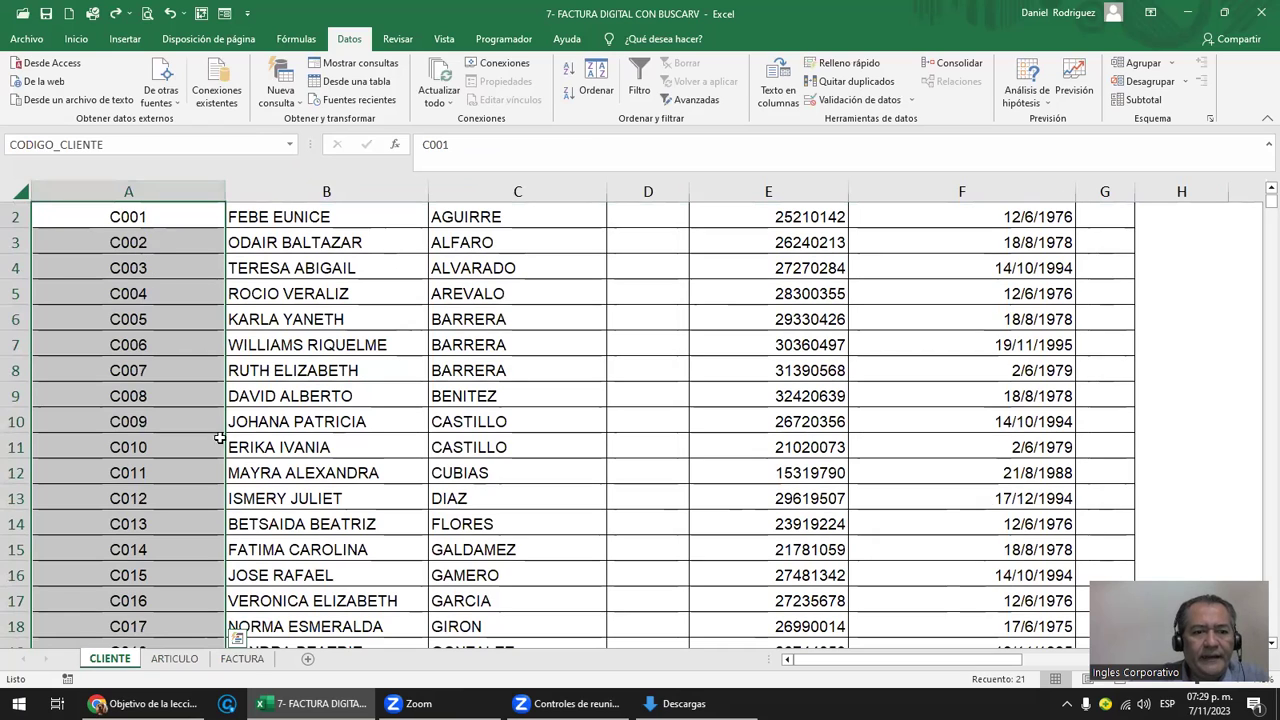
pyautogui.click(242, 658)
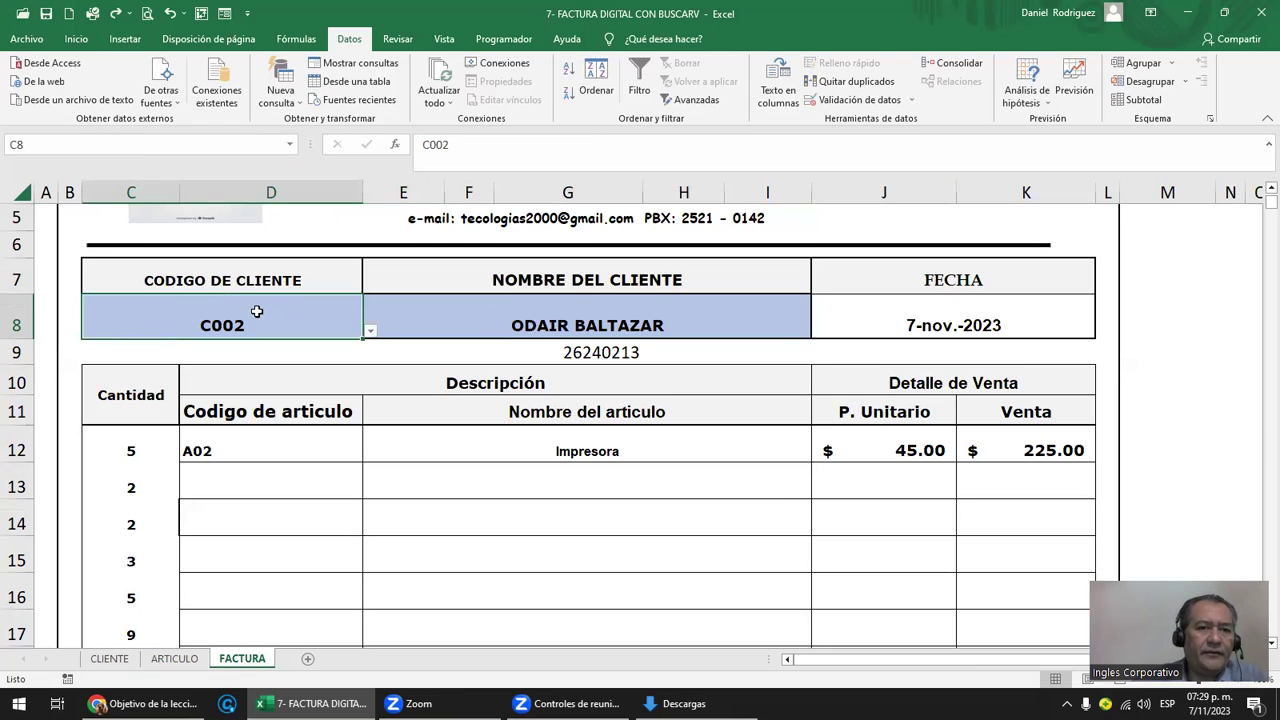
pyautogui.click(470, 317)
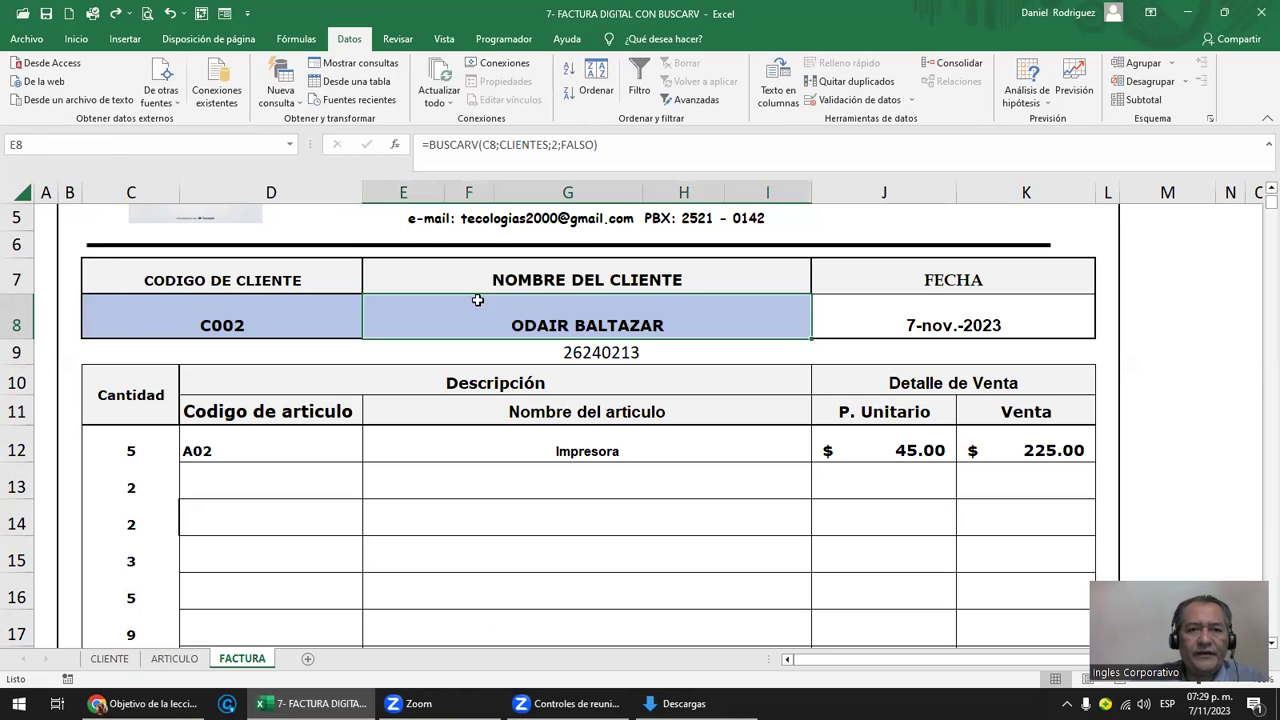
pyautogui.moveTo(499, 145); pyautogui.dragTo(545, 145)
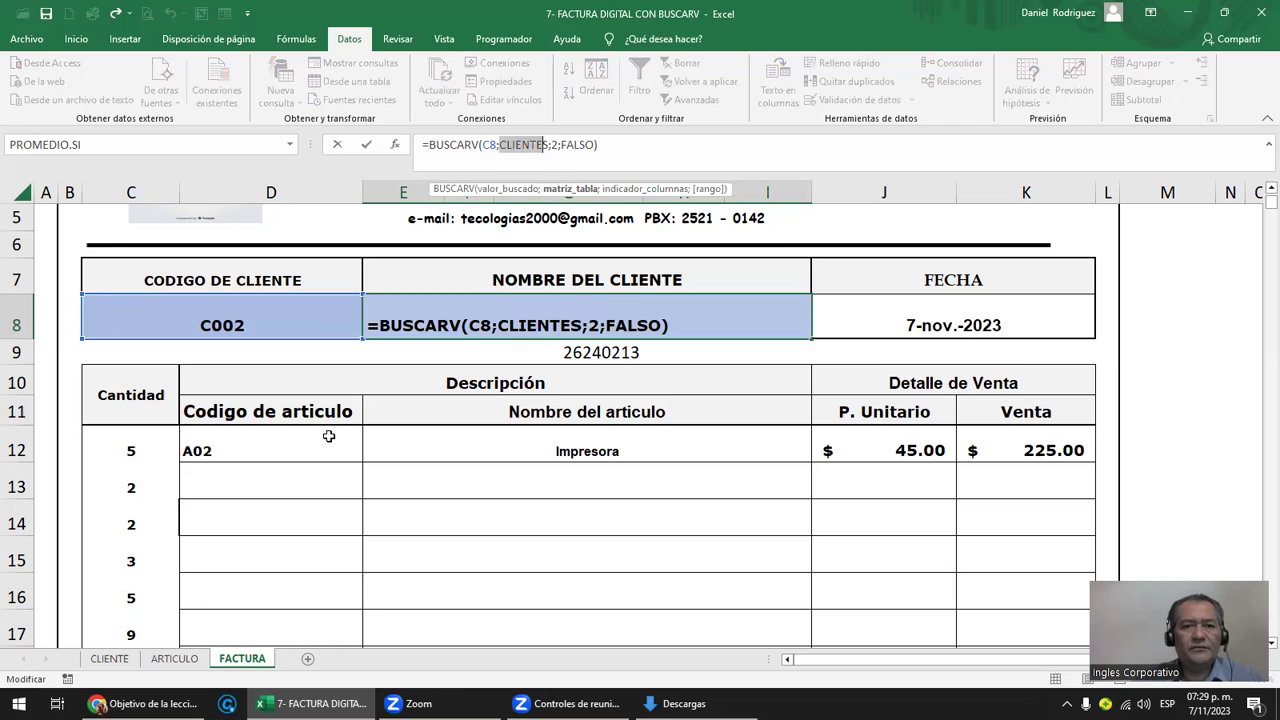
pyautogui.press('Escape')
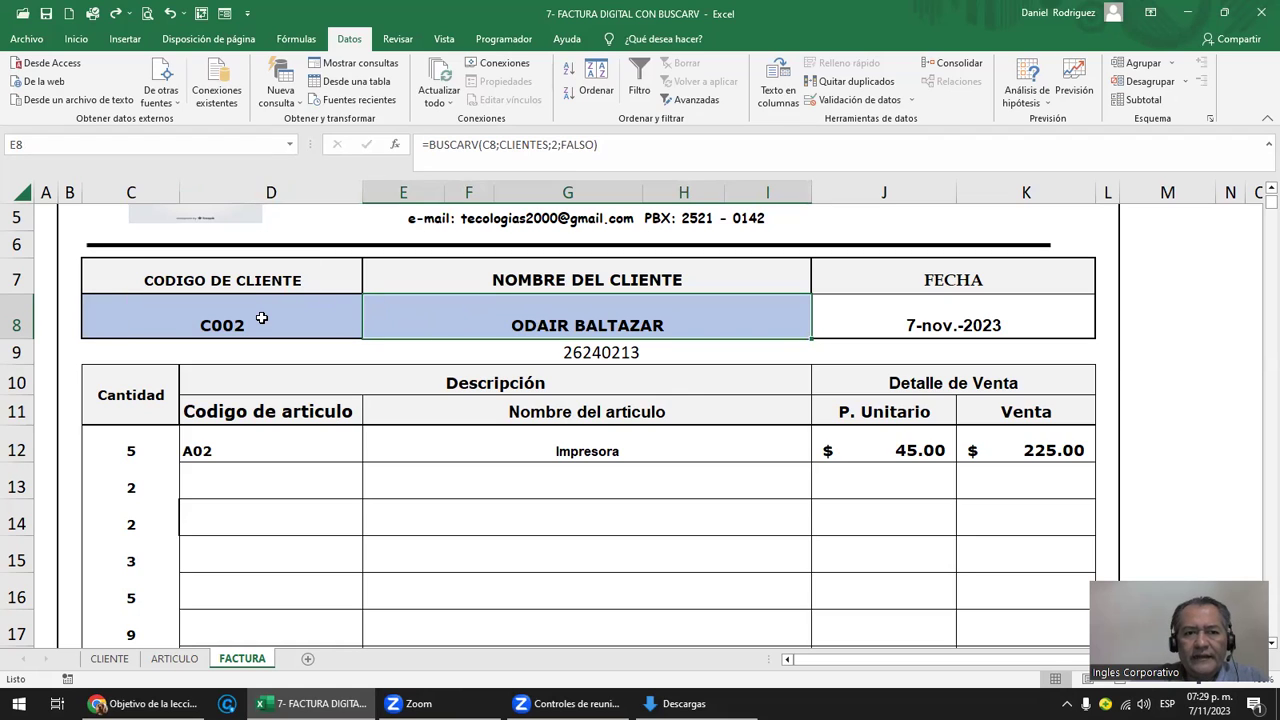
pyautogui.click(261, 318)
pyautogui.click(371, 330)
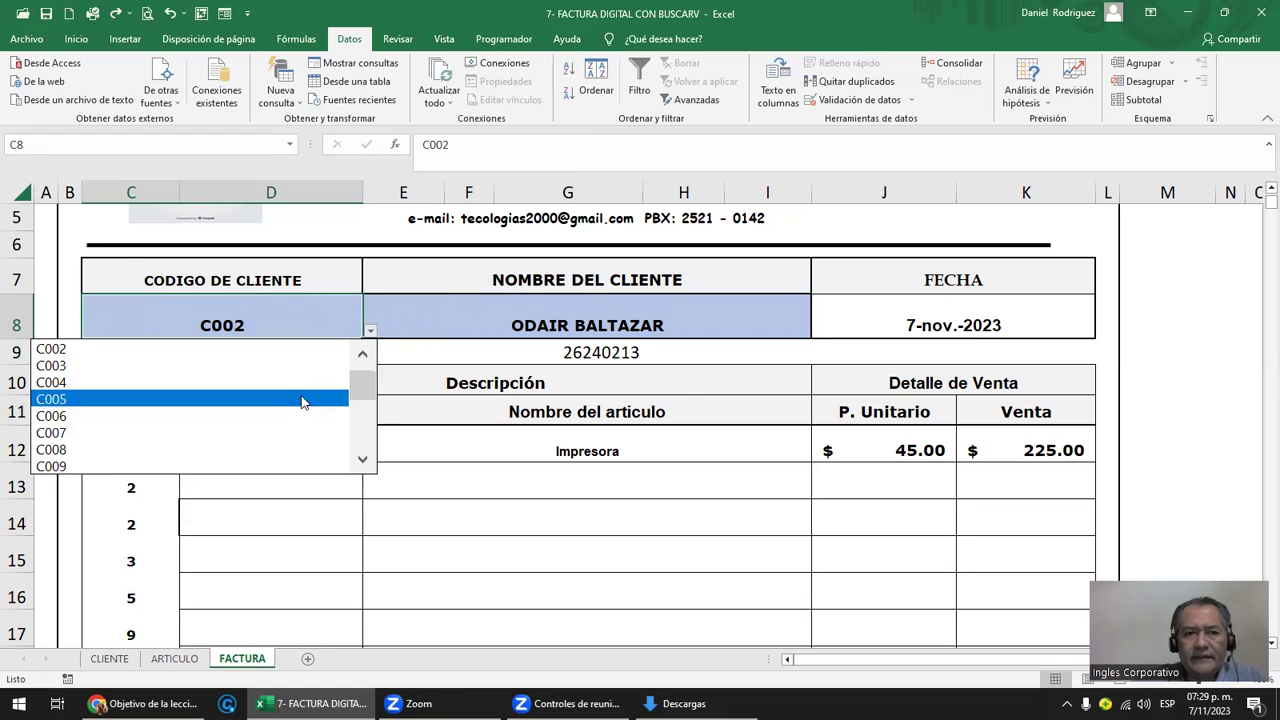
pyautogui.click(330, 307)
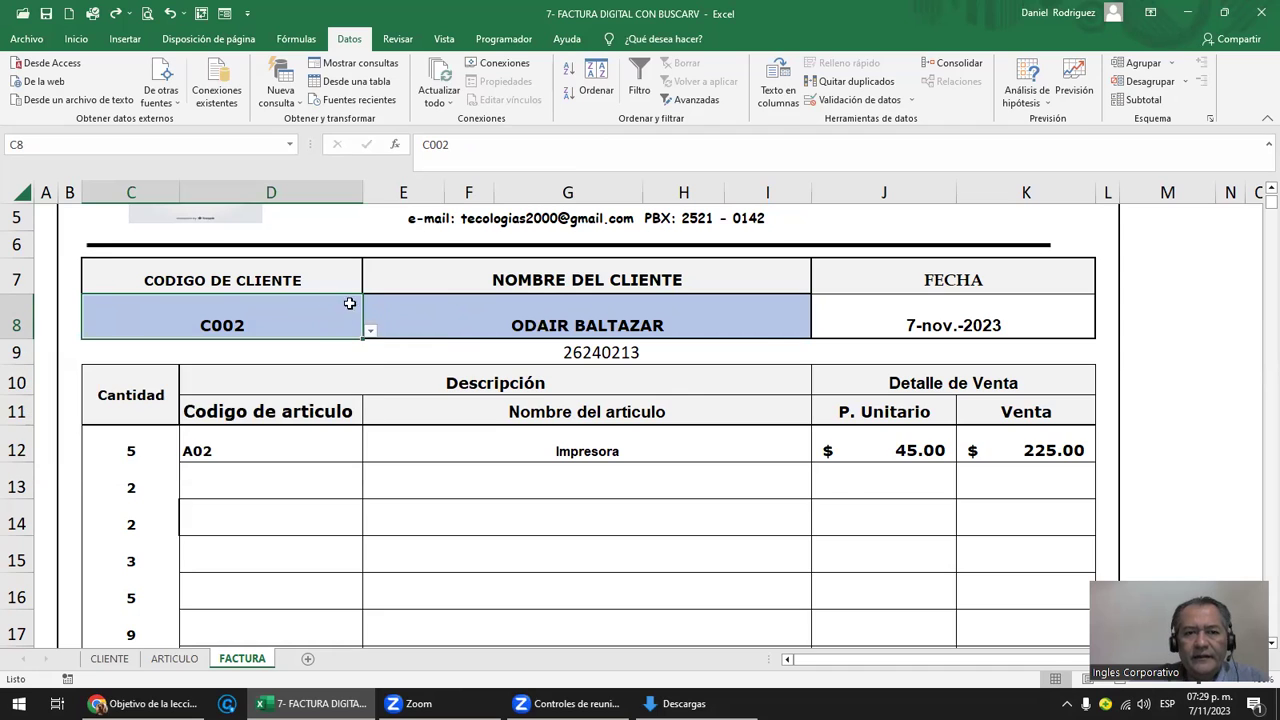
pyautogui.click(543, 317)
pyautogui.doubleClick(563, 326)
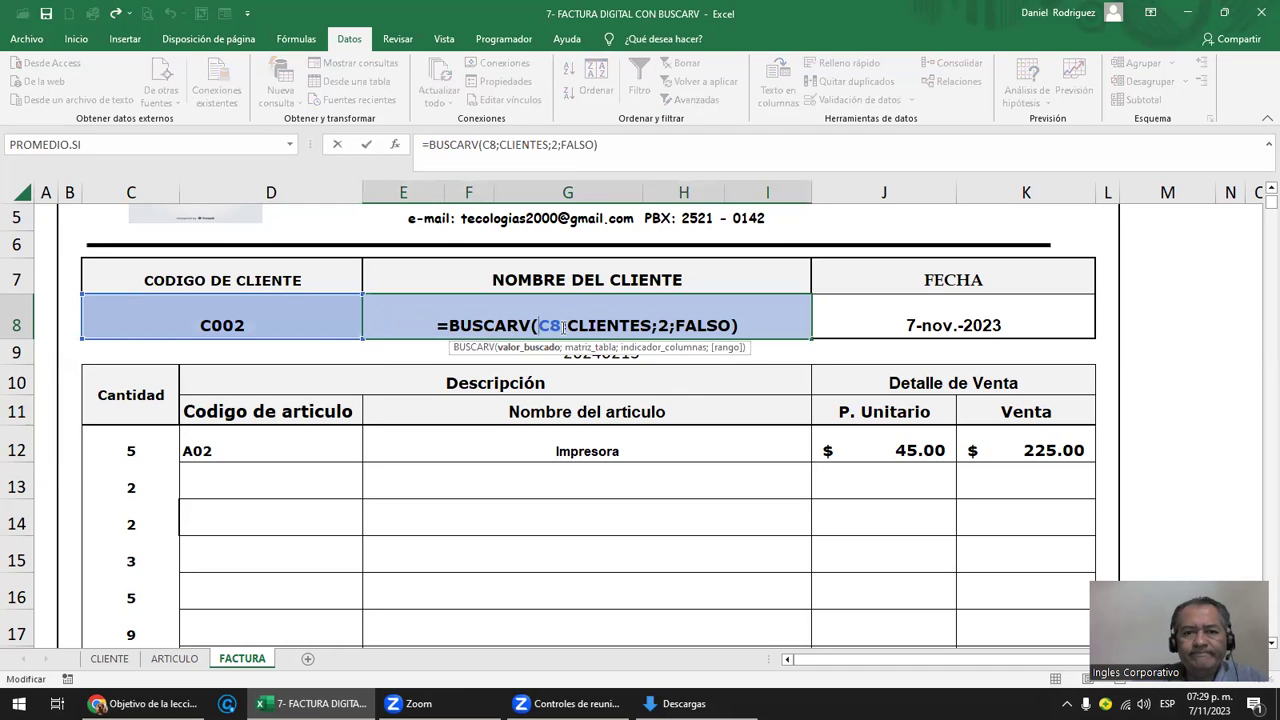
pyautogui.press('Escape')
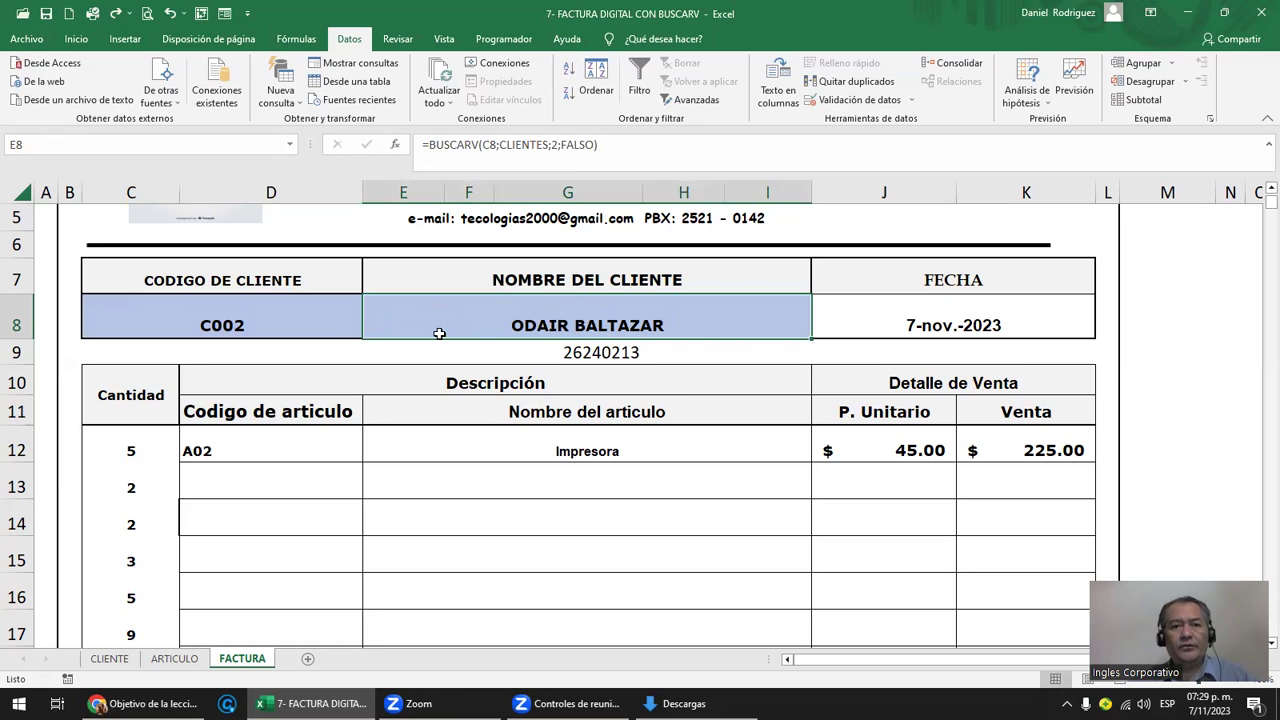
pyautogui.scroll(2, 439, 333)
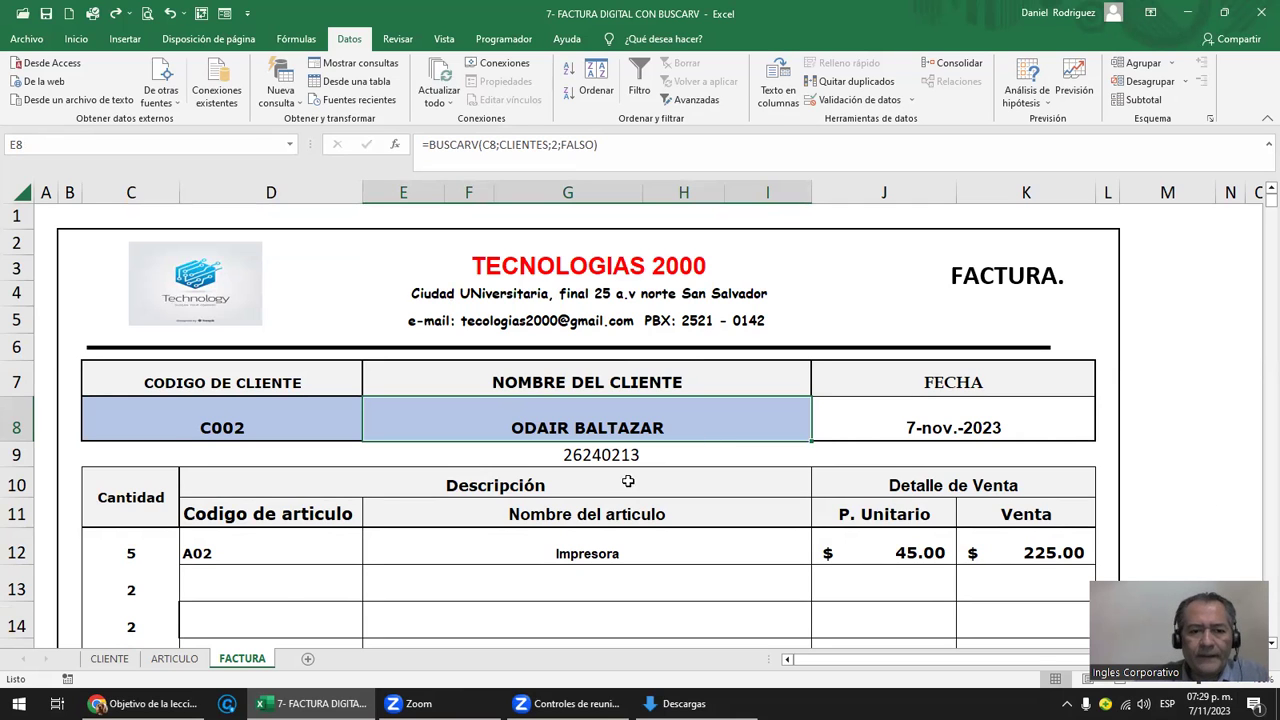
pyautogui.click(186, 695)
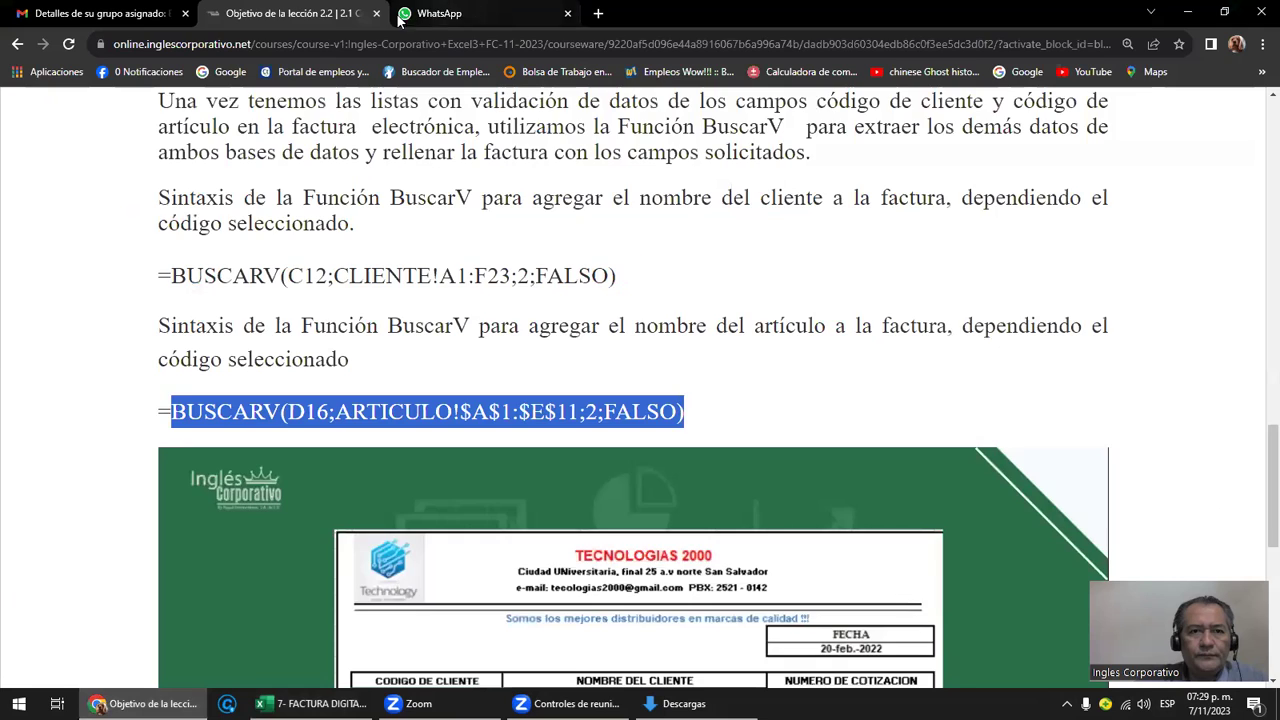
pyautogui.click(455, 18)
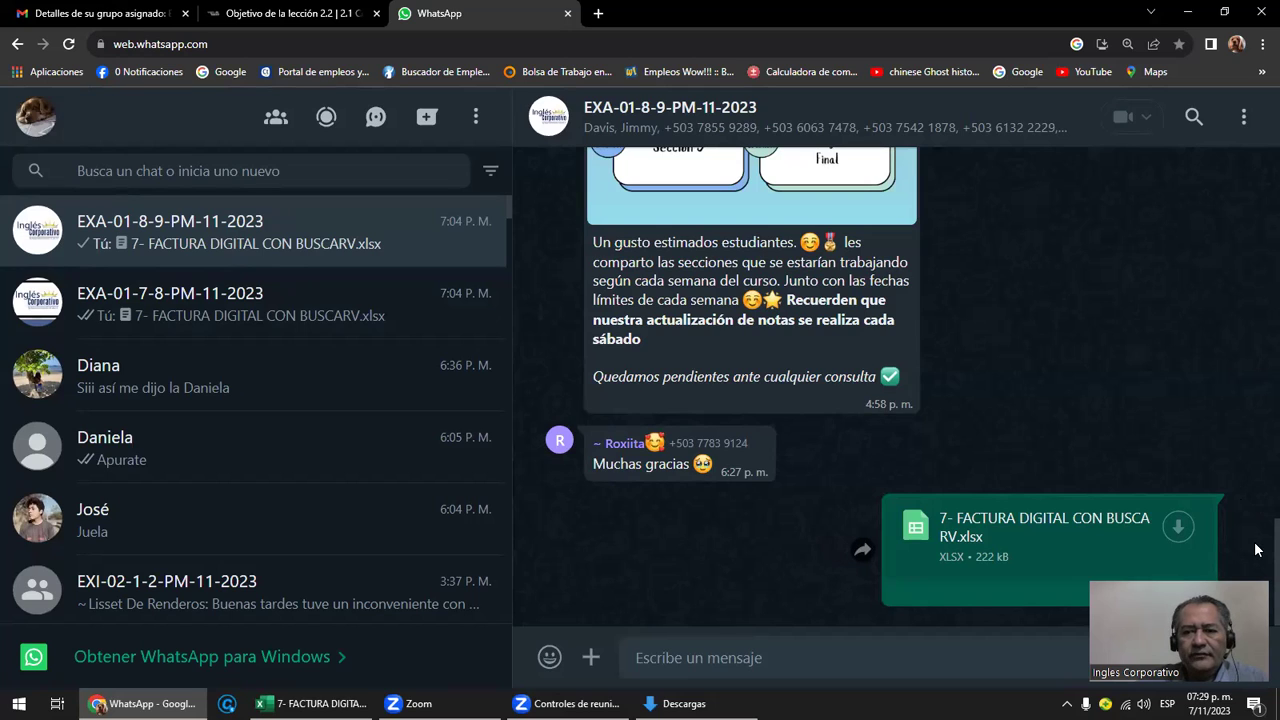
pyautogui.moveTo(1173, 630); pyautogui.dragTo(1151, 392)
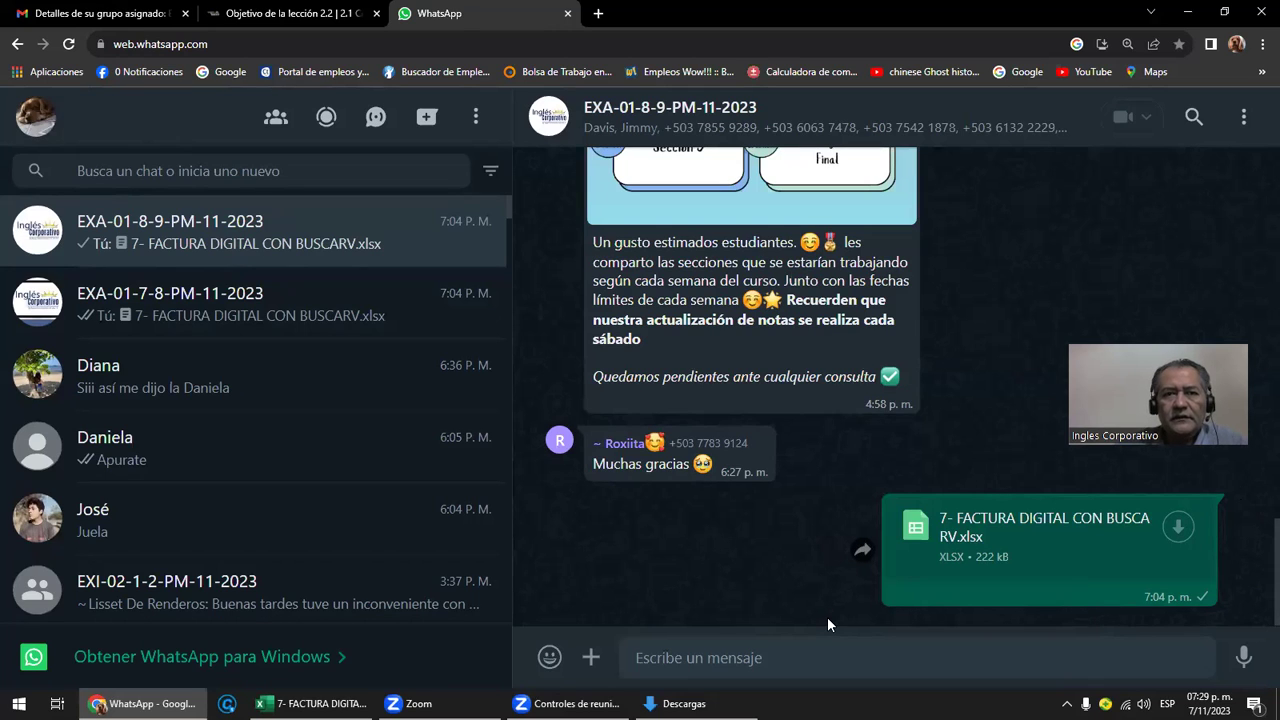
pyautogui.click(683, 654)
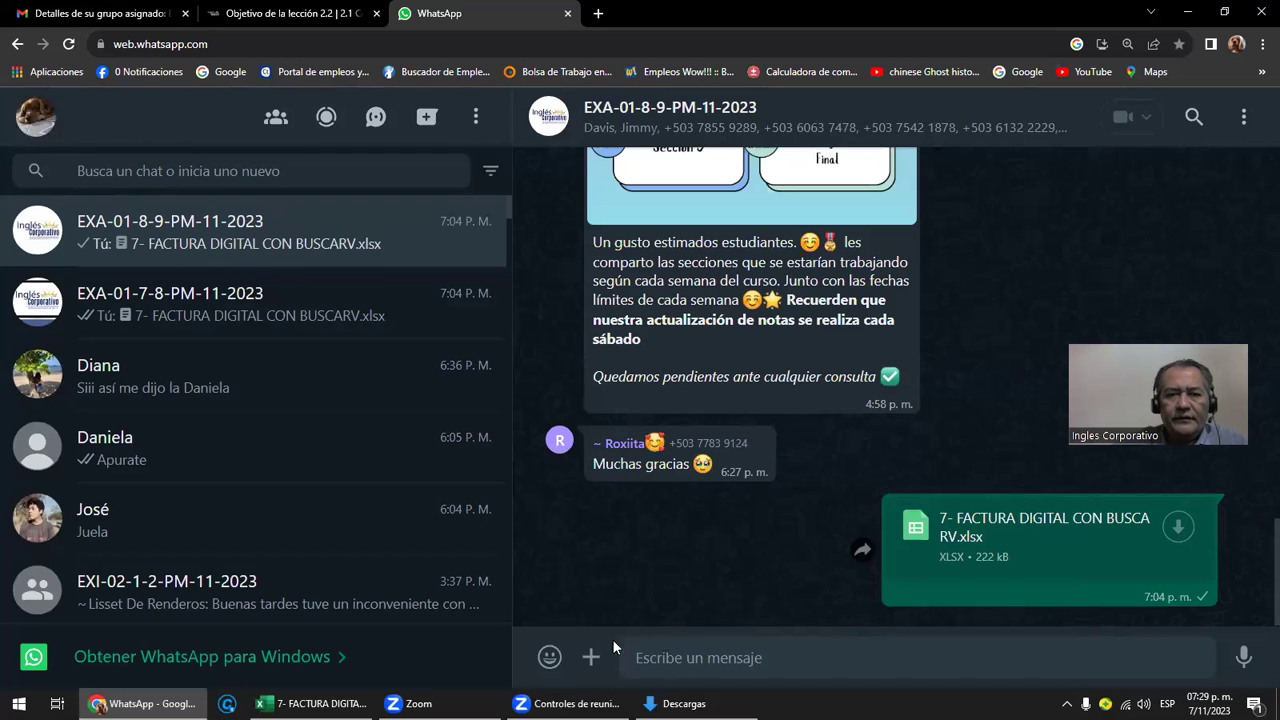
pyautogui.click(347, 677)
# - Enter the note PRACTICA in cell J1
pyautogui.click(927, 219)
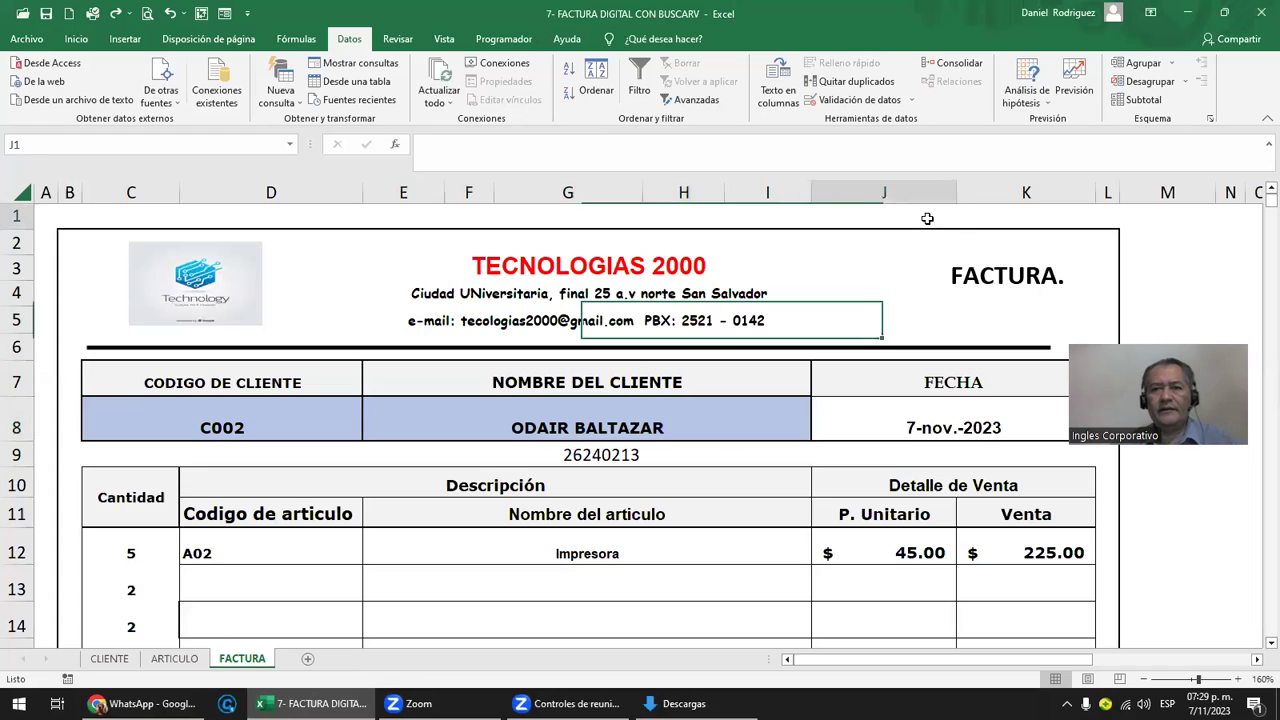
pyautogui.write('PRACTICA')
pyautogui.press('Return')
pyautogui.press('Up')
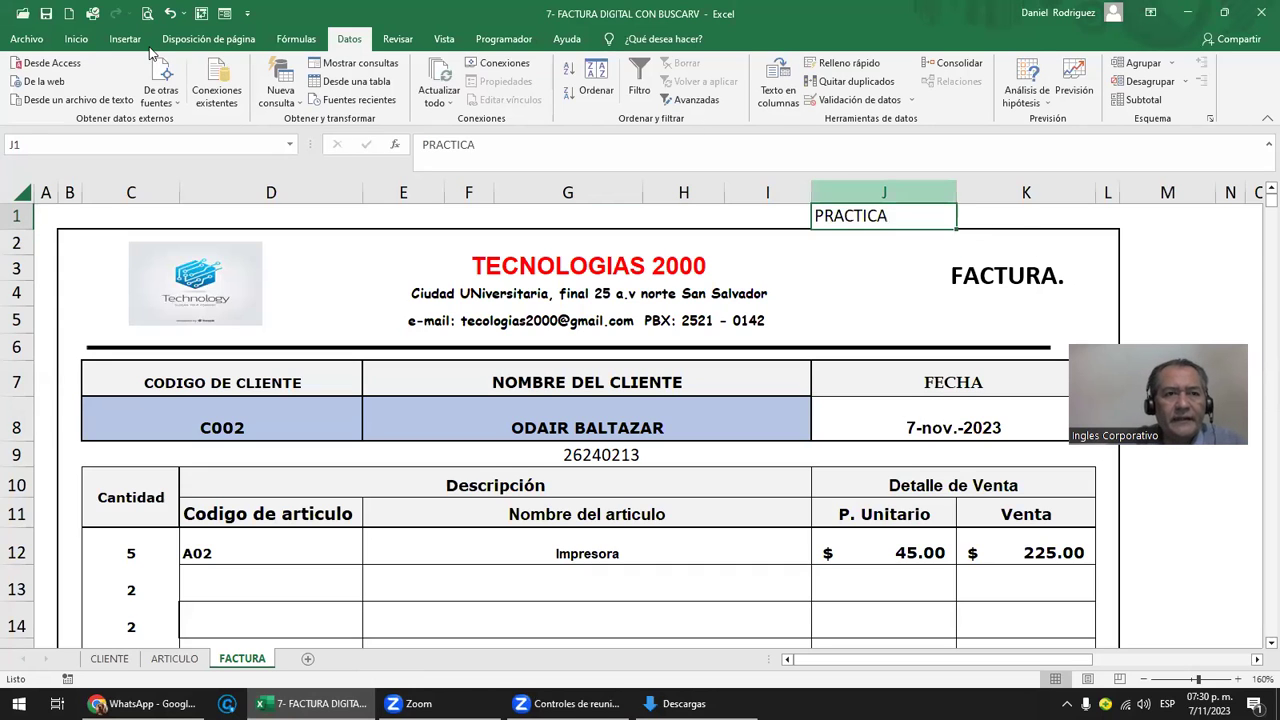
# - Label E9 with TELEFONO: beside the phone number lookup in G9
pyautogui.moveTo(258, 425); pyautogui.dragTo(495, 410)
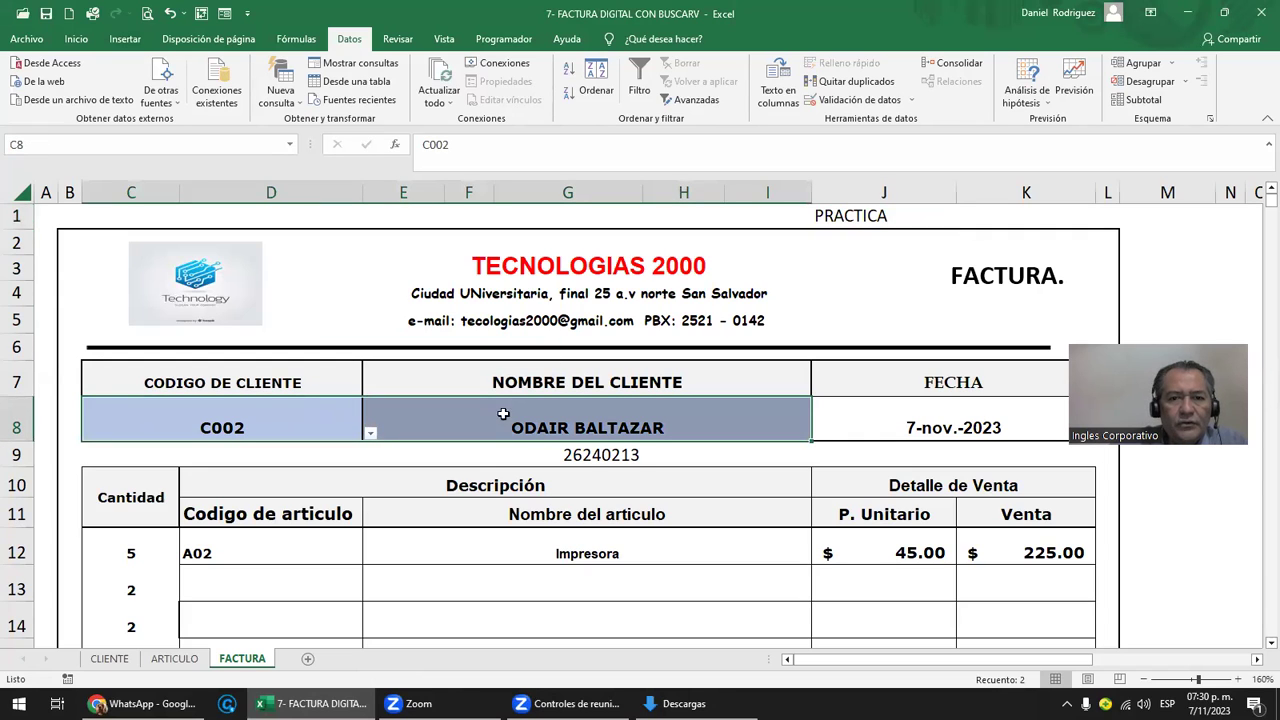
pyautogui.click(580, 457)
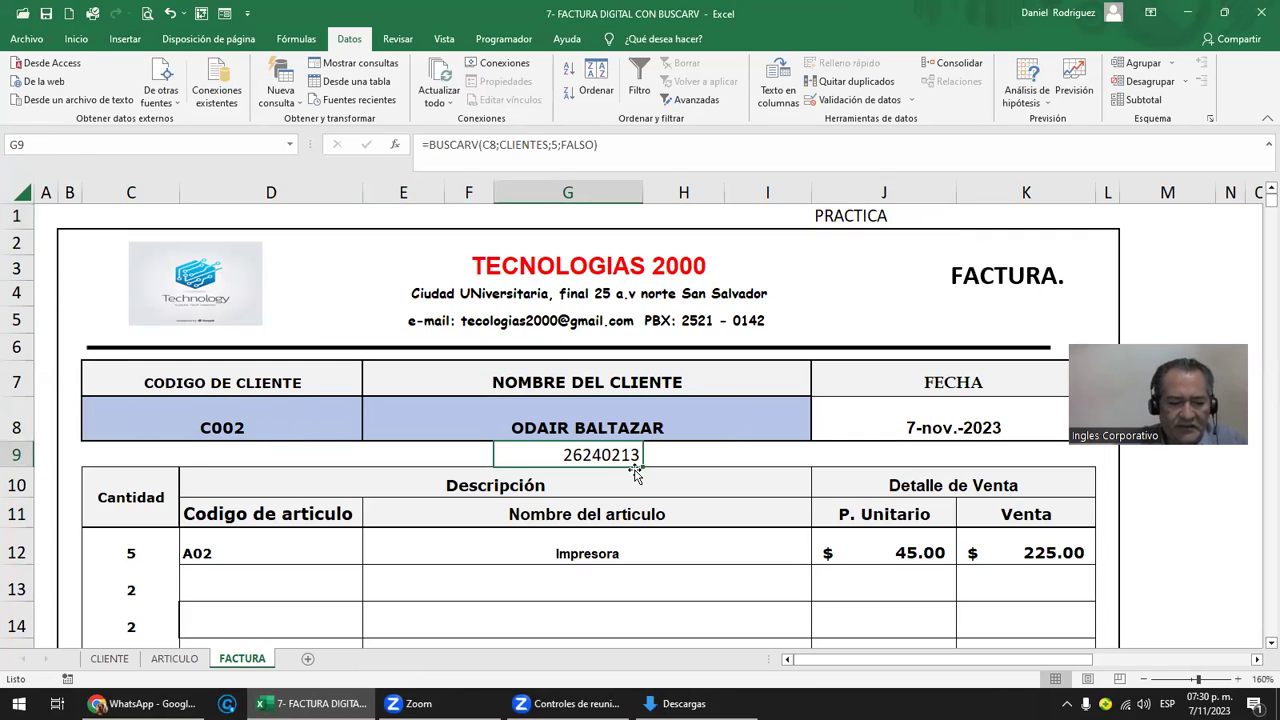
pyautogui.press('F2')
pyautogui.hotkey('shift', 'Tab')
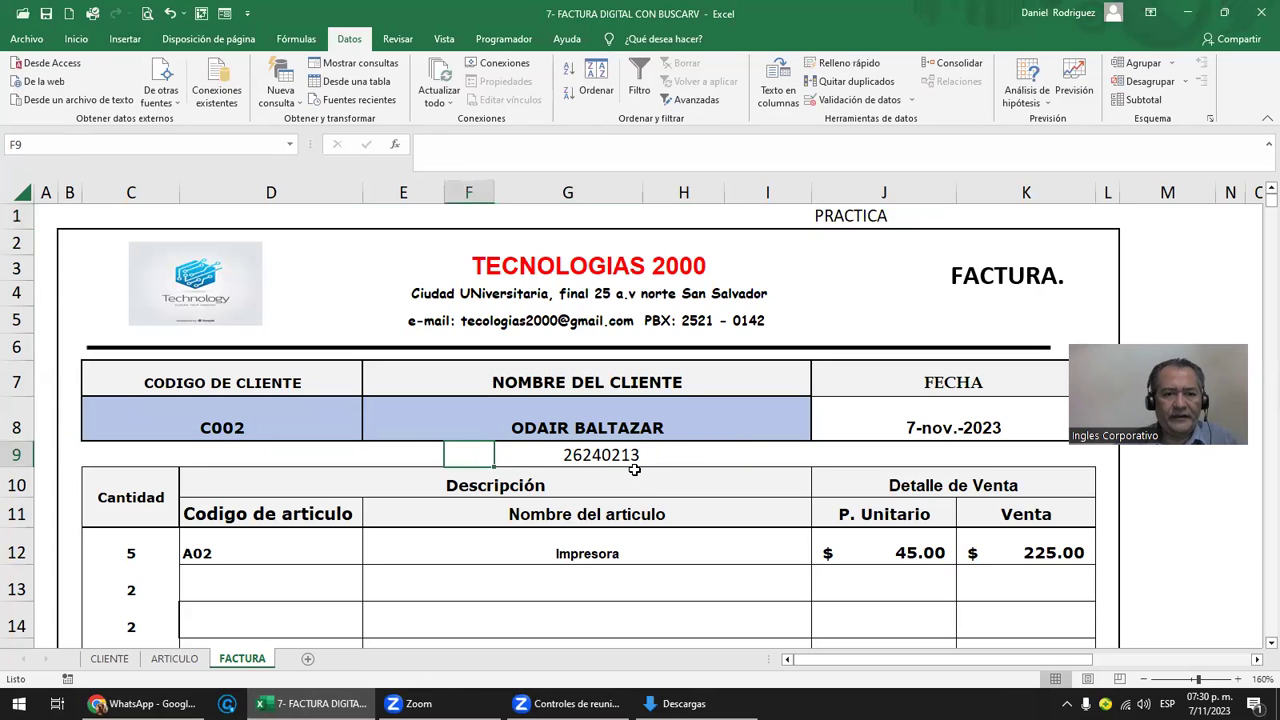
pyautogui.hotkey('shift', 'Tab')
pyautogui.write('TELEFONO:')
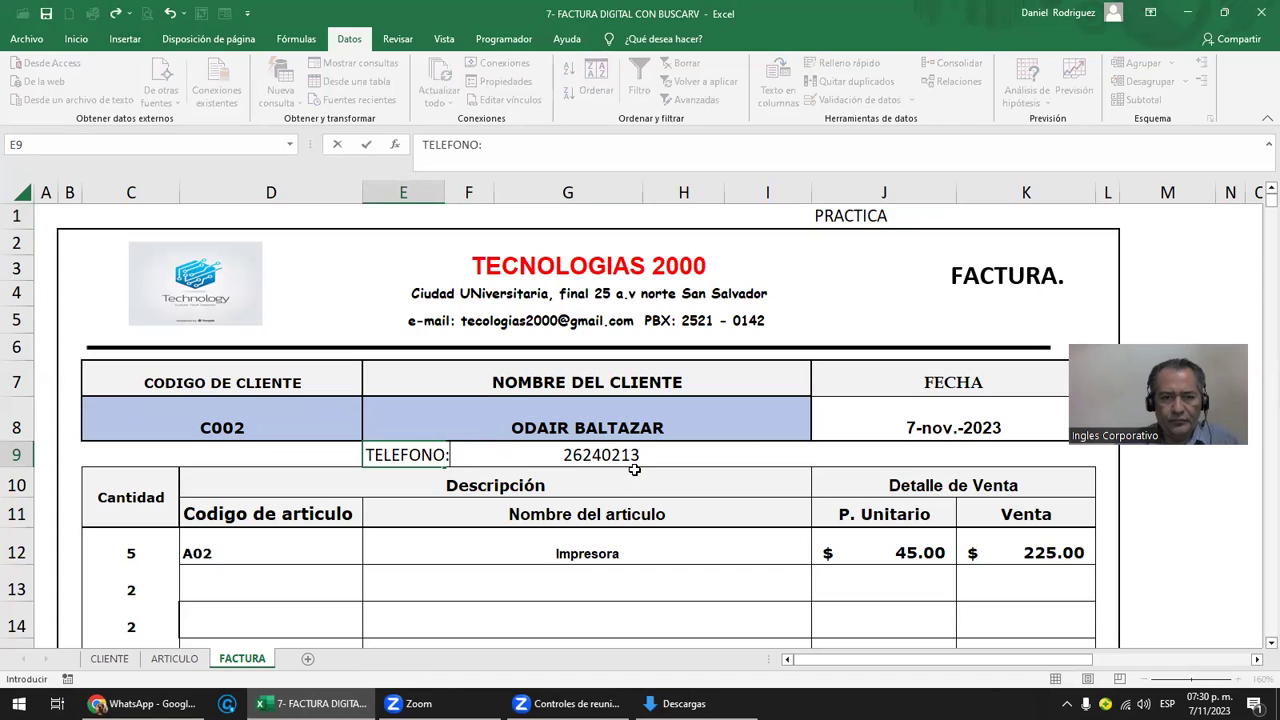
pyautogui.press('Return')
pyautogui.press('Up')
pyautogui.press('Tab')
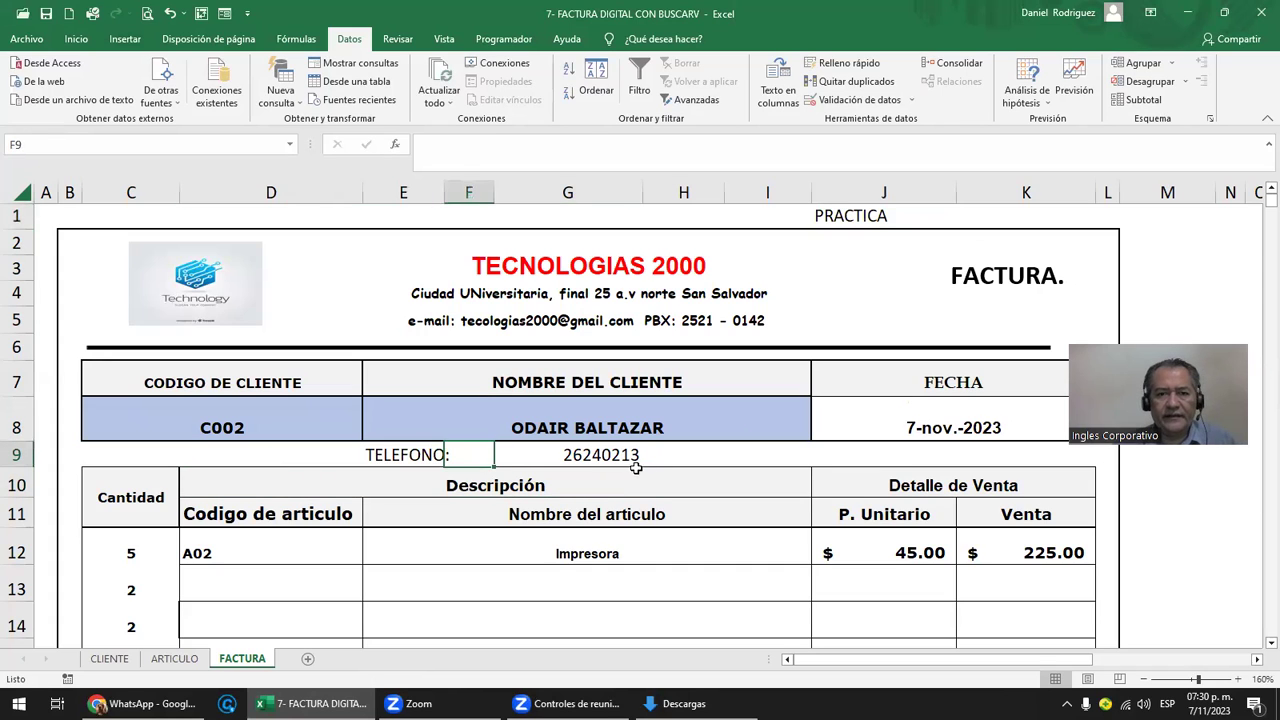
pyautogui.click(640, 453)
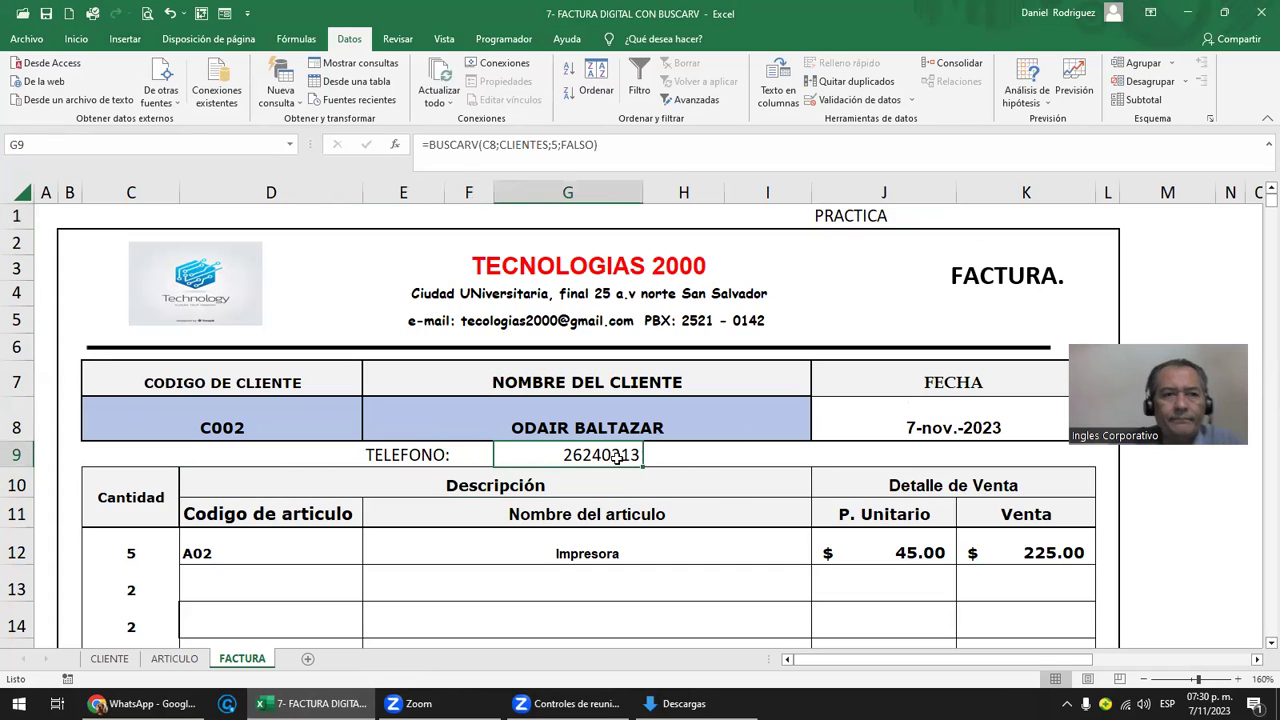
pyautogui.click(875, 218)
# - Give J1's PRACTICA note a yellow fill and bold text, and raise it to 14 pt
pyautogui.click(76, 38)
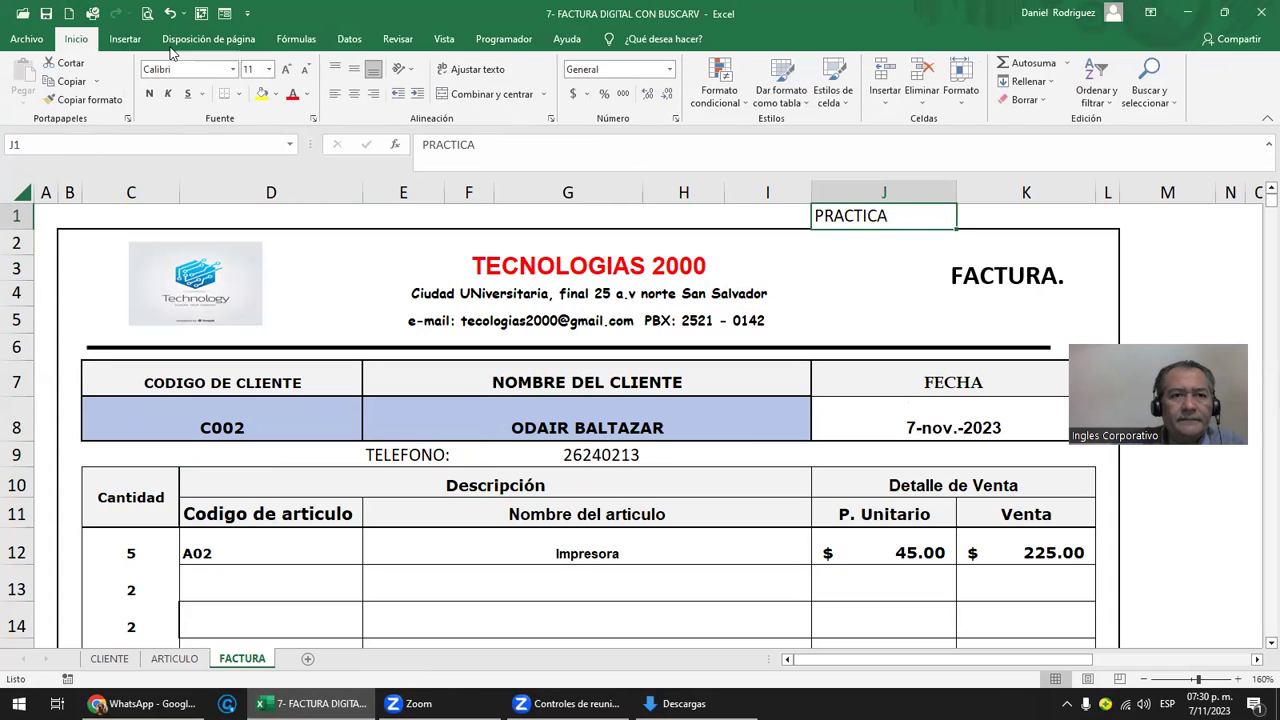
pyautogui.click(262, 93)
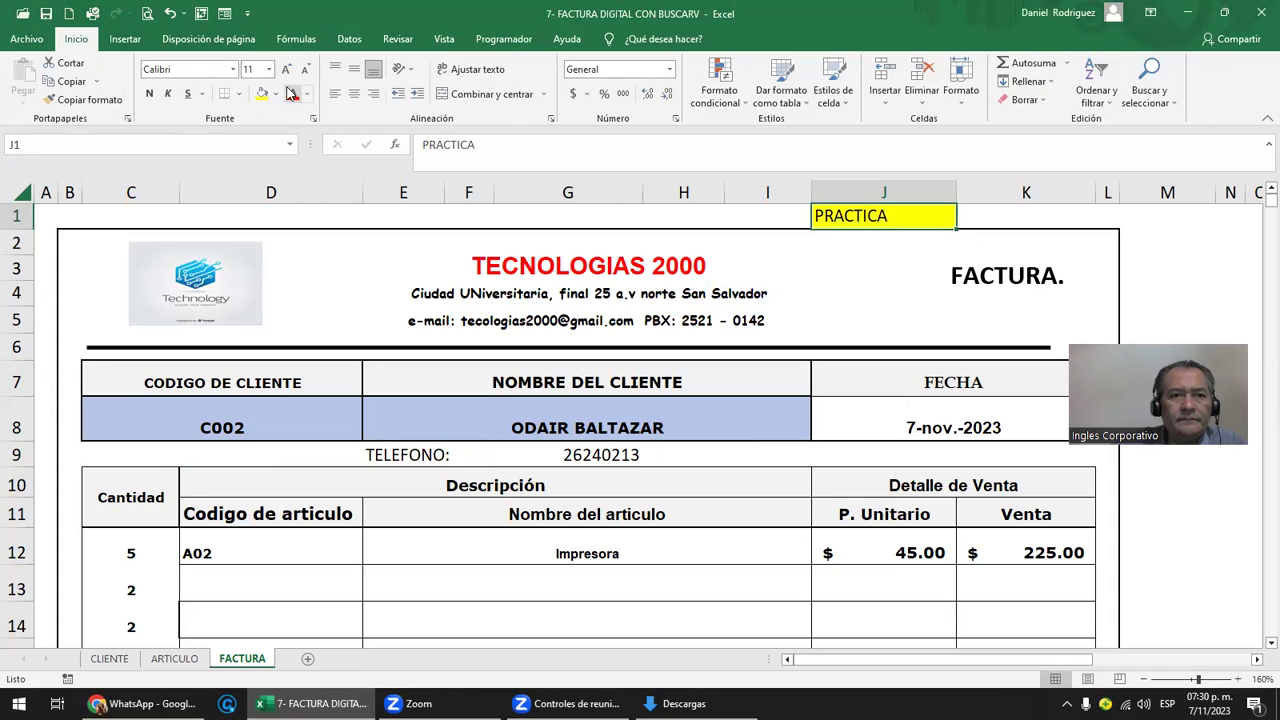
pyautogui.click(150, 93)
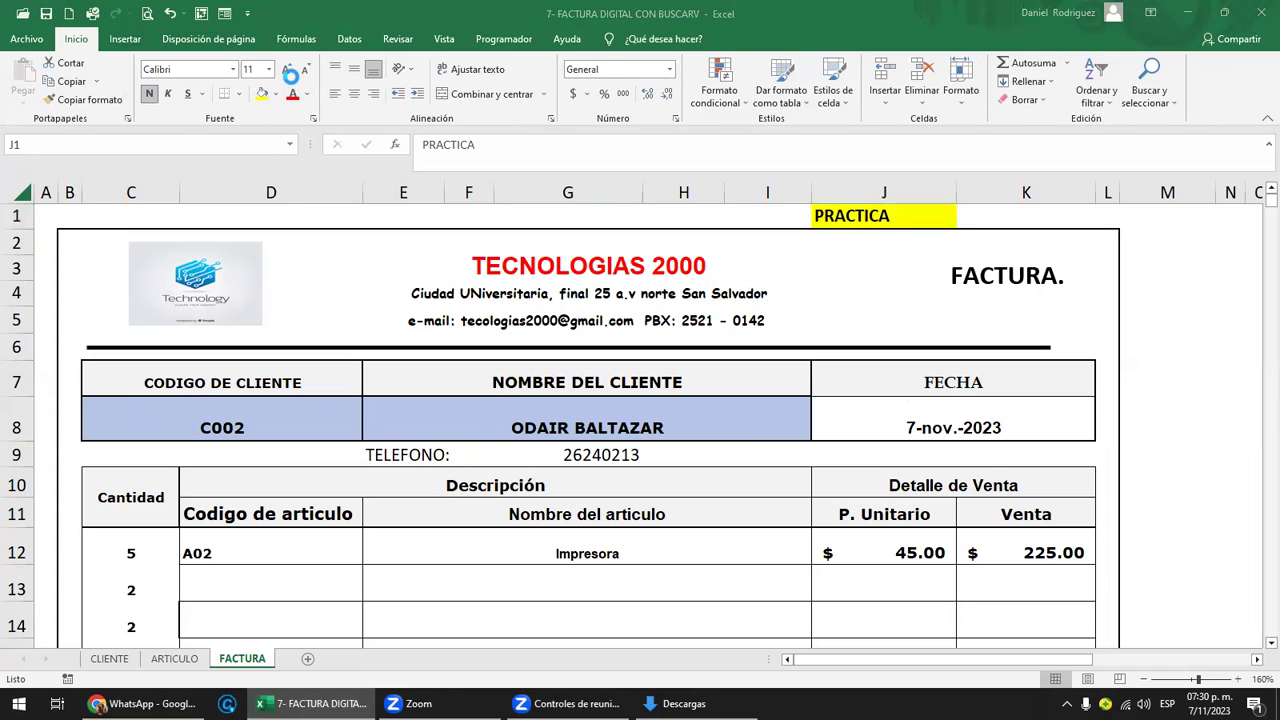
pyautogui.click(857, 222)
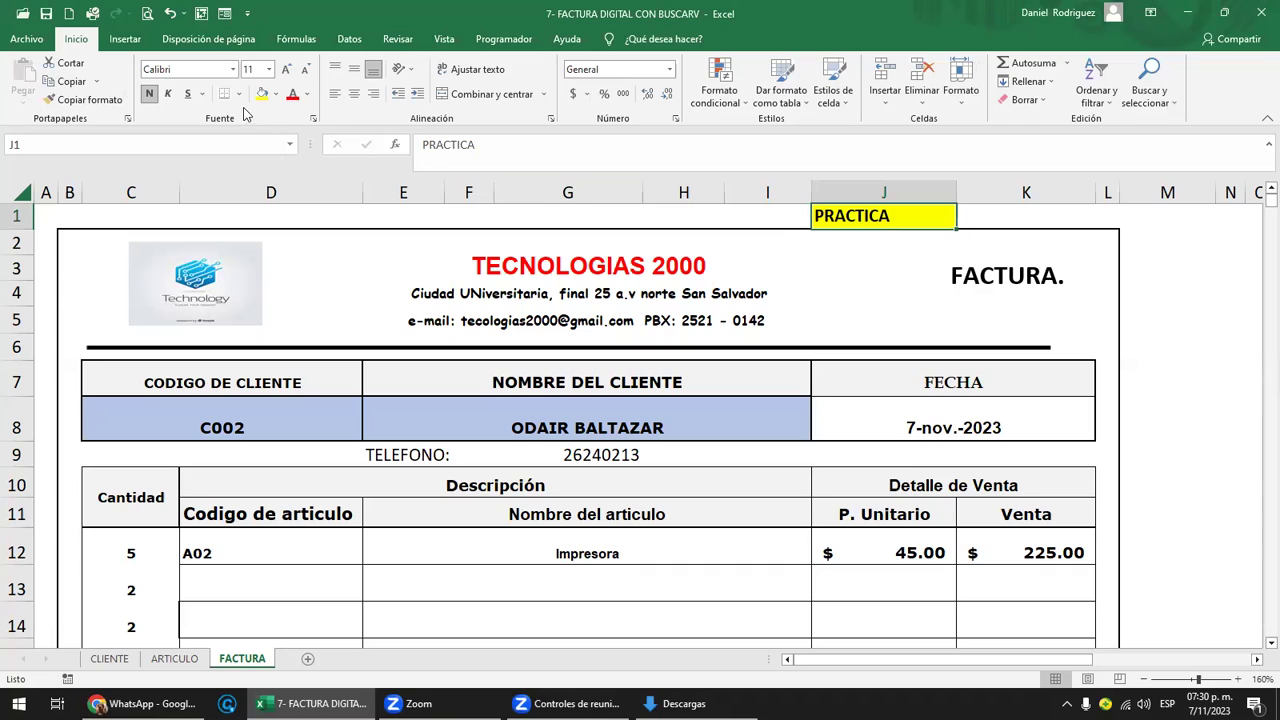
pyautogui.click(286, 70)
pyautogui.click(286, 70)
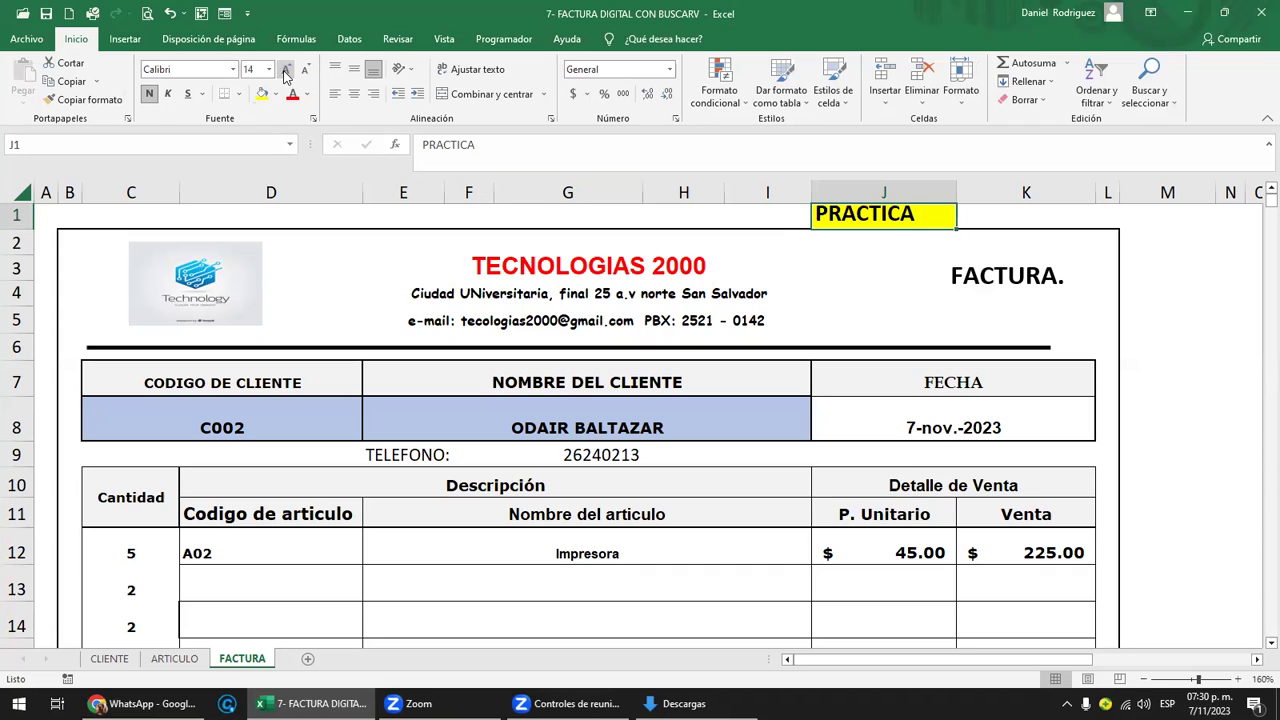
pyautogui.click(196, 217)
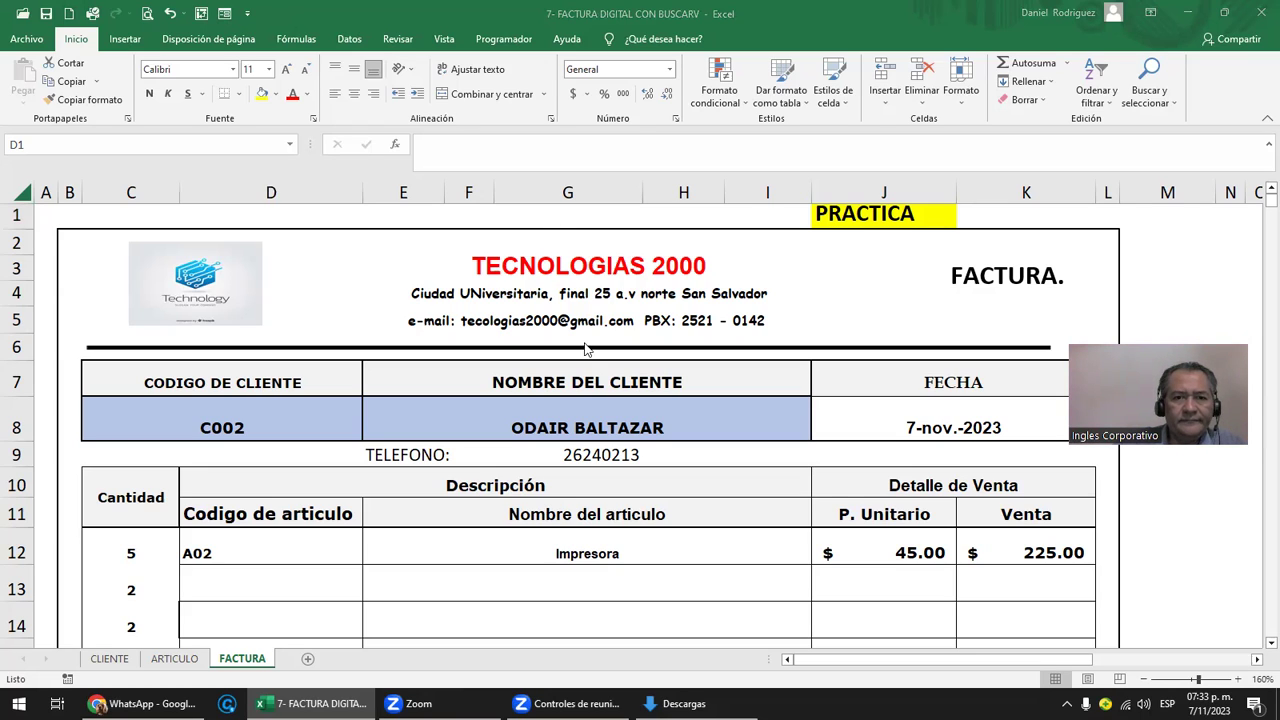
# - Re-enter =BUSCARV(C8;CLIENTES;2;FALSO) in E8 so it shows the C002 client name
pyautogui.click(536, 430)
pyautogui.doubleClick(536, 430)
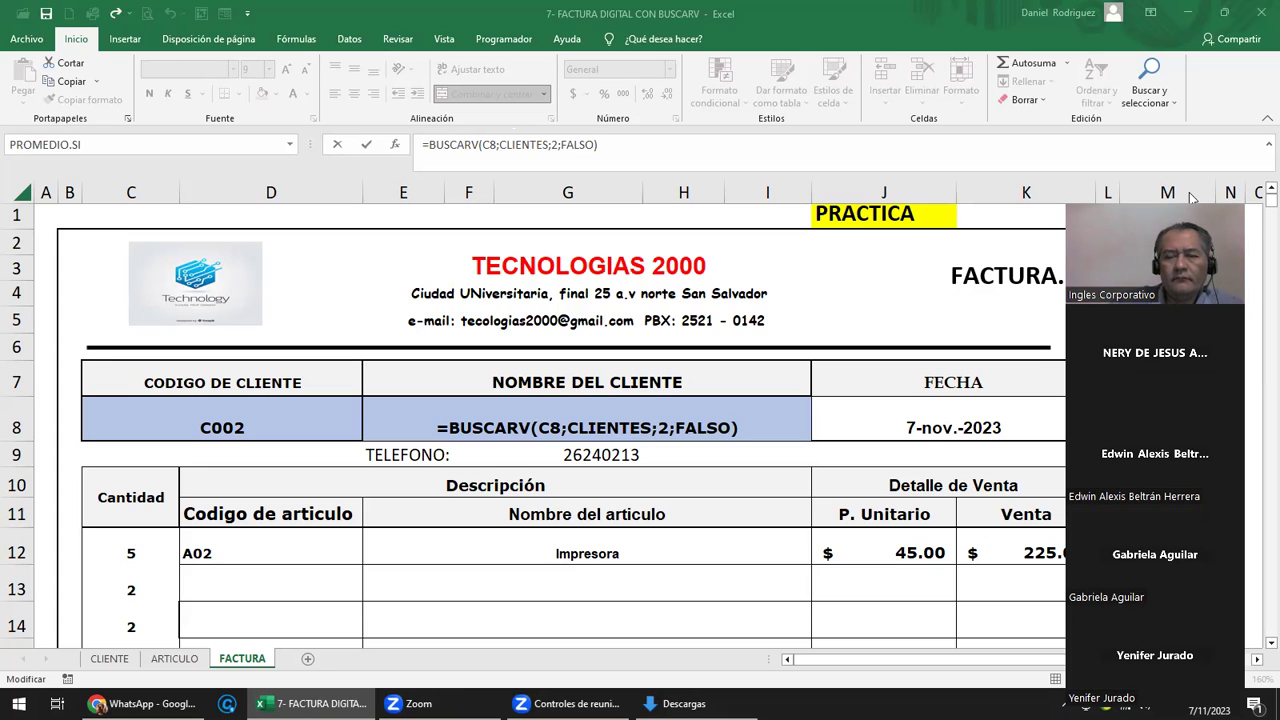
pyautogui.moveTo(1190, 197)
pyautogui.mouseDown()
pyautogui.moveTo(1230, 119)
pyautogui.moveTo(1203, 528)
pyautogui.mouseUp()
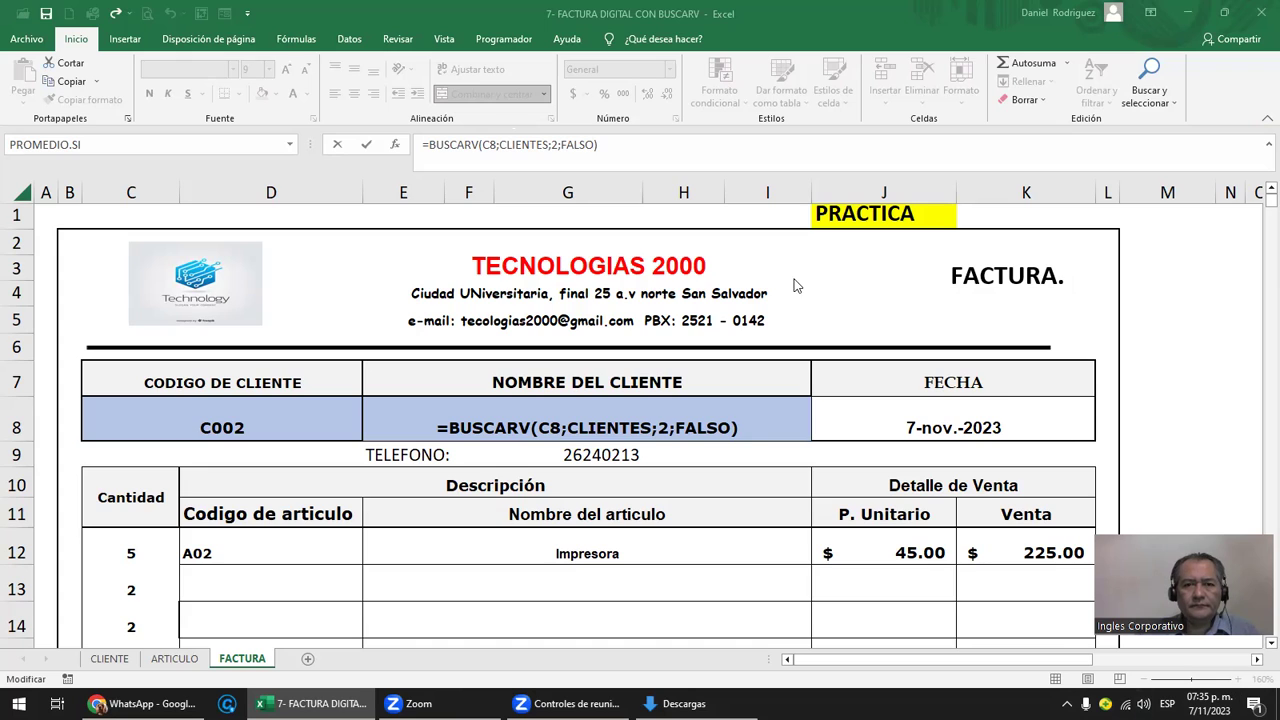
pyautogui.hotkey('ctrl', 'Return')
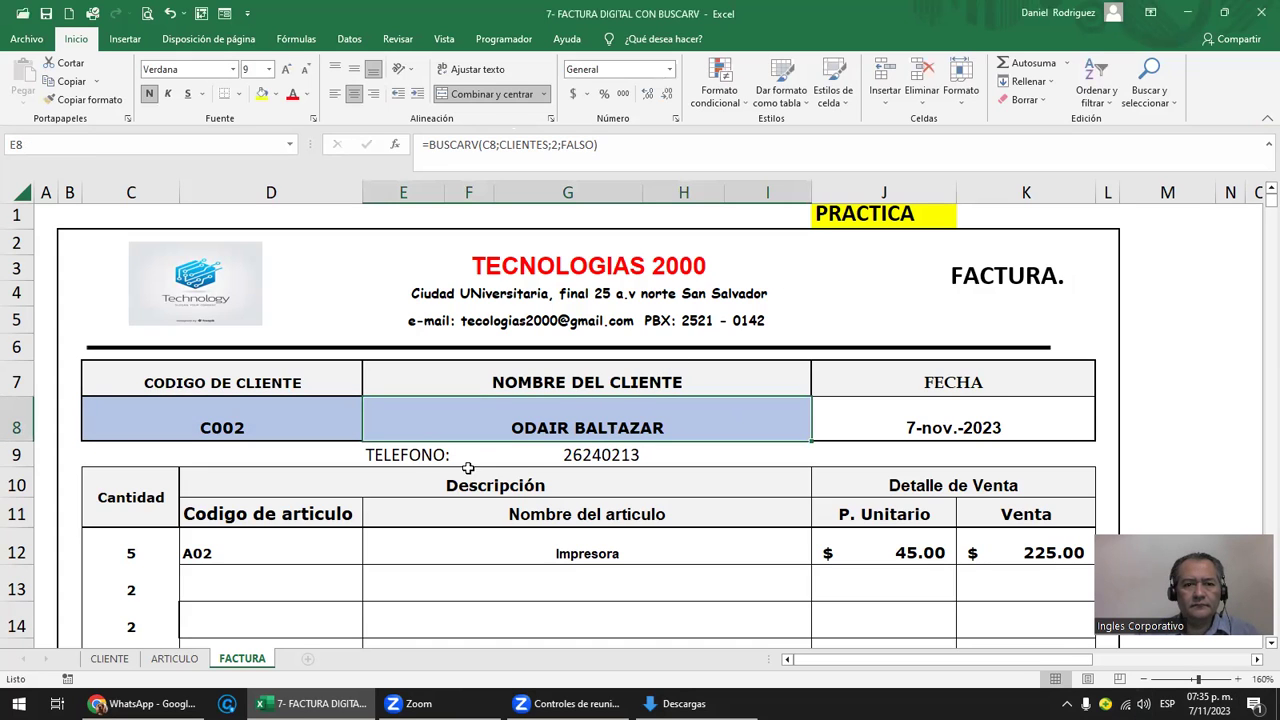
# - Inspect G9's =BUSCARV(C8;CLIENTES;5;FALSO) phone lookup, then select empty cell D9
pyautogui.click(418, 456)
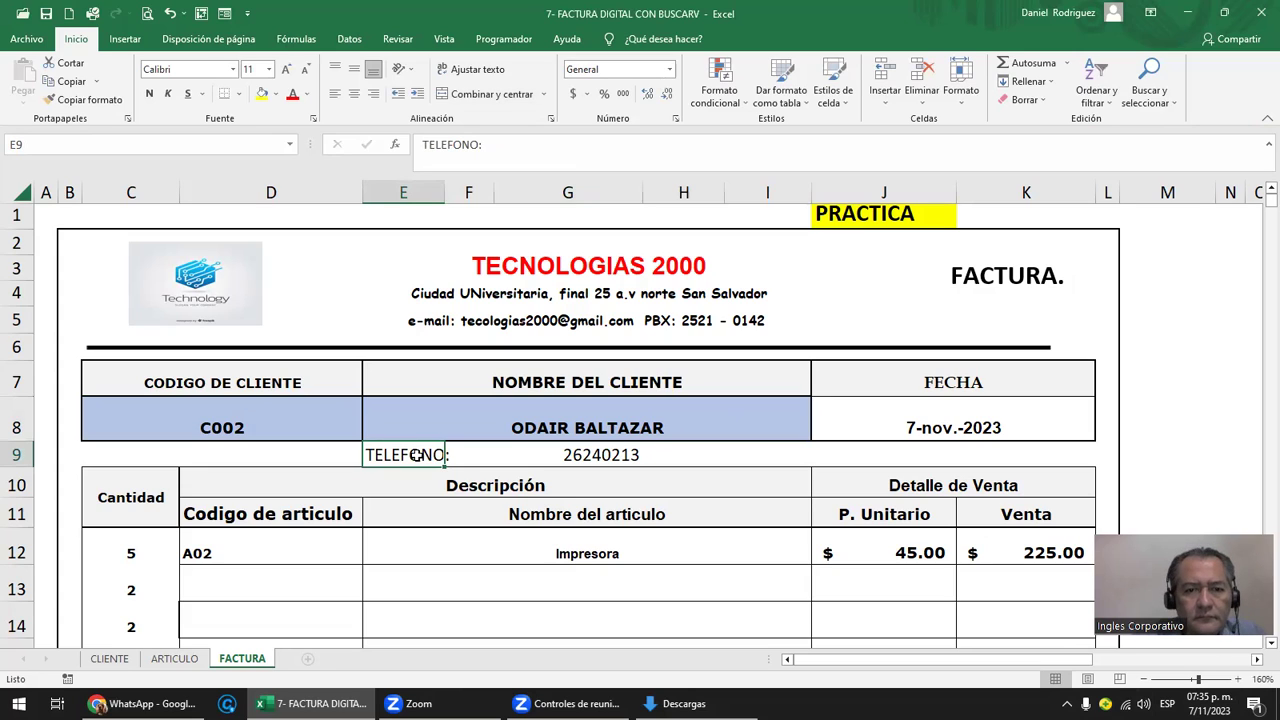
pyautogui.click(567, 450)
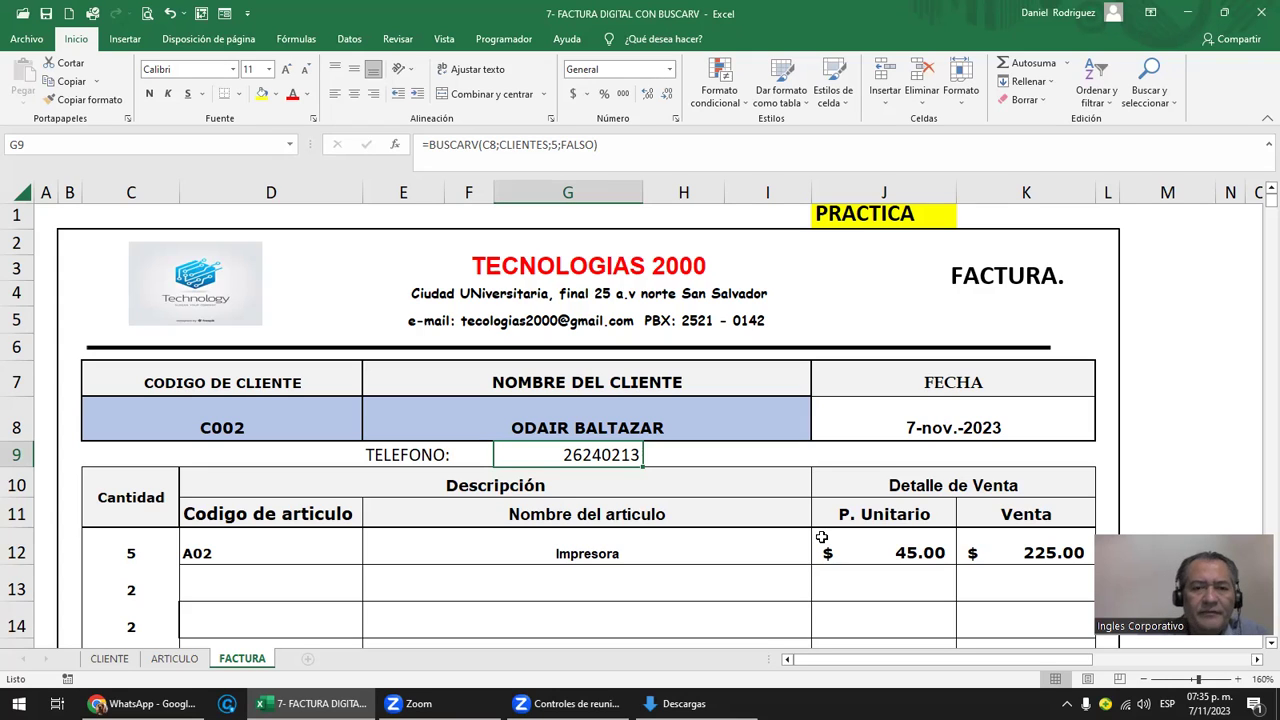
pyautogui.moveTo(410, 703)
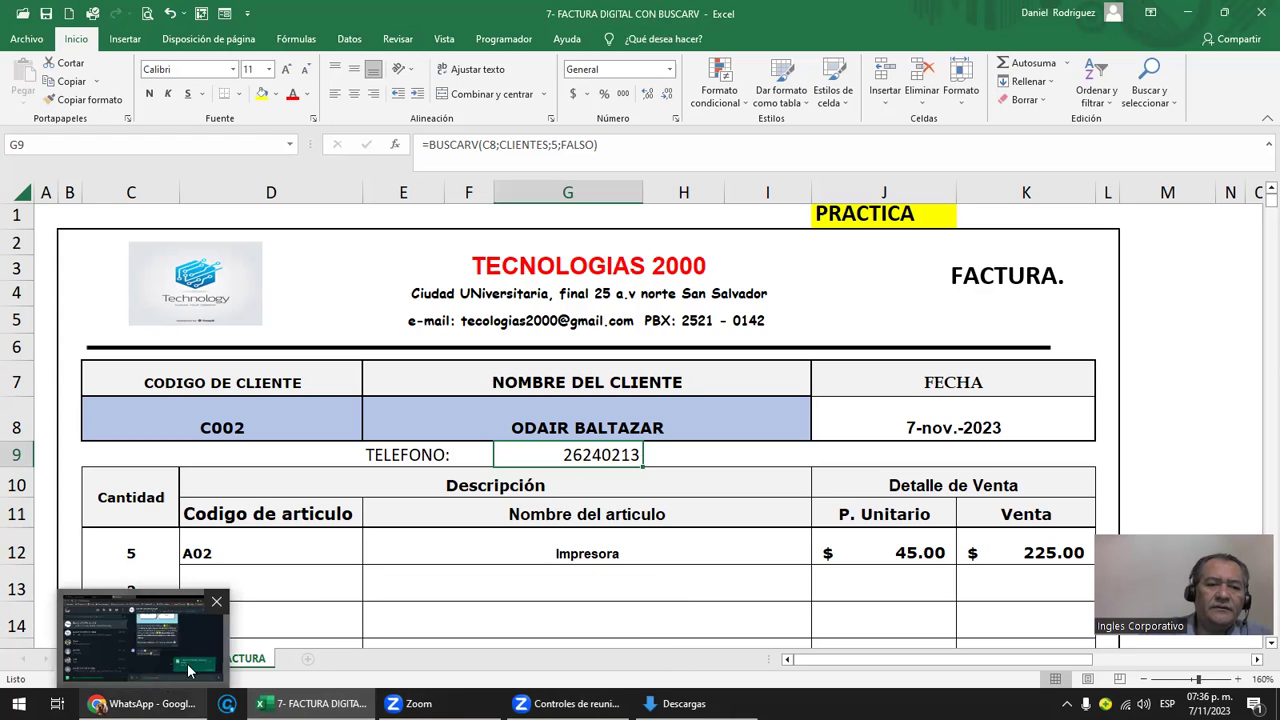
pyautogui.click(259, 447)
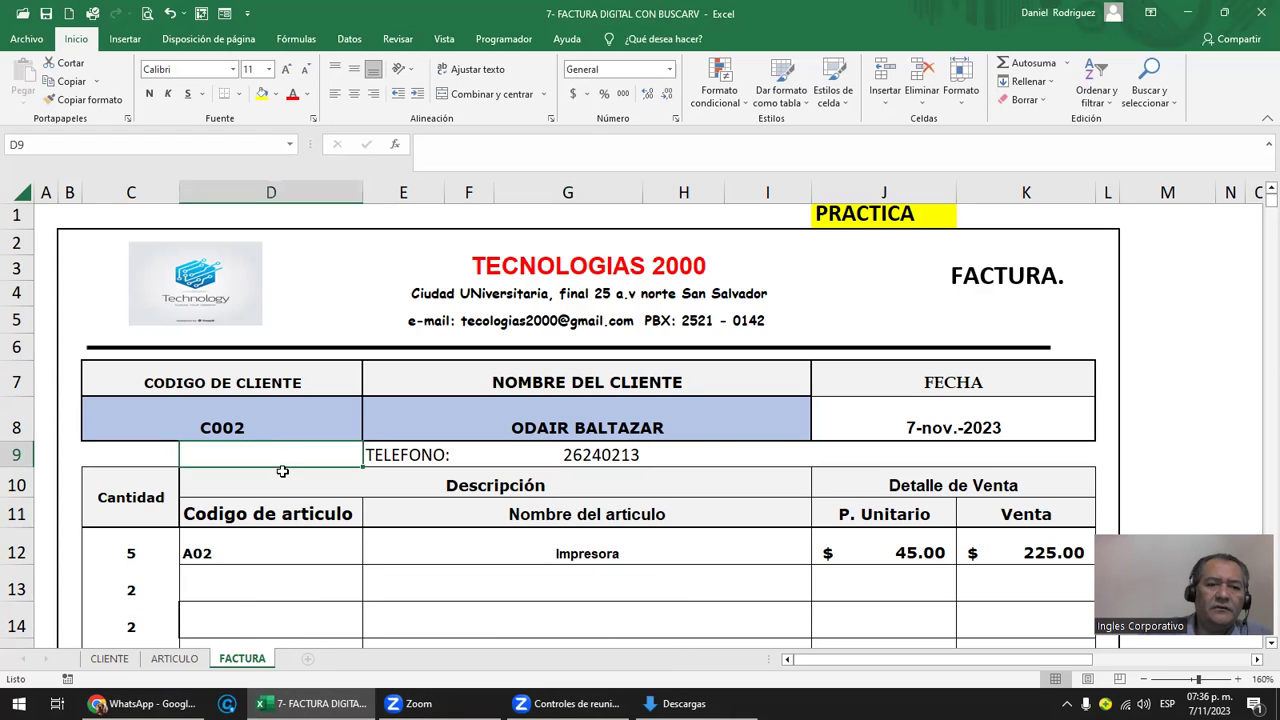
# - Glance at the ARTICULO sheet, then edit and re-commit E8's client-name formula
pyautogui.click(174, 658)
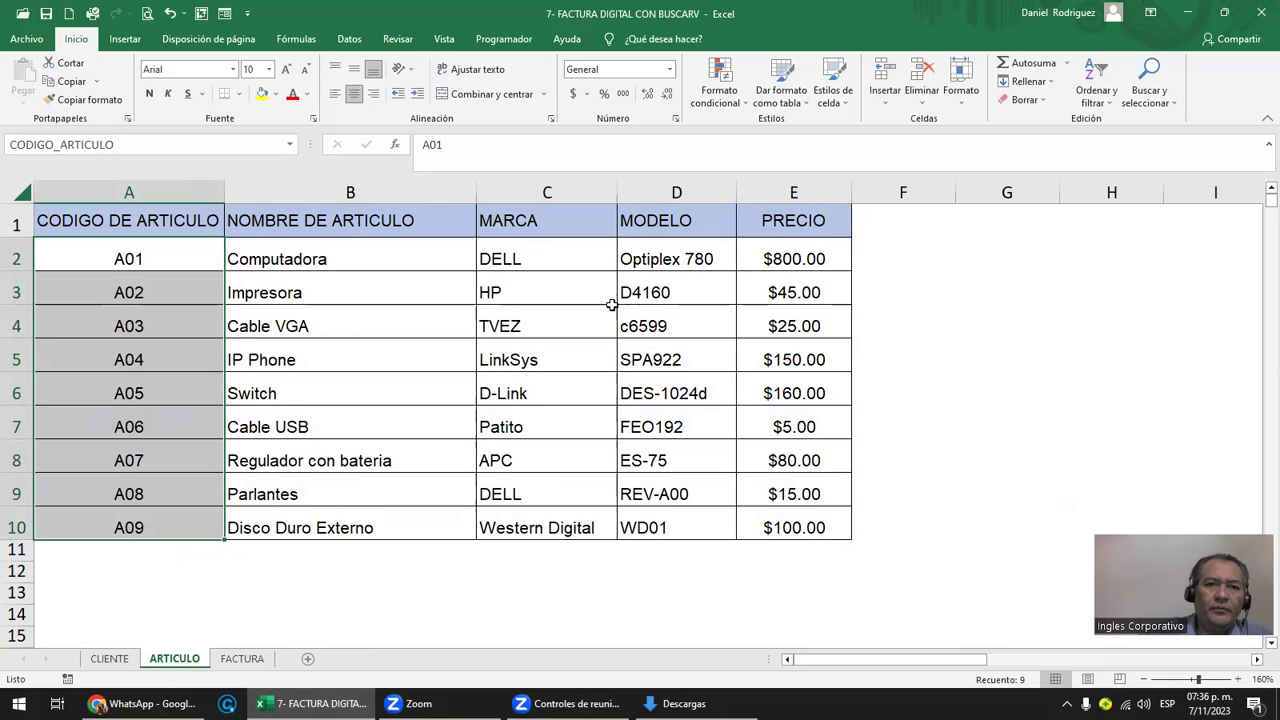
pyautogui.click(454, 144)
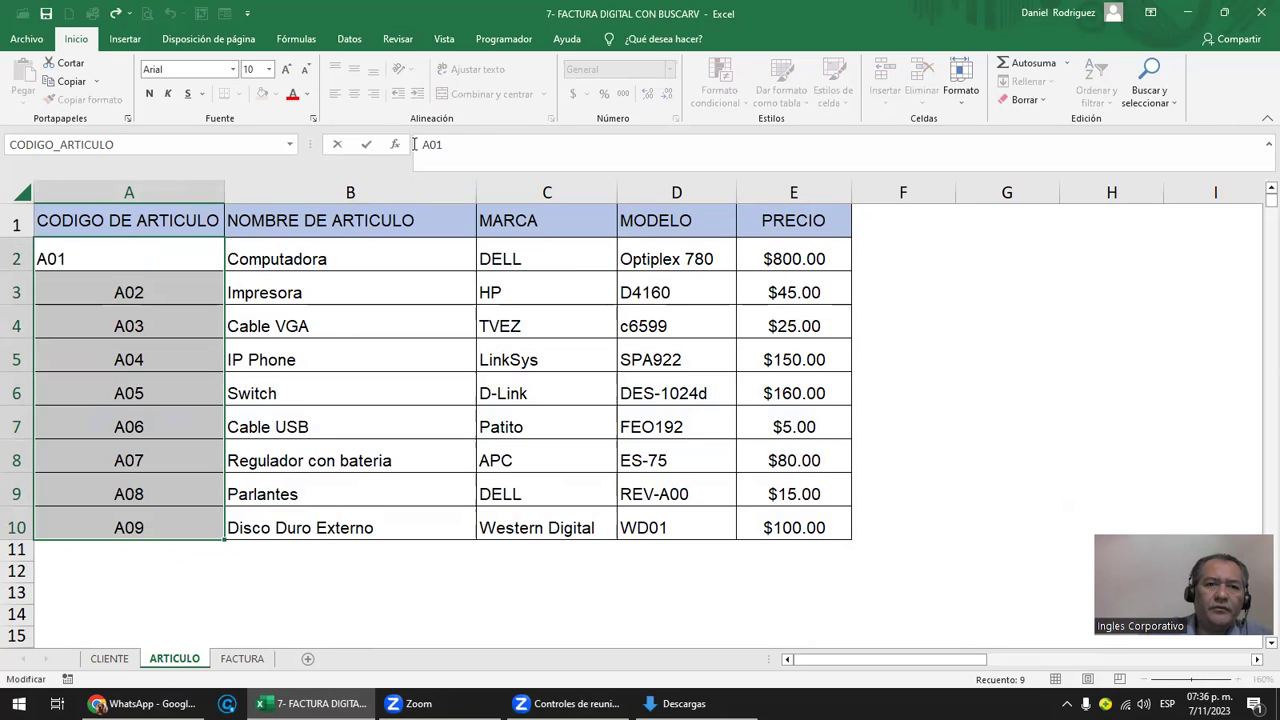
pyautogui.click(240, 659)
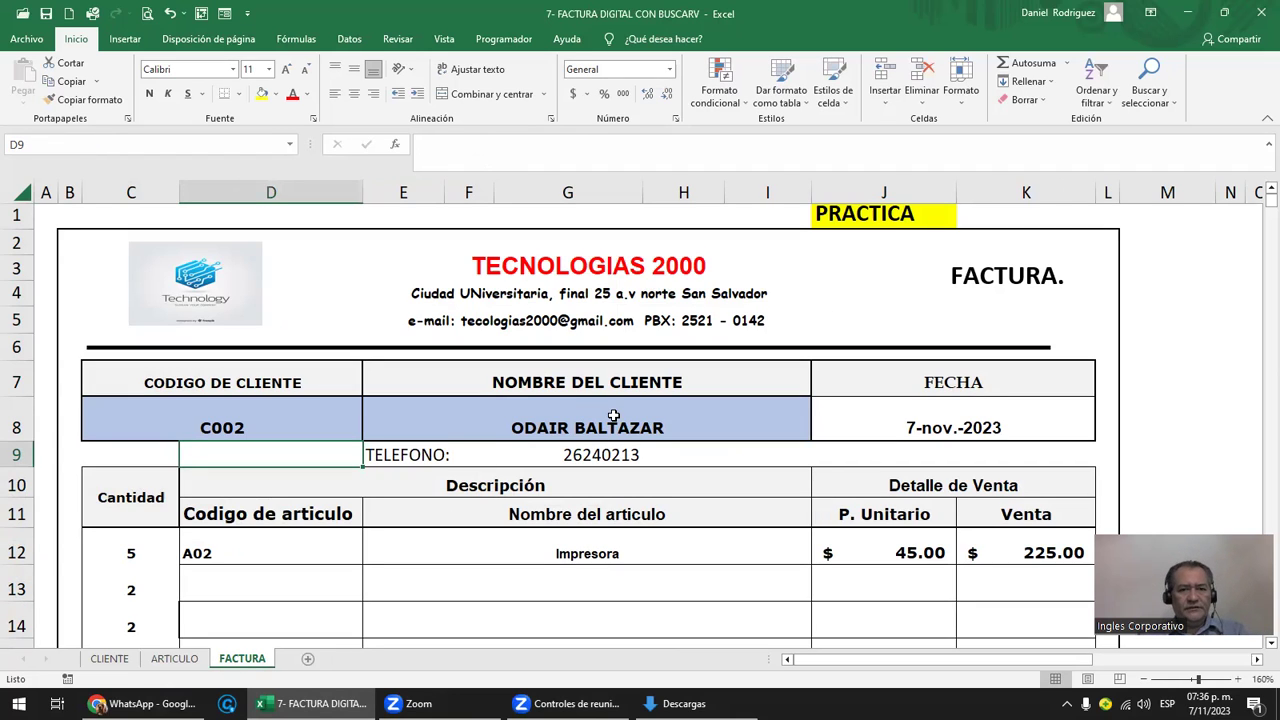
pyautogui.click(613, 413)
pyautogui.doubleClick(613, 413)
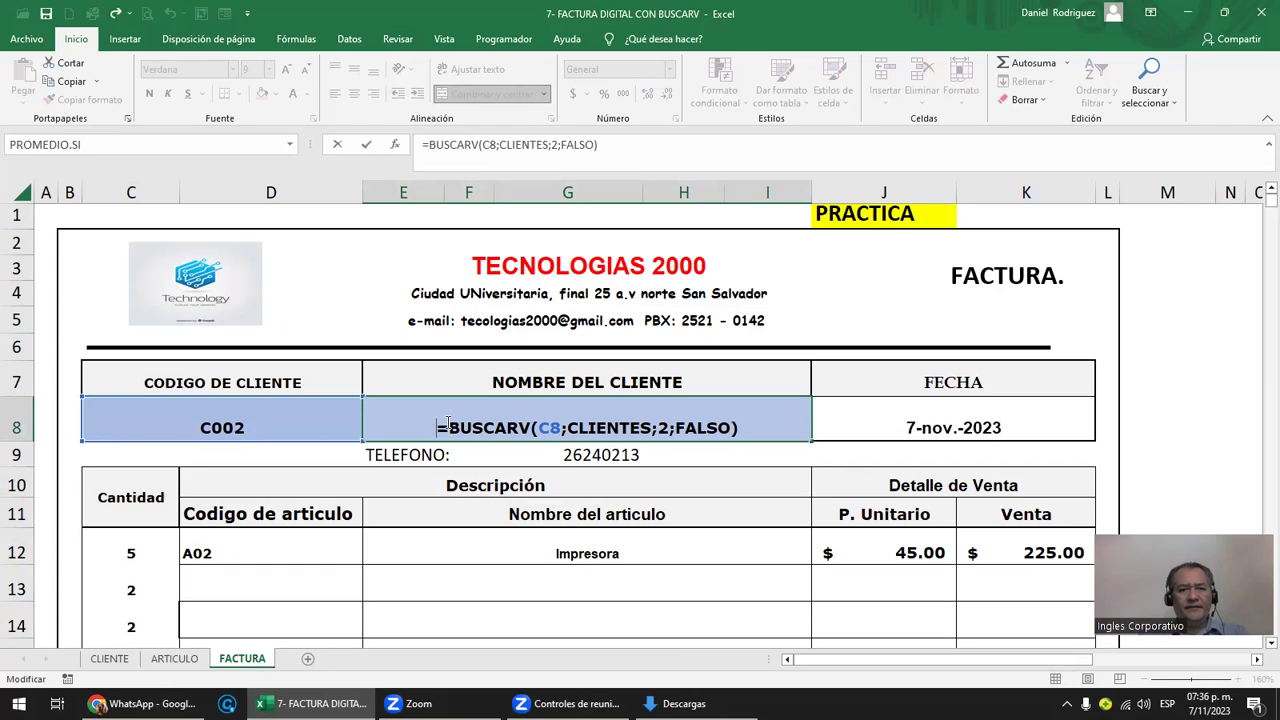
pyautogui.moveTo(470, 430); pyautogui.dragTo(742, 428)
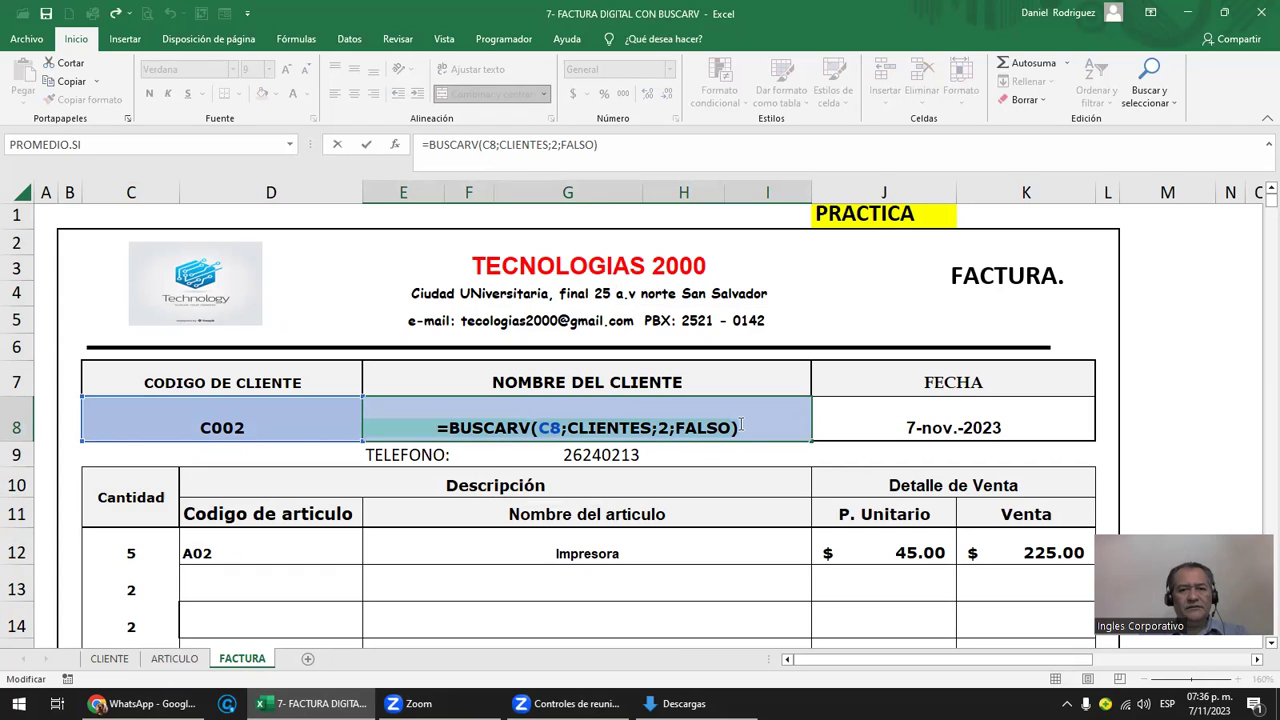
pyautogui.click(616, 443)
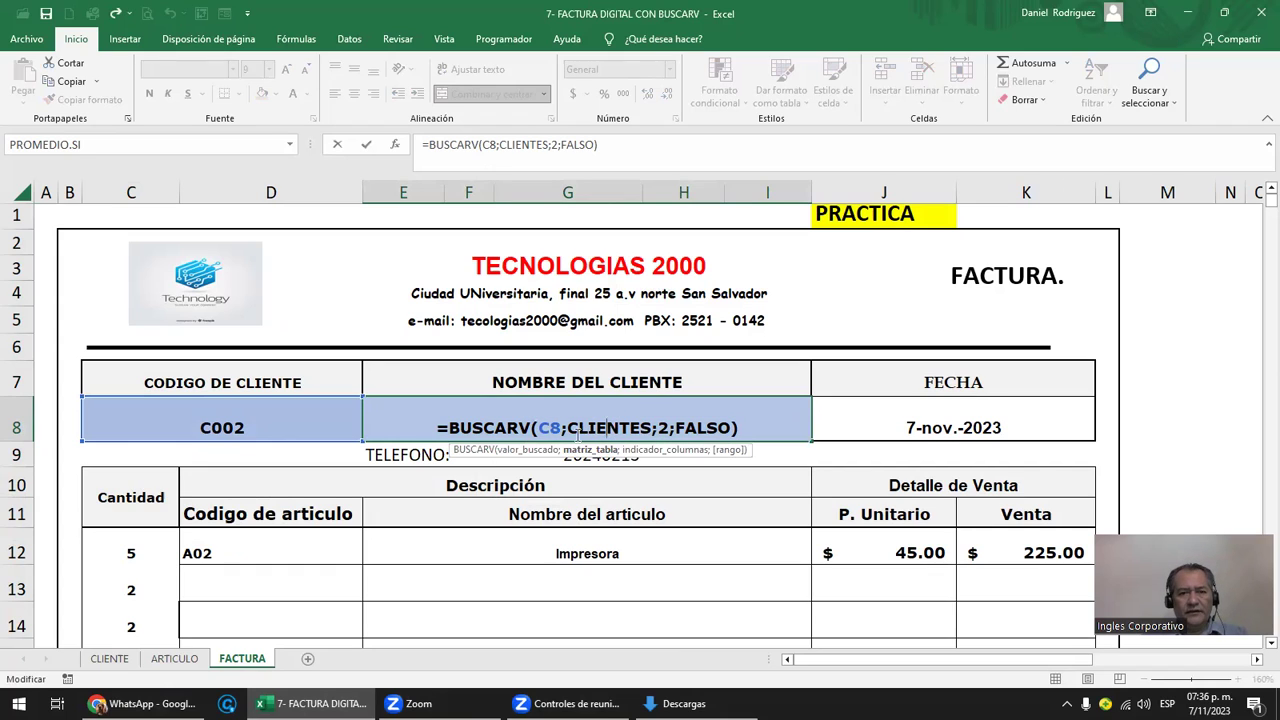
pyautogui.click(655, 427)
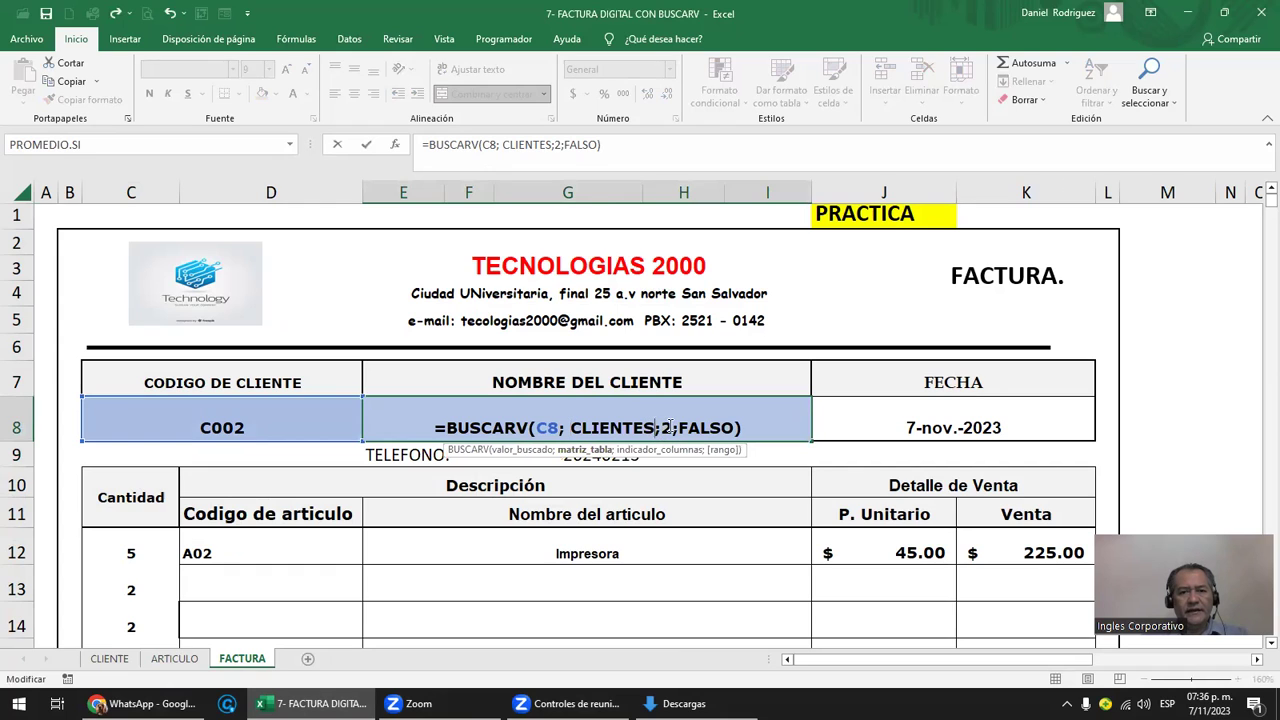
pyautogui.hotkey('ctrl', 'Return')
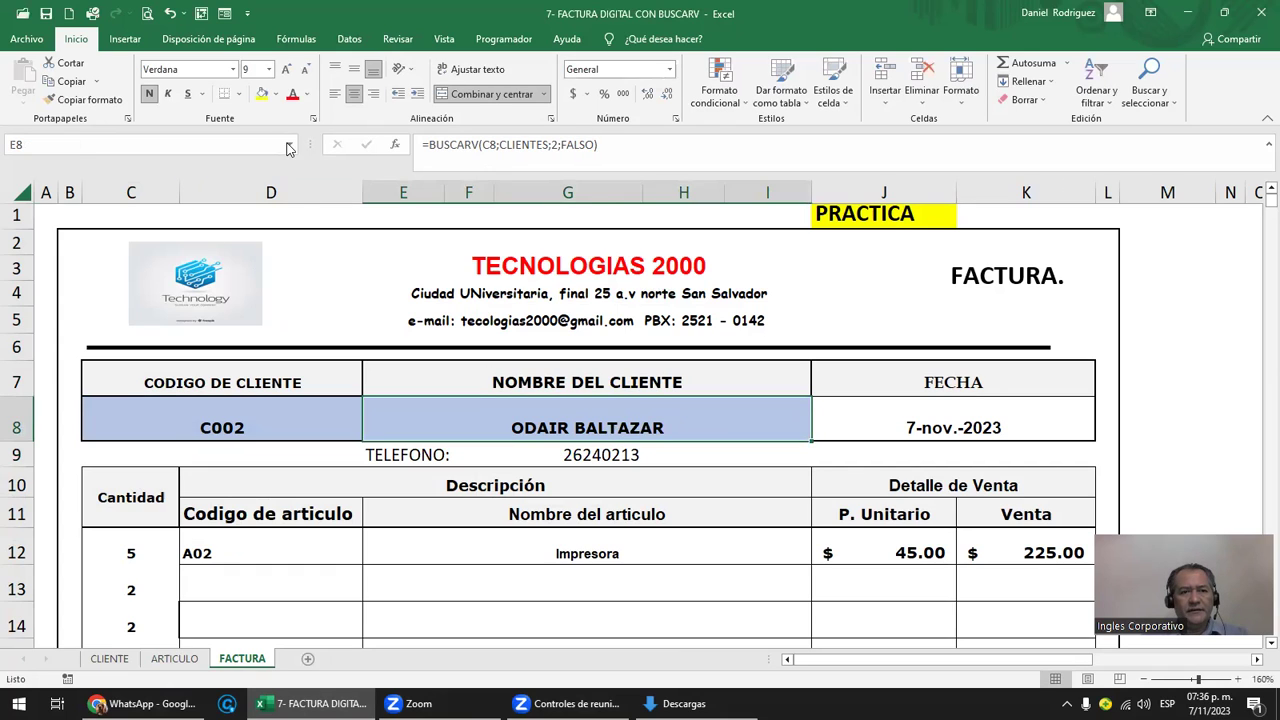
# - Select the CLIENTES named range from the Name Box to view its client rows
pyautogui.click(288, 146)
pyautogui.click(40, 183)
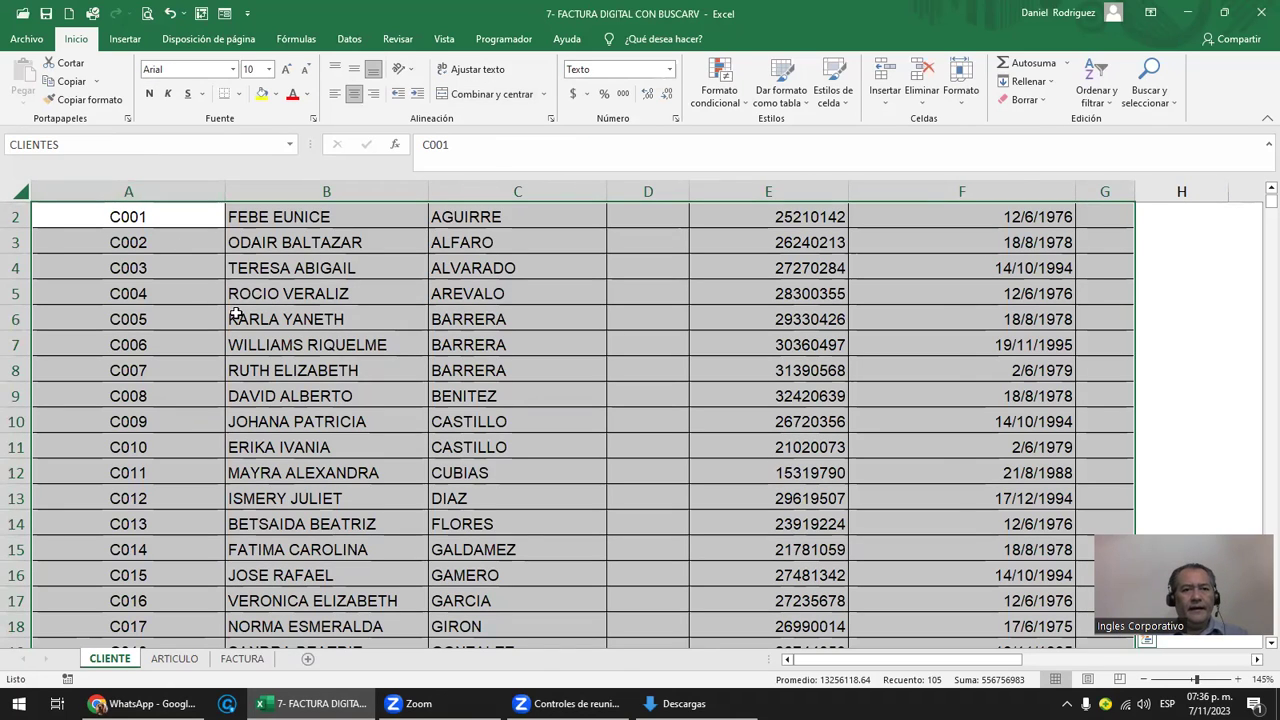
pyautogui.scroll(-1, 236, 313)
pyautogui.scroll(-2, 236, 313)
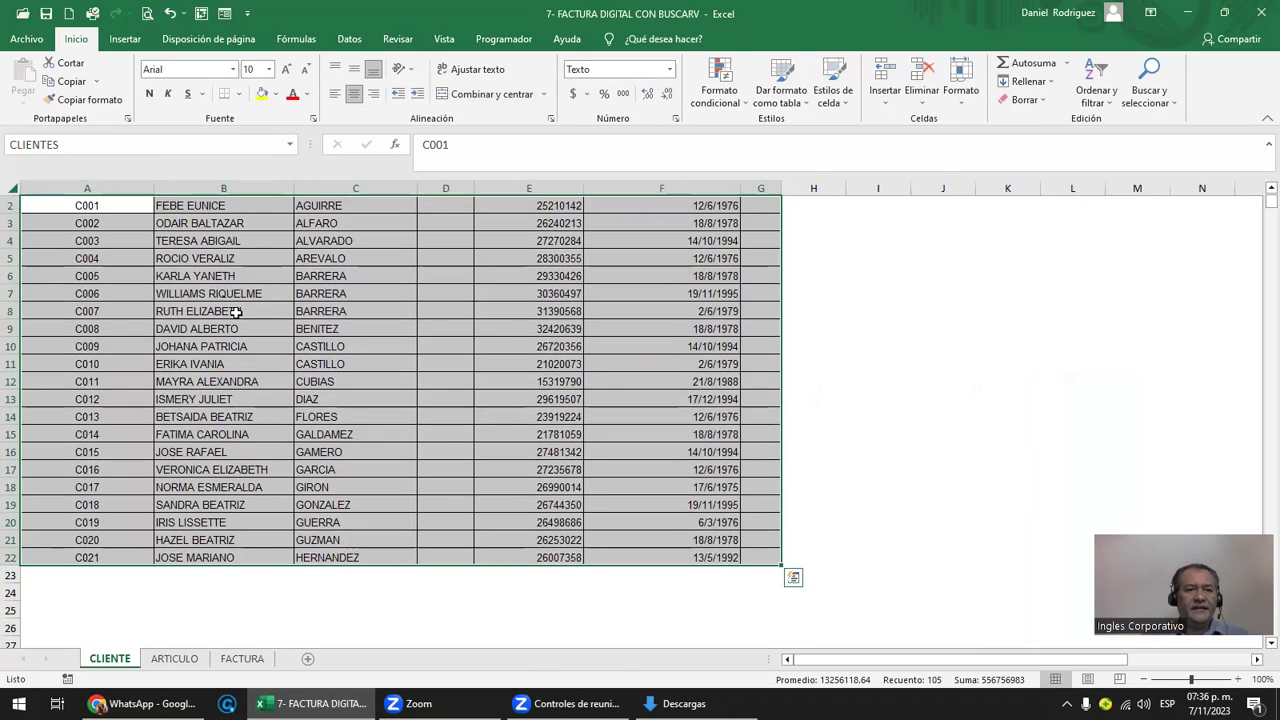
pyautogui.click(236, 311)
pyautogui.scroll(1, 236, 311)
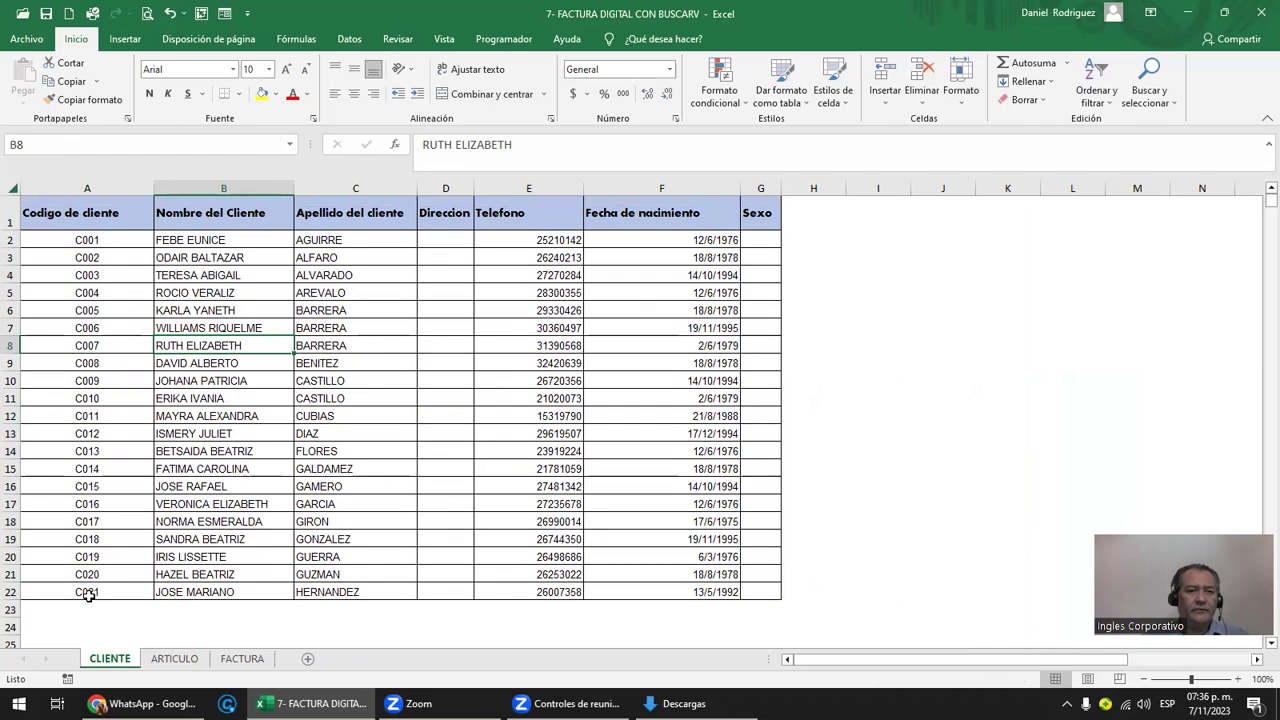
pyautogui.moveTo(64, 235)
pyautogui.mouseDown()
pyautogui.moveTo(729, 595)
pyautogui.moveTo(762, 592)
pyautogui.mouseUp()
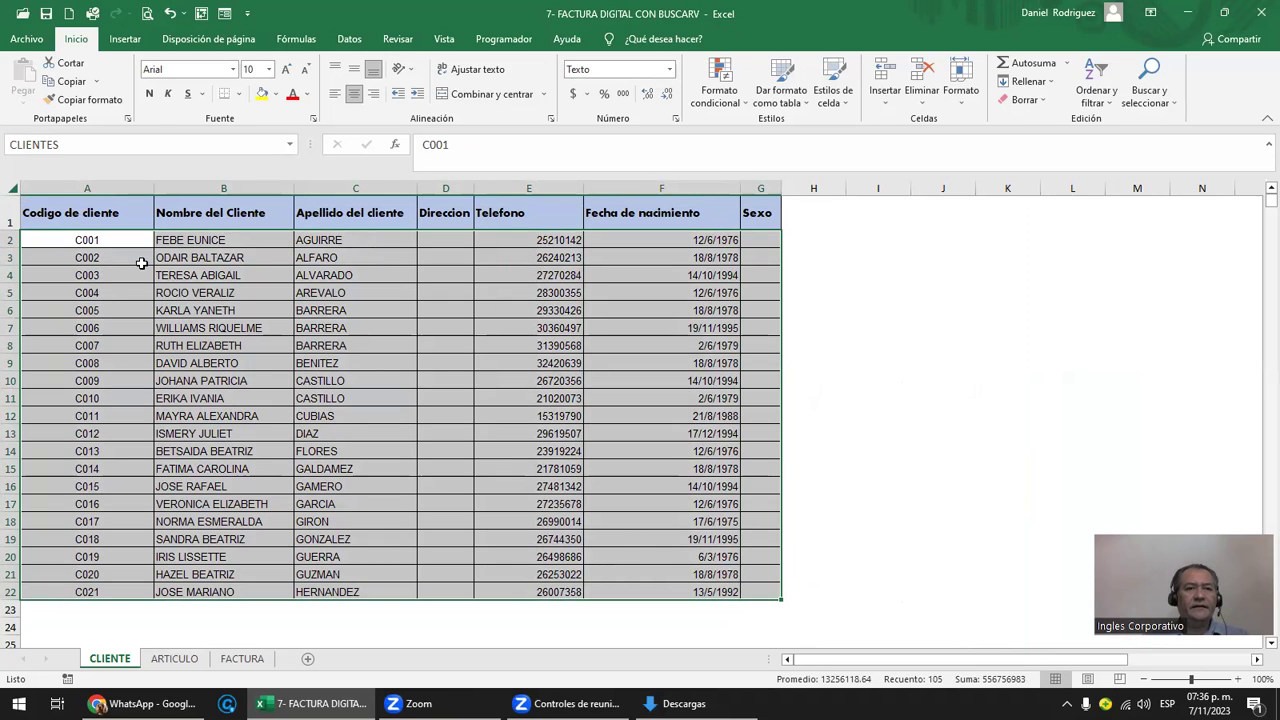
pyautogui.click(97, 243)
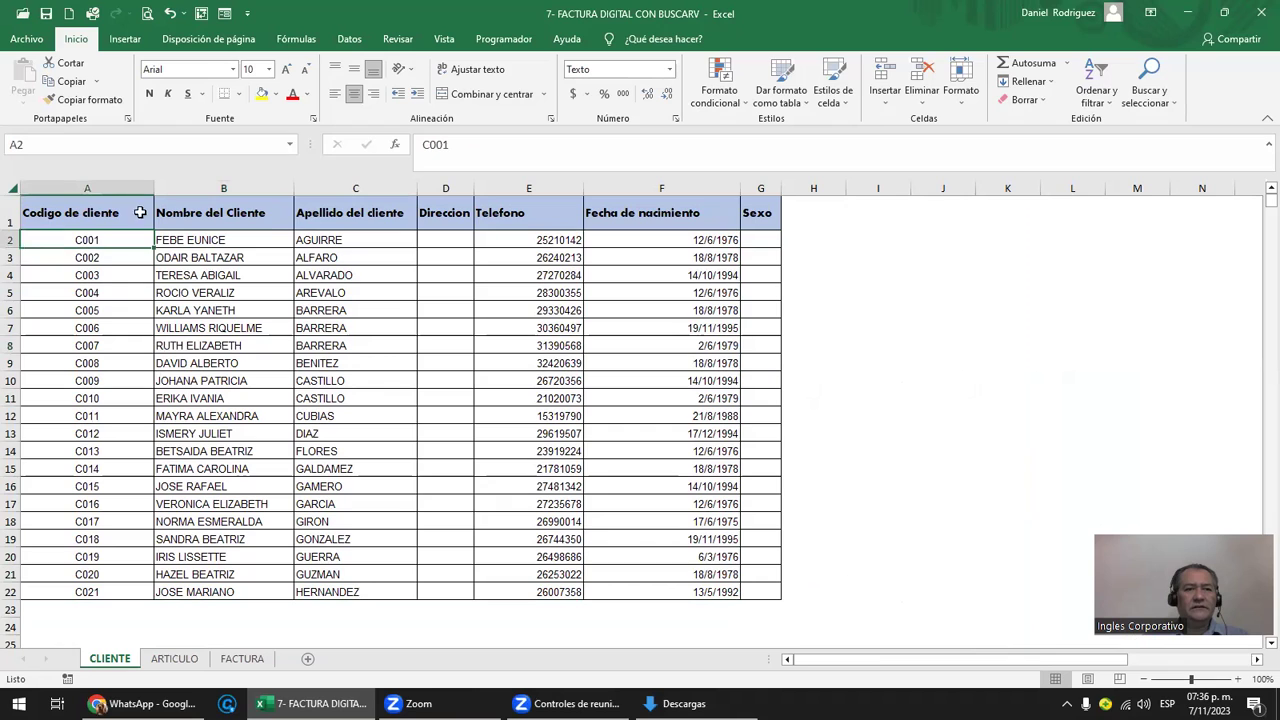
pyautogui.click(290, 145)
pyautogui.click(60, 181)
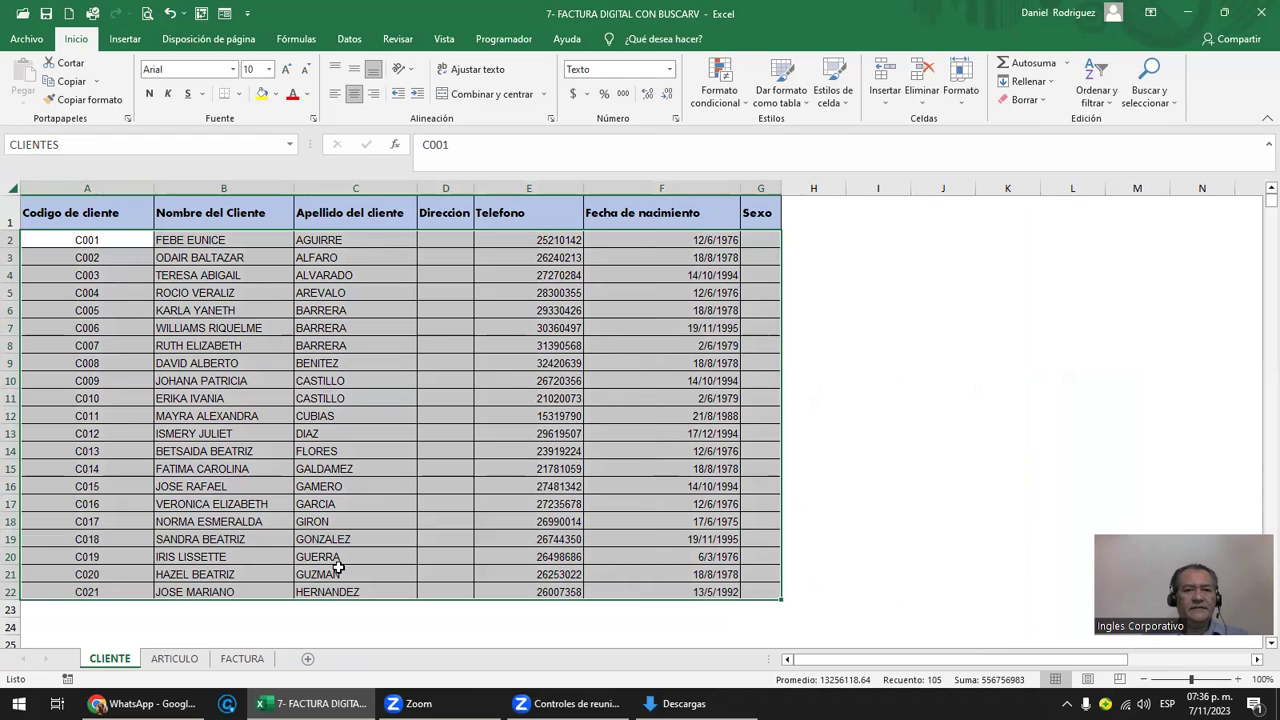
# - Reopen E8's client-name formula on FACTURA and bring up the ARTICULO table
pyautogui.click(240, 659)
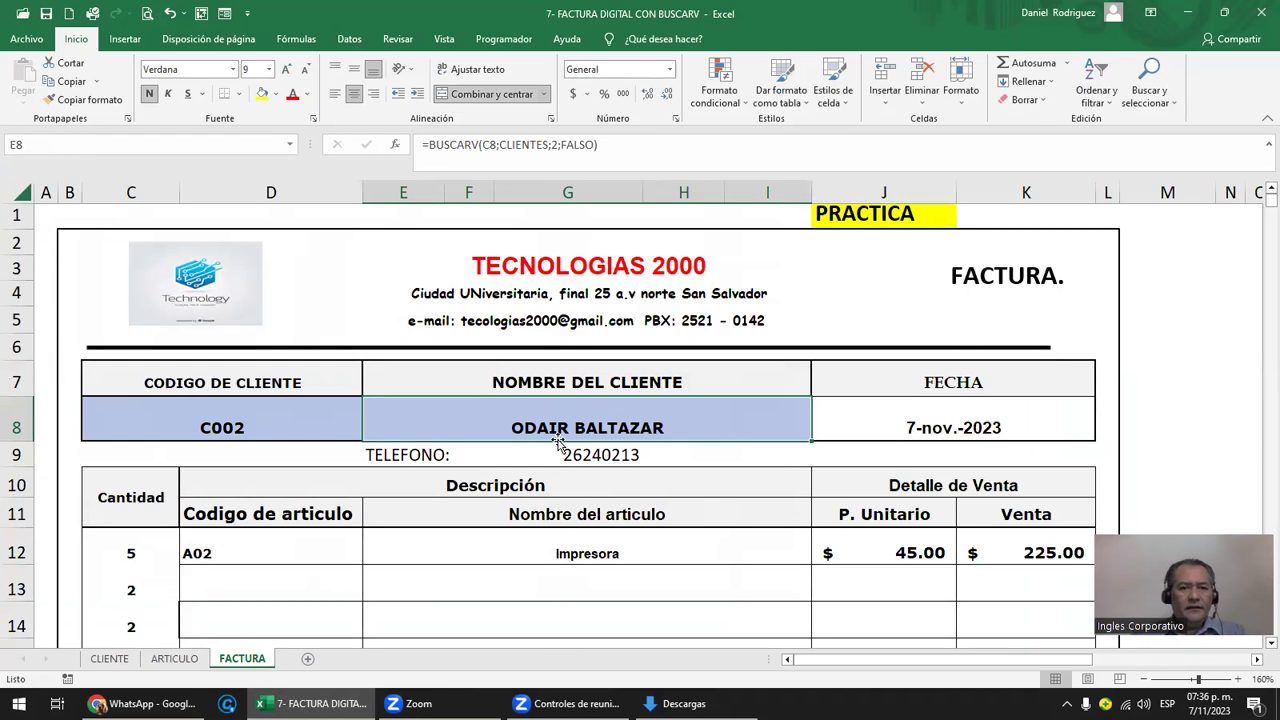
pyautogui.doubleClick(577, 401)
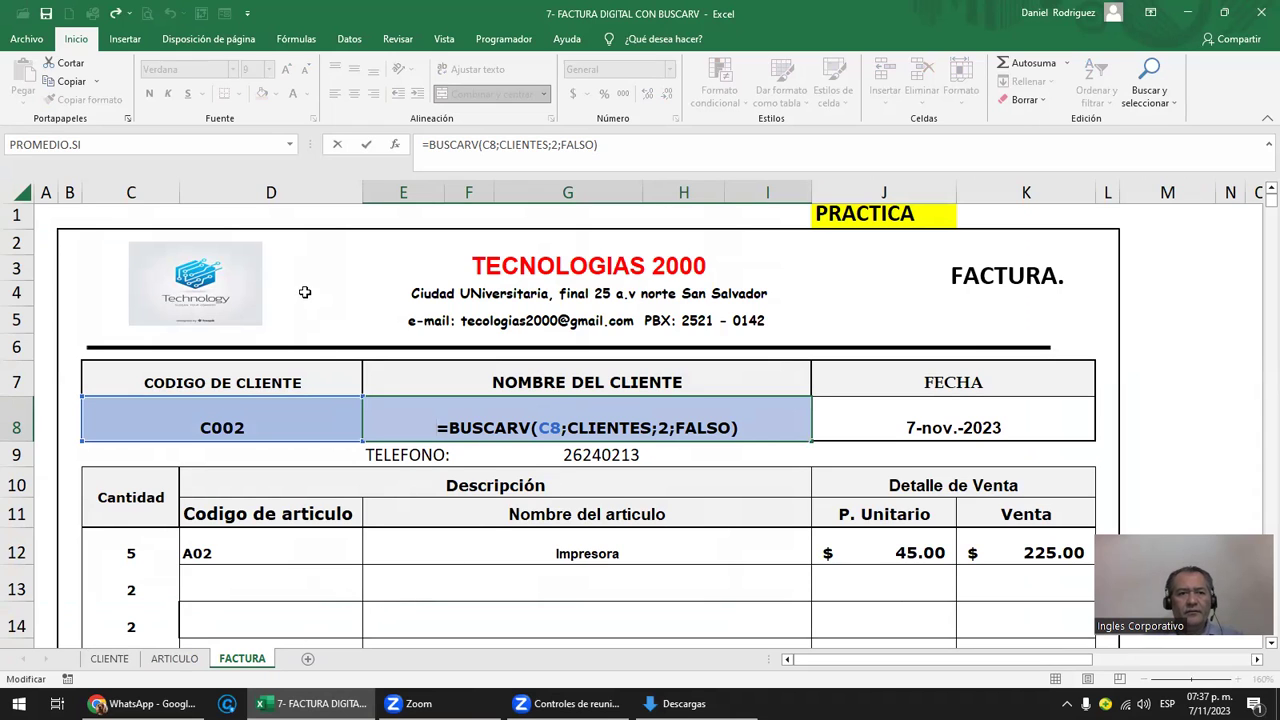
pyautogui.click(178, 660)
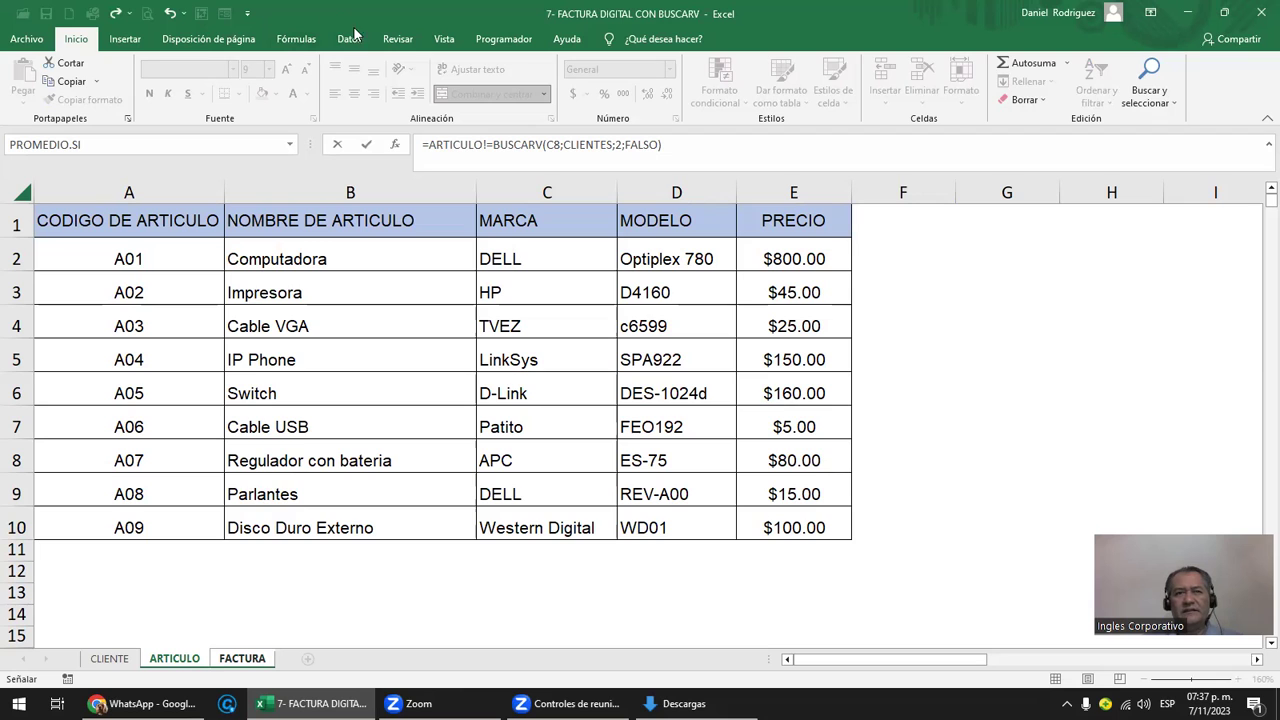
# - Cancel the unfinished formula edit and select A1 on the ARTICULO sheet
pyautogui.click(296, 39)
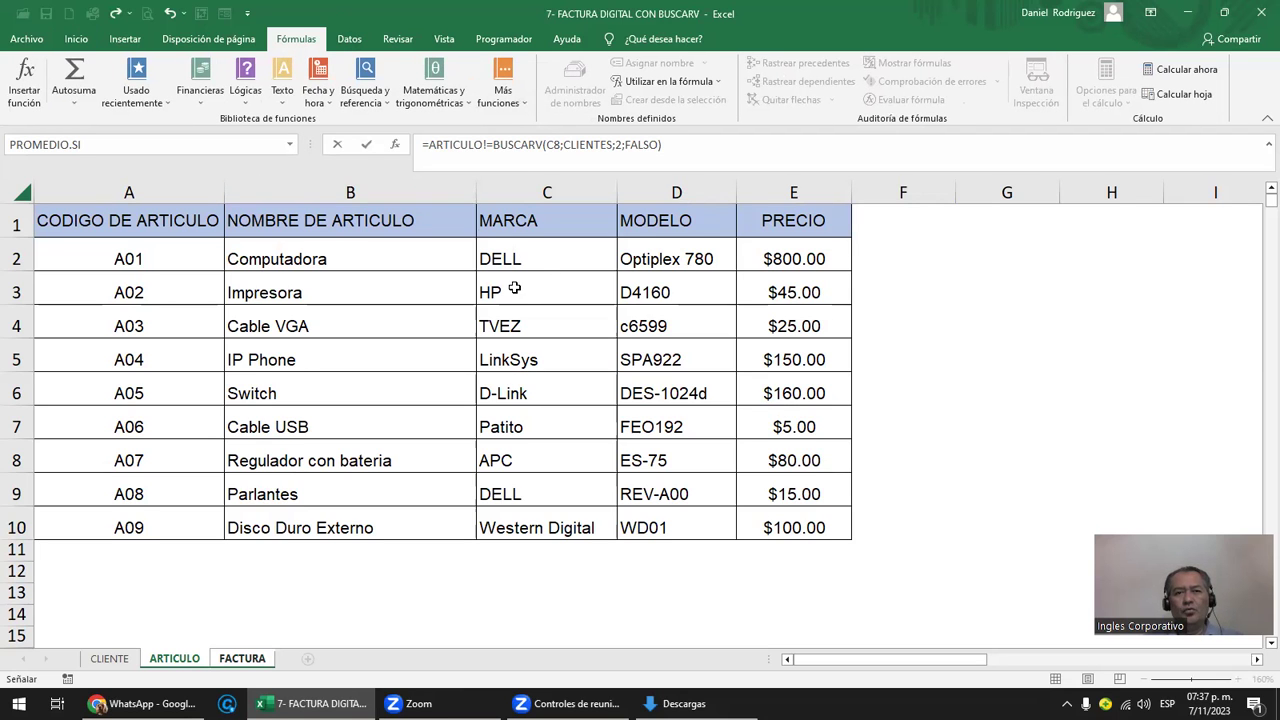
pyautogui.press('Escape')
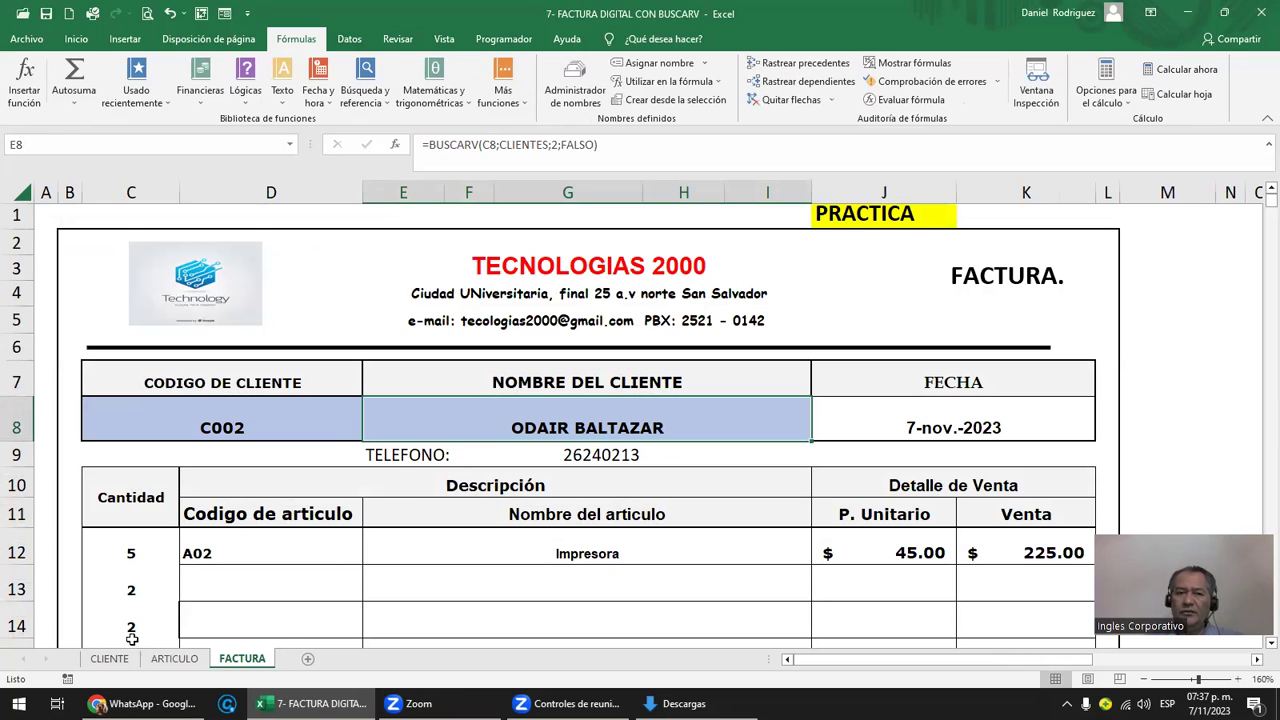
pyautogui.click(193, 662)
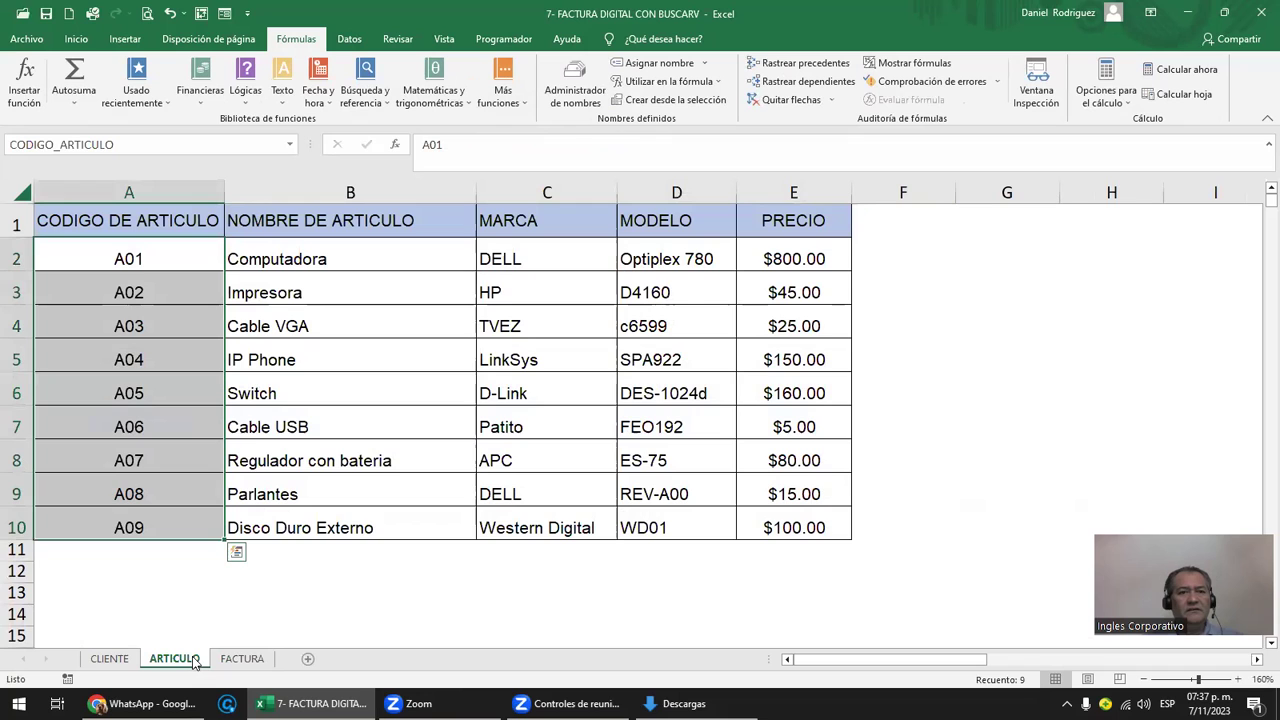
pyautogui.click(185, 229)
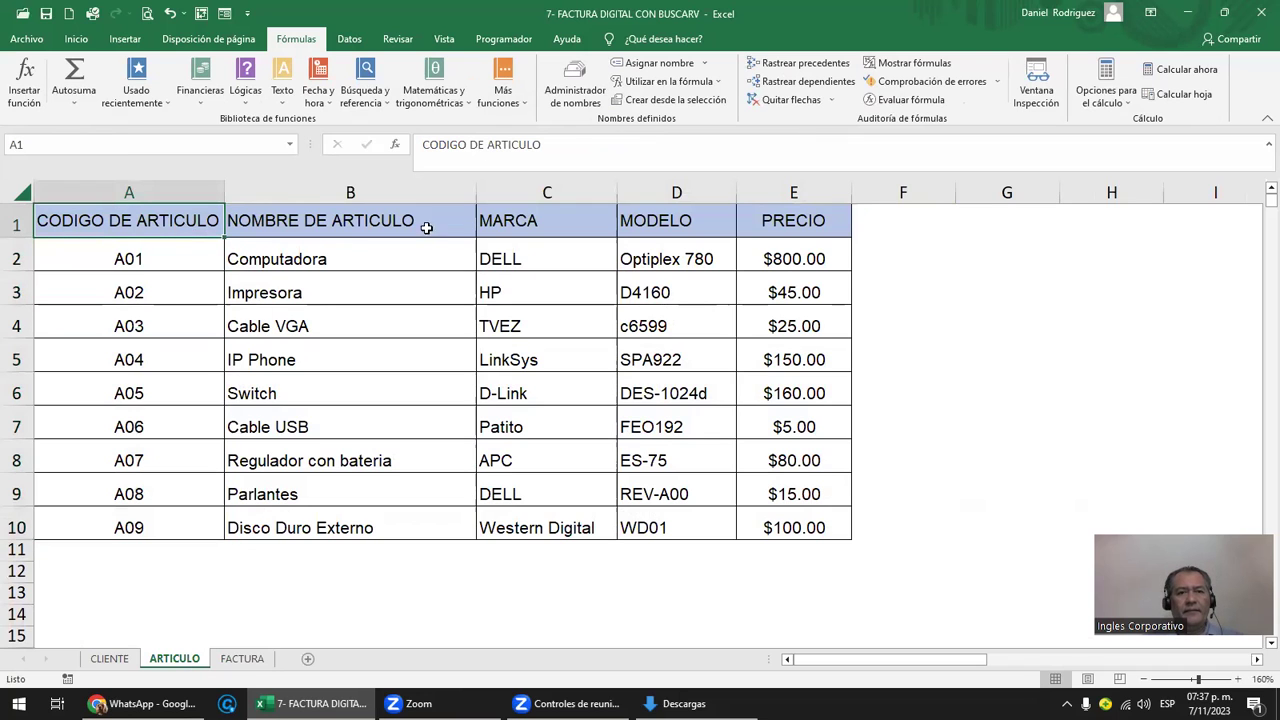
# - Delete the CLIENTES defined name in the Name Manager and close it
pyautogui.click(583, 88)
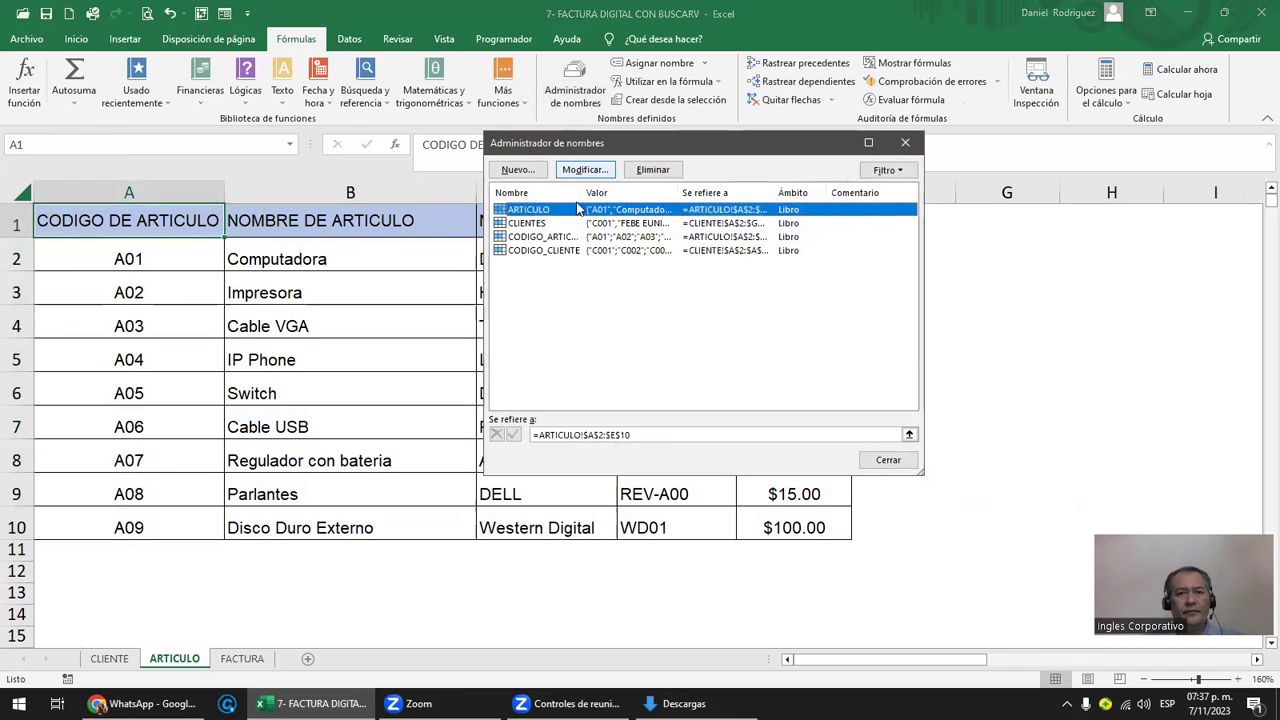
pyautogui.click(530, 223)
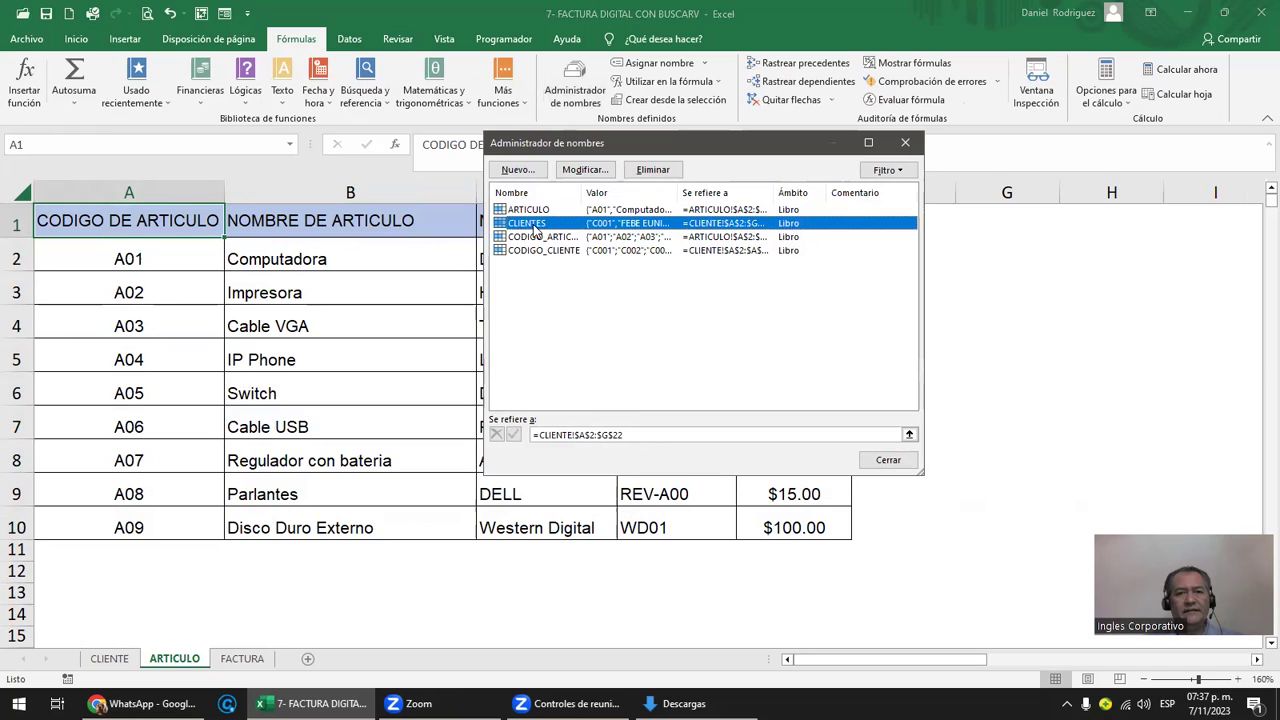
pyautogui.click(648, 170)
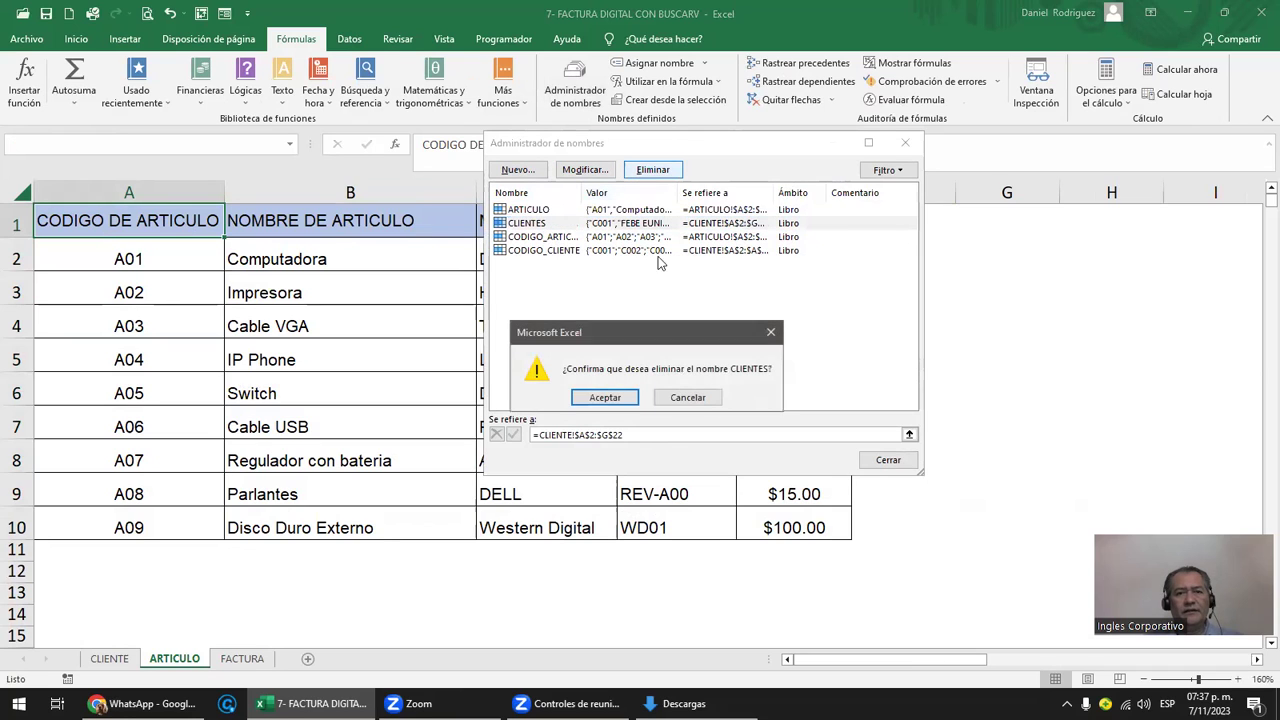
pyautogui.click(605, 397)
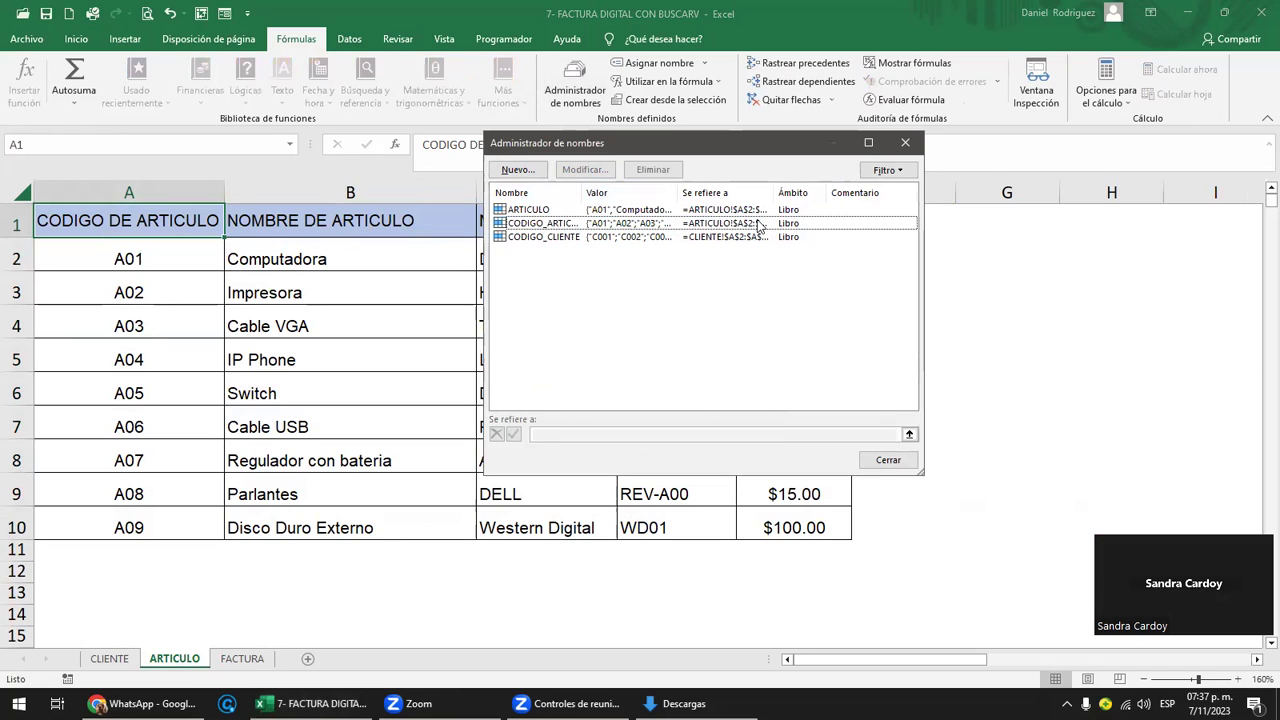
pyautogui.click(905, 142)
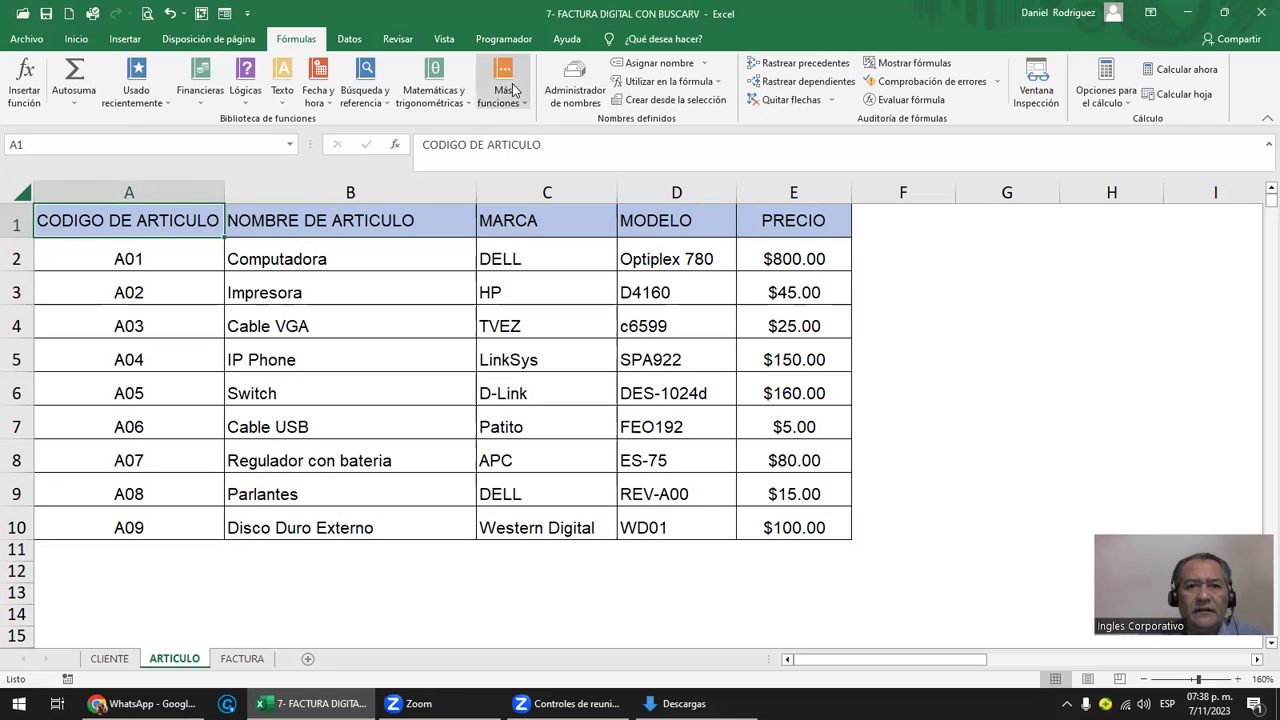
# - Replace E8's CLIENTES table argument with the CLIENTE sheet's A2:G22 range and commit it
pyautogui.click(242, 658)
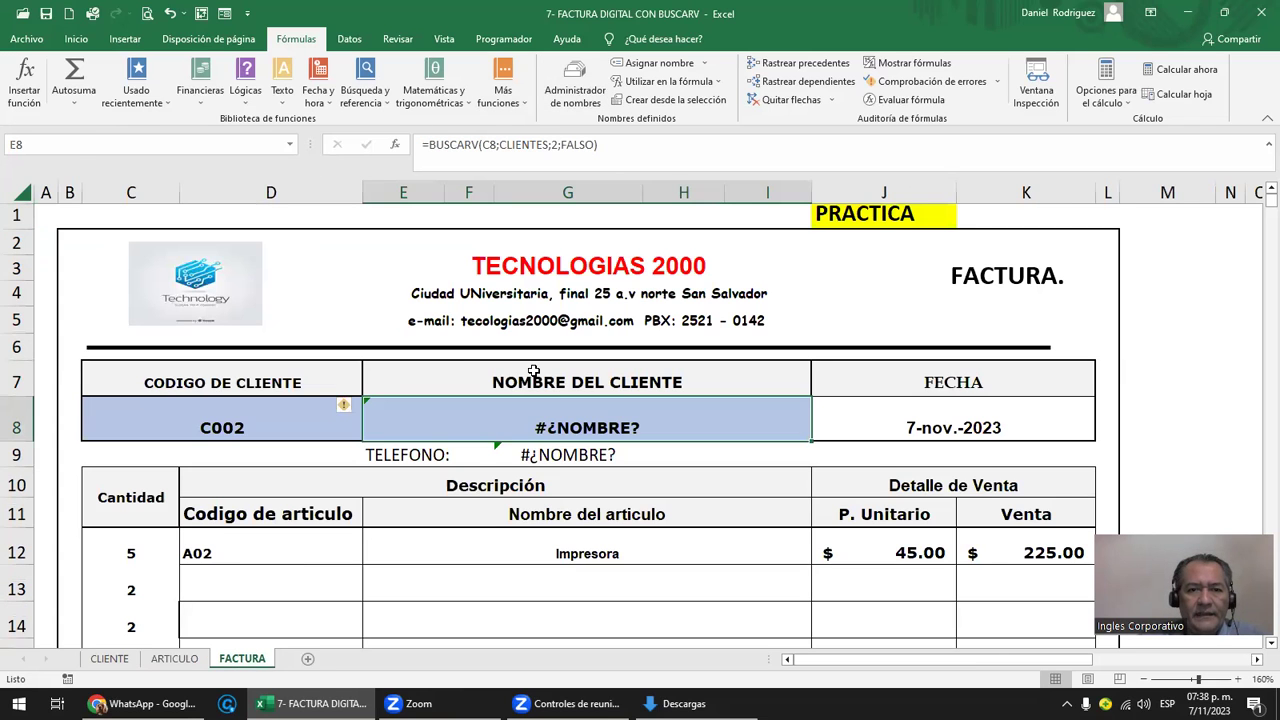
pyautogui.doubleClick(584, 425)
pyautogui.click(570, 427)
pyautogui.press('Delete')
pyautogui.press('Delete')
pyautogui.press('Delete')
pyautogui.press('Delete')
pyautogui.press('Delete')
pyautogui.press('Delete')
pyautogui.press('Delete')
pyautogui.press('Delete')
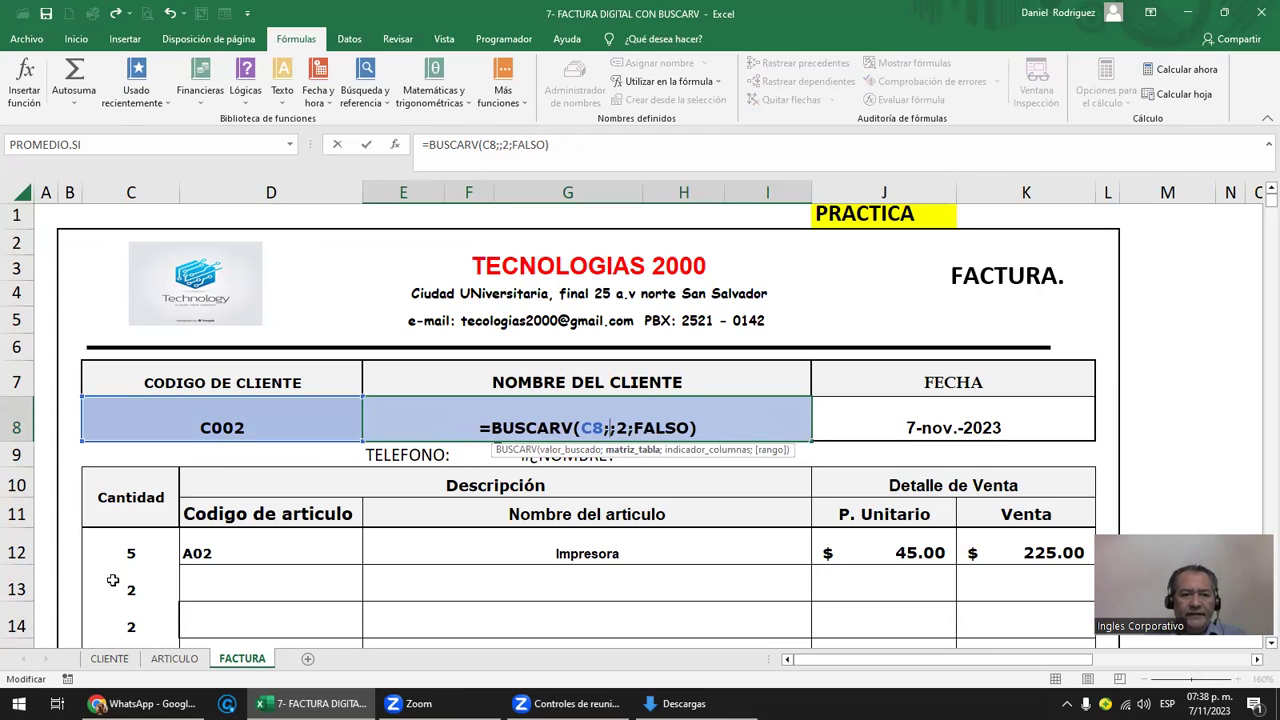
pyautogui.click(109, 658)
pyautogui.moveTo(92, 242)
pyautogui.mouseDown()
pyautogui.moveTo(709, 593)
pyautogui.moveTo(757, 591)
pyautogui.mouseUp()
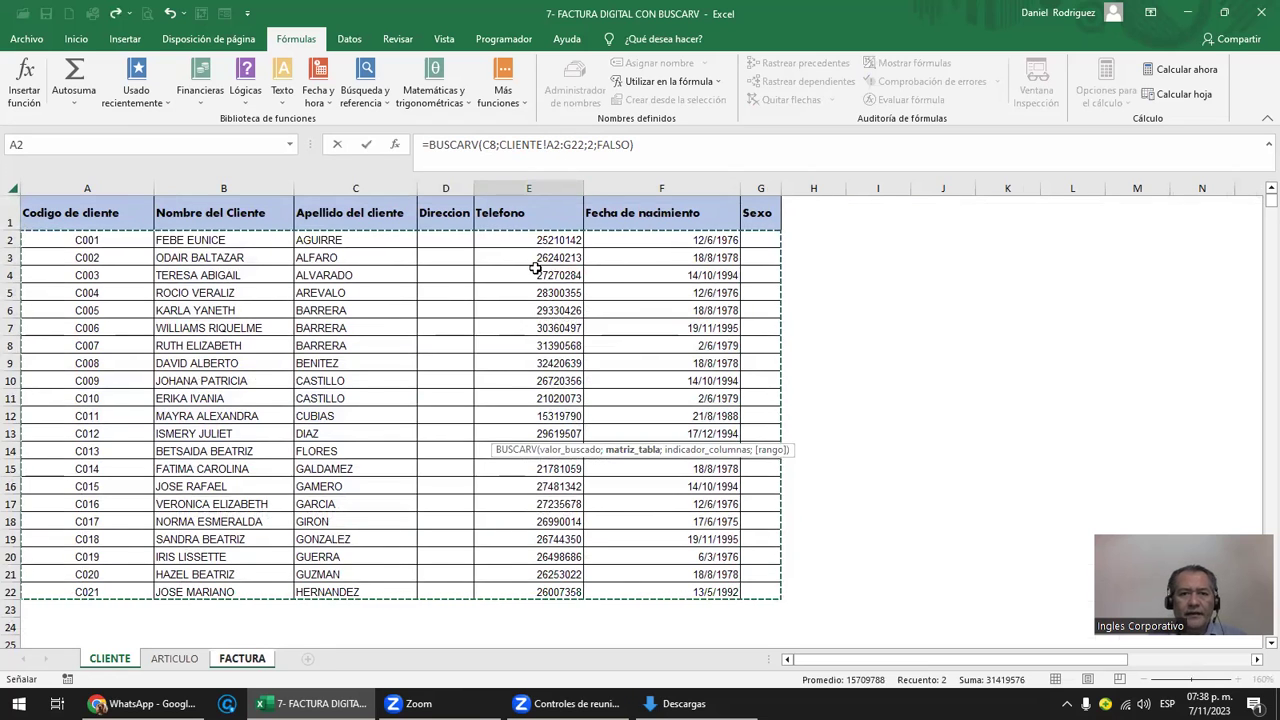
pyautogui.press('Return')
# - Reselect CLIENTE A2:G22 so E8 reads =BUSCARV(C8;CLIENTE!A2:G22;2;FALSO)
pyautogui.click(673, 421)
pyautogui.doubleClick(673, 421)
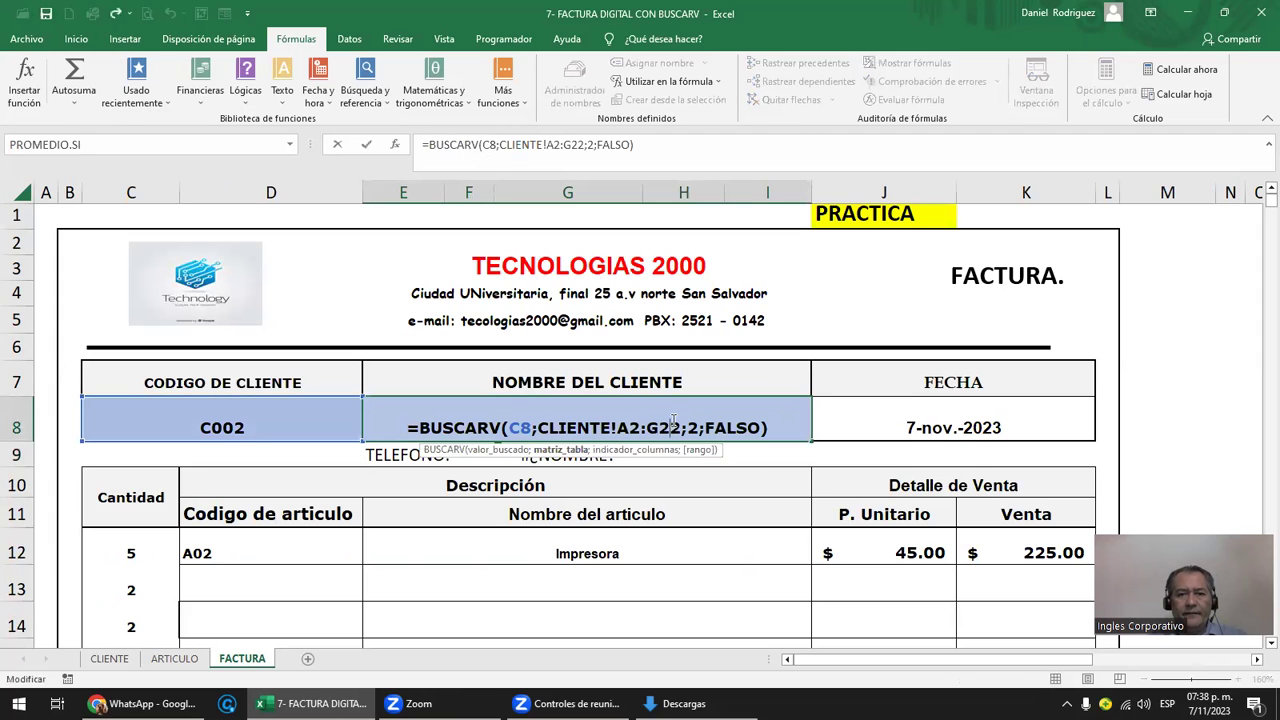
pyautogui.press('Escape')
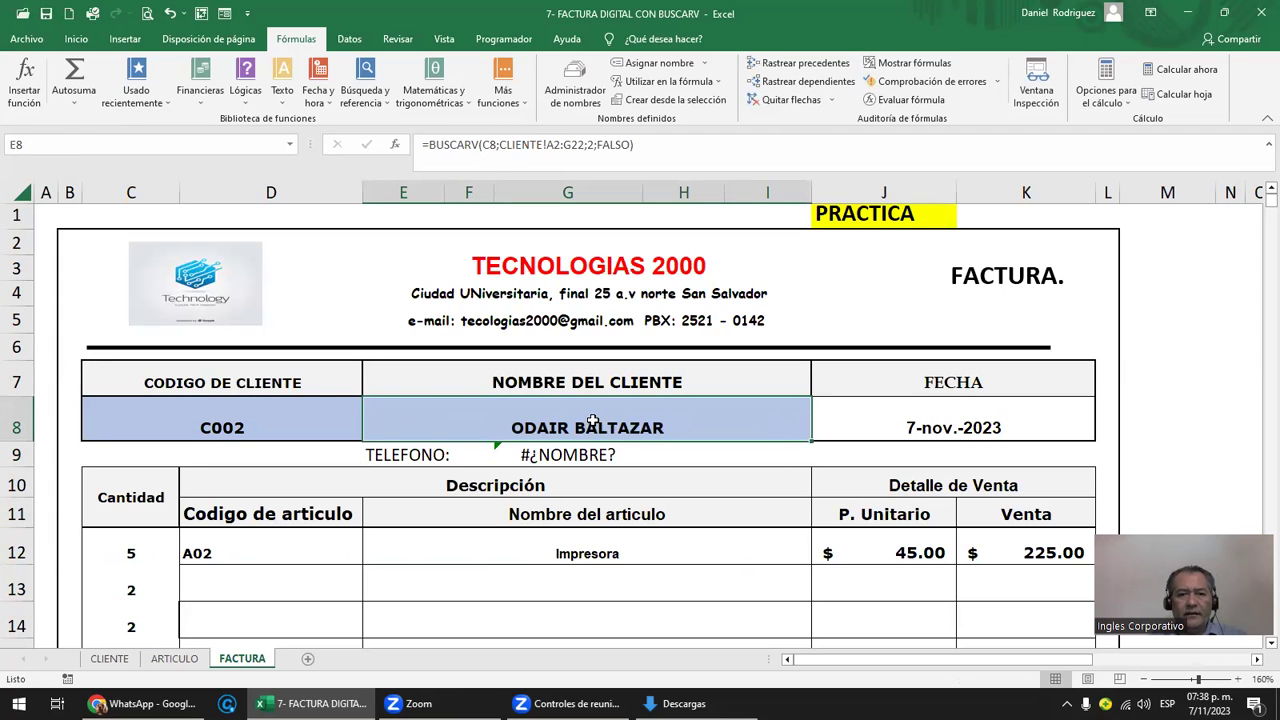
pyautogui.doubleClick(592, 421)
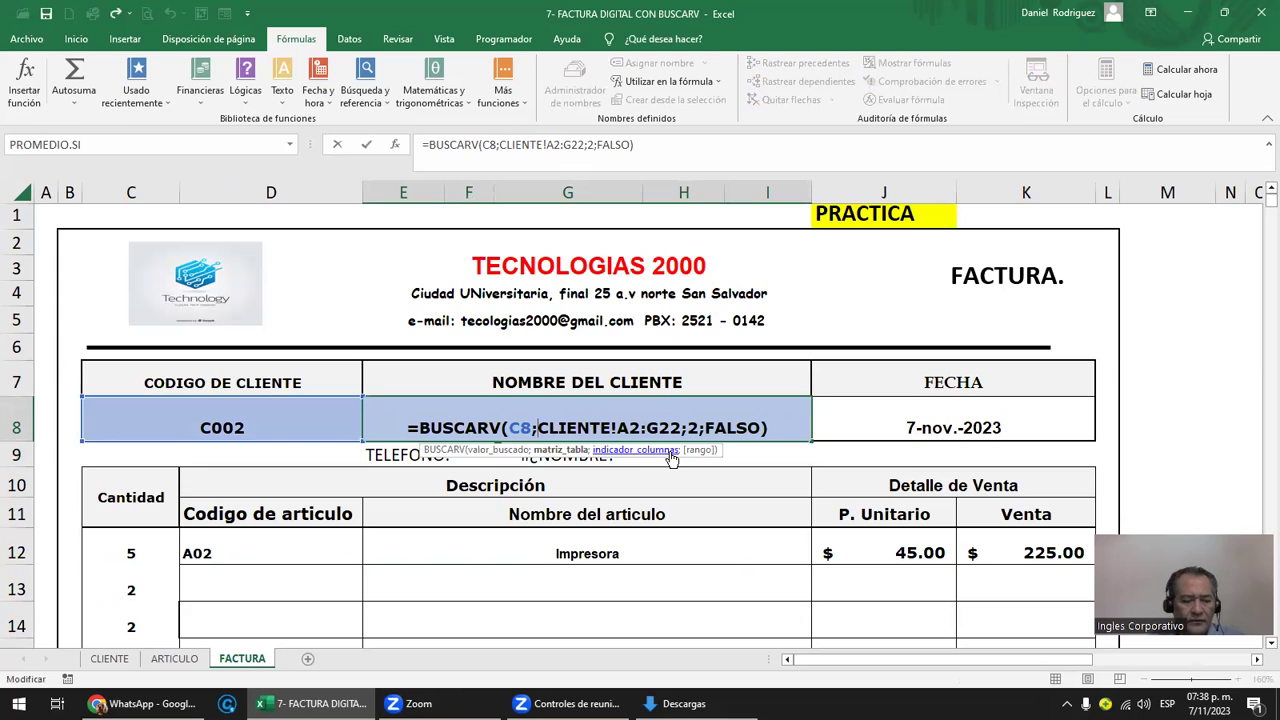
pyautogui.hotkey('shift', 'Right')
pyautogui.hotkey('shift', 'Right')
pyautogui.hotkey('shift', 'Right')
pyautogui.hotkey('shift', 'Right')
pyautogui.hotkey('shift', 'Right')
pyautogui.hotkey('shift', 'Right')
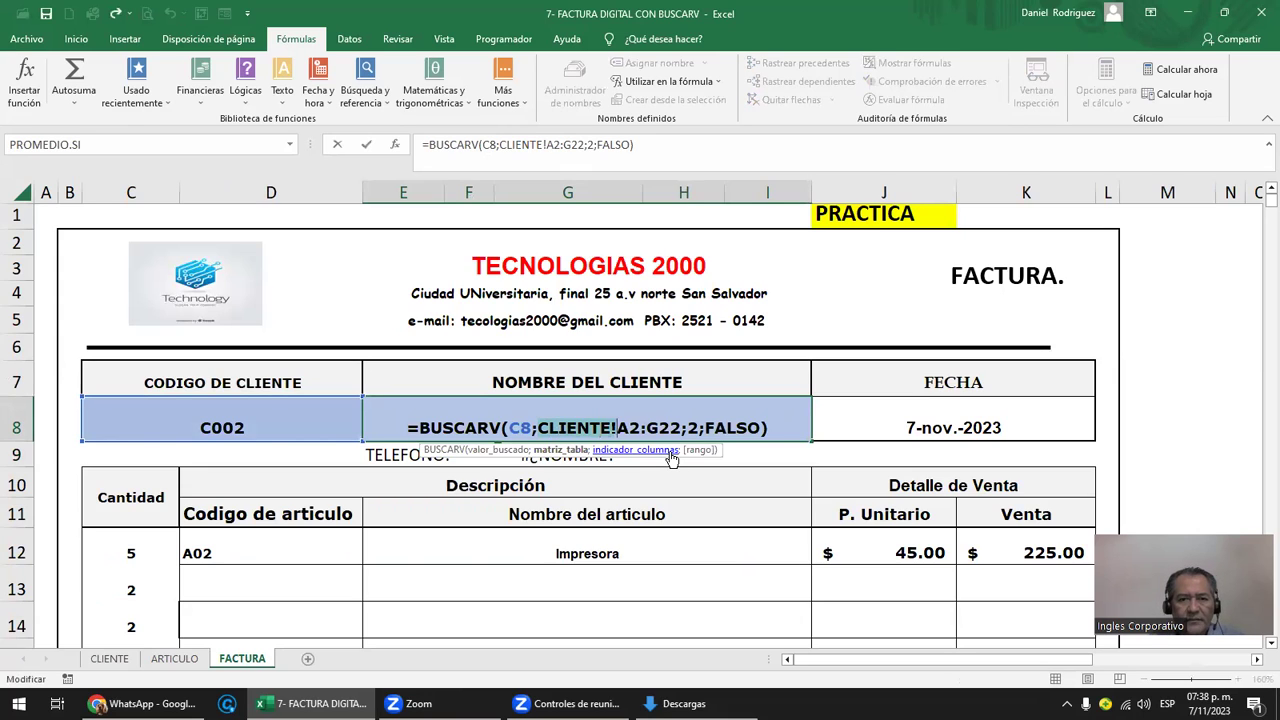
pyautogui.hotkey('shift', 'Right')
pyautogui.hotkey('shift', 'Right')
pyautogui.hotkey('shift', 'Right')
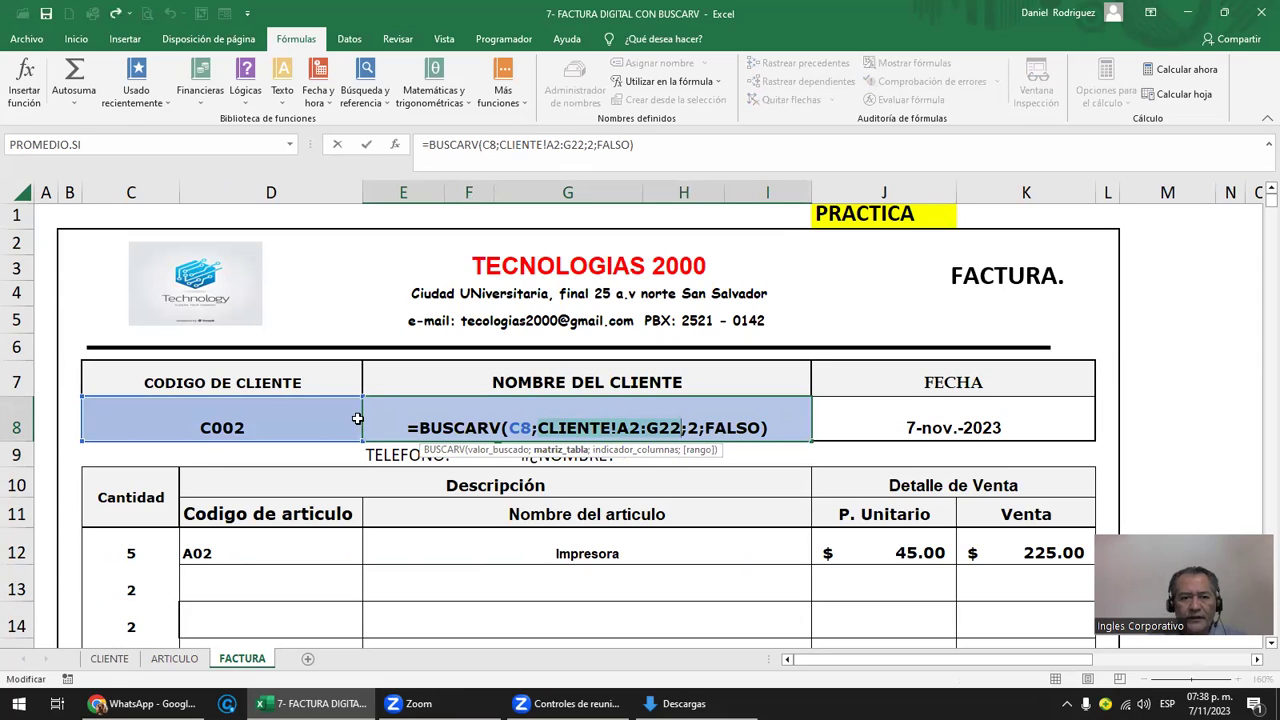
pyautogui.click(116, 661)
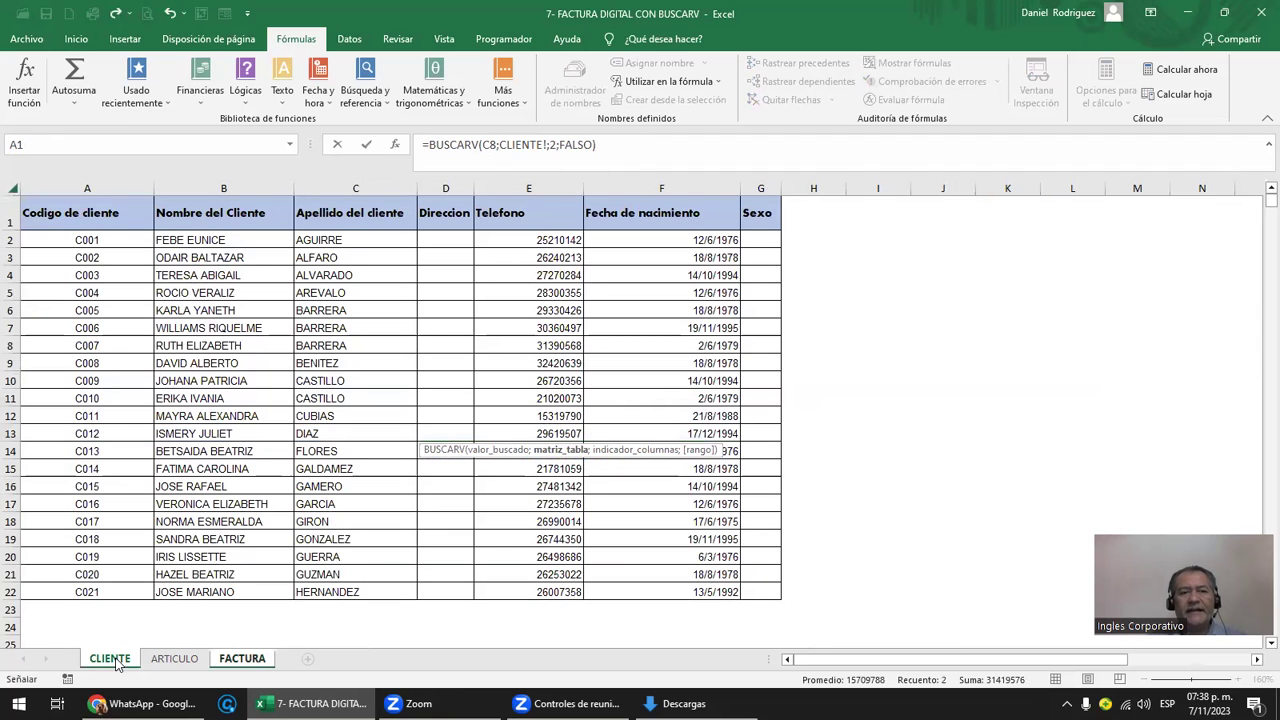
pyautogui.moveTo(78, 240)
pyautogui.mouseDown()
pyautogui.moveTo(677, 563)
pyautogui.moveTo(755, 590)
pyautogui.mouseUp()
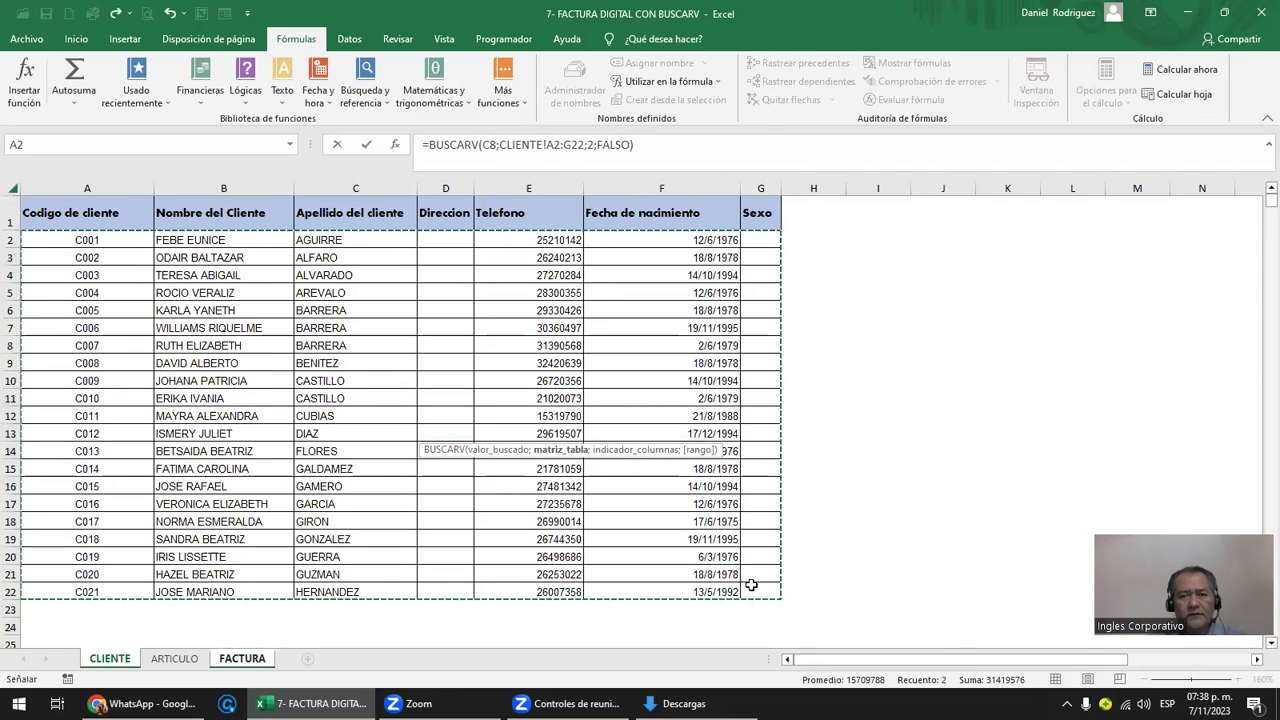
pyautogui.press('Return')
# - Inspect the A2:G22 range reference in E8's formula, then return to the CLIENTE table
pyautogui.doubleClick(576, 423)
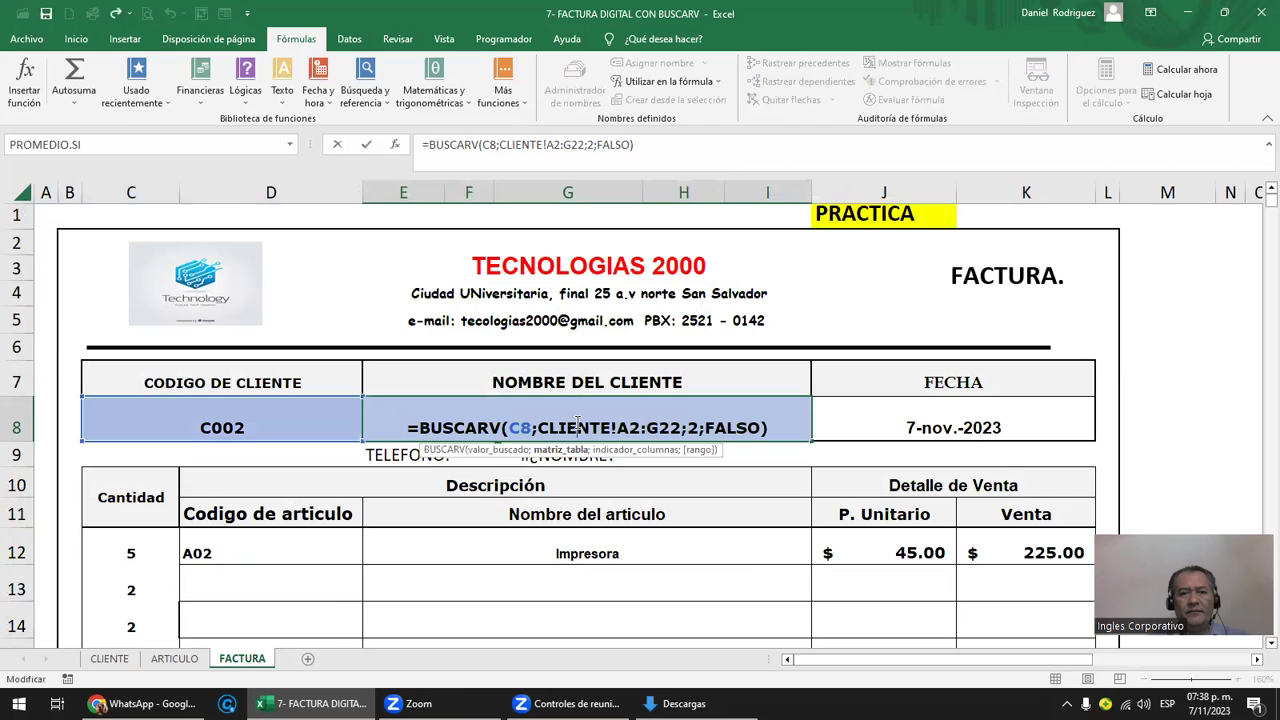
pyautogui.moveTo(559, 428)
pyautogui.mouseDown()
pyautogui.moveTo(702, 428)
pyautogui.moveTo(679, 428)
pyautogui.mouseUp()
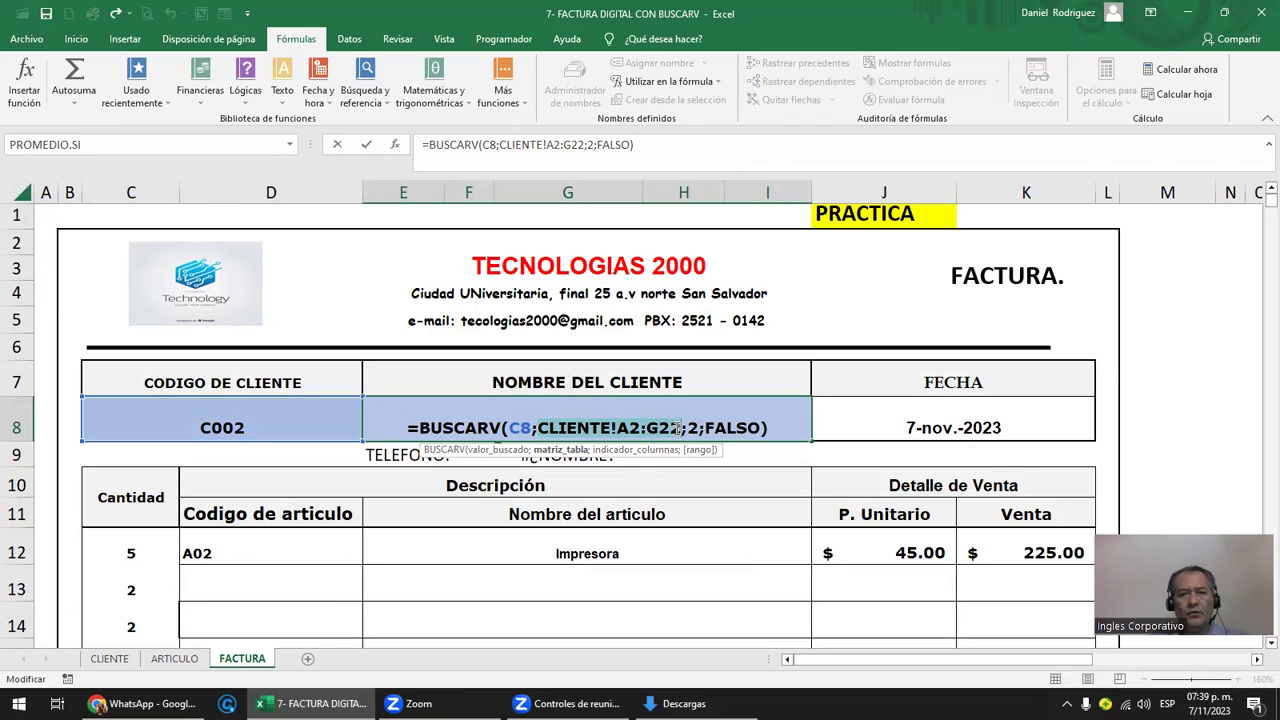
pyautogui.press('Return')
pyautogui.click(112, 659)
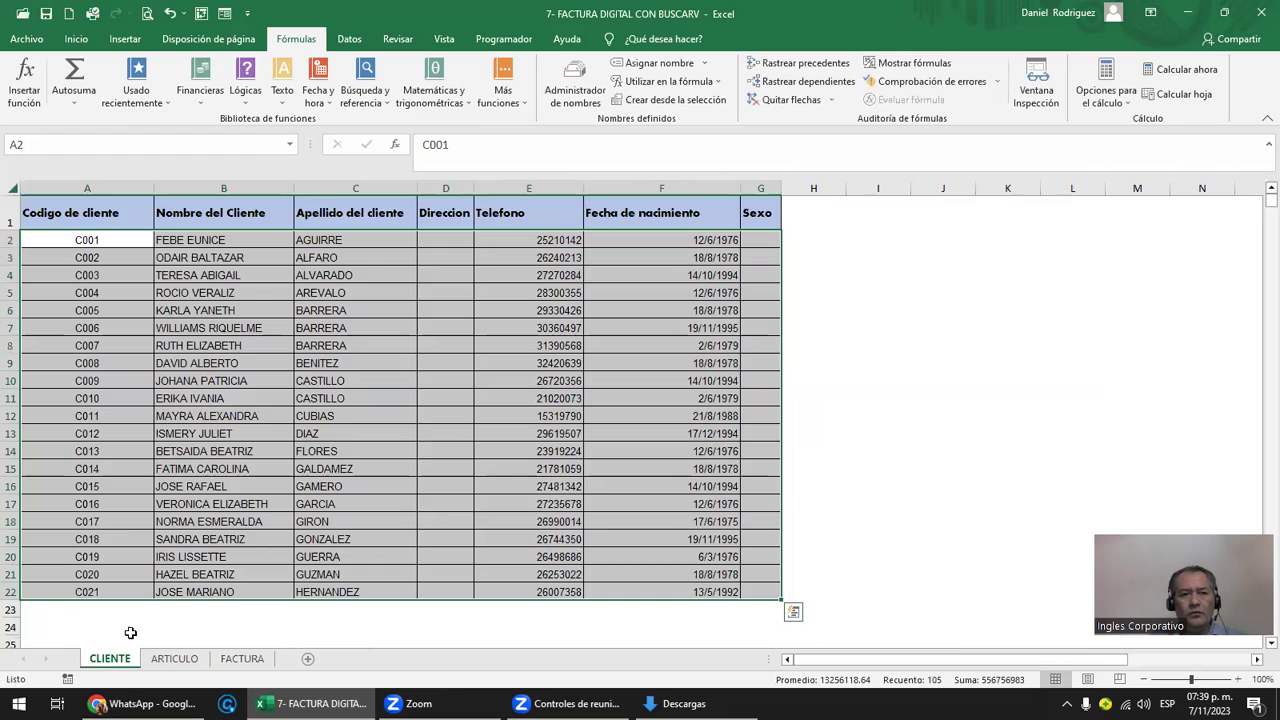
pyautogui.click(83, 241)
# - Name the CLIENTE sheet's A2:G22 table CLIENTES using the Name Box
pyautogui.moveTo(60, 241)
pyautogui.mouseDown()
pyautogui.moveTo(465, 326)
pyautogui.moveTo(760, 592)
pyautogui.mouseUp()
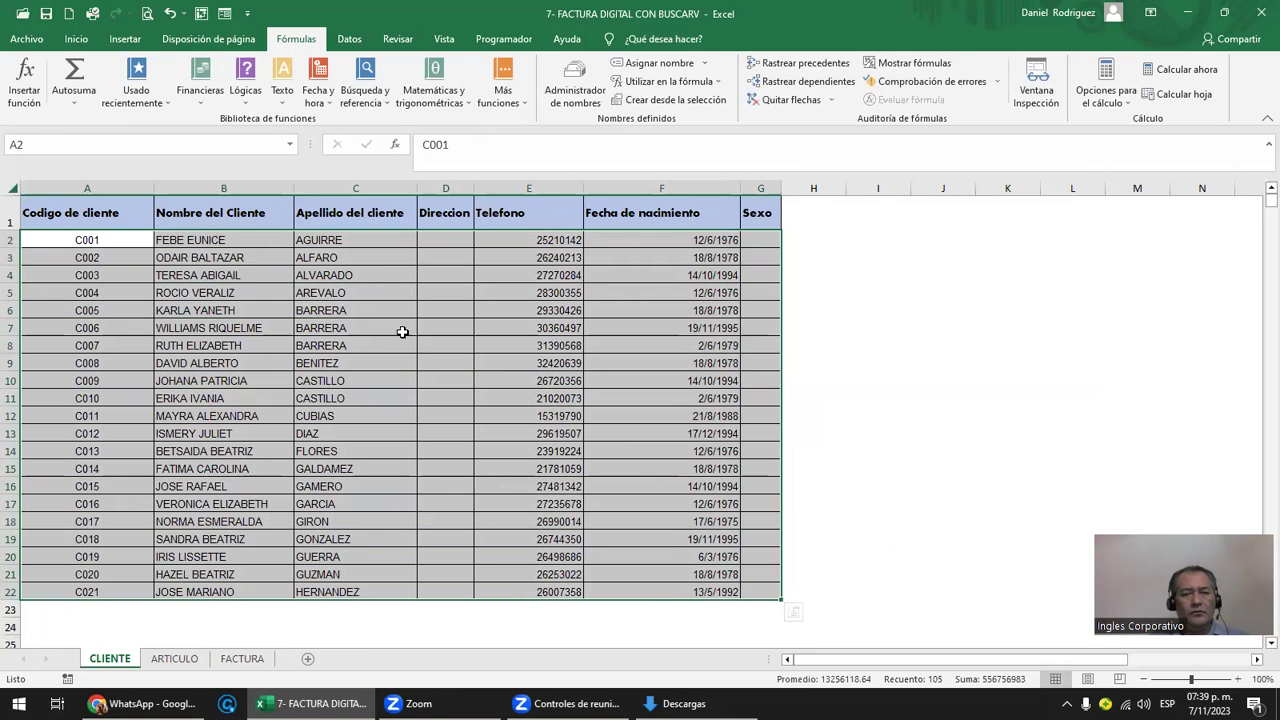
pyautogui.click(109, 145)
pyautogui.write('CL')
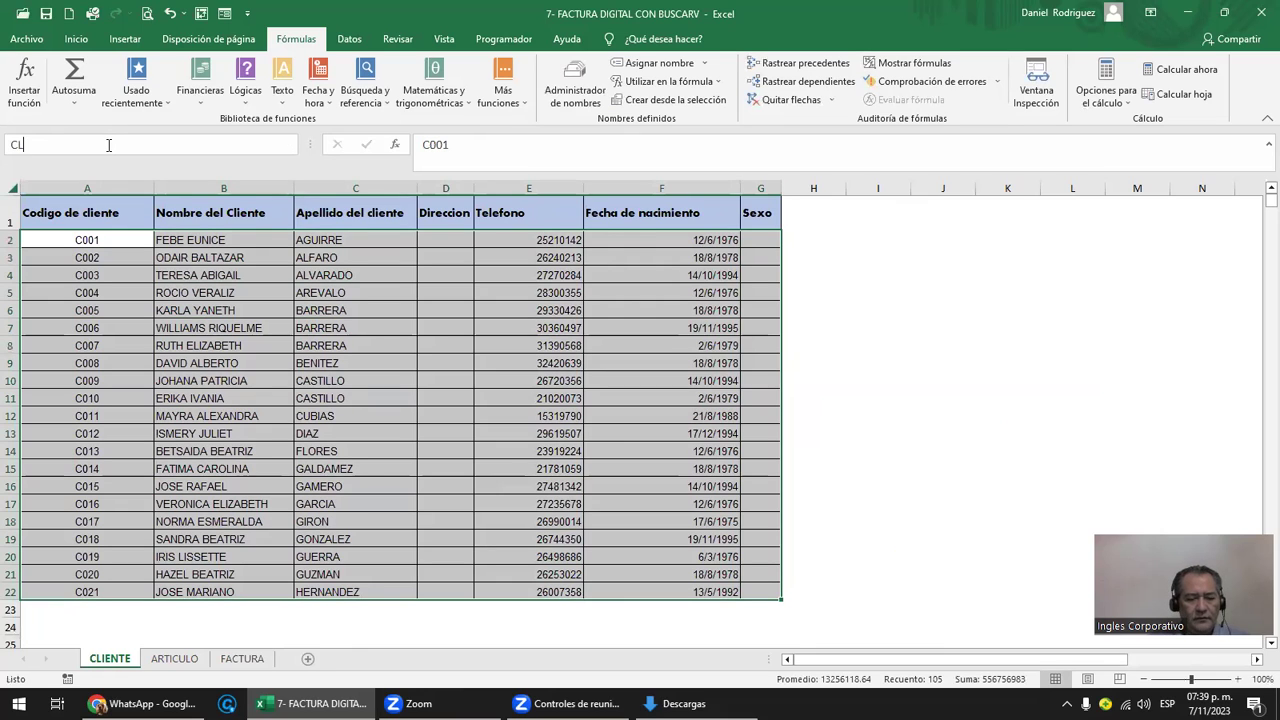
pyautogui.write('IENTES')
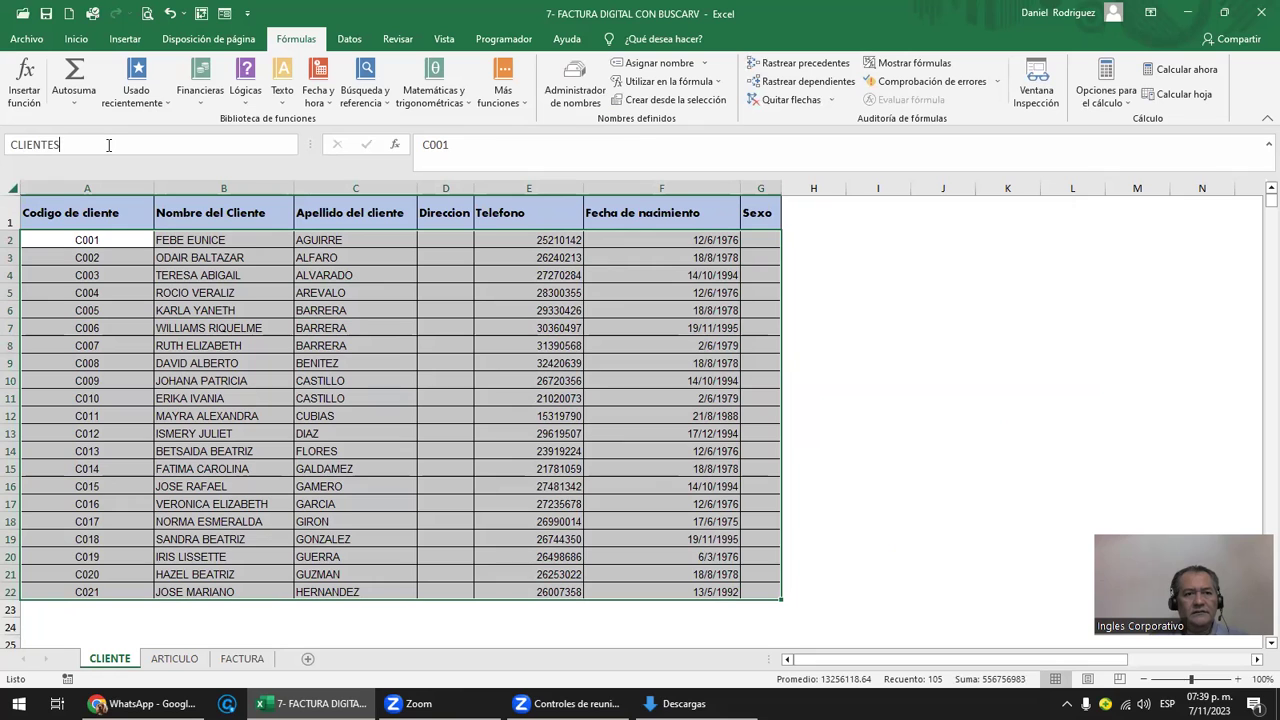
pyautogui.press('Return')
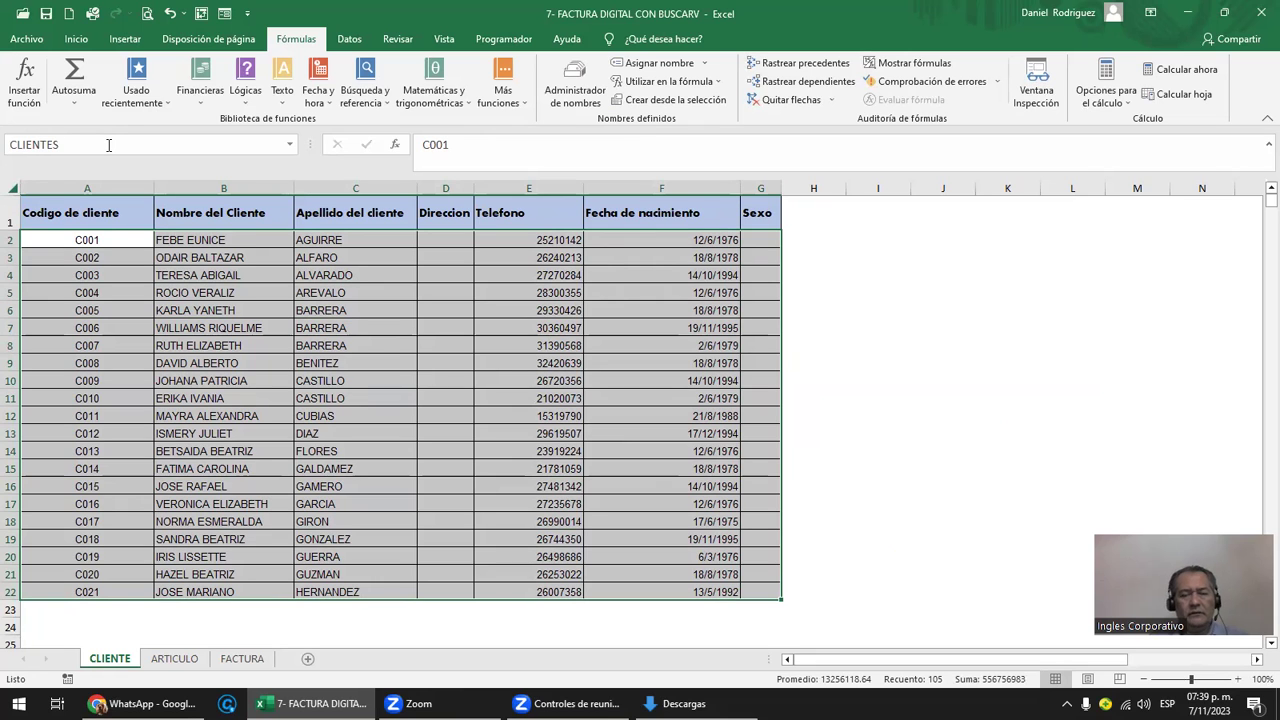
pyautogui.click(171, 610)
# - Change E8's formula to =BUSCARV(C8;CLIENTES;2;FALSO) using the CLIENTES name
pyautogui.click(250, 659)
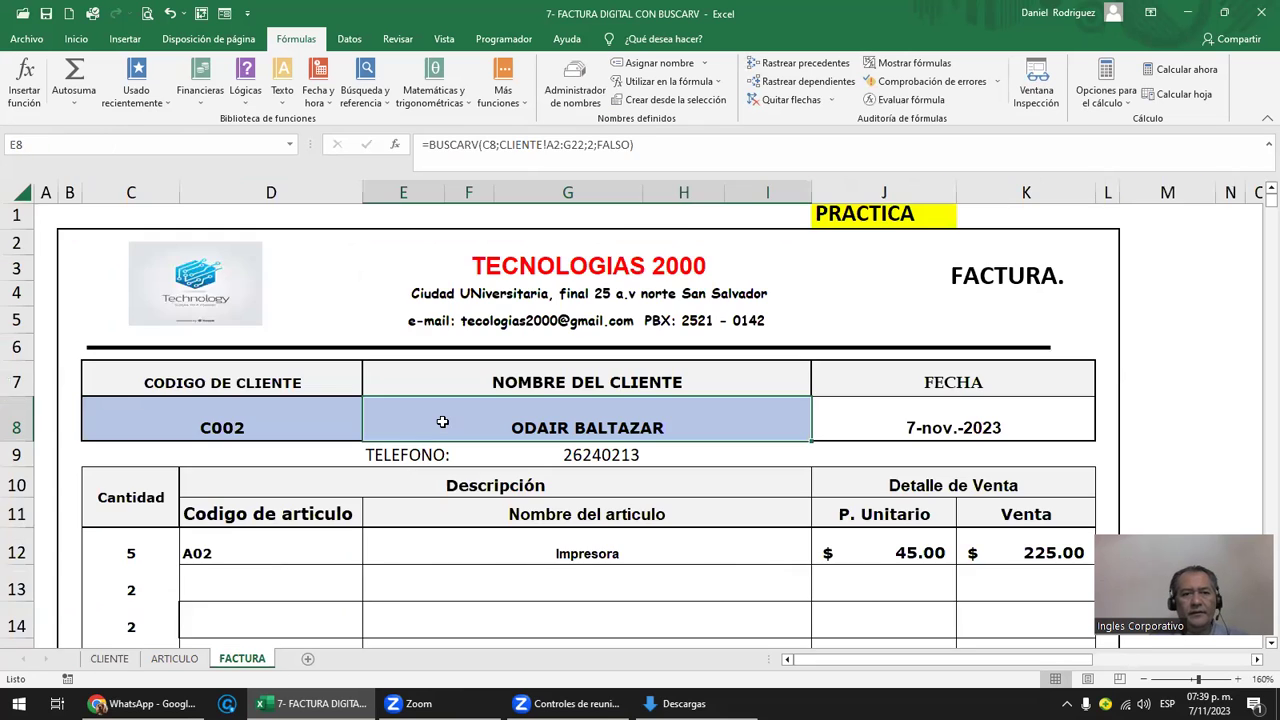
pyautogui.doubleClick(560, 420)
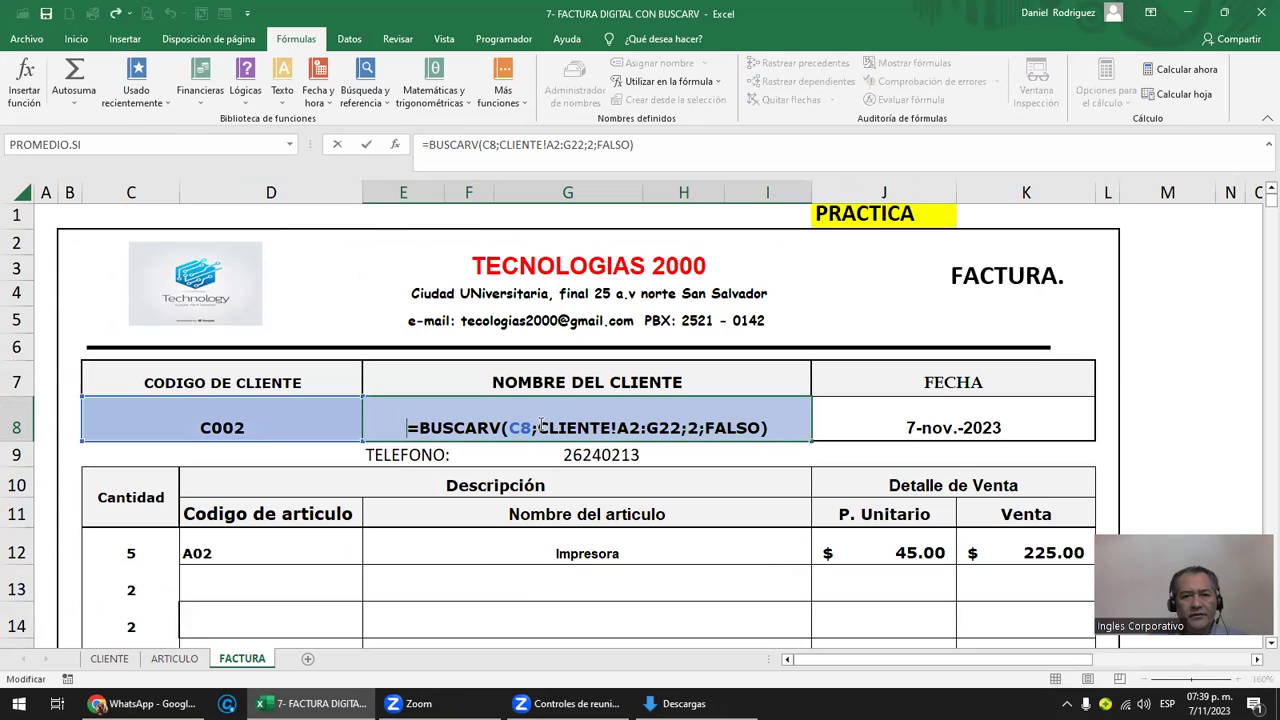
pyautogui.click(538, 426)
pyautogui.press('Delete')
pyautogui.press('Delete')
pyautogui.press('Delete')
pyautogui.press('Delete')
pyautogui.press('Delete')
pyautogui.press('Delete')
pyautogui.press('Delete')
pyautogui.press('Delete')
pyautogui.press('Delete')
pyautogui.press('Delete')
pyautogui.press('Delete')
pyautogui.press('Delete')
pyautogui.press('Delete')
pyautogui.press('Delete')
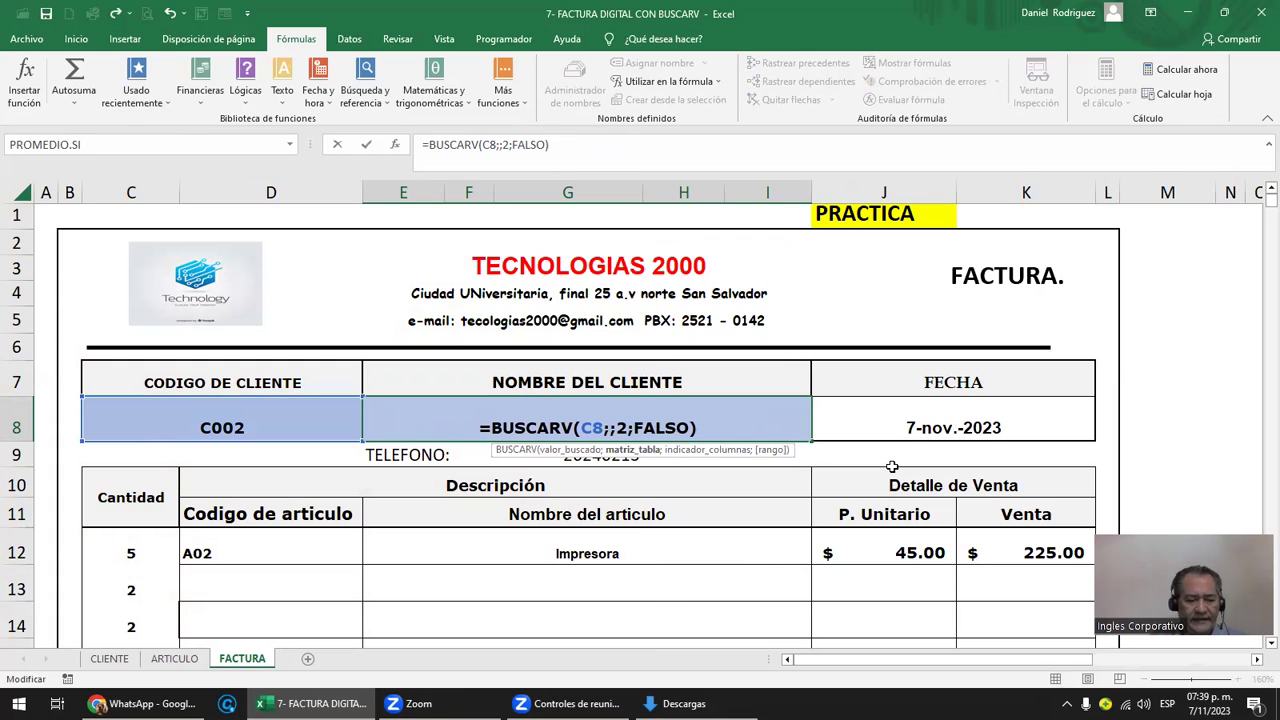
pyautogui.write('CLI')
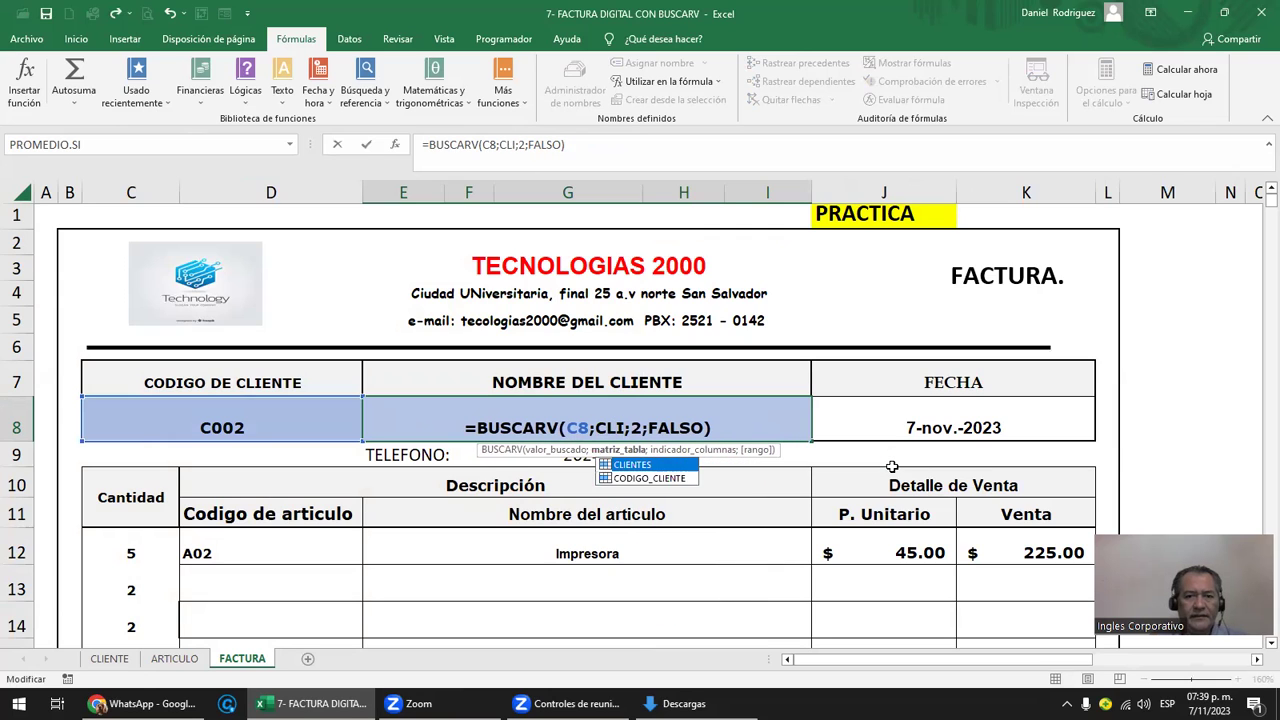
pyautogui.doubleClick(617, 466)
pyautogui.press('Return')
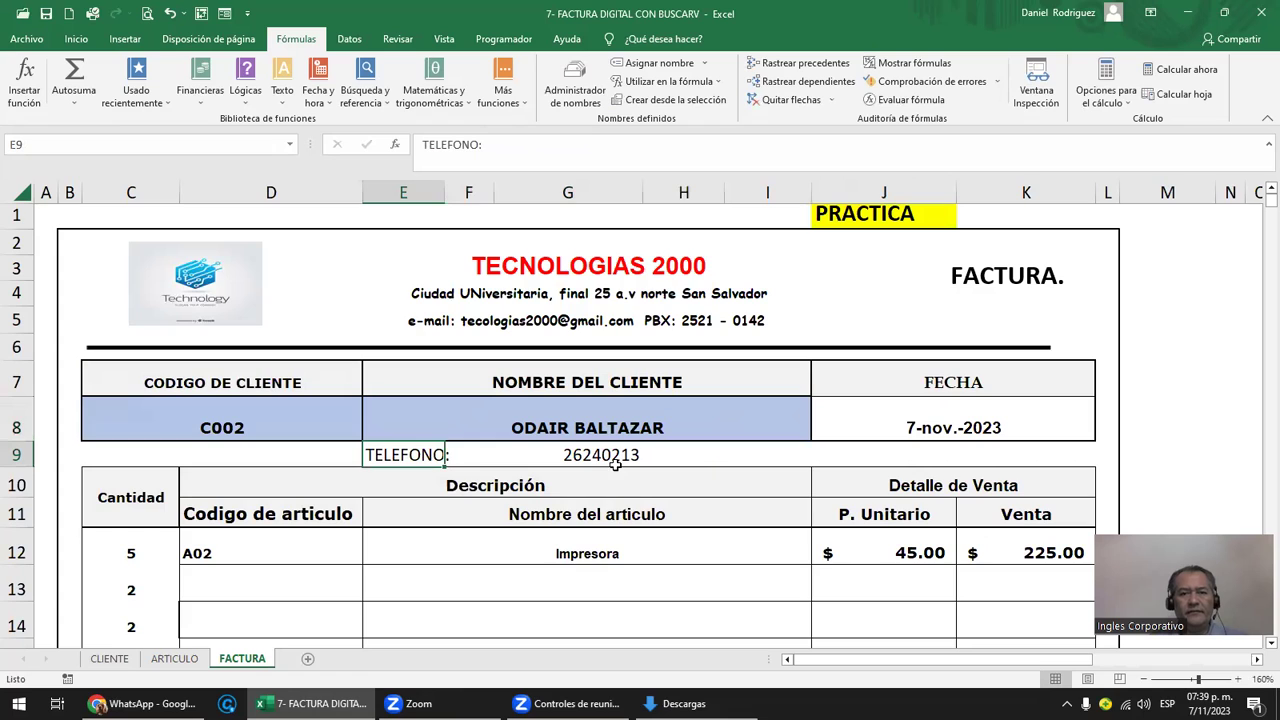
pyautogui.click(457, 403)
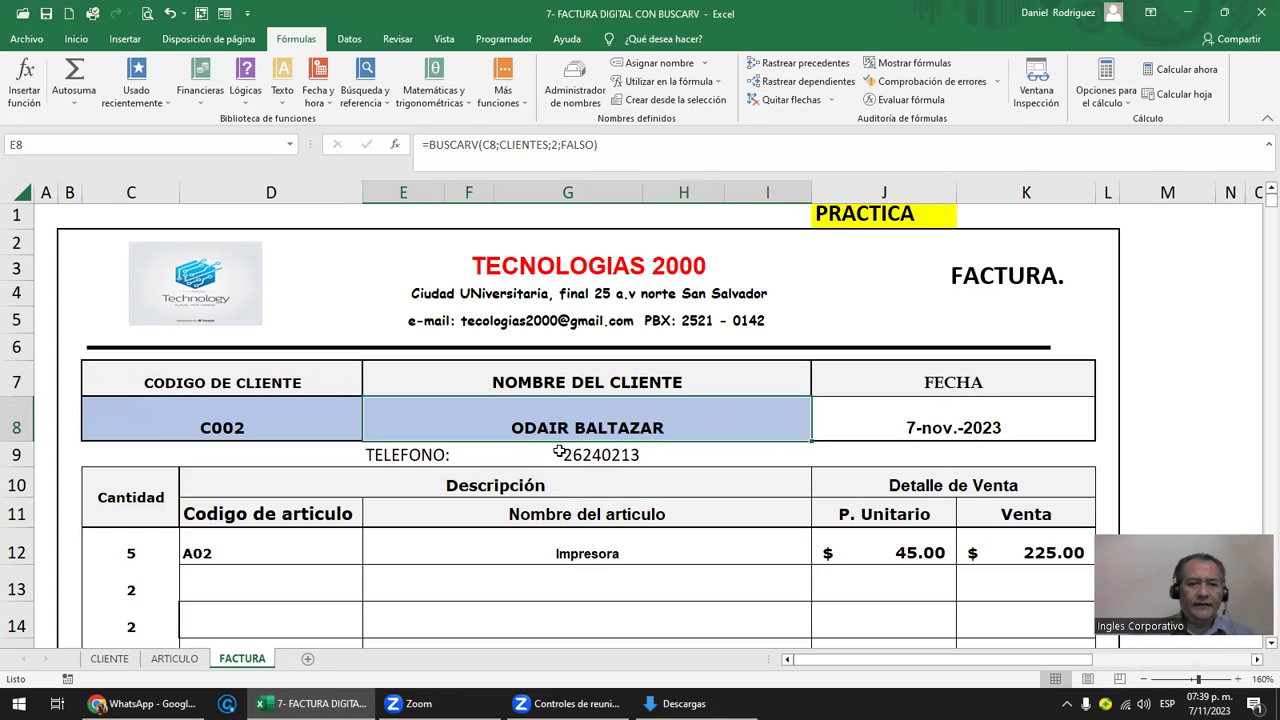
# - Switch to the WhatsApp Web group chat and scroll up through earlier messages
pyautogui.moveTo(145, 703)
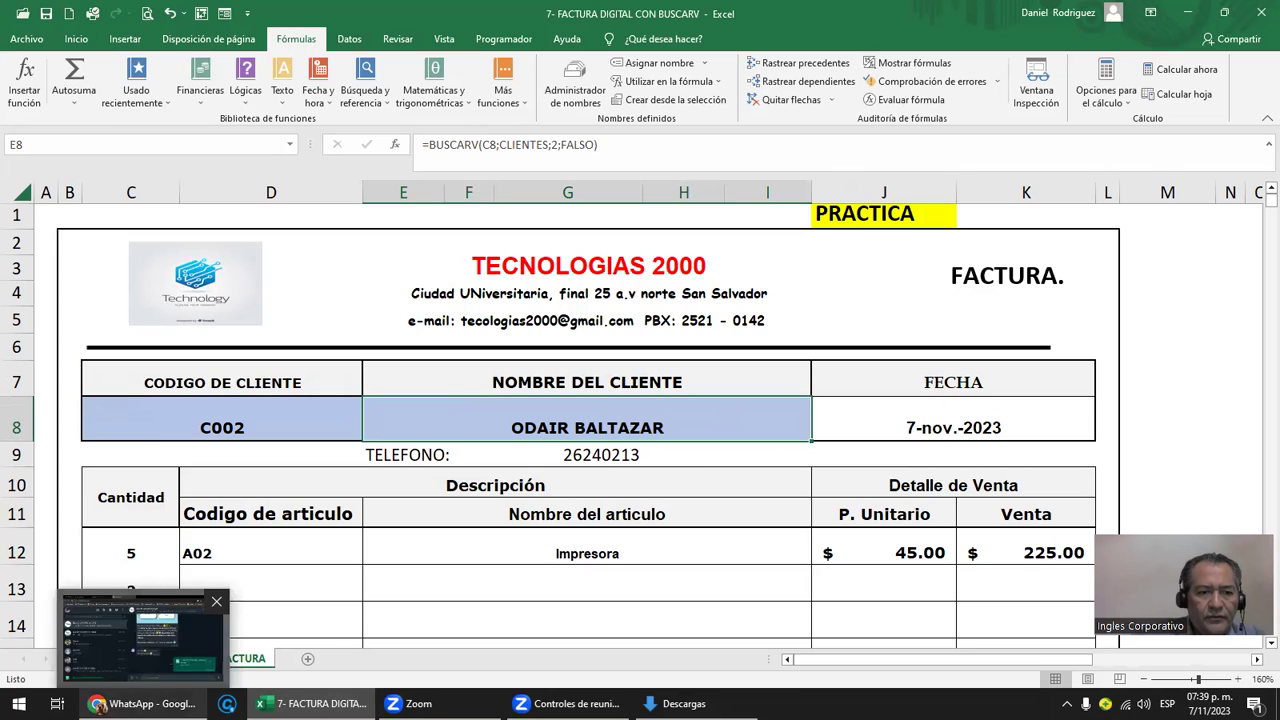
pyautogui.click(199, 695)
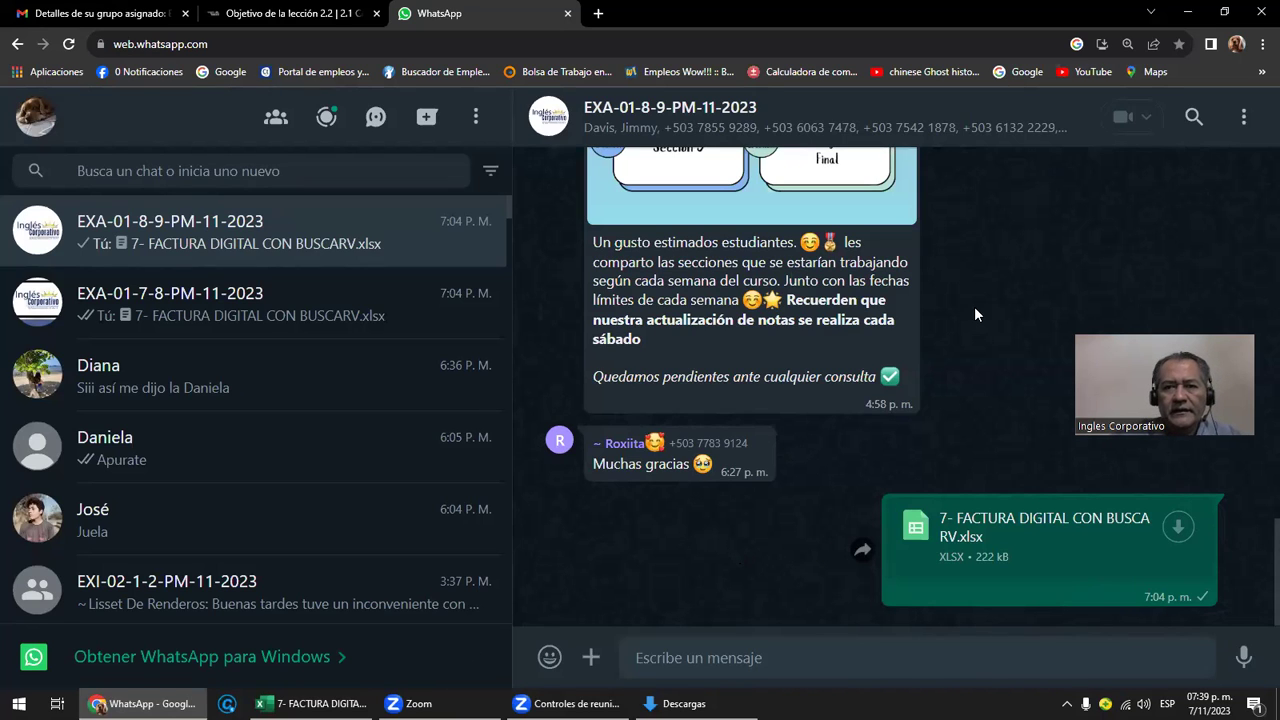
pyautogui.scroll(3, 976, 314)
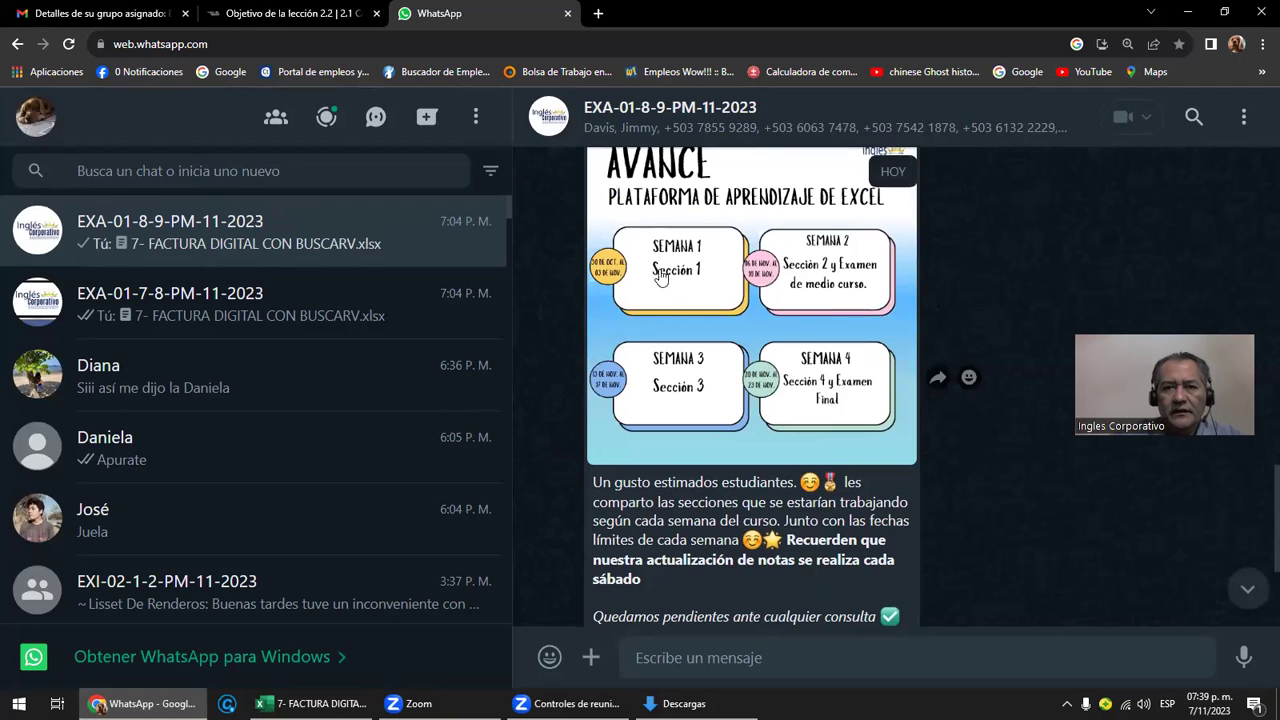
pyautogui.scroll(3, 756, 426)
pyautogui.scroll(2, 757, 428)
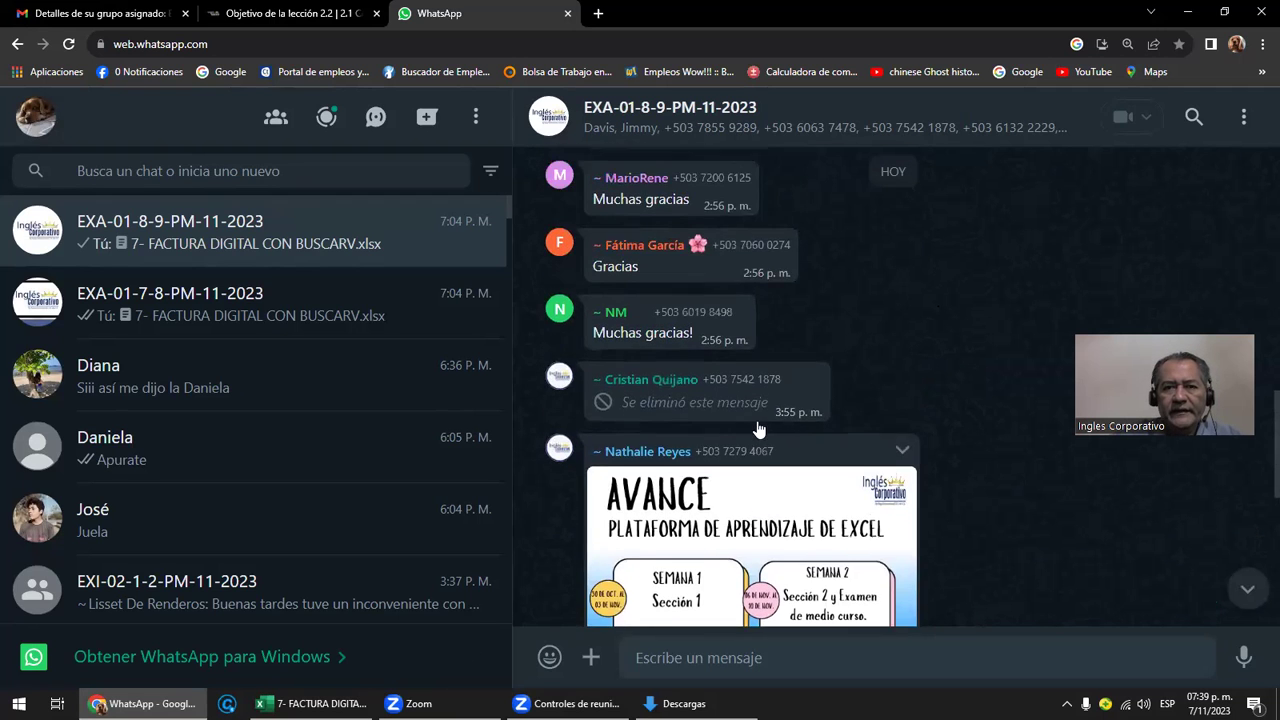
pyautogui.scroll(3, 757, 428)
pyautogui.scroll(2, 757, 428)
pyautogui.scroll(3, 757, 428)
pyautogui.scroll(1, 757, 428)
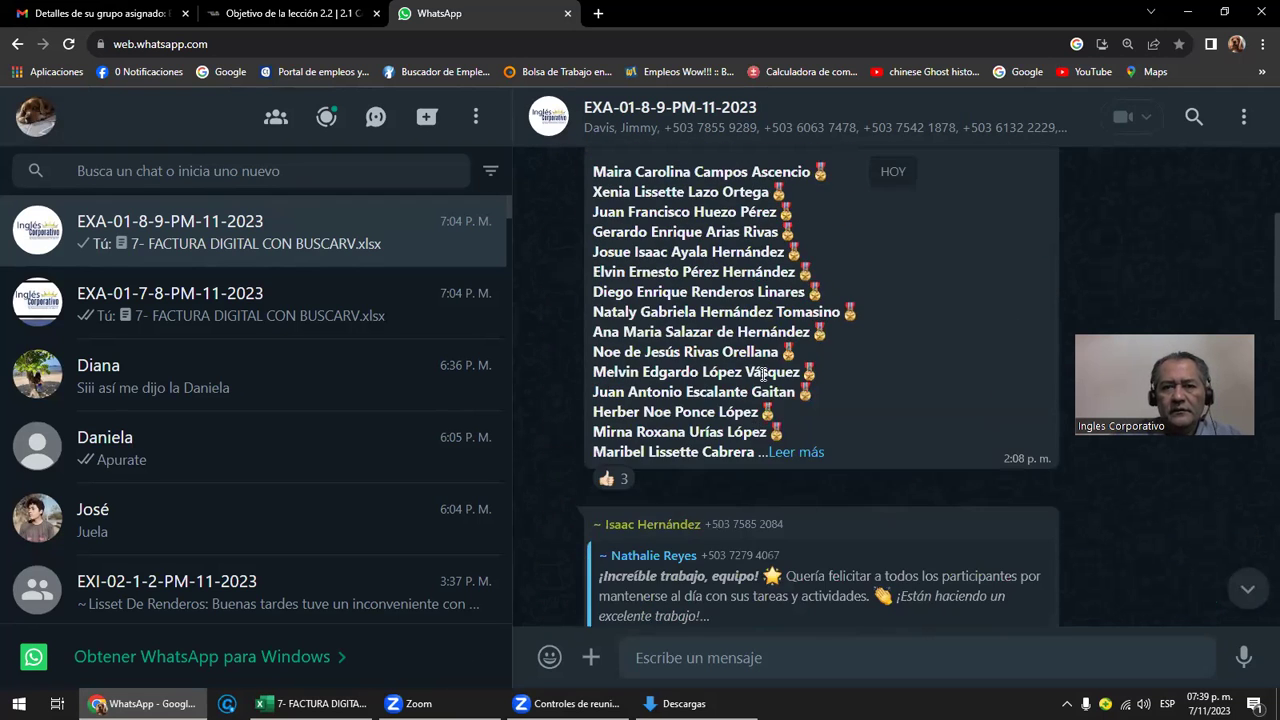
pyautogui.scroll(1, 758, 408)
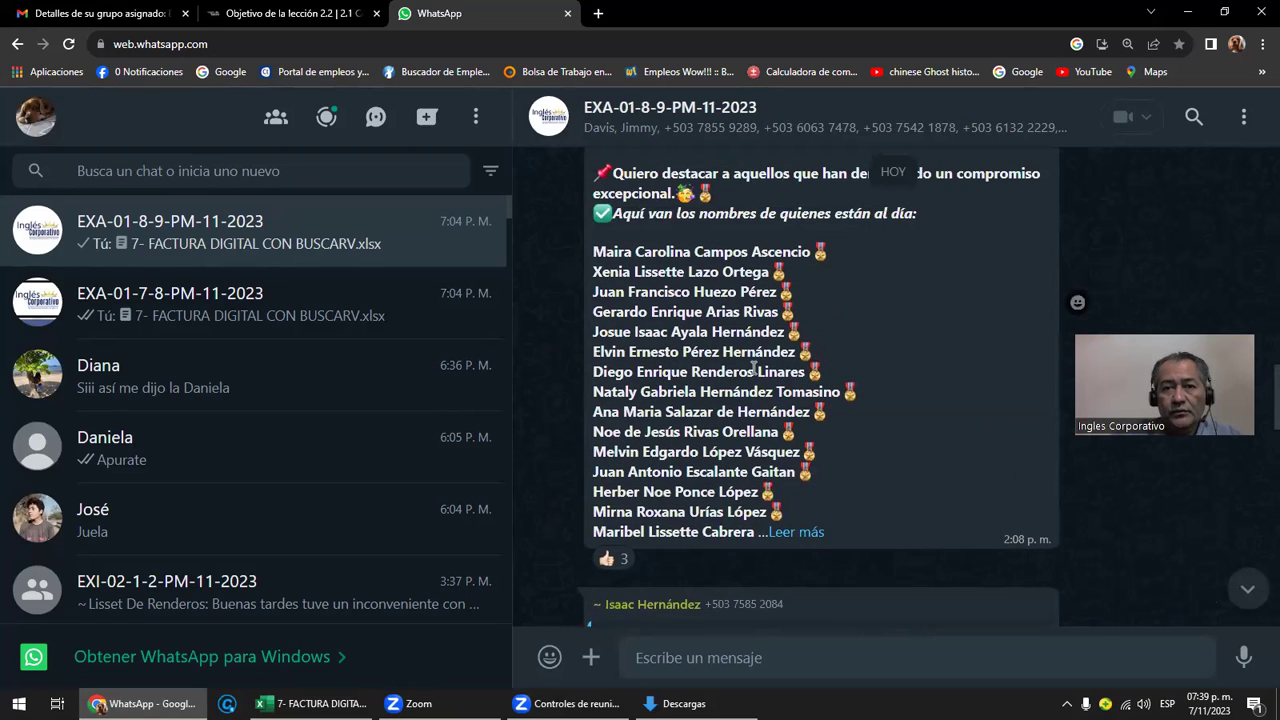
pyautogui.scroll(1, 752, 368)
pyautogui.scroll(2, 740, 368)
# - Scroll back down to the sent FACTURA xlsx file and switch back to Excel
pyautogui.scroll(-3, 736, 369)
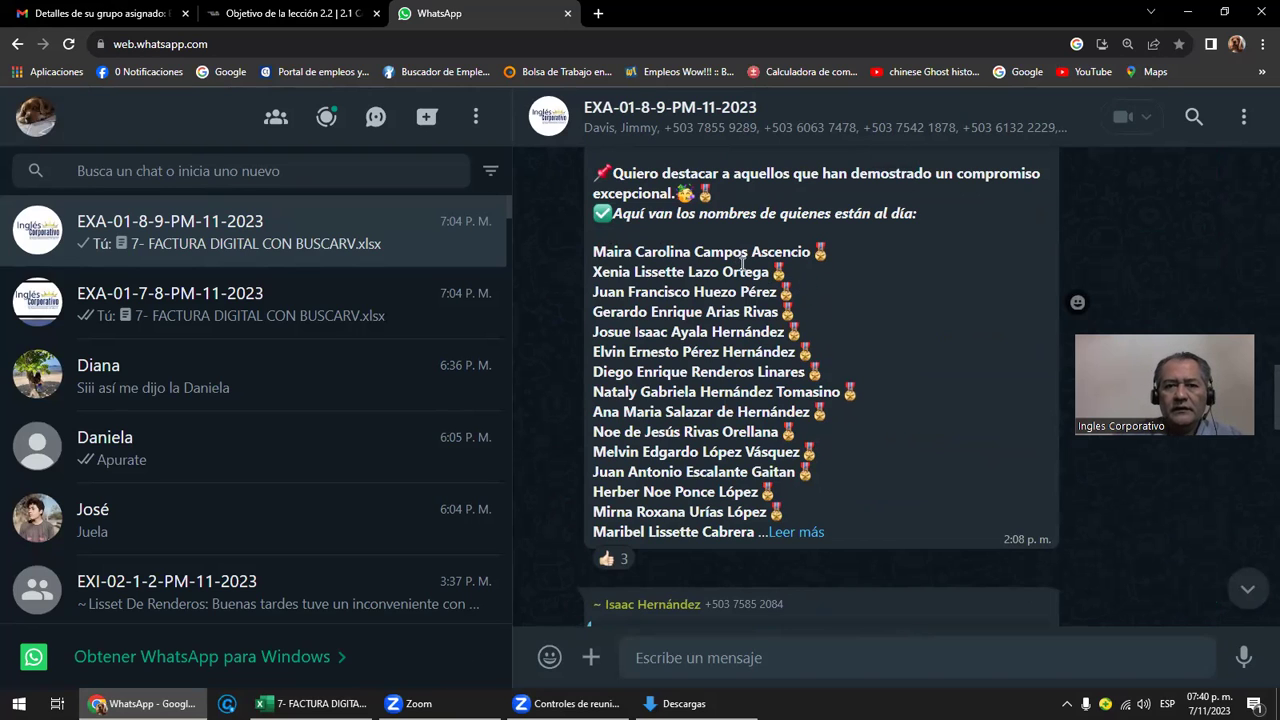
pyautogui.scroll(-5, 803, 345)
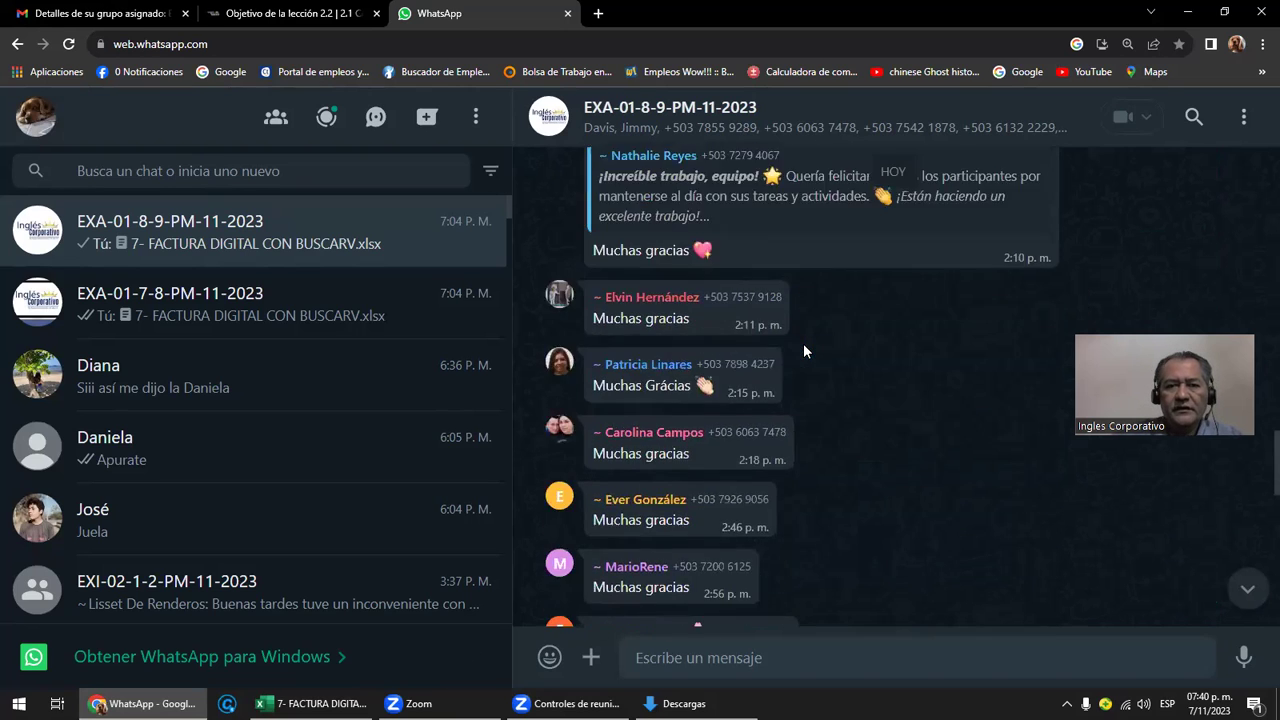
pyautogui.scroll(-2, 803, 345)
pyautogui.scroll(-2, 803, 345)
pyautogui.scroll(-2, 801, 347)
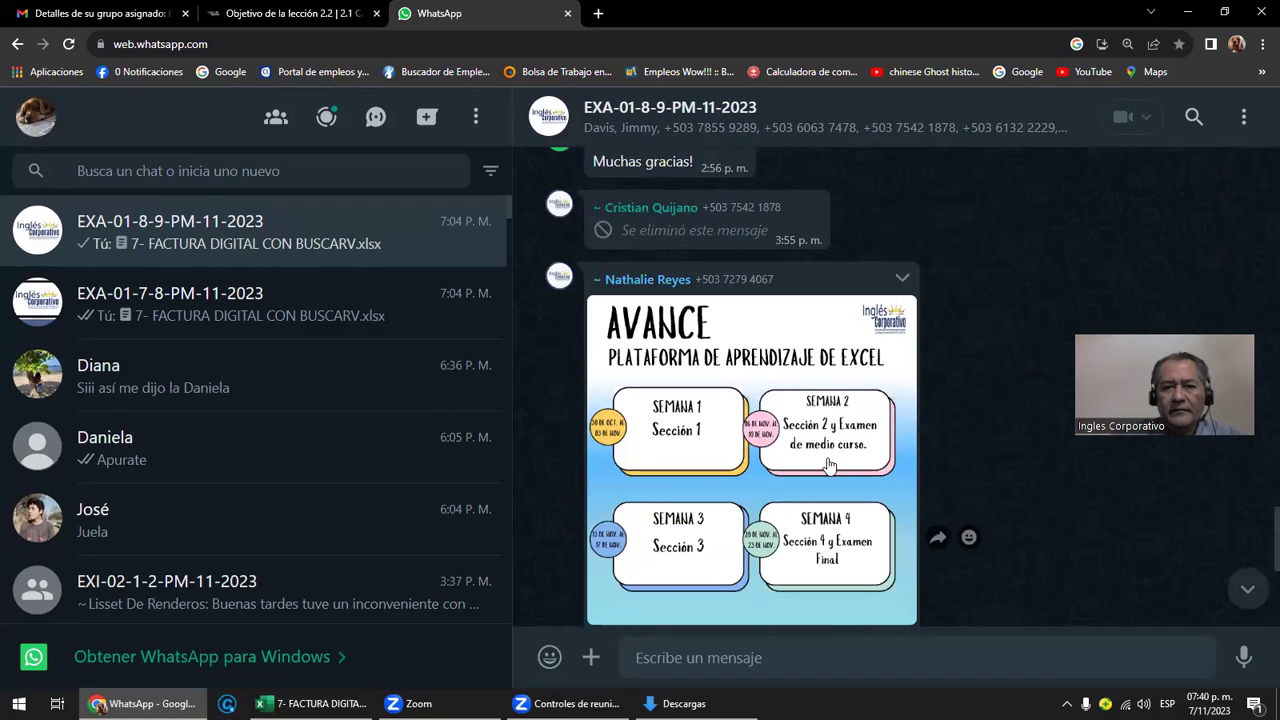
pyautogui.scroll(-3, 935, 460)
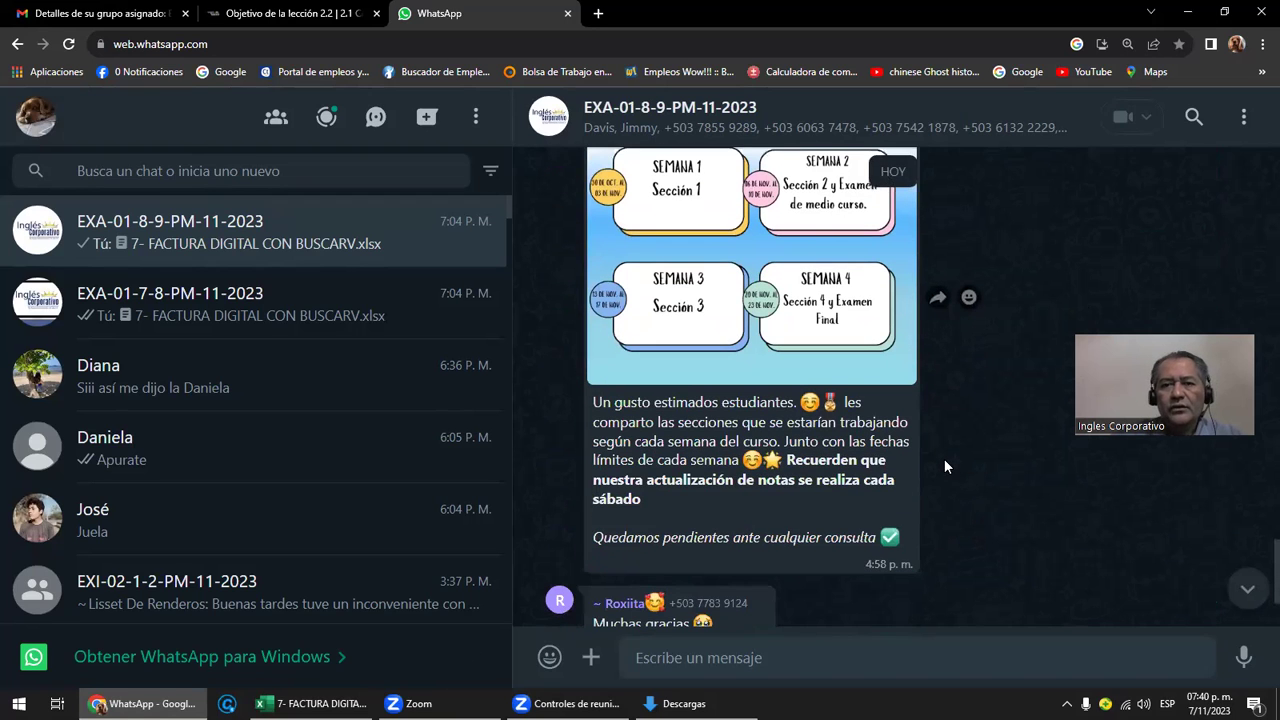
pyautogui.scroll(-2, 945, 465)
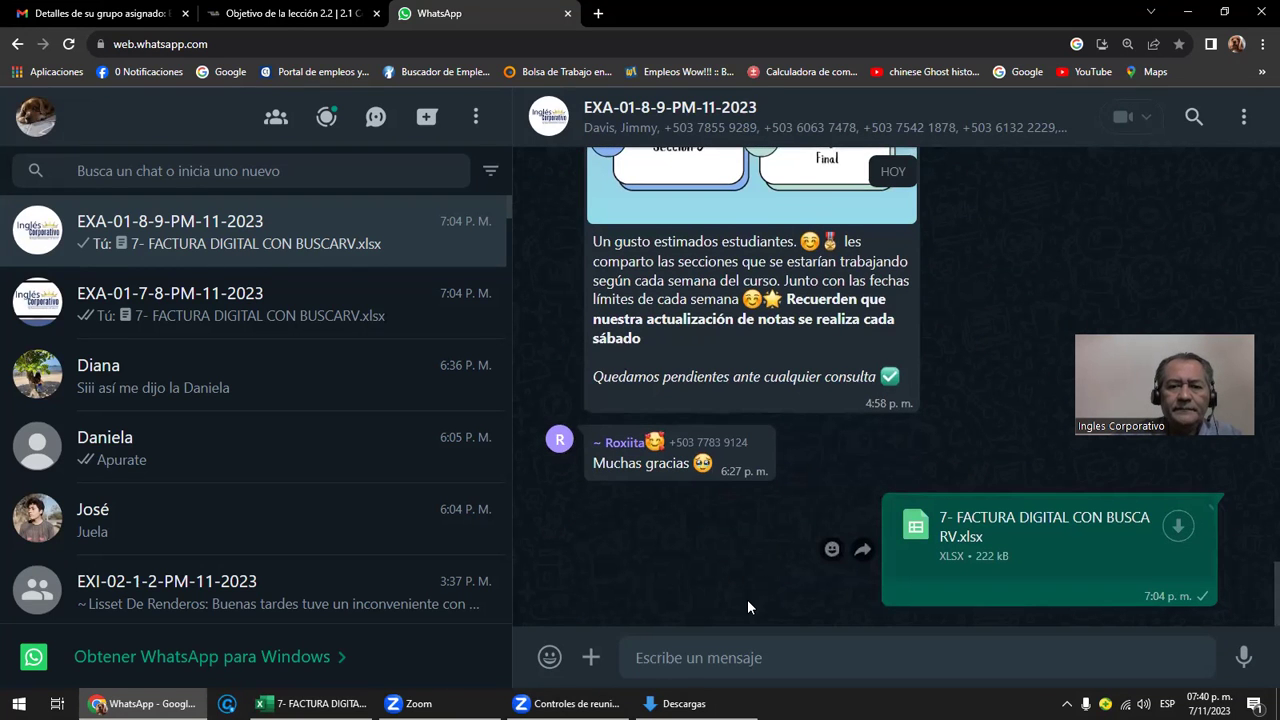
pyautogui.hotkey('alt', 'Tab')
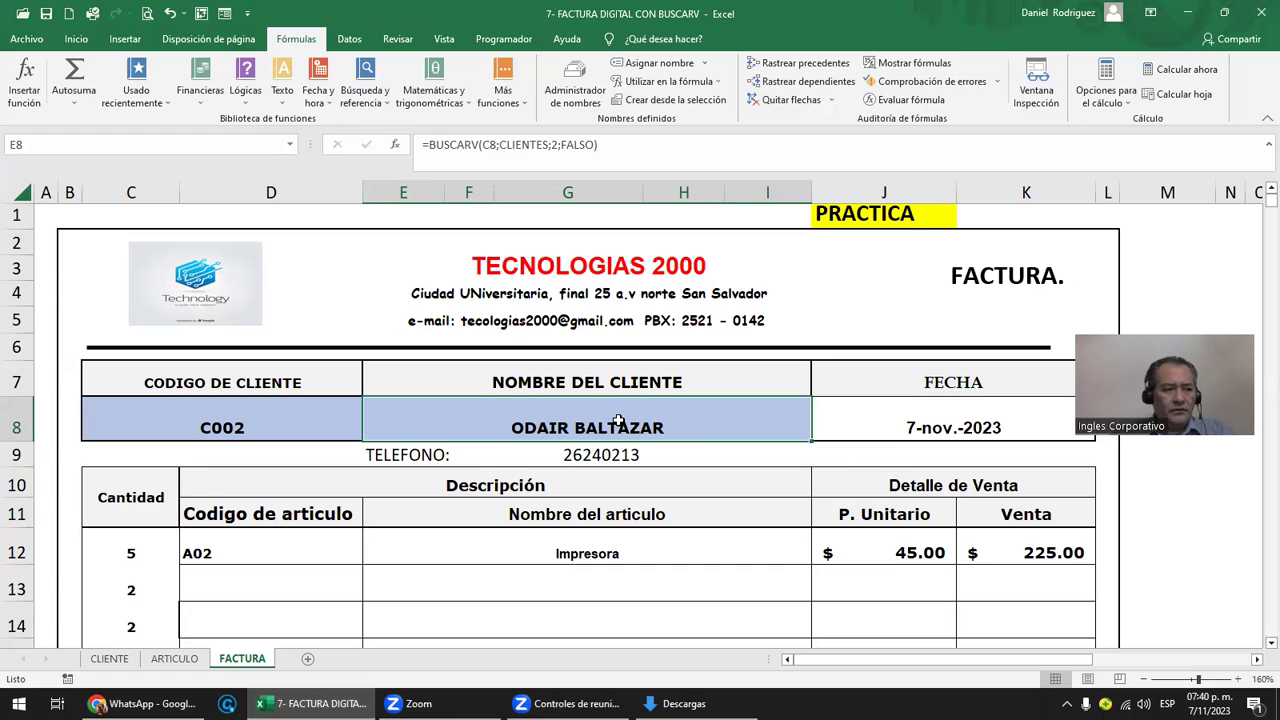
# - Review the ARTICULO sheet's article codes and full article table
pyautogui.scroll(-2, 641, 442)
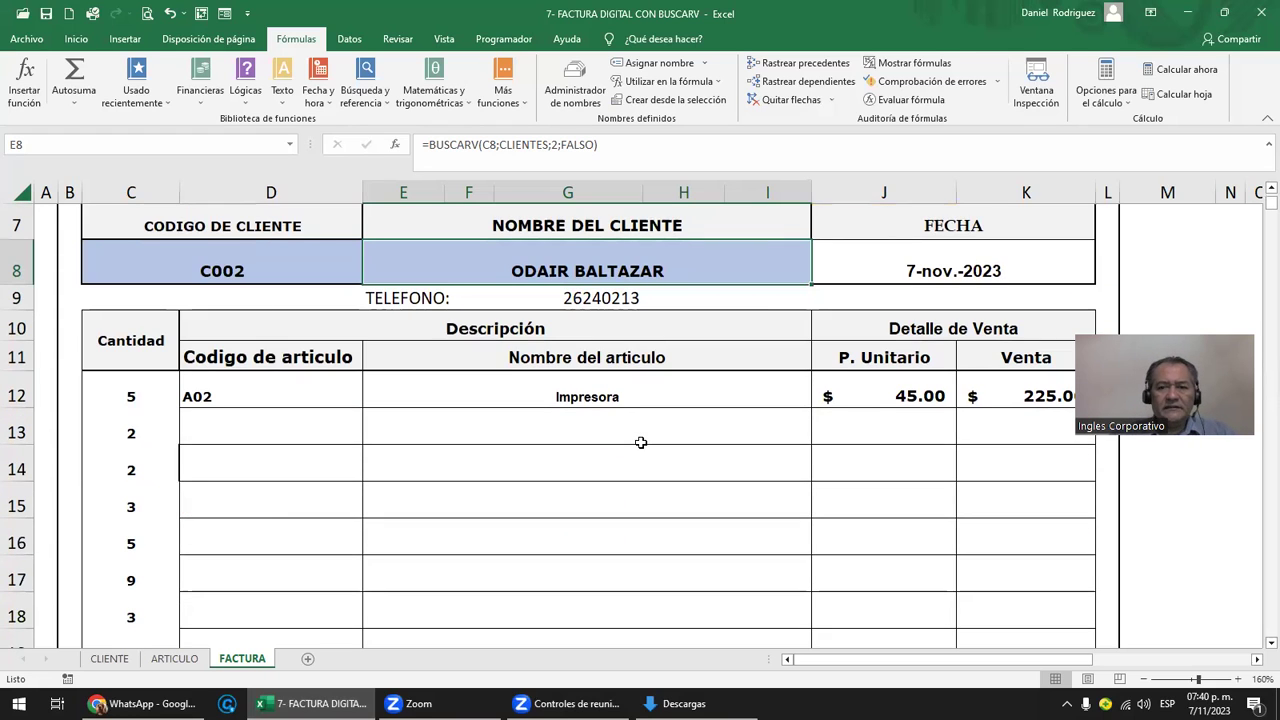
pyautogui.click(245, 395)
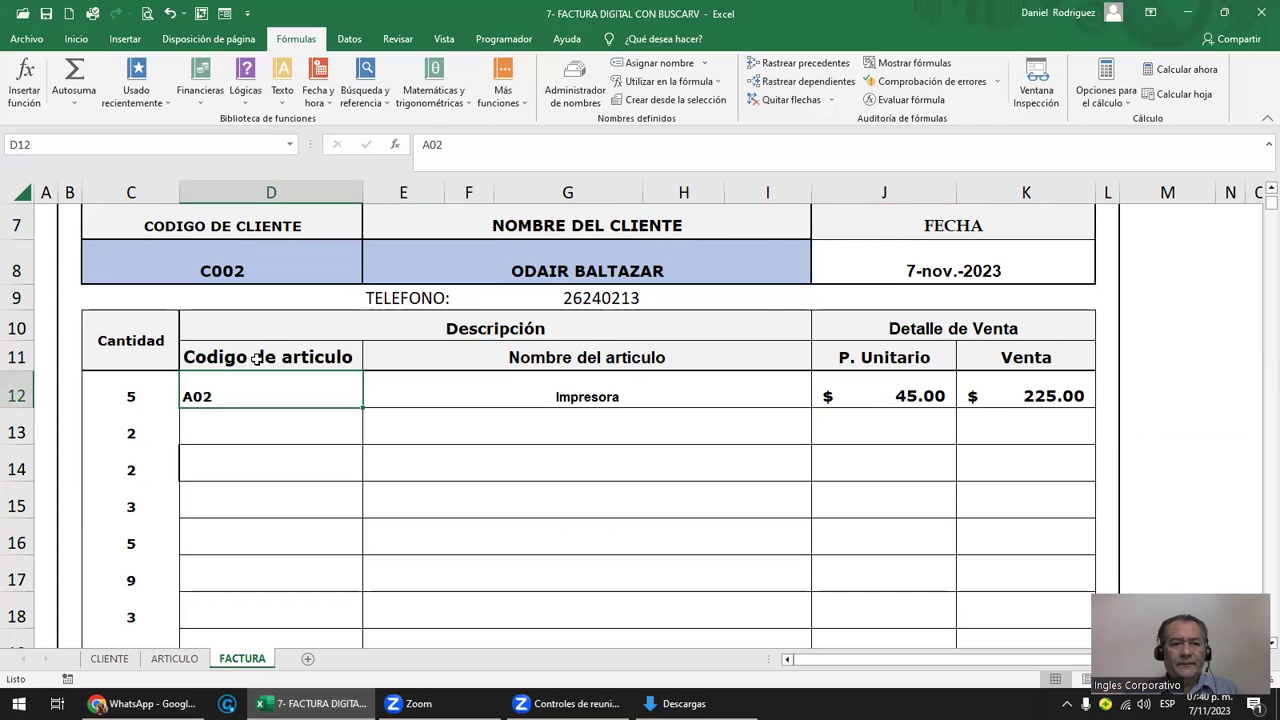
pyautogui.click(175, 658)
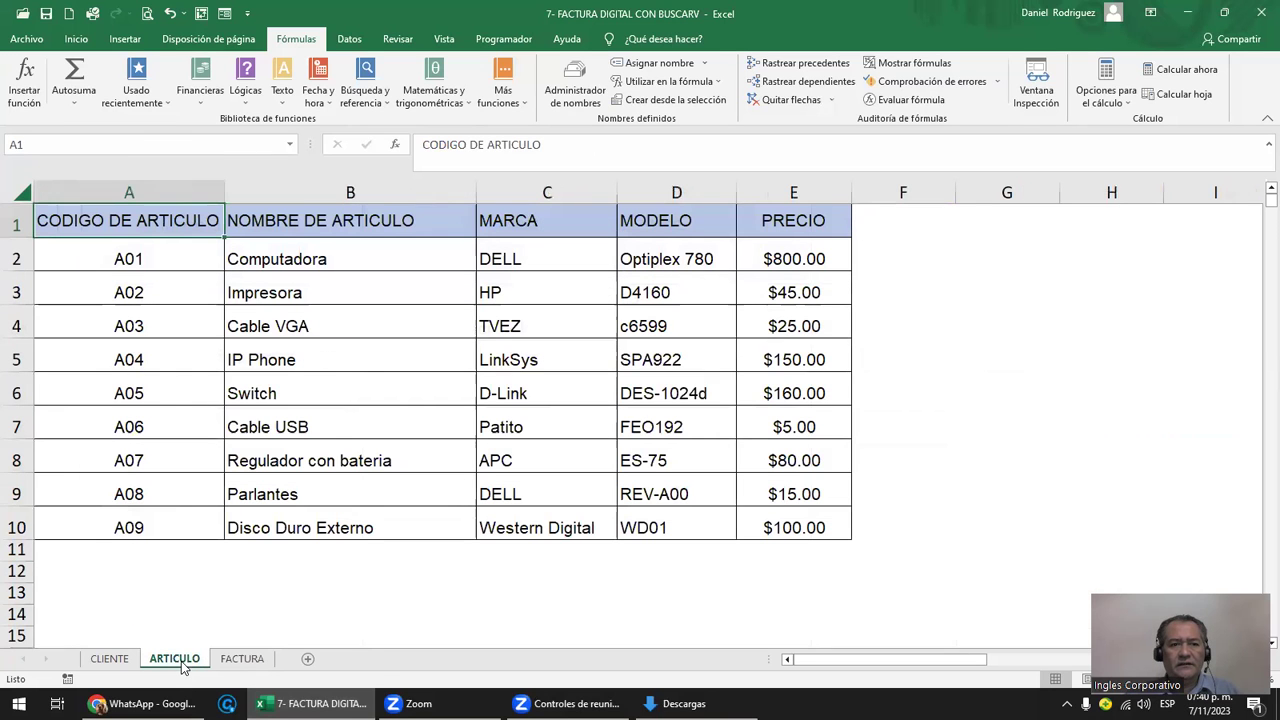
pyautogui.moveTo(147, 255); pyautogui.dragTo(105, 528)
pyautogui.click(160, 250)
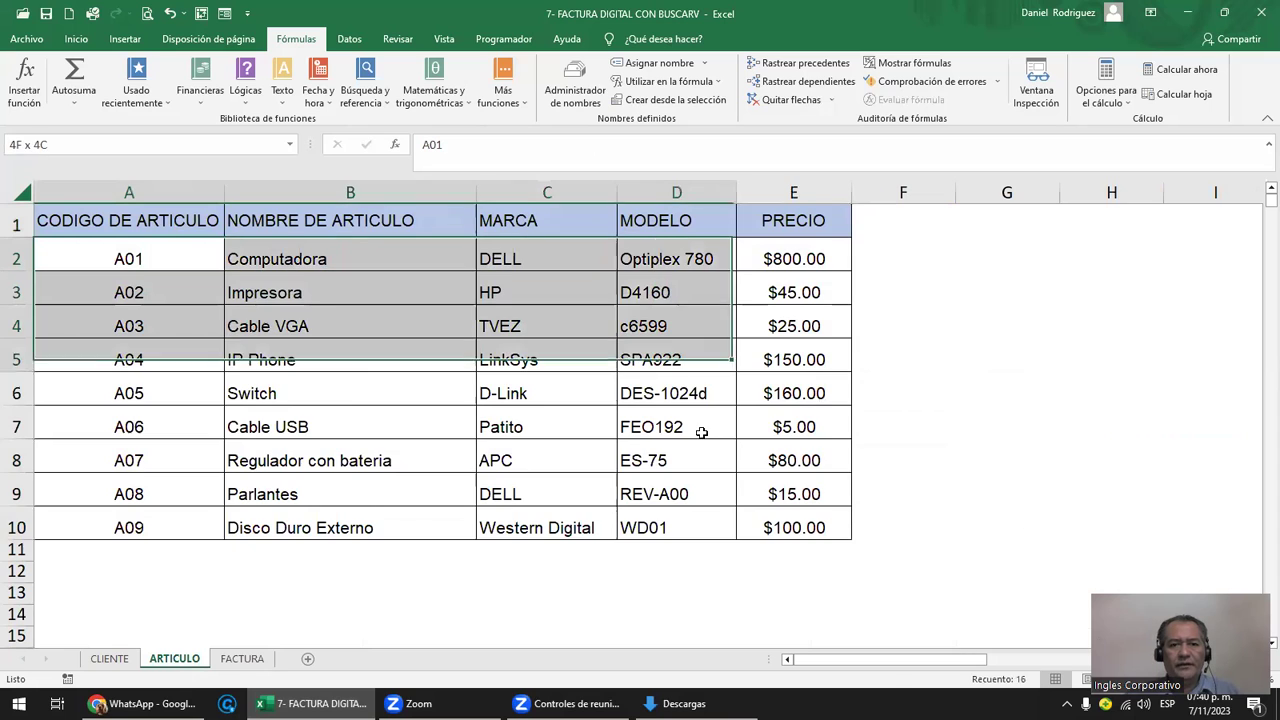
pyautogui.moveTo(262, 252); pyautogui.dragTo(766, 520)
pyautogui.click(243, 659)
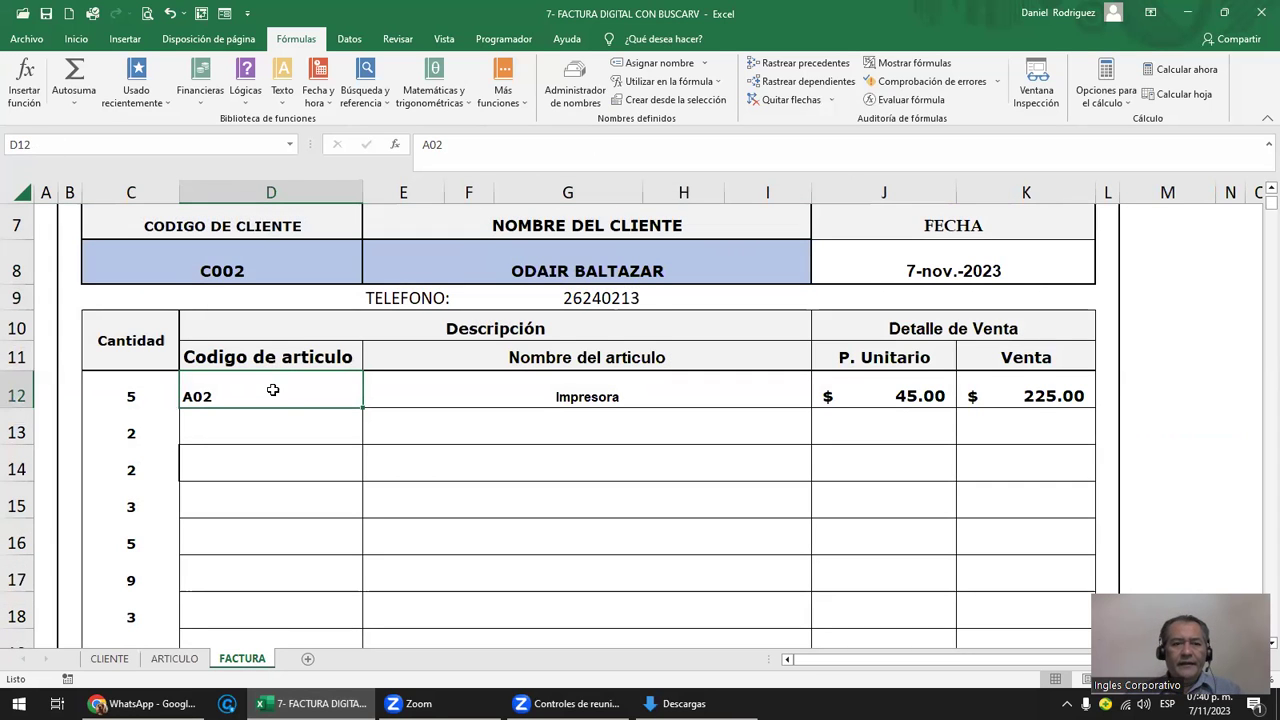
# - Set the Impresora line's quantity in C12 to 2 so its Venta becomes 90.00
pyautogui.scroll(2, 271, 428)
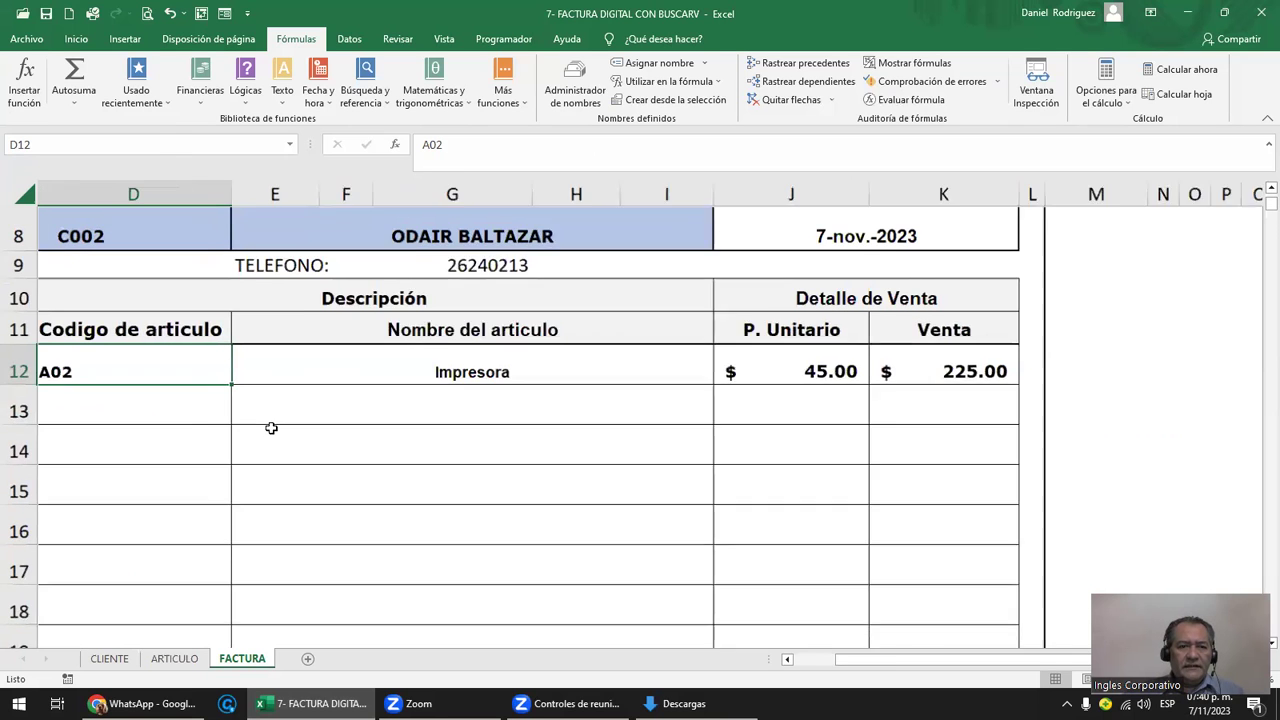
pyautogui.press('Left')
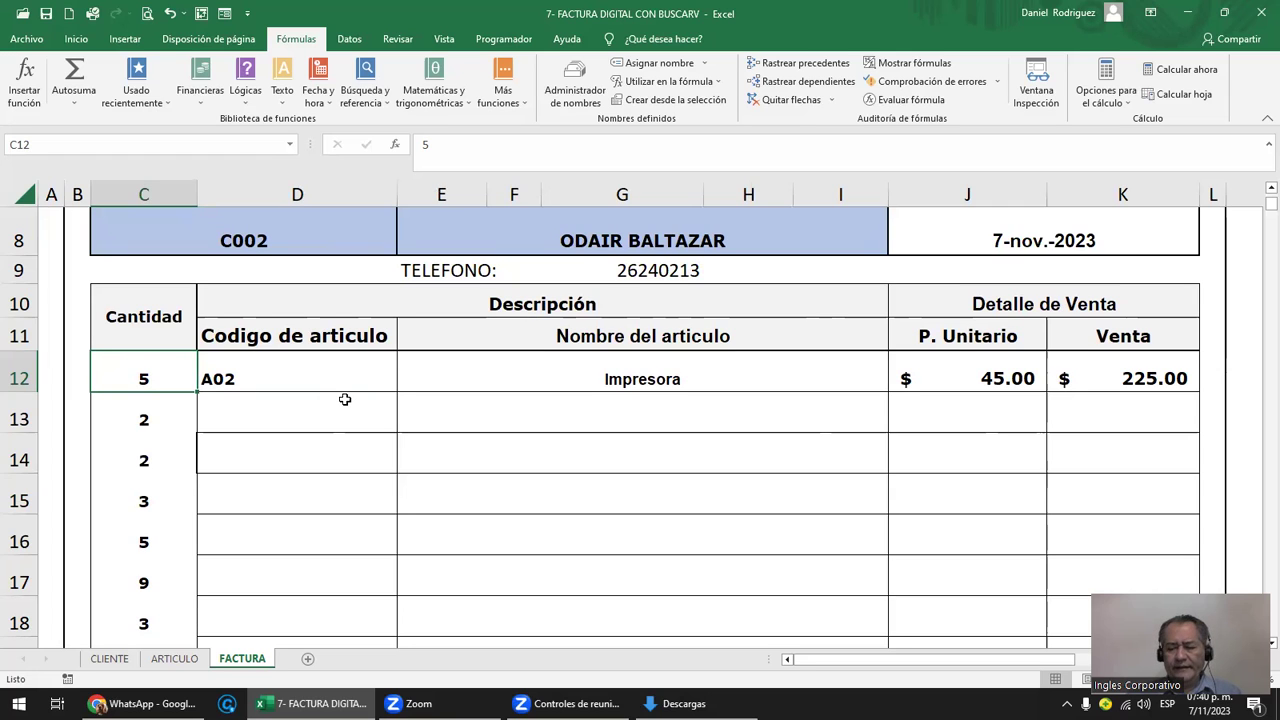
pyautogui.write('2')
pyautogui.press('Return')
pyautogui.press('Up')
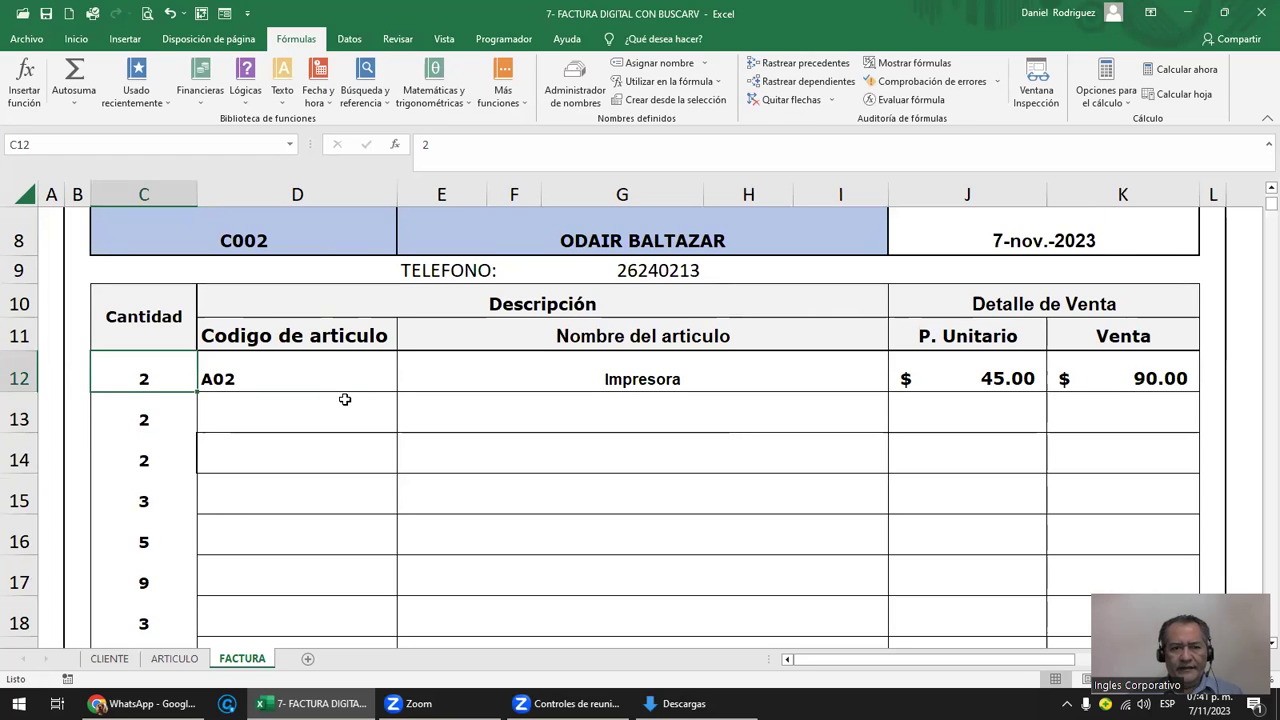
pyautogui.write('3')
pyautogui.press('Return')
pyautogui.press('Up')
pyautogui.press('Right')
pyautogui.press('Left')
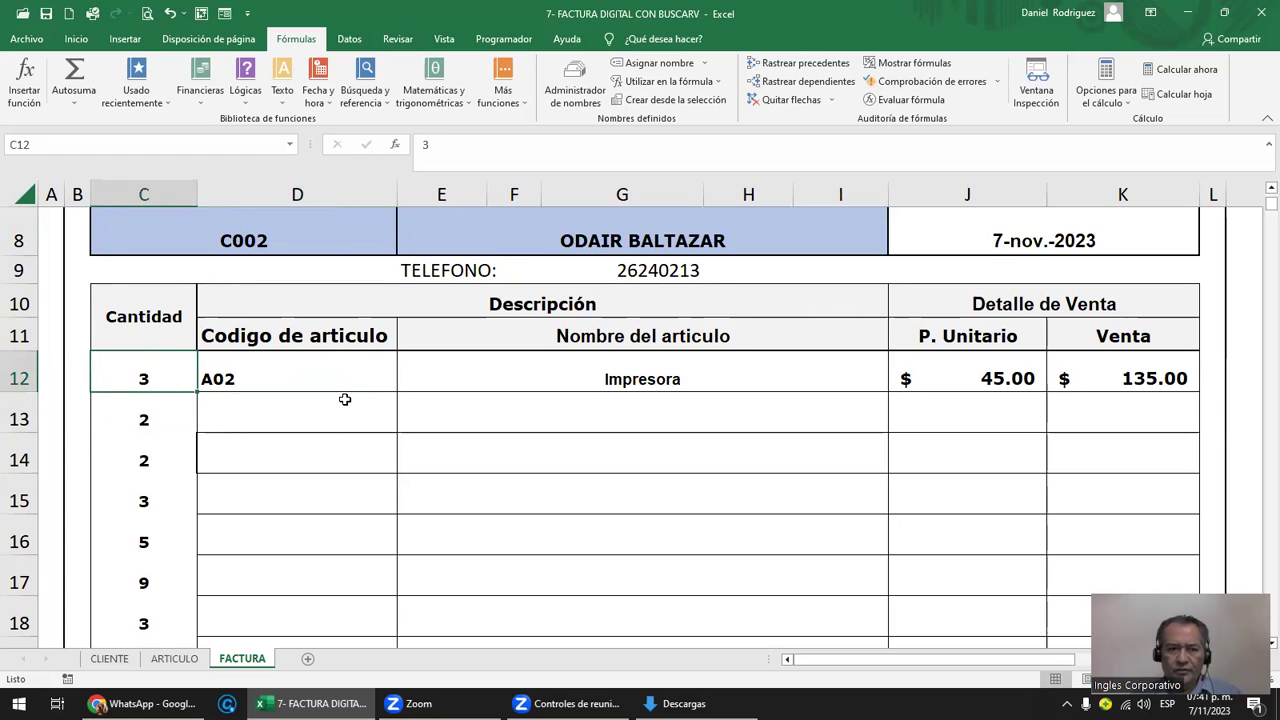
pyautogui.write('2')
pyautogui.press('Return')
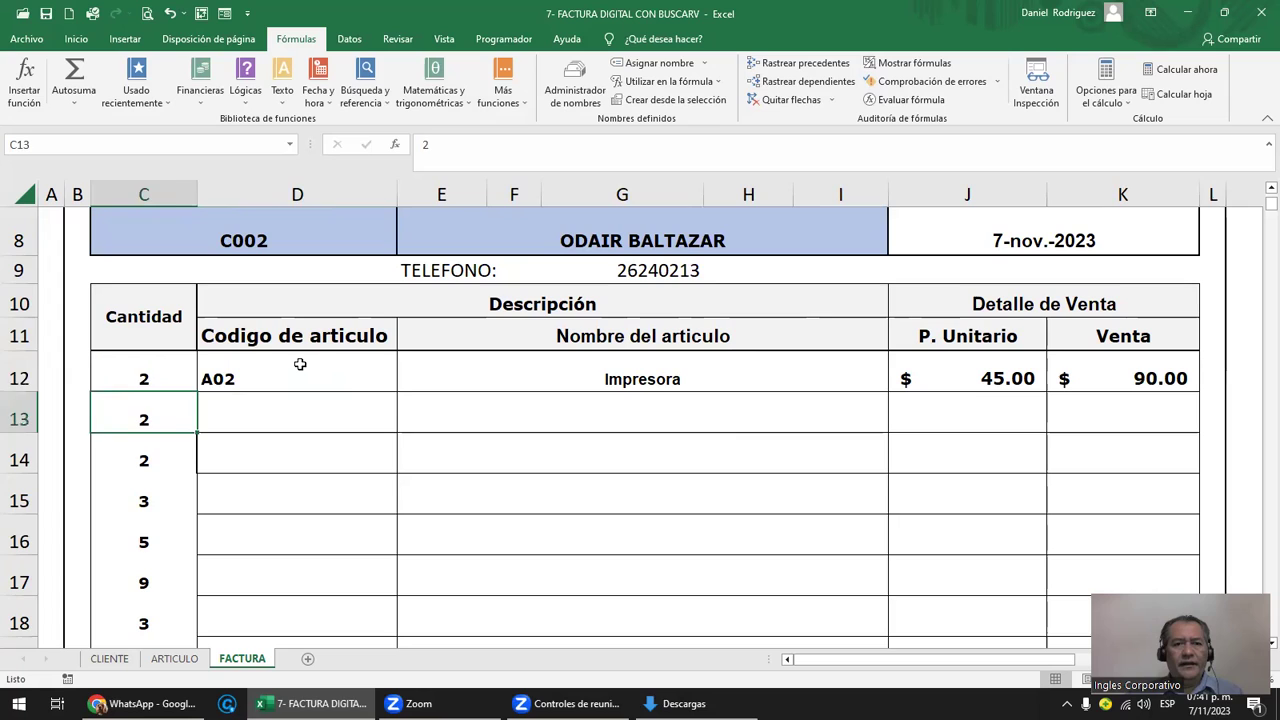
pyautogui.click(299, 364)
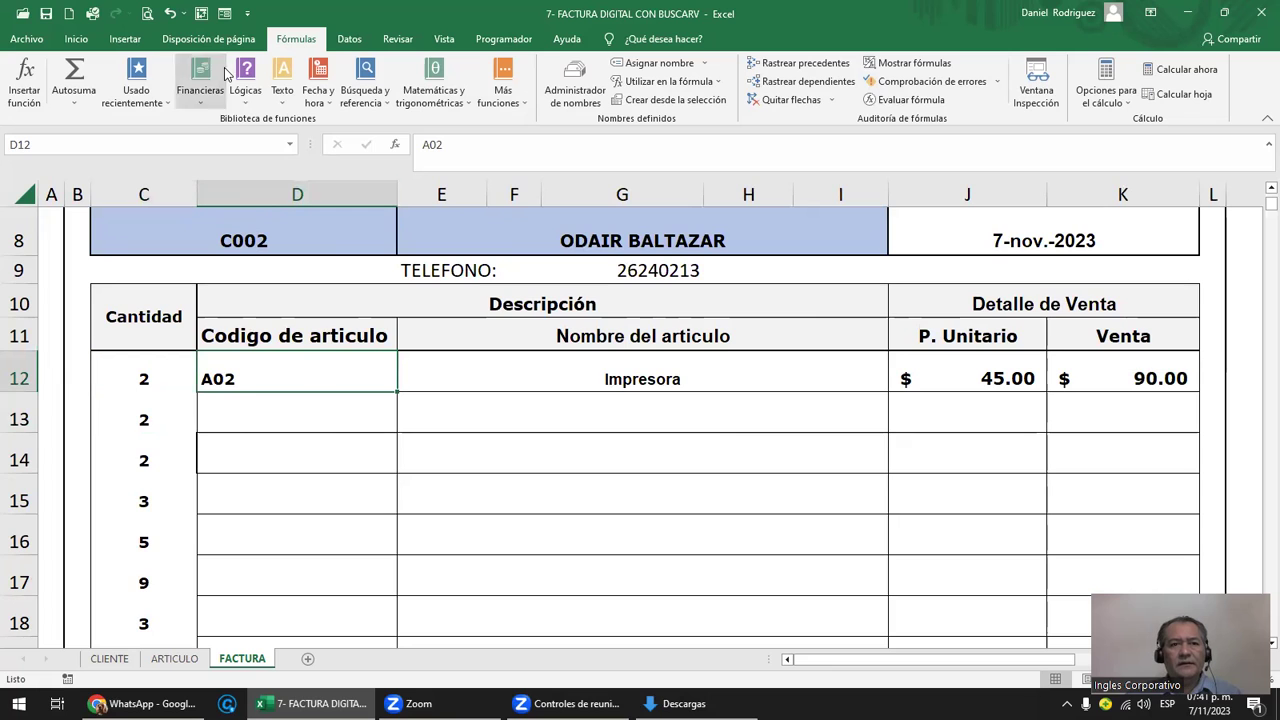
# - Start a Lista data validation on D12, taking the source from the ARTICULO codes
pyautogui.click(349, 39)
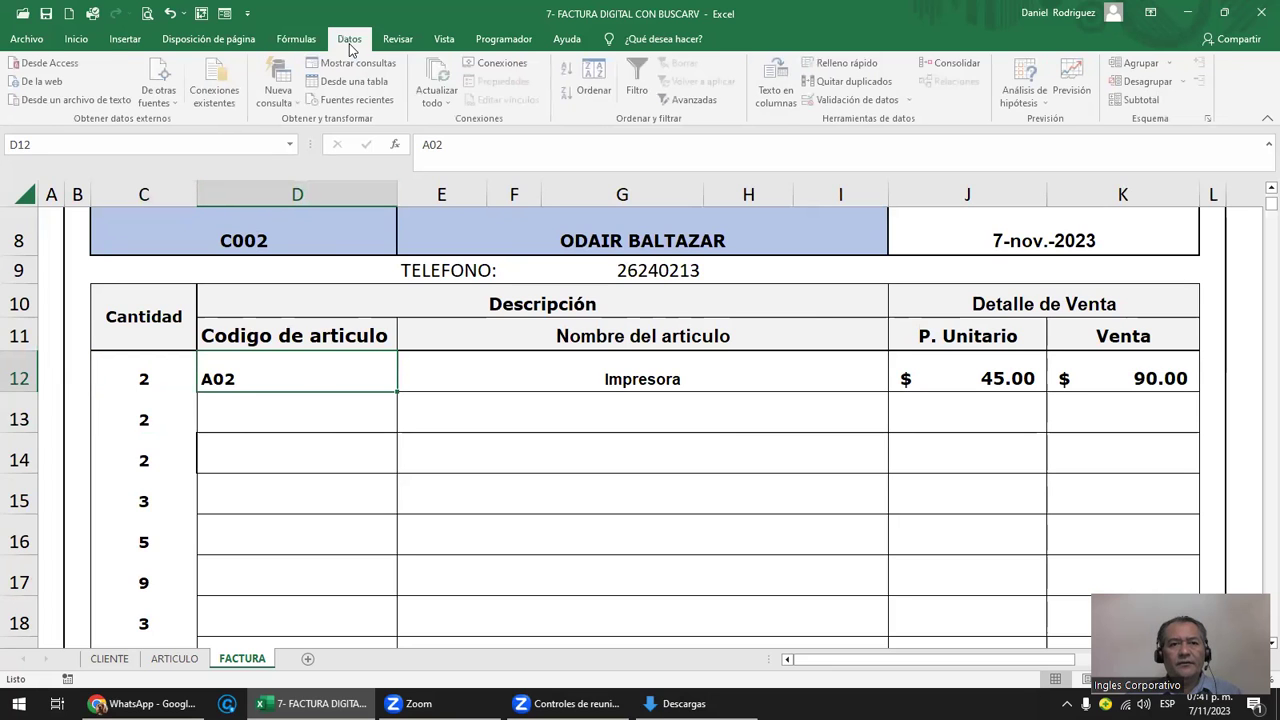
pyautogui.click(874, 108)
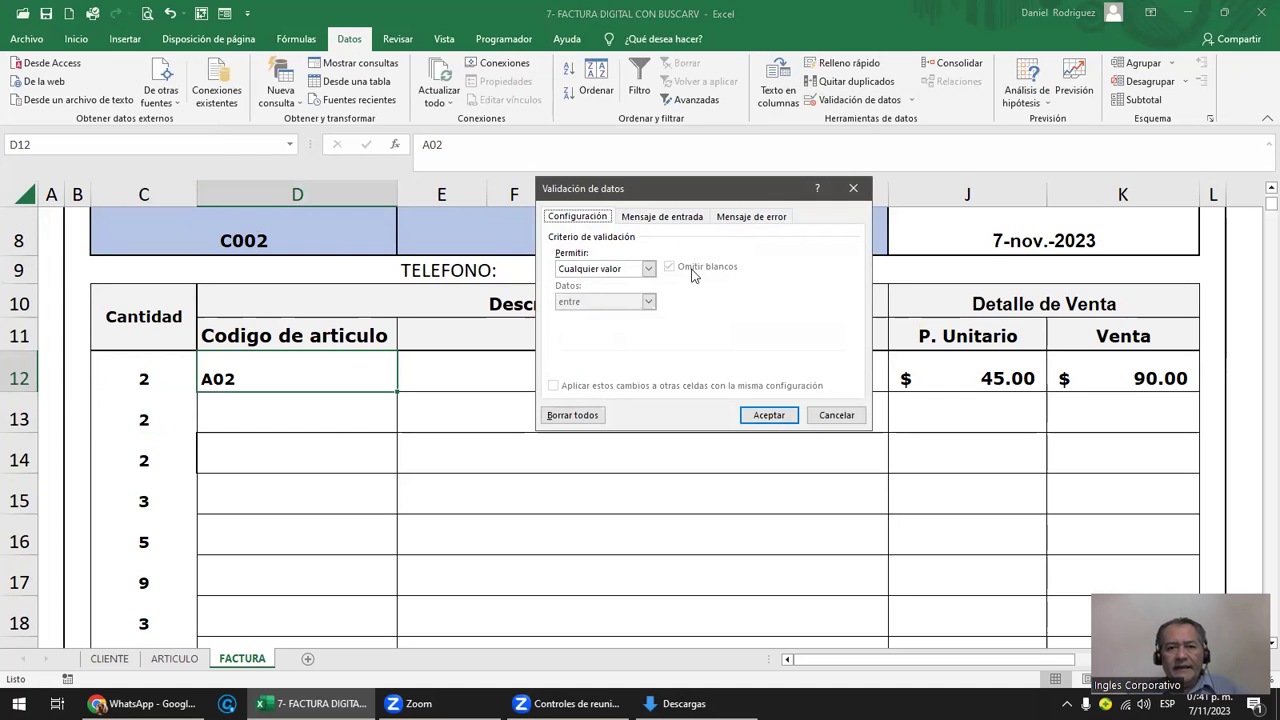
pyautogui.click(648, 269)
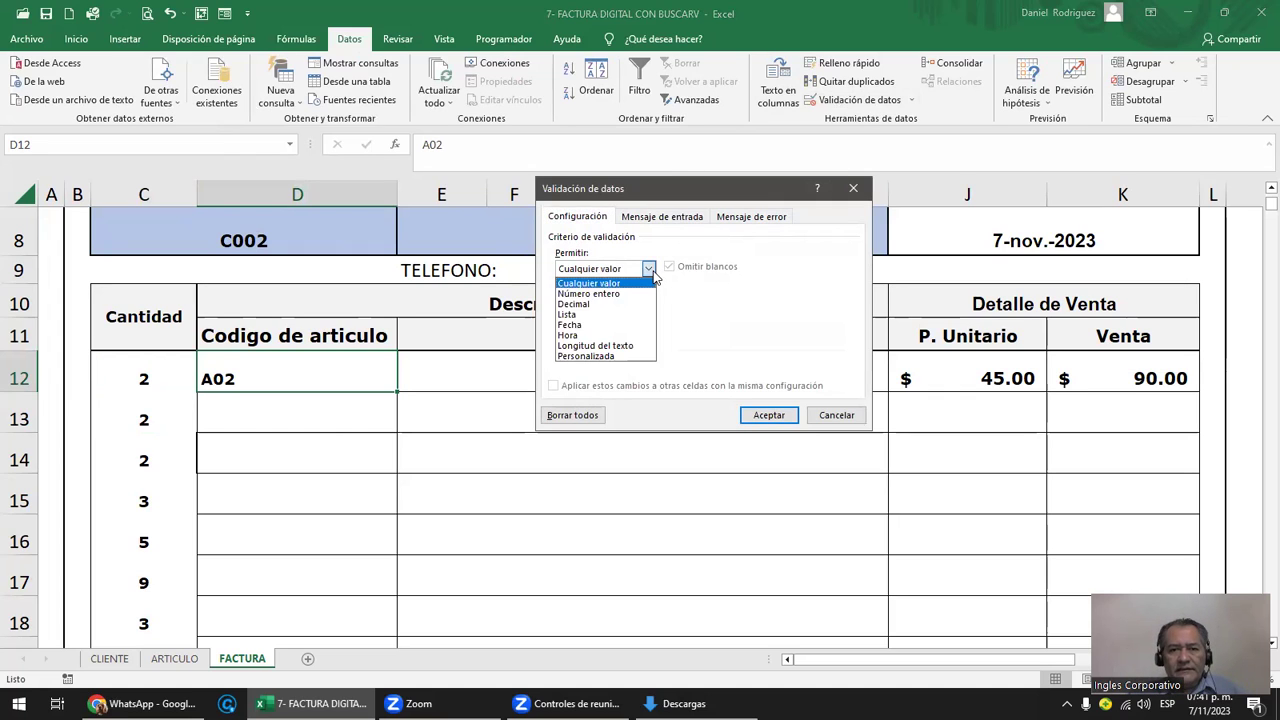
pyautogui.click(578, 316)
pyautogui.click(593, 336)
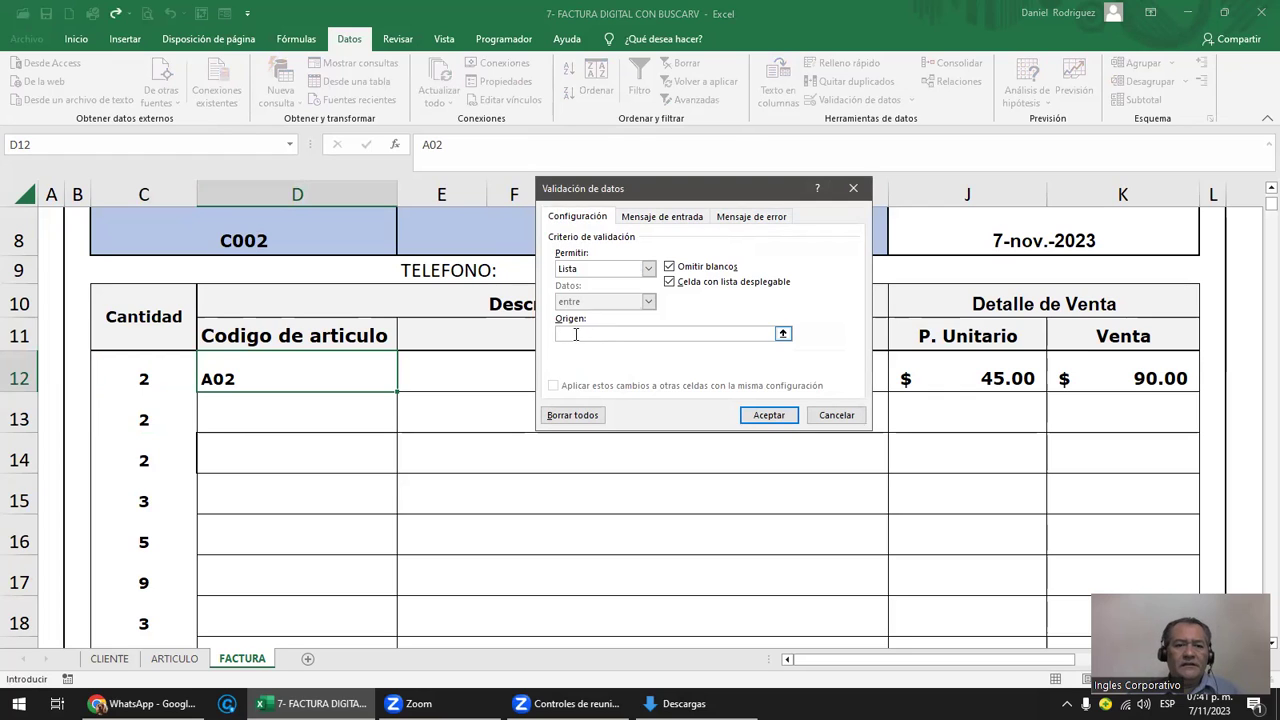
pyautogui.click(175, 659)
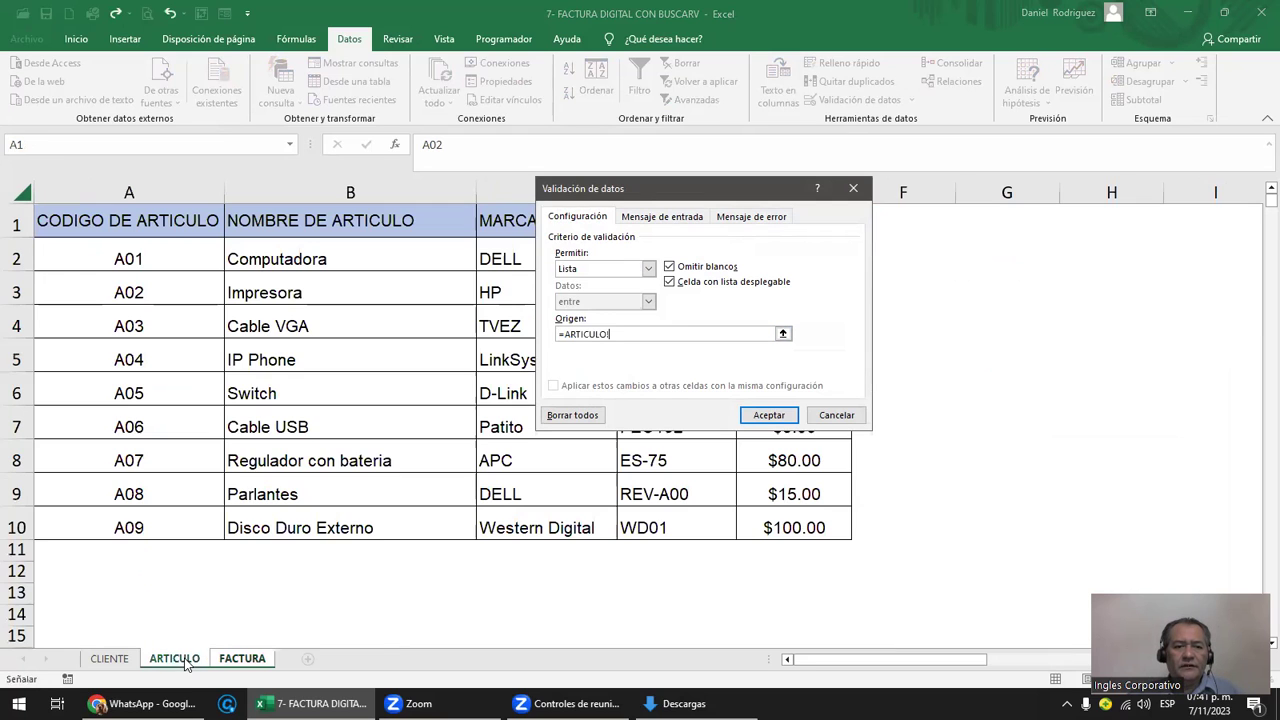
pyautogui.moveTo(151, 259); pyautogui.dragTo(149, 518)
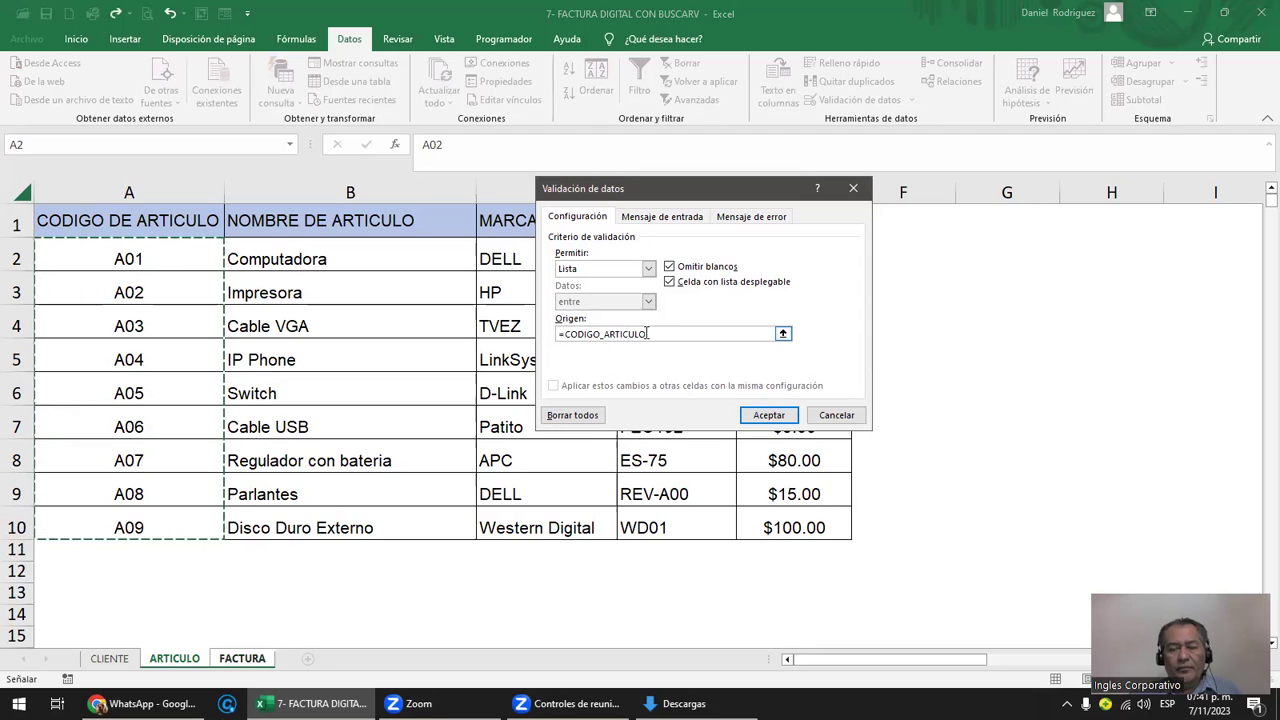
# - Correct the list source to =CODIGO_ARTICULO and apply the code dropdown to D12
pyautogui.click(648, 333)
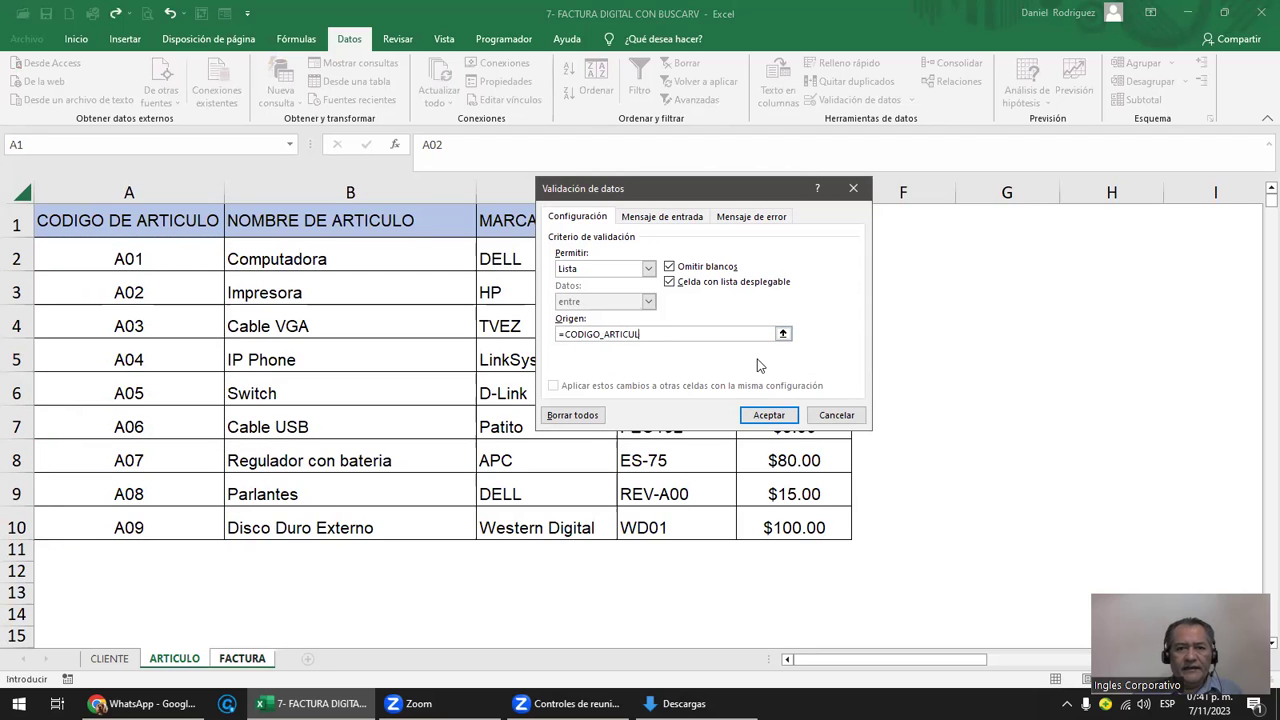
pyautogui.write('OS')
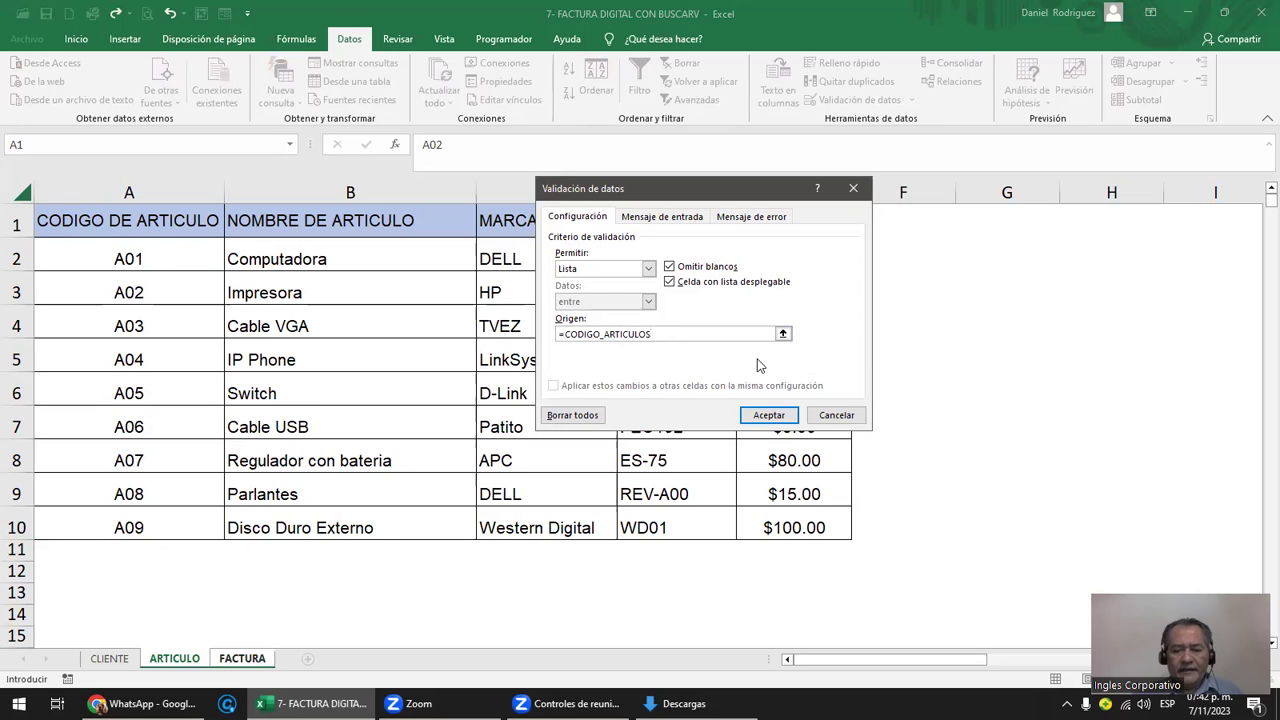
pyautogui.press('Return')
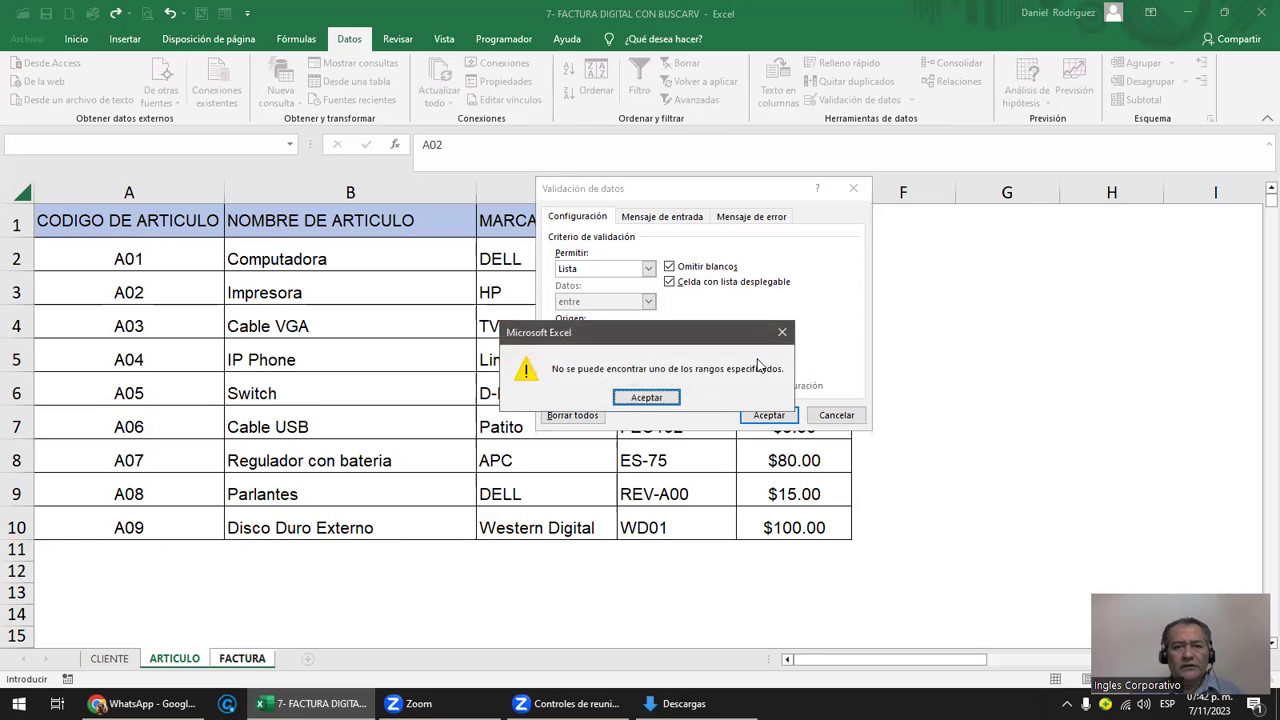
pyautogui.click(646, 398)
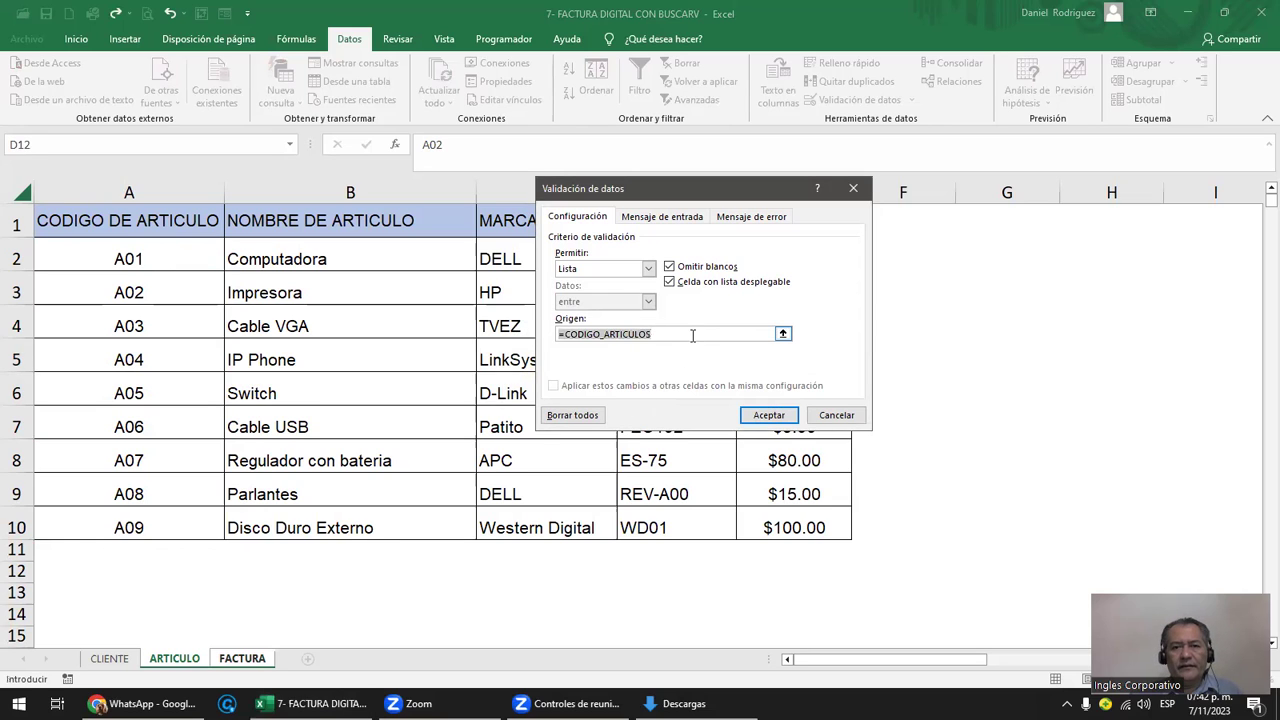
pyautogui.click(692, 336)
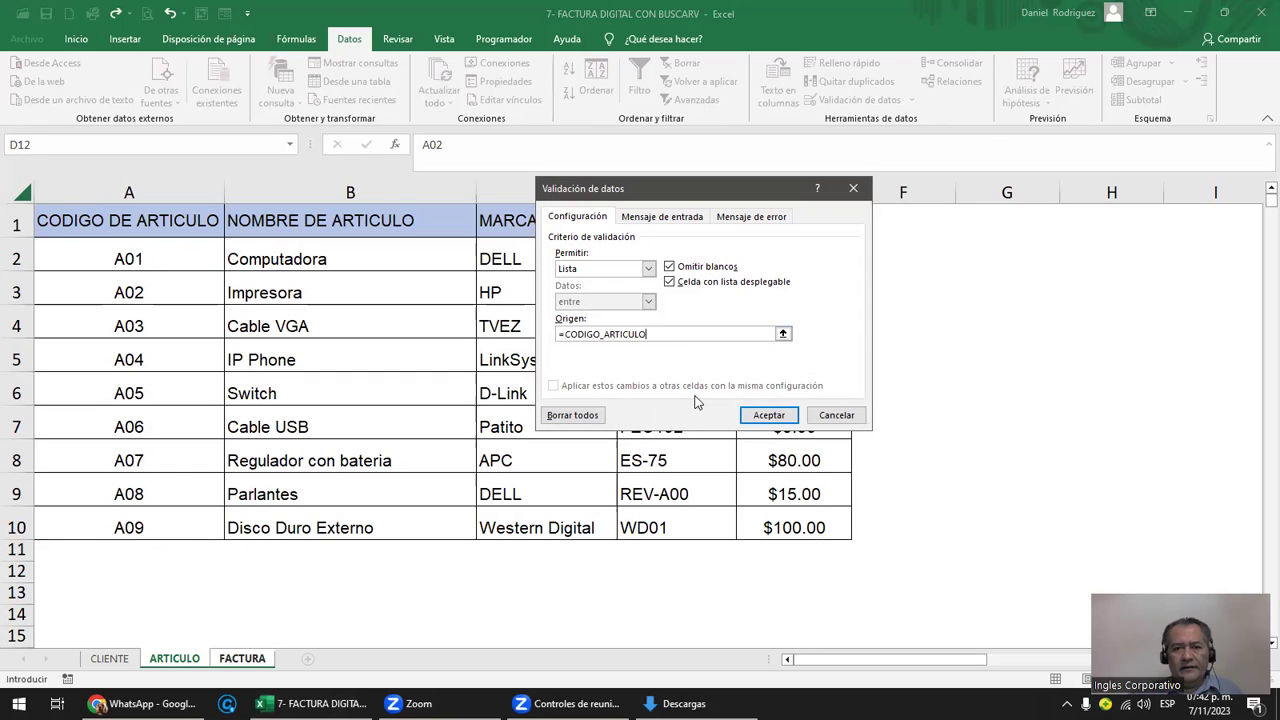
pyautogui.click(769, 415)
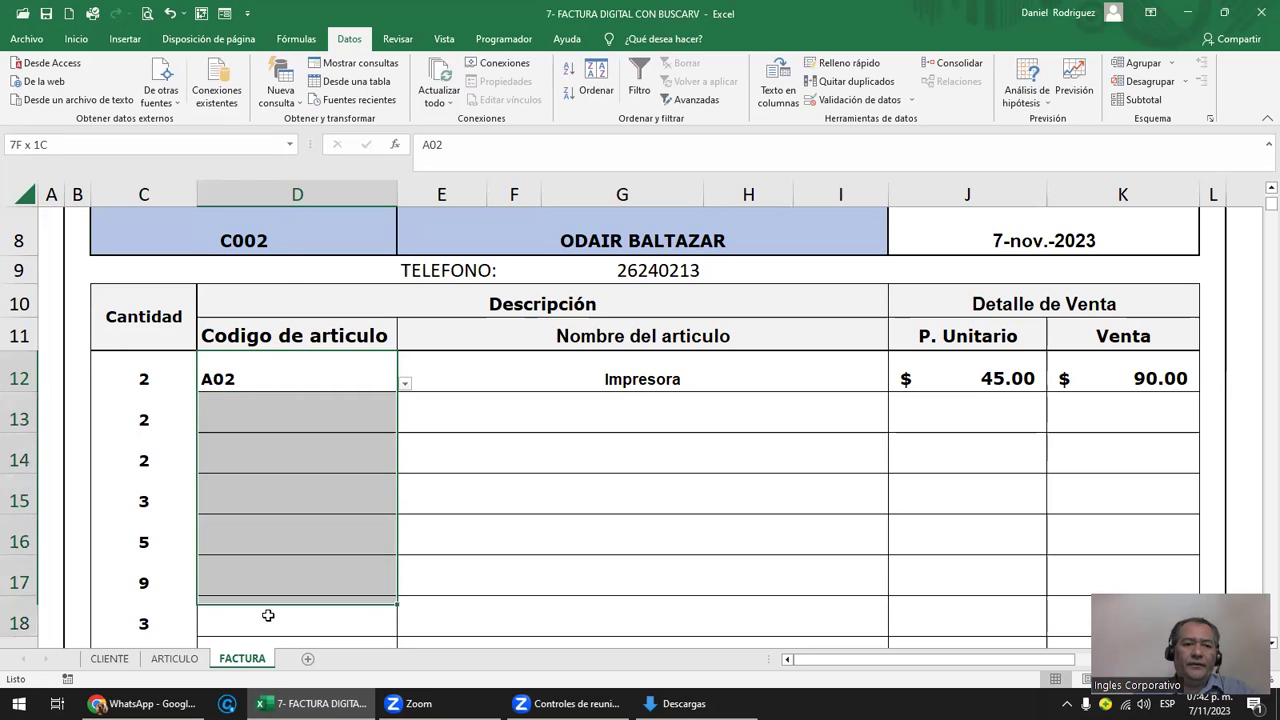
# - Pick A03 from D12's article-code dropdown in place of A02
pyautogui.moveTo(263, 445); pyautogui.dragTo(301, 581)
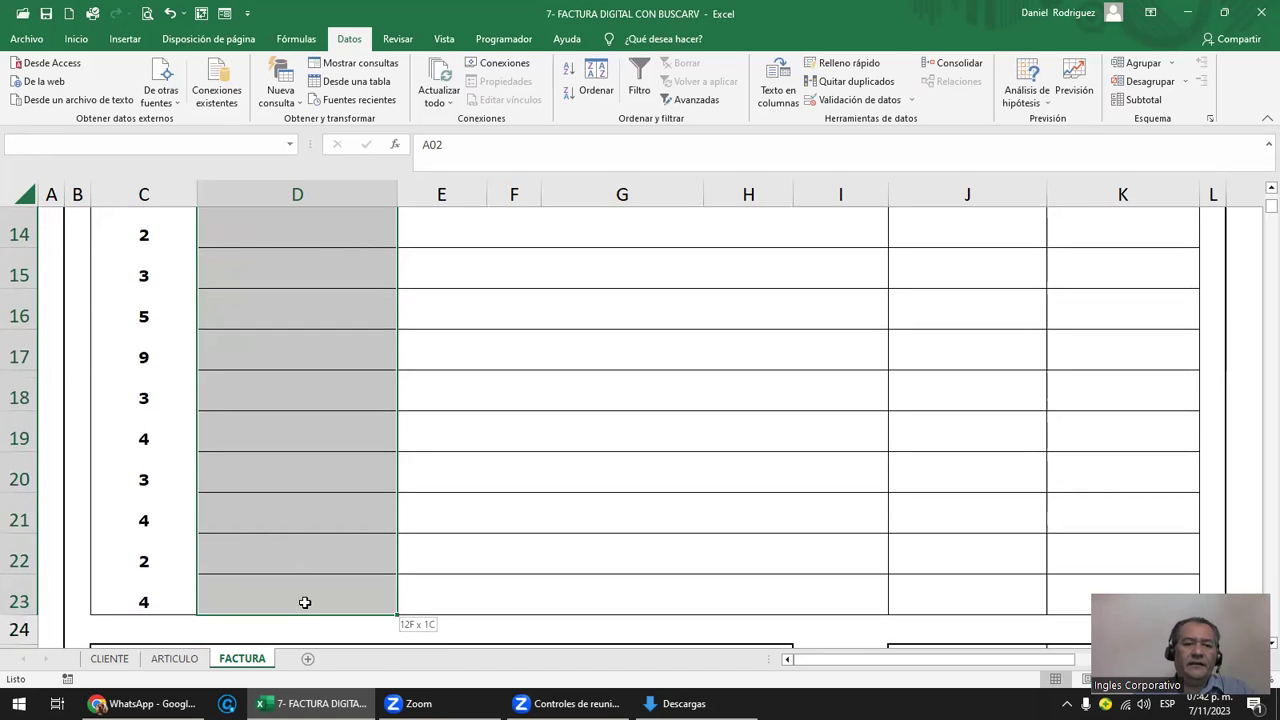
pyautogui.scroll(4, 349, 537)
pyautogui.scroll(-2, 351, 540)
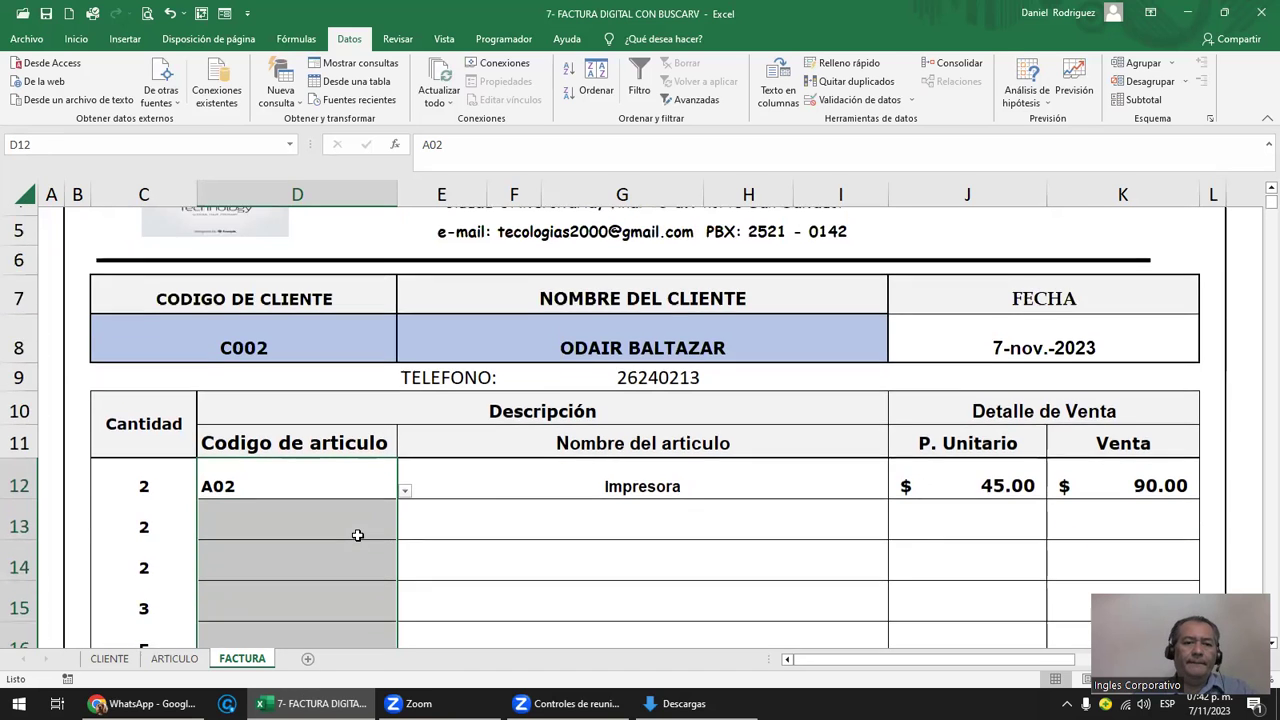
pyautogui.scroll(-1, 359, 536)
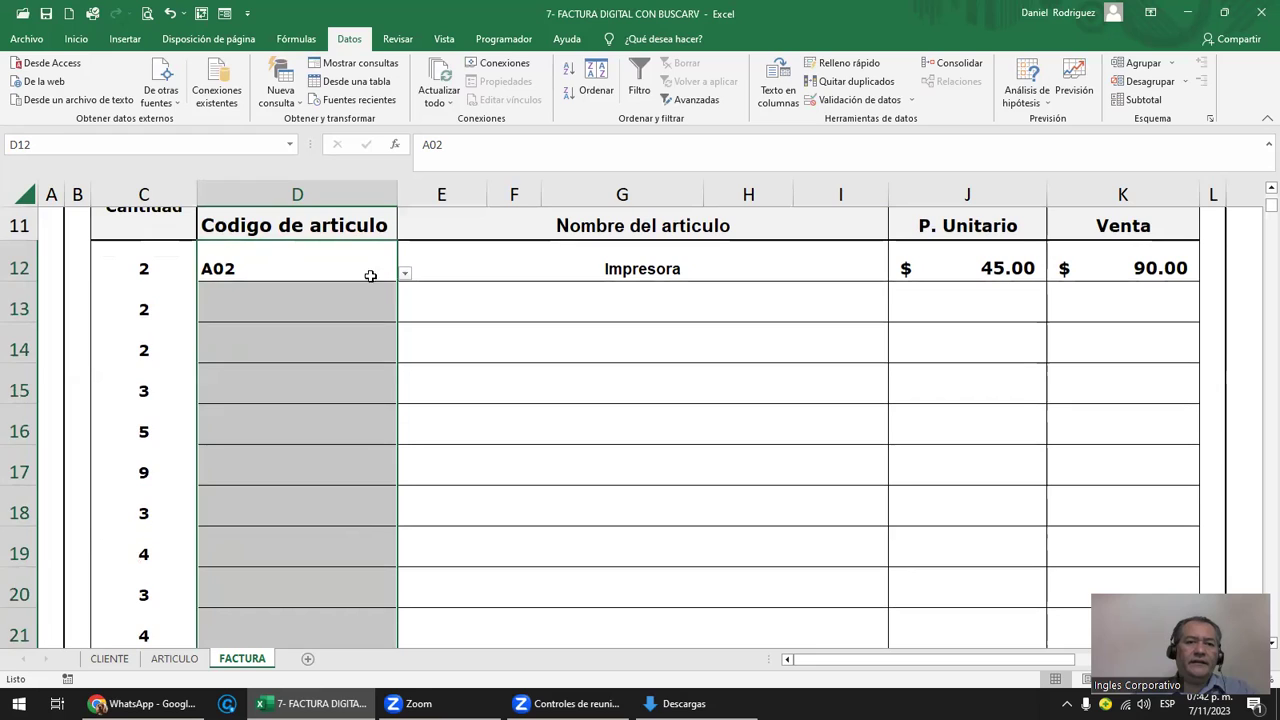
pyautogui.click(348, 259)
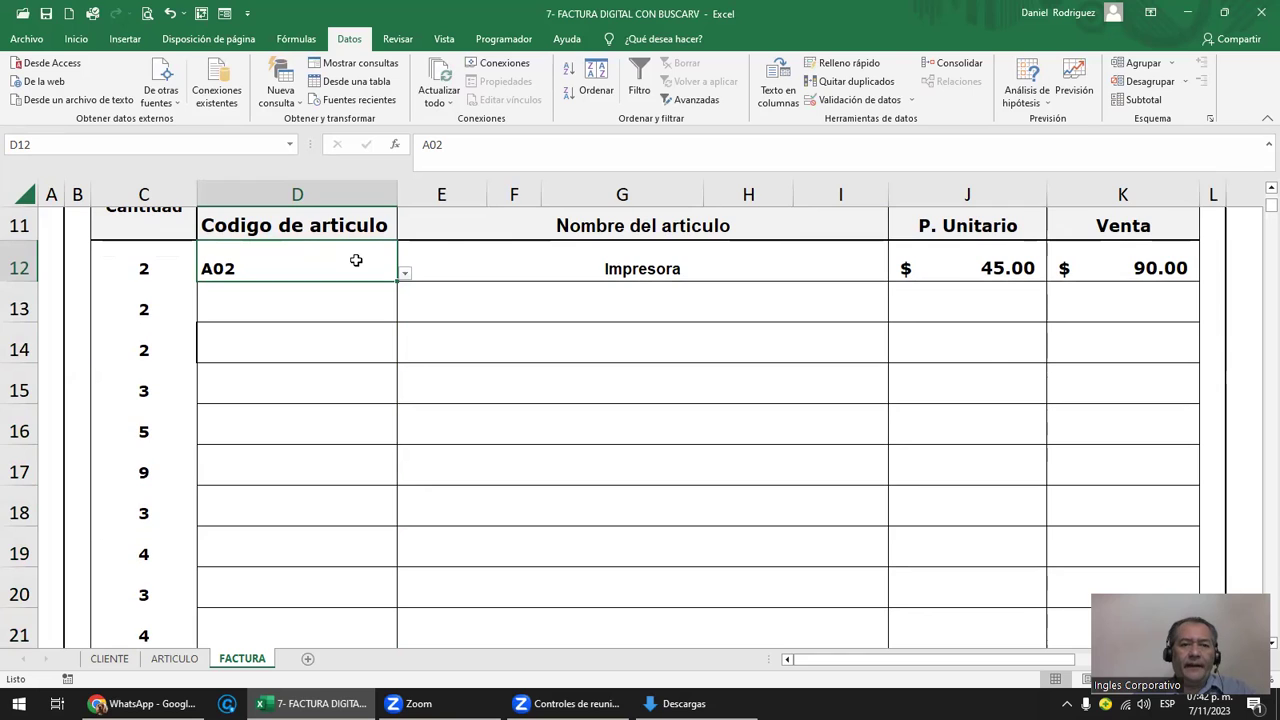
pyautogui.scroll(1, 356, 260)
pyautogui.click(405, 382)
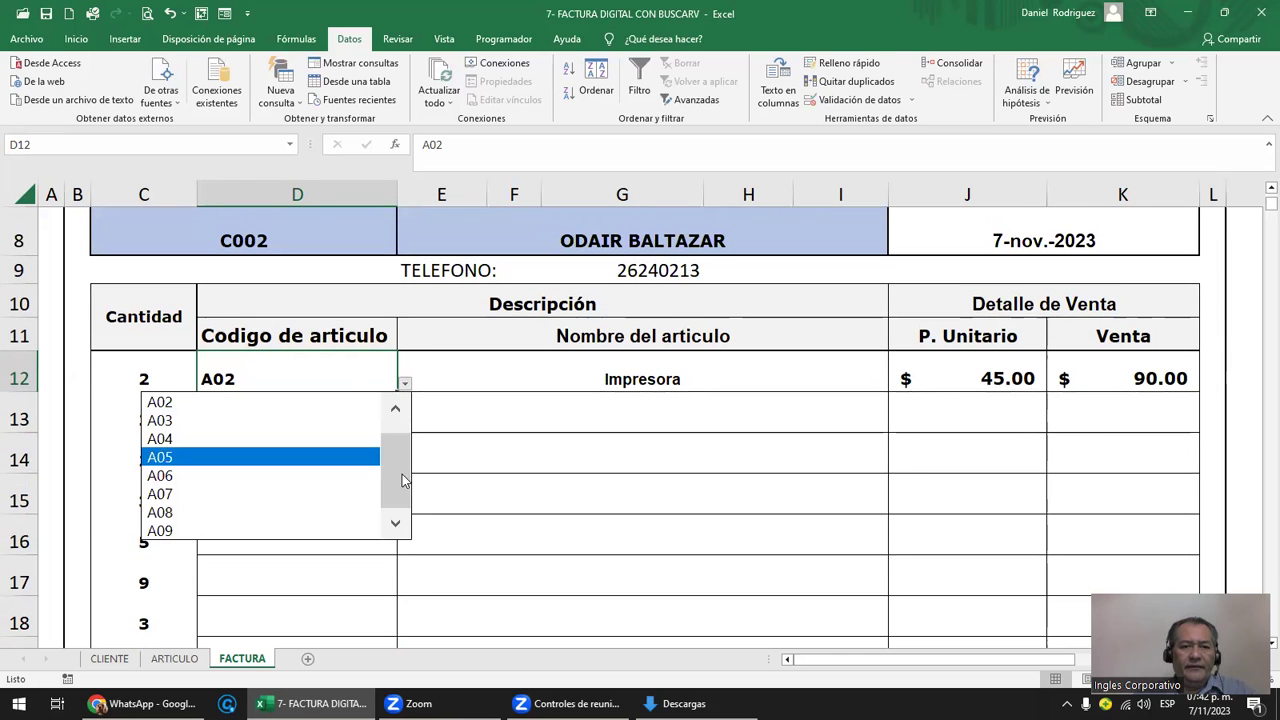
pyautogui.click(224, 421)
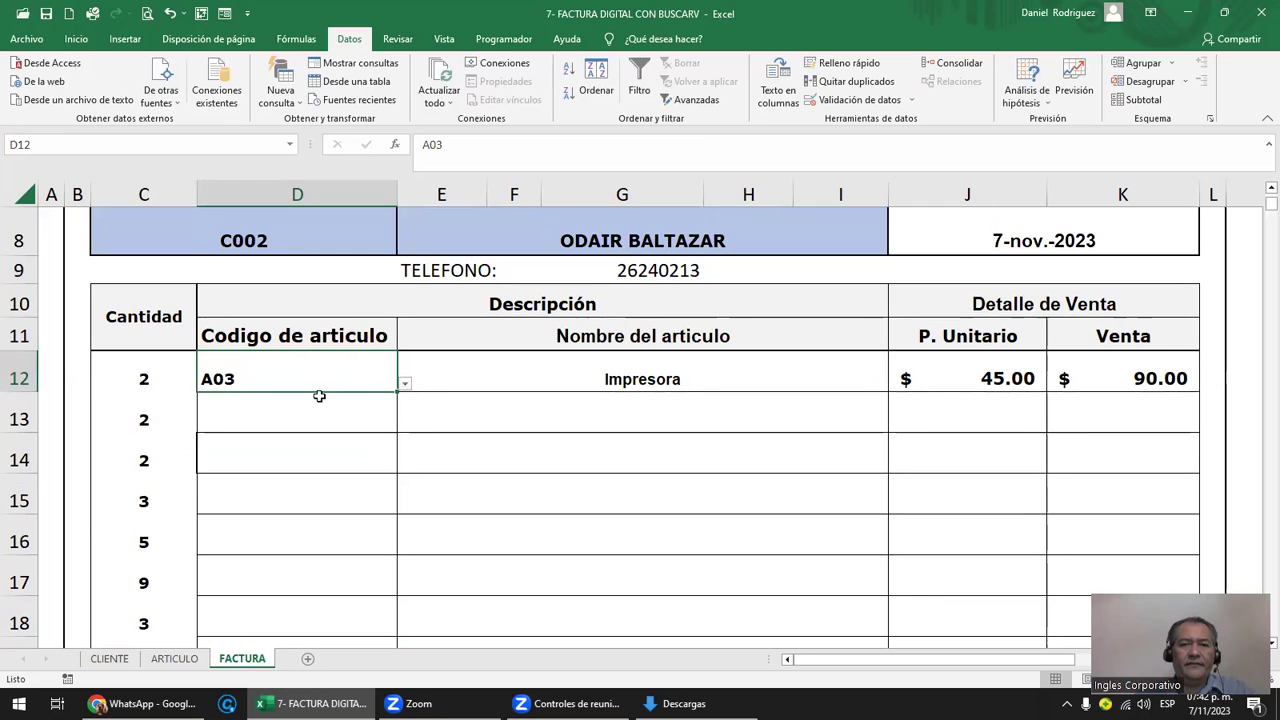
pyautogui.click(624, 373)
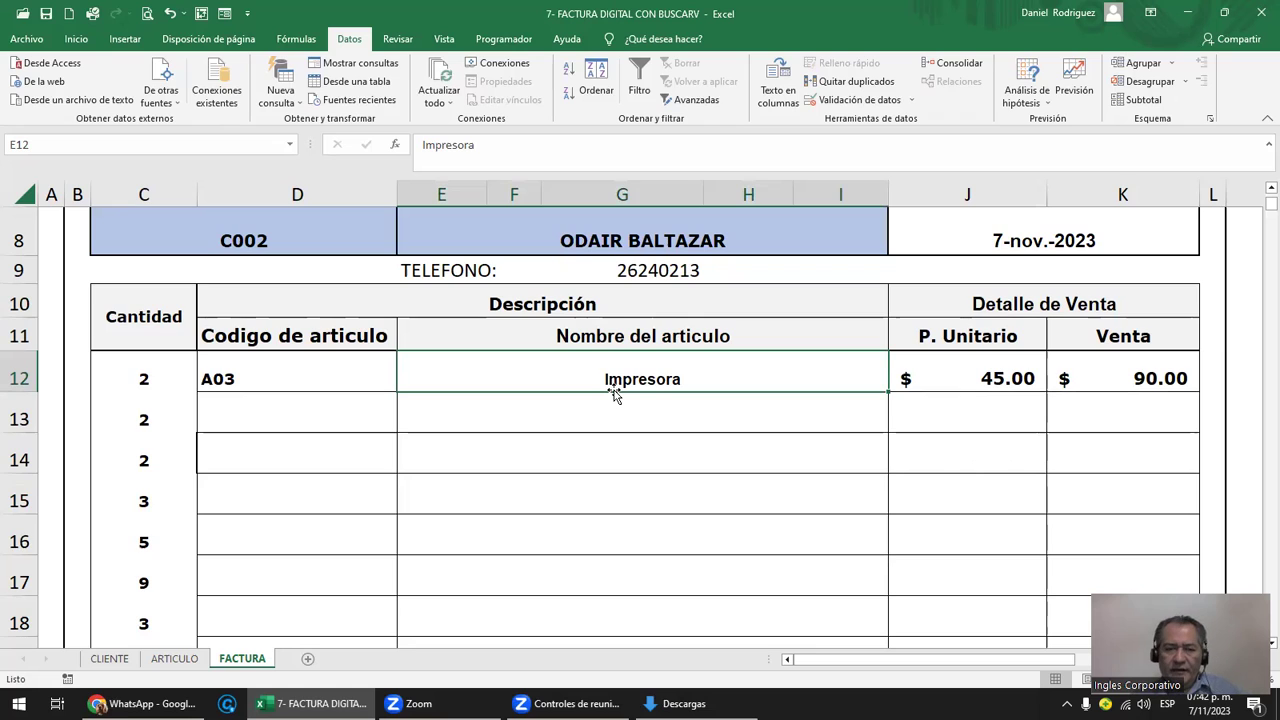
# - Clear Impresora from E12 and begin =BUSCARV(D12; with D12 as the lookup value
pyautogui.press('Delete')
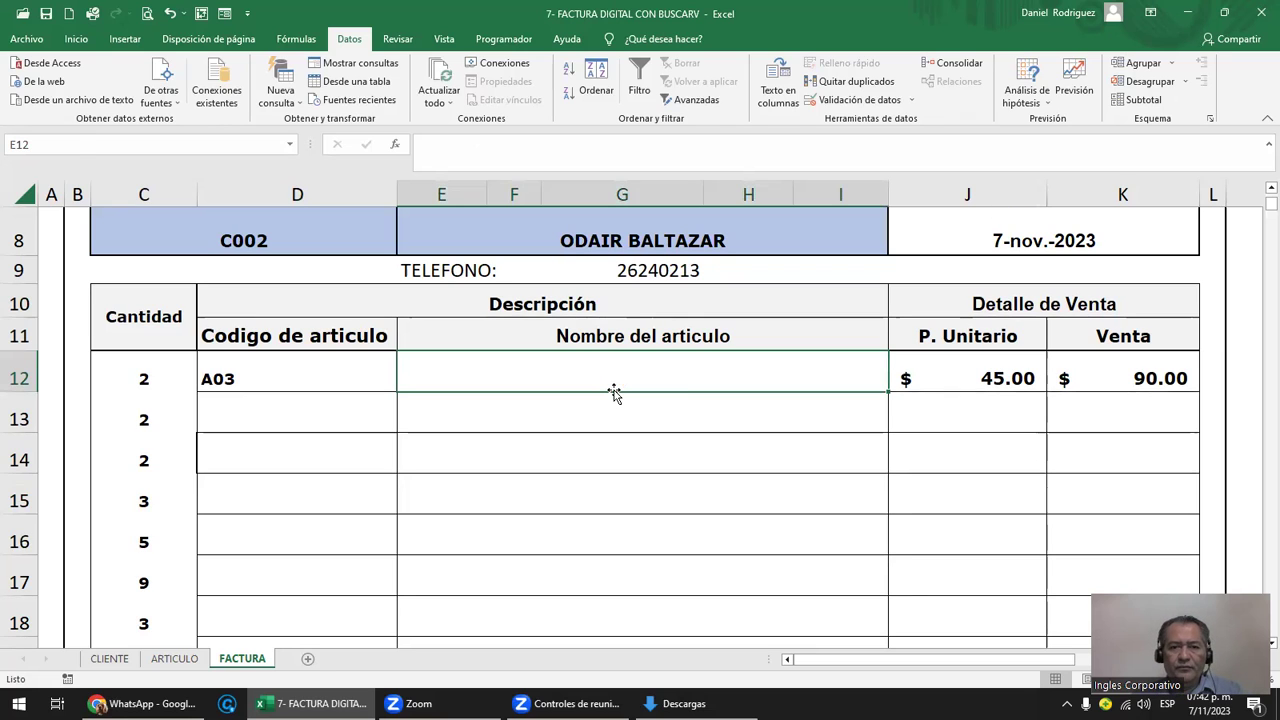
pyautogui.write('=')
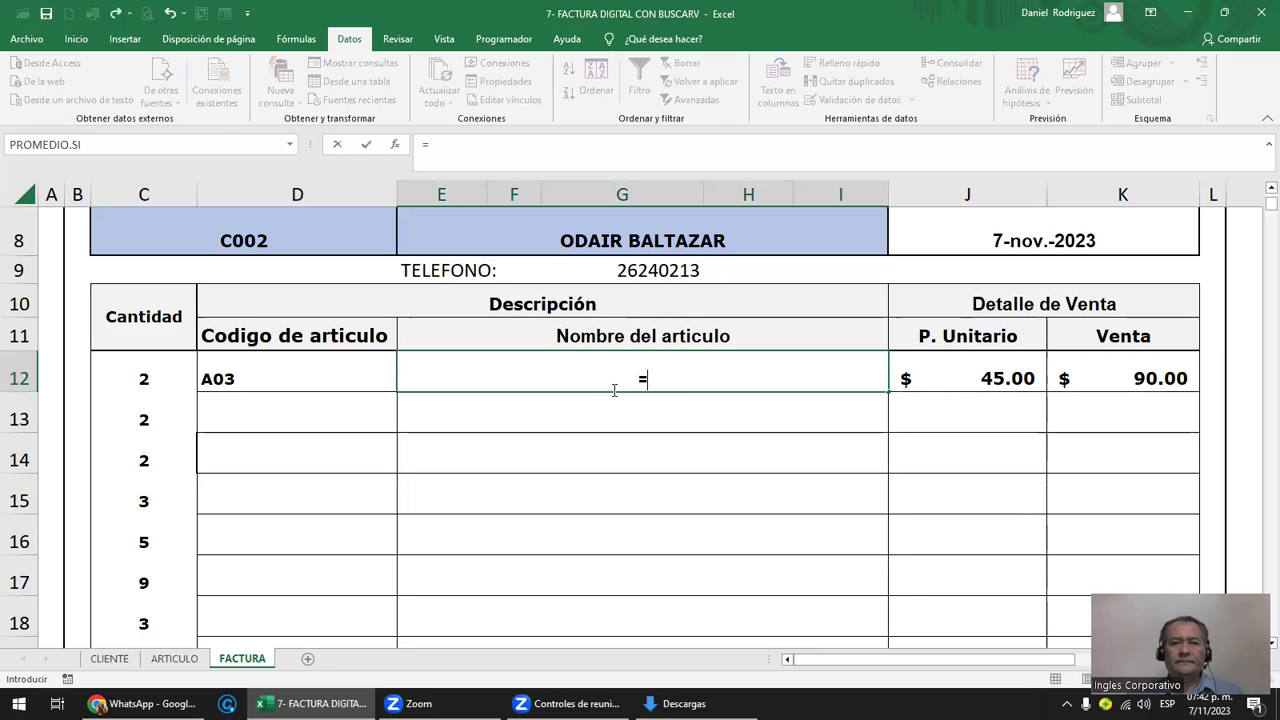
pyautogui.write('BUSC')
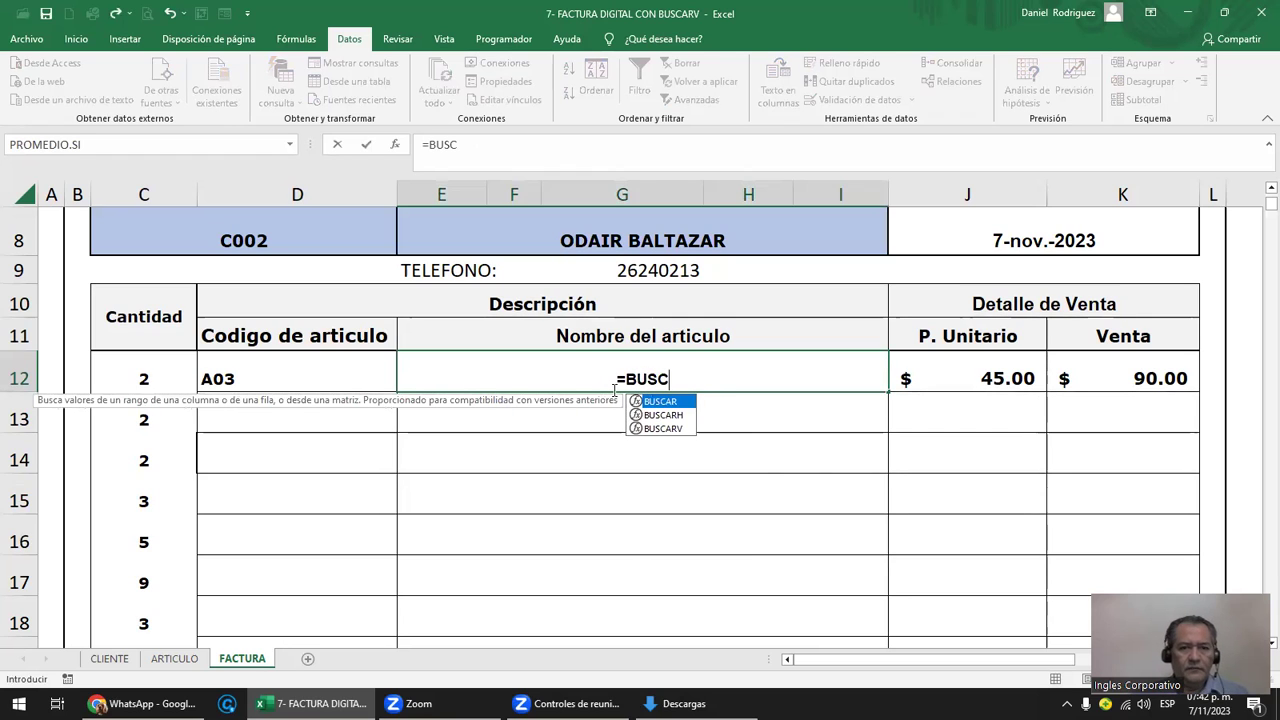
pyautogui.press('Down')
pyautogui.press('Down')
pyautogui.press('Tab')
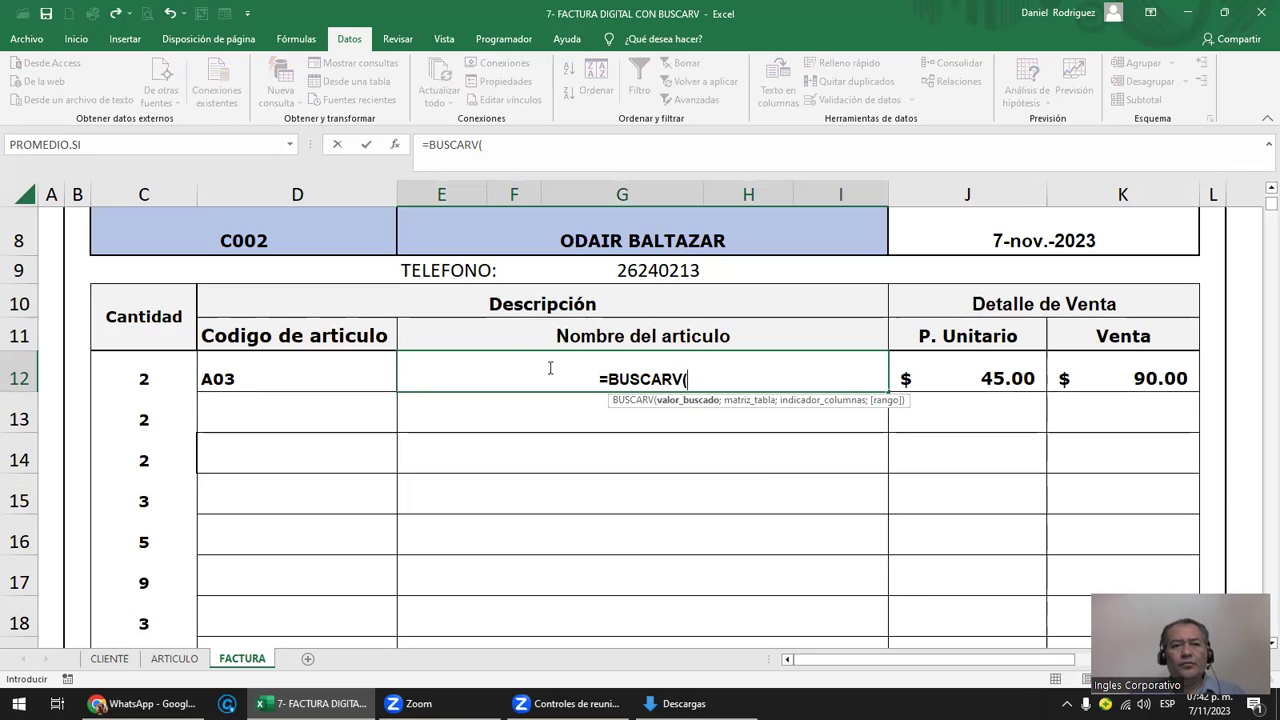
pyautogui.click(248, 381)
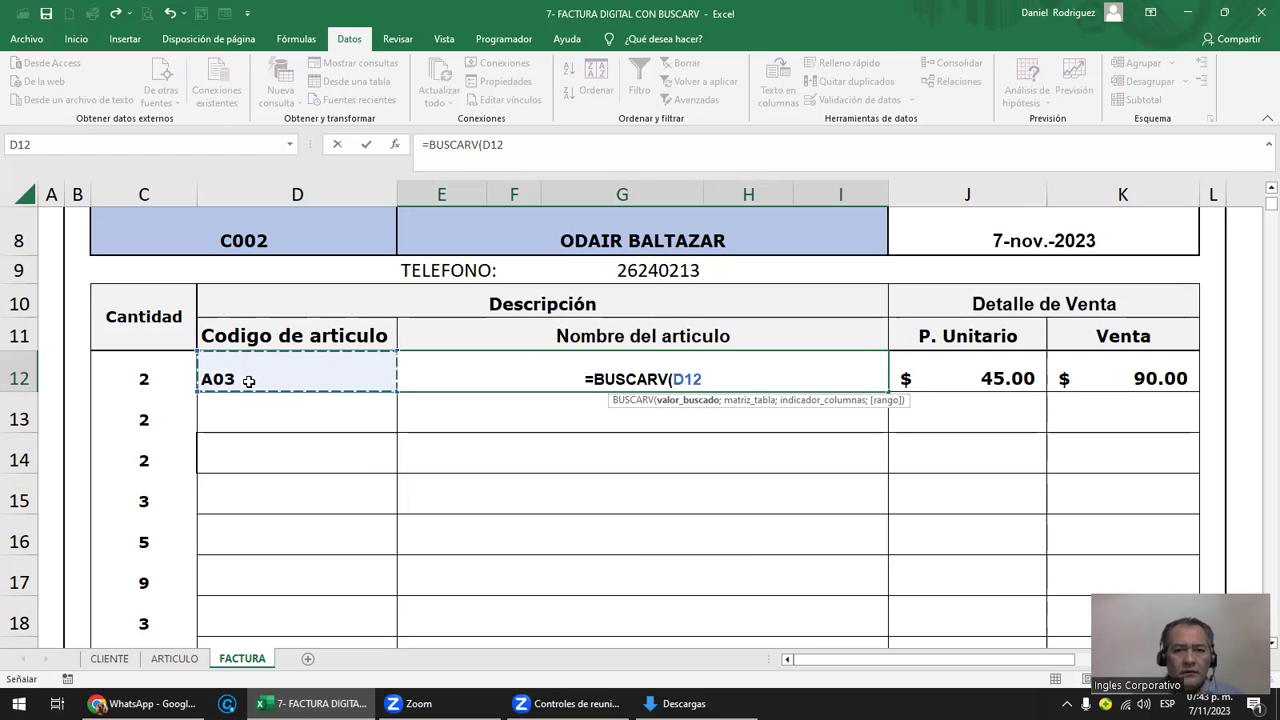
pyautogui.write(';')
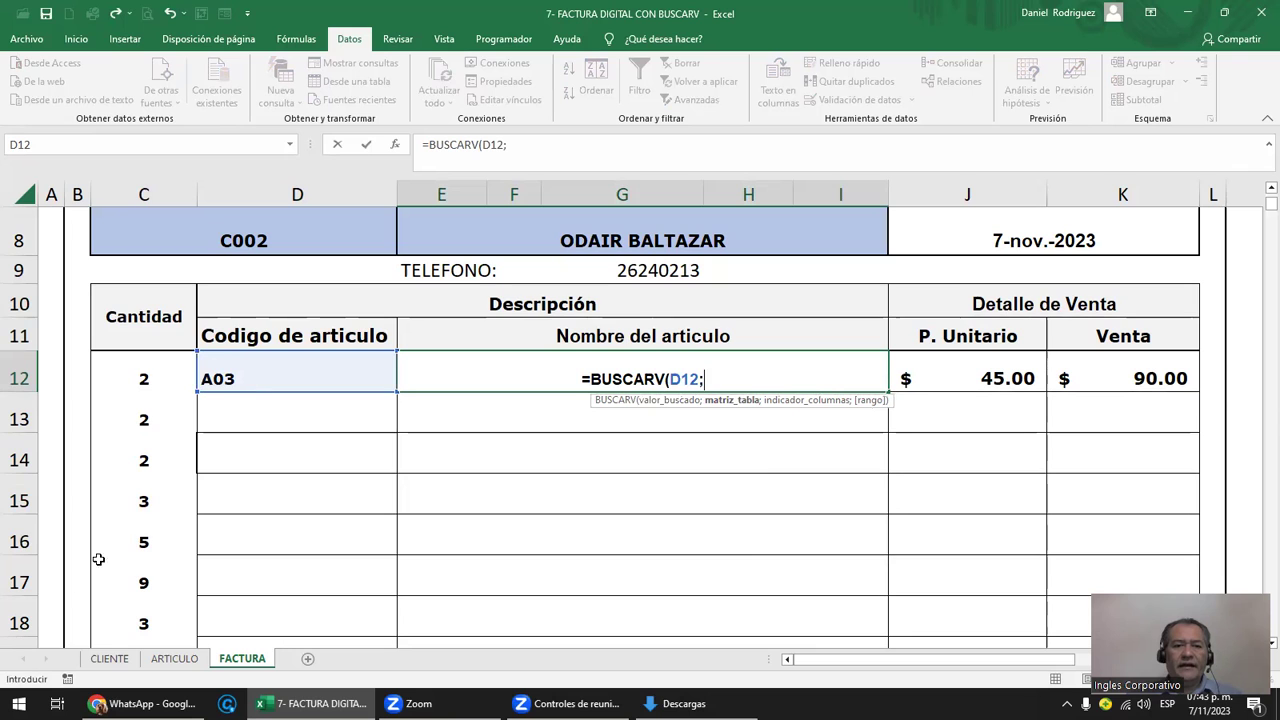
# - Complete E12 as =BUSCARV(D12;ARTICULO!A2:E10;2;FALSO) so it shows Cable VGA
pyautogui.click(176, 660)
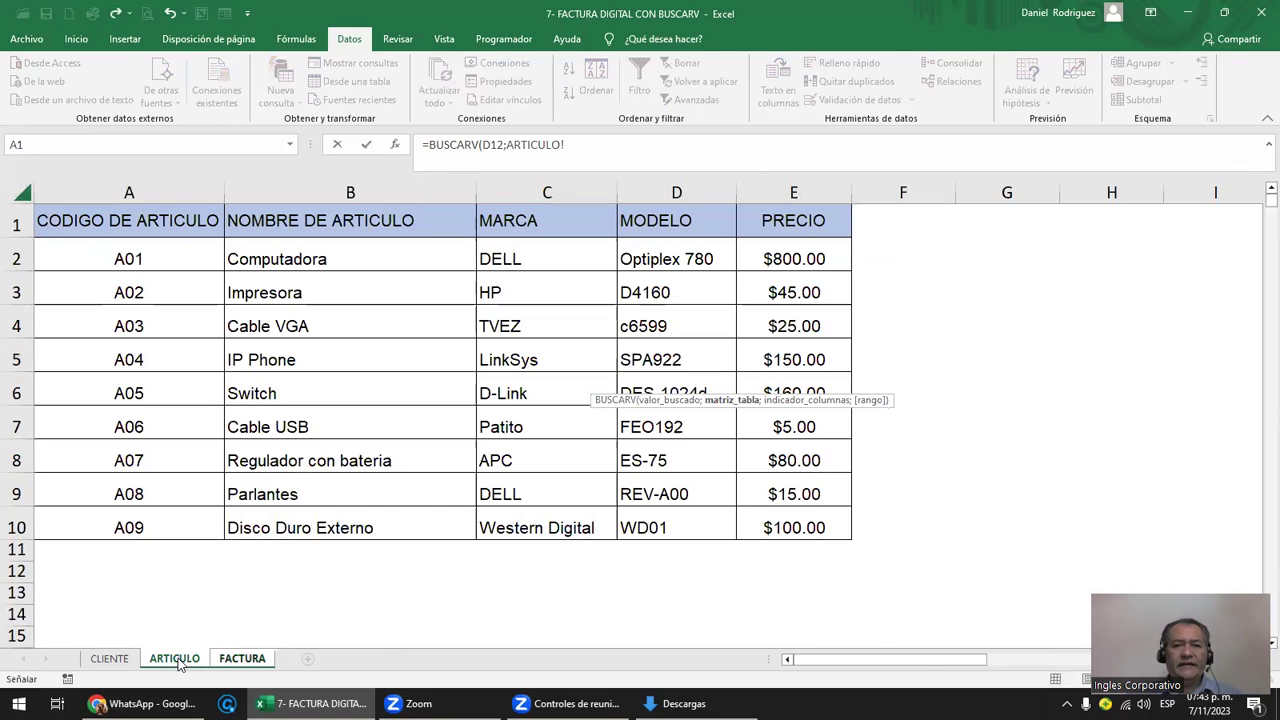
pyautogui.moveTo(103, 253); pyautogui.dragTo(783, 527)
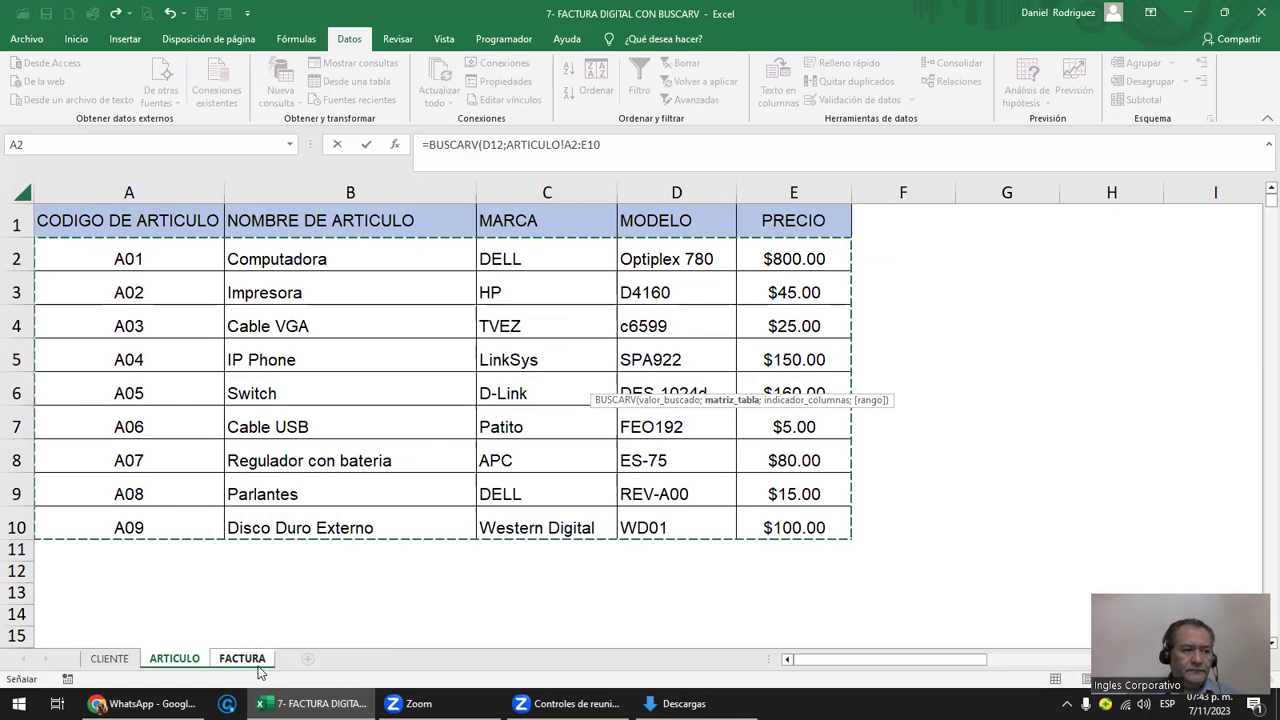
pyautogui.click(615, 146)
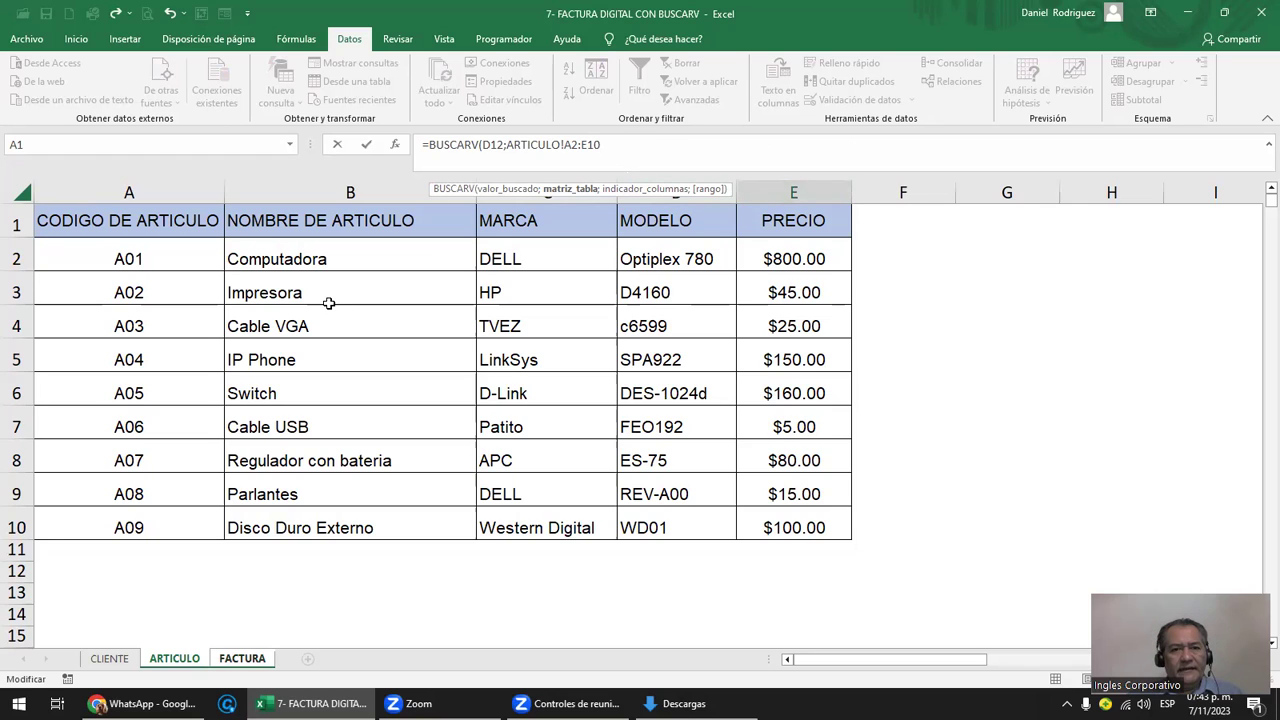
pyautogui.write(';2')
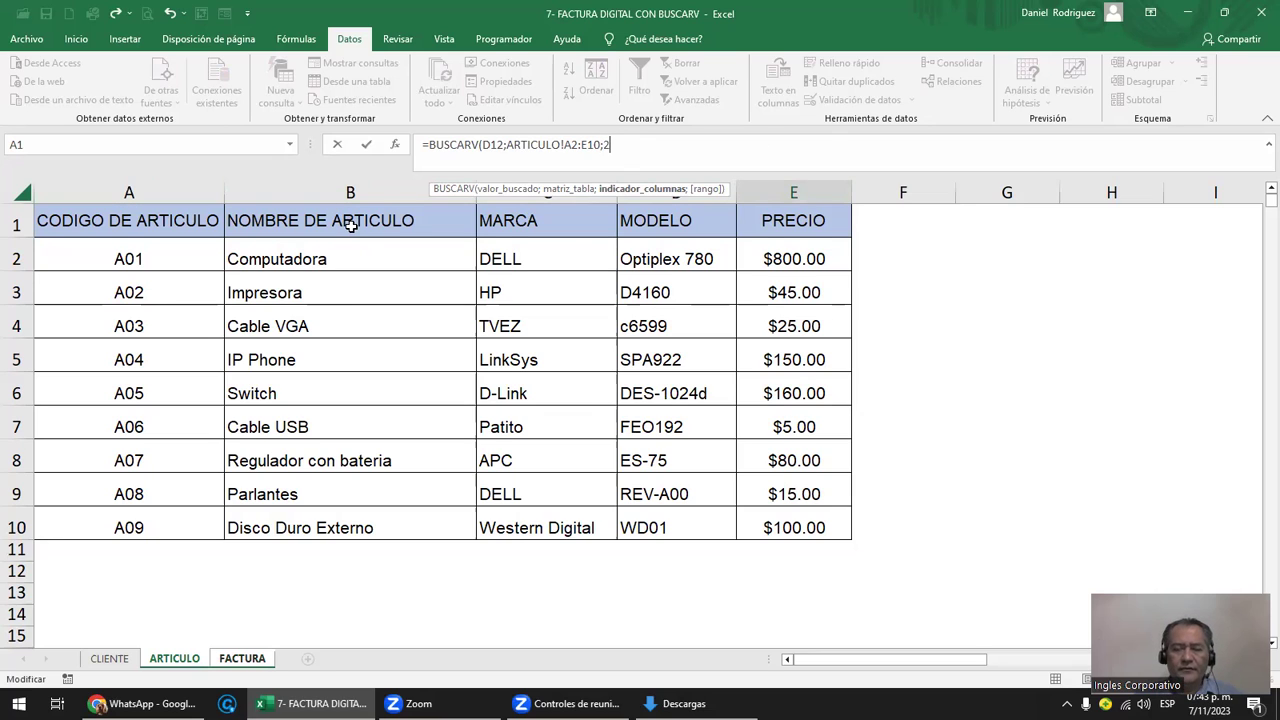
pyautogui.write(';')
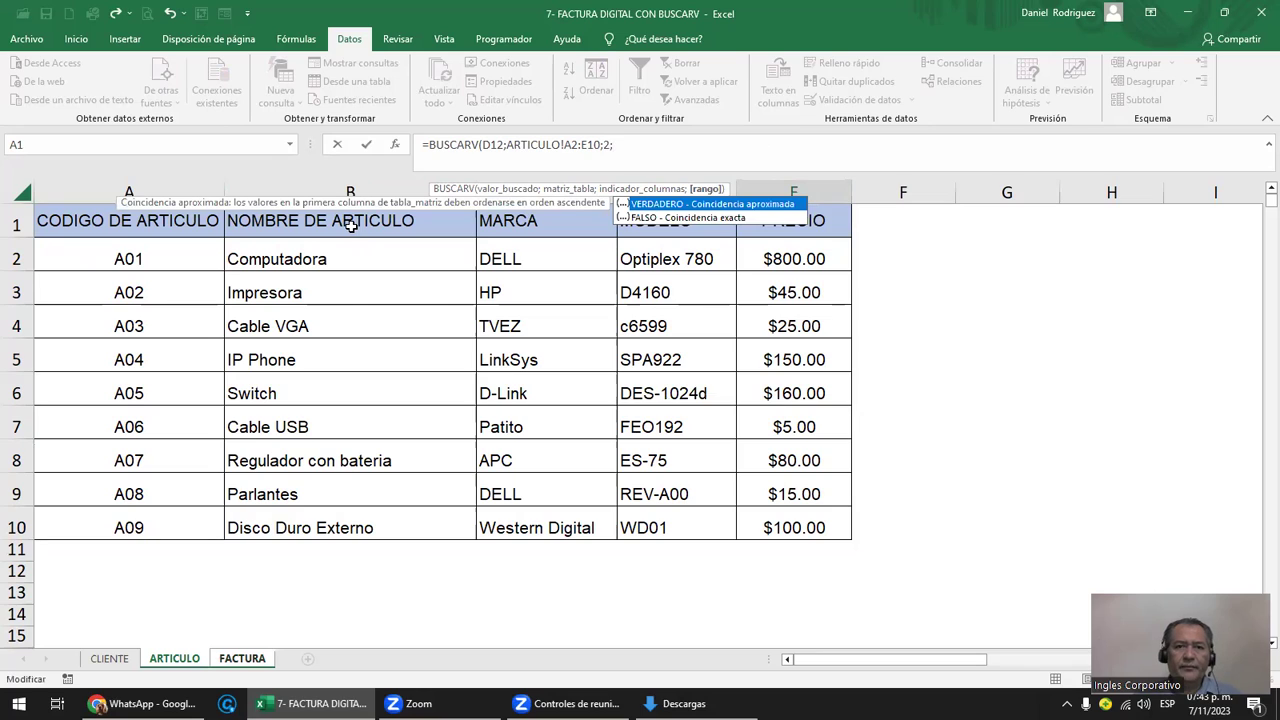
pyautogui.press('Down')
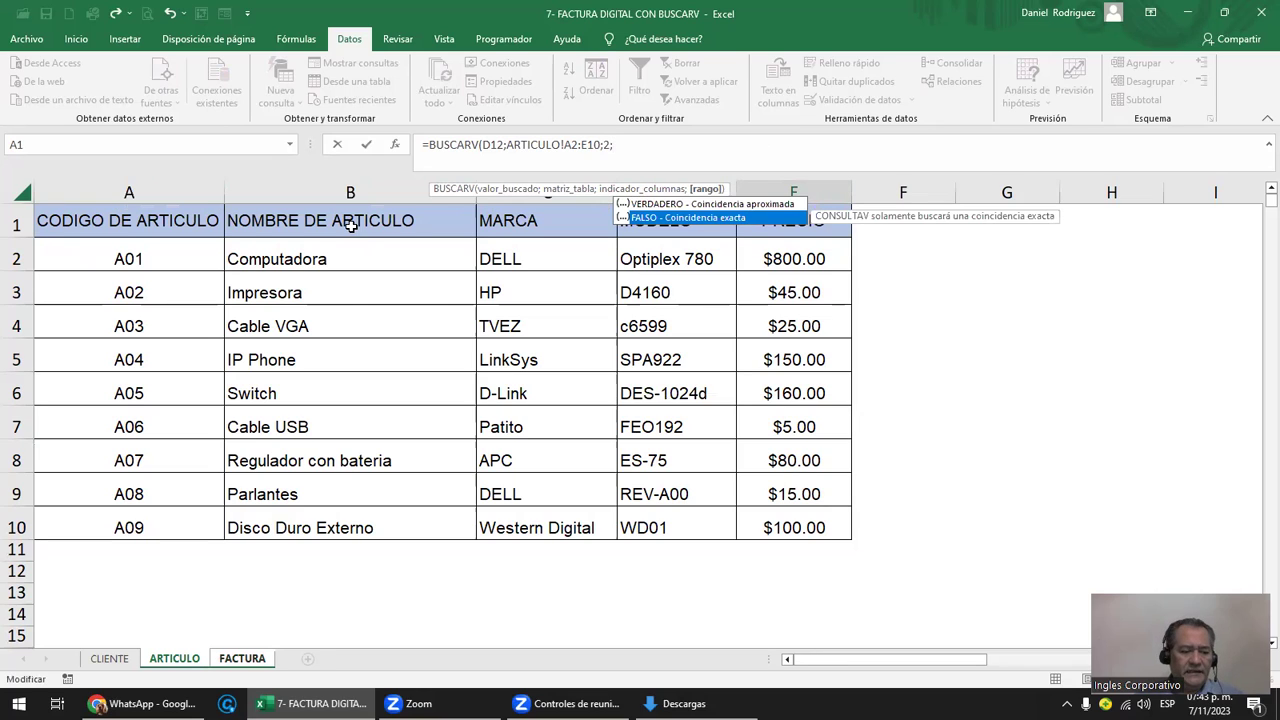
pyautogui.press('Tab')
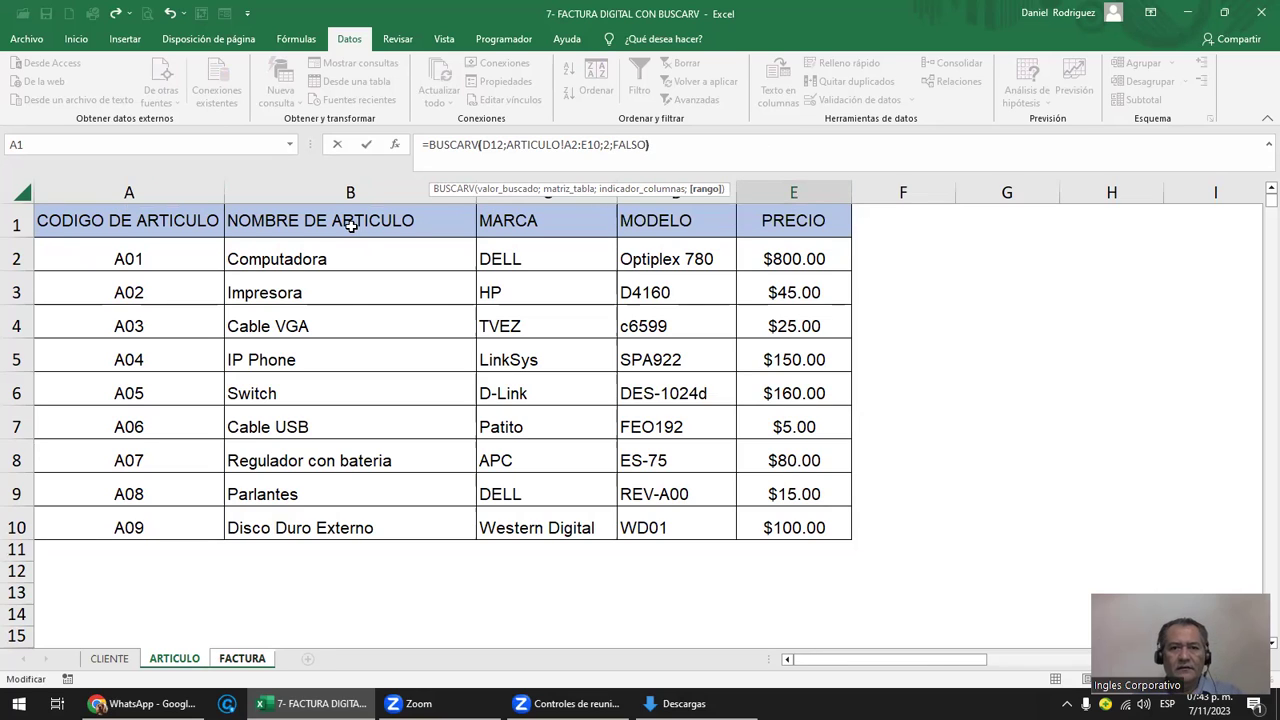
pyautogui.press('Return')
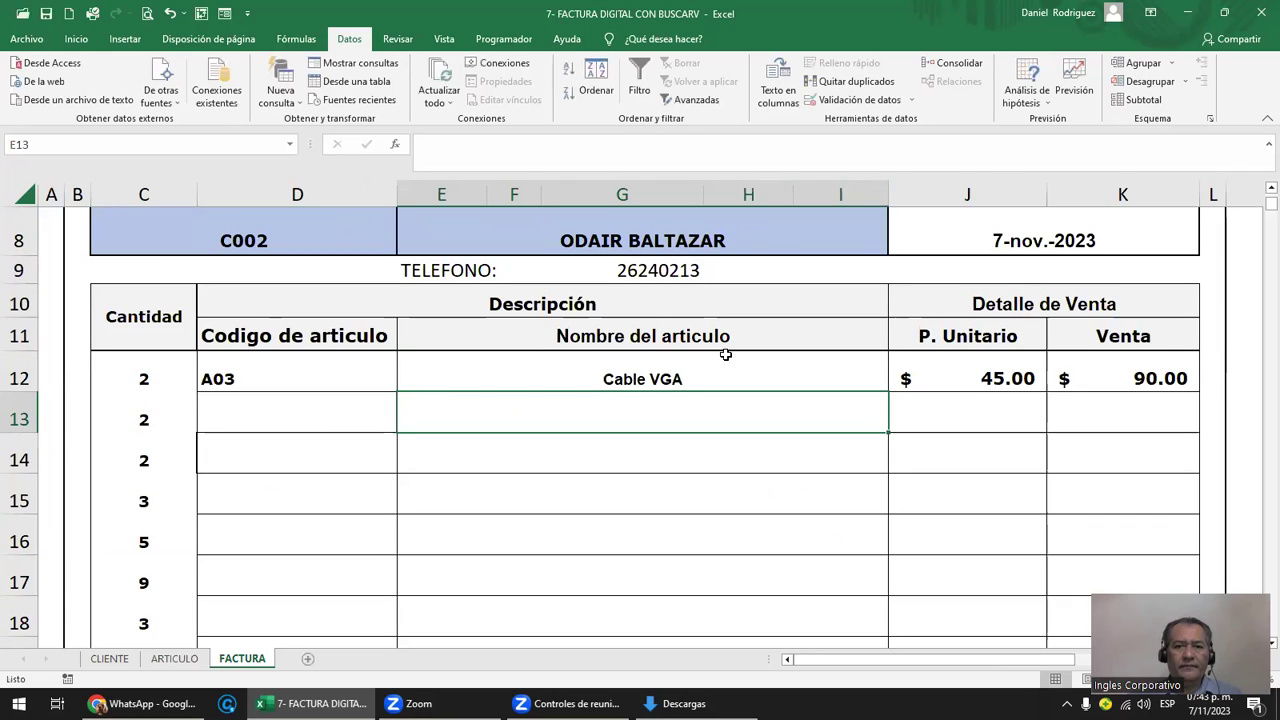
# - Swap ARTICULO!A2:E10 in E12's formula for the ARTICULO named range
pyautogui.doubleClick(655, 372)
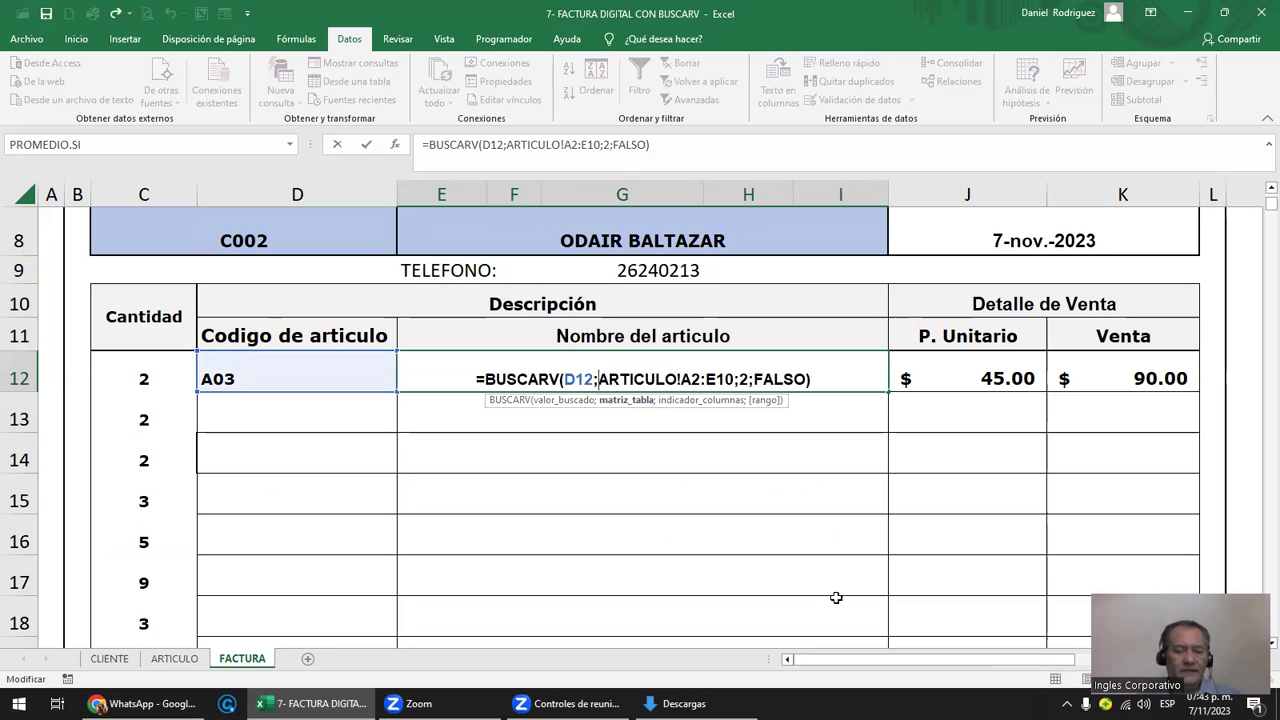
pyautogui.hotkey('shift', 'Right')
pyautogui.hotkey('shift', 'Right')
pyautogui.hotkey('shift', 'Right')
pyautogui.hotkey('shift', 'Right')
pyautogui.hotkey('shift', 'Right')
pyautogui.hotkey('shift', 'Right')
pyautogui.hotkey('shift', 'Right')
pyautogui.hotkey('shift', 'Right')
pyautogui.hotkey('shift', 'Right')
pyautogui.hotkey('shift', 'Right')
pyautogui.hotkey('shift', 'Right')
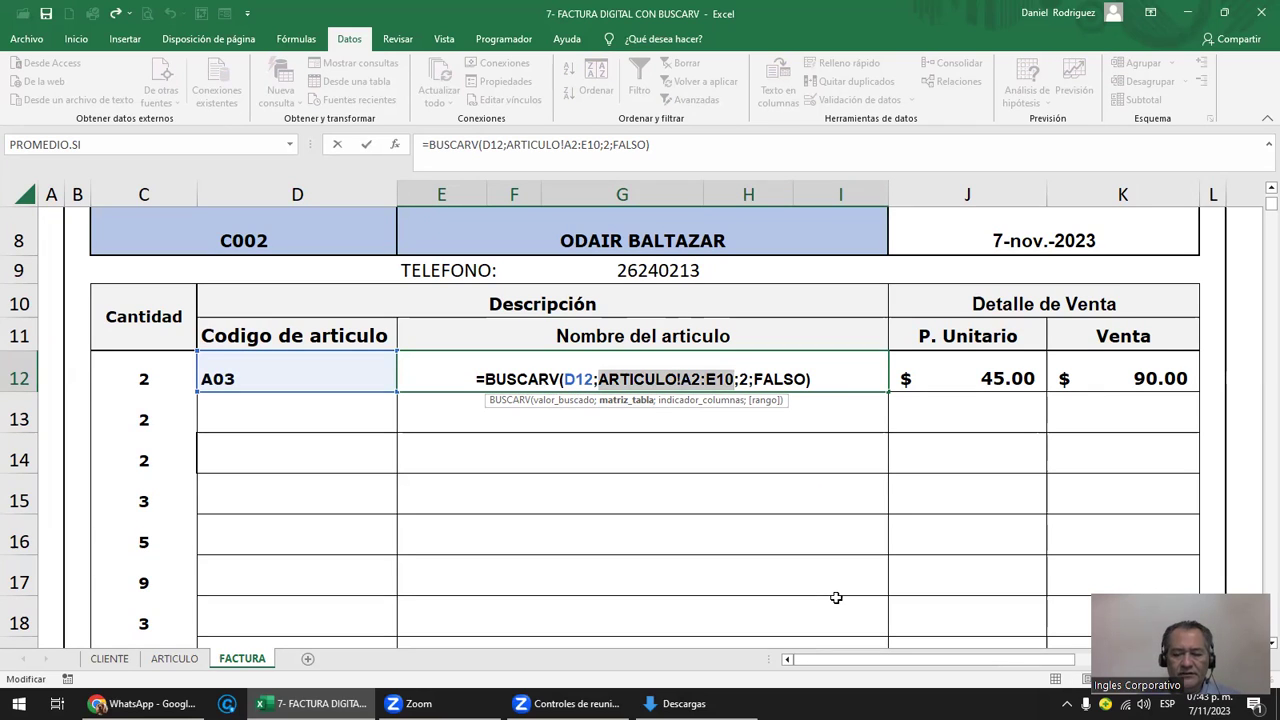
pyautogui.press('Delete')
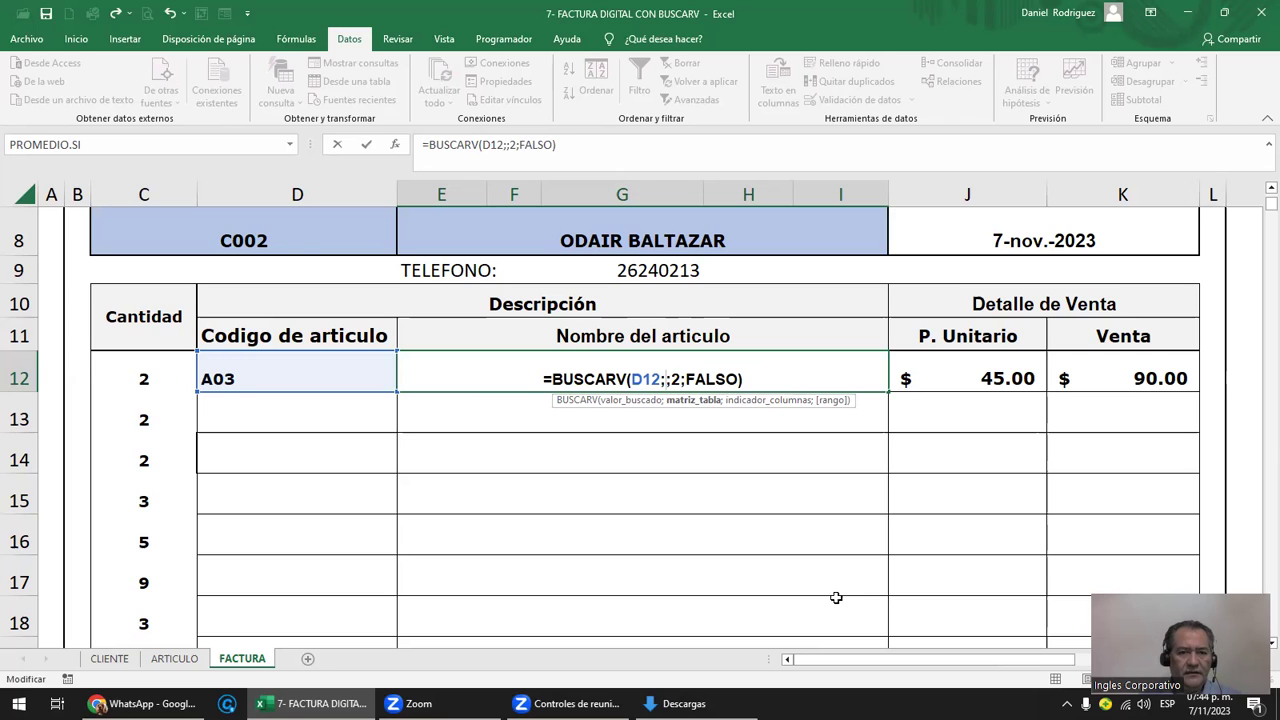
pyautogui.write('AR')
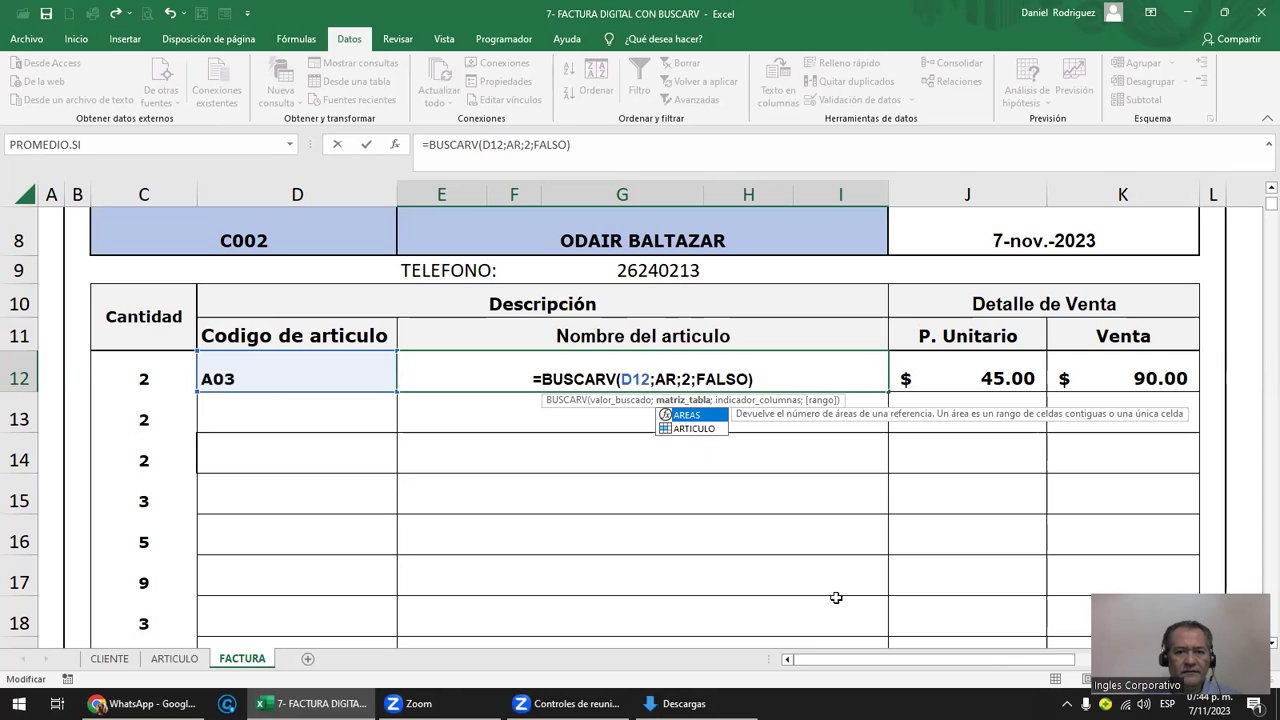
pyautogui.press('Down')
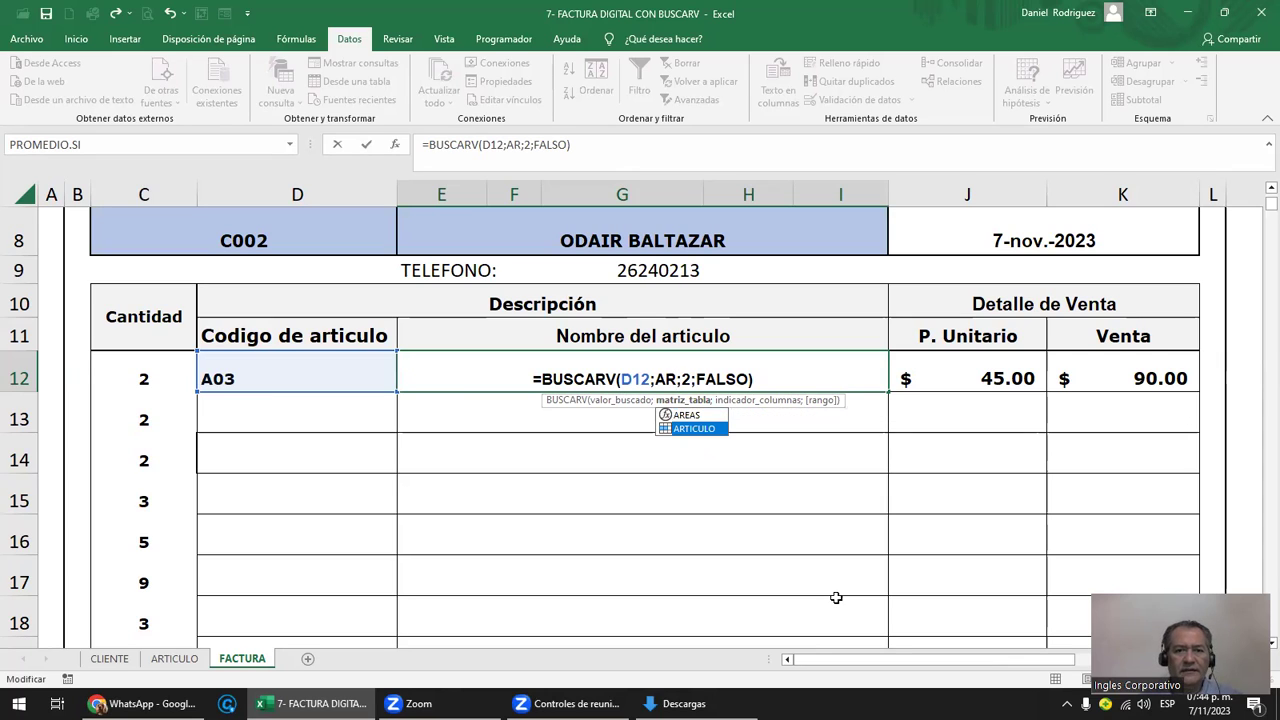
pyautogui.press('Tab')
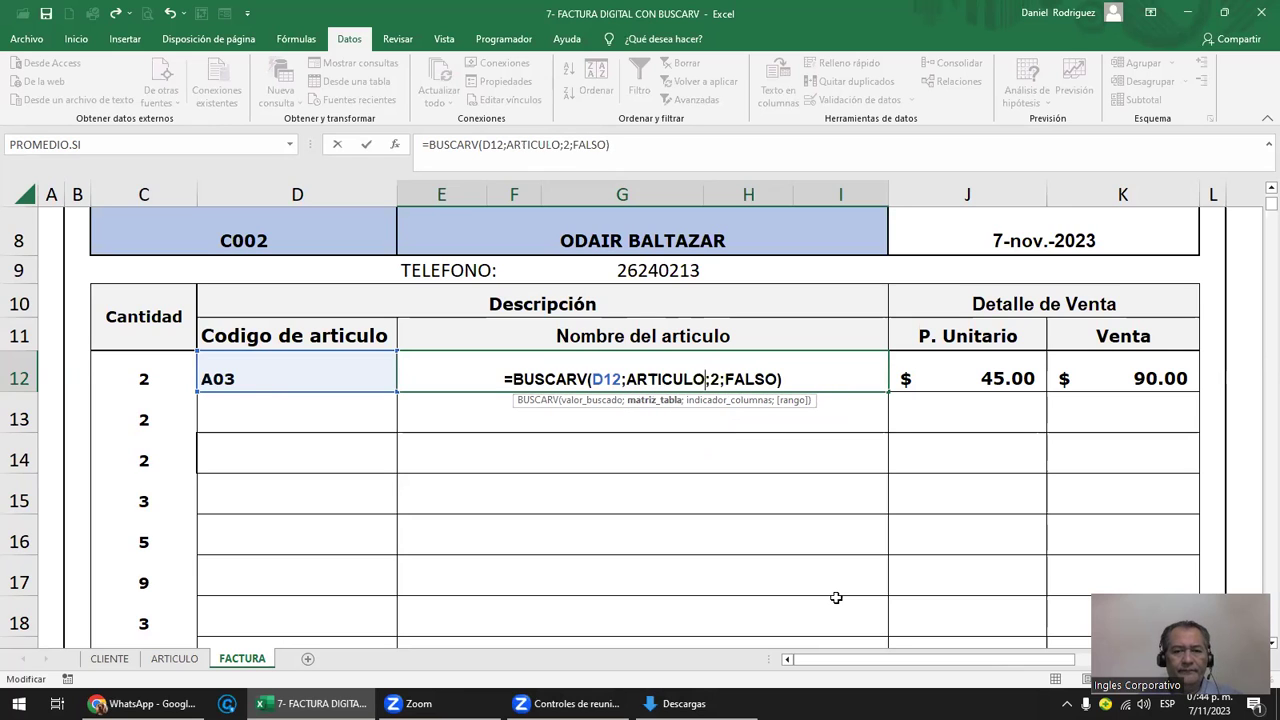
pyautogui.press('Return')
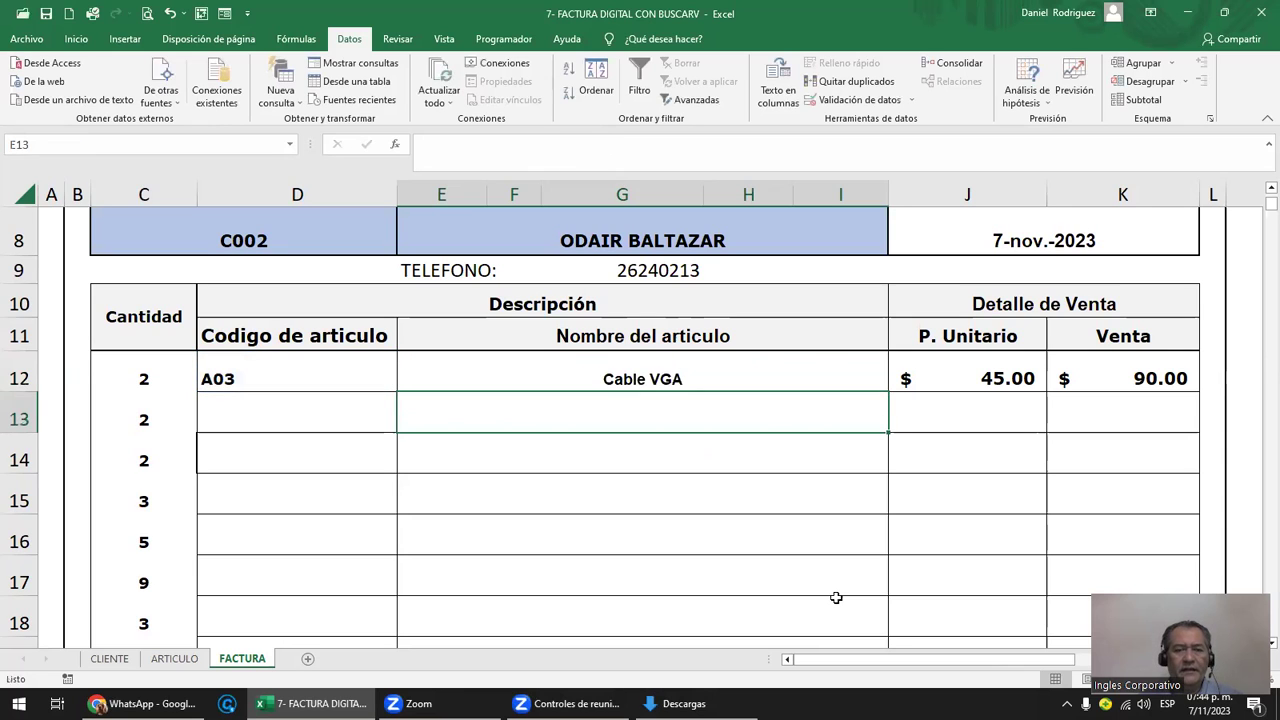
pyautogui.press('Up')
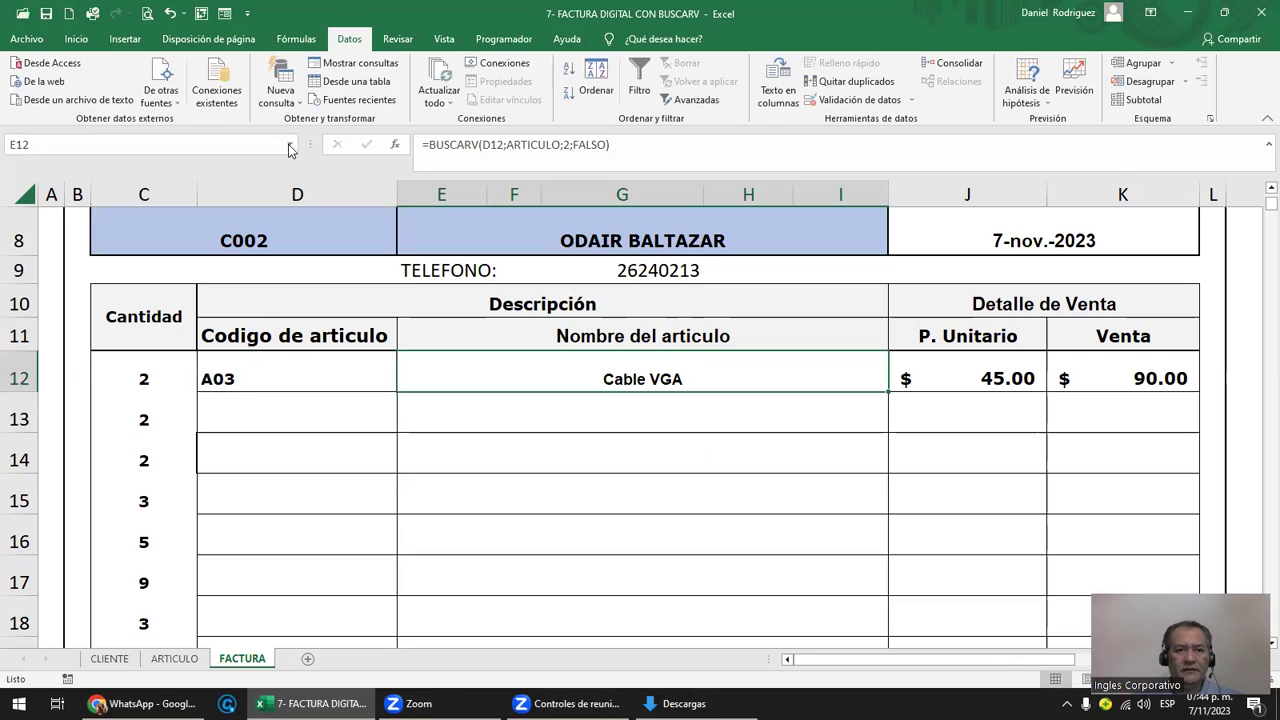
# - Check the workbook's named ranges and E12's ARTICULO lookup without changing anything
pyautogui.click(290, 148)
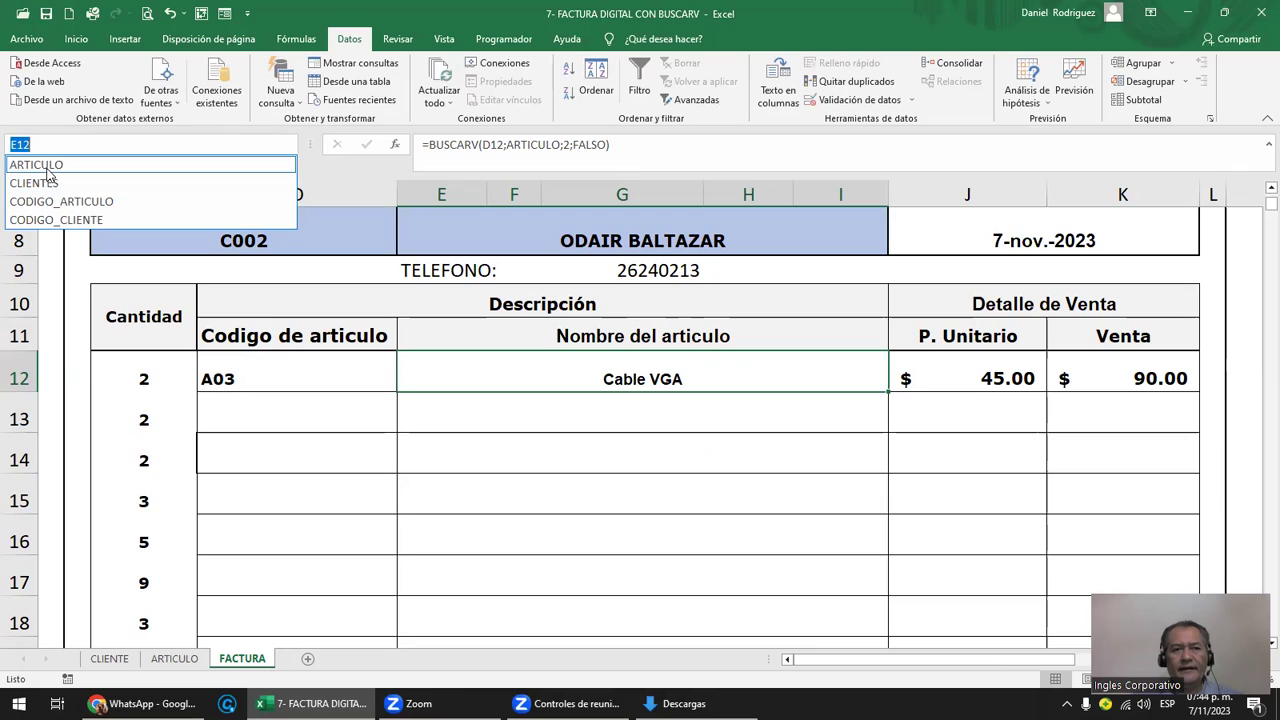
pyautogui.press('Escape')
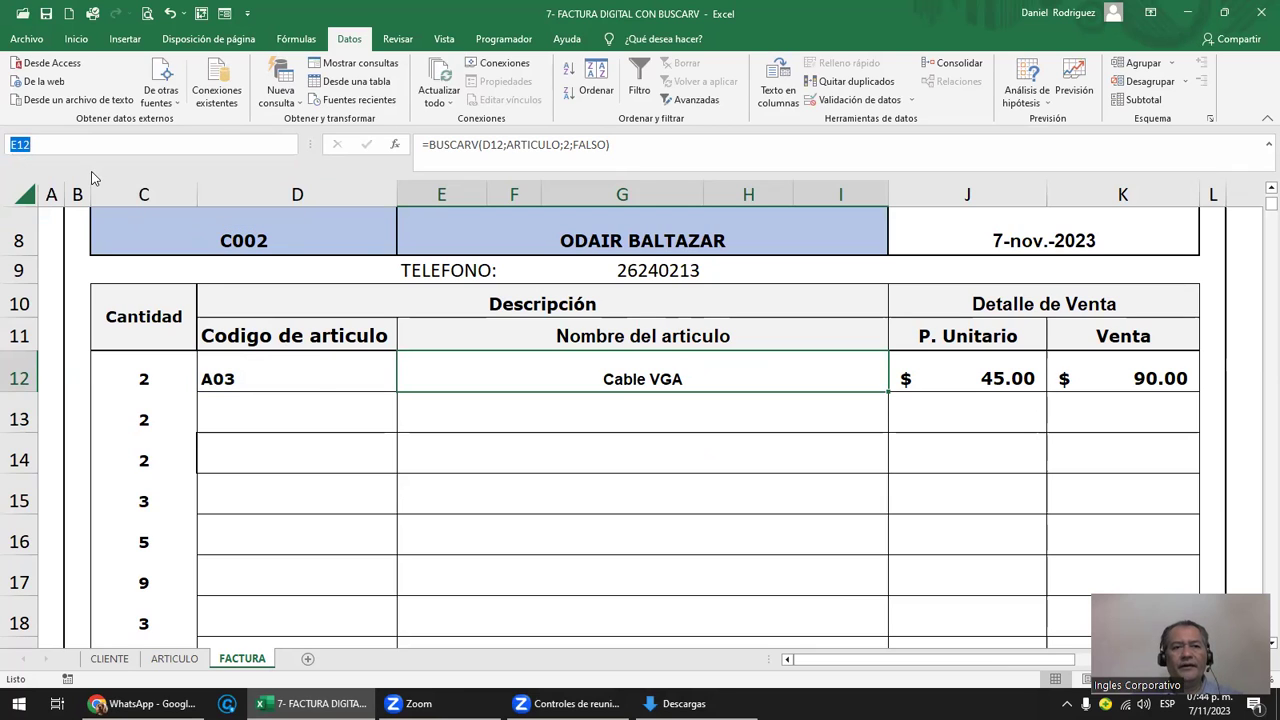
pyautogui.click(513, 357)
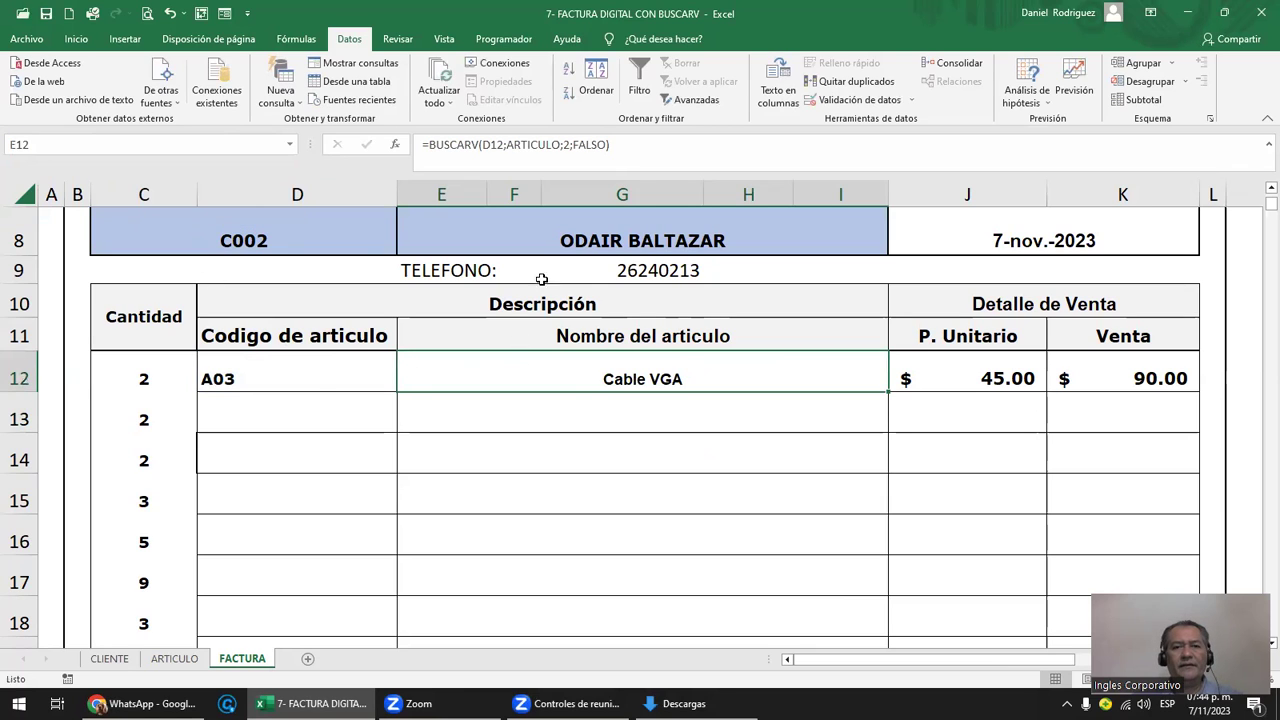
pyautogui.doubleClick(639, 374)
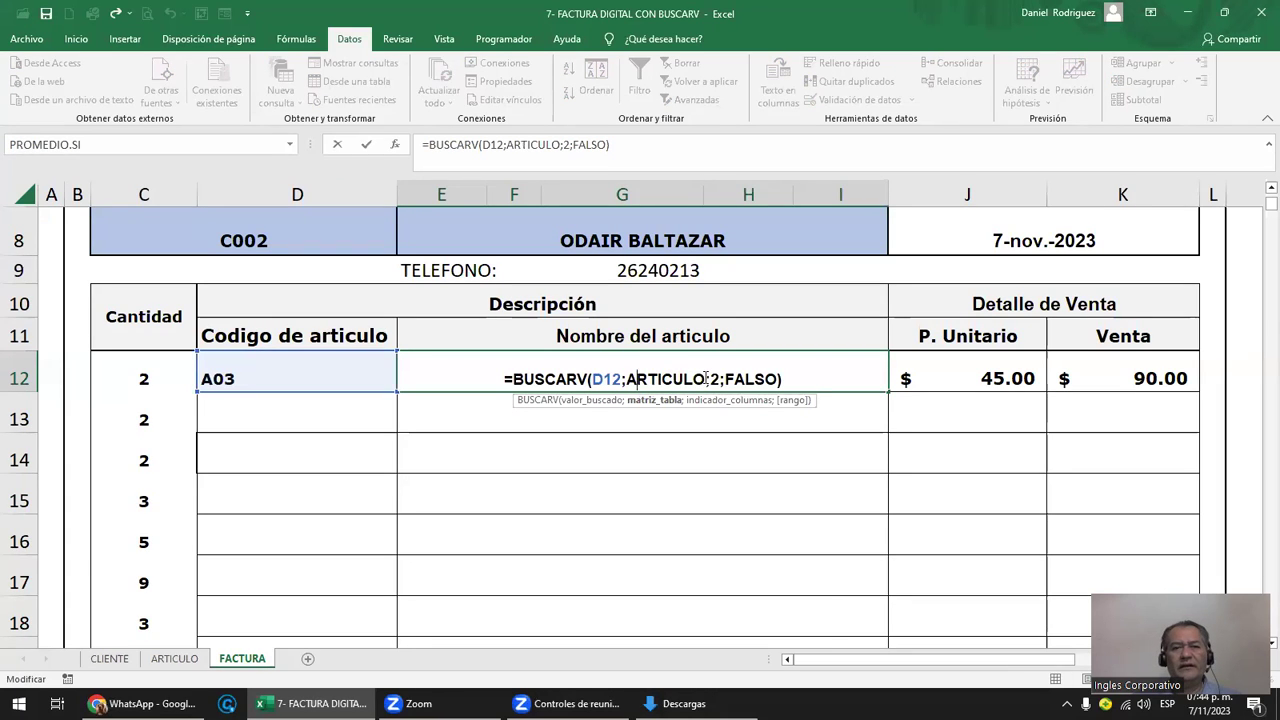
pyautogui.press('Escape')
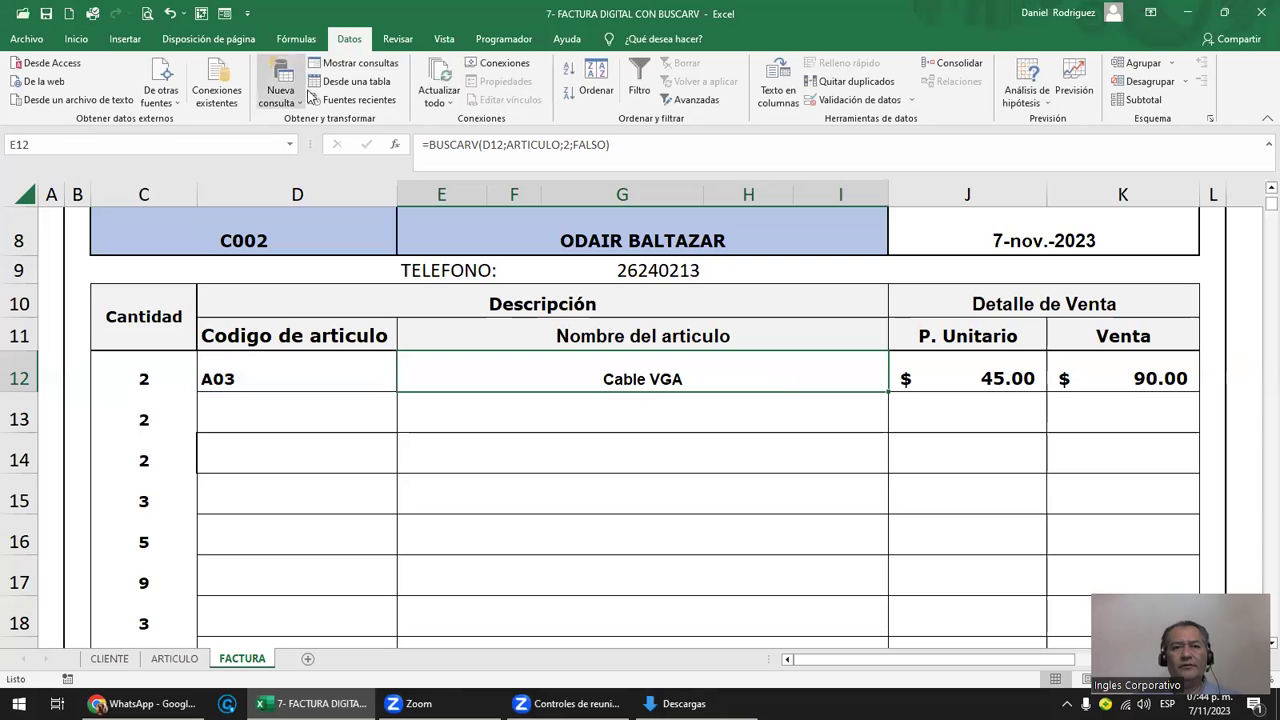
pyautogui.click(296, 38)
pyautogui.click(576, 92)
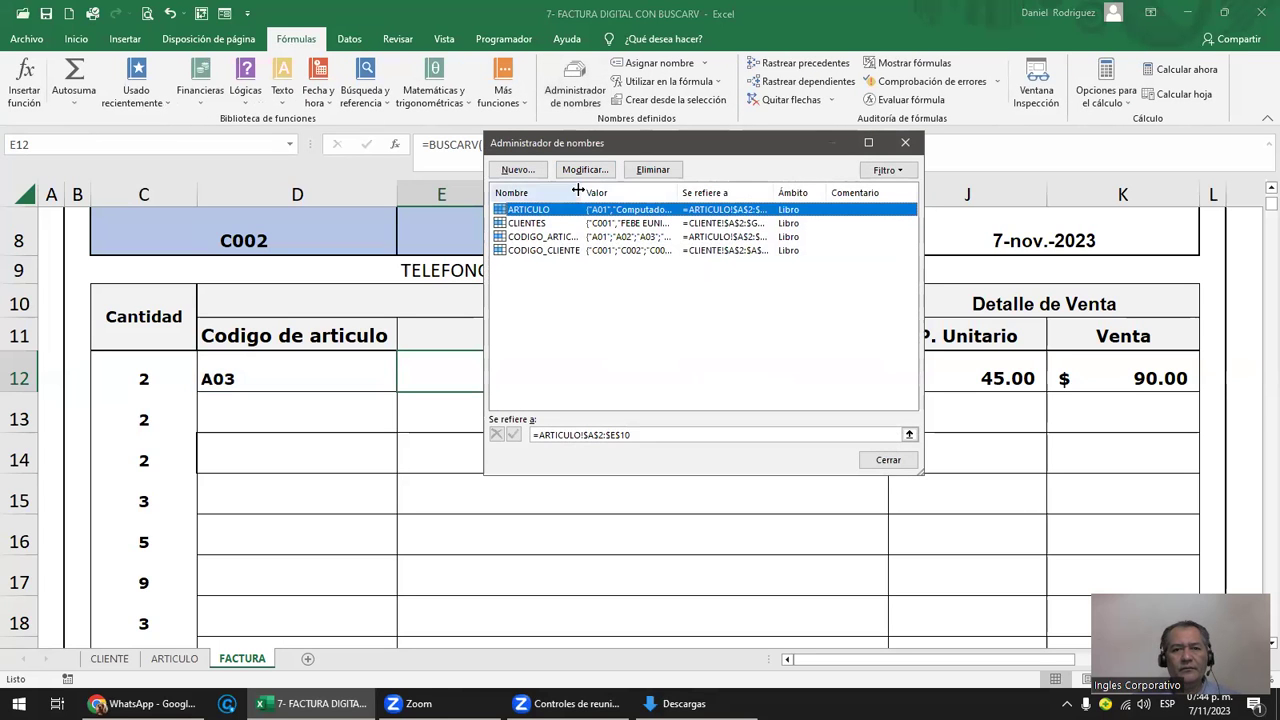
pyautogui.moveTo(578, 192); pyautogui.dragTo(680, 192)
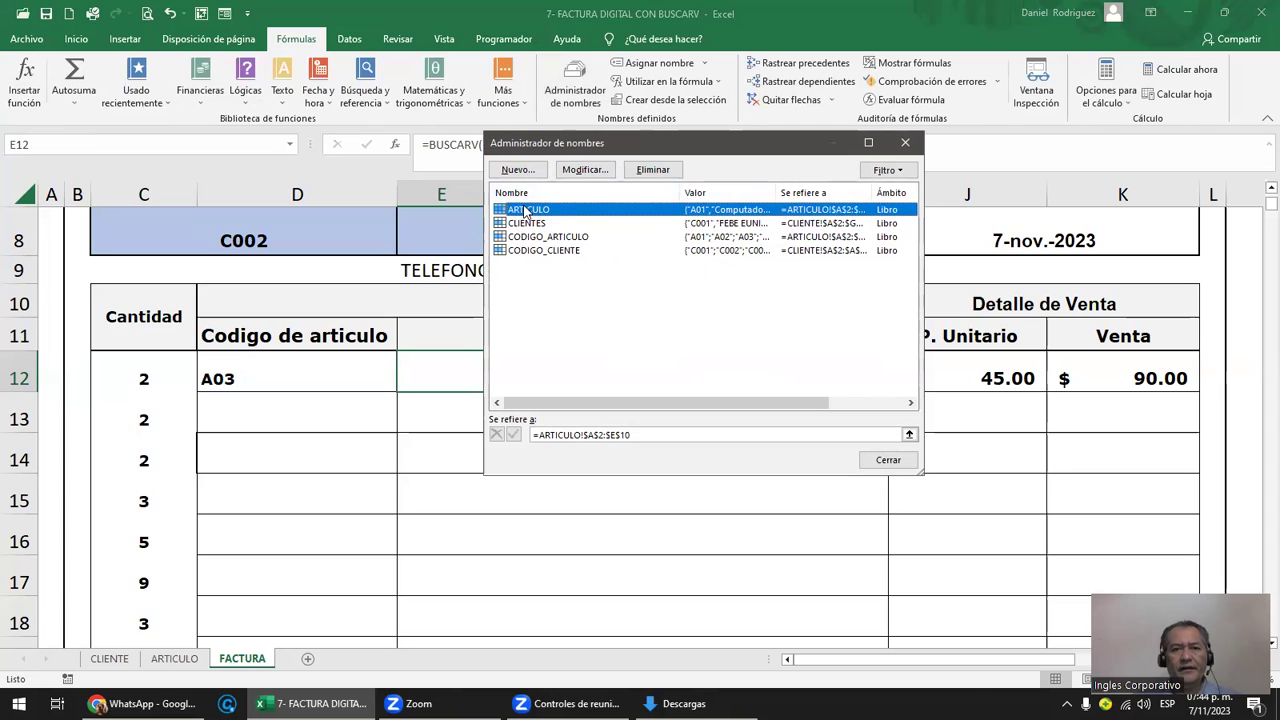
pyautogui.click(588, 172)
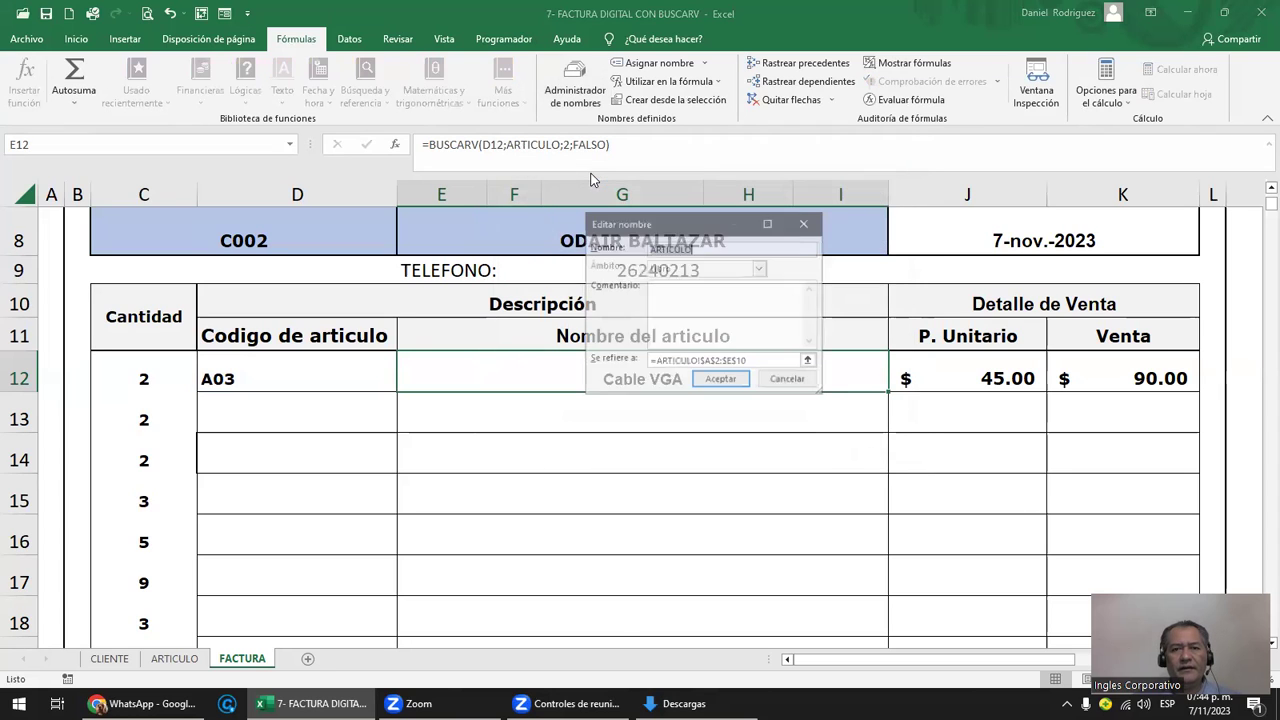
pyautogui.click(705, 250)
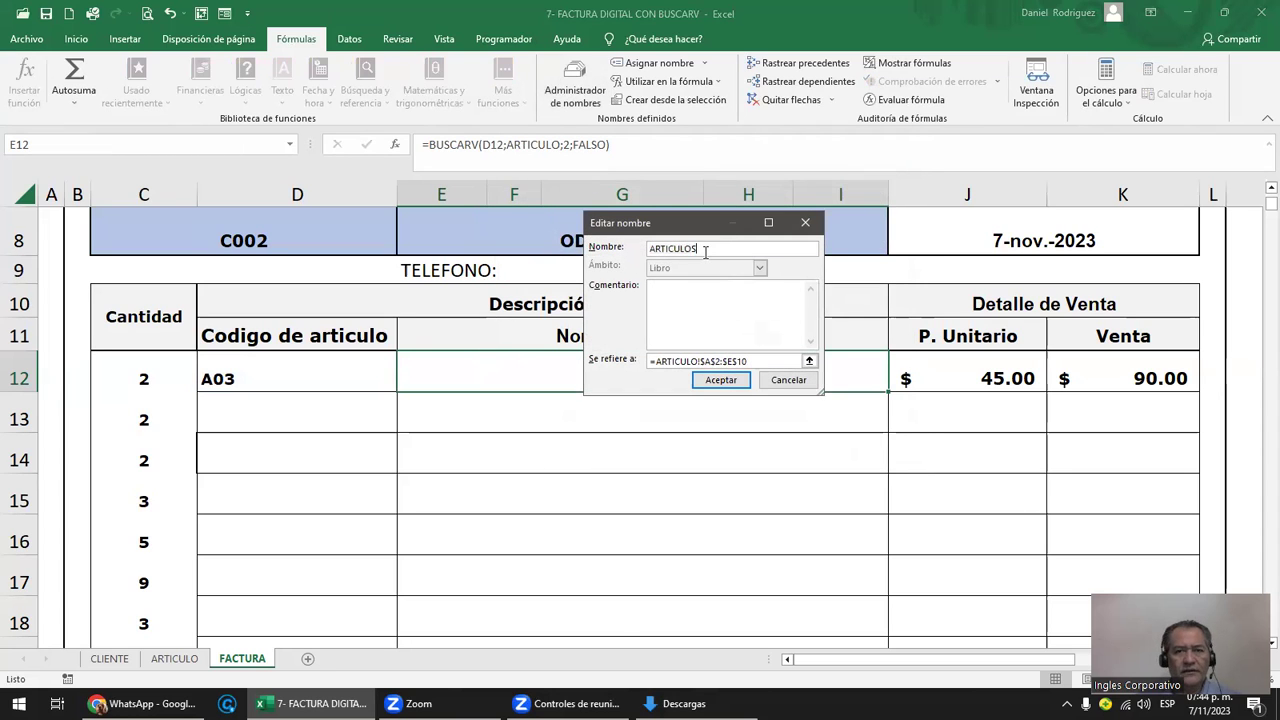
pyautogui.click(730, 379)
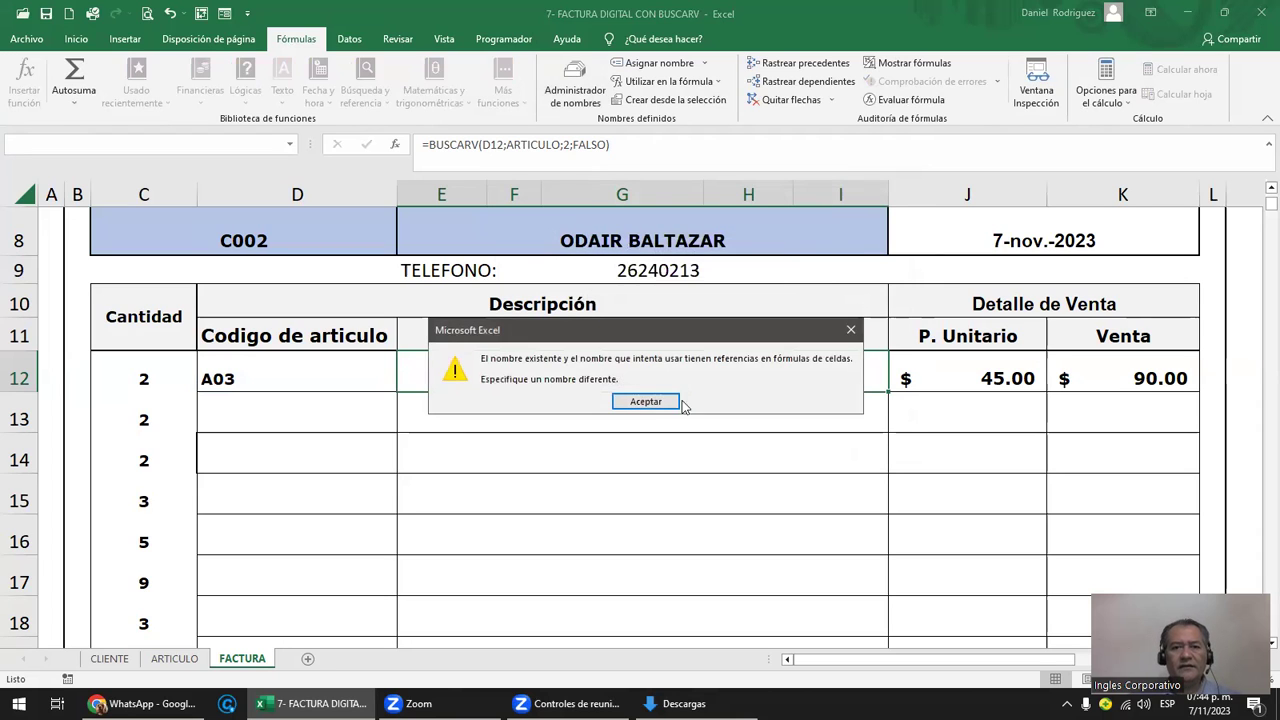
pyautogui.click(646, 401)
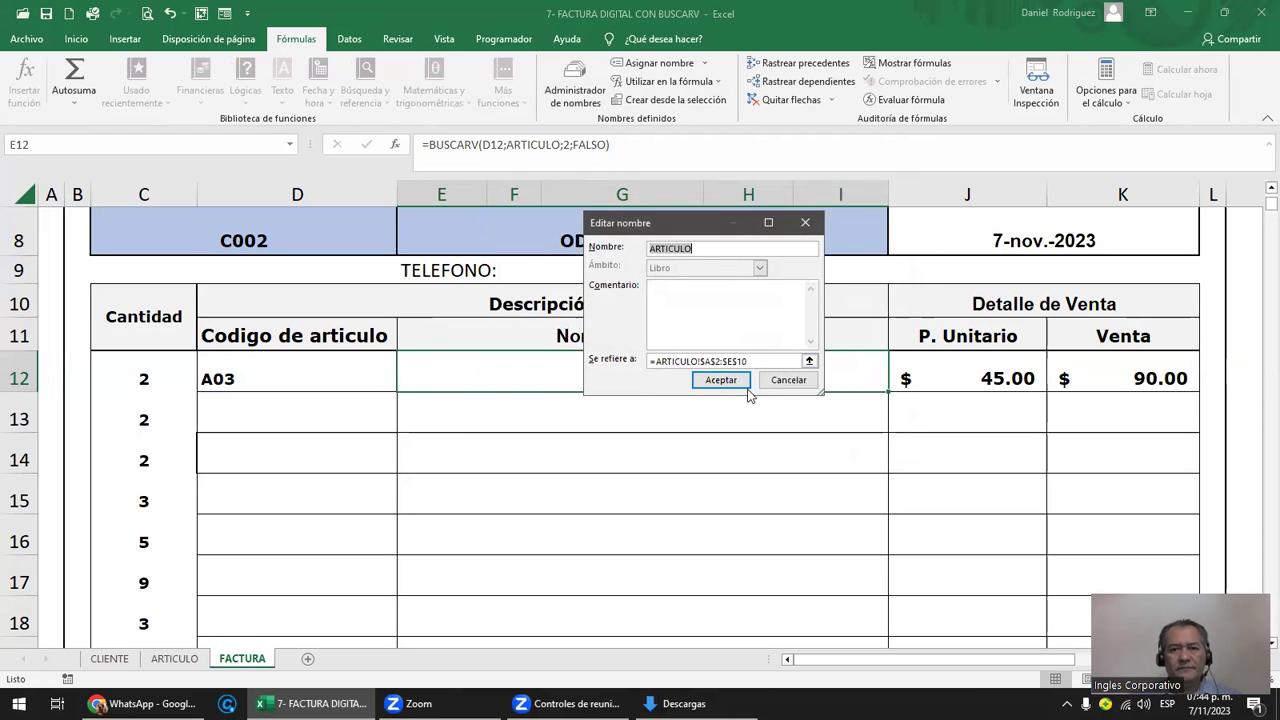
pyautogui.click(708, 248)
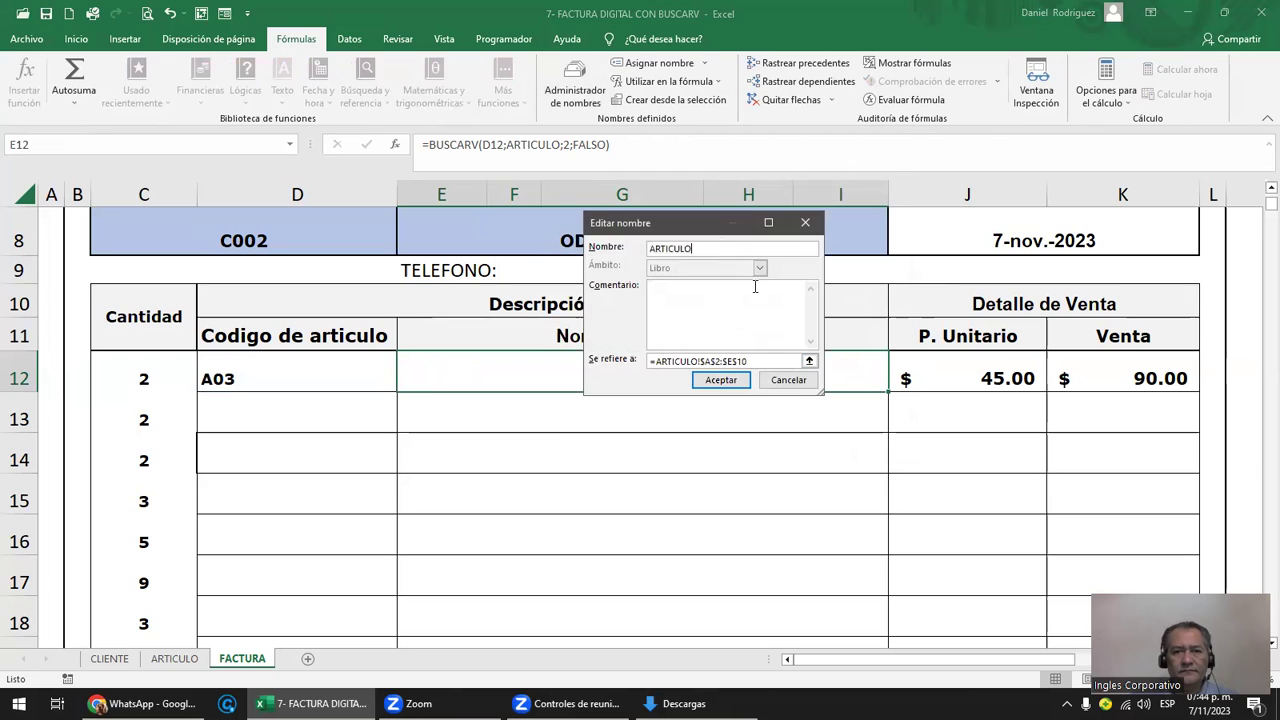
pyautogui.click(721, 384)
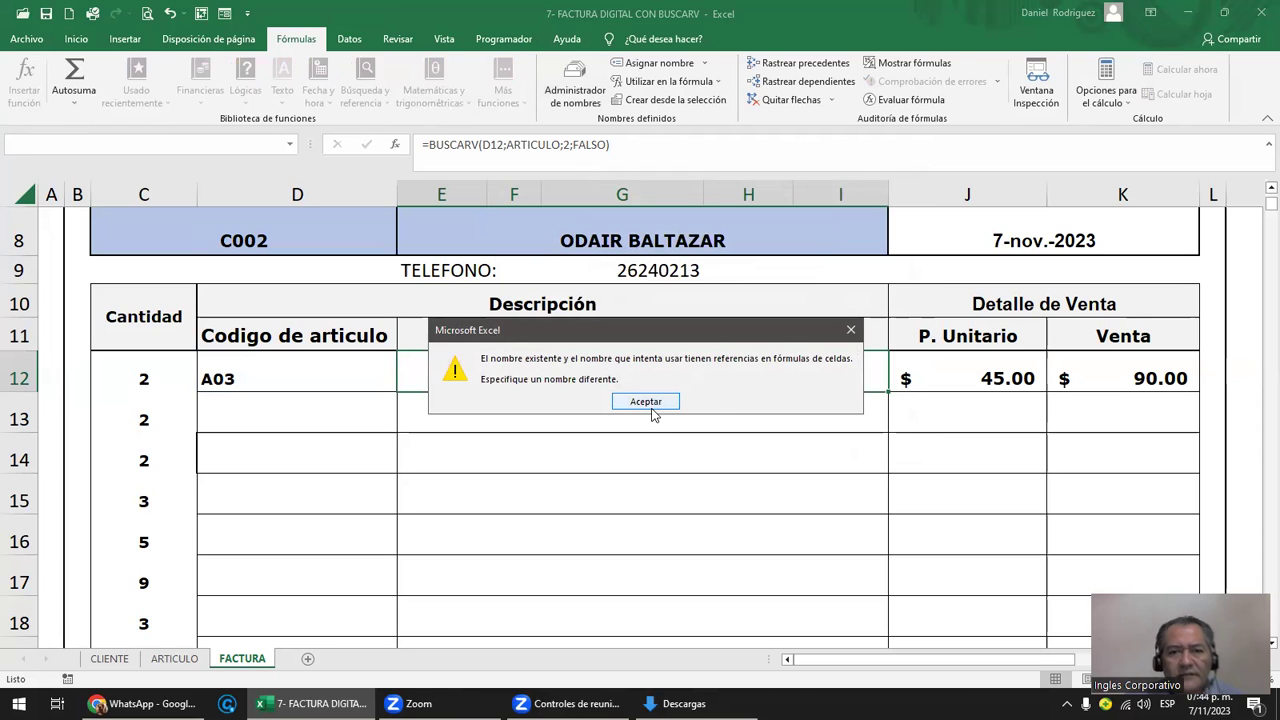
pyautogui.click(648, 409)
pyautogui.click(784, 381)
pyautogui.press('Escape')
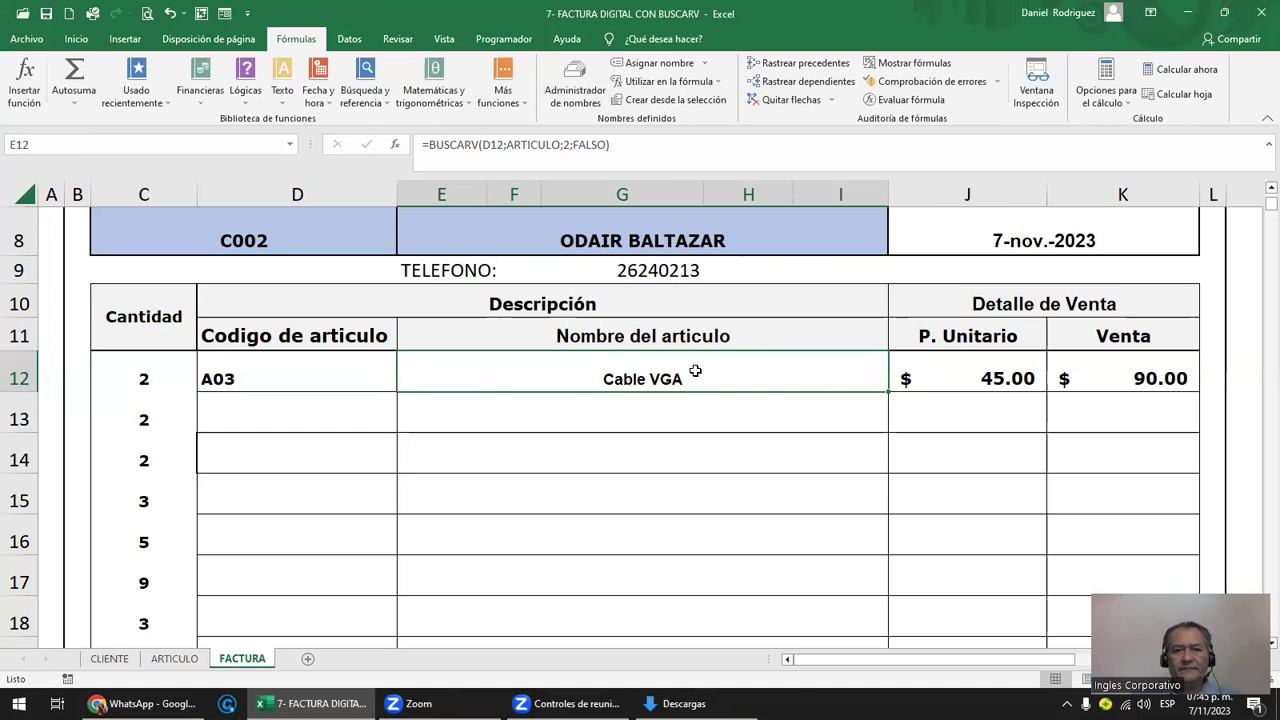
pyautogui.doubleClick(716, 392)
pyautogui.click(628, 379)
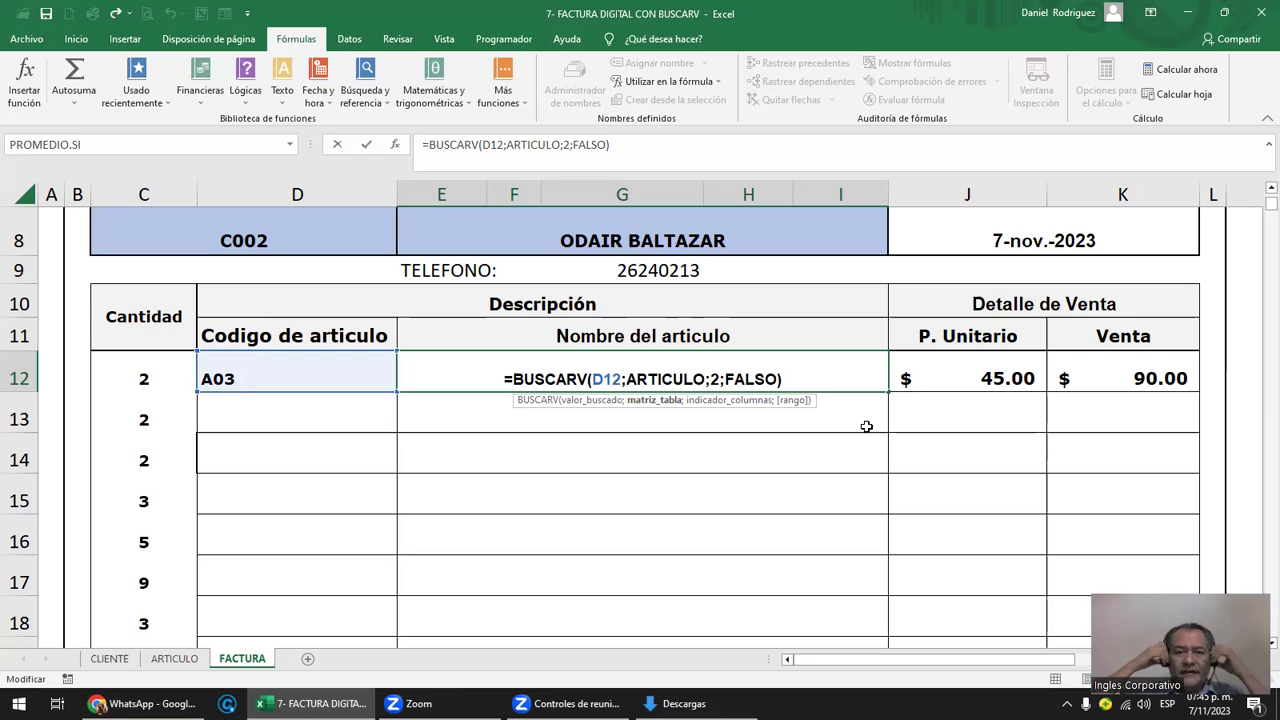
# - Review E12's BUSCARV formula, restoring it after clearing it, and leave it unchanged
pyautogui.hotkey('ctrl', 'Return')
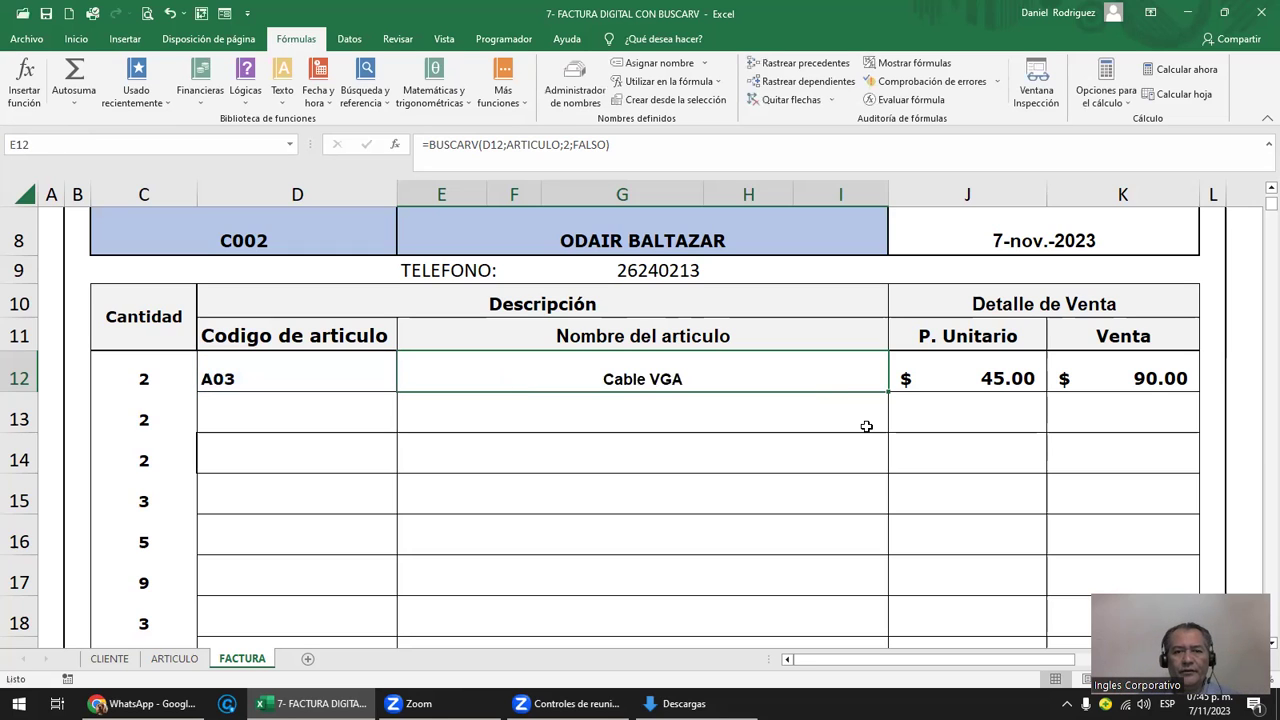
pyautogui.press('Delete')
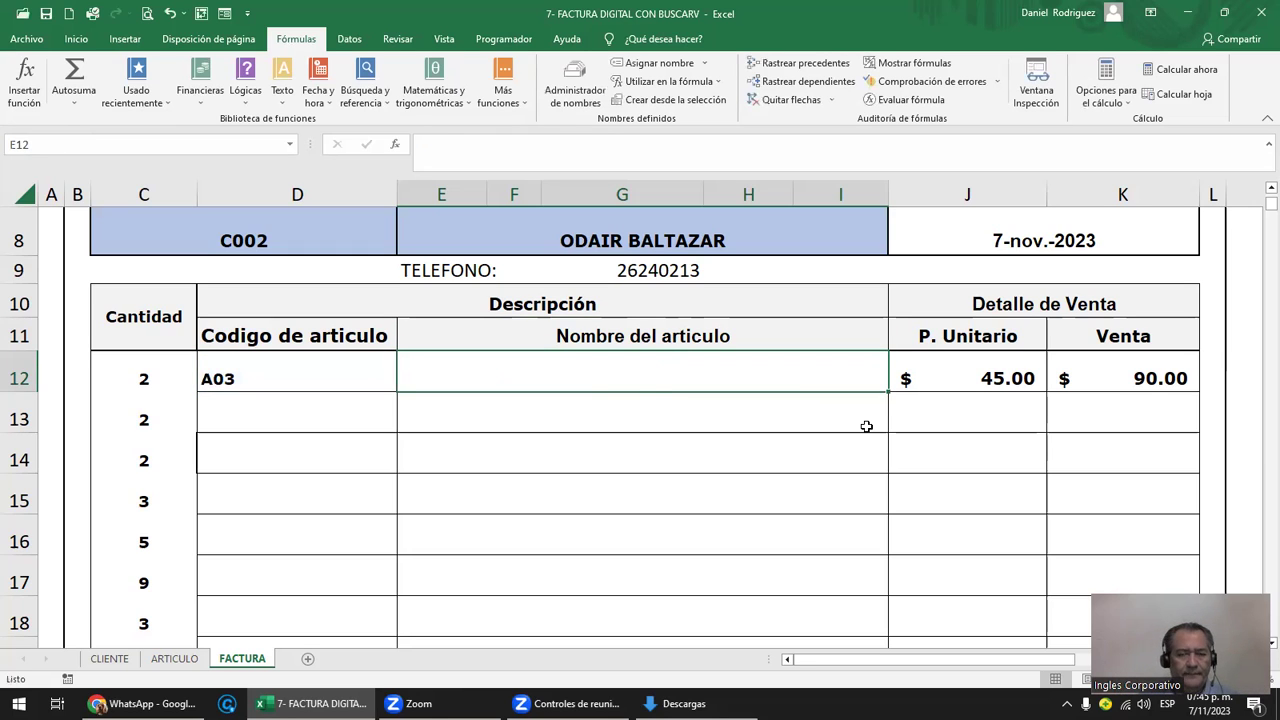
pyautogui.hotkey('ctrl', 'z')
pyautogui.press('F2')
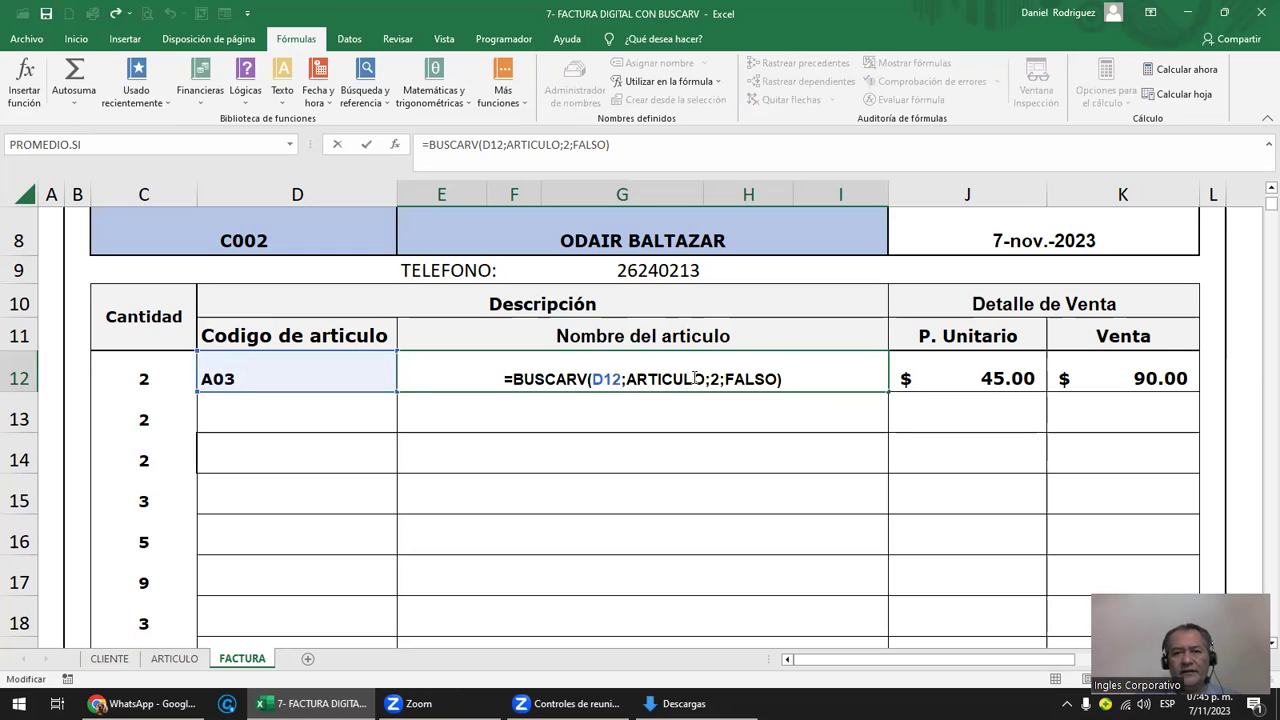
pyautogui.click(704, 378)
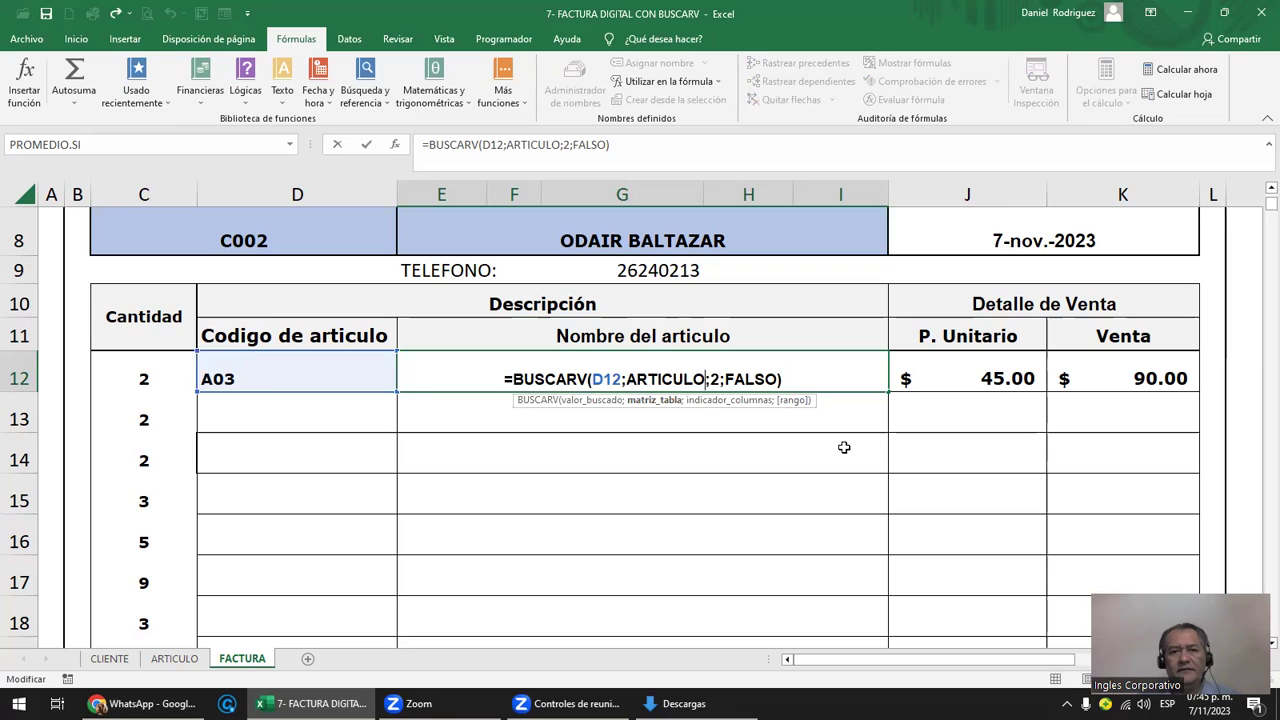
pyautogui.press('Return')
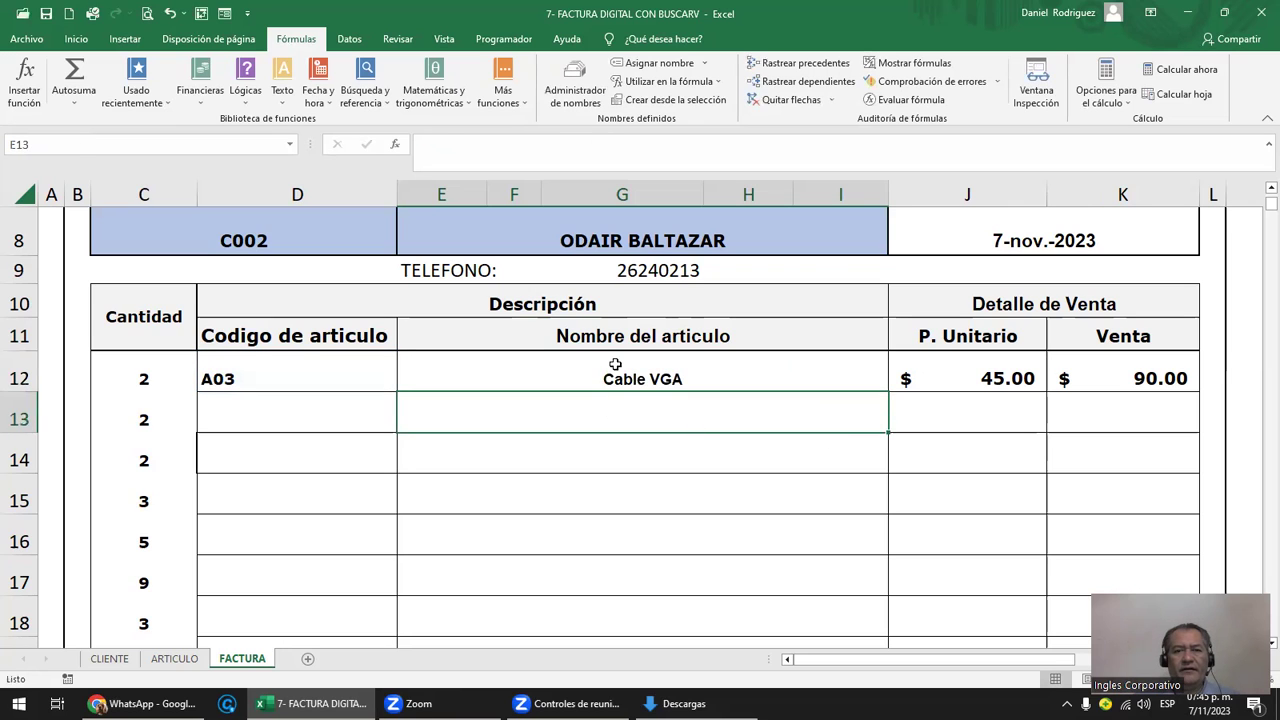
pyautogui.doubleClick(617, 365)
pyautogui.press('Escape')
# - Switch D12's article code to A04 so E12 shows IP Phone, then view the ARTICULO sheet
pyautogui.click(395, 386)
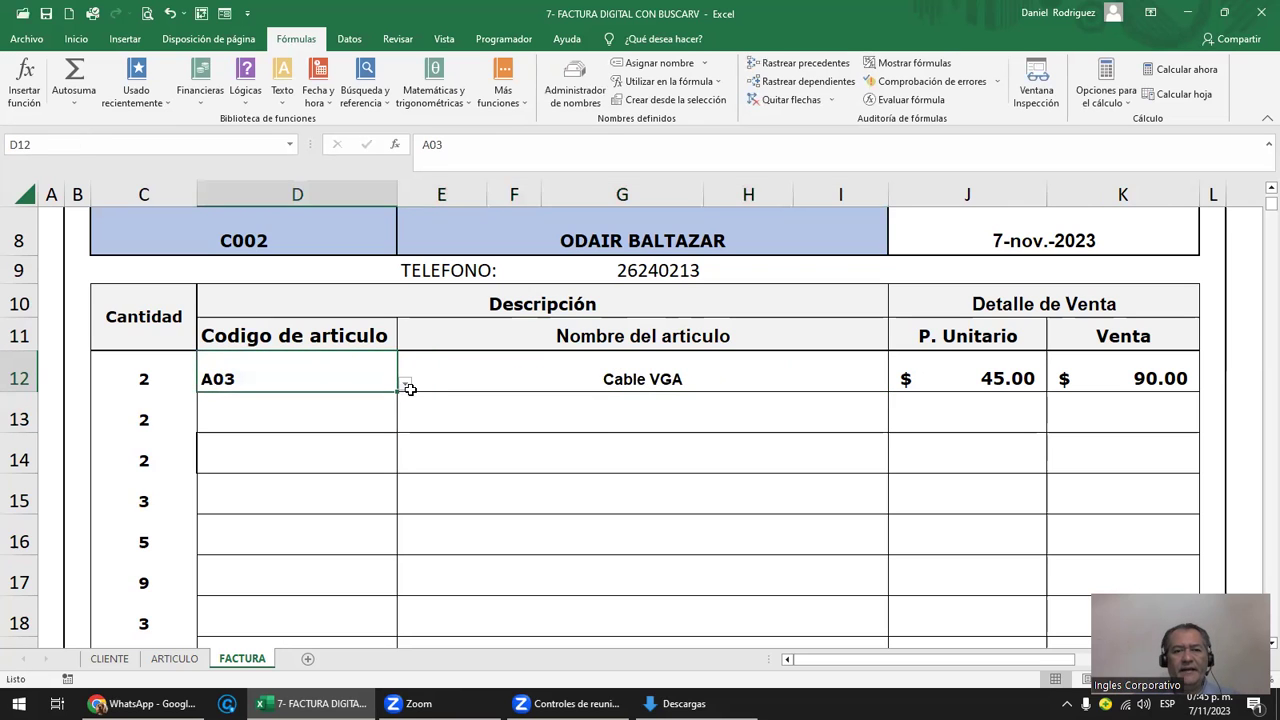
pyautogui.moveTo(403, 394); pyautogui.dragTo(346, 367)
pyautogui.click(346, 367)
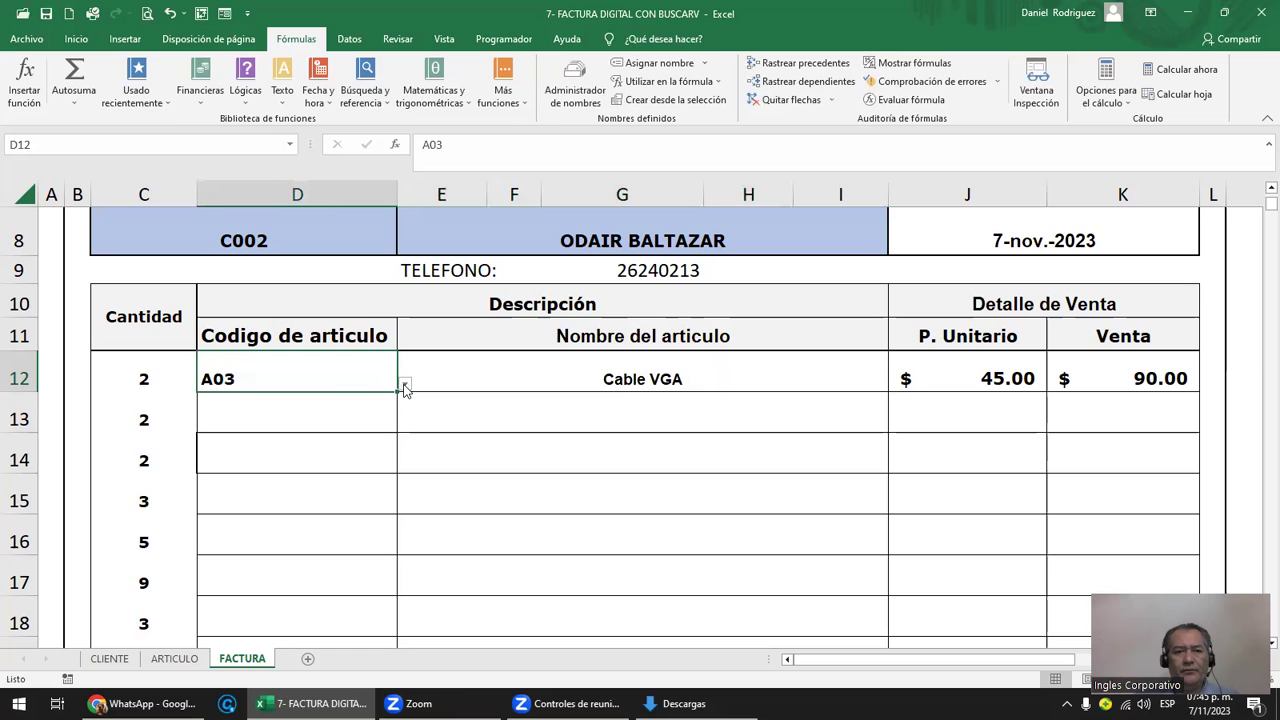
pyautogui.click(405, 384)
pyautogui.click(200, 437)
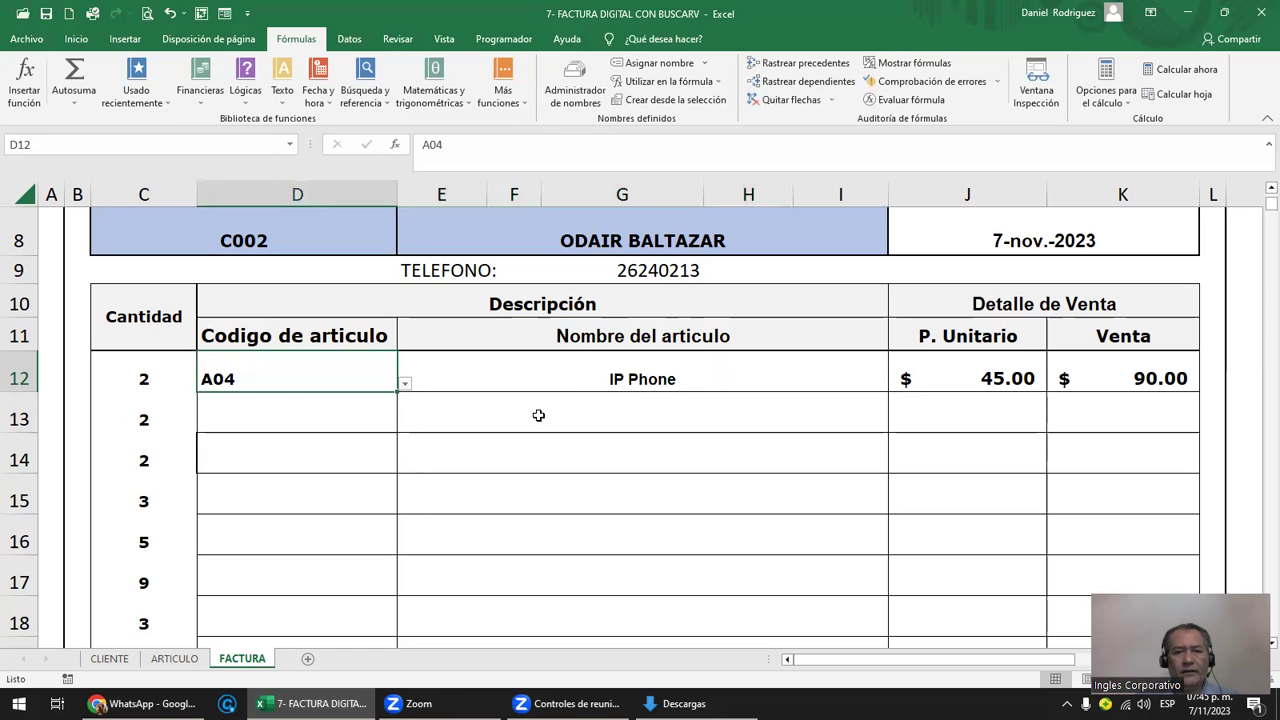
pyautogui.click(612, 377)
pyautogui.click(175, 658)
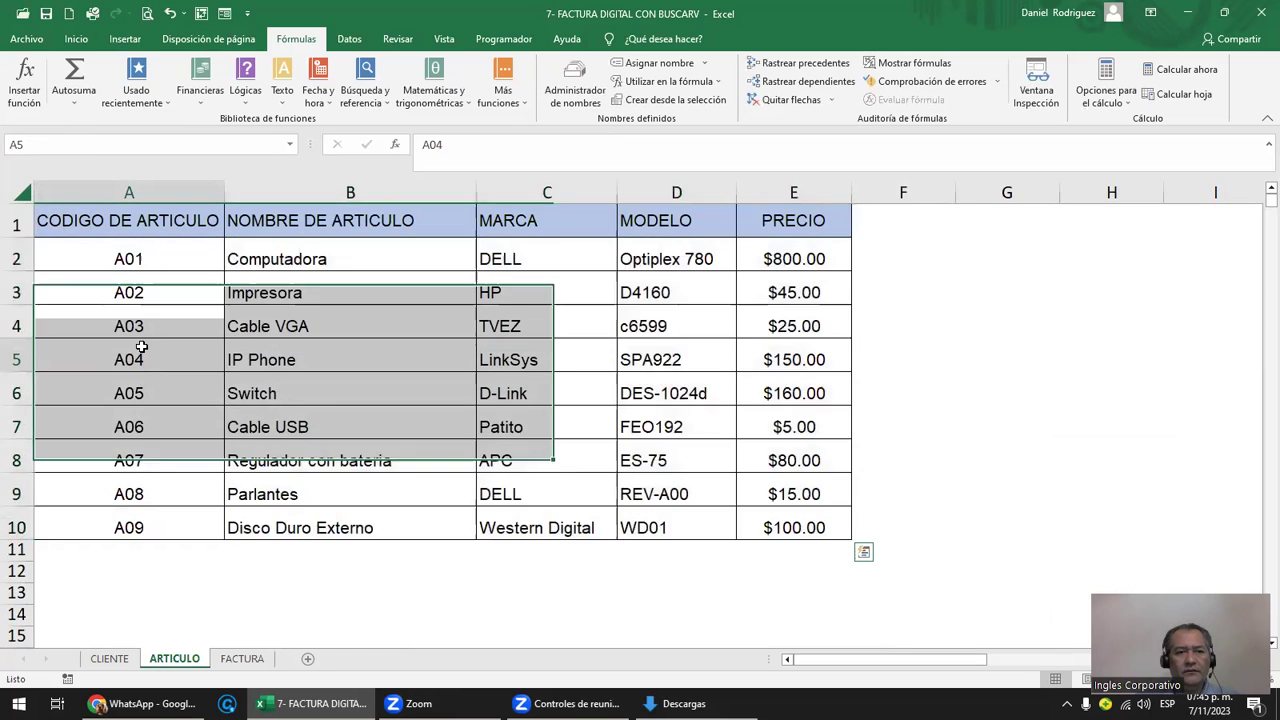
# - Review the ARTICULO table's A04 IP Phone row, header cells and PRECIO column
pyautogui.moveTo(141, 347); pyautogui.dragTo(407, 356)
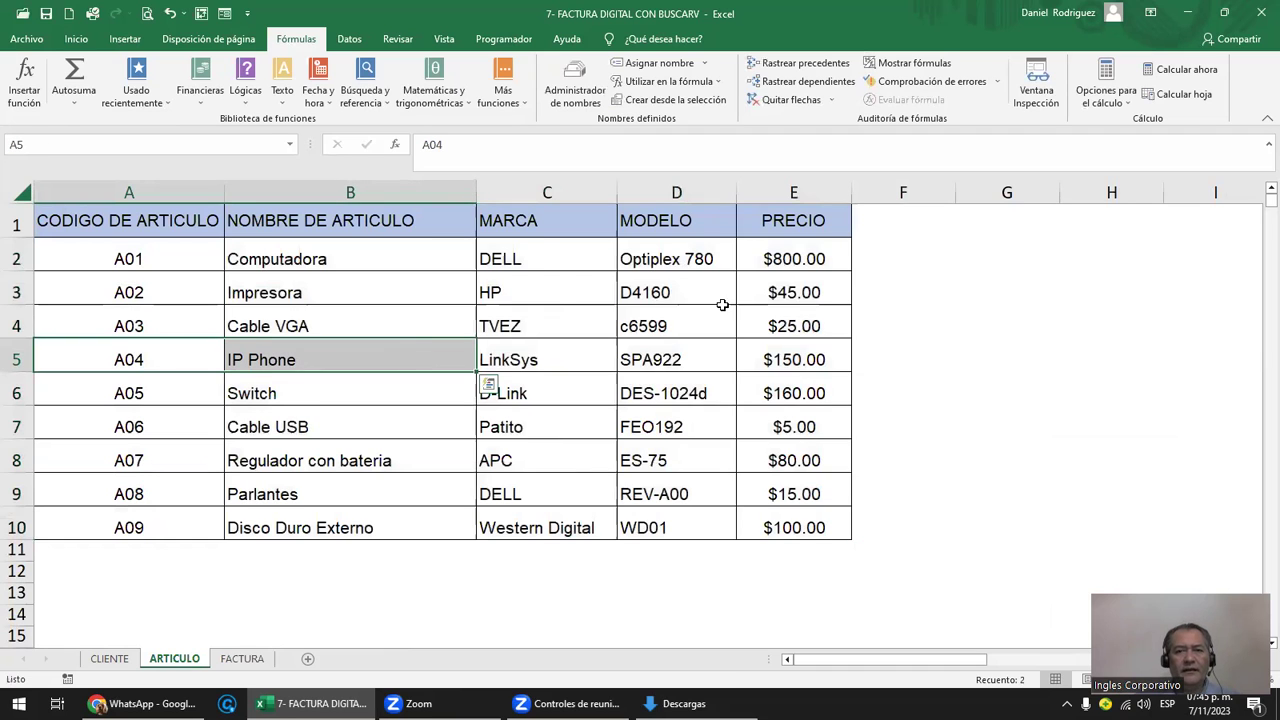
pyautogui.click(799, 189)
pyautogui.moveTo(176, 220); pyautogui.dragTo(773, 228)
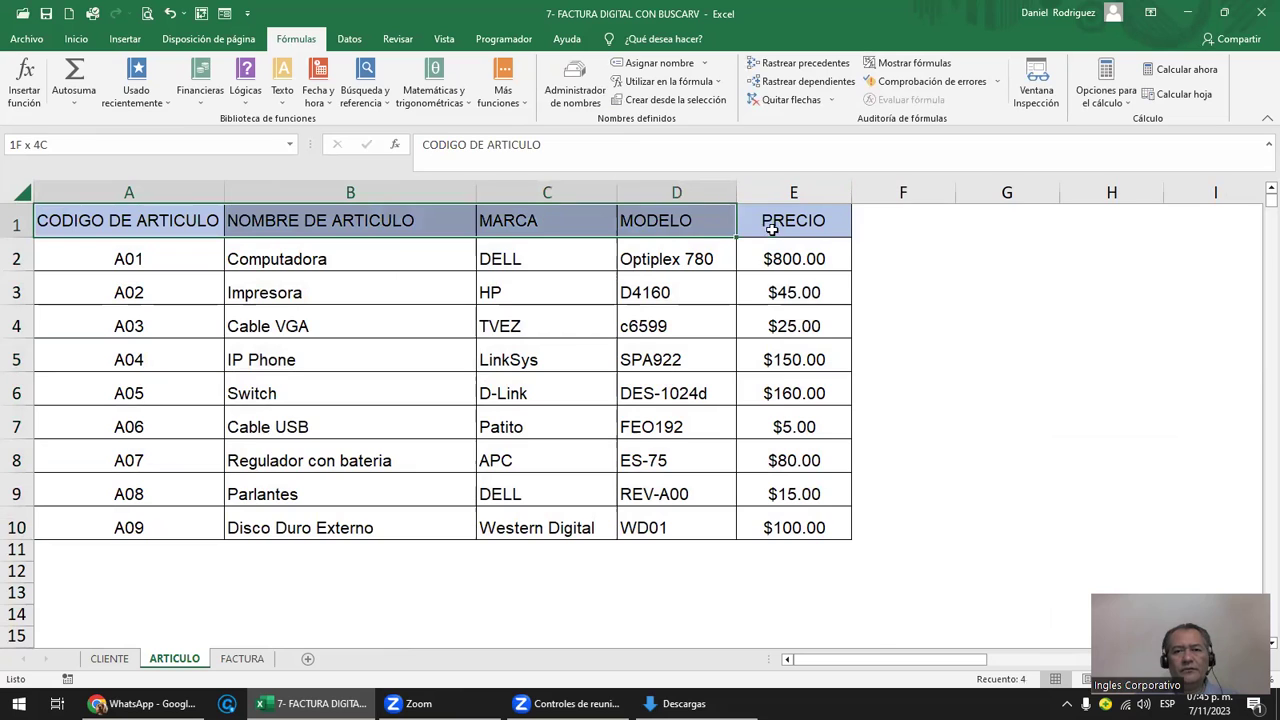
pyautogui.click(795, 258)
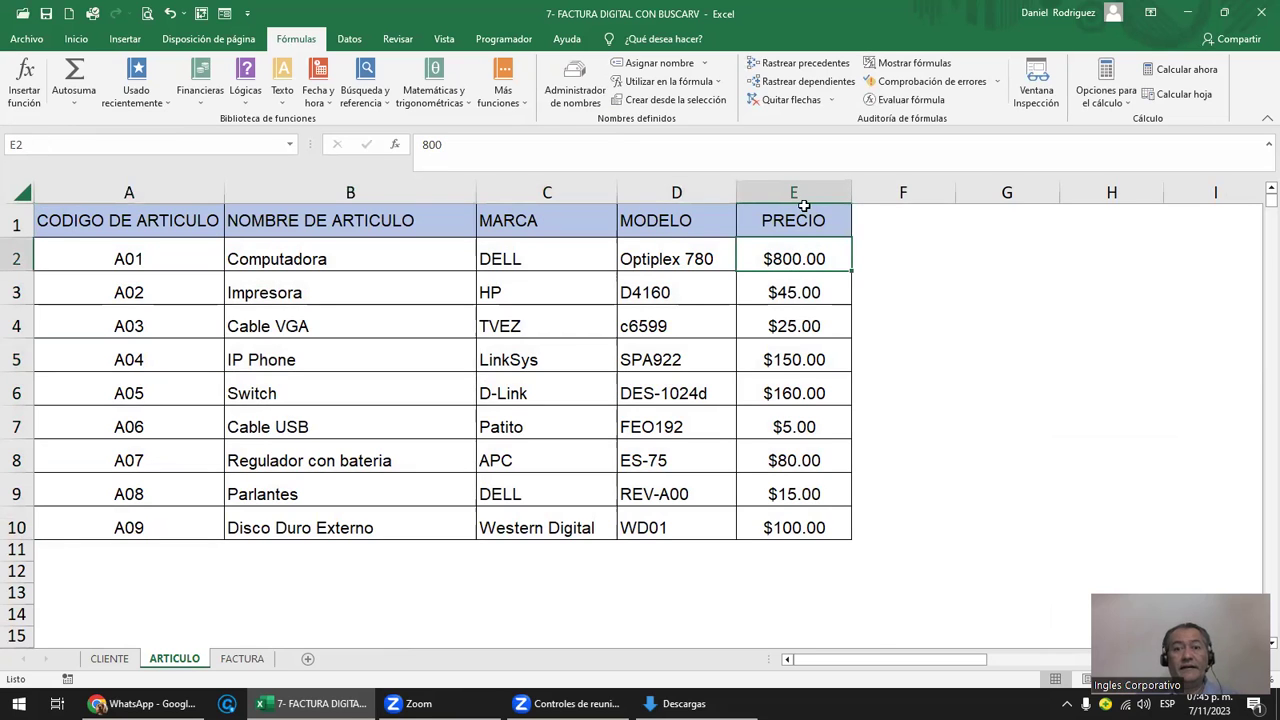
# - Return to the FACTURA invoice and select D12, E12, then the unit price cell J12
pyautogui.click(241, 658)
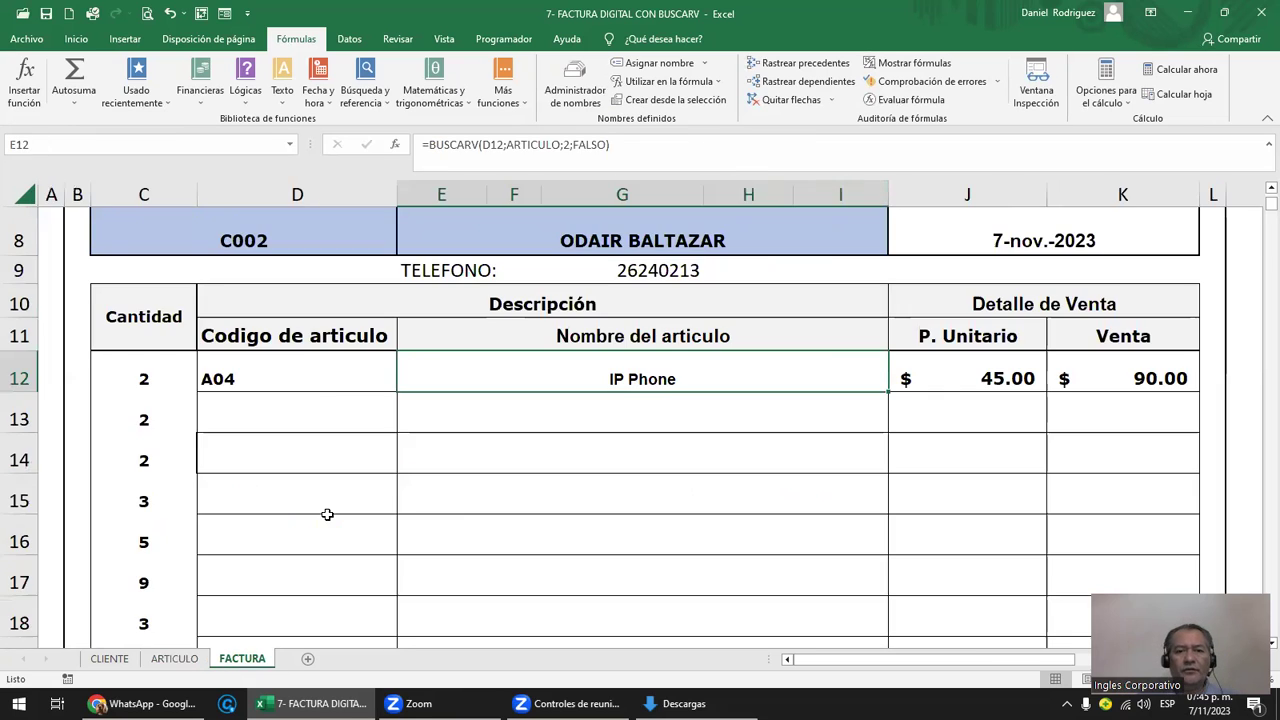
pyautogui.click(256, 368)
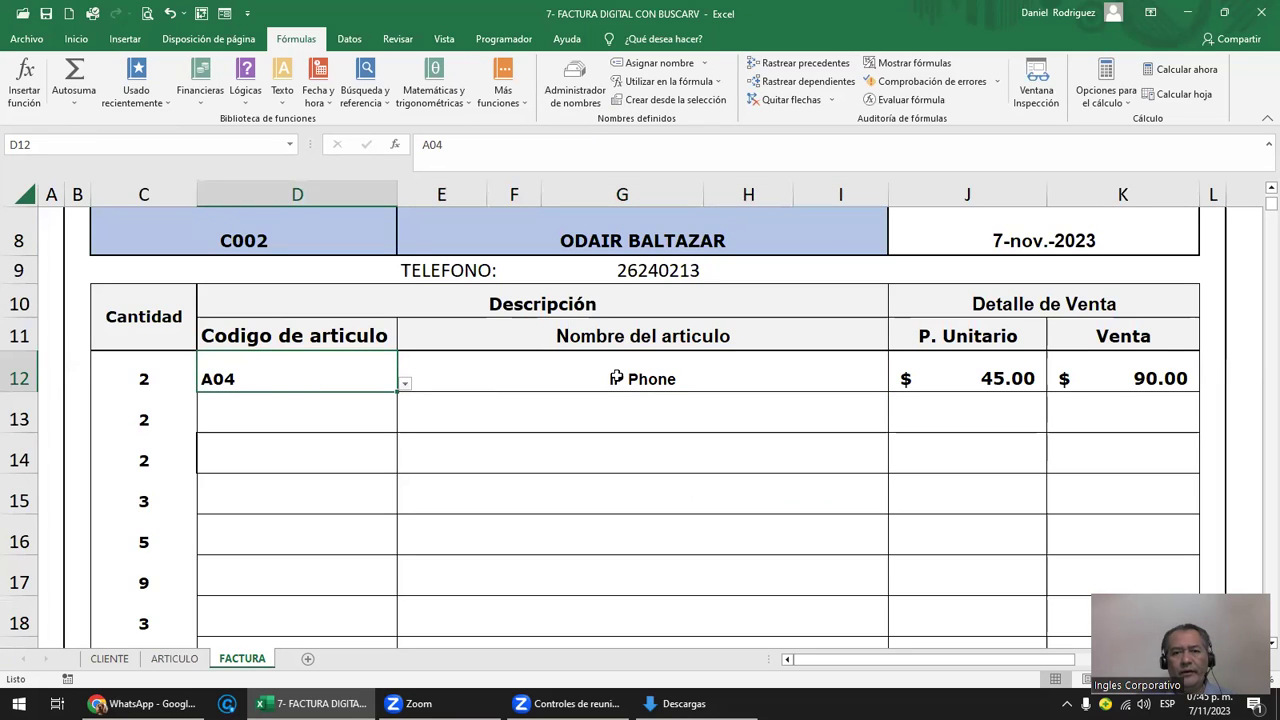
pyautogui.click(617, 377)
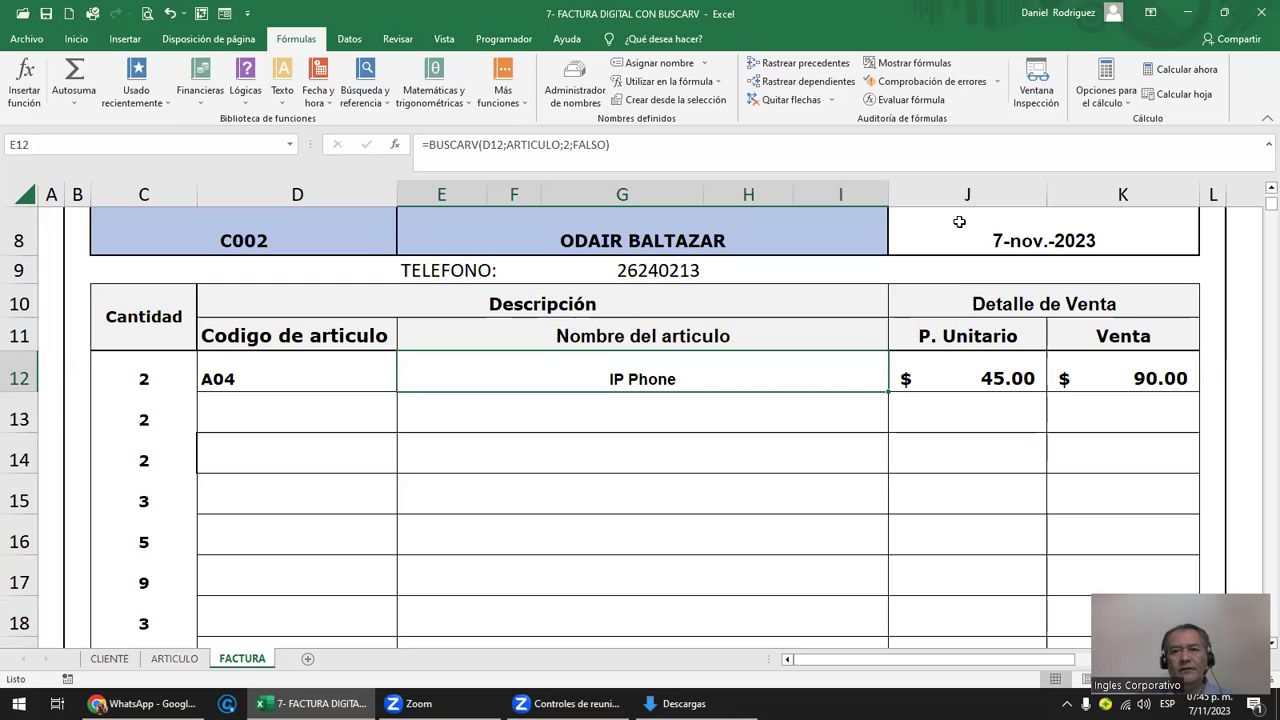
pyautogui.click(990, 376)
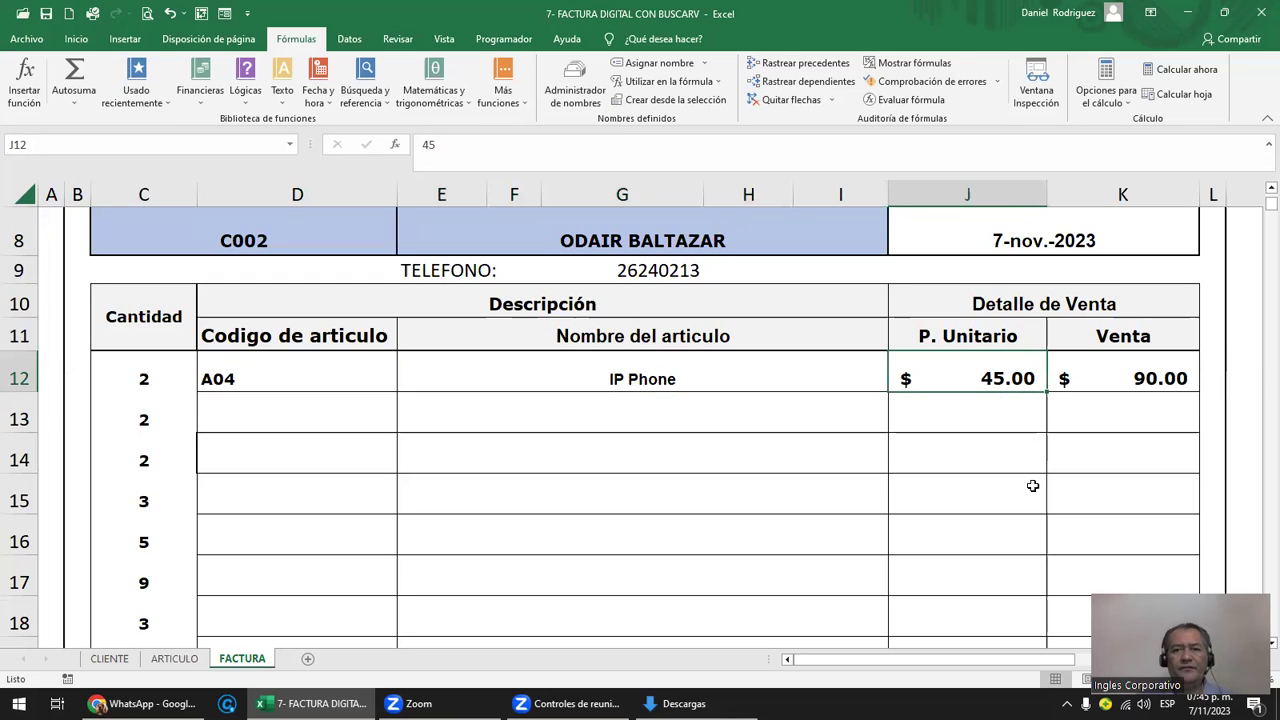
# - Replace J12's fixed 45.00 with a BUSCARV formula looking up D12 in the ARTICULO range
pyautogui.press('Delete')
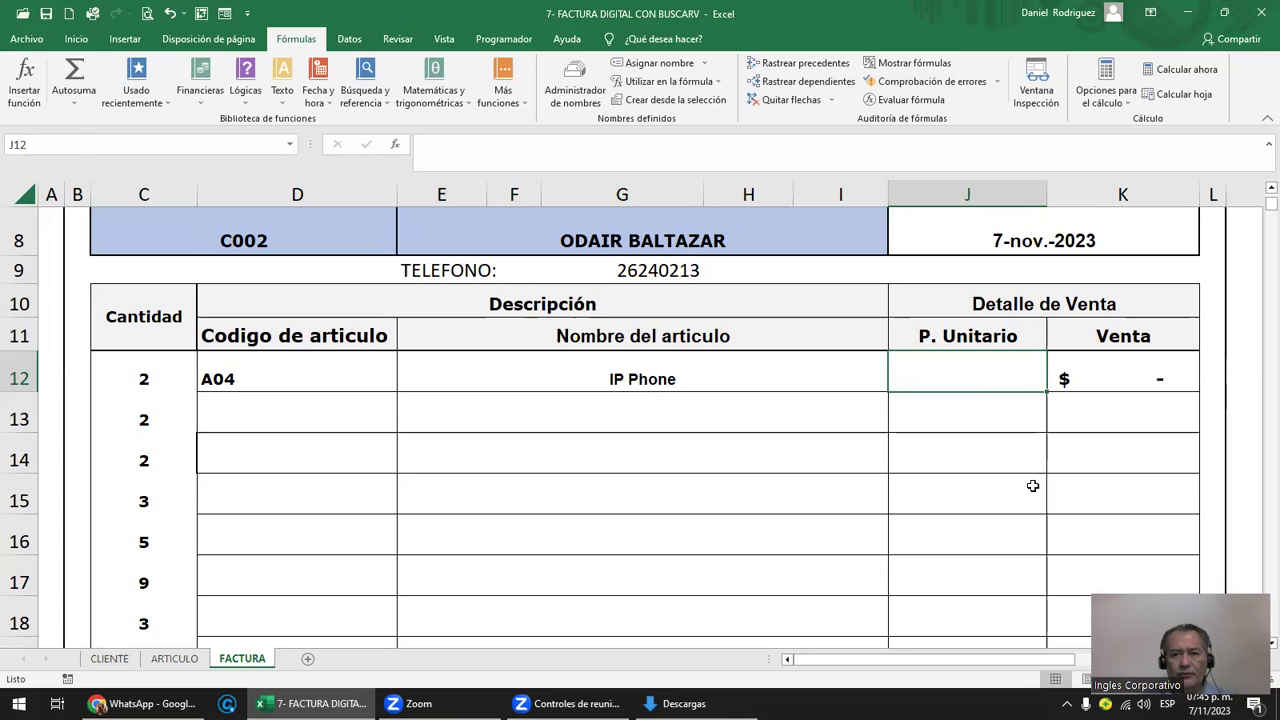
pyautogui.write('=')
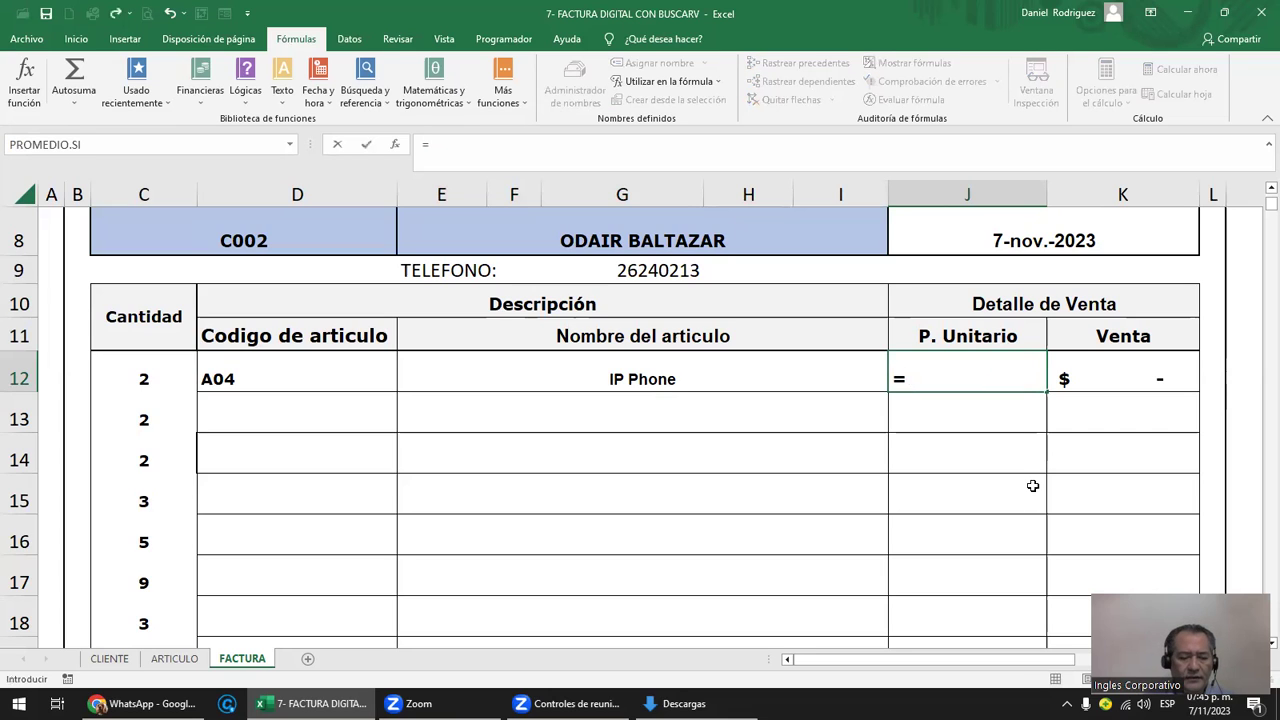
pyautogui.write('BUCA')
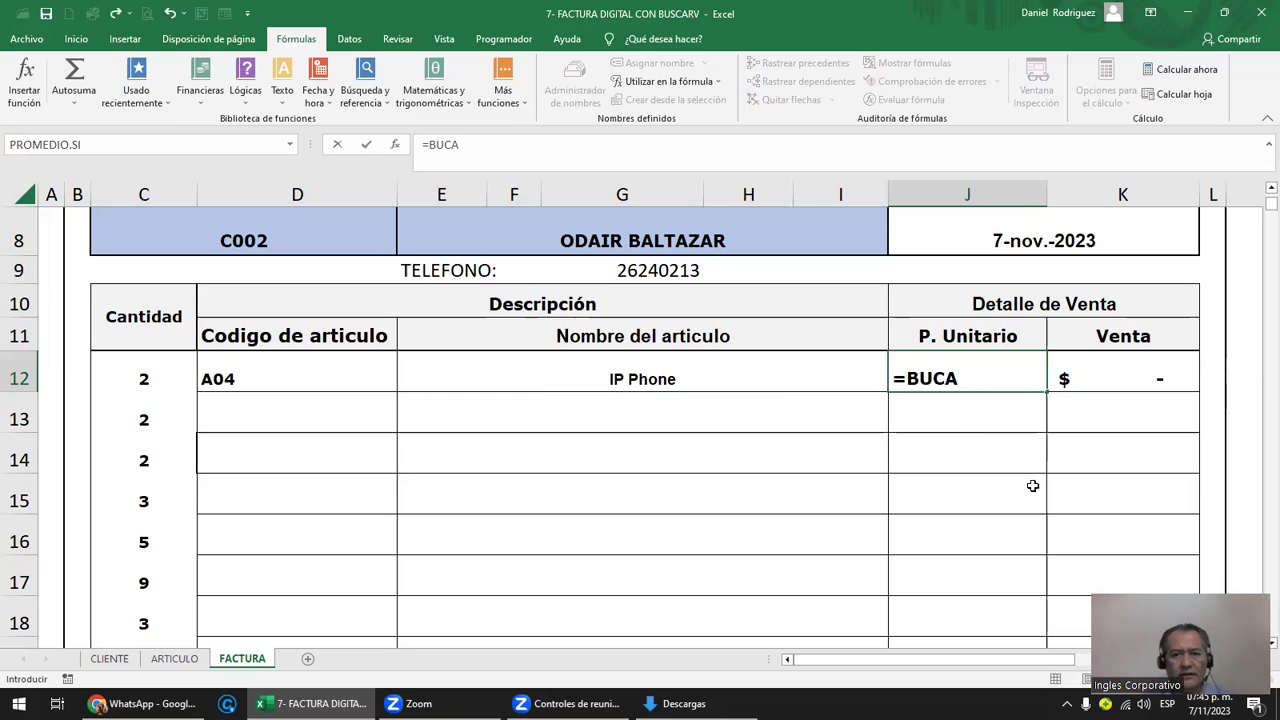
pyautogui.press('BackSpace')
pyautogui.press('BackSpace')
pyautogui.write('S')
pyautogui.press('Down')
pyautogui.press('Down')
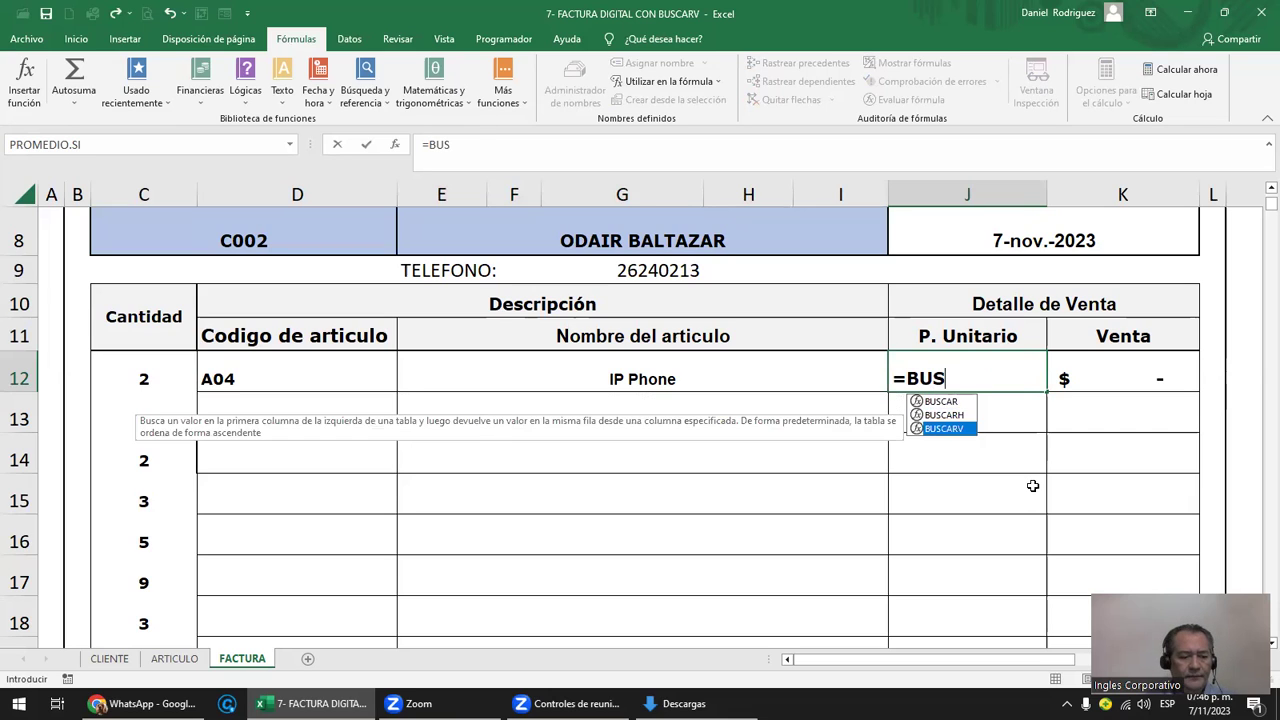
pyautogui.press('Tab')
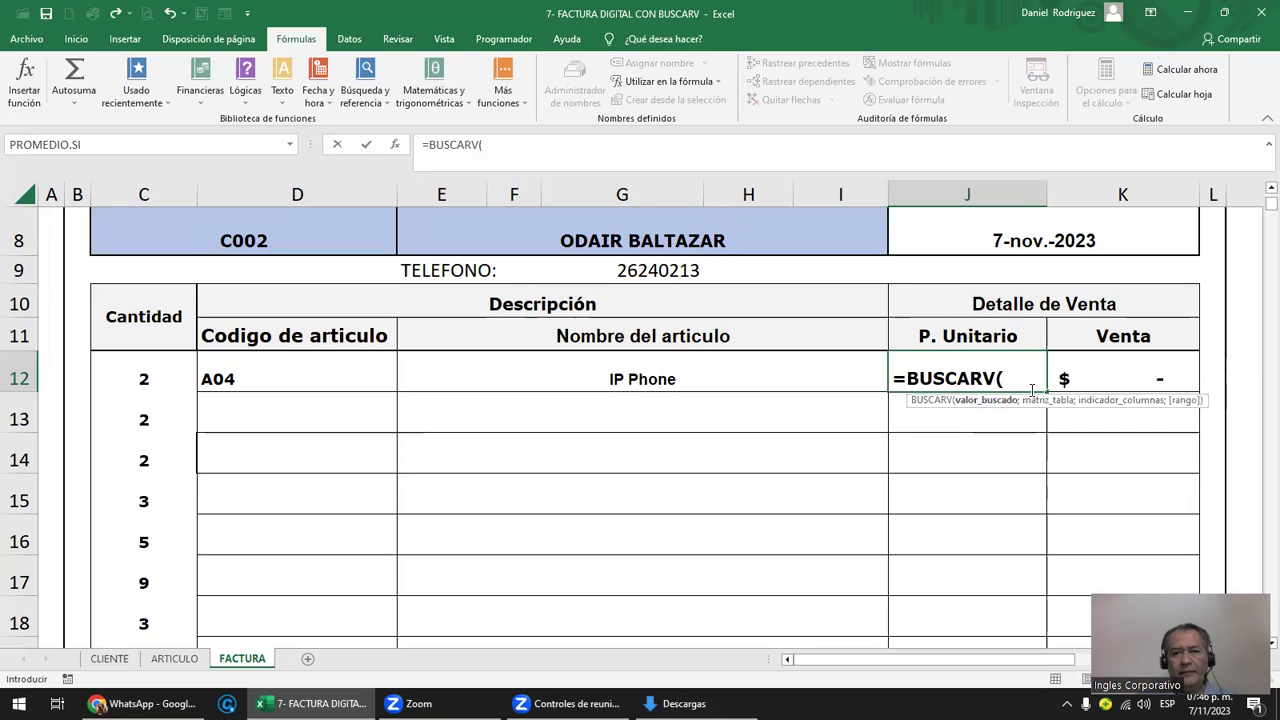
pyautogui.click(319, 361)
pyautogui.write(';')
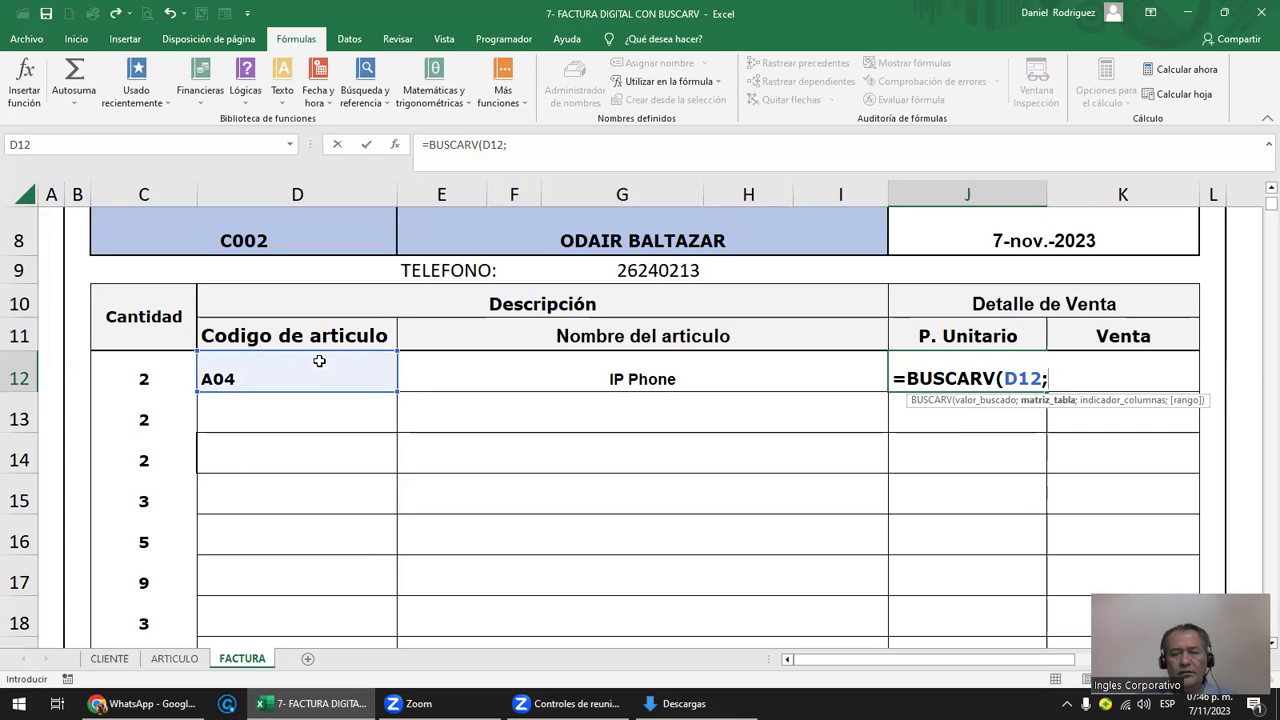
pyautogui.write('AR')
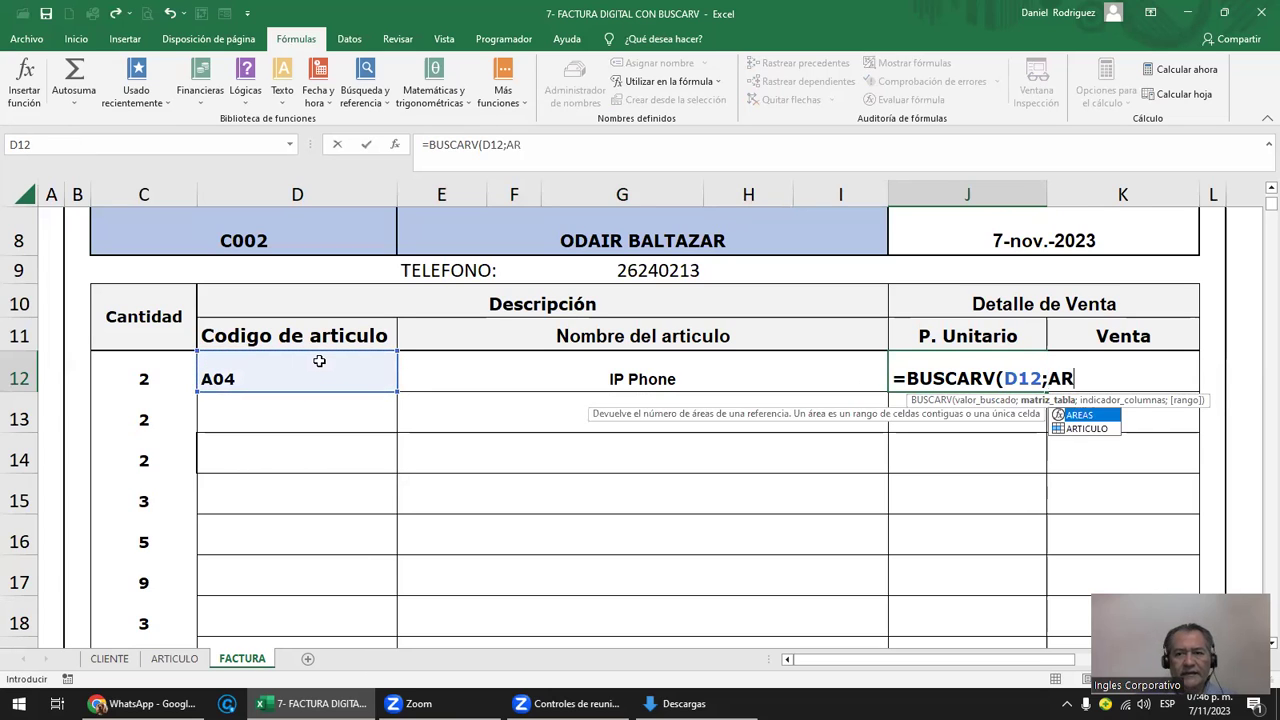
pyautogui.write('T')
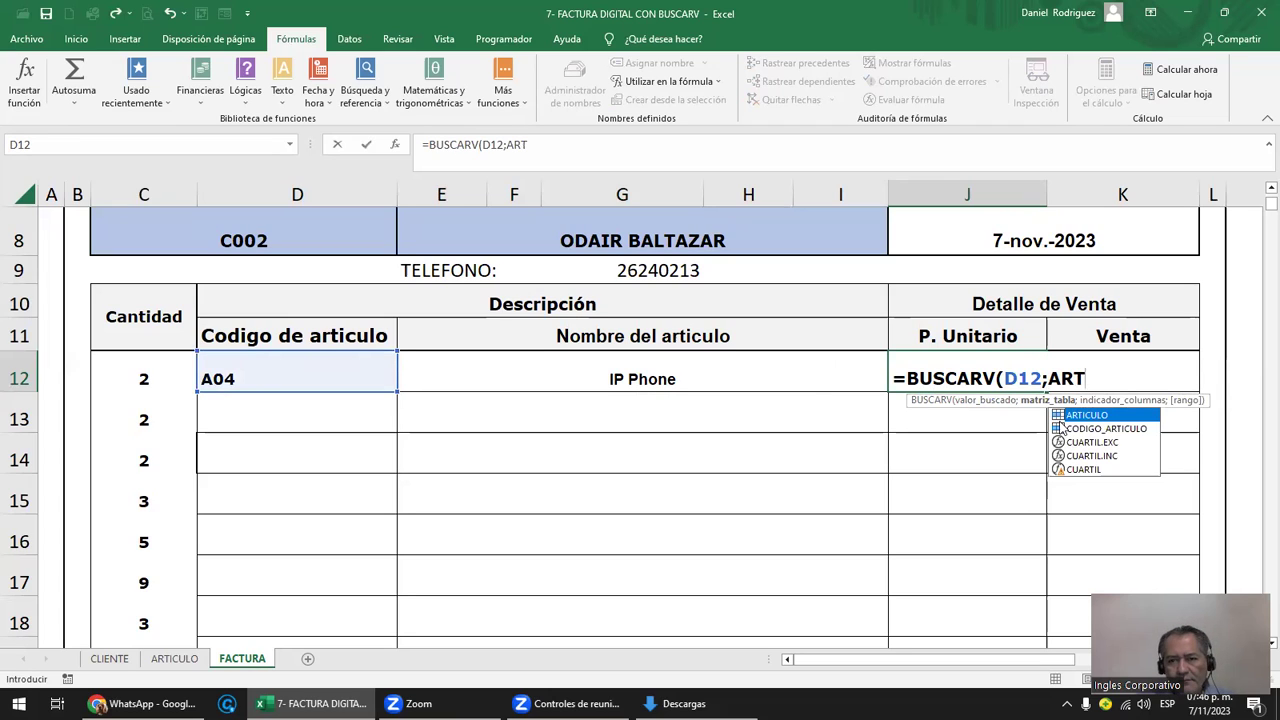
pyautogui.click(1079, 416)
pyautogui.doubleClick(1079, 416)
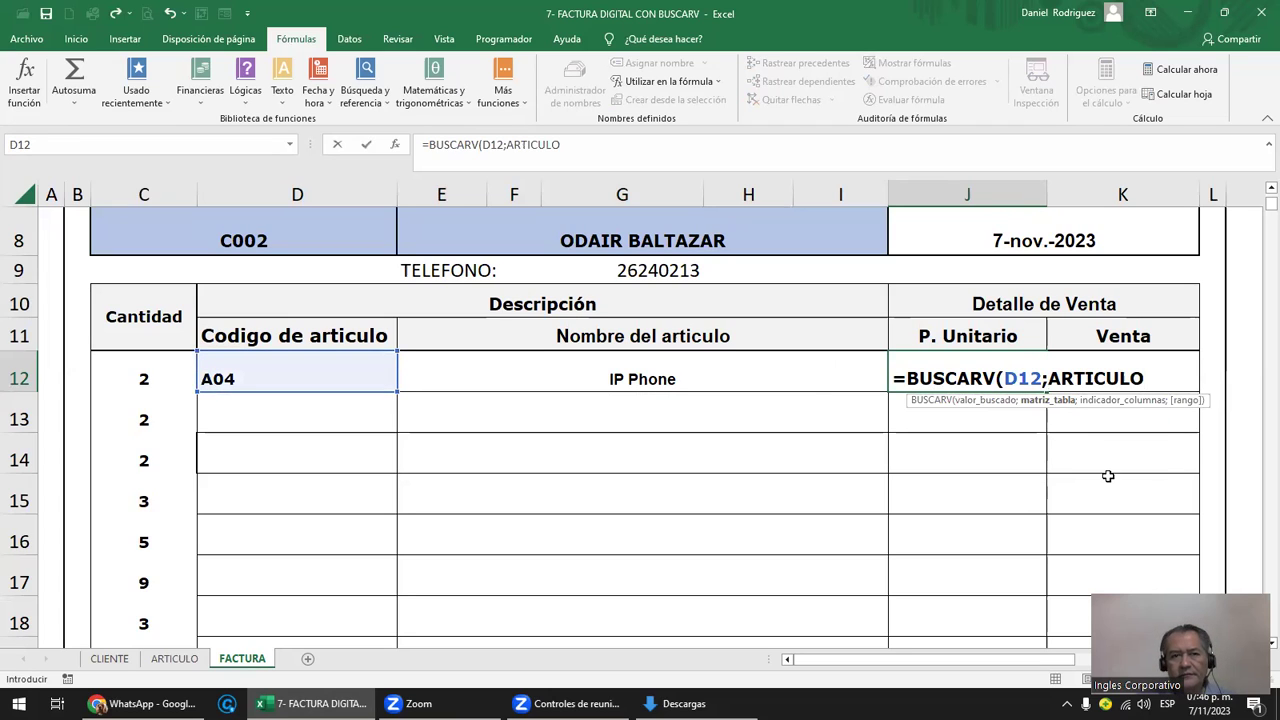
# - Finish the formula with column 5 and FALSO for $150.00, then view the ARTICULO sheet
pyautogui.write(';')
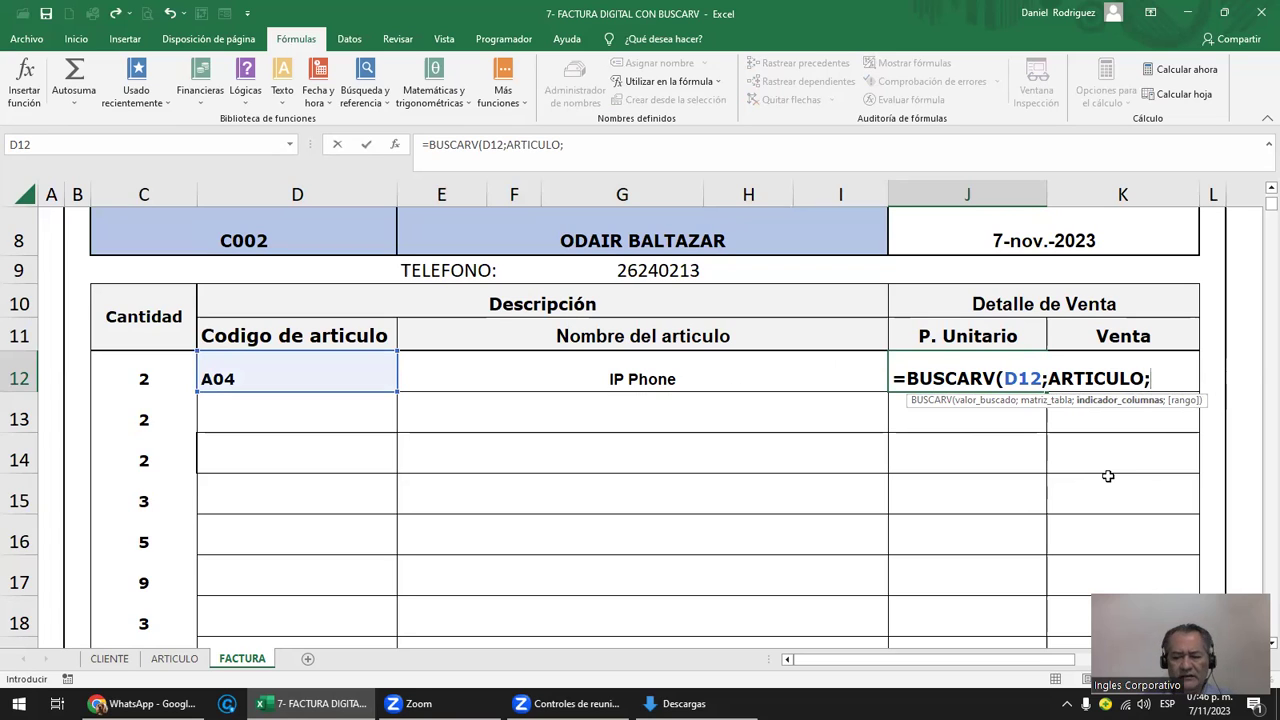
pyautogui.write('5')
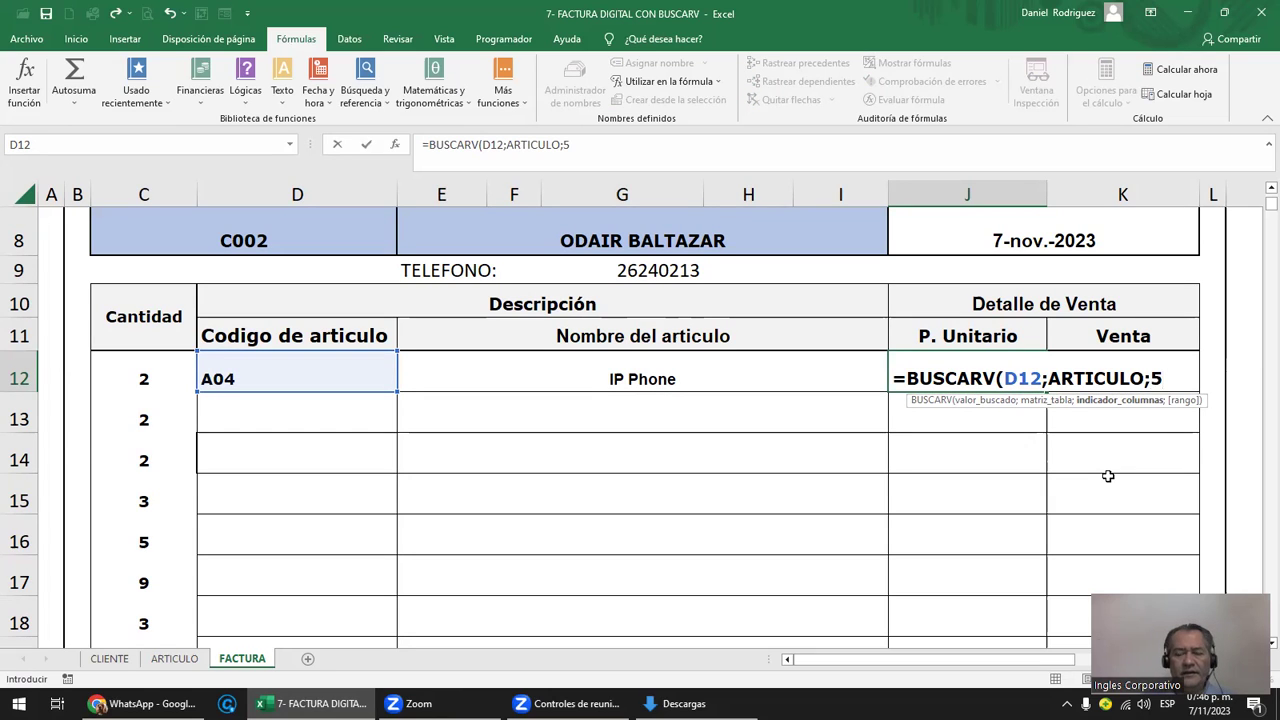
pyautogui.write(';')
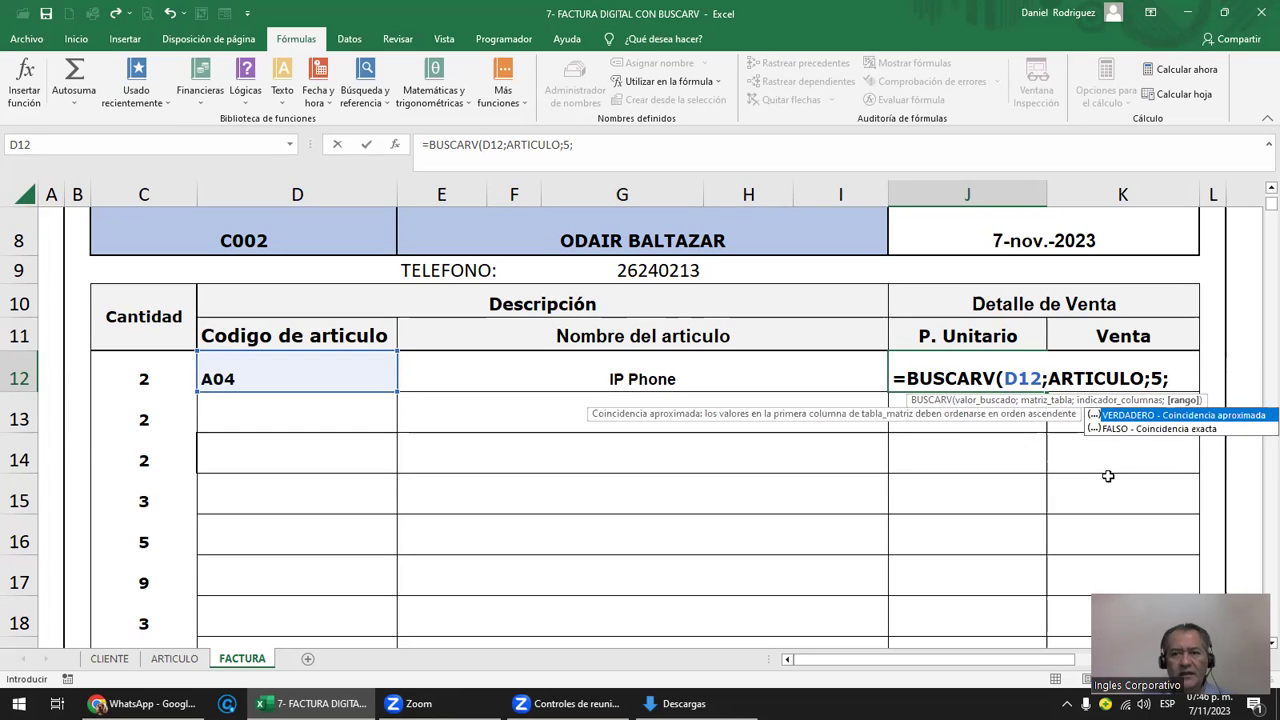
pyautogui.press('Down')
pyautogui.press('Tab')
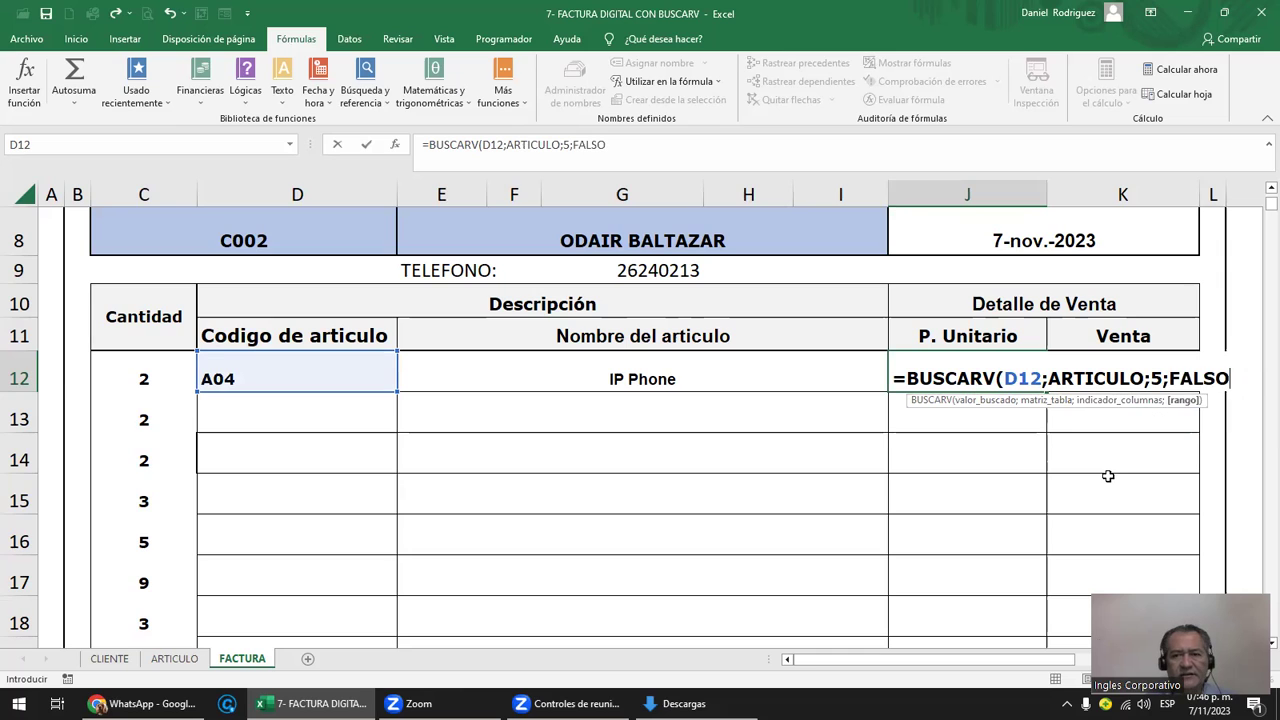
pyautogui.write(')')
pyautogui.hotkey('ctrl', 'Return')
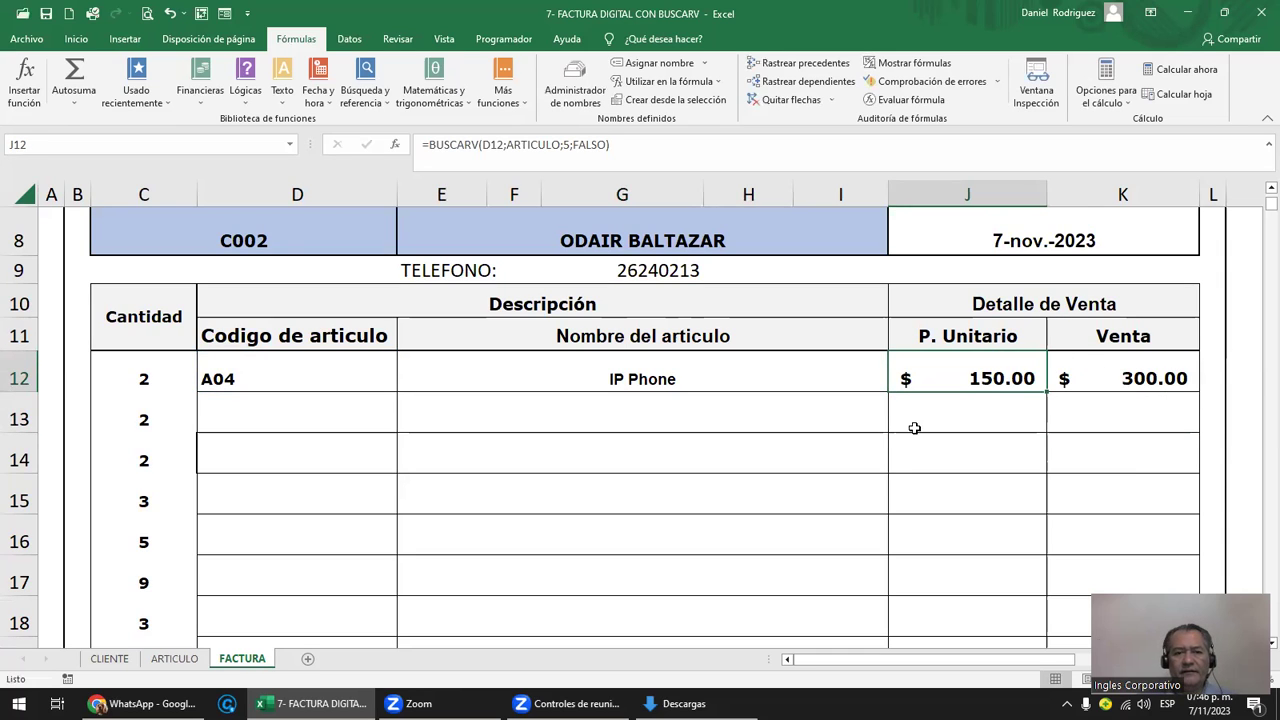
pyautogui.click(174, 659)
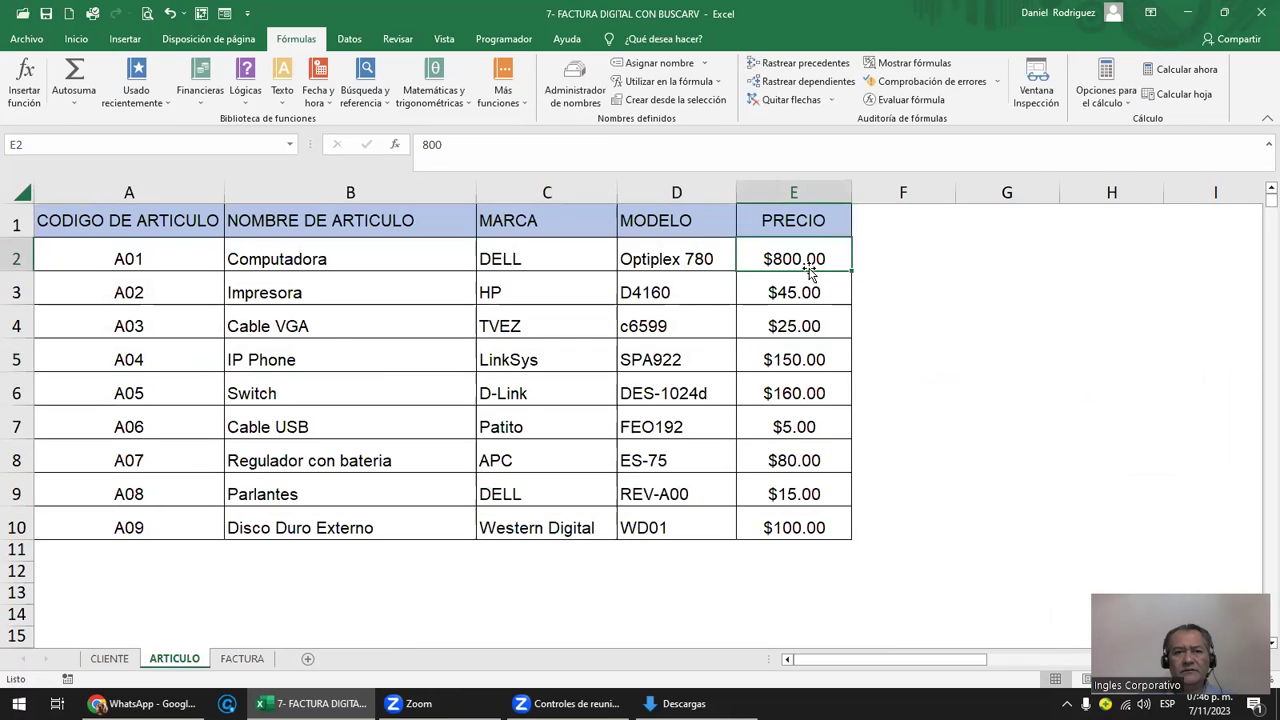
# - Check the A04 row, PRECIO heading and header row of the ARTICULO table
pyautogui.moveTo(166, 360); pyautogui.dragTo(760, 360)
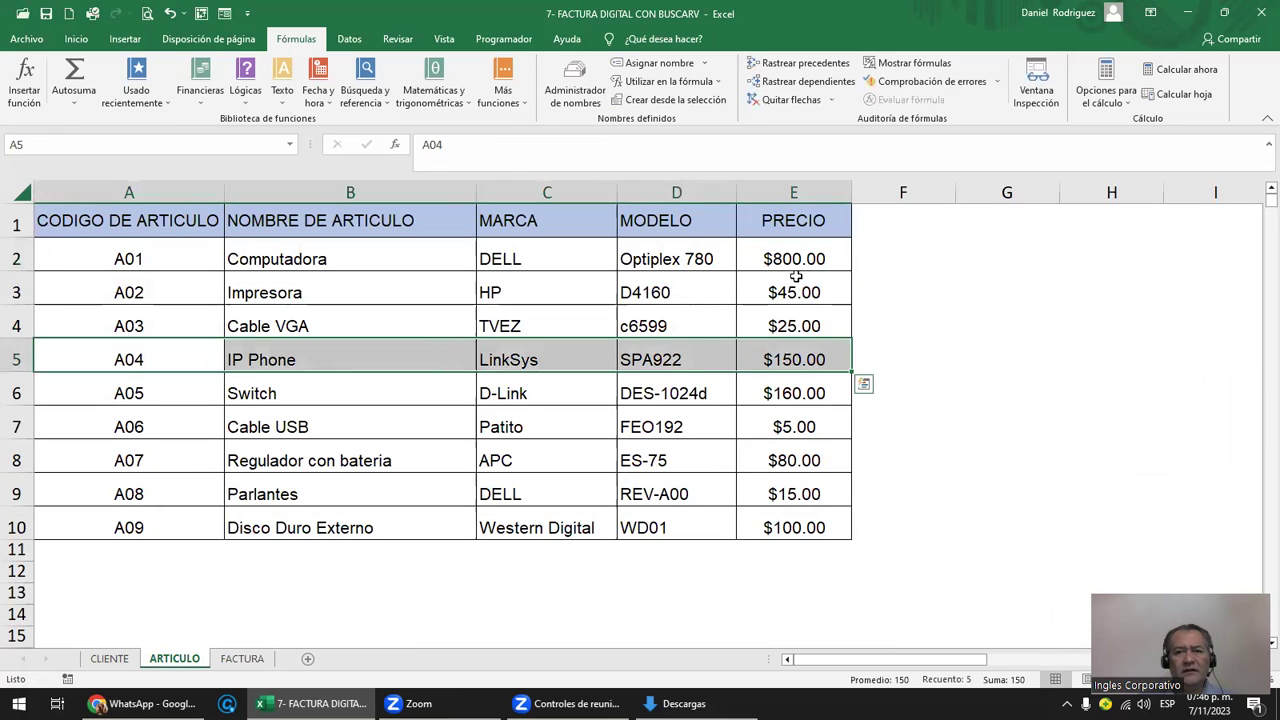
pyautogui.click(785, 222)
pyautogui.moveTo(286, 218); pyautogui.dragTo(130, 215)
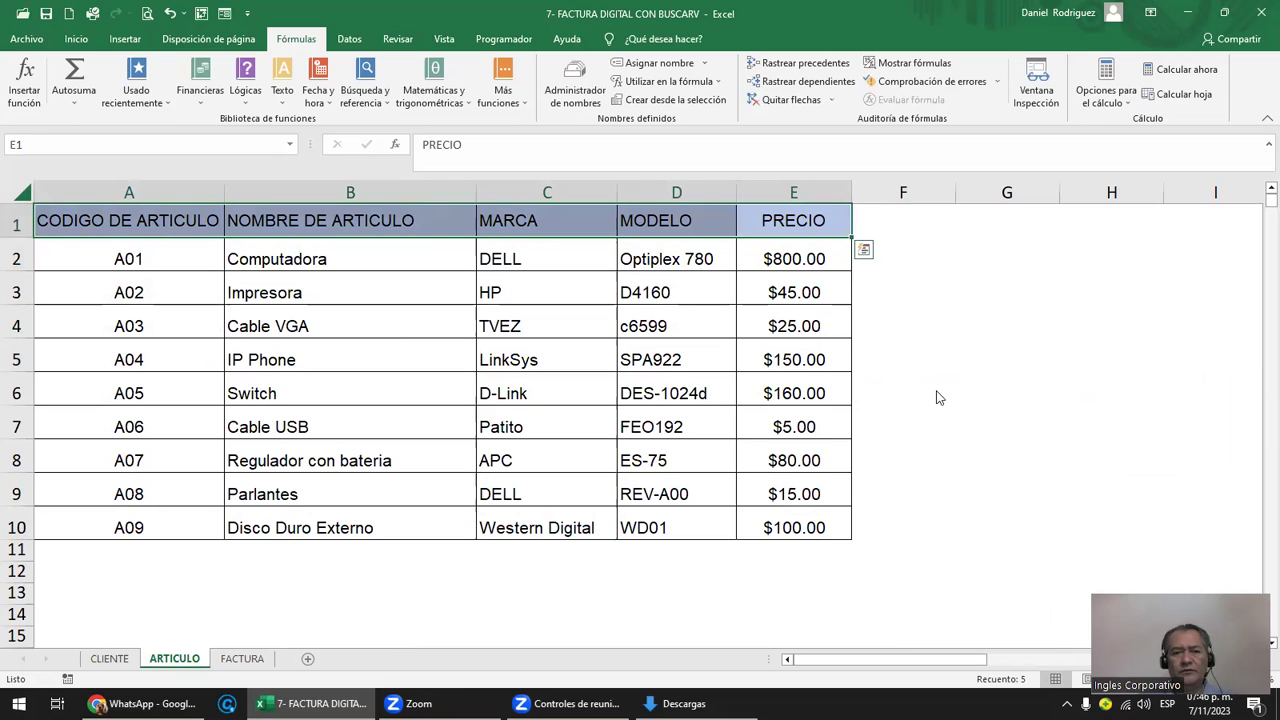
# - Return to FACTURA and inspect J12's unit price lookup formula without changing it
pyautogui.click(228, 660)
pyautogui.doubleClick(1029, 378)
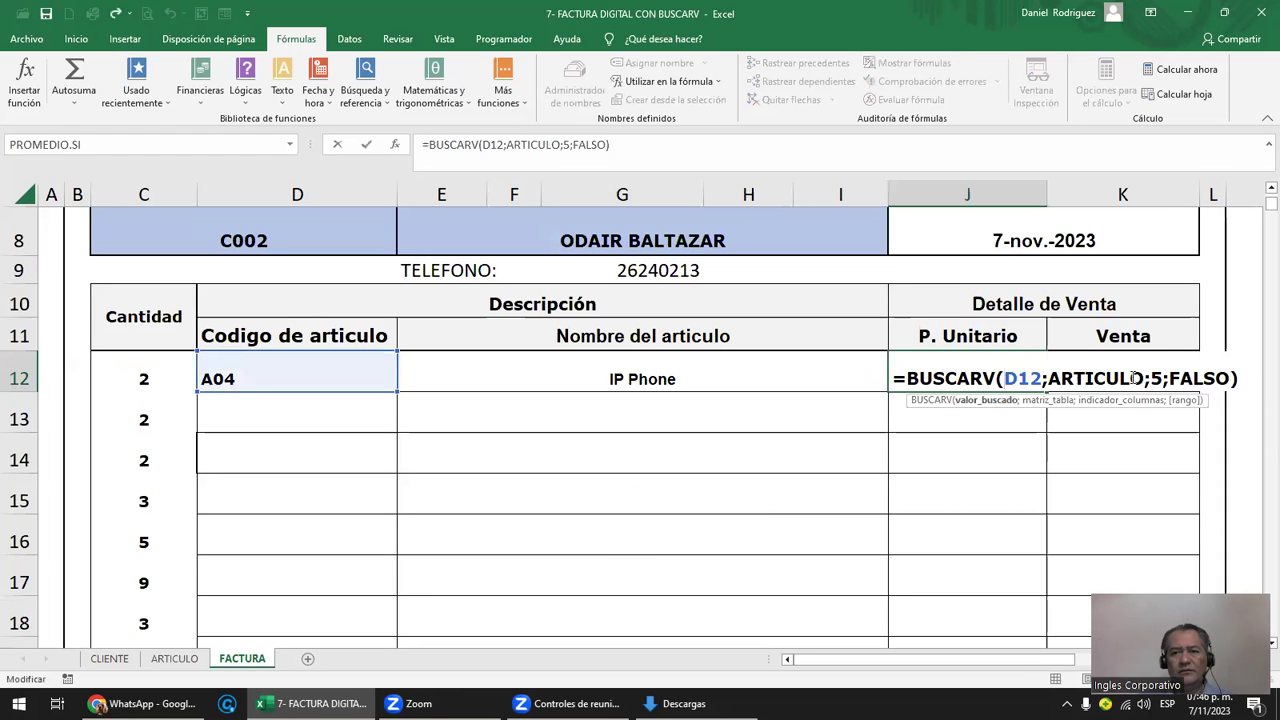
pyautogui.press('Escape')
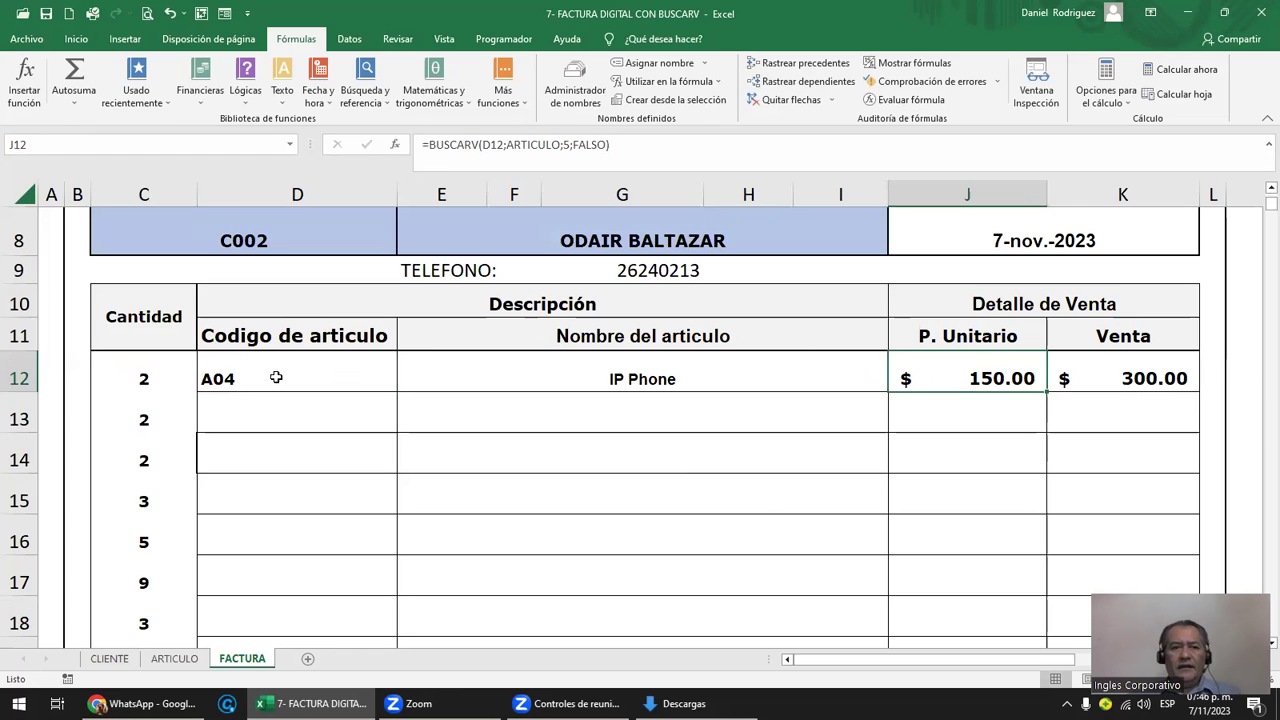
# - Pick A06 in D12's dropdown so E12 and J12 show Cable USB at $5.00
pyautogui.click(247, 376)
pyautogui.click(403, 385)
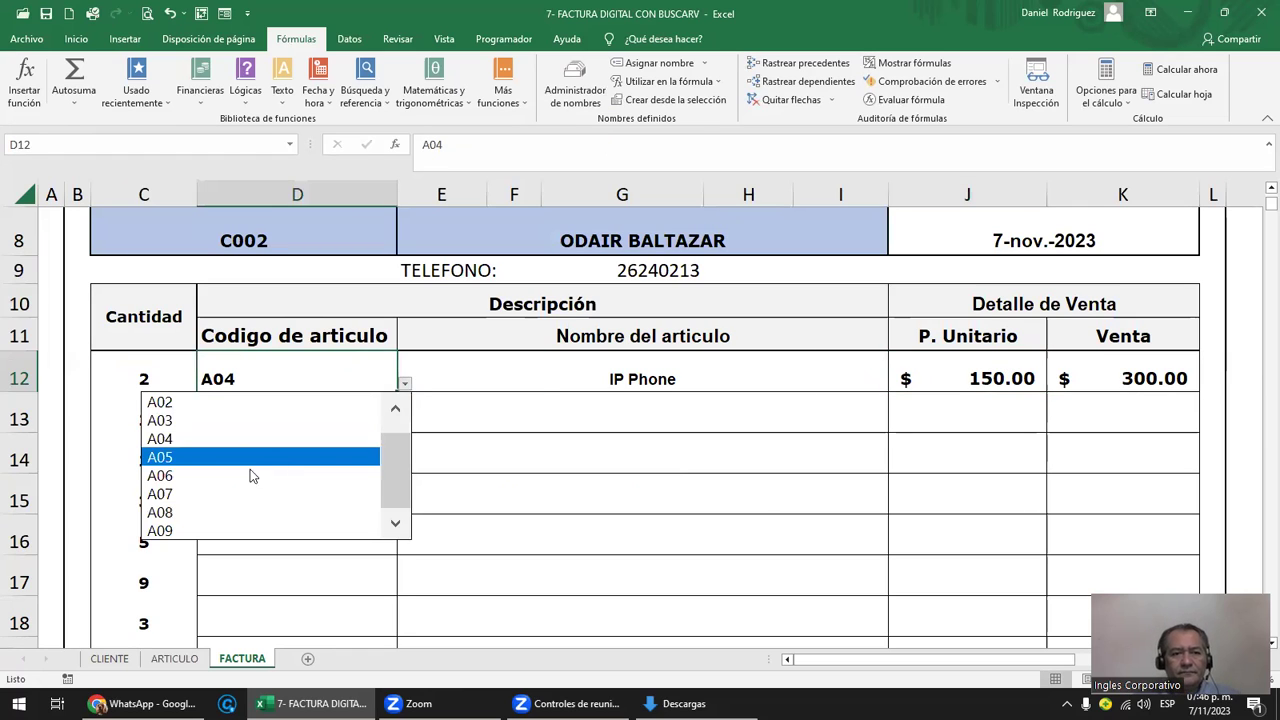
pyautogui.click(221, 478)
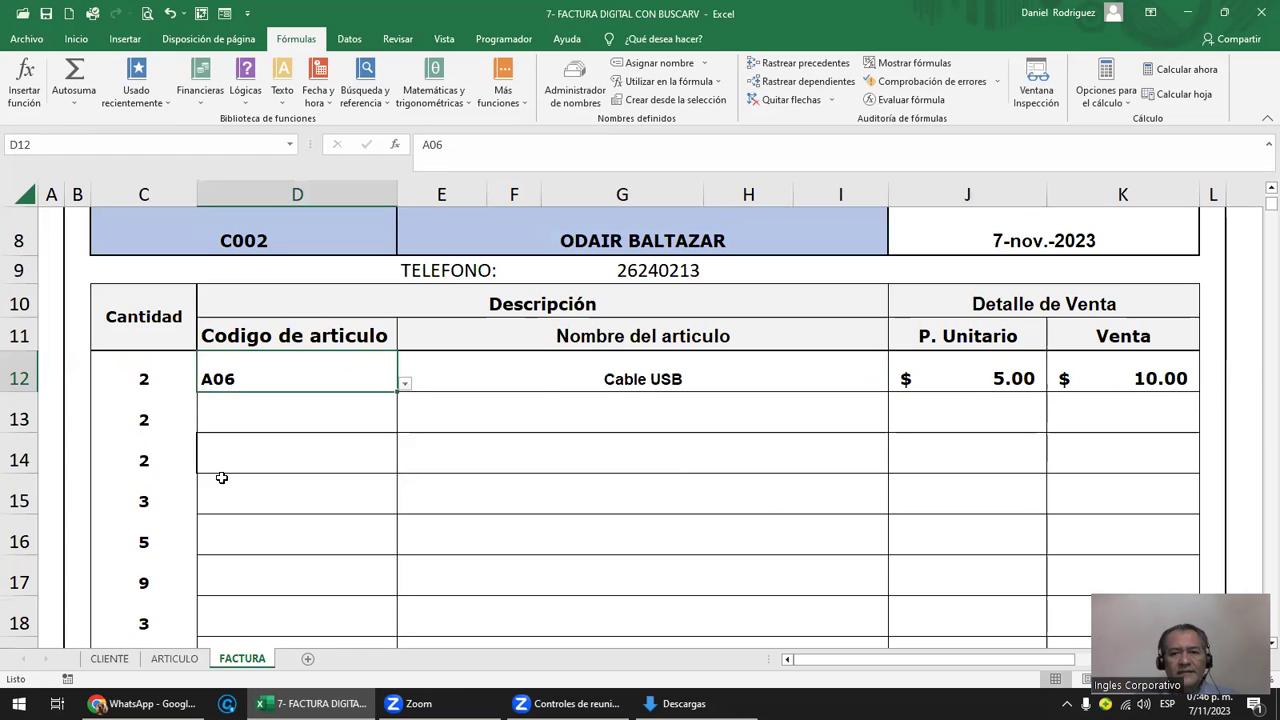
pyautogui.click(677, 367)
pyautogui.click(988, 361)
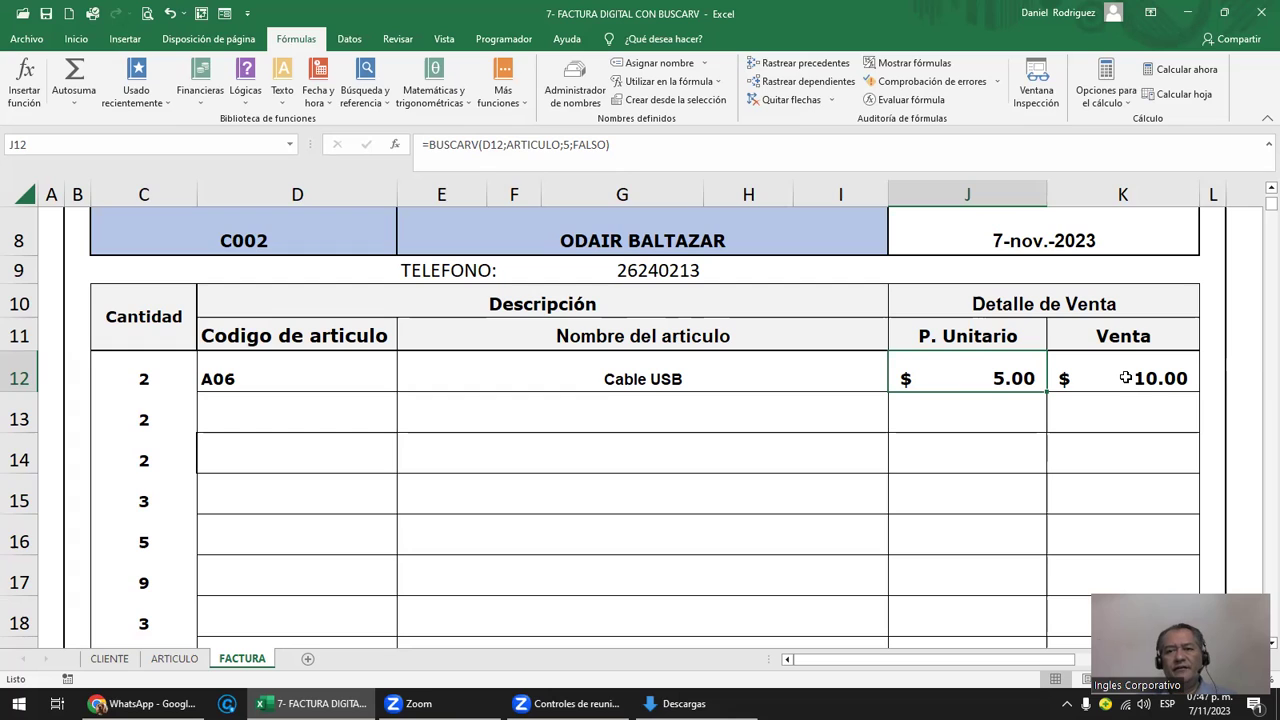
# - Inspect K12's Venta formula =SI(J12=" ";" ";C12*J12), giving $10.00 for Cable USB
pyautogui.doubleClick(1127, 378)
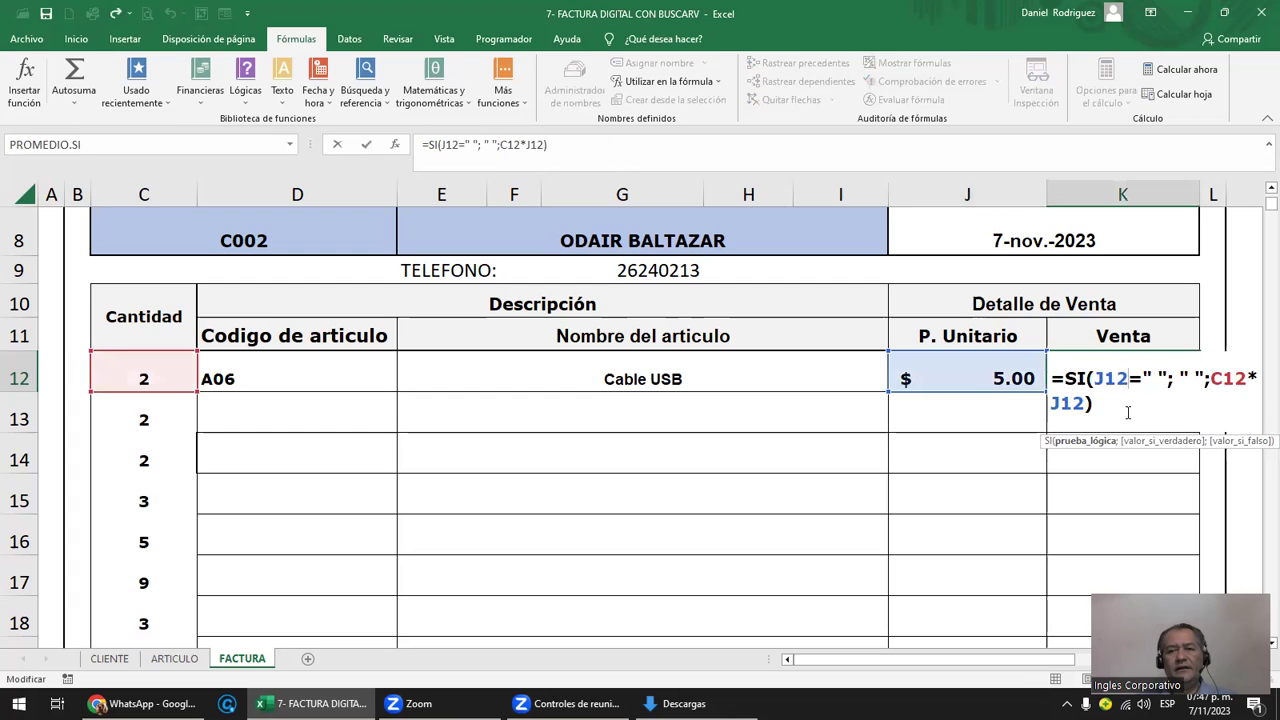
pyautogui.hotkey('ctrl', 'Return')
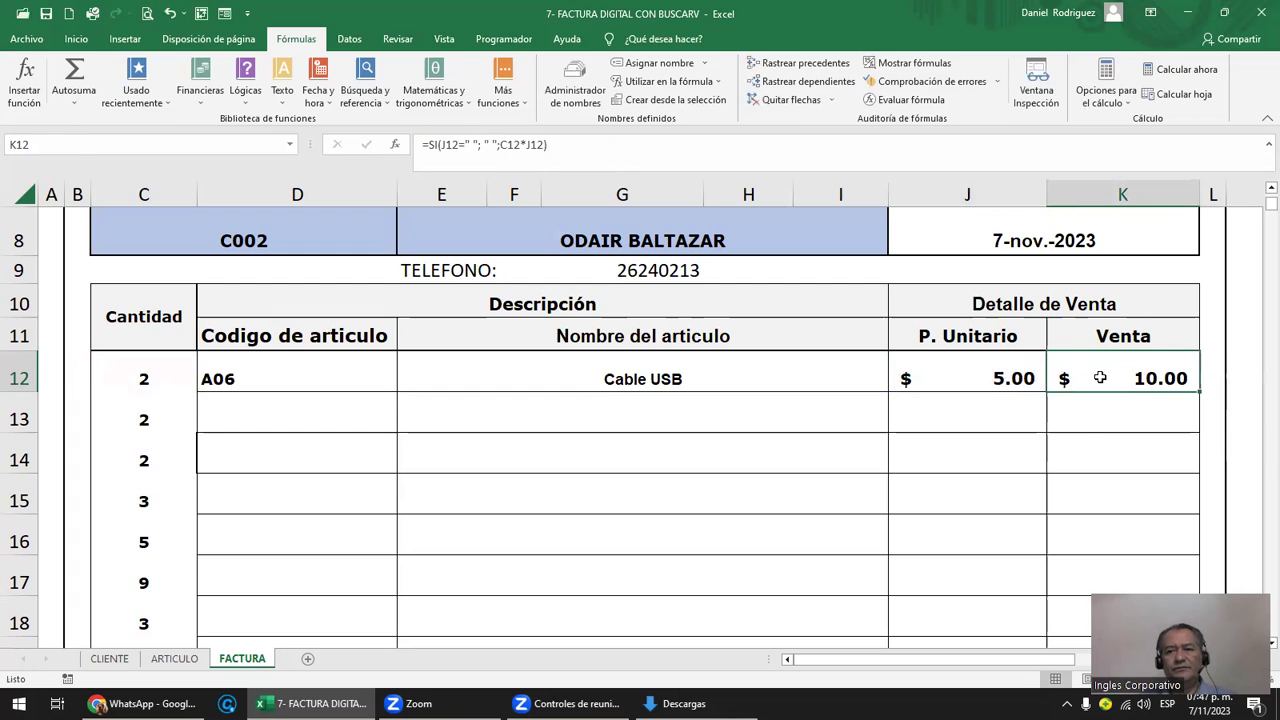
pyautogui.hscroll(1, 1038, 490)
pyautogui.hscroll(2, 1037, 489)
pyautogui.hscroll(1, 1023, 486)
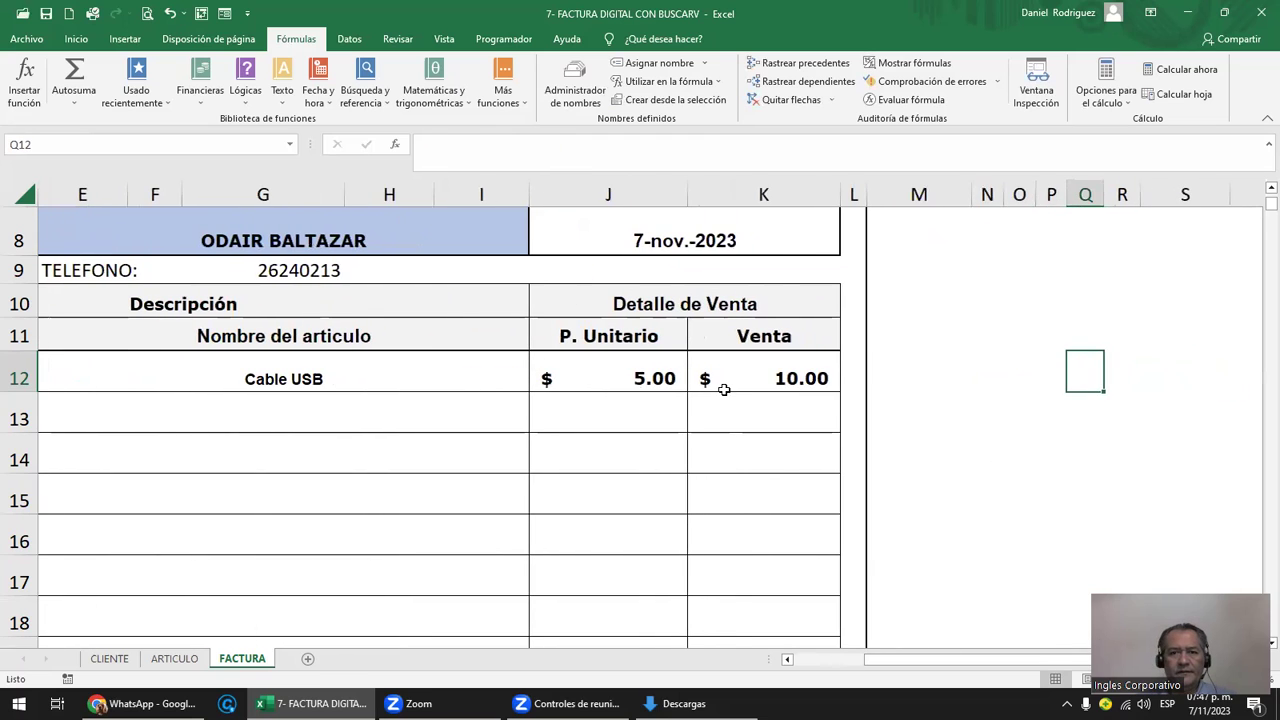
pyautogui.doubleClick(735, 373)
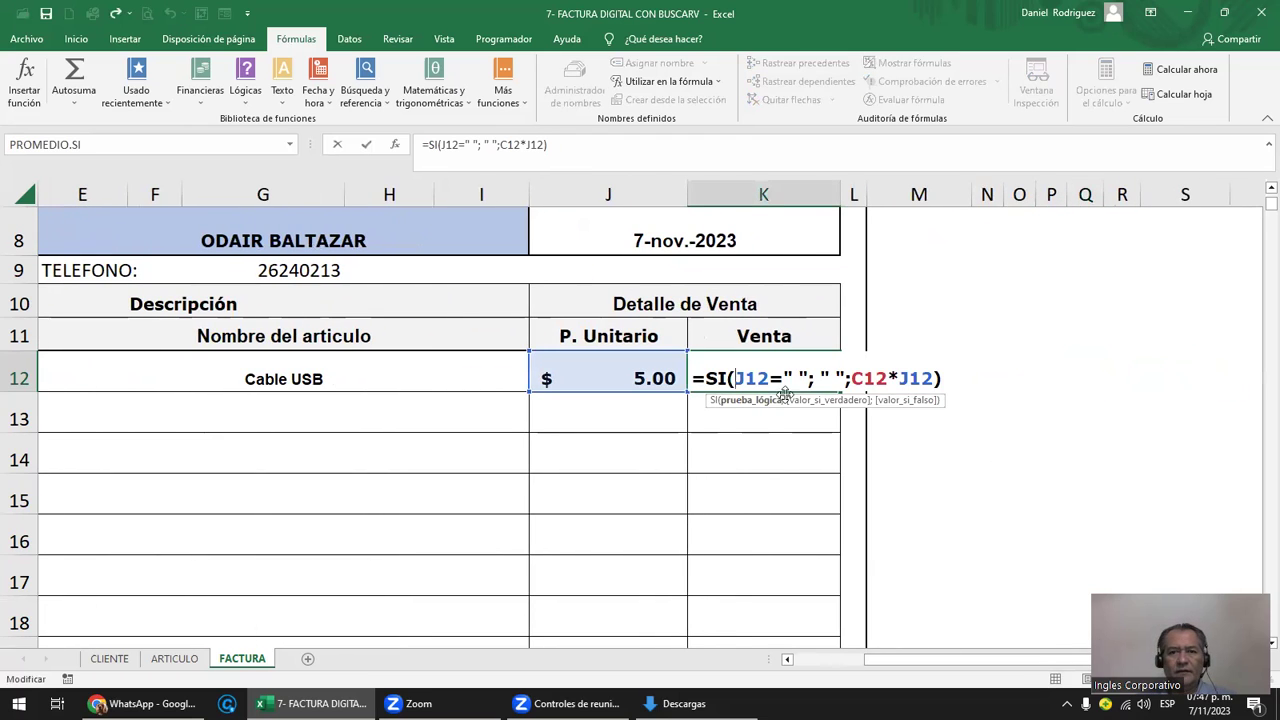
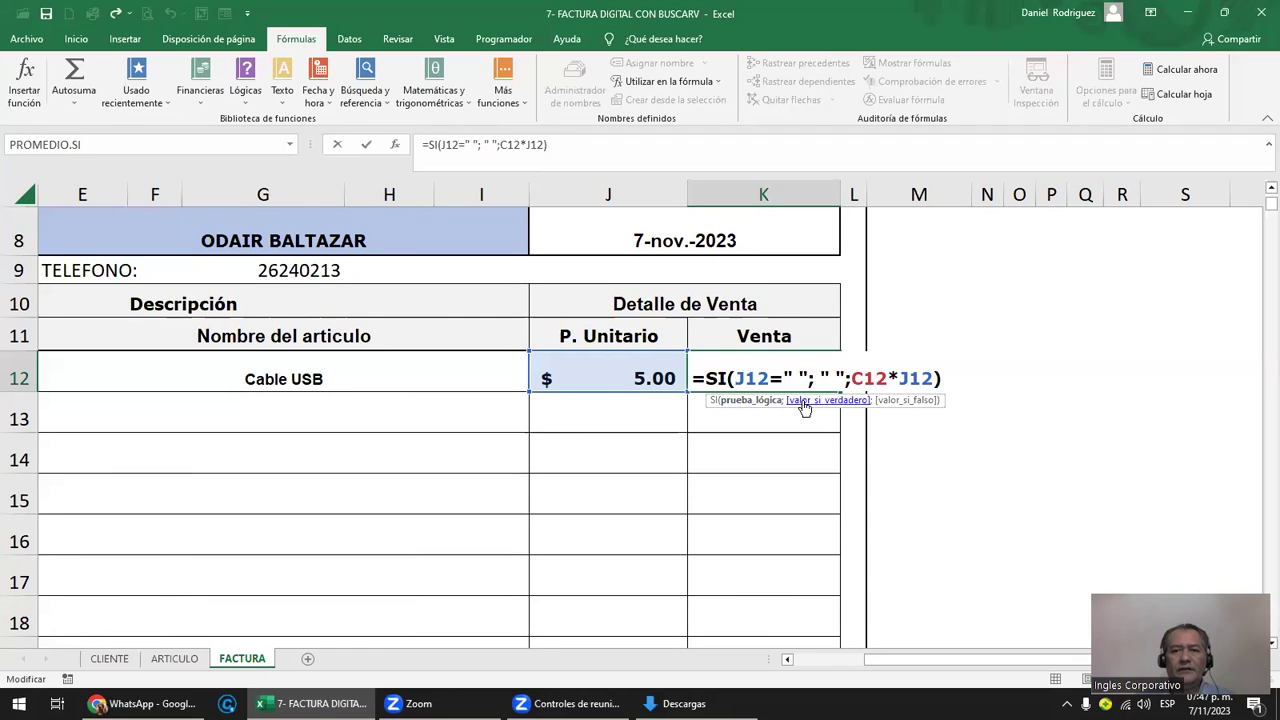
# - Commit the Venta formula in K12 and return to the first line's article code cell D12
pyautogui.press('Return')
pyautogui.hotkey('ctrl', 'Left')
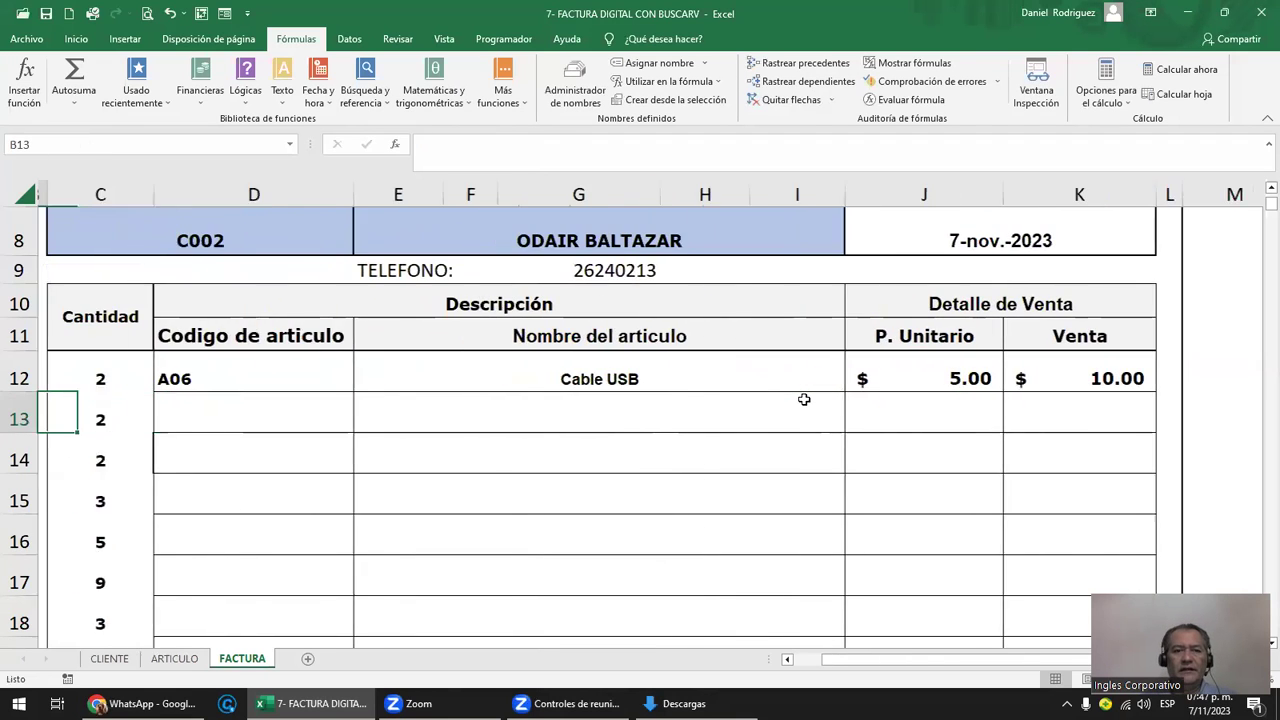
pyautogui.press('Right')
pyautogui.press('Up')
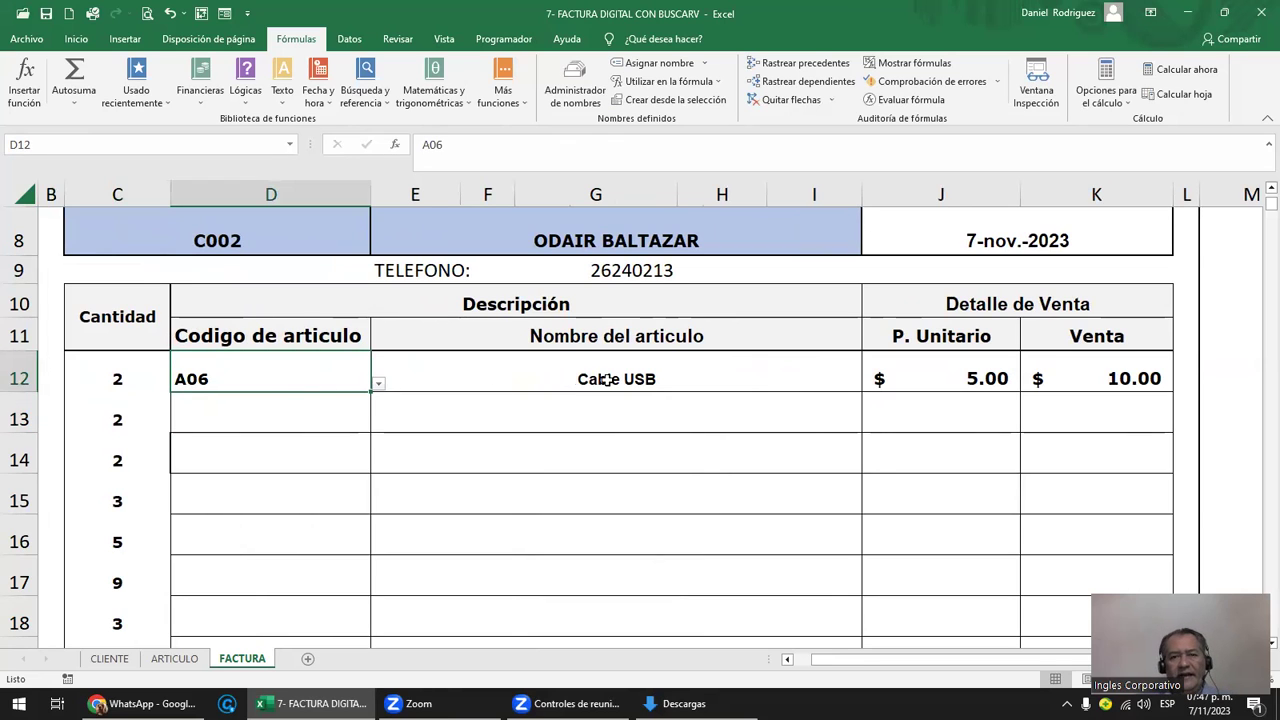
# - Set D12 to article A04 so J12 shows IP Phone at $150.00, then view the ARTICULO sheet
pyautogui.click(917, 374)
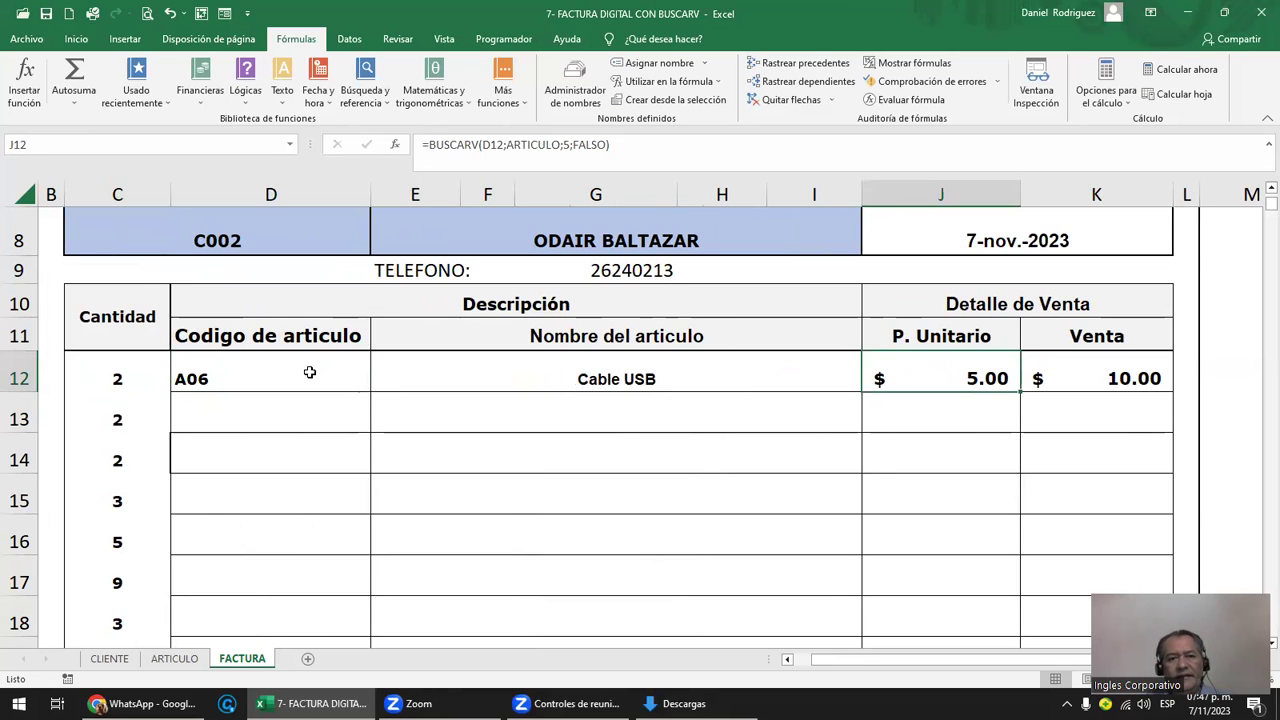
pyautogui.click(362, 382)
pyautogui.click(378, 383)
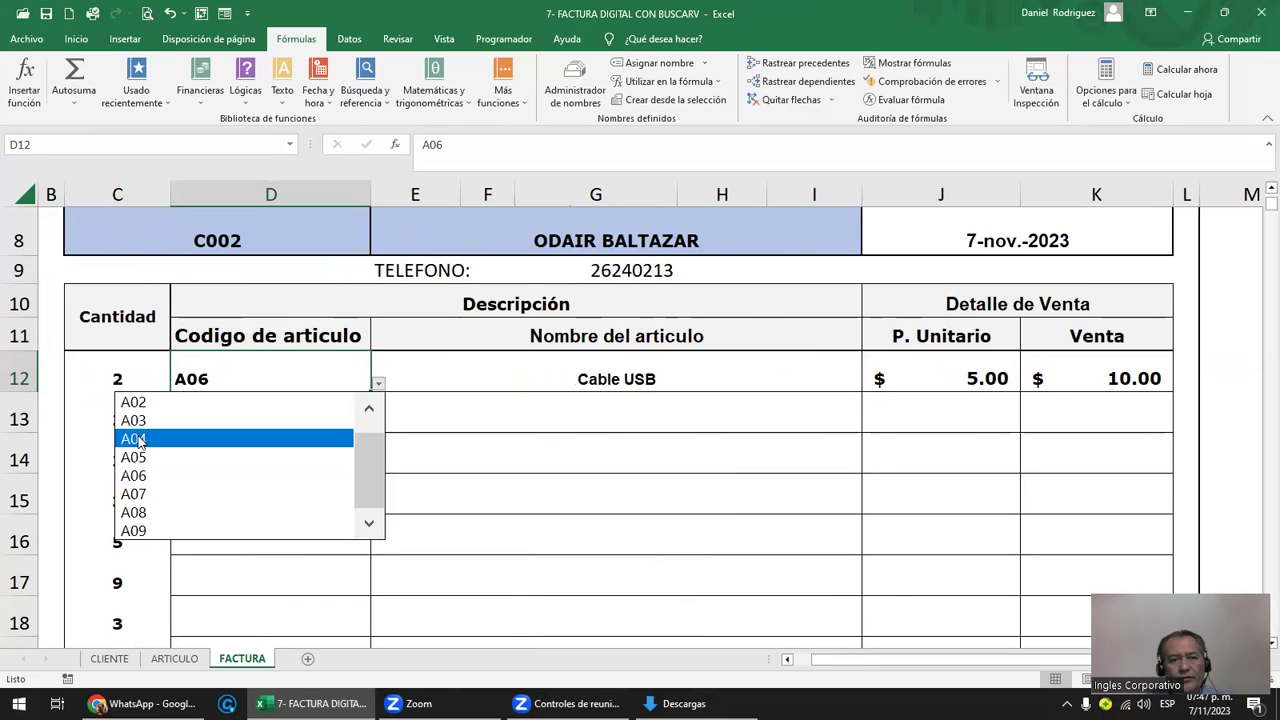
pyautogui.click(194, 437)
pyautogui.click(940, 374)
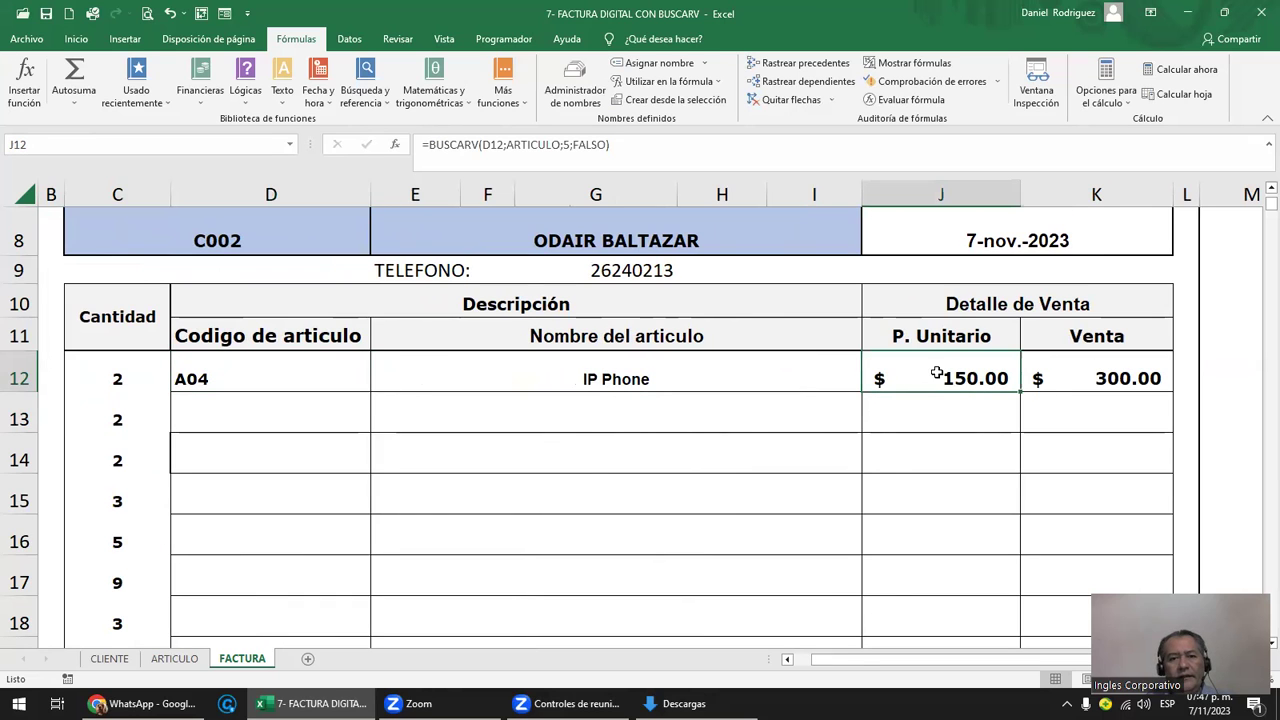
pyautogui.click(174, 658)
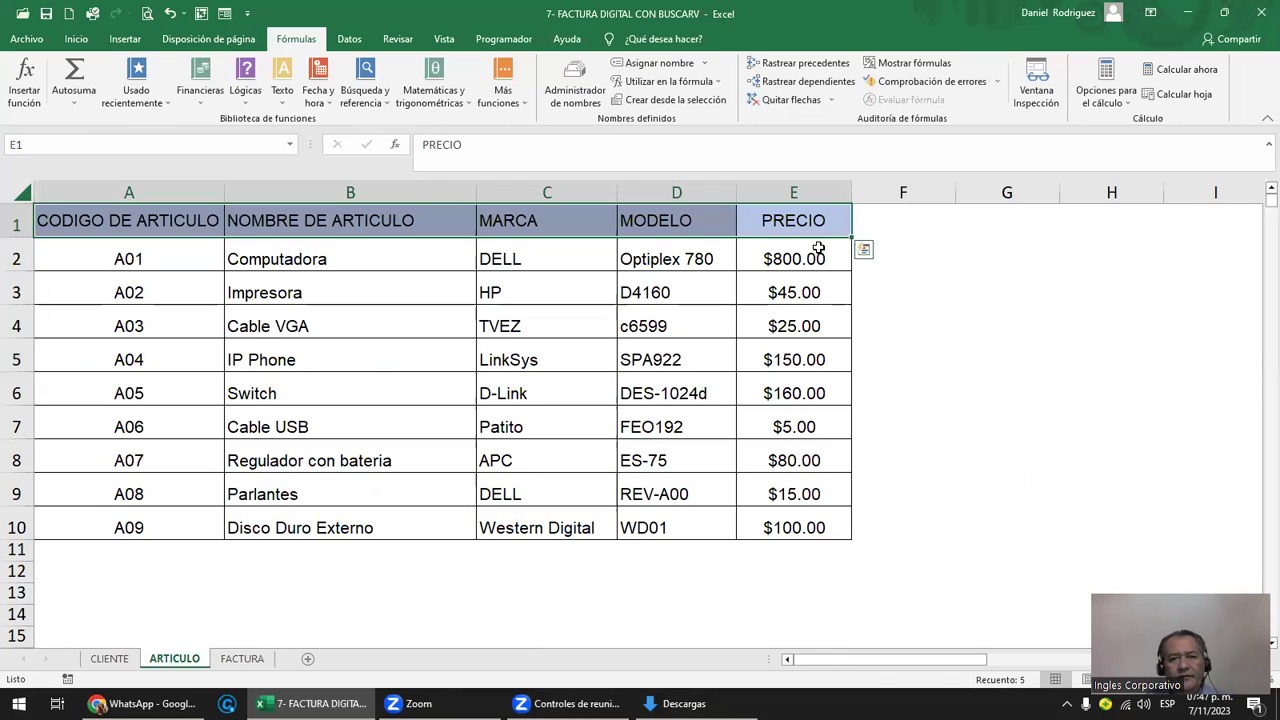
# - Review the ARTICULO prices E2:E10 and K12's Venta formula without changing it
pyautogui.moveTo(818, 248); pyautogui.dragTo(808, 528)
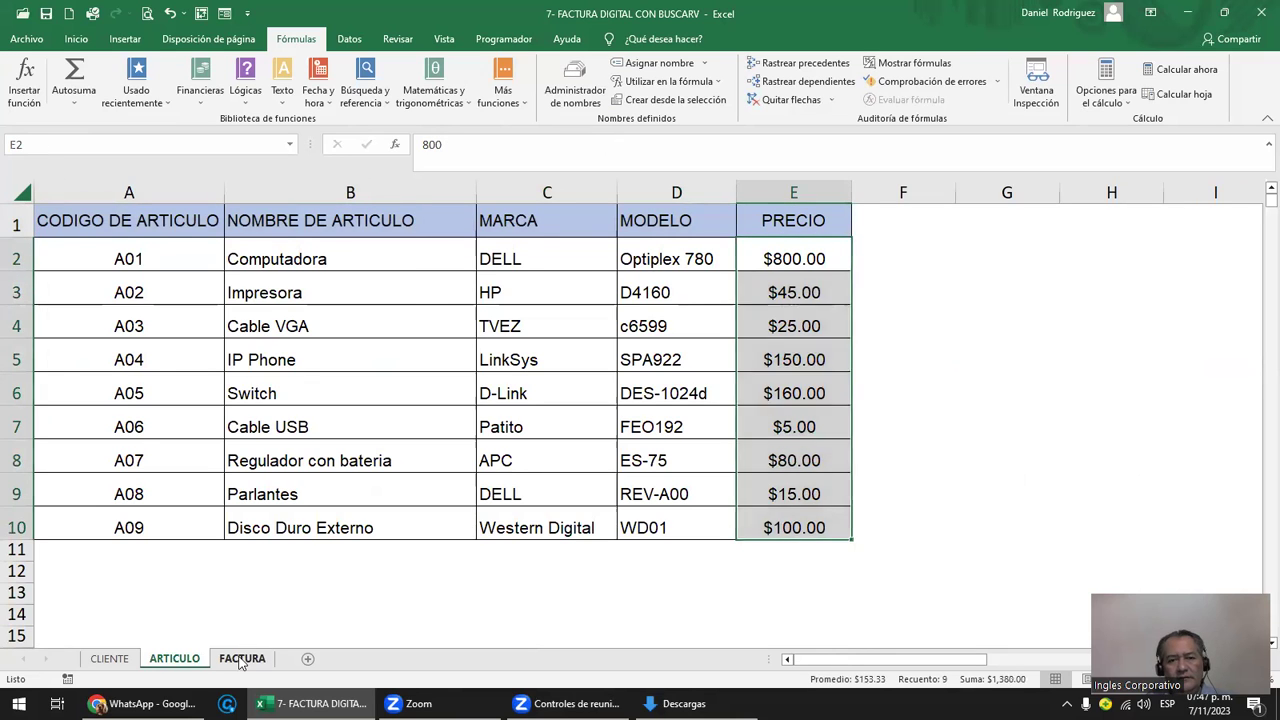
pyautogui.click(242, 658)
pyautogui.doubleClick(1111, 380)
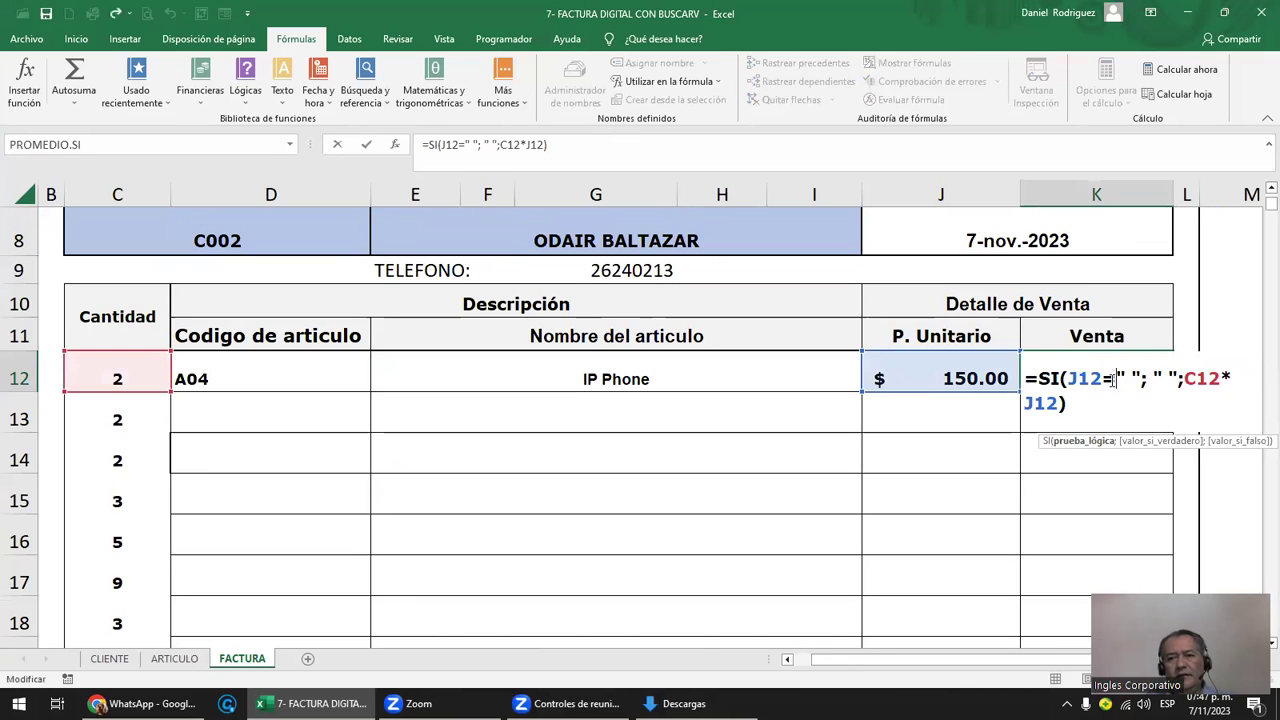
pyautogui.moveTo(1066, 380); pyautogui.dragTo(1127, 375)
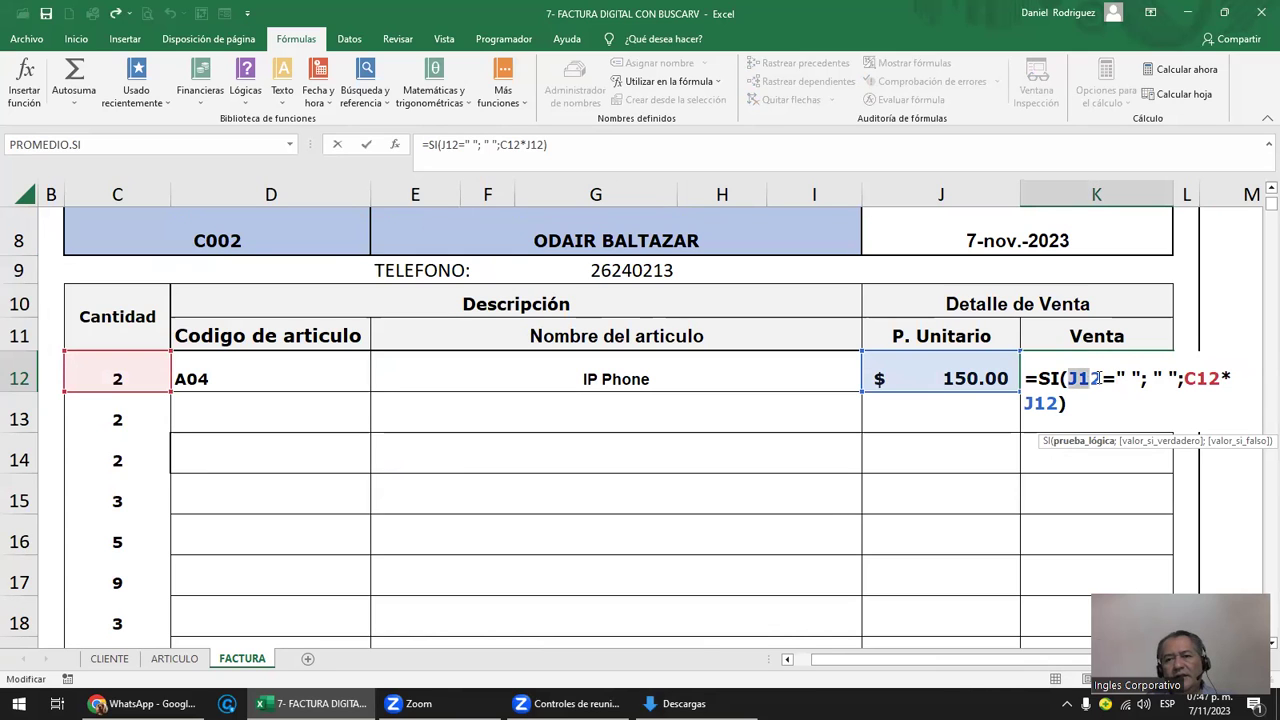
pyautogui.click(941, 372)
pyautogui.press('Escape')
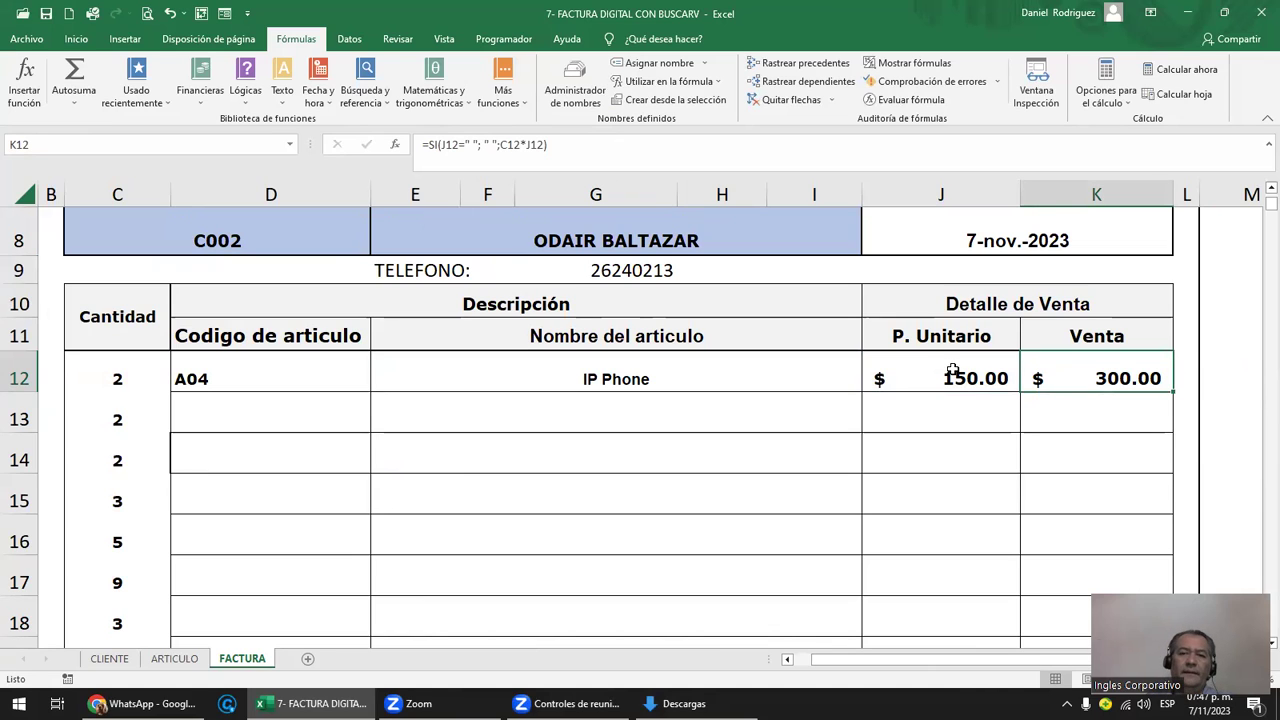
# - Delete J12's BUSCARV unit-price formula and restore it so it returns $150.00 again
pyautogui.click(952, 369)
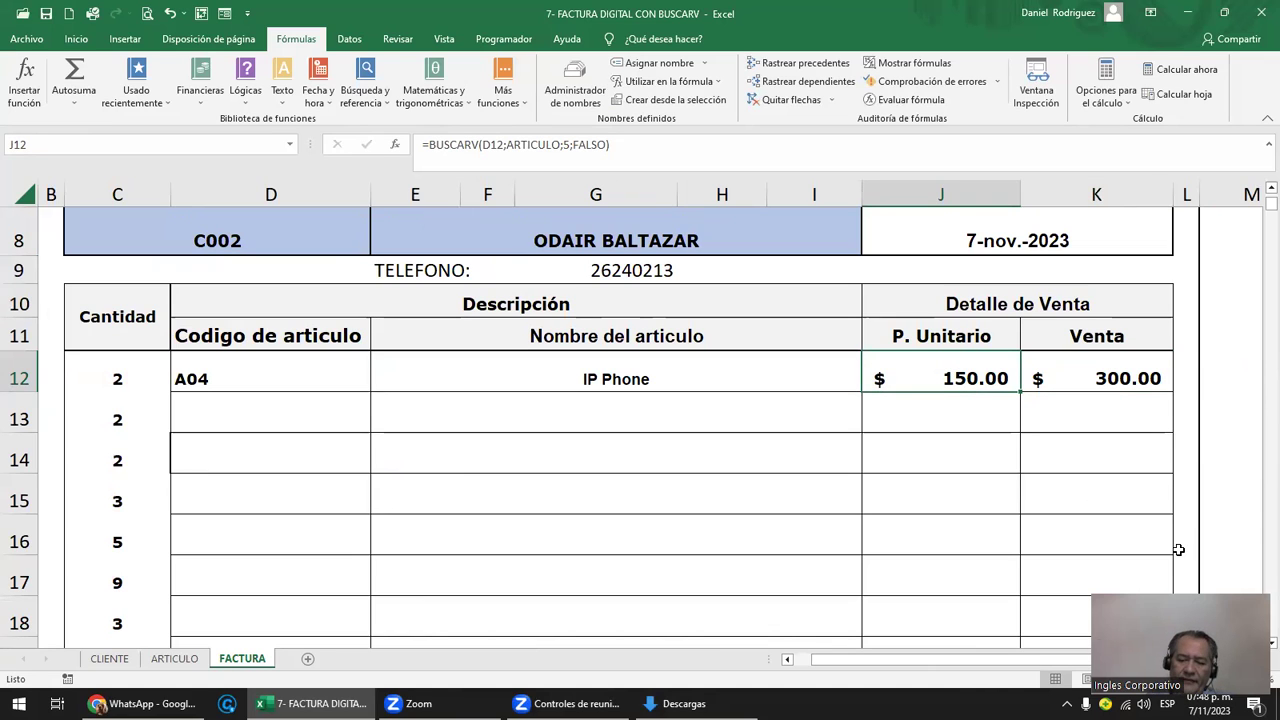
pyautogui.press('Delete')
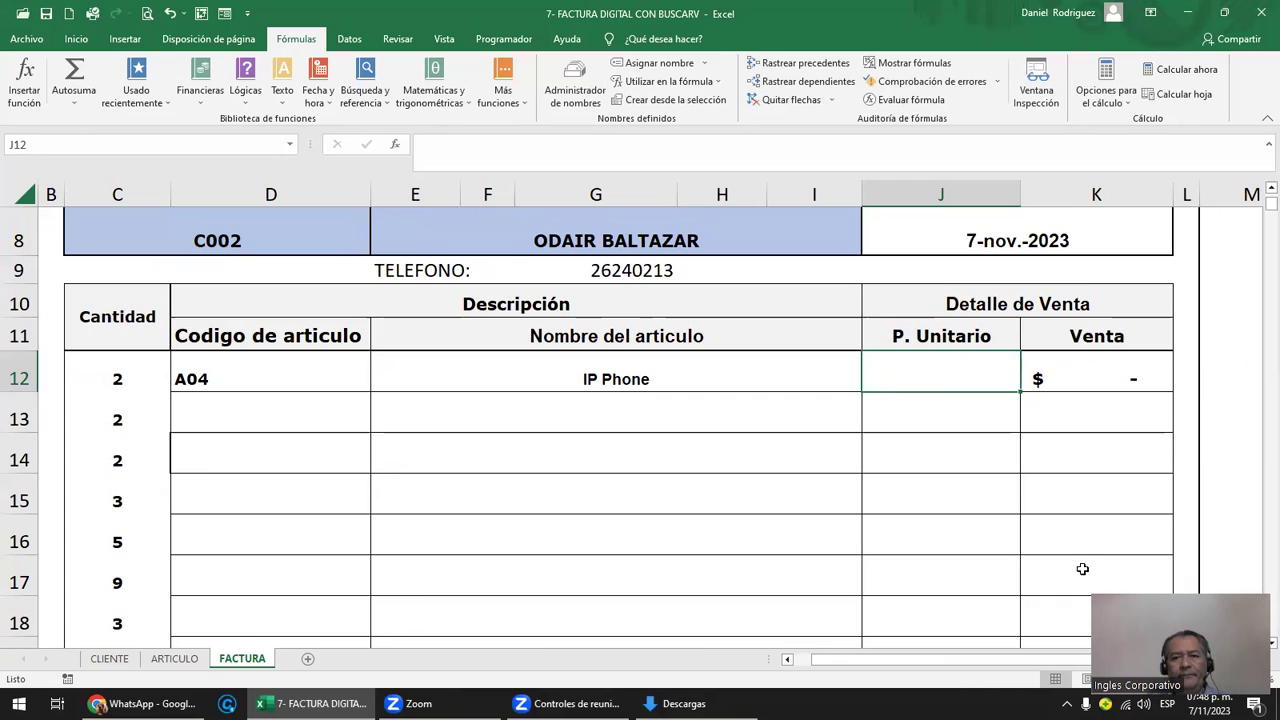
pyautogui.hotkey('ctrl', 'z')
pyautogui.hotkey('ctrl', 'y')
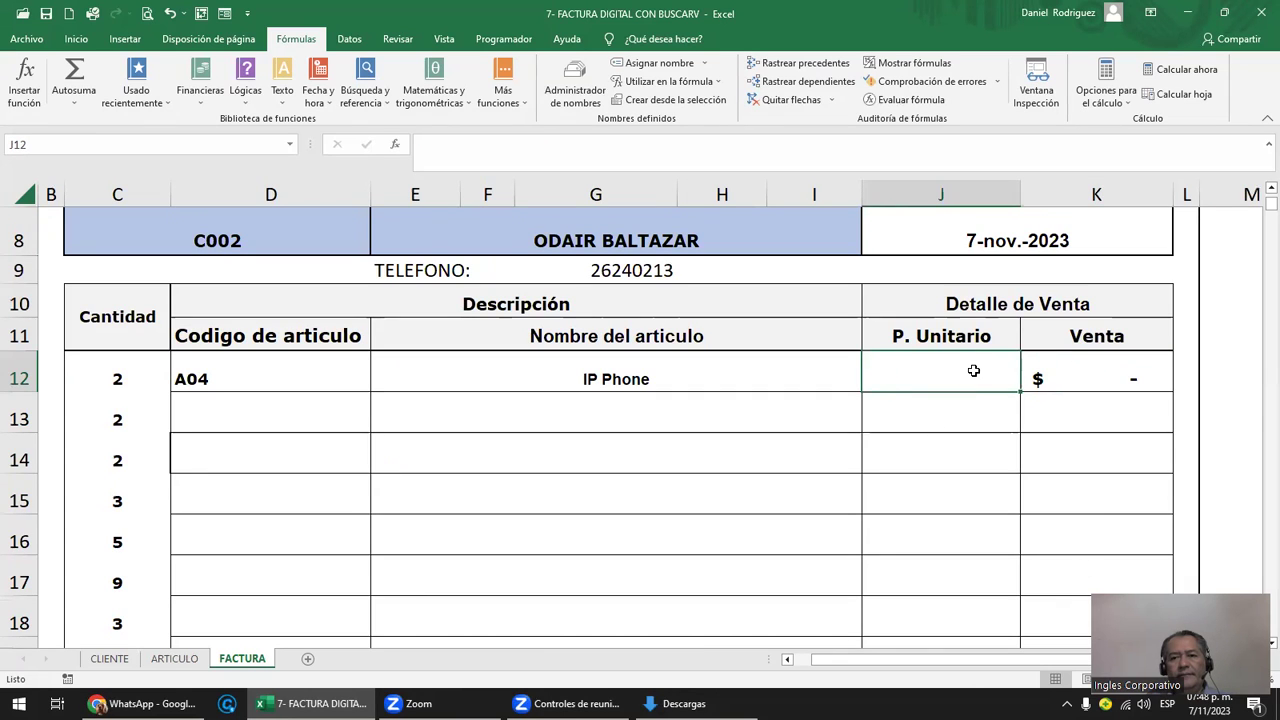
pyautogui.hotkey('ctrl', 'y')
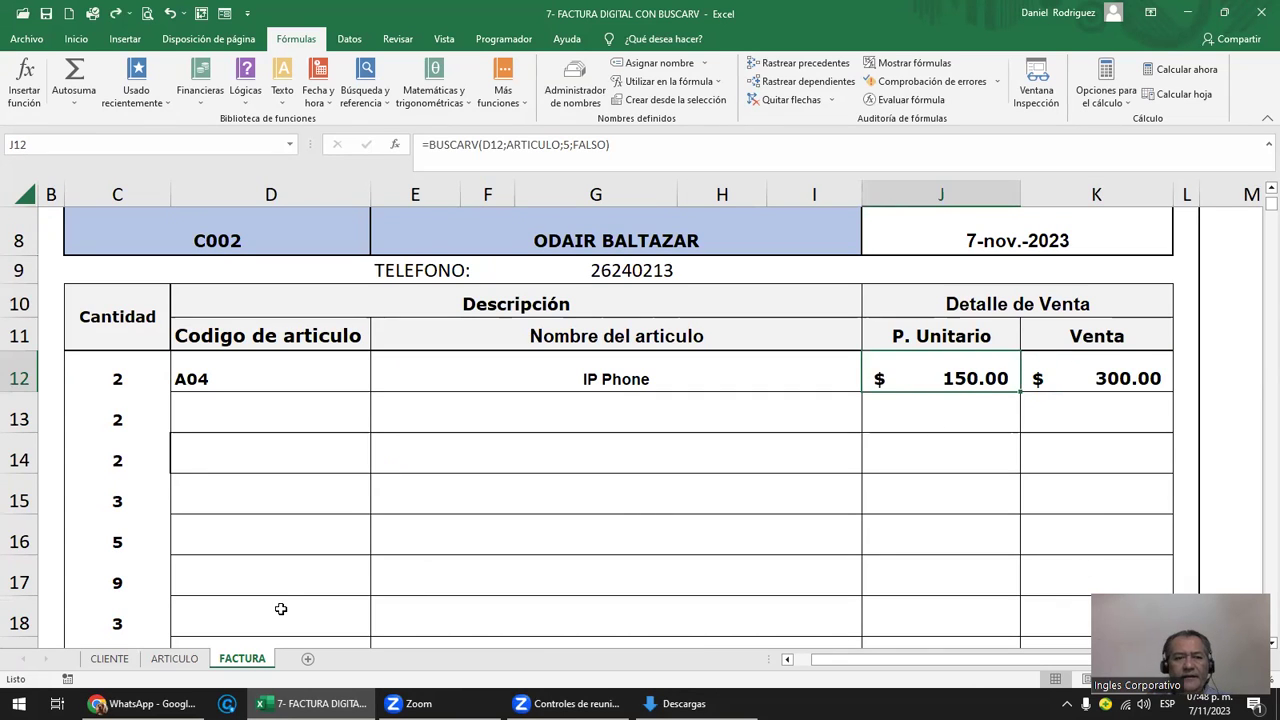
pyautogui.click(188, 662)
pyautogui.click(228, 662)
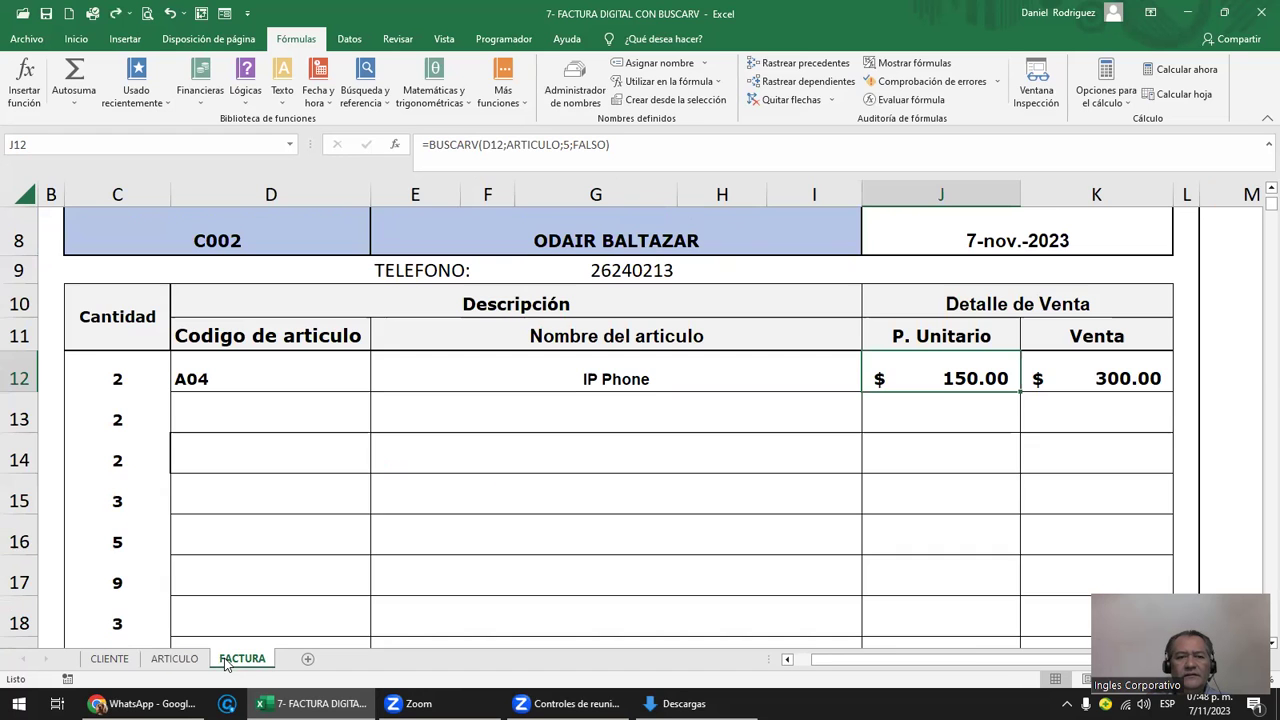
pyautogui.click(175, 660)
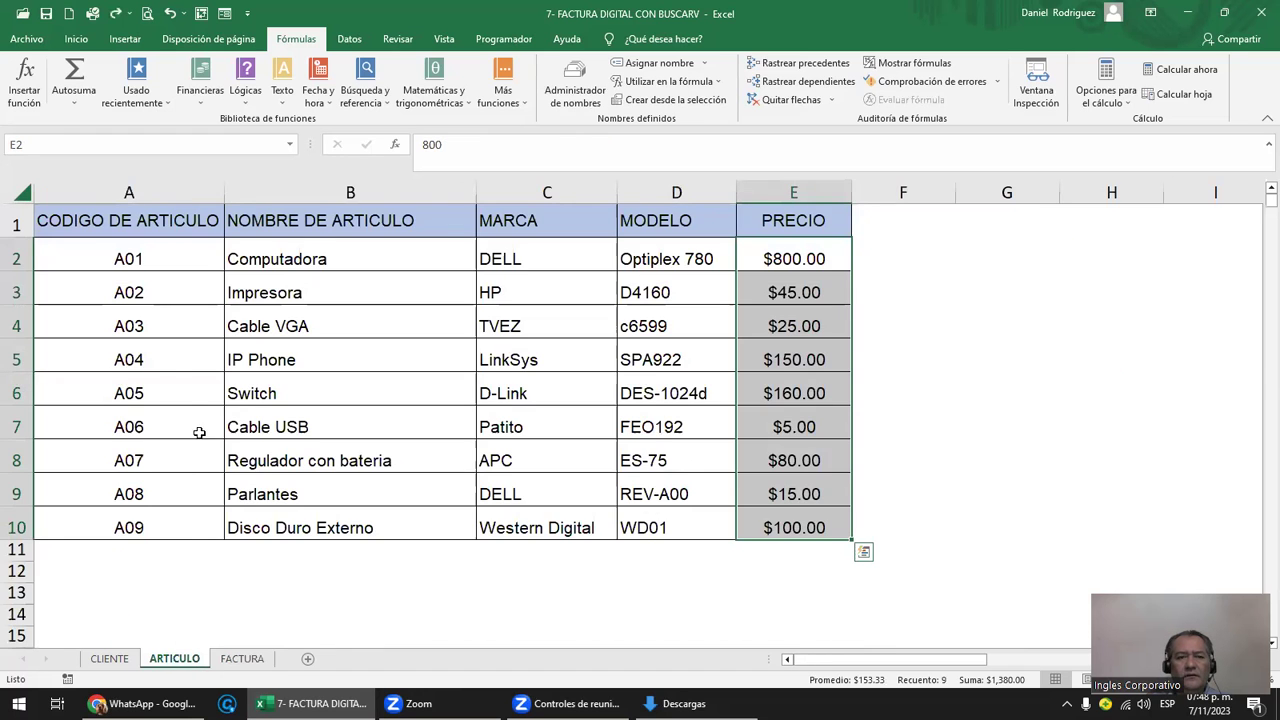
pyautogui.click(156, 362)
pyautogui.click(822, 361)
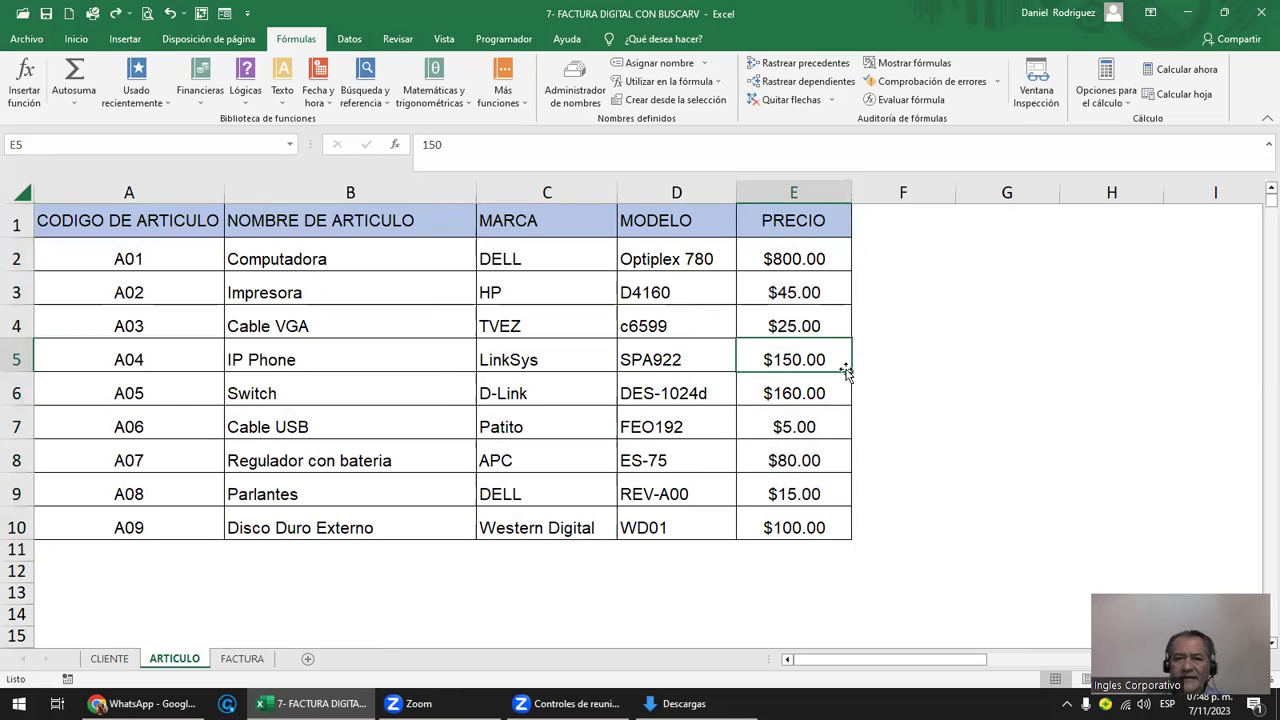
pyautogui.press('Delete')
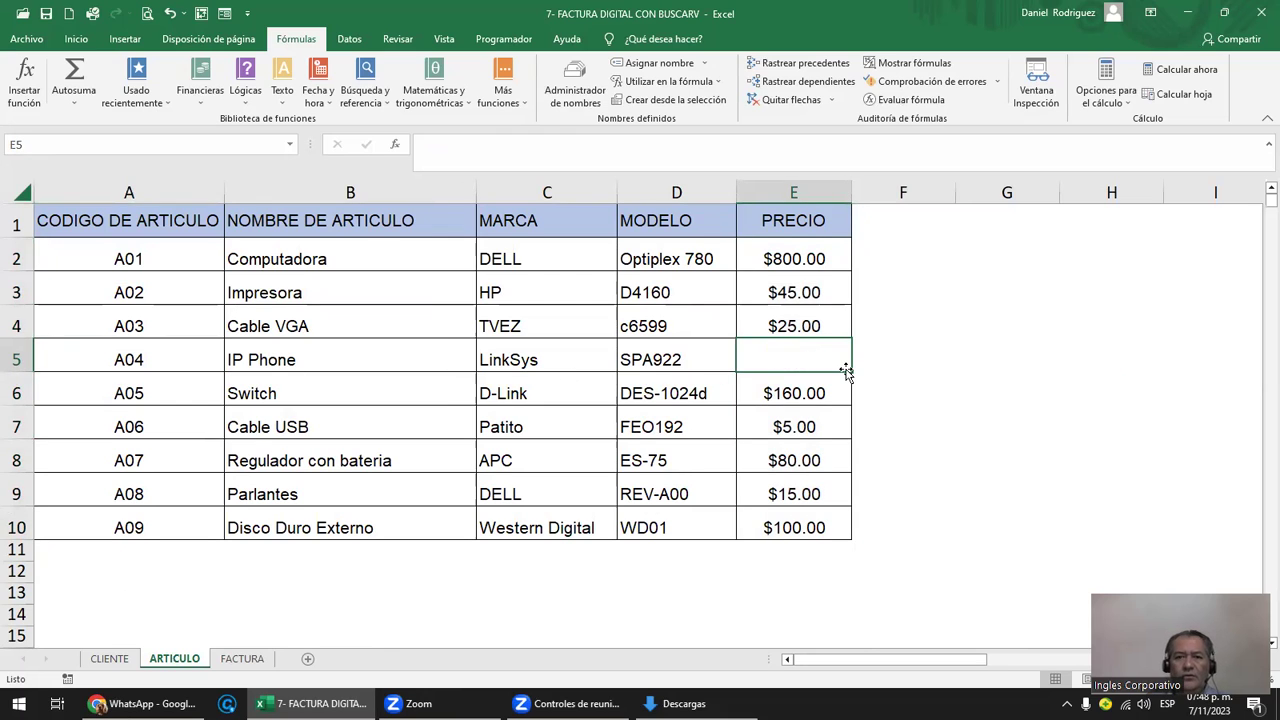
pyautogui.click(914, 346)
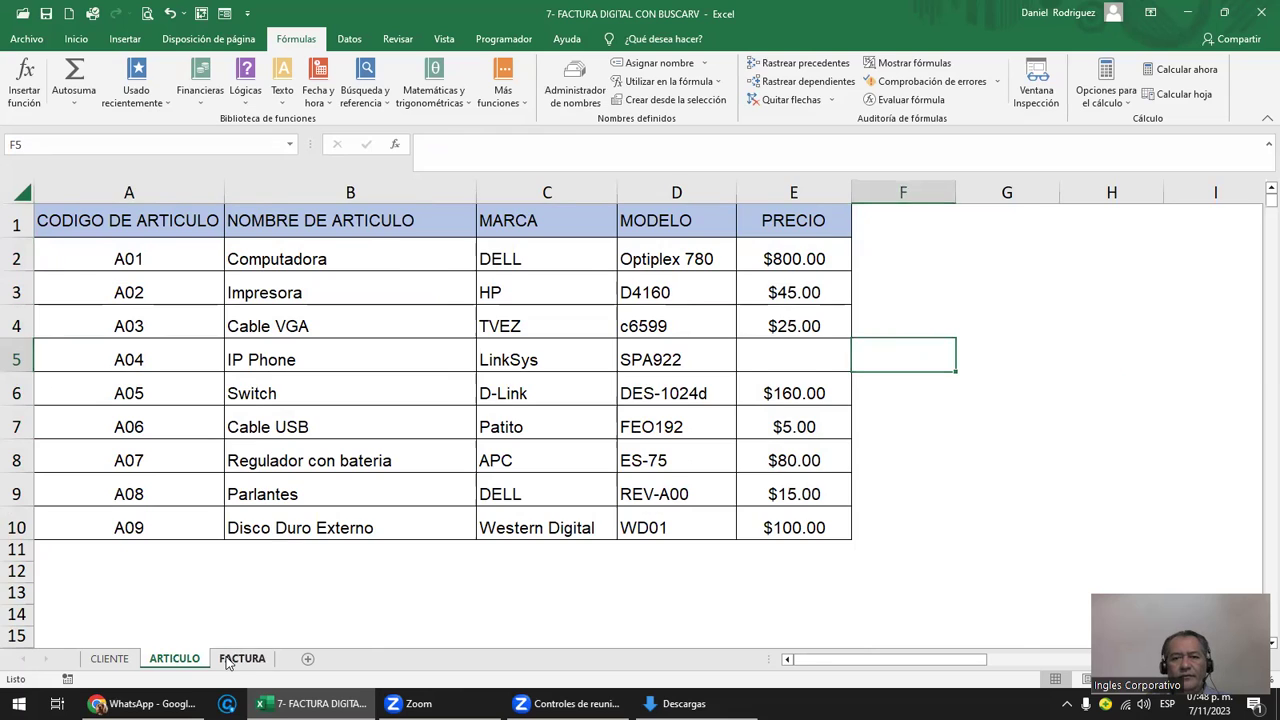
pyautogui.click(240, 658)
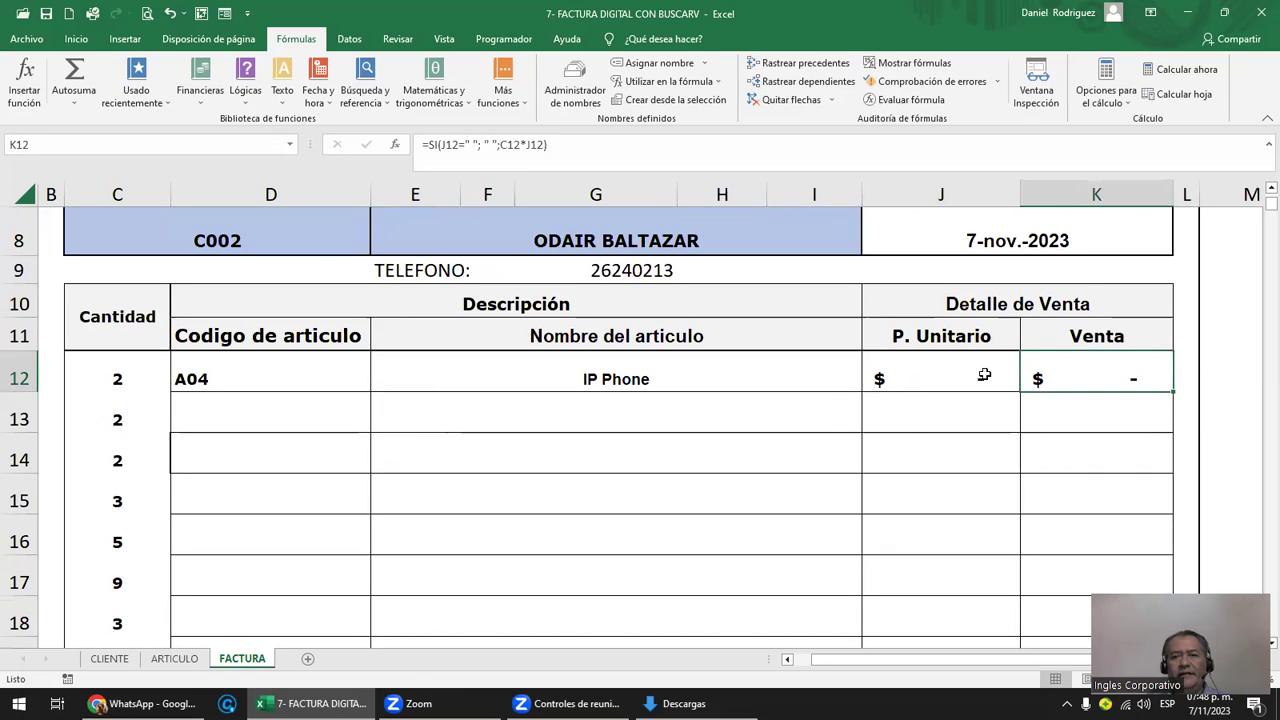
pyautogui.click(1051, 375)
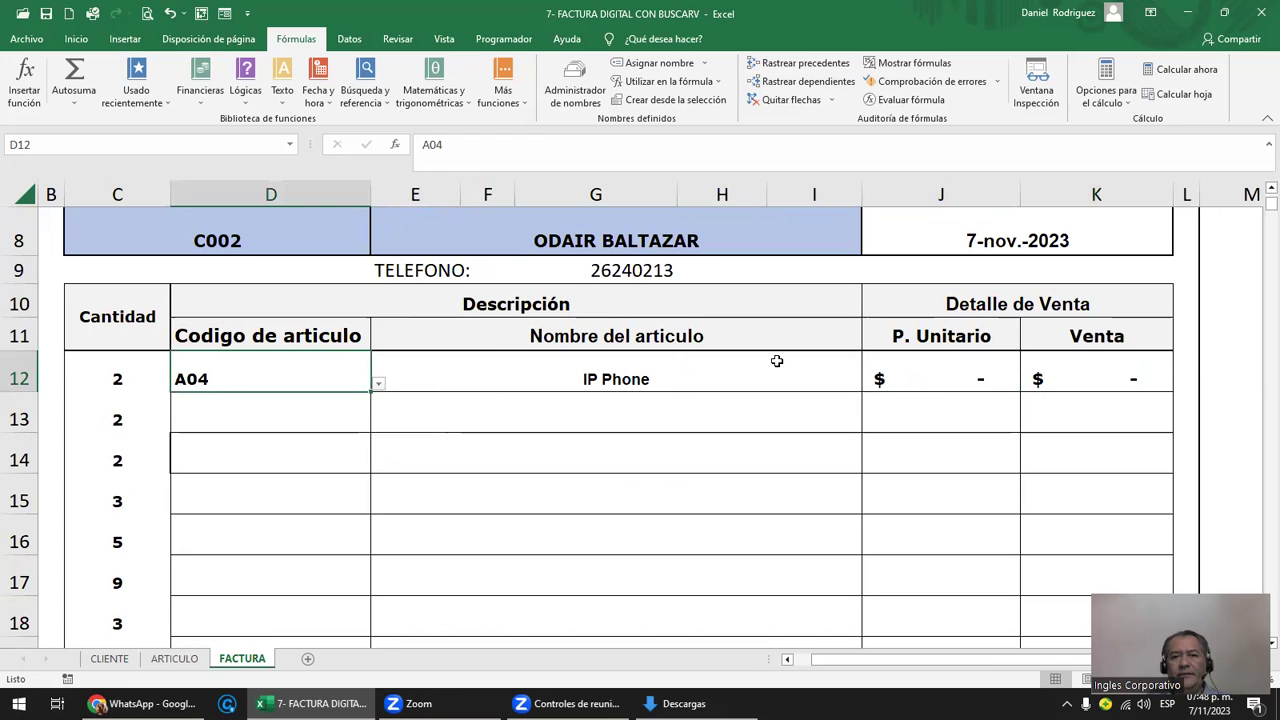
pyautogui.click(943, 377)
pyautogui.click(1094, 377)
pyautogui.click(978, 372)
pyautogui.click(1086, 383)
pyautogui.click(174, 658)
pyautogui.click(771, 359)
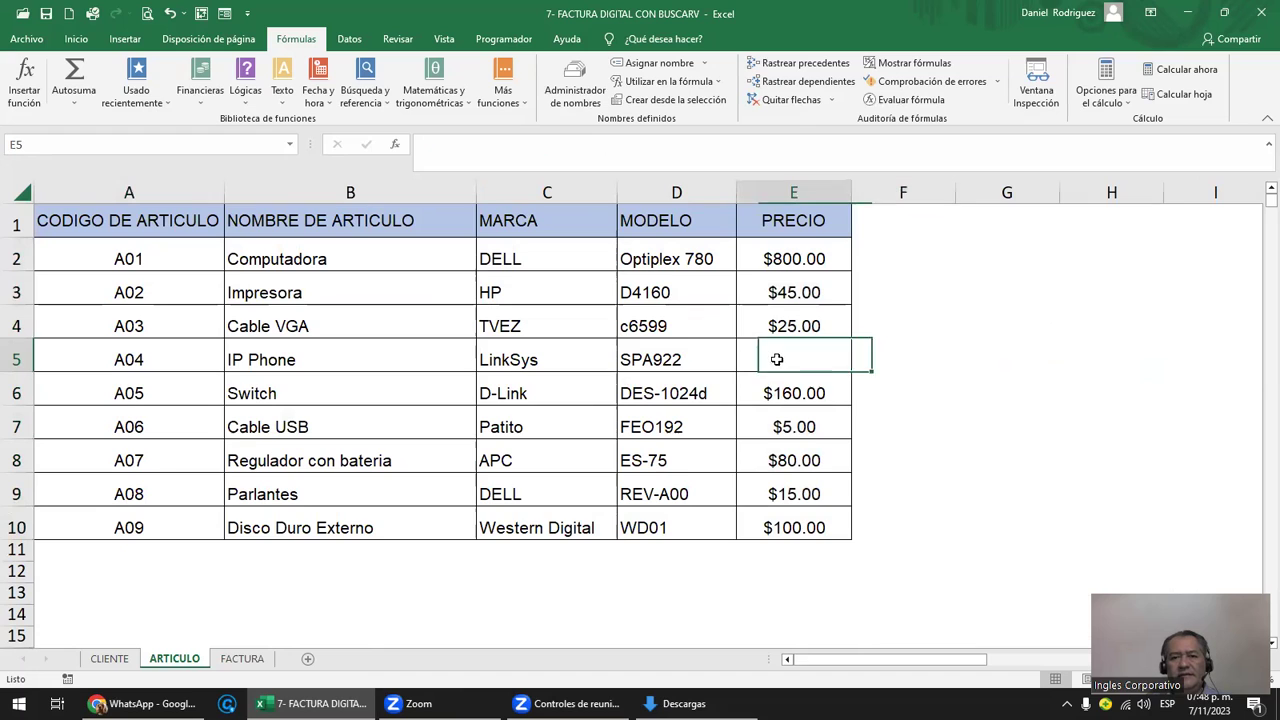
pyautogui.write('150')
pyautogui.press('Return')
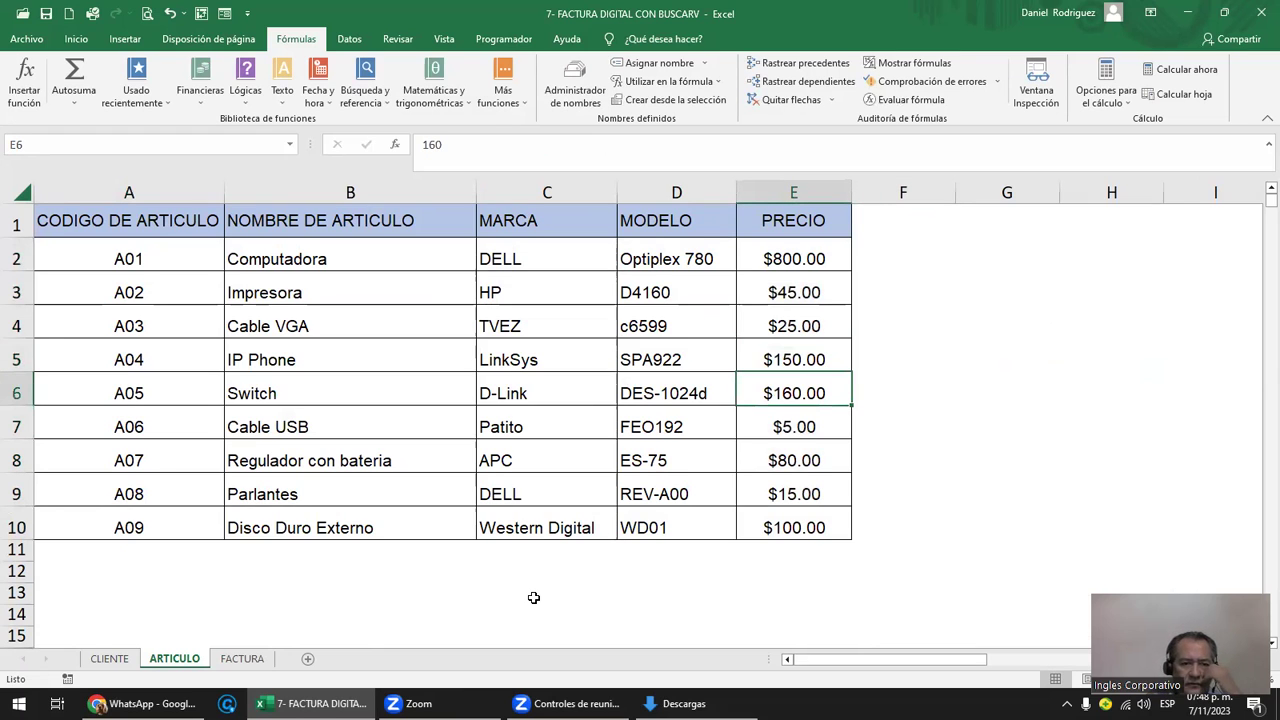
pyautogui.hotkey('ctrl', 'pagedown')
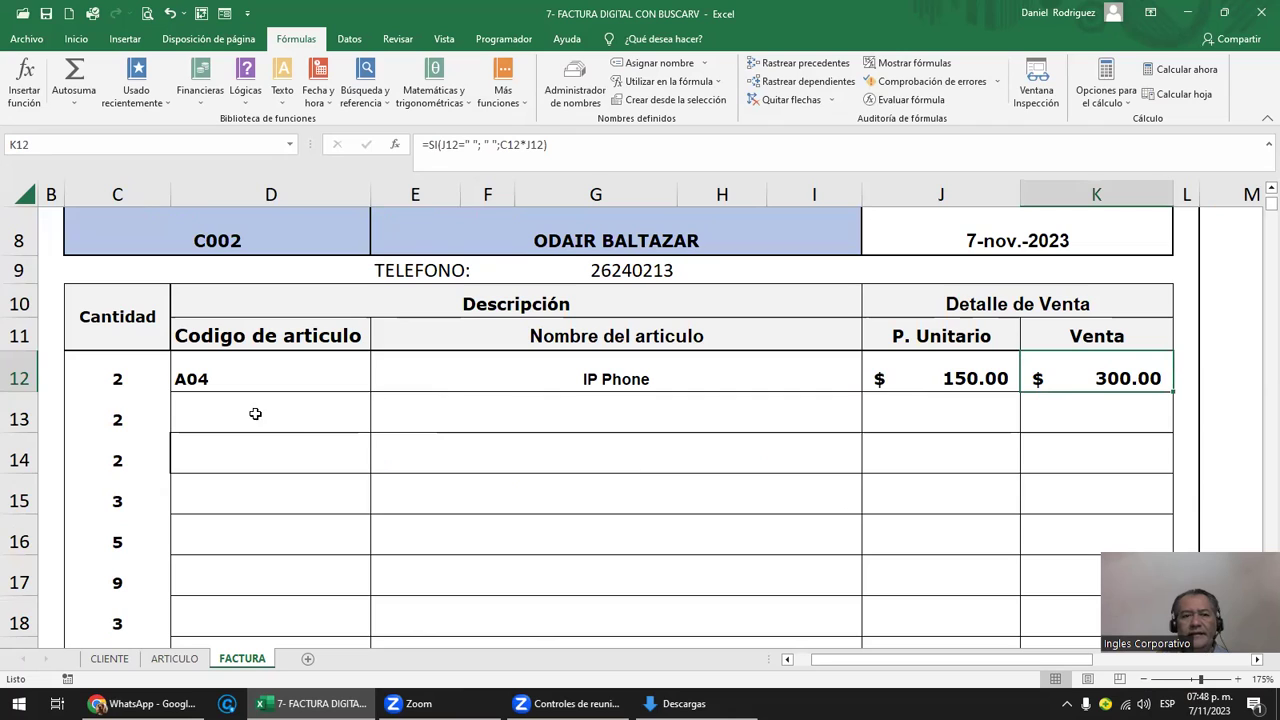
# - Check the first line's name lookup and select the quantity cells C13 to C23
pyautogui.click(241, 377)
pyautogui.press('Right')
pyautogui.press('Left')
pyautogui.press('Right')
pyautogui.press('Down')
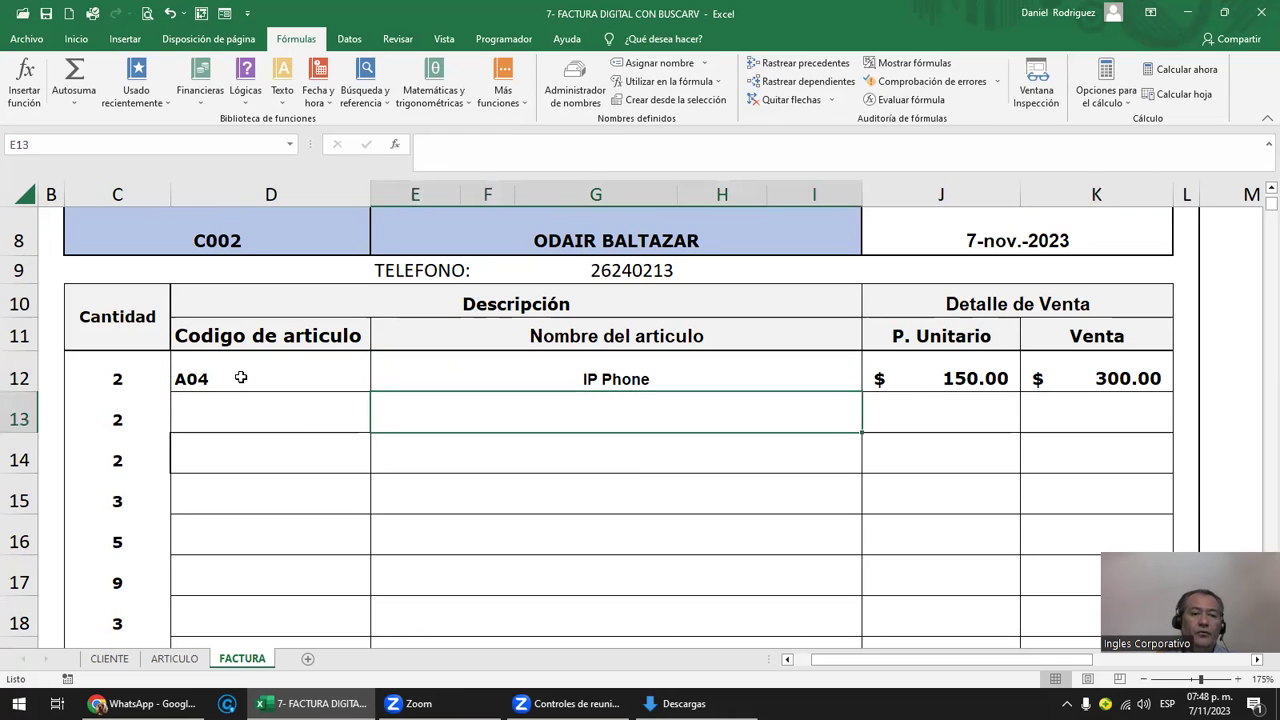
pyautogui.click(290, 415)
pyautogui.moveTo(122, 415)
pyautogui.mouseDown()
pyautogui.moveTo(117, 645)
pyautogui.moveTo(124, 600)
pyautogui.mouseUp()
pyautogui.scroll(2, 127, 600)
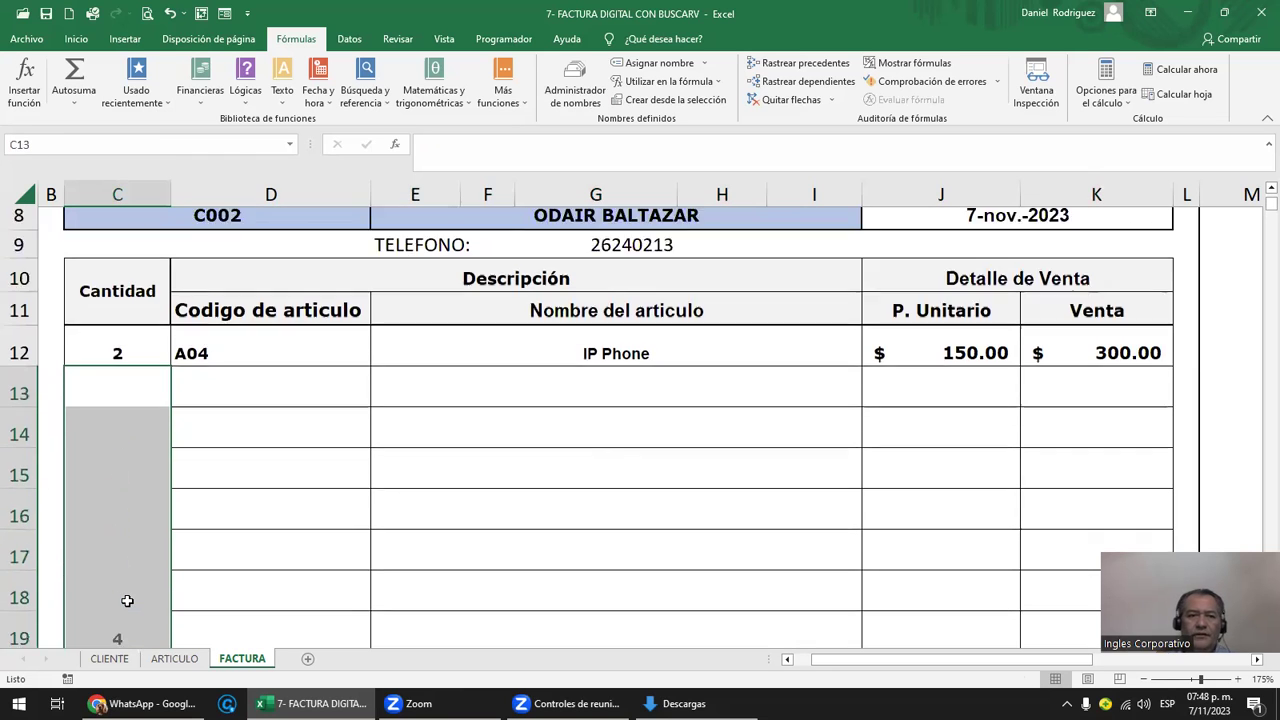
pyautogui.click(240, 420)
# - Set the IP Phone quantity in C12 to 10, after trying 1 and 5
pyautogui.click(130, 378)
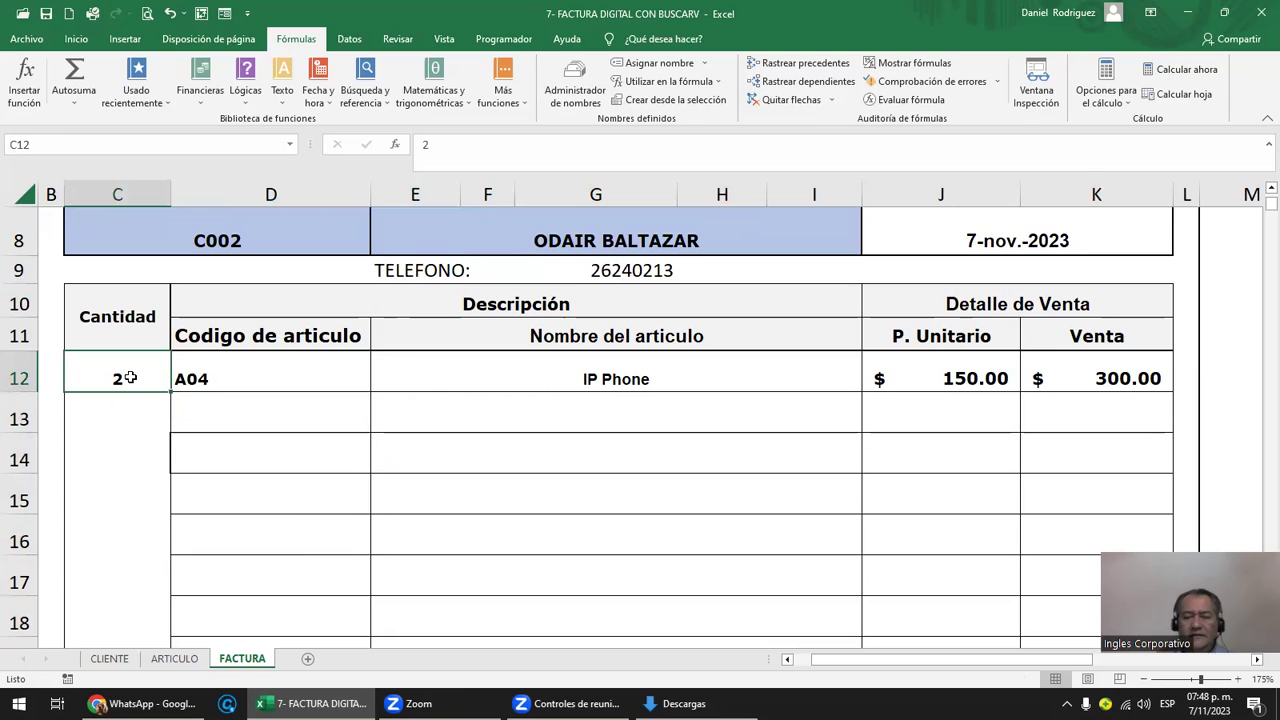
pyautogui.write('1')
pyautogui.hotkey('ctrl', 'Return')
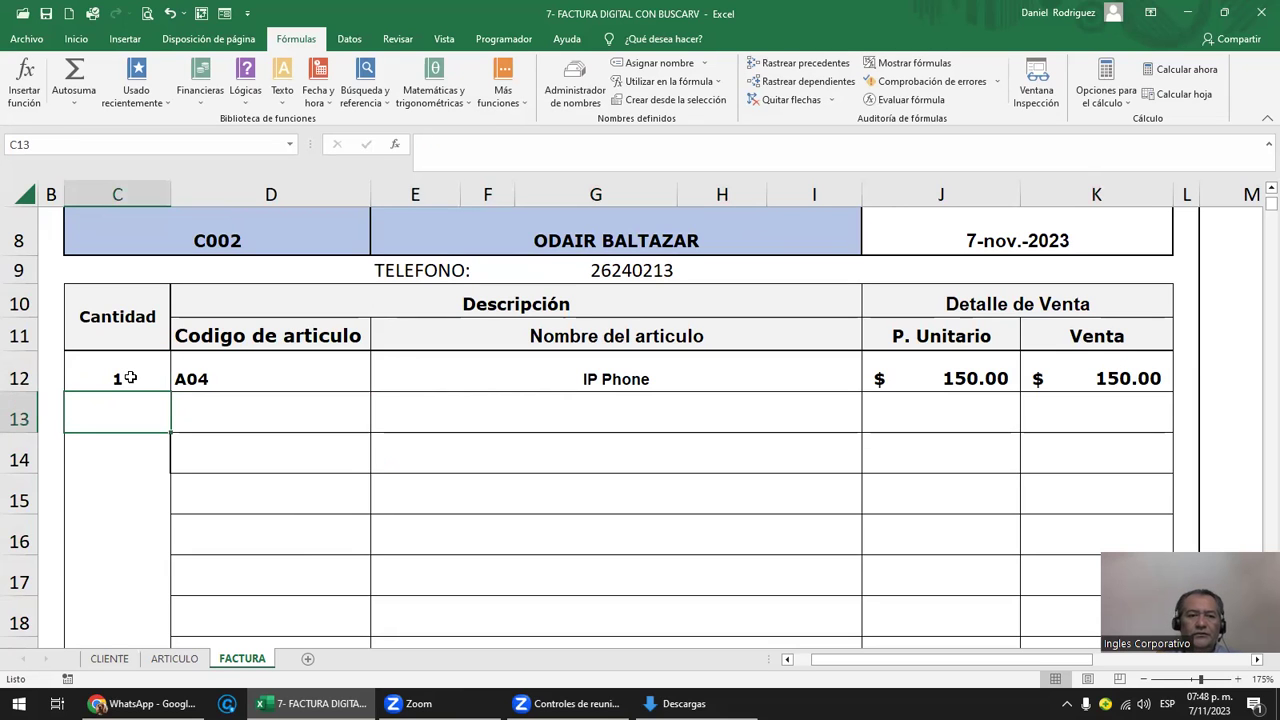
pyautogui.write('5')
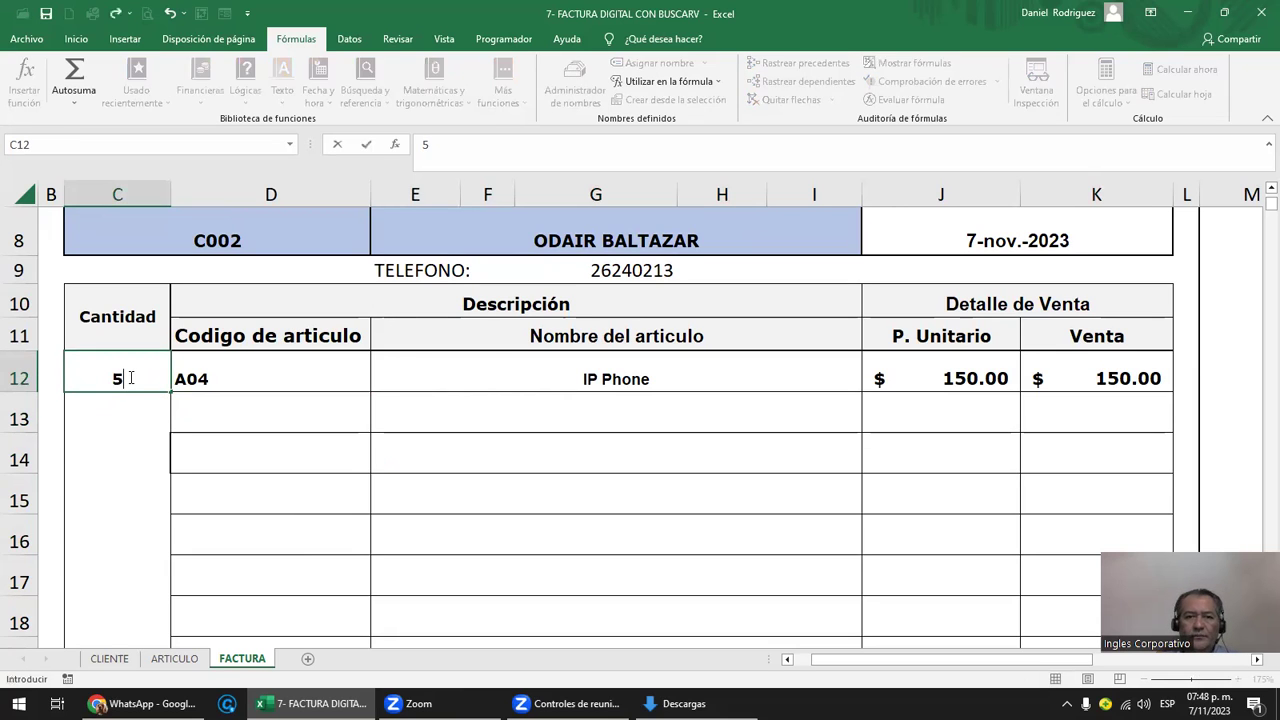
pyautogui.press('Return')
pyautogui.click(130, 378)
pyautogui.write('10')
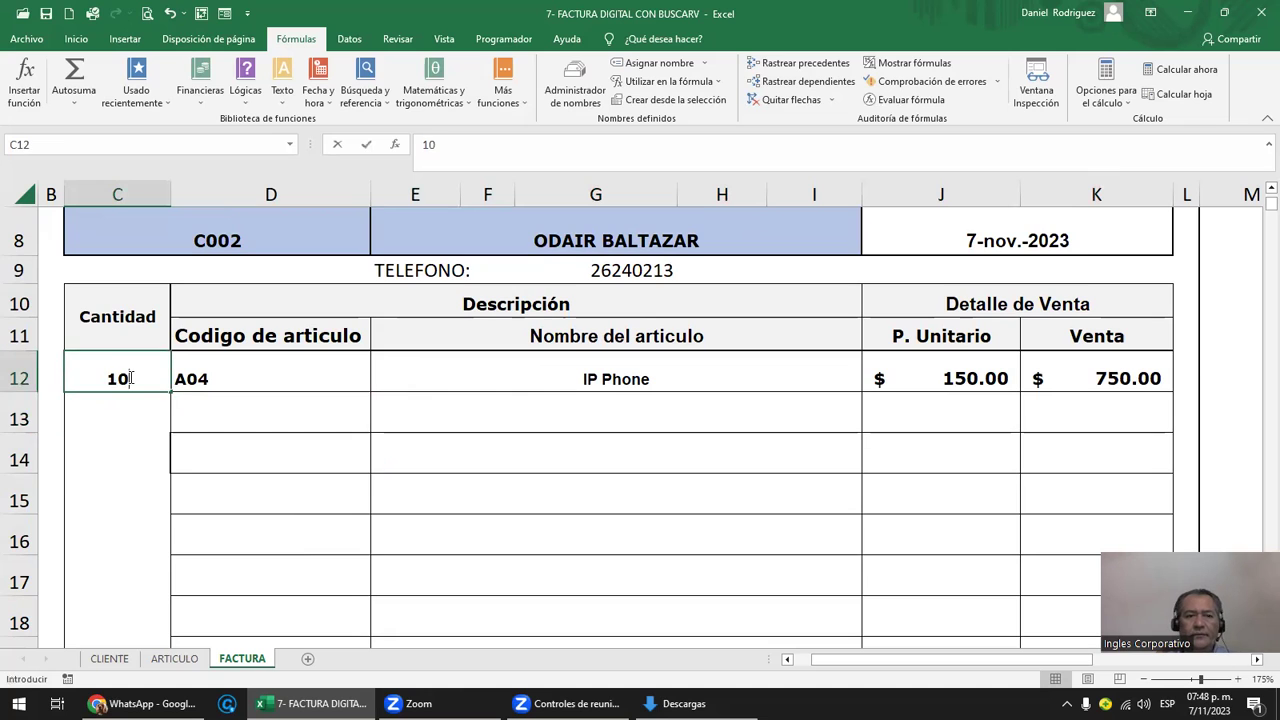
pyautogui.press('Return')
pyautogui.scroll(-3, 914, 451)
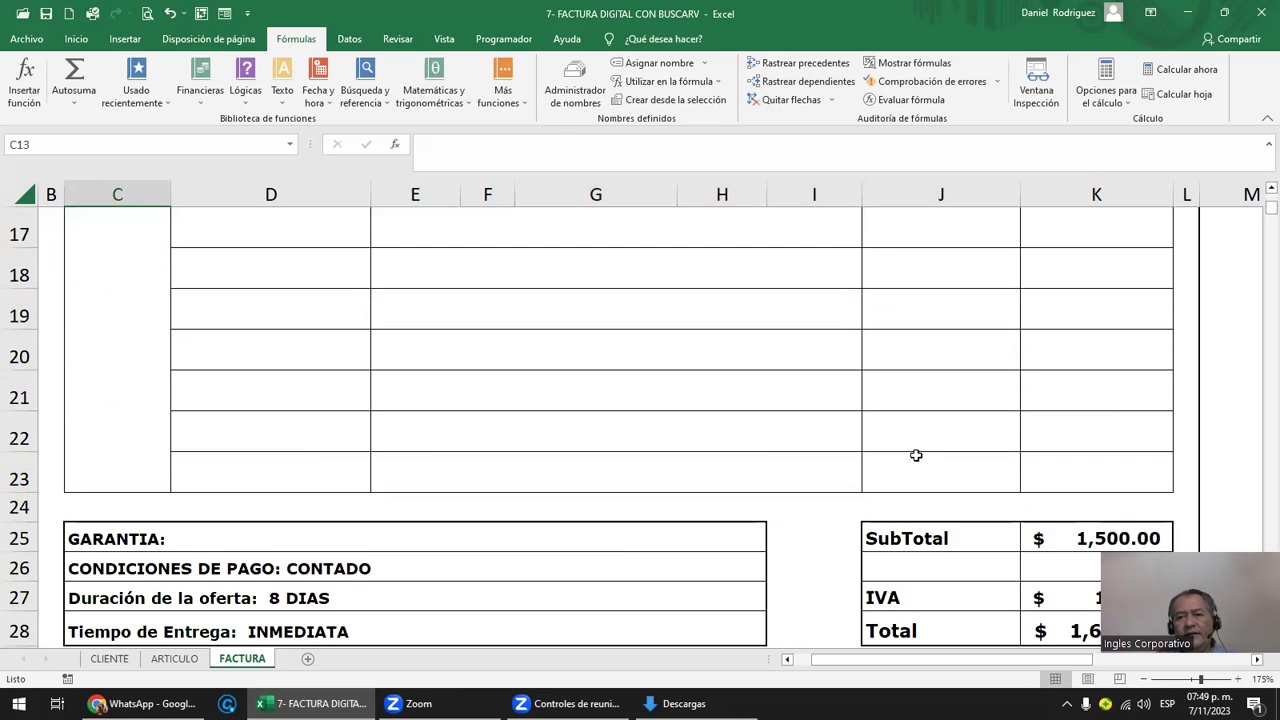
pyautogui.scroll(-2, 914, 451)
pyautogui.moveTo(1110, 369); pyautogui.dragTo(1110, 369)
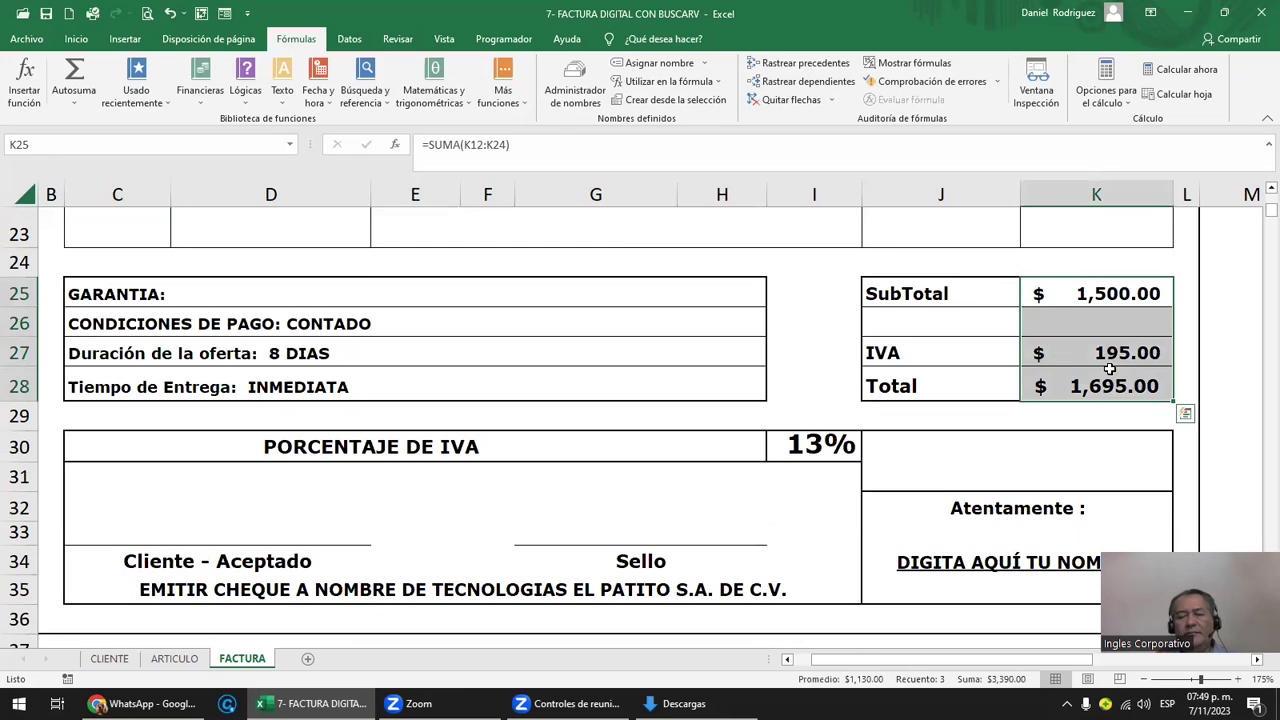
pyautogui.scroll(3, 717, 466)
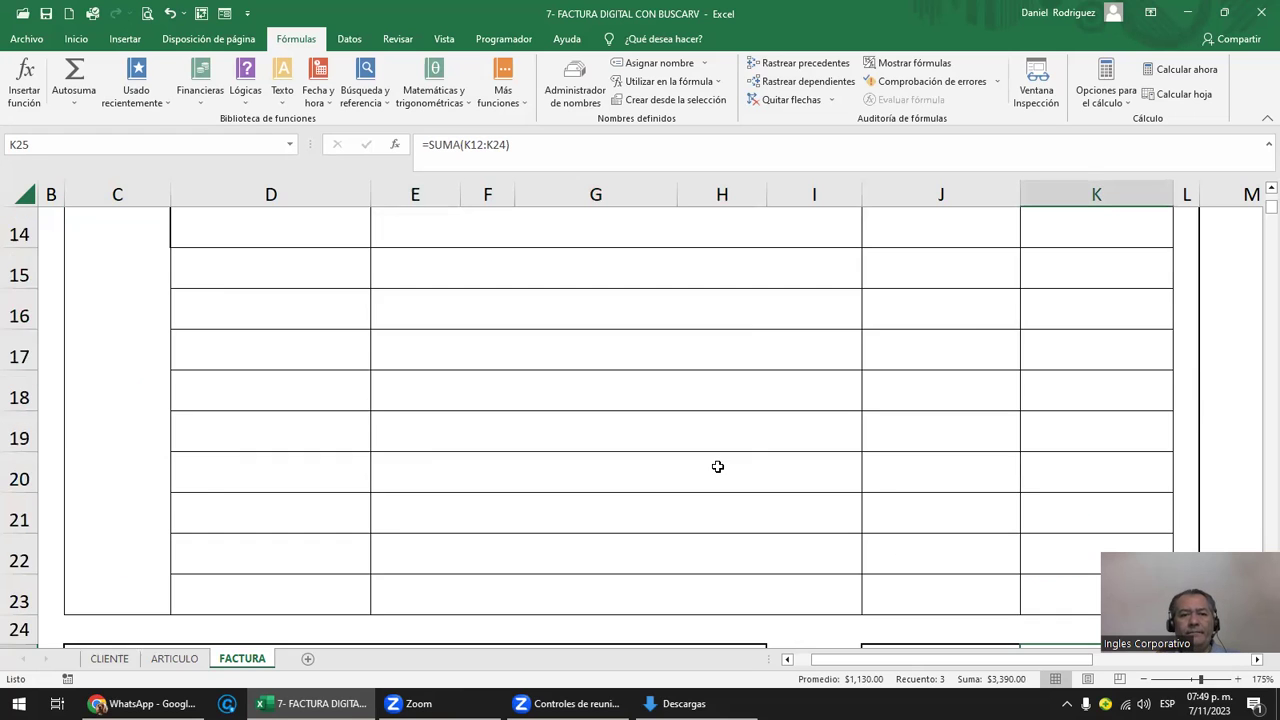
pyautogui.scroll(3, 717, 466)
pyautogui.scroll(-1, 717, 466)
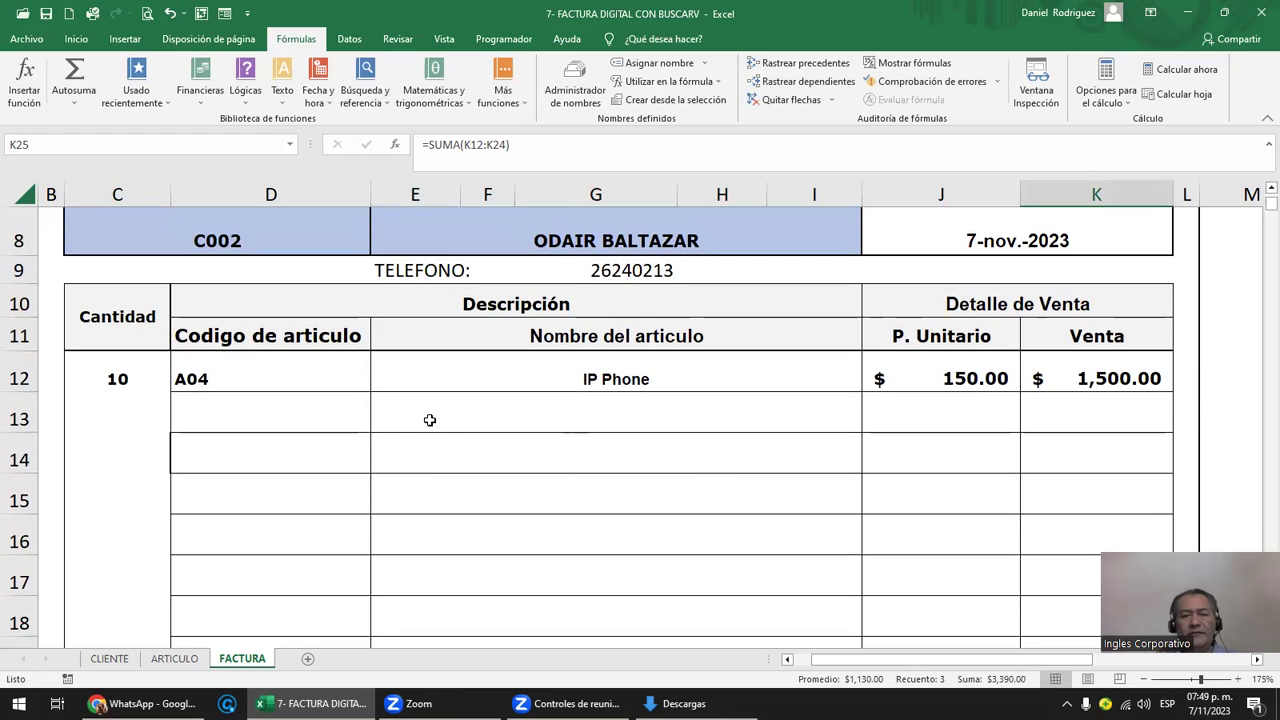
pyautogui.click(263, 407)
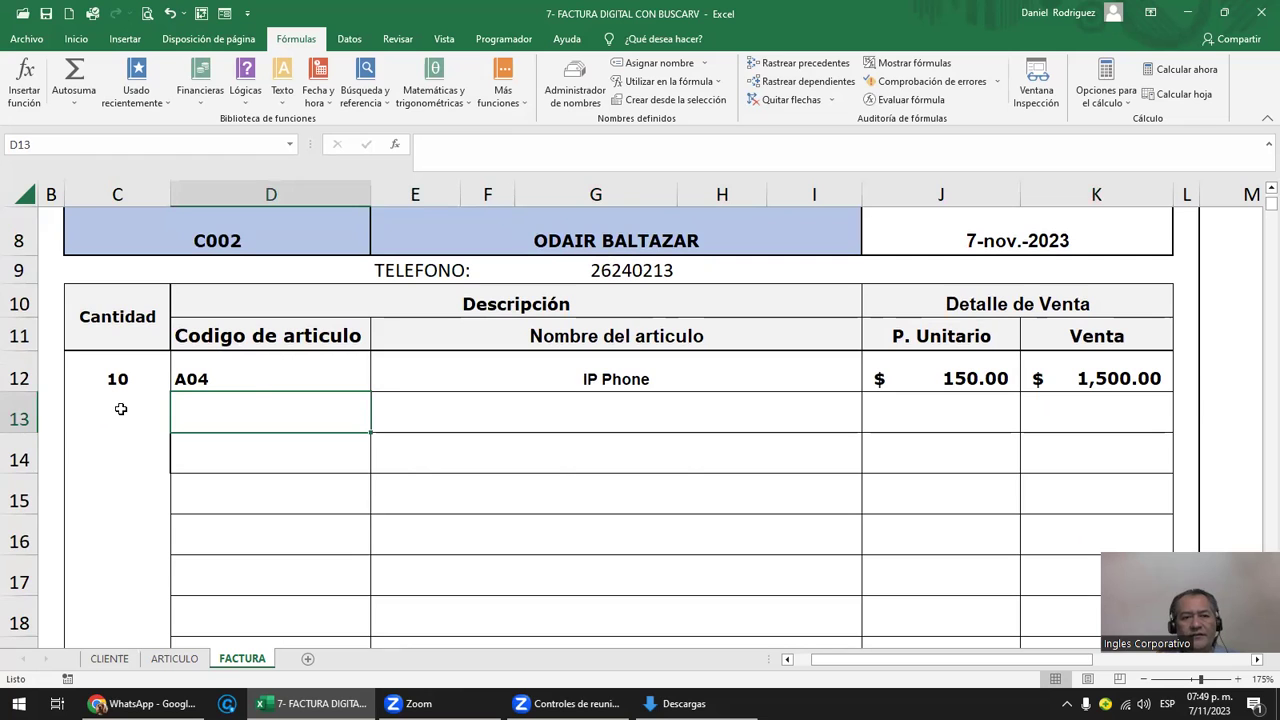
pyautogui.moveTo(120, 409); pyautogui.dragTo(284, 415)
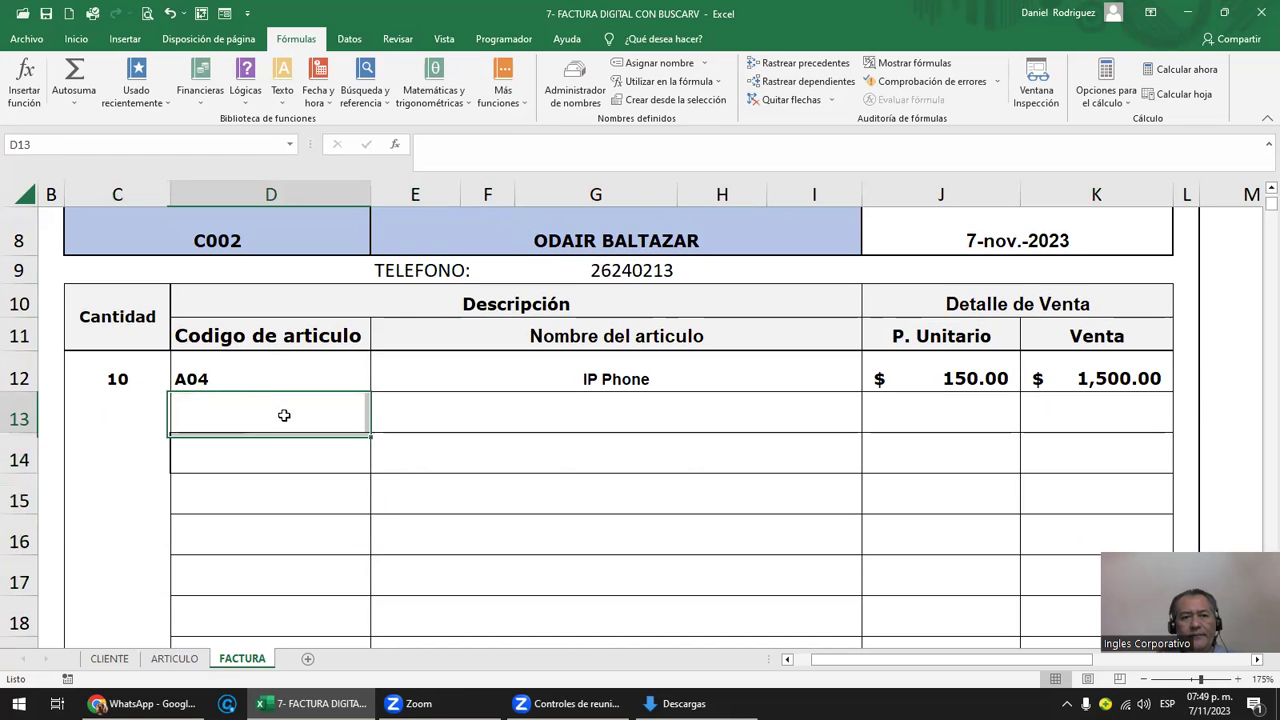
pyautogui.scroll(-5, 284, 415)
pyautogui.scroll(2, 284, 415)
pyautogui.scroll(3, 284, 415)
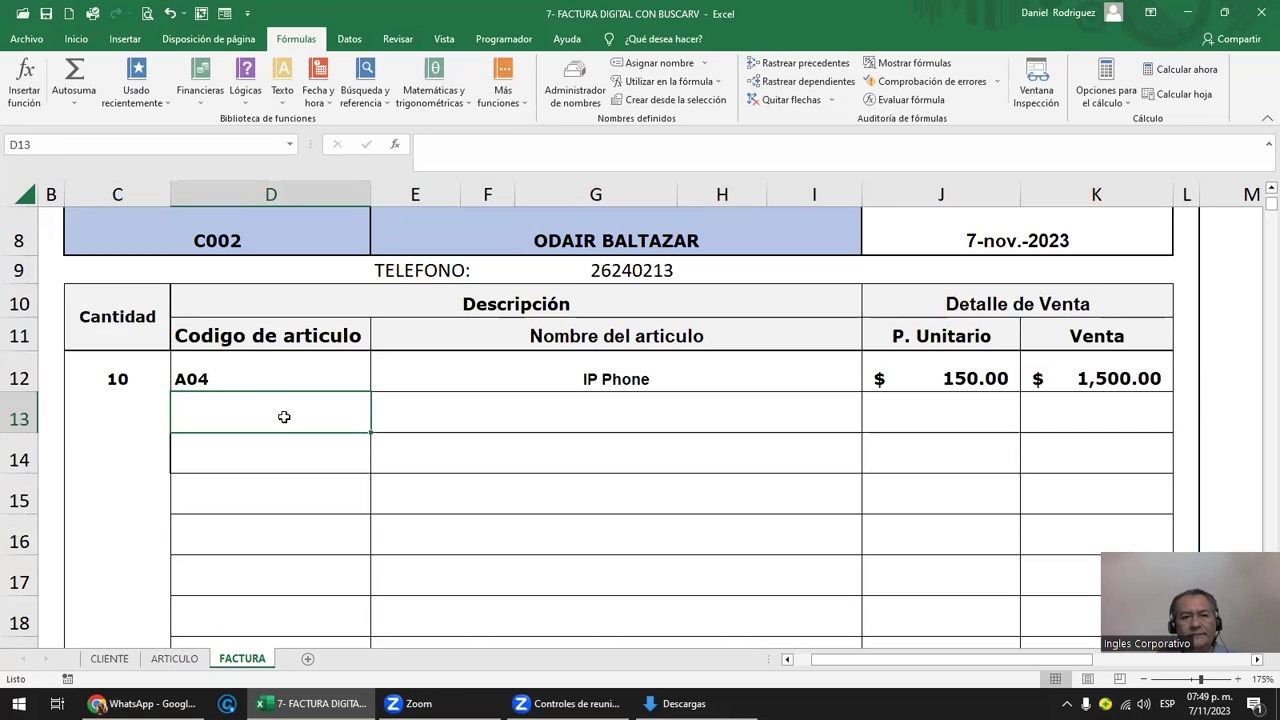
pyautogui.click(268, 379)
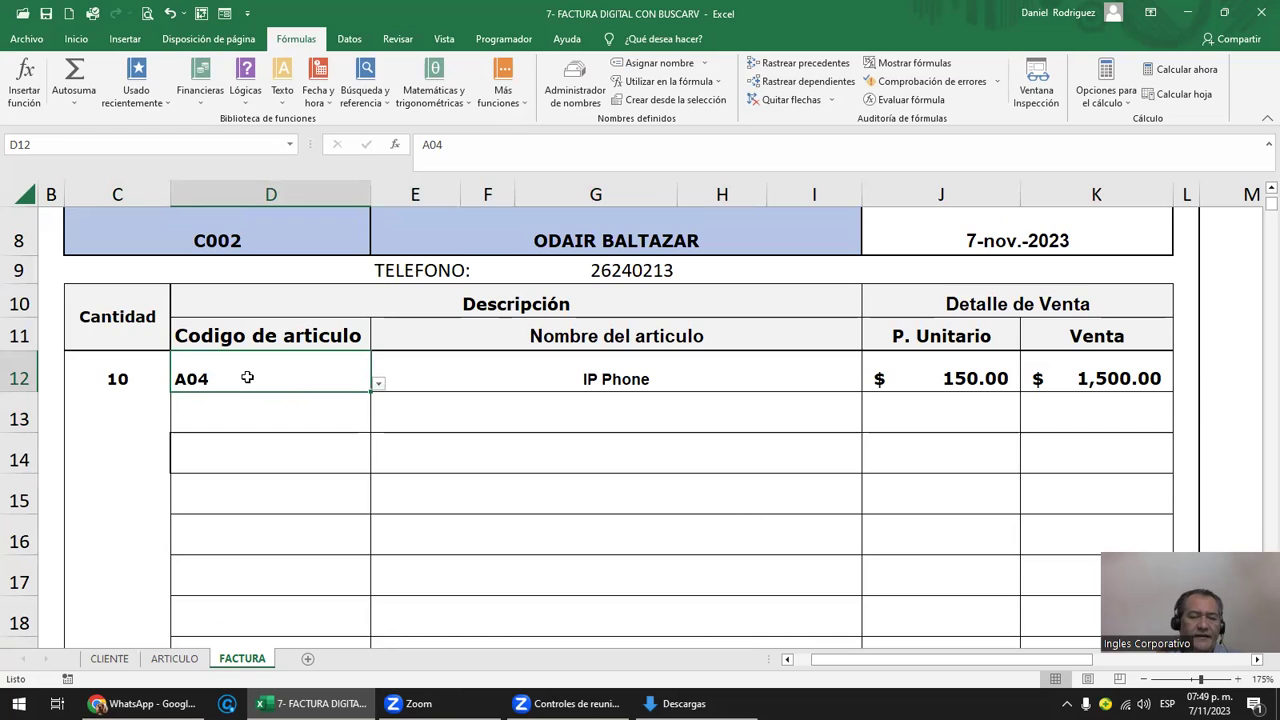
pyautogui.hotkey('shift', 'Down')
pyautogui.hotkey('shift', 'Down')
pyautogui.hotkey('shift', 'Down')
pyautogui.hotkey('shift', 'Down')
pyautogui.hotkey('shift', 'Down')
pyautogui.hotkey('shift', 'Down')
pyautogui.hotkey('shift', 'Down')
pyautogui.hotkey('shift', 'Down')
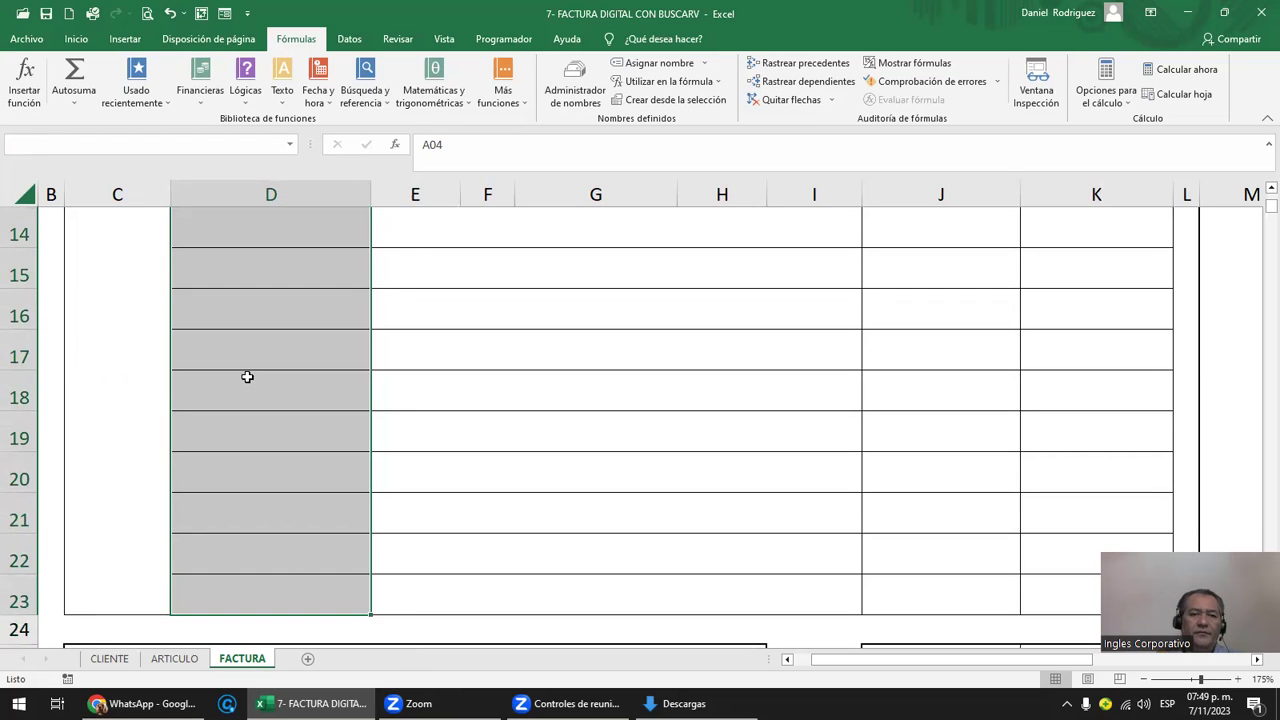
pyautogui.click(361, 263)
pyautogui.scroll(-2, 412, 301)
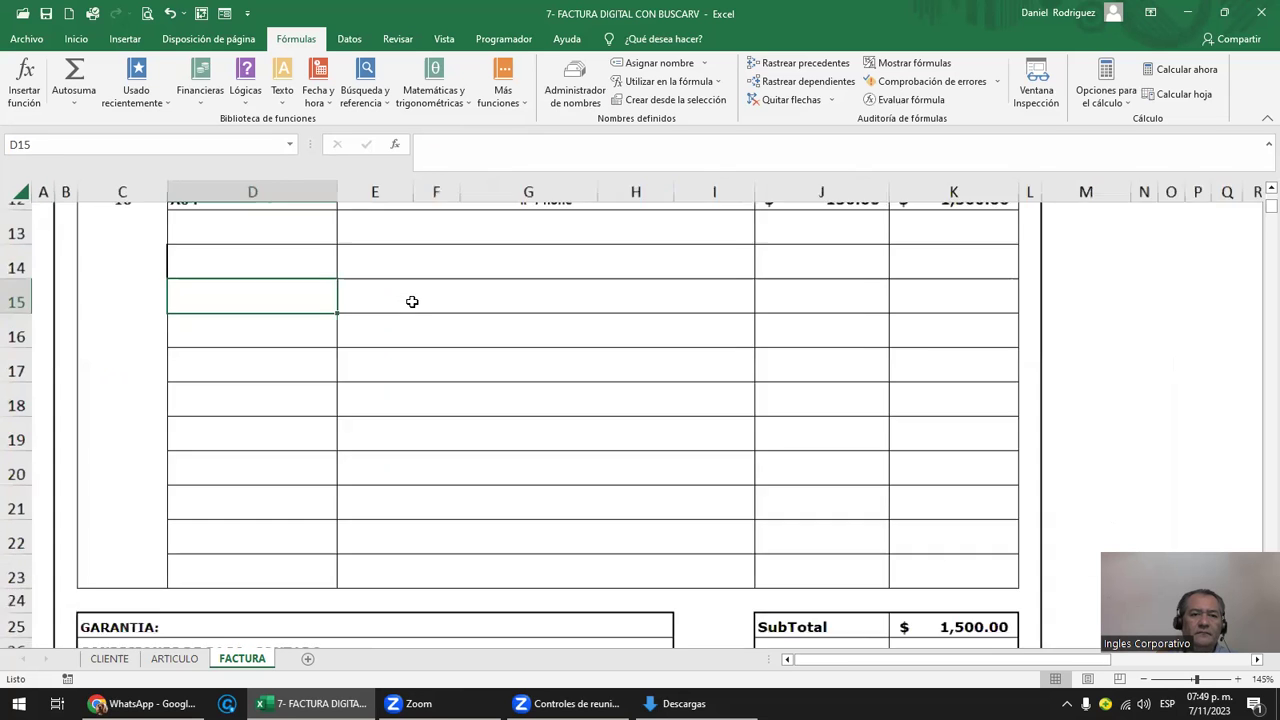
pyautogui.scroll(-1, 412, 301)
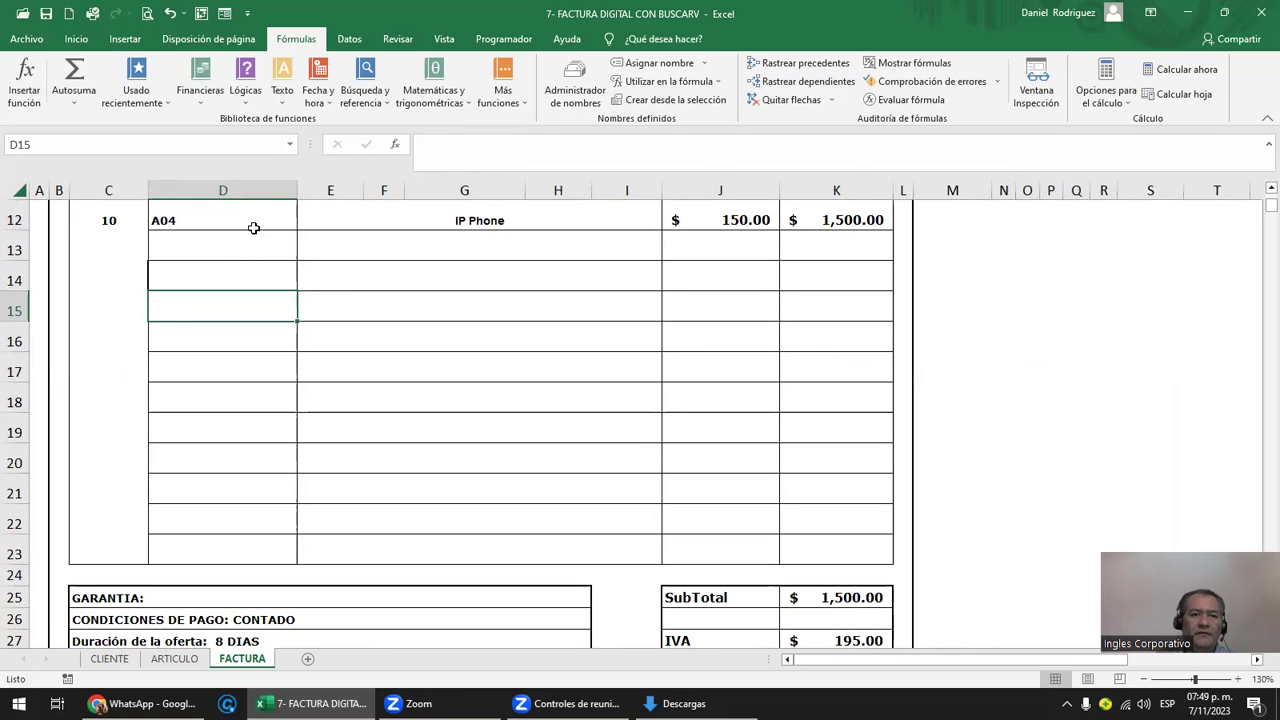
pyautogui.scroll(2, 281, 268)
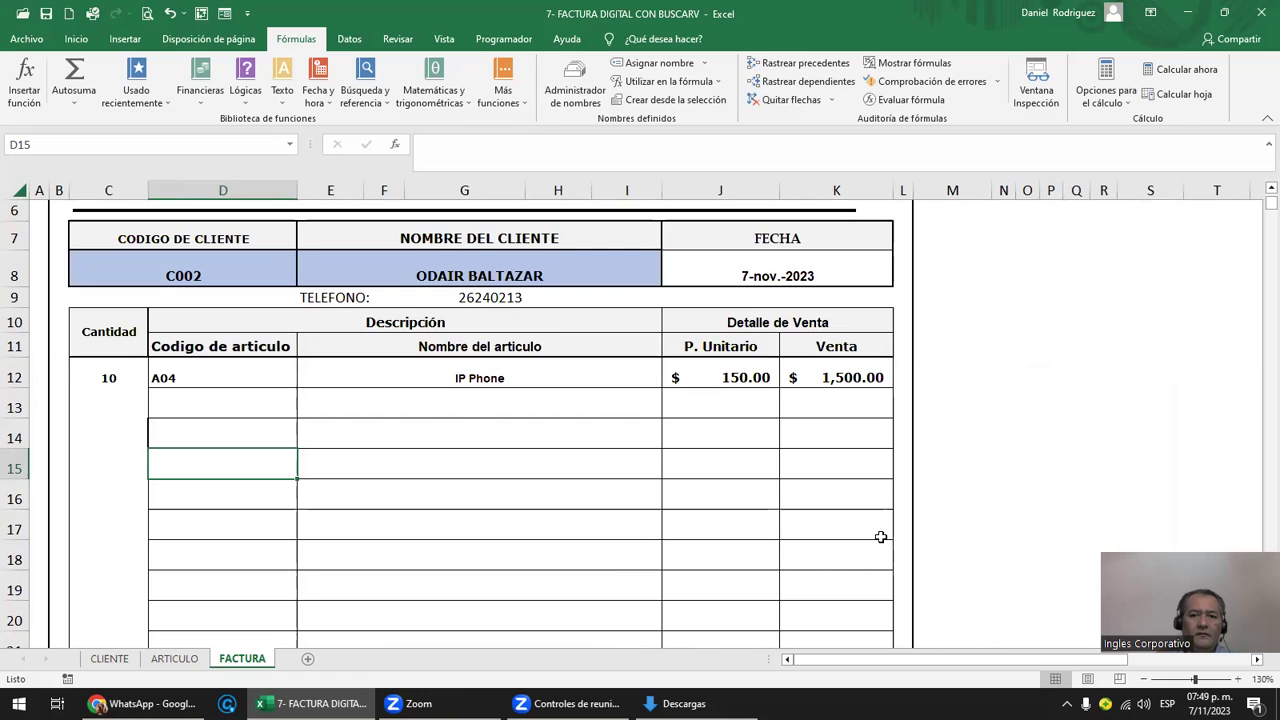
pyautogui.click(1144, 679)
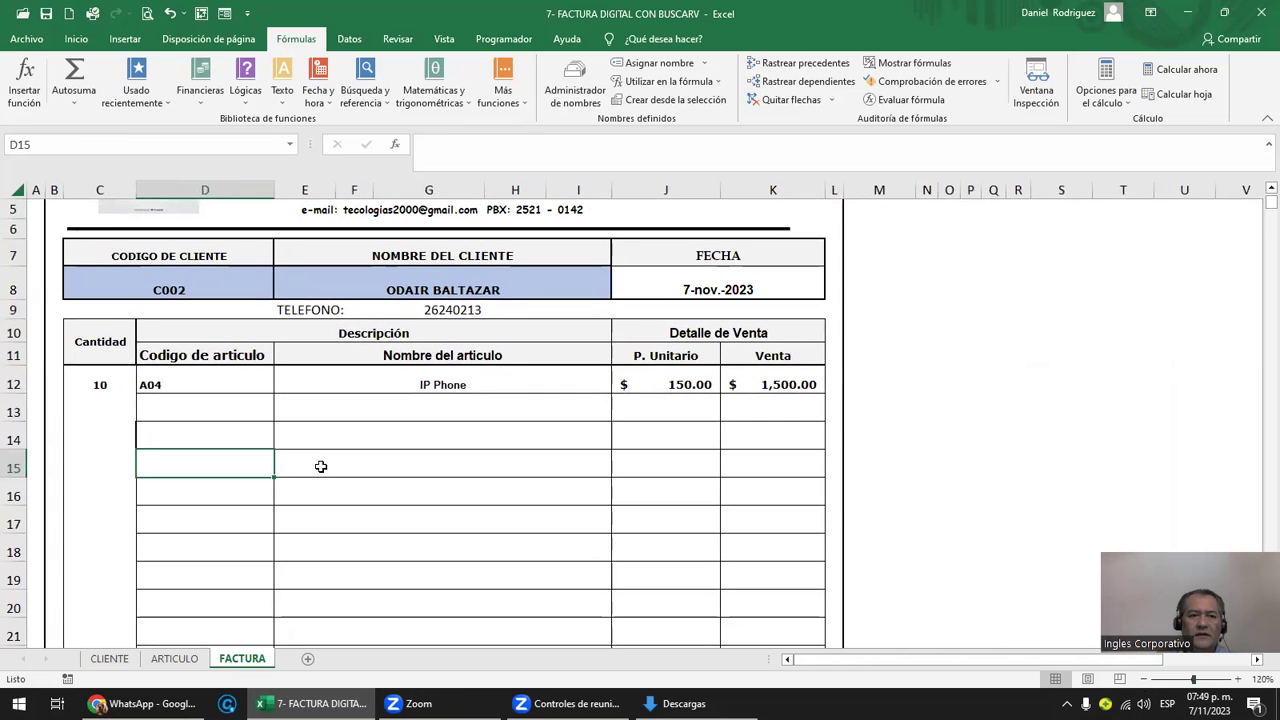
pyautogui.click(197, 383)
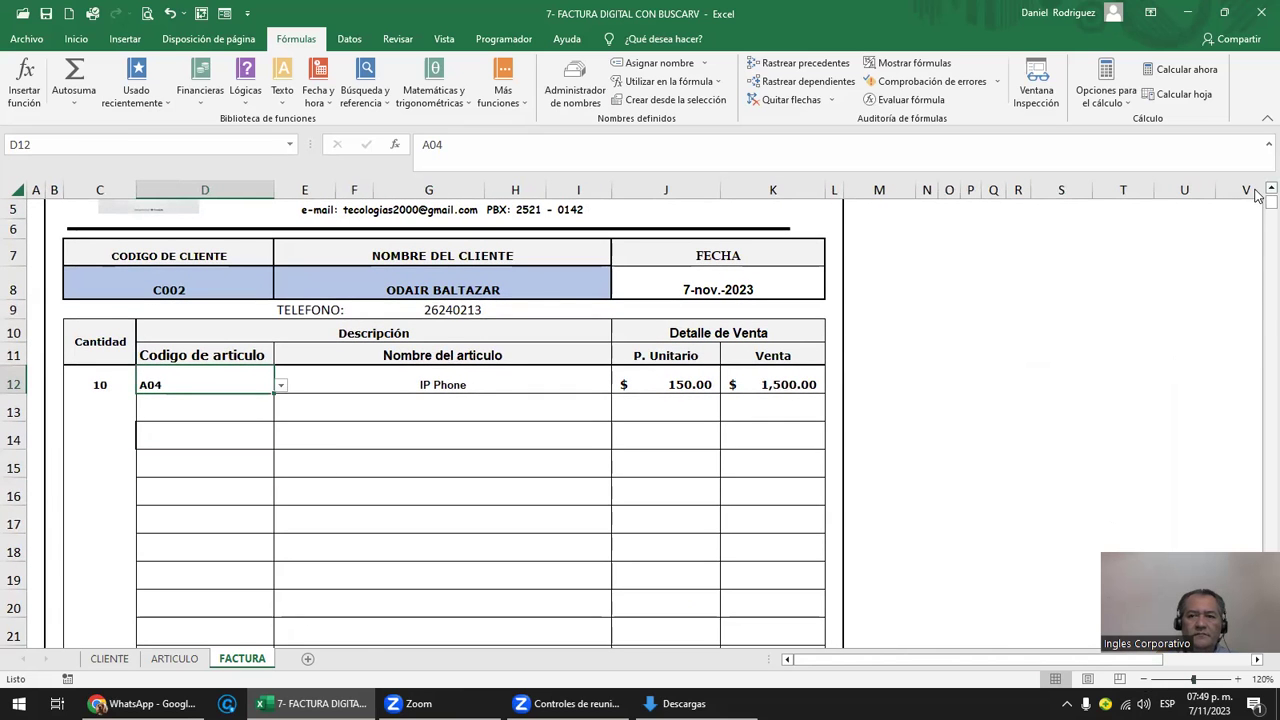
pyautogui.click(905, 334)
pyautogui.scroll(-1, 909, 333)
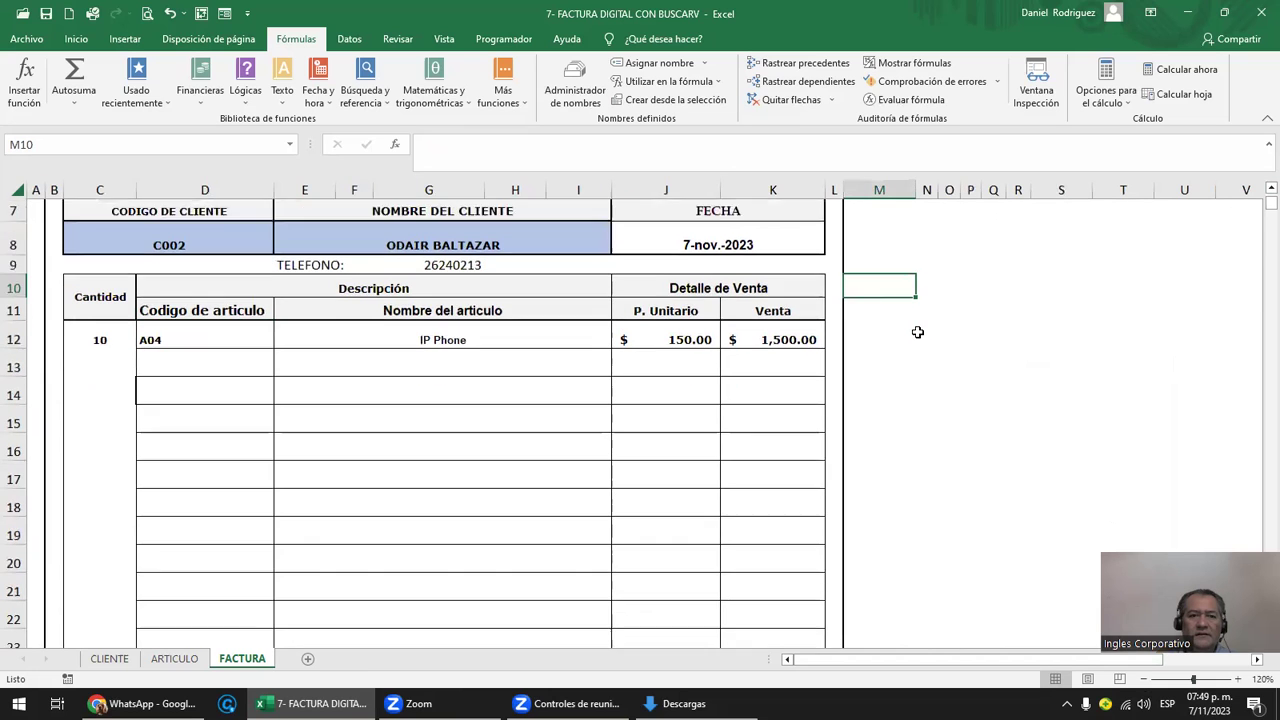
# - Extend the Lista =CODIGO_ARTICULO validation from D12 to the article-code cells D12:D23
pyautogui.moveTo(214, 317); pyautogui.dragTo(246, 612)
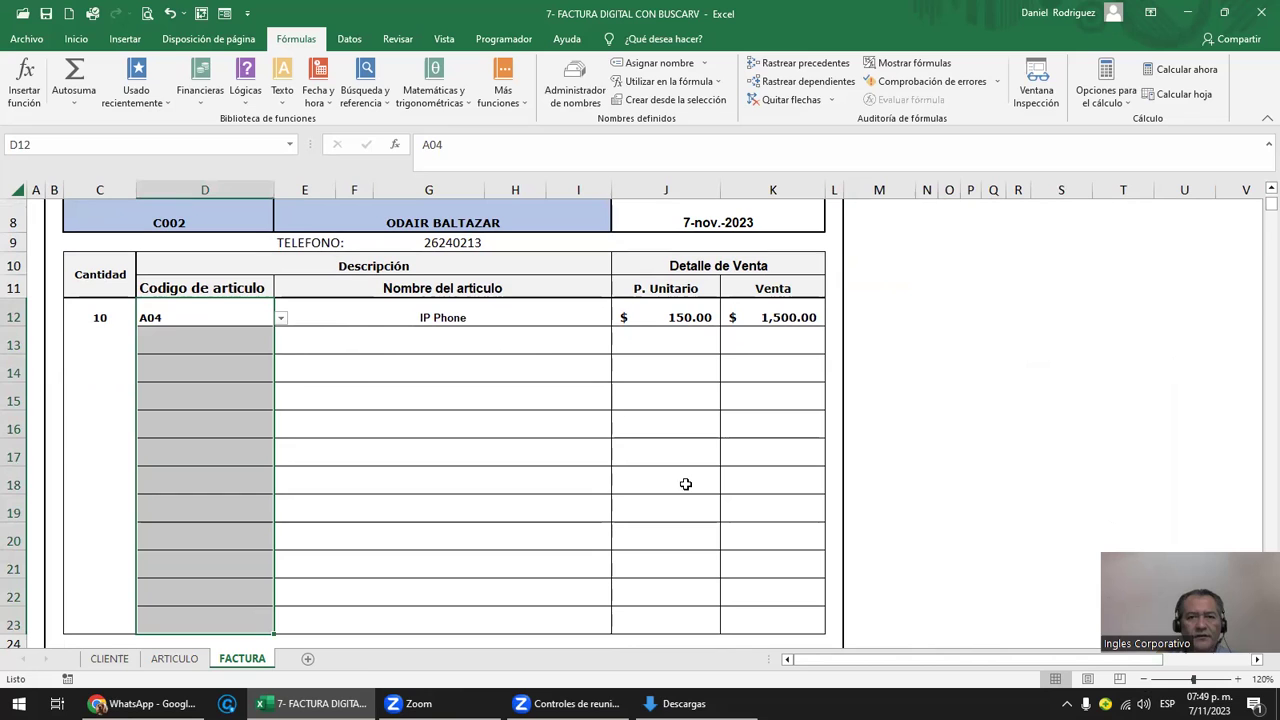
pyautogui.click(349, 39)
pyautogui.click(862, 100)
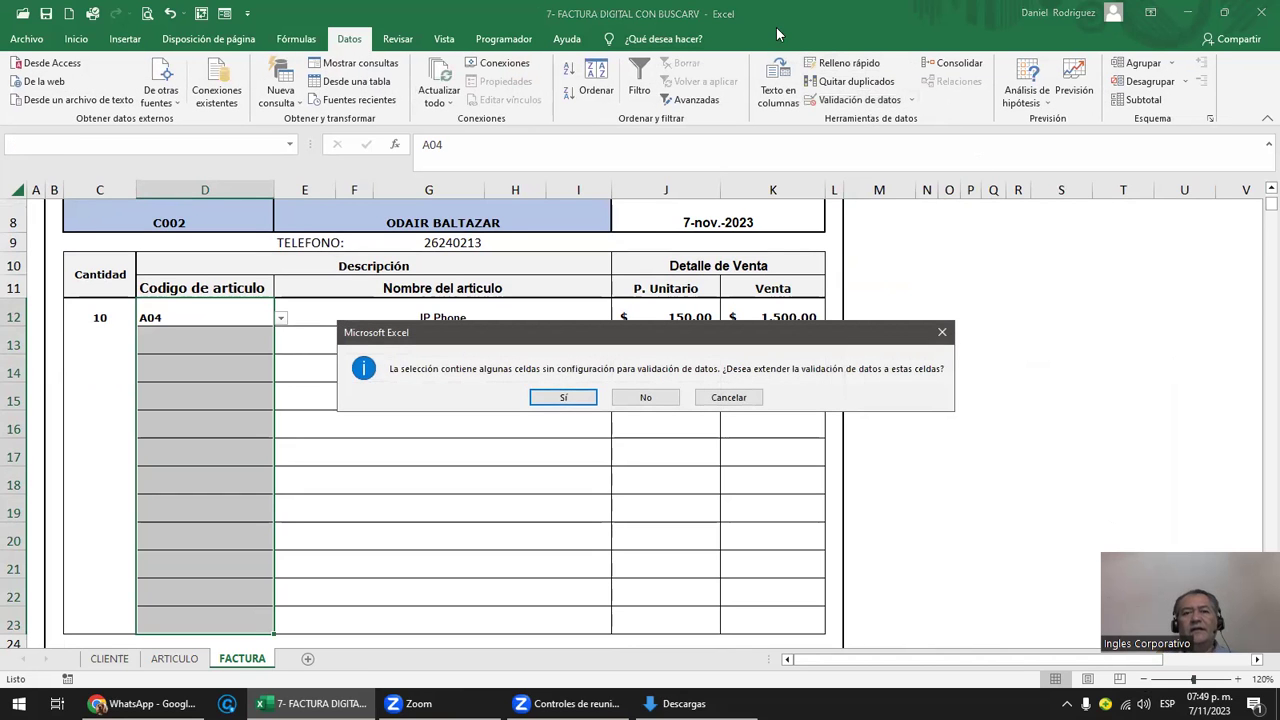
pyautogui.click(563, 397)
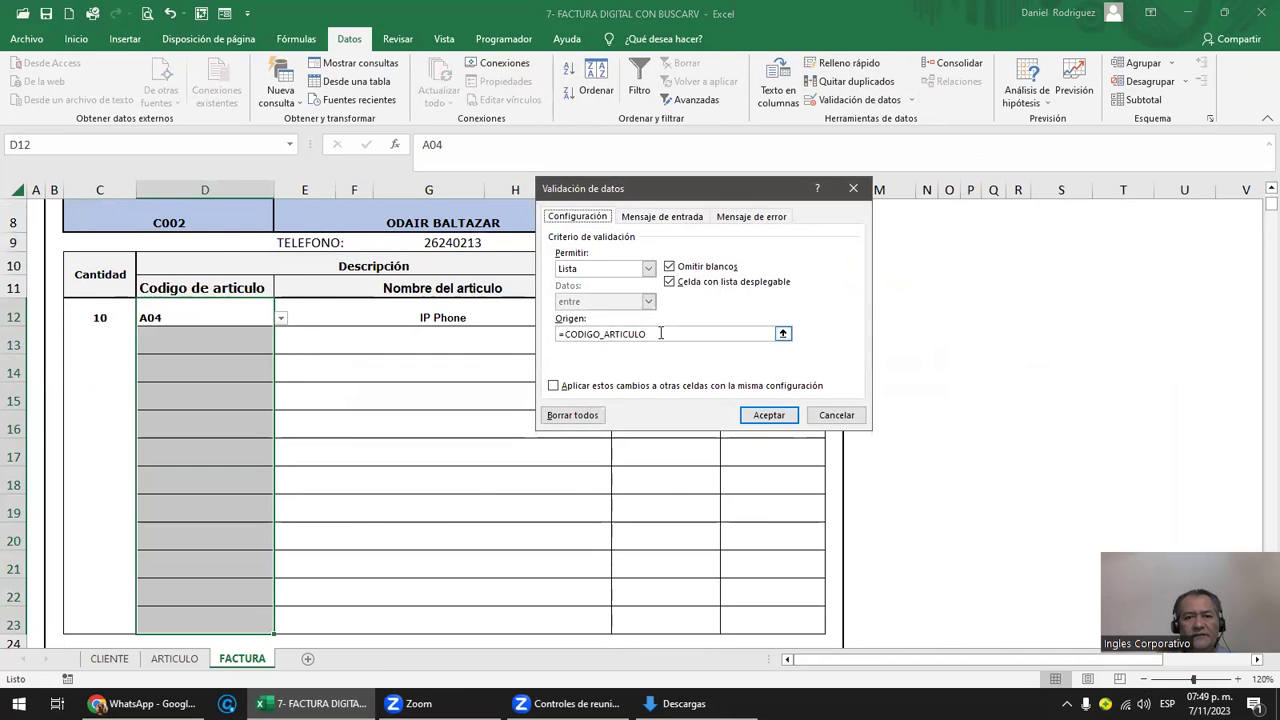
pyautogui.click(660, 333)
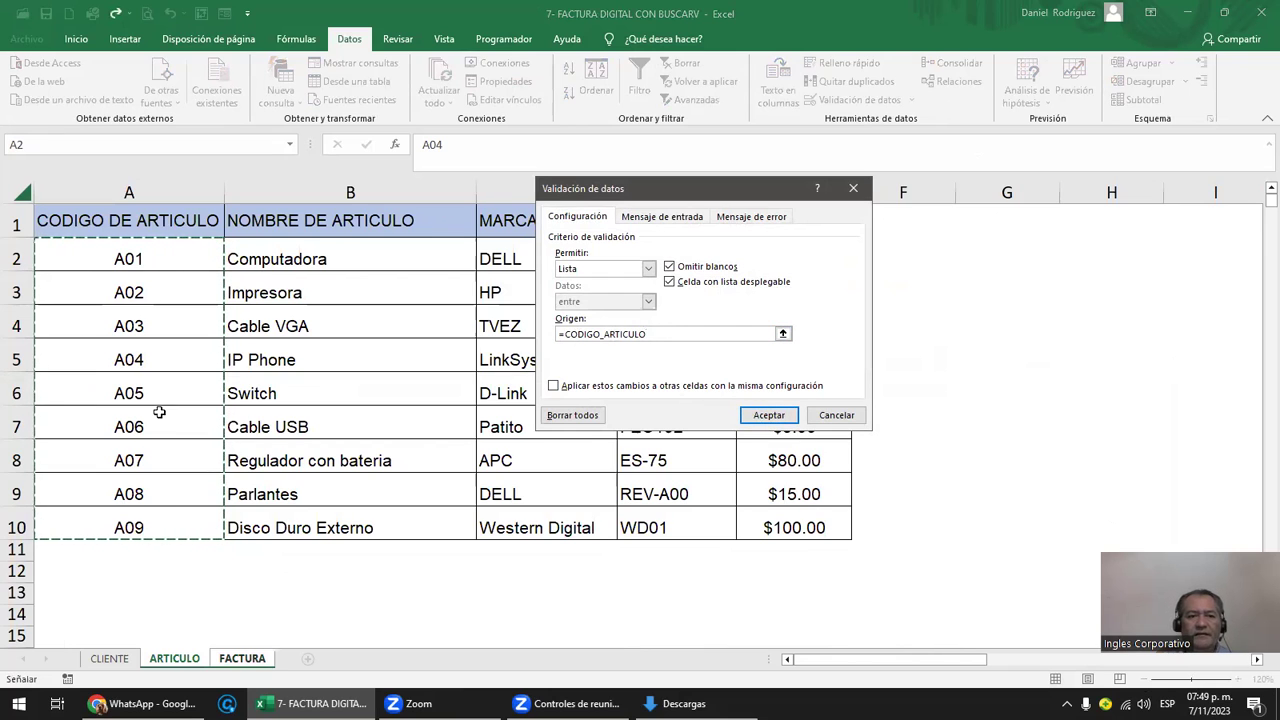
pyautogui.click(769, 420)
pyautogui.click(223, 335)
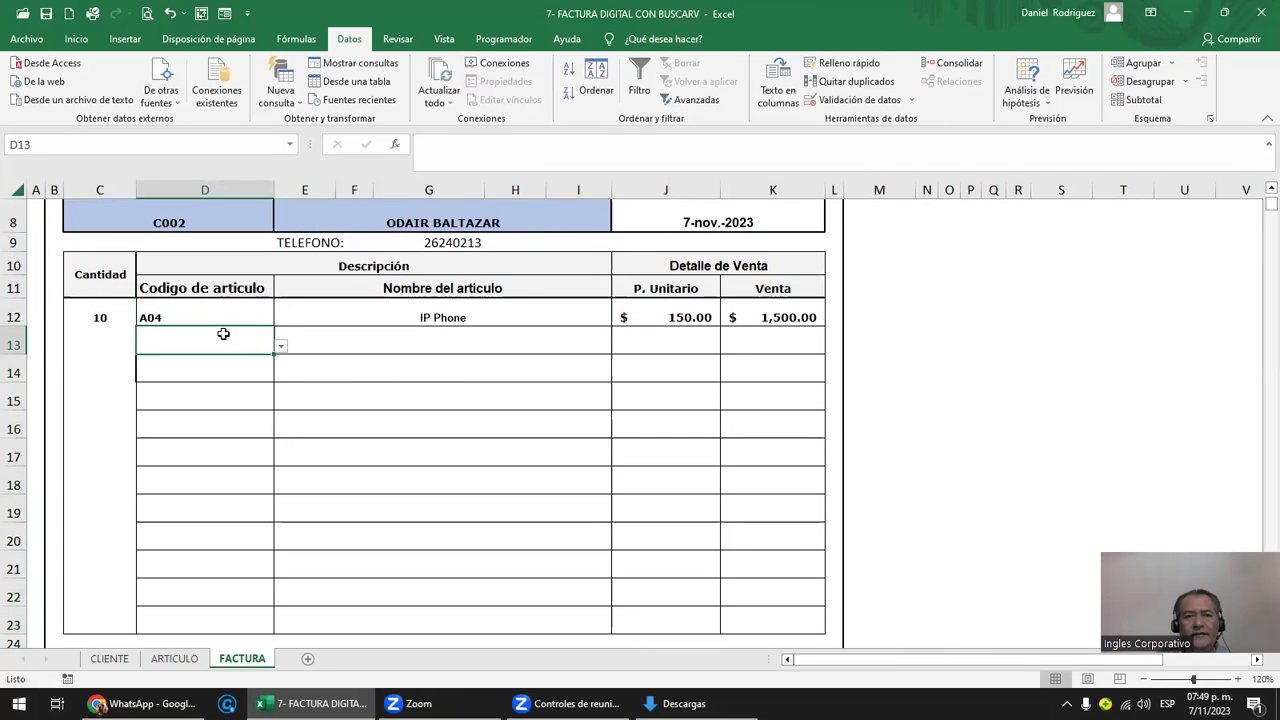
# - Enter quantity 2 and article code A05 on the second invoice line
pyautogui.click(280, 348)
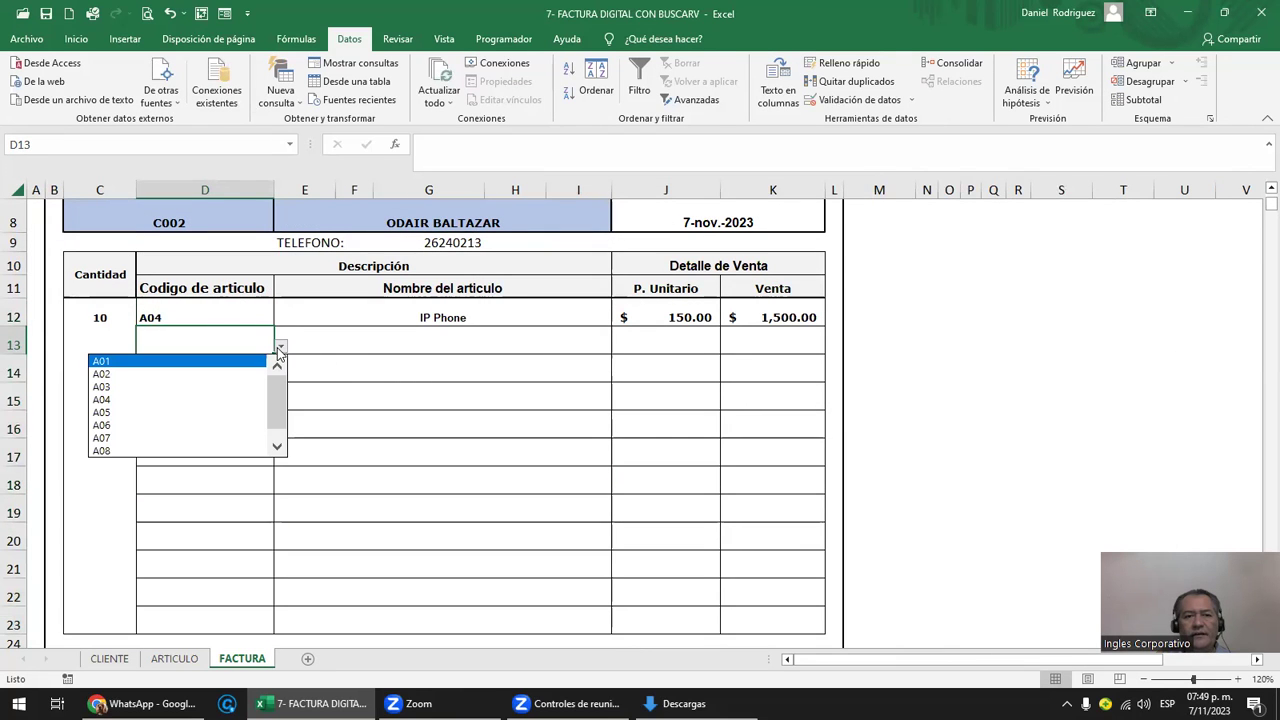
pyautogui.click(106, 340)
pyautogui.click(111, 344)
pyautogui.write('2')
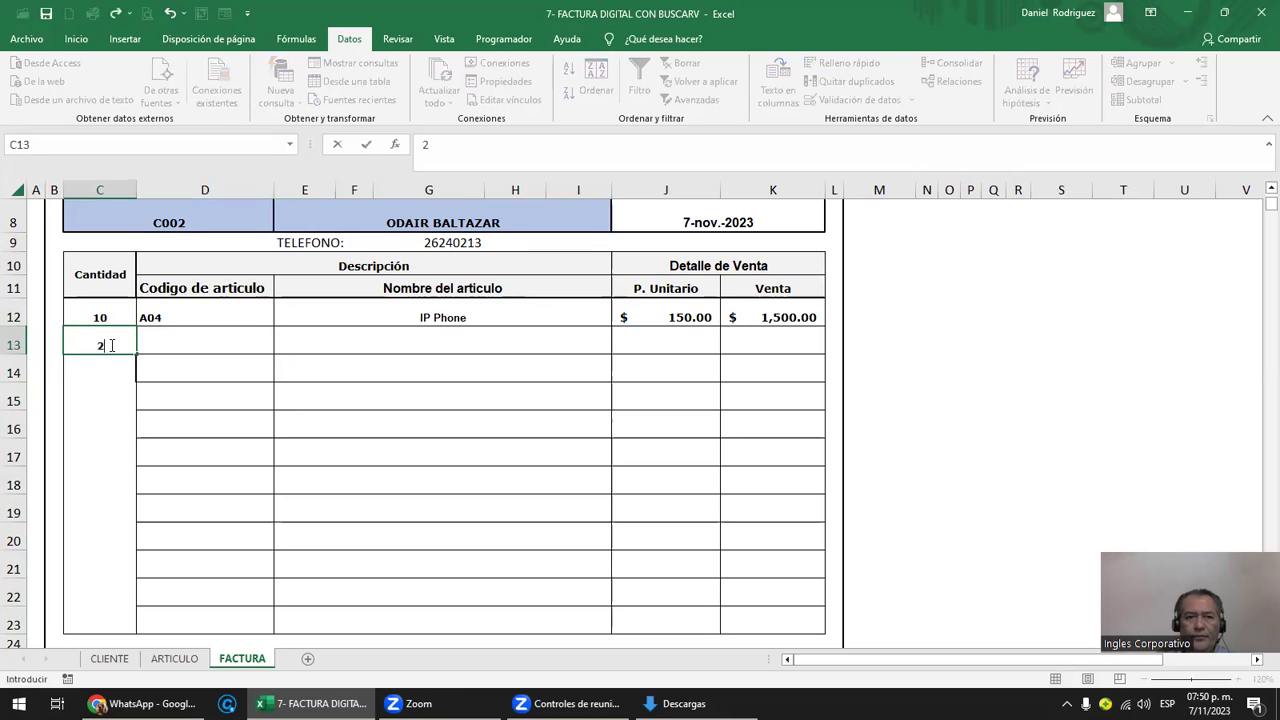
pyautogui.press('Return')
pyautogui.click(240, 350)
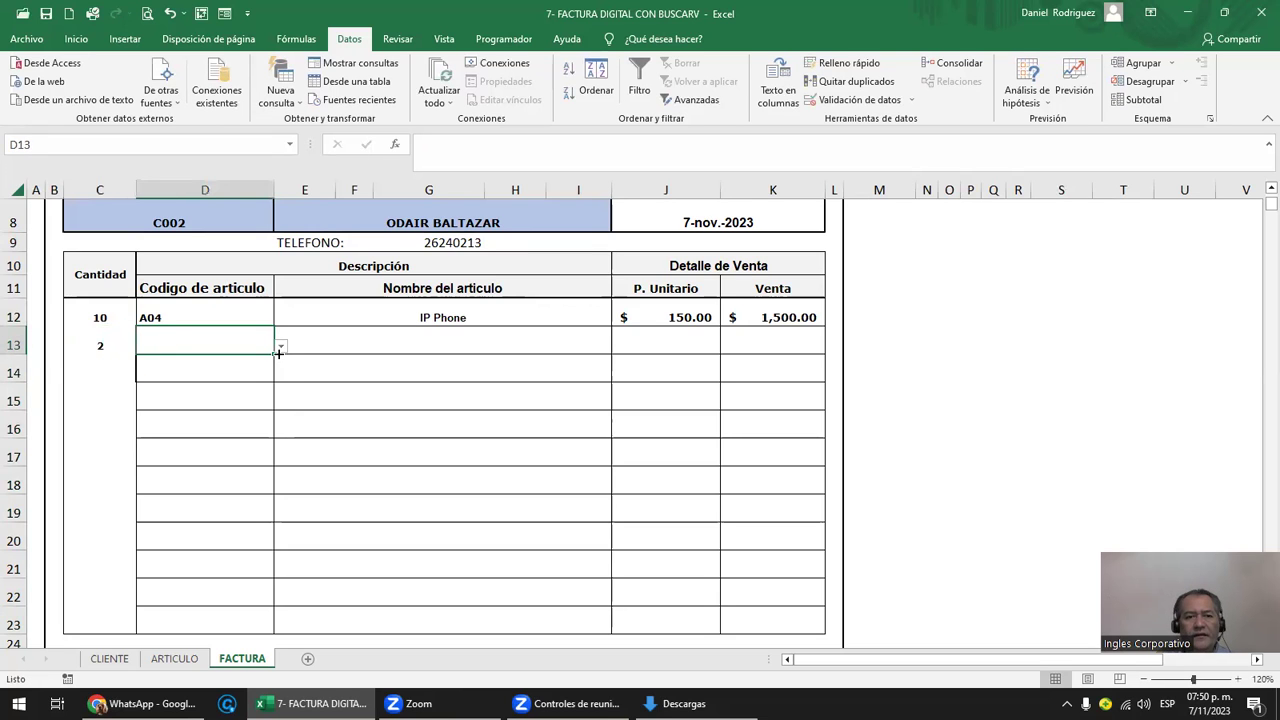
pyautogui.click(280, 348)
pyautogui.click(154, 413)
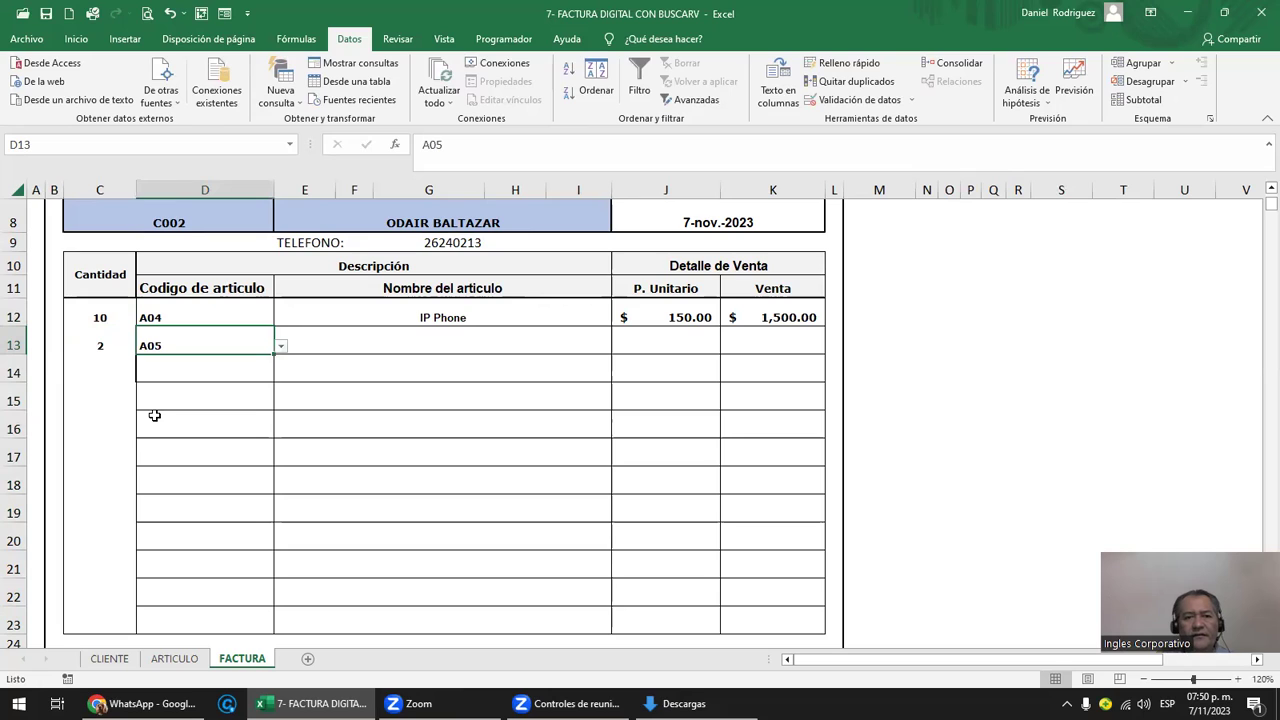
# - Copy E12's article-name lookup into E13 so it shows Switch
pyautogui.click(422, 346)
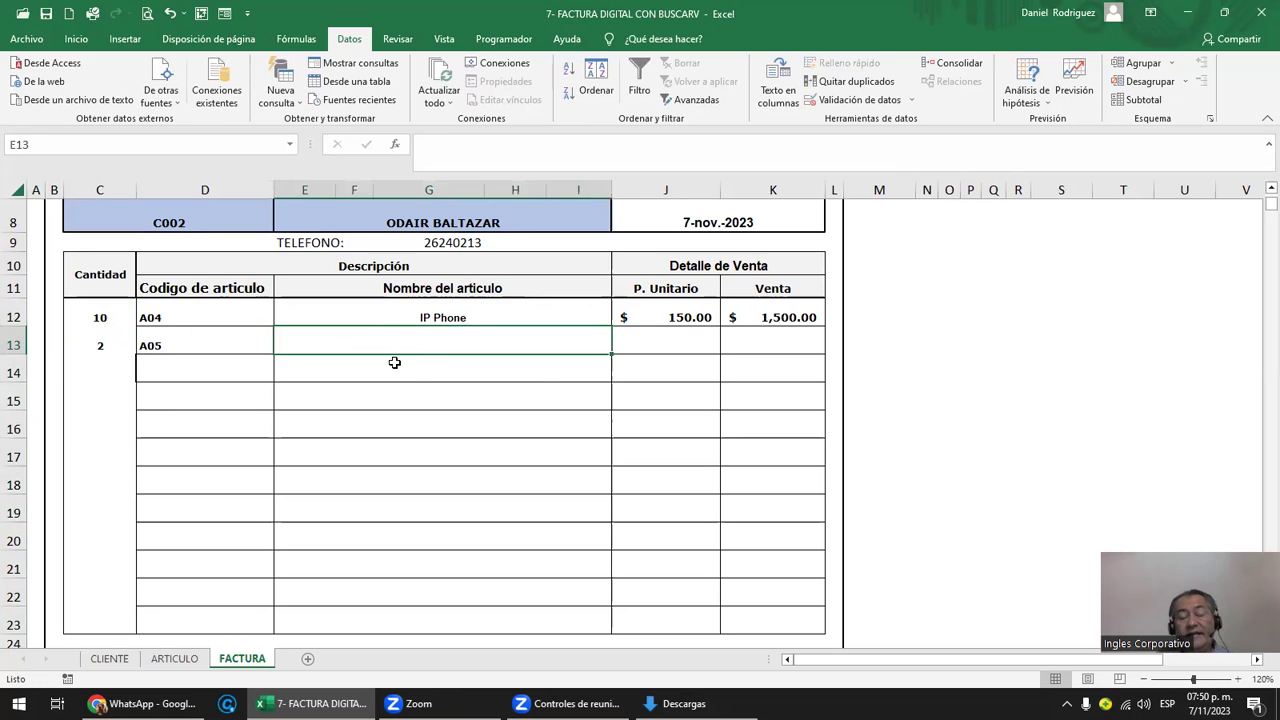
pyautogui.press('Up')
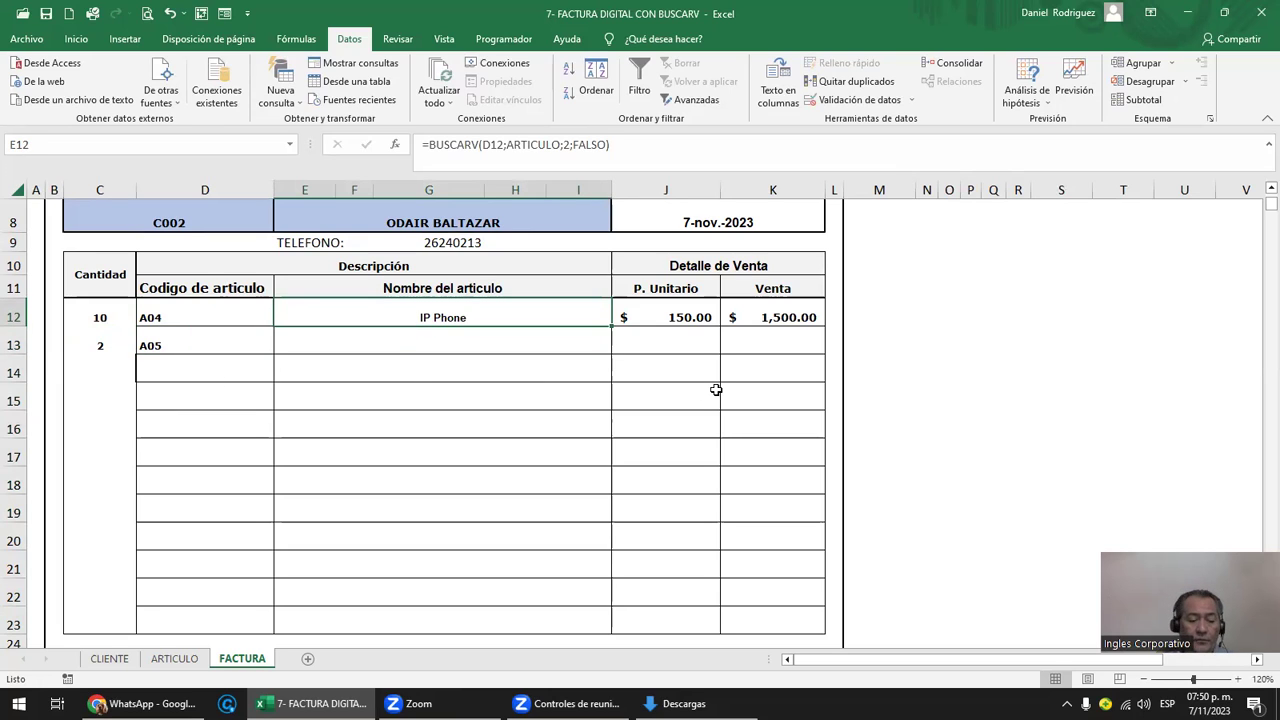
pyautogui.hotkey('ctrl', 'c')
pyautogui.press('Down')
pyautogui.press('Return')
pyautogui.press('F2')
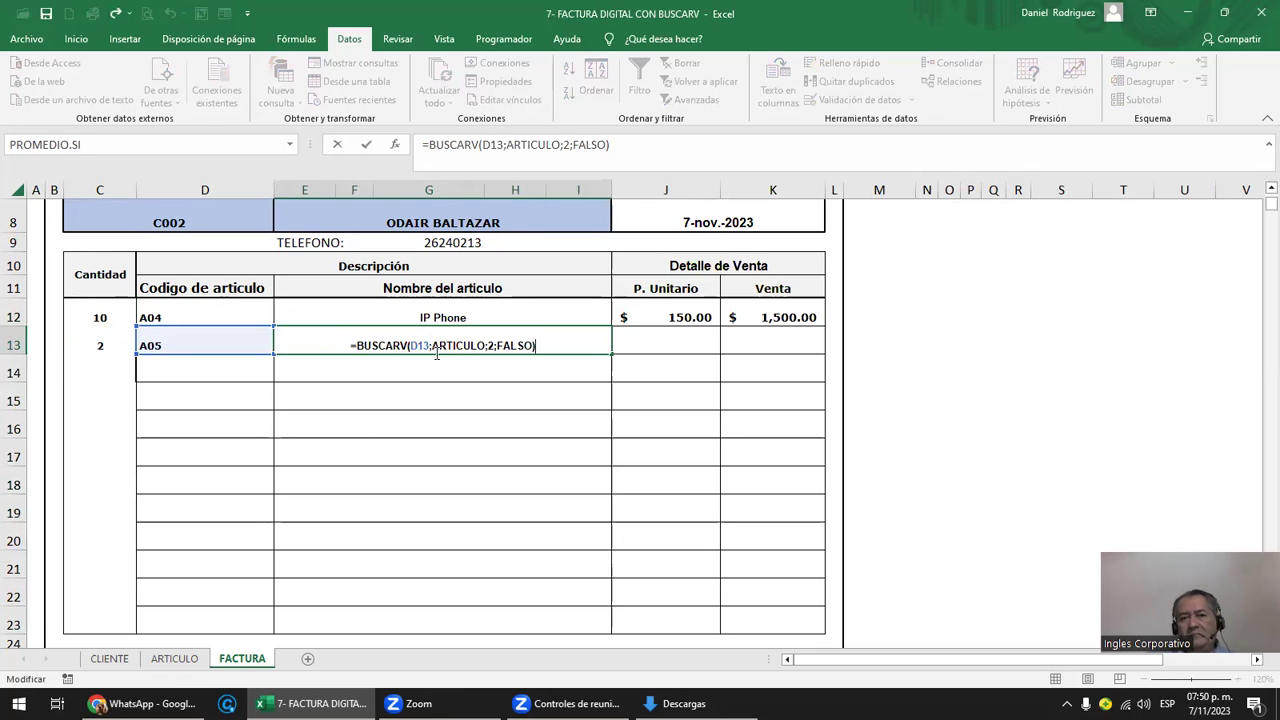
pyautogui.press('Return')
# - Copy J12's BUSCARV unit-price formula into J13 so it shows $160.00
pyautogui.click(680, 316)
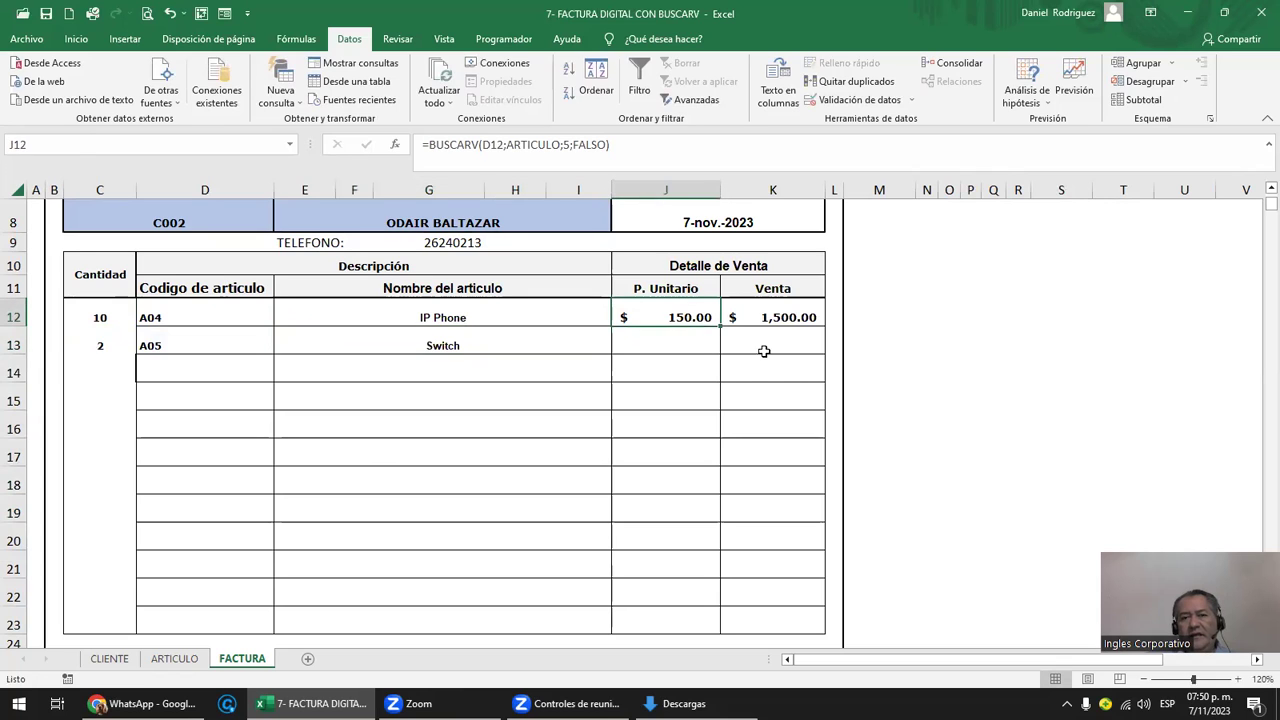
pyautogui.press('F2')
pyautogui.hotkey('ctrl', 'Return')
pyautogui.hotkey('ctrl', 'c')
pyautogui.press('Down')
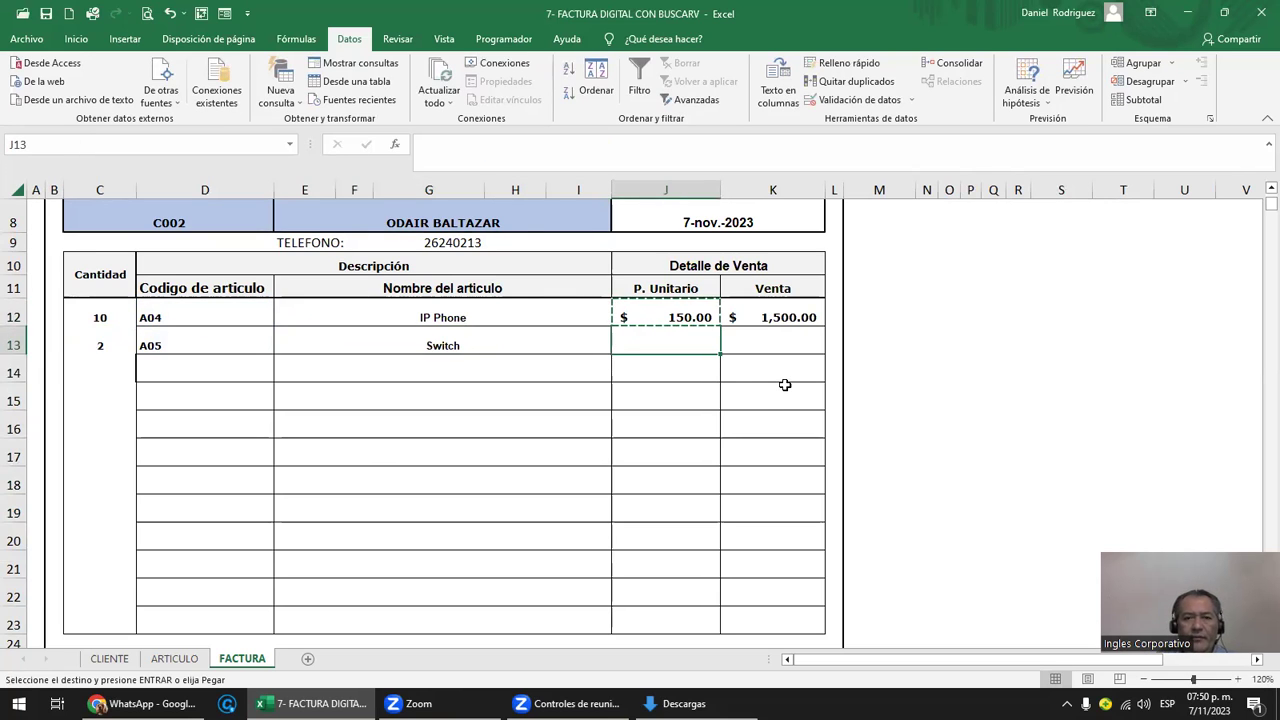
pyautogui.hotkey('ctrl', 'v')
pyautogui.press('F2')
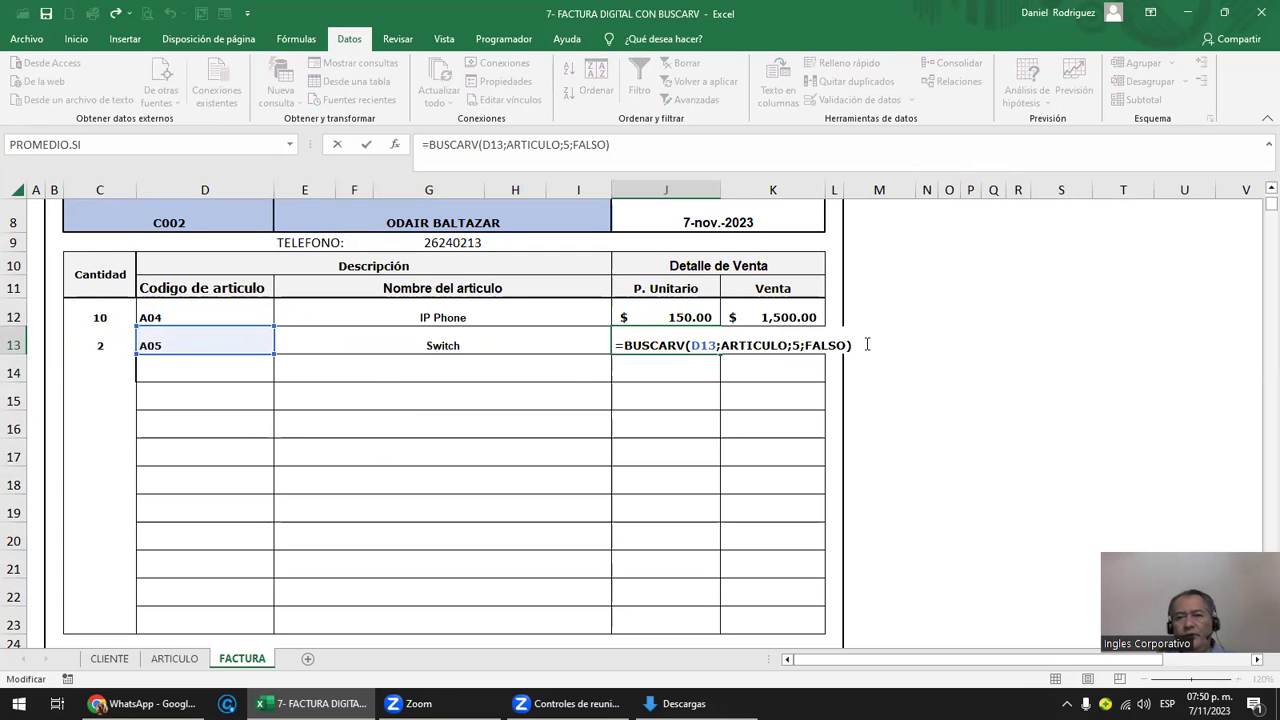
pyautogui.hotkey('ctrl', 'Return')
pyautogui.click(781, 316)
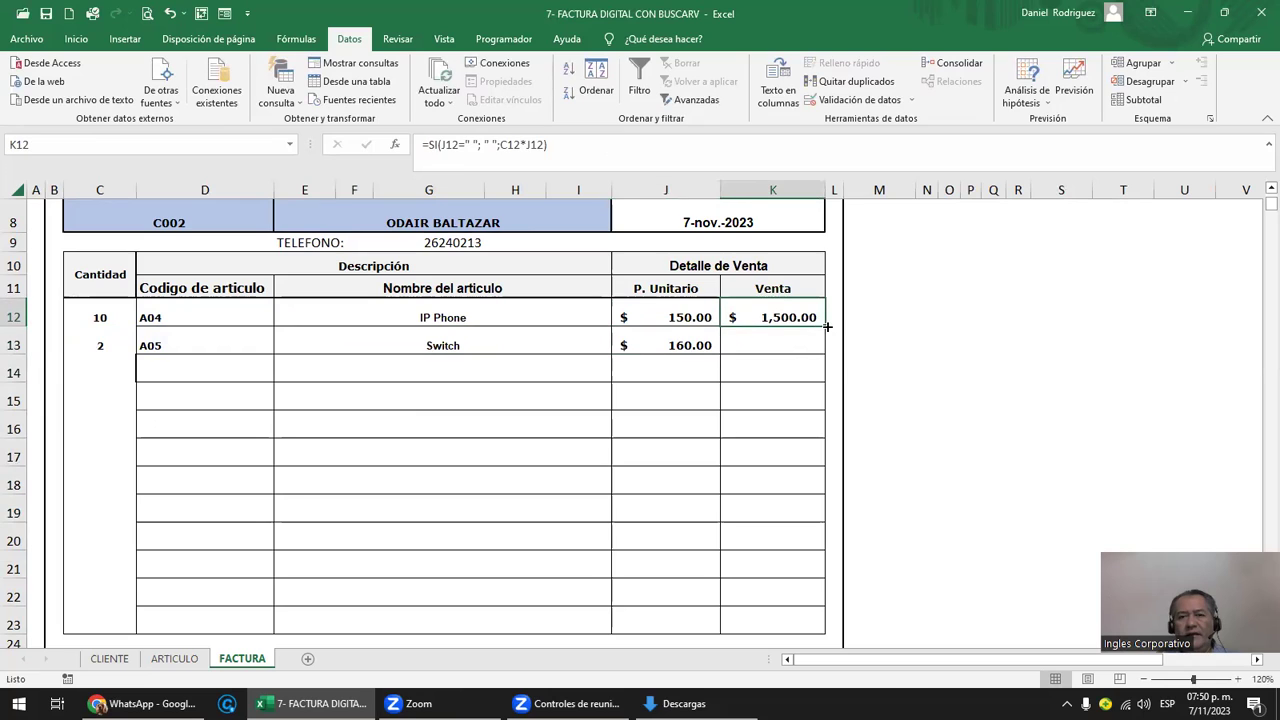
# - Fill the Venta, article-name and unit-price formulas down to row 23, giving Switch $320.00 and #N/D below
pyautogui.moveTo(826, 326)
pyautogui.mouseDown()
pyautogui.moveTo(822, 516)
pyautogui.moveTo(805, 545)
pyautogui.mouseUp()
pyautogui.click(805, 356)
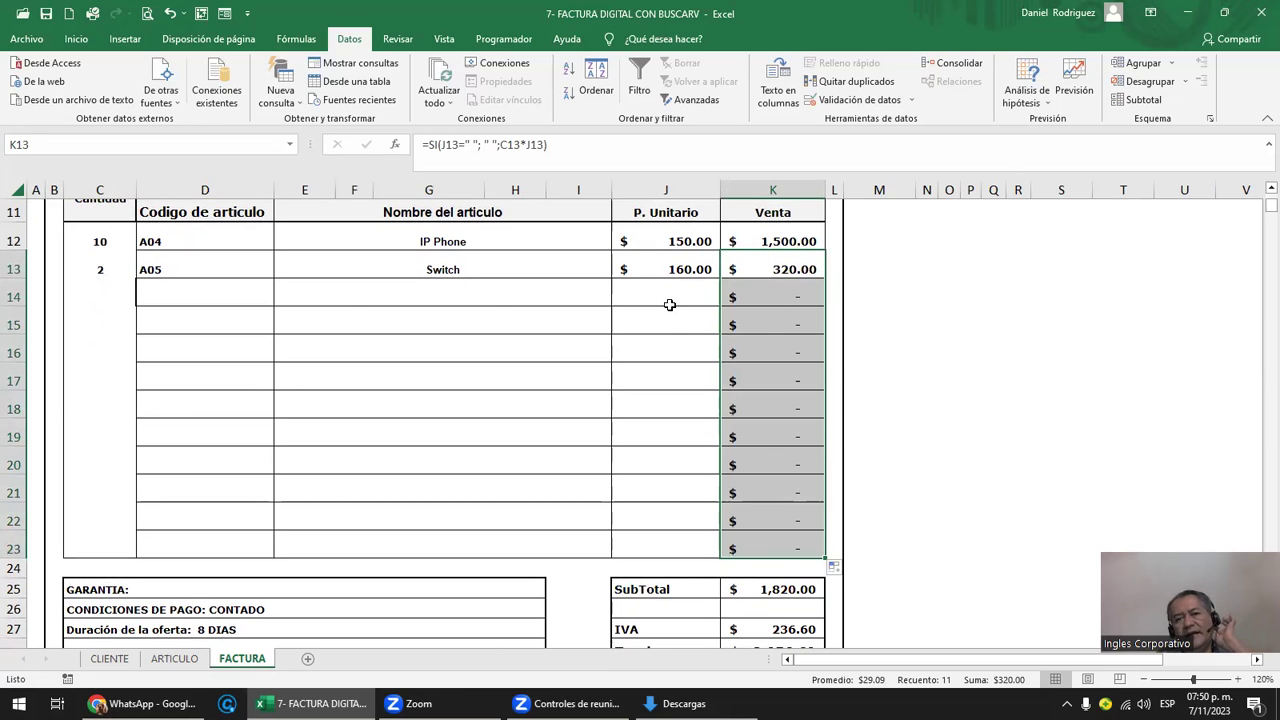
pyautogui.click(669, 304)
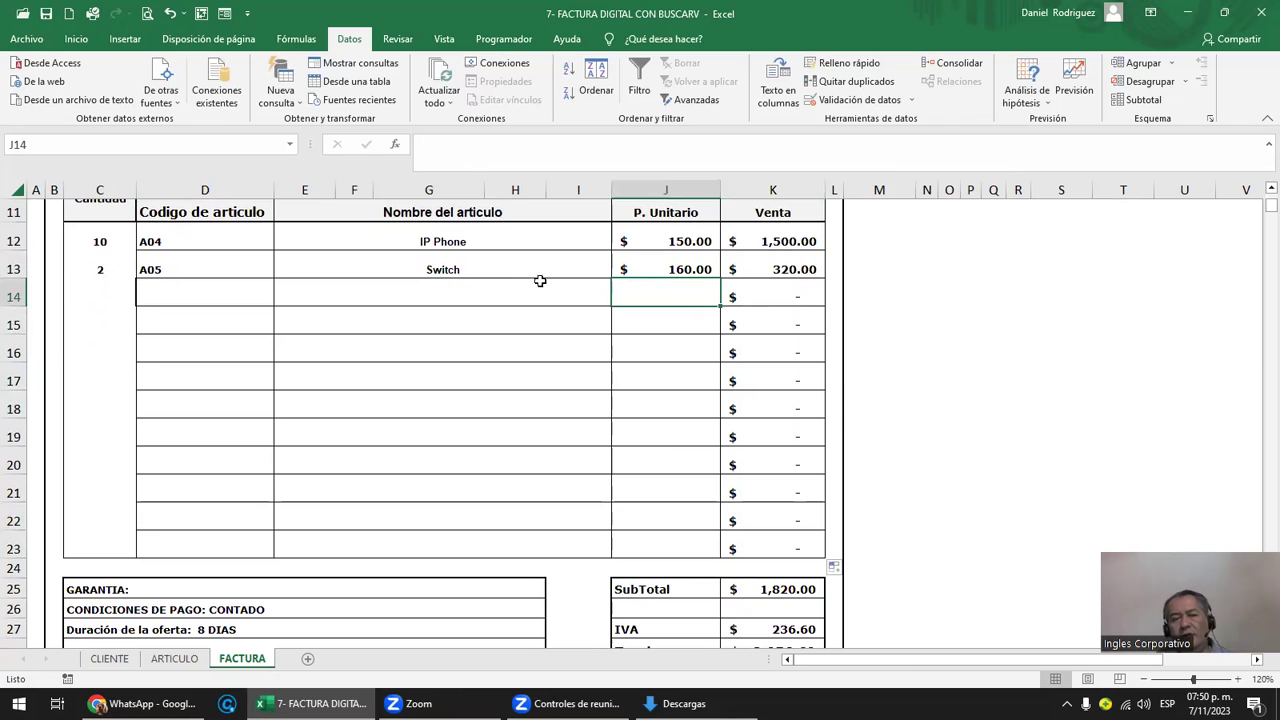
pyautogui.click(578, 272)
pyautogui.moveTo(611, 280); pyautogui.dragTo(598, 556)
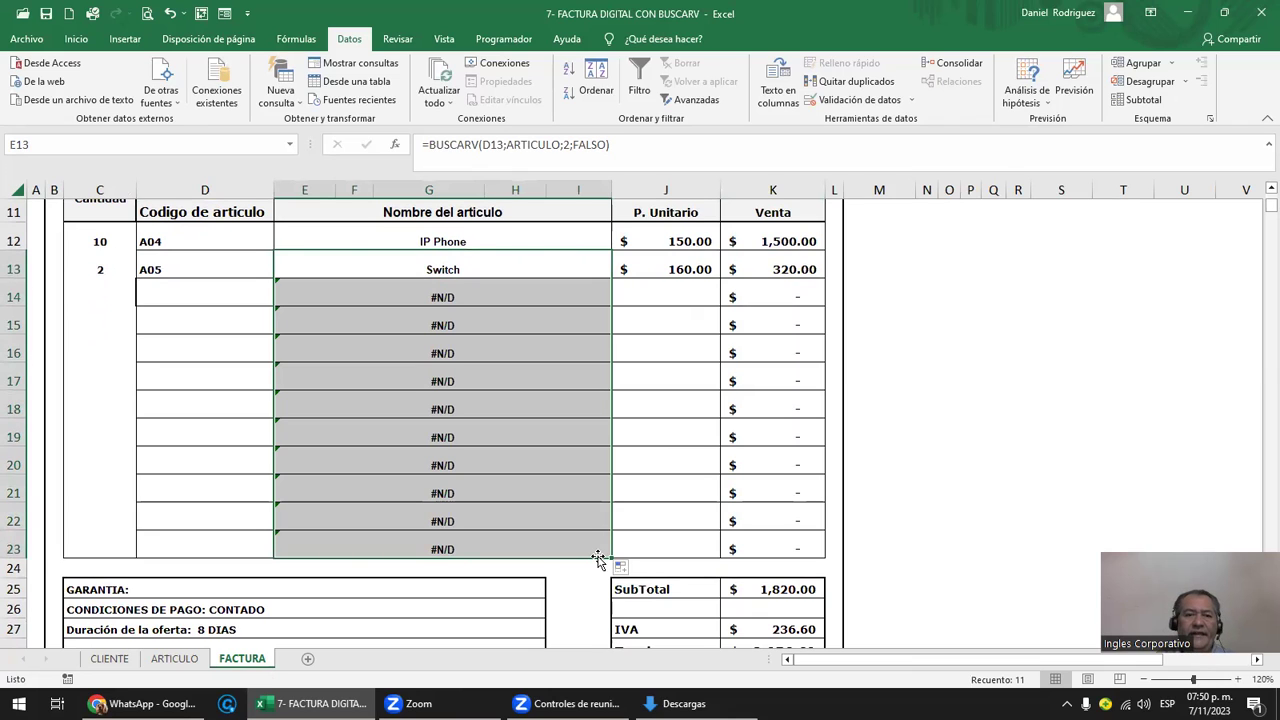
pyautogui.click(671, 267)
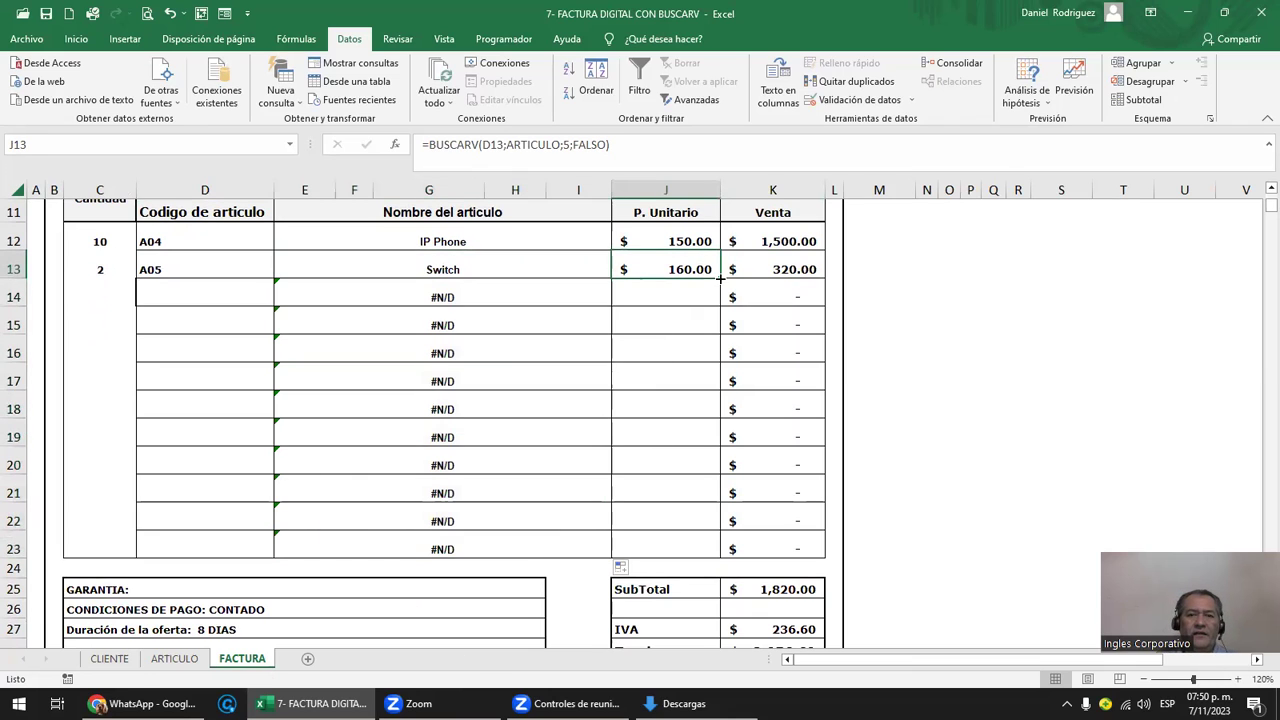
pyautogui.moveTo(720, 279); pyautogui.dragTo(723, 558)
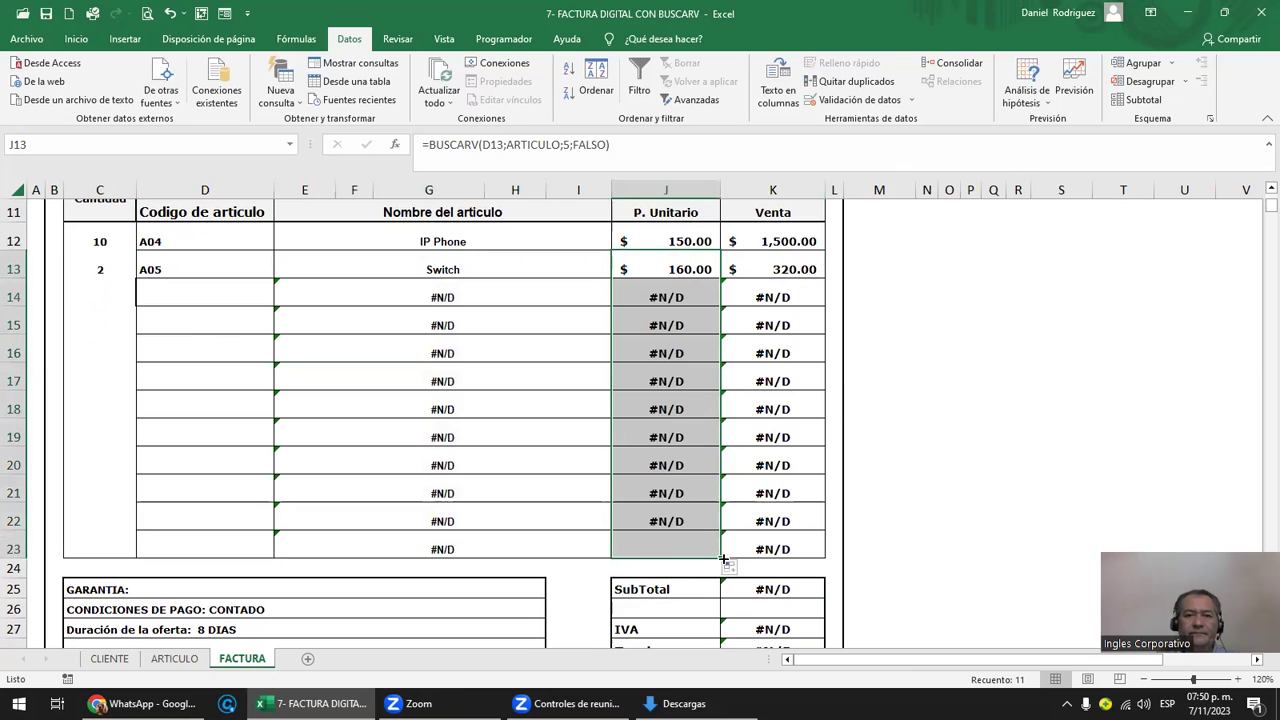
pyautogui.click(202, 297)
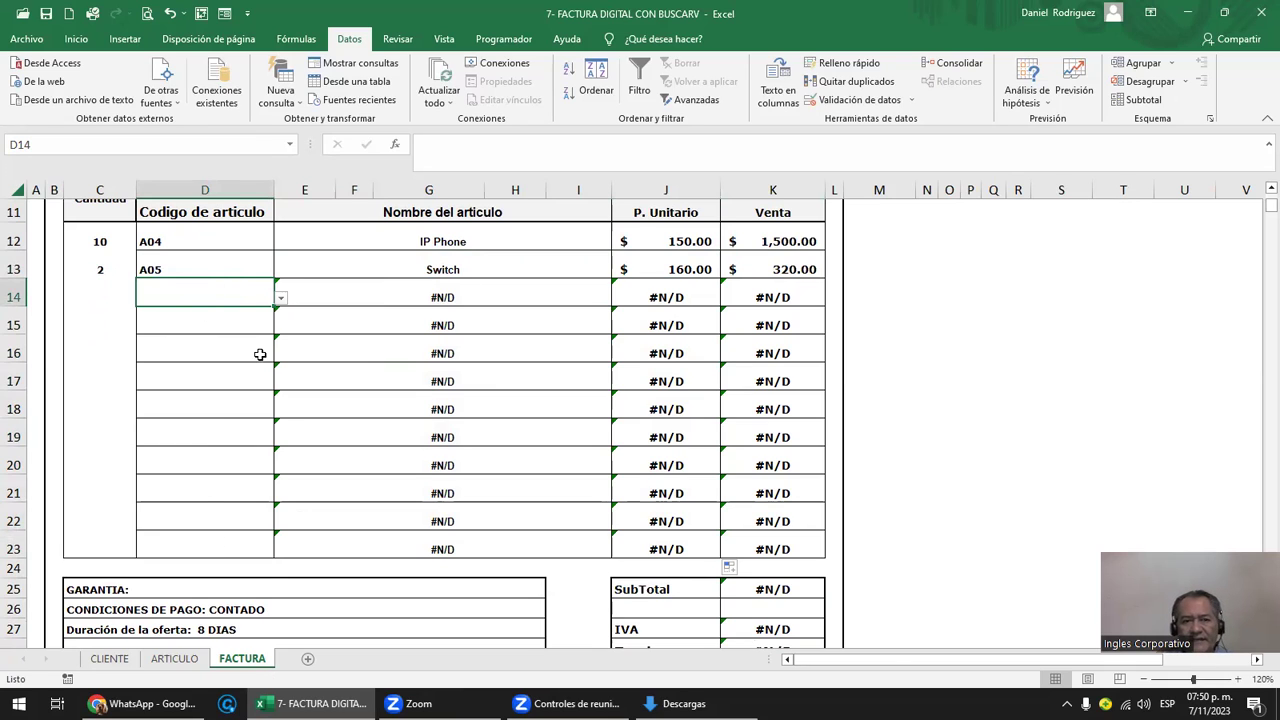
pyautogui.click(258, 262)
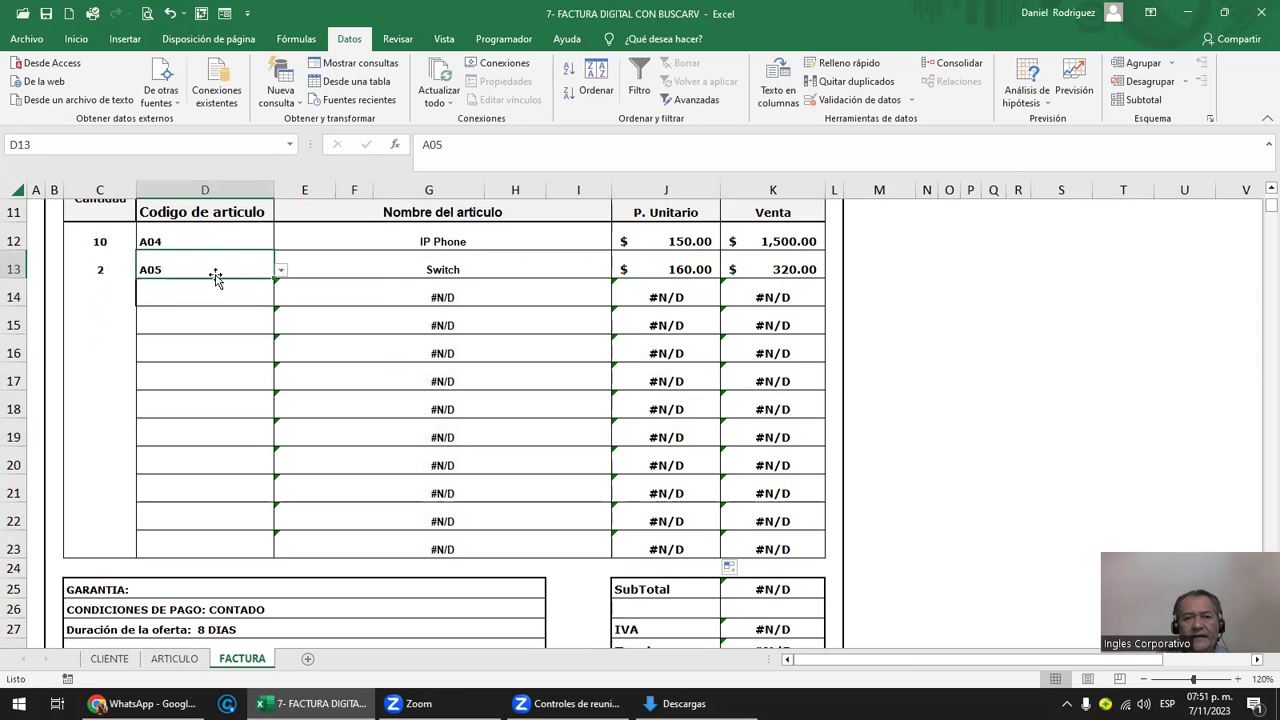
pyautogui.click(281, 272)
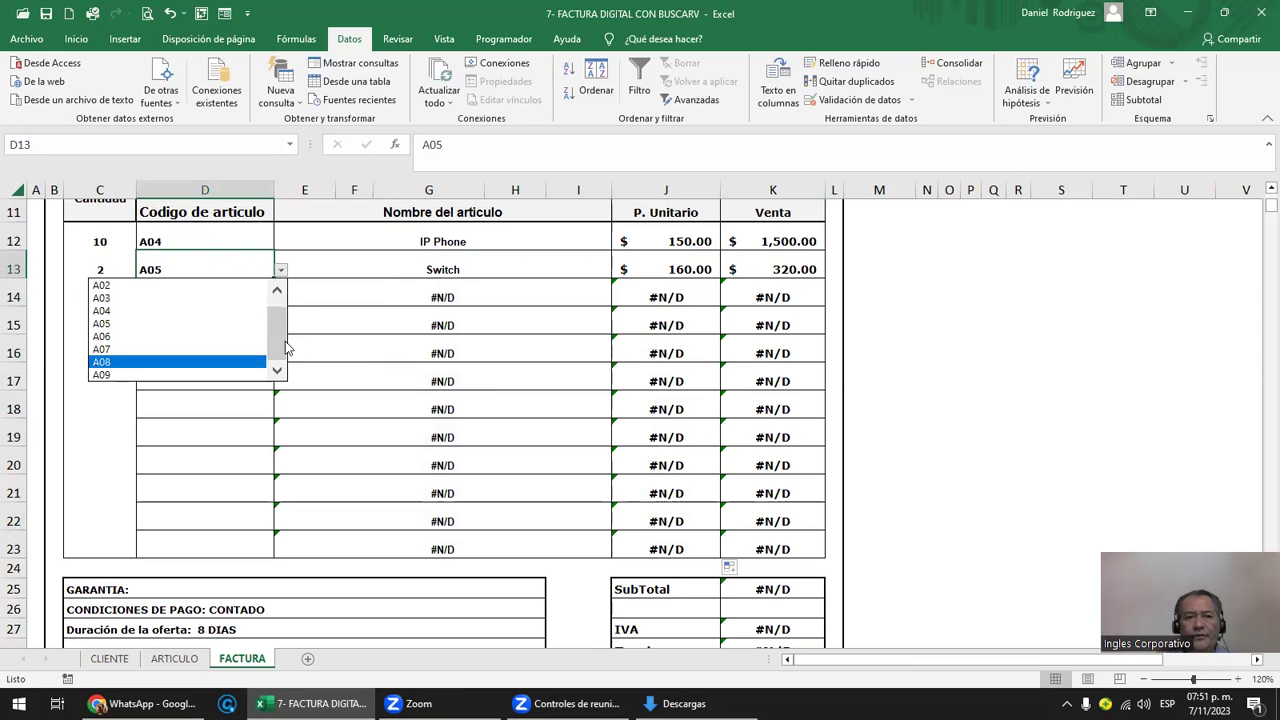
pyautogui.click(213, 267)
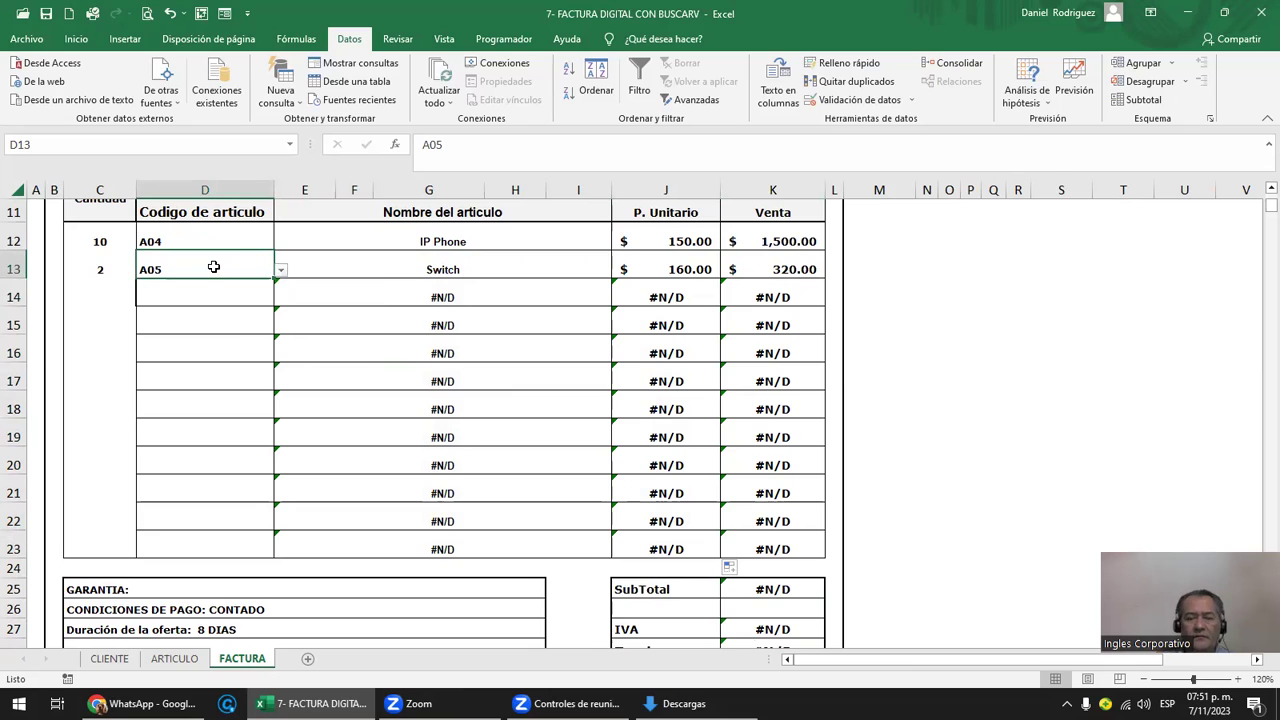
pyautogui.press('Delete')
pyautogui.press('Down')
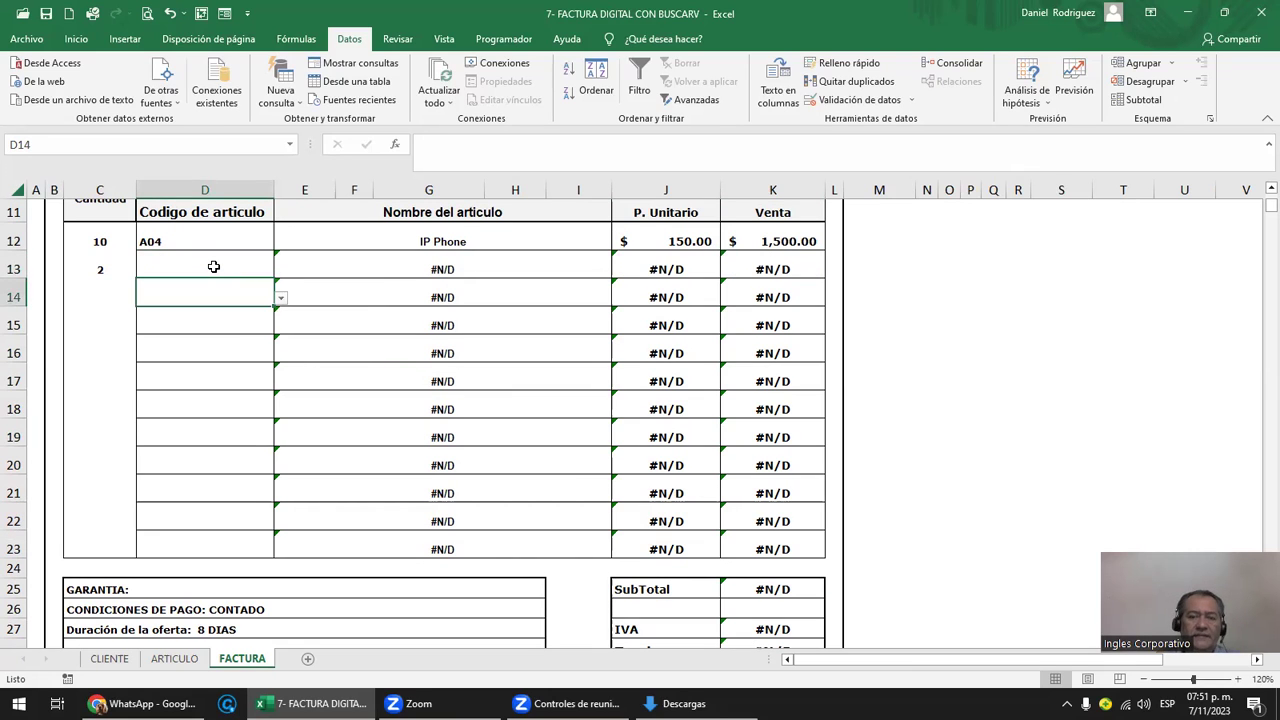
pyautogui.press('Up')
pyautogui.press('Up')
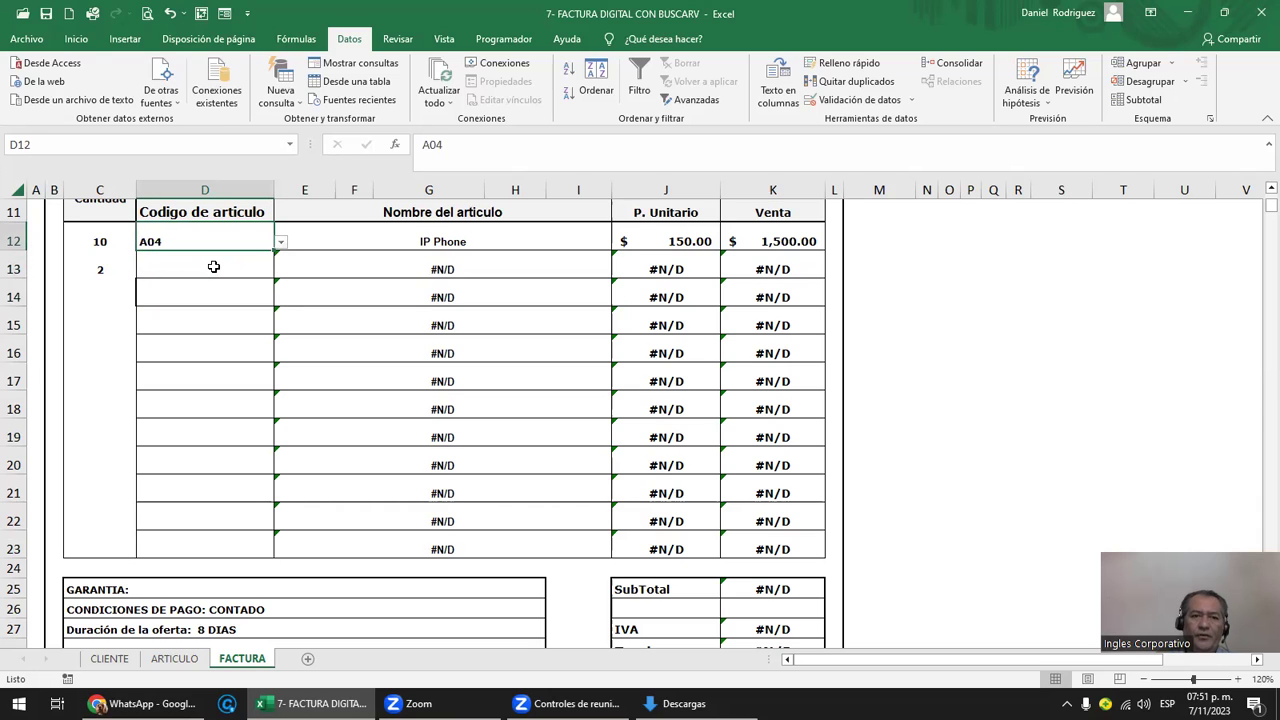
pyautogui.click(286, 241)
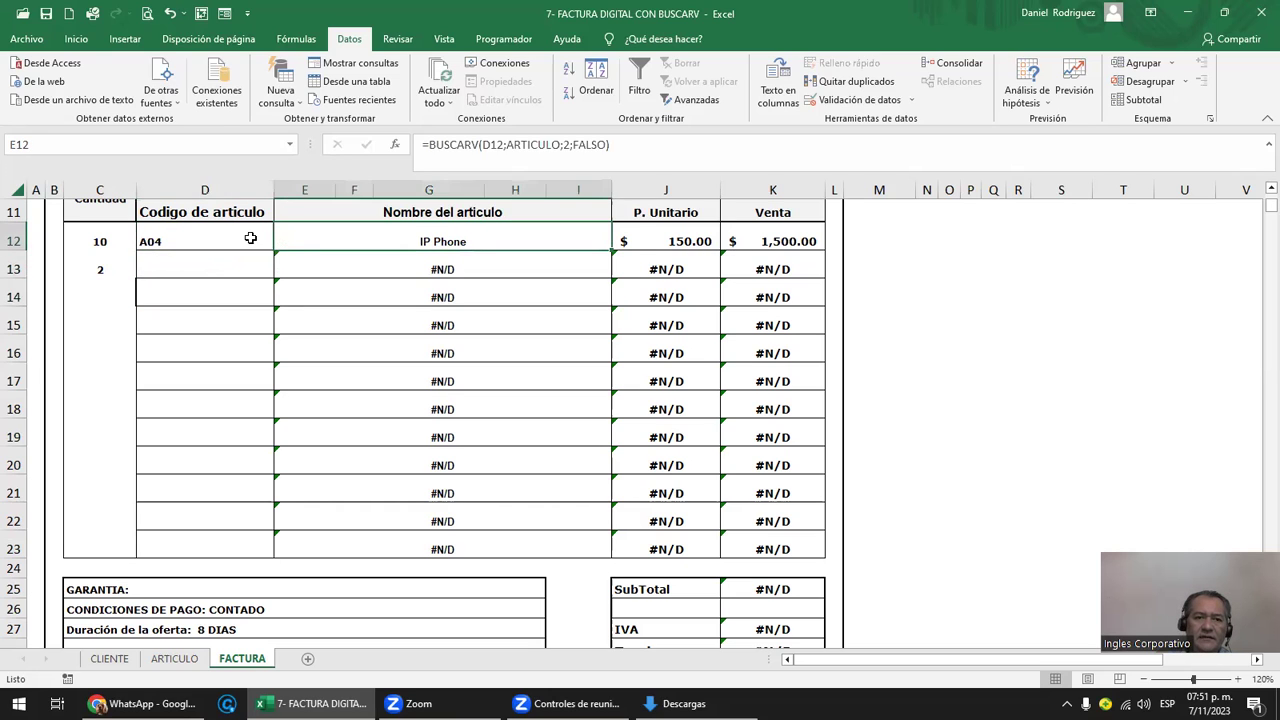
pyautogui.click(246, 240)
pyautogui.click(281, 242)
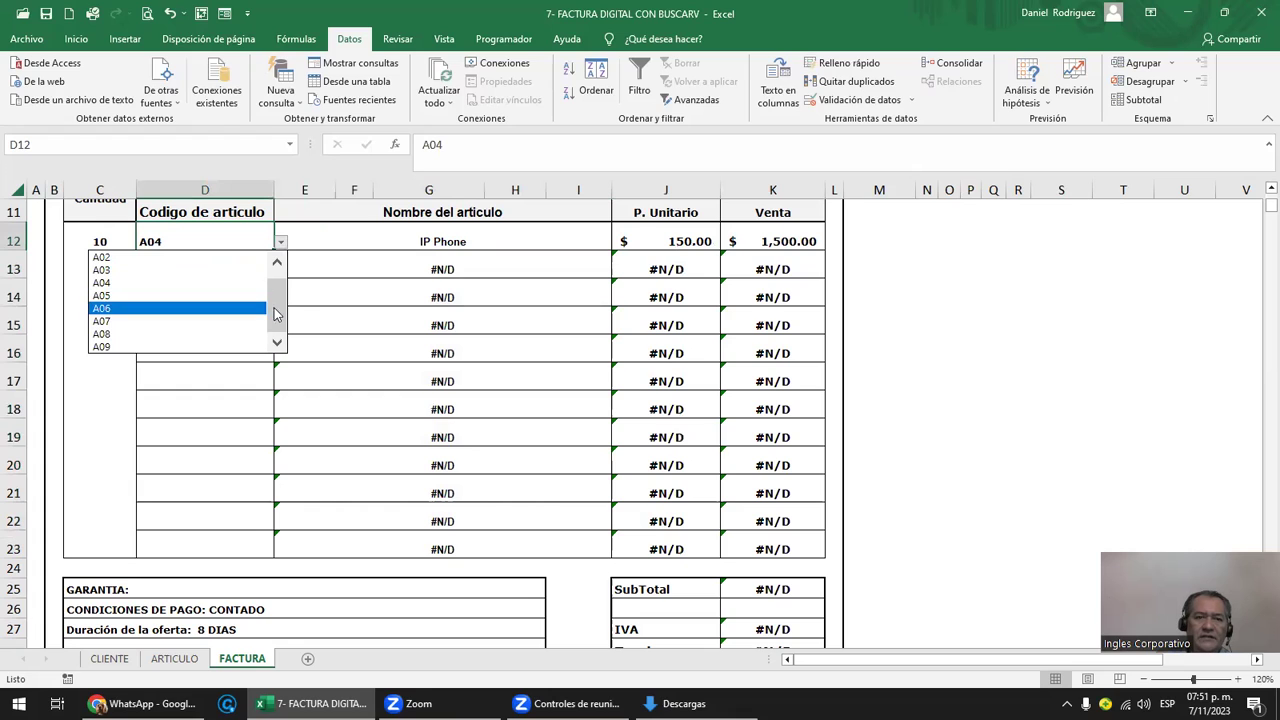
pyautogui.scroll(1, 265, 315)
pyautogui.press('Escape')
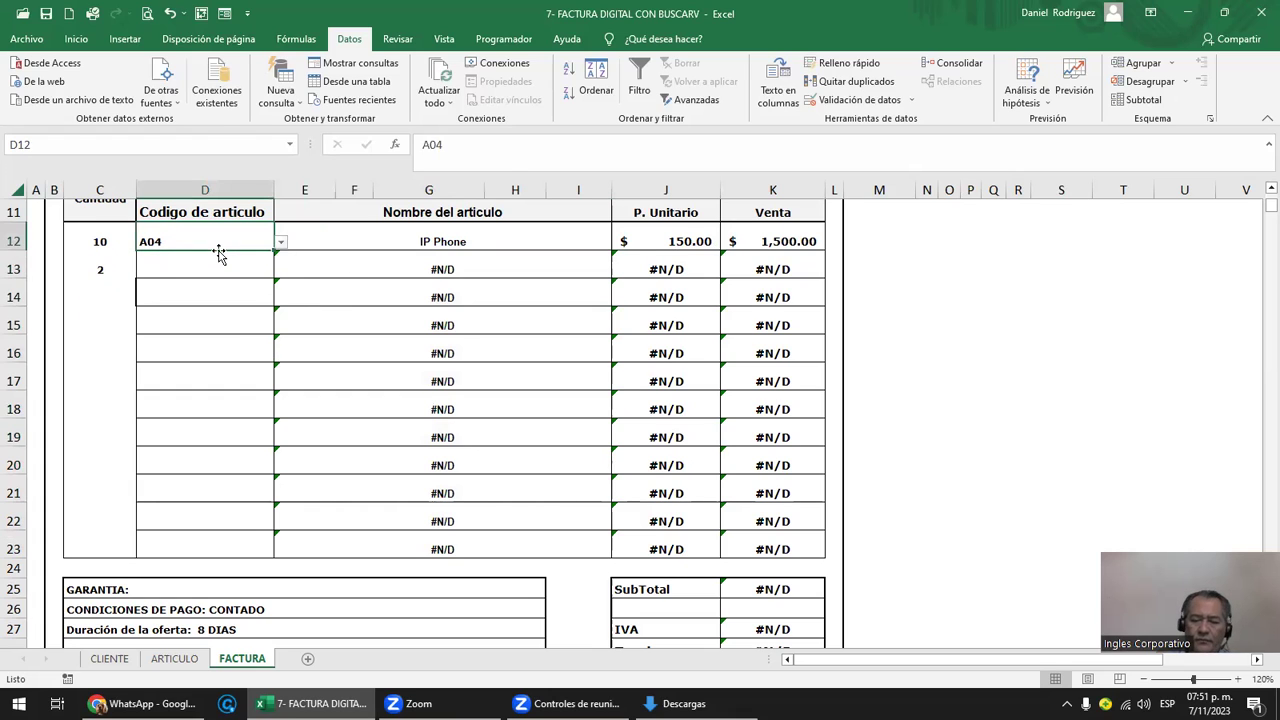
pyautogui.press('Delete')
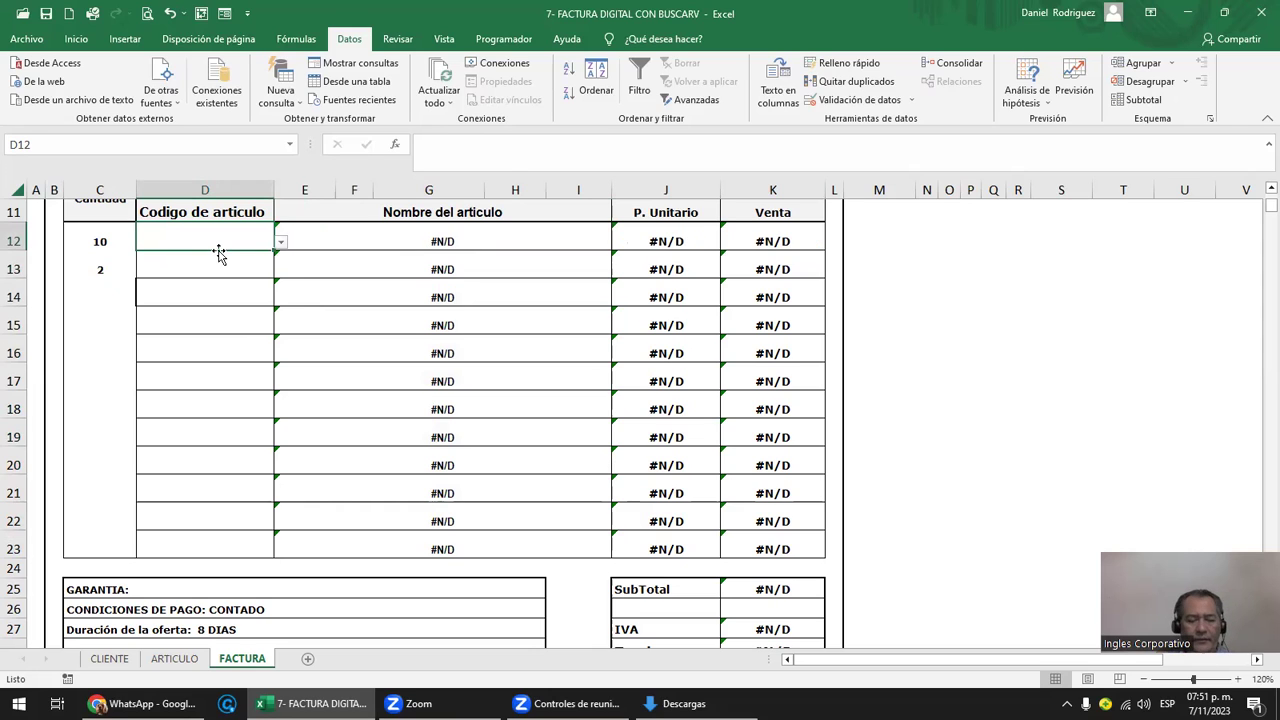
pyautogui.hotkey('ctrl', 'z')
pyautogui.hotkey('ctrl', 'z')
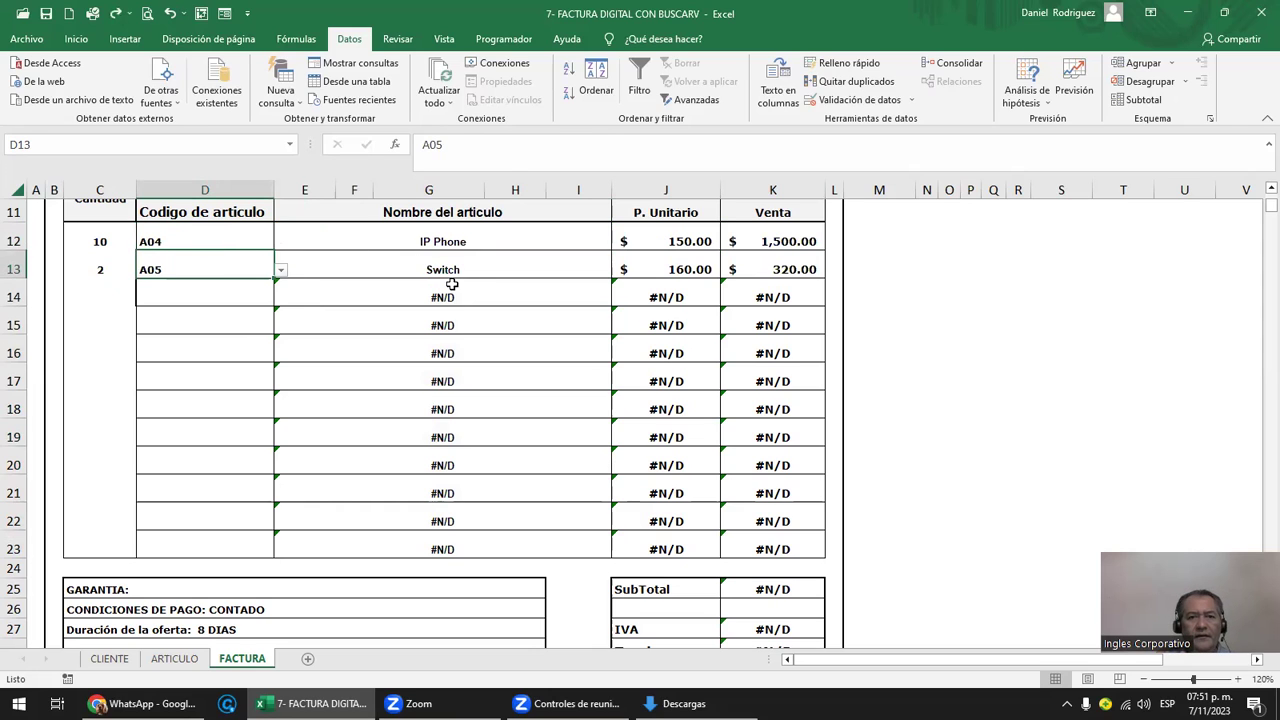
pyautogui.click(471, 301)
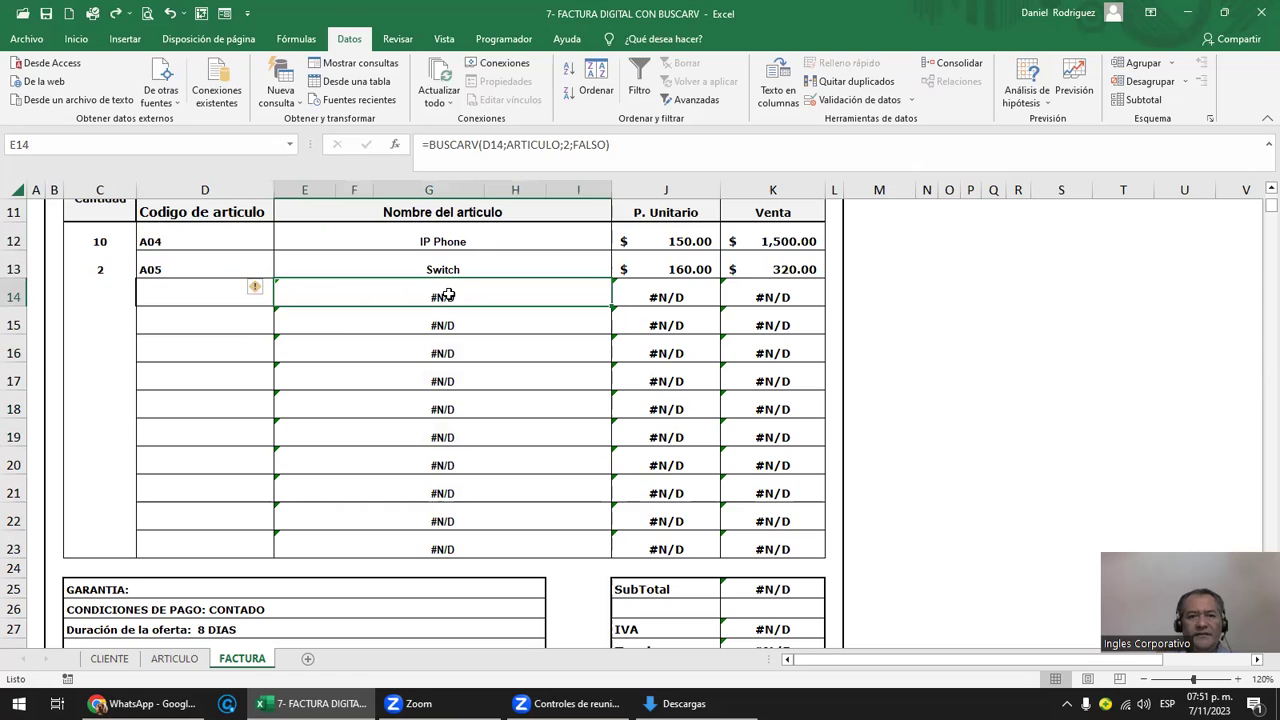
pyautogui.moveTo(449, 296); pyautogui.dragTo(494, 540)
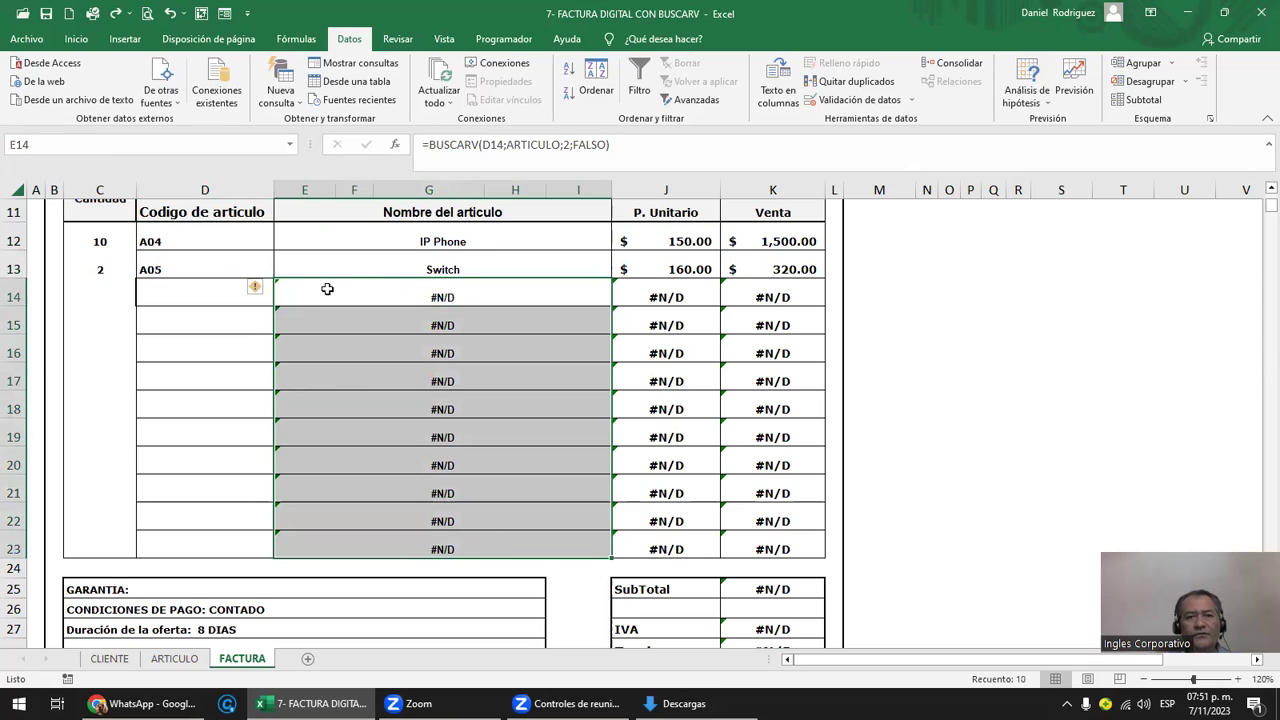
pyautogui.click(327, 289)
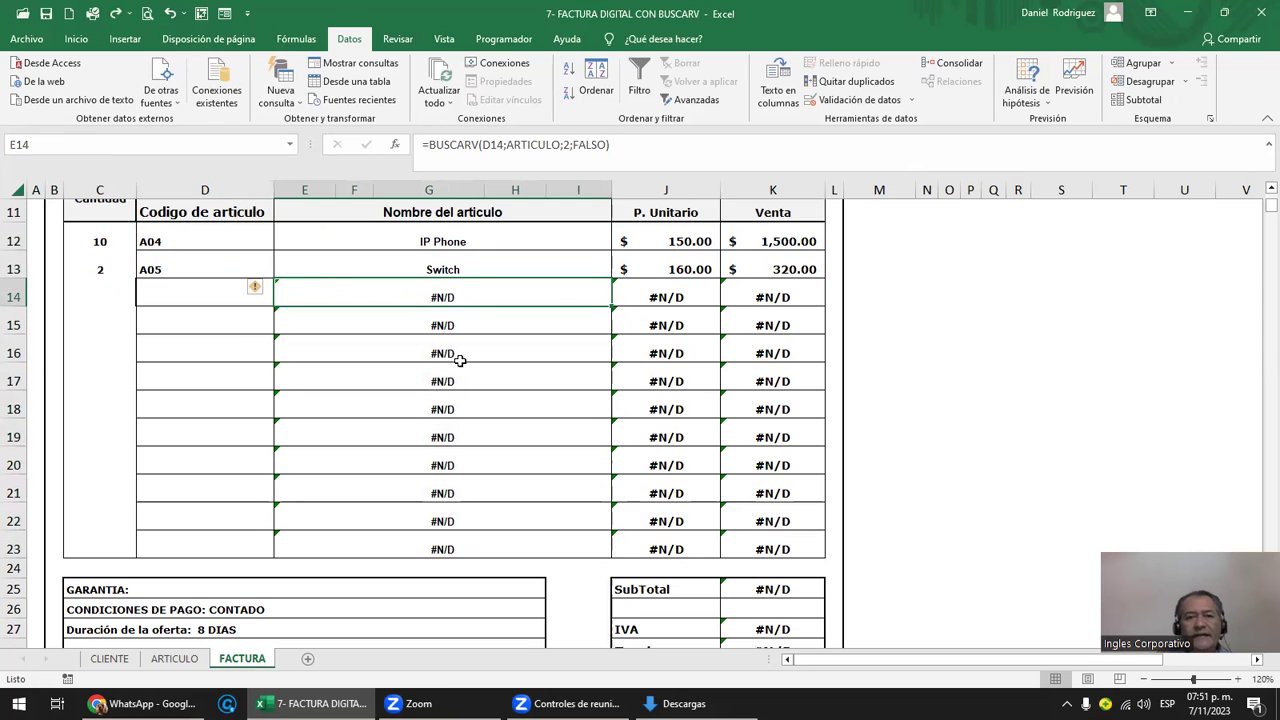
pyautogui.scroll(1, 459, 360)
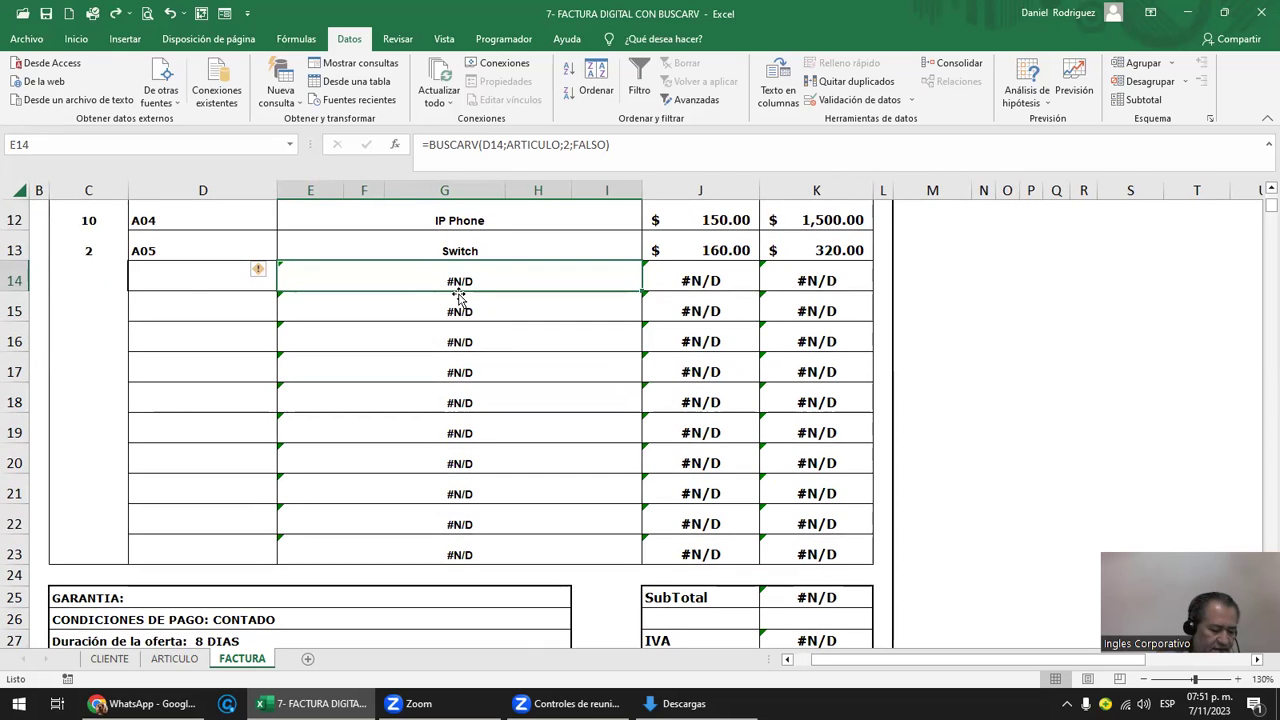
pyautogui.click(158, 280)
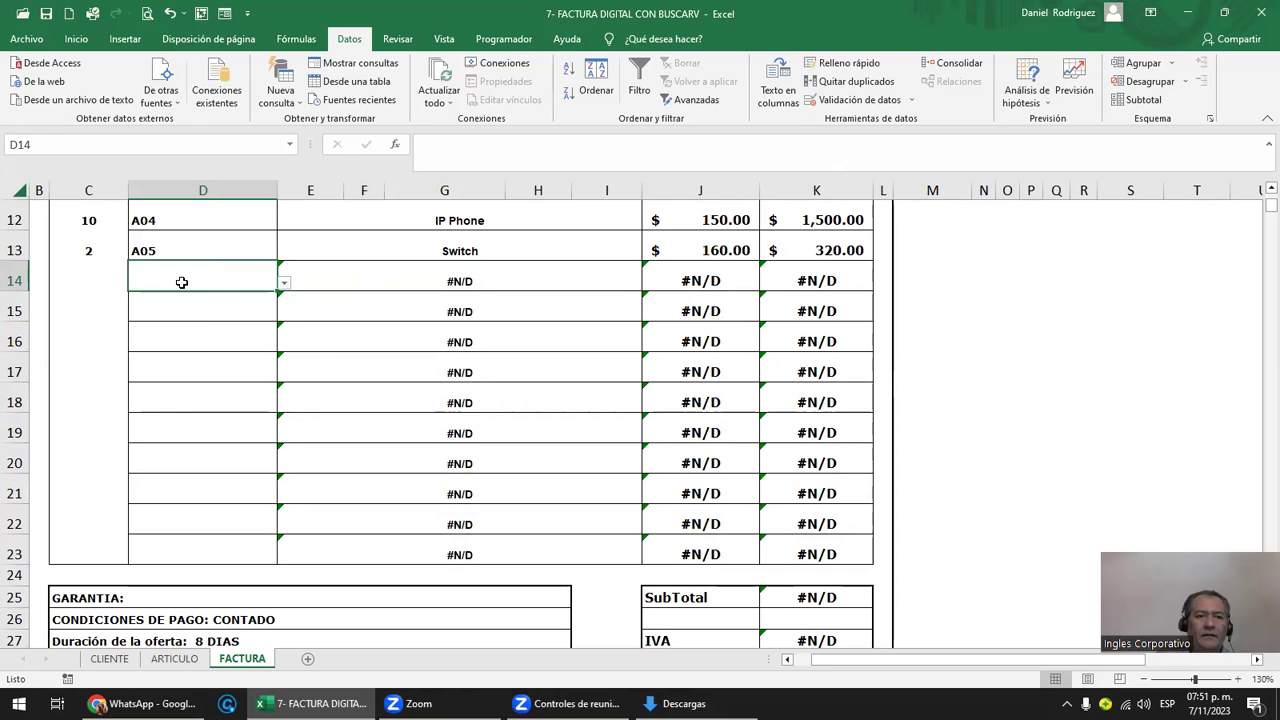
# - Test D14's validation with invalid codes X and 123, cancelling the rejected entries
pyautogui.write('XXXX')
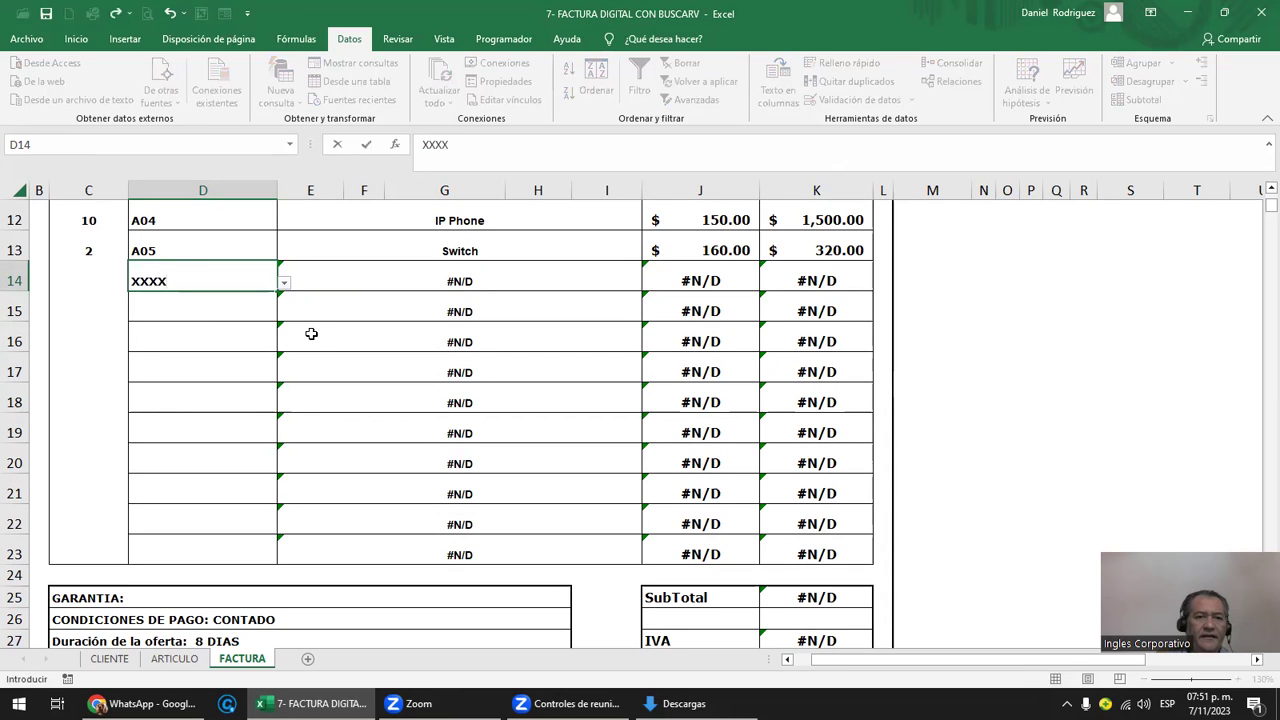
pyautogui.press('Return')
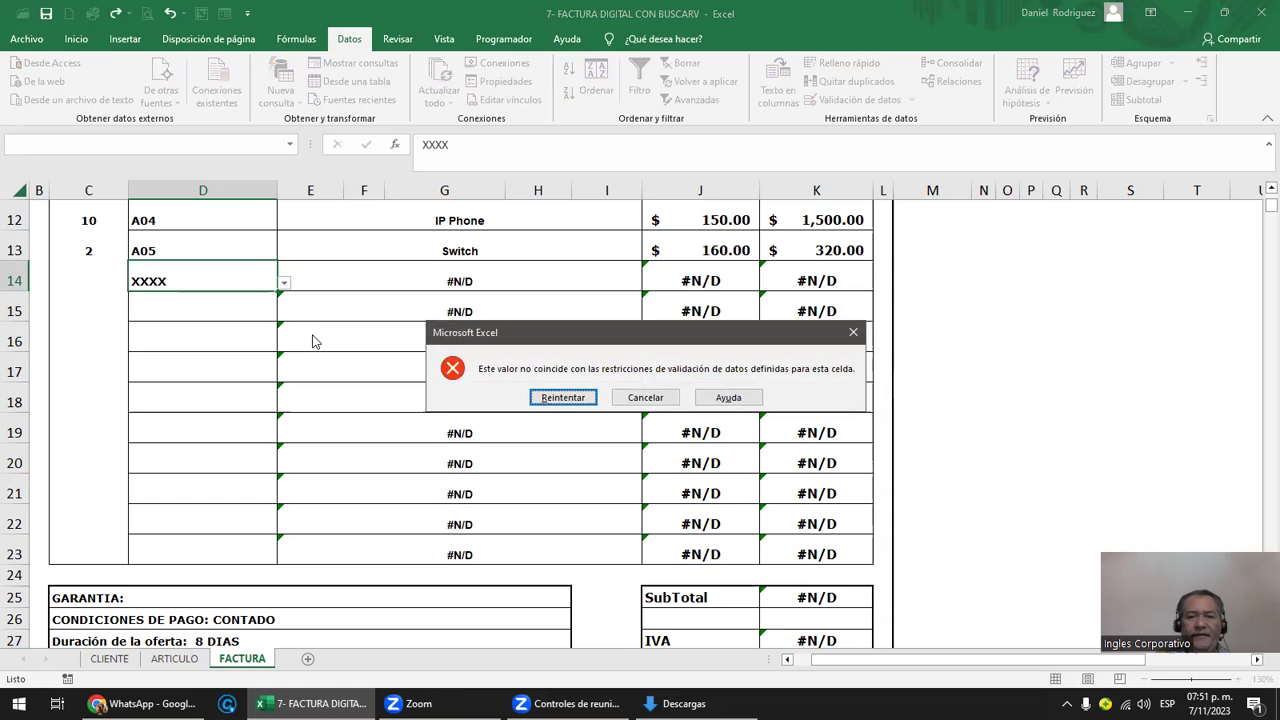
pyautogui.press('Return')
pyautogui.write('123')
pyautogui.press('Return')
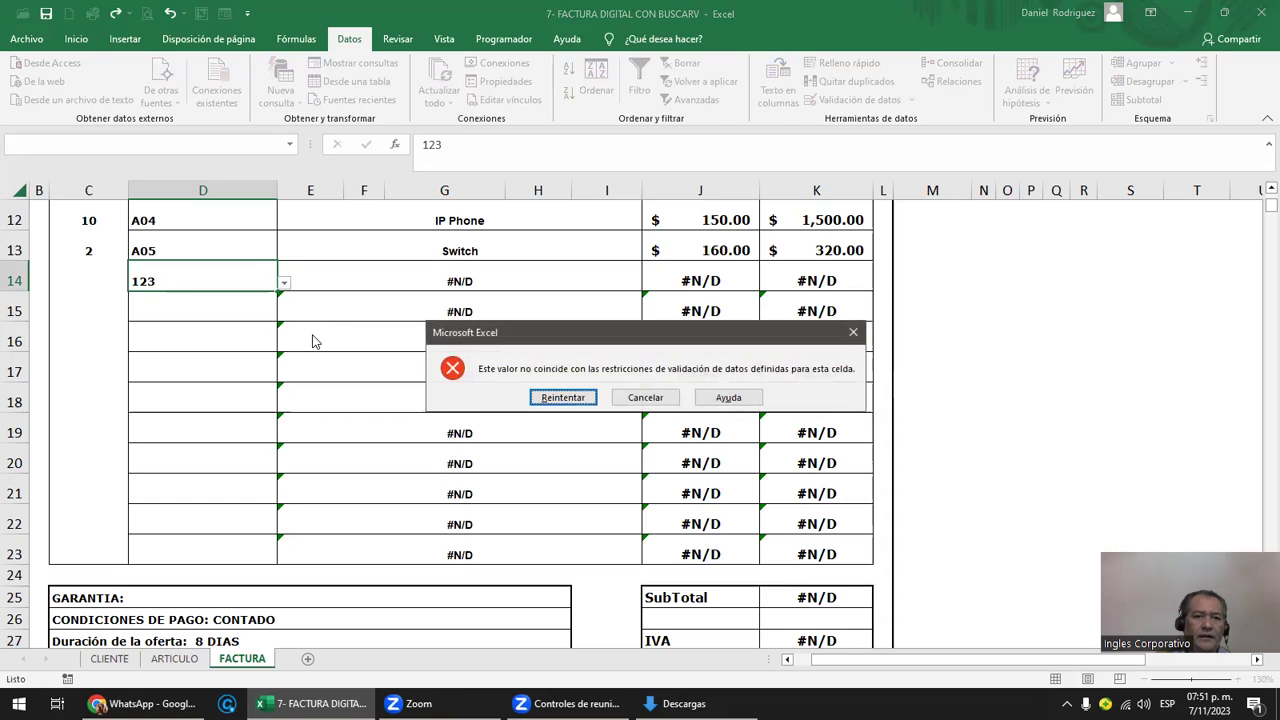
pyautogui.press('Return')
pyautogui.press('Escape')
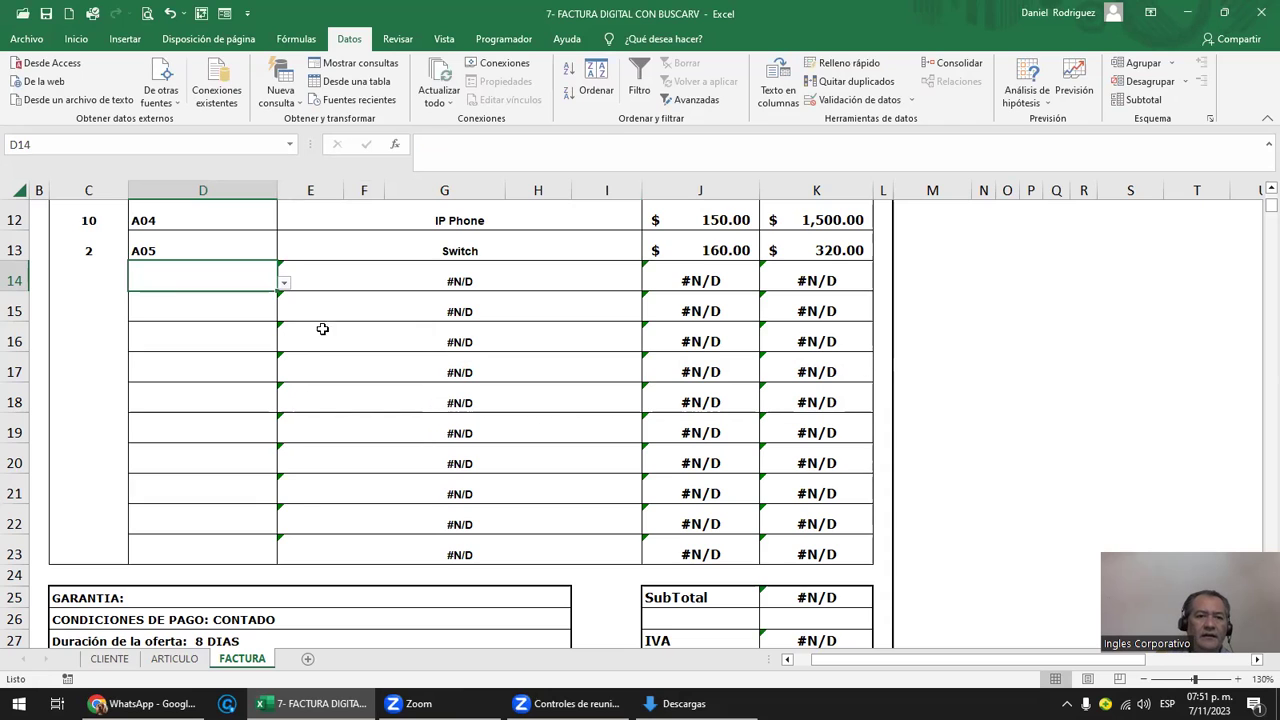
# - Try entering a third article code in D14, ending with A06
pyautogui.click(280, 286)
pyautogui.click(239, 271)
pyautogui.click(284, 284)
pyautogui.click(284, 286)
pyautogui.click(177, 251)
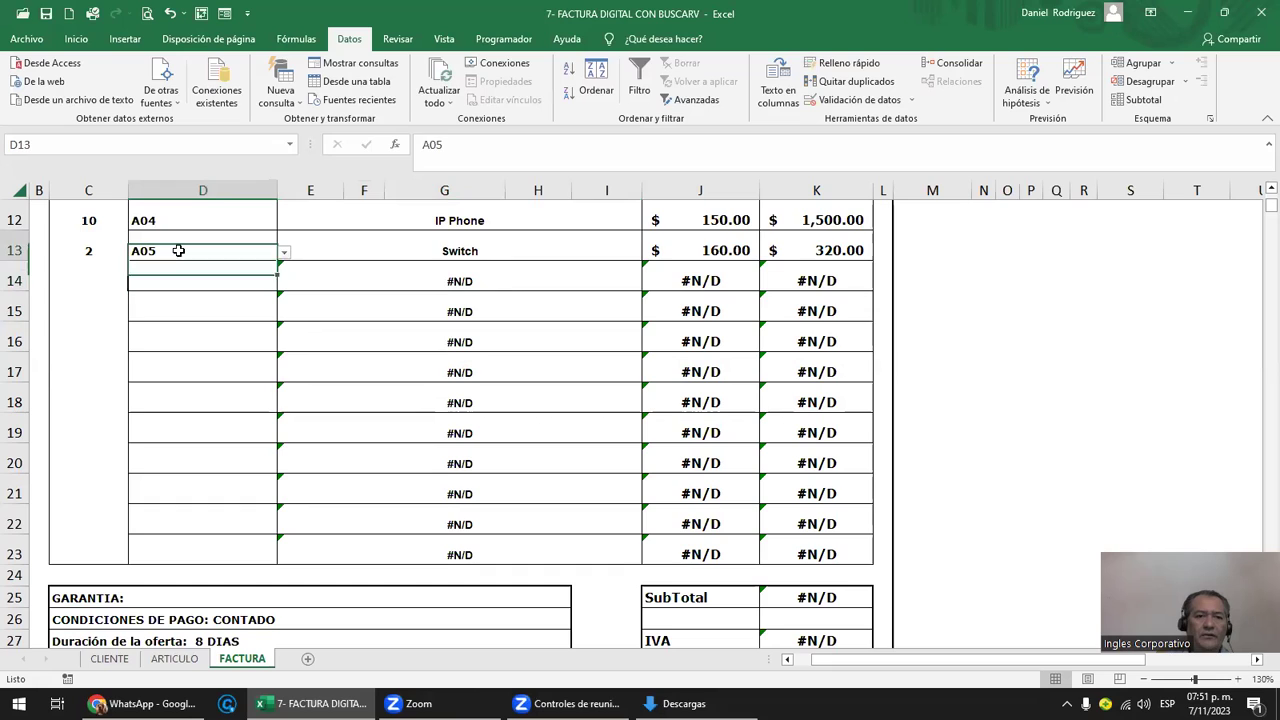
pyautogui.hotkey('ctrl', 'c')
pyautogui.click(229, 287)
pyautogui.press('Return')
pyautogui.press('Delete')
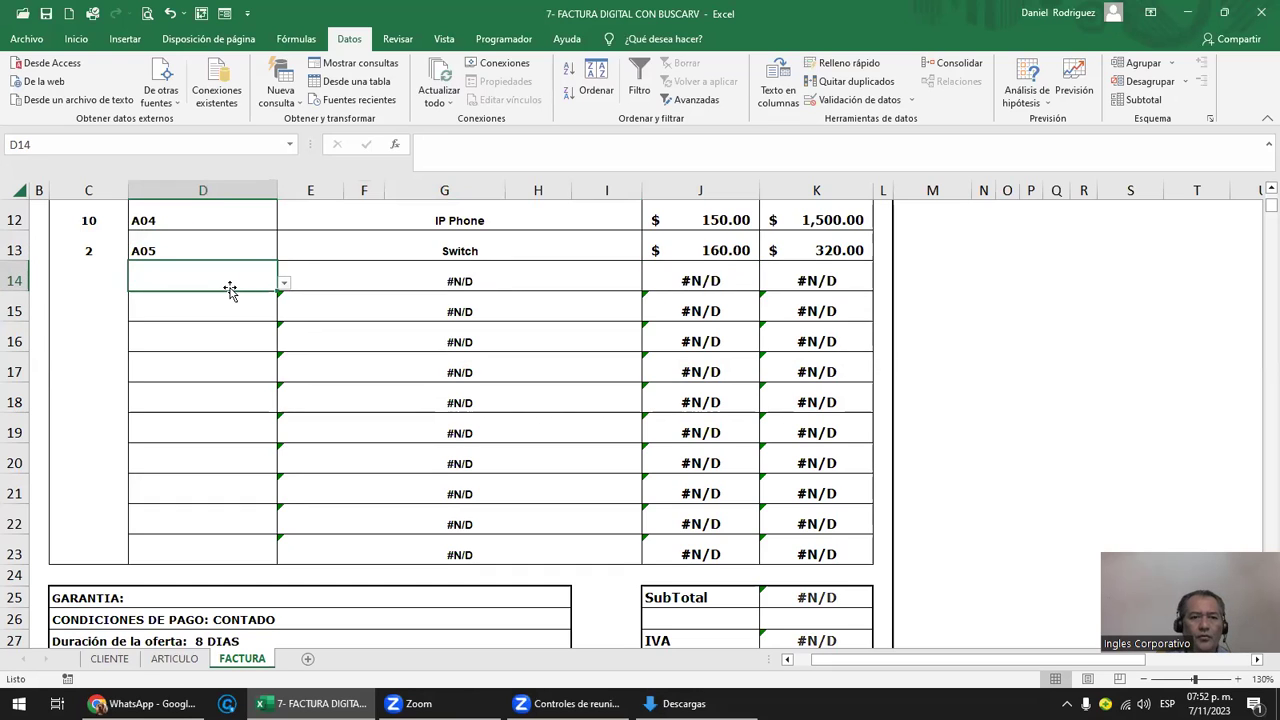
pyautogui.write('A0')
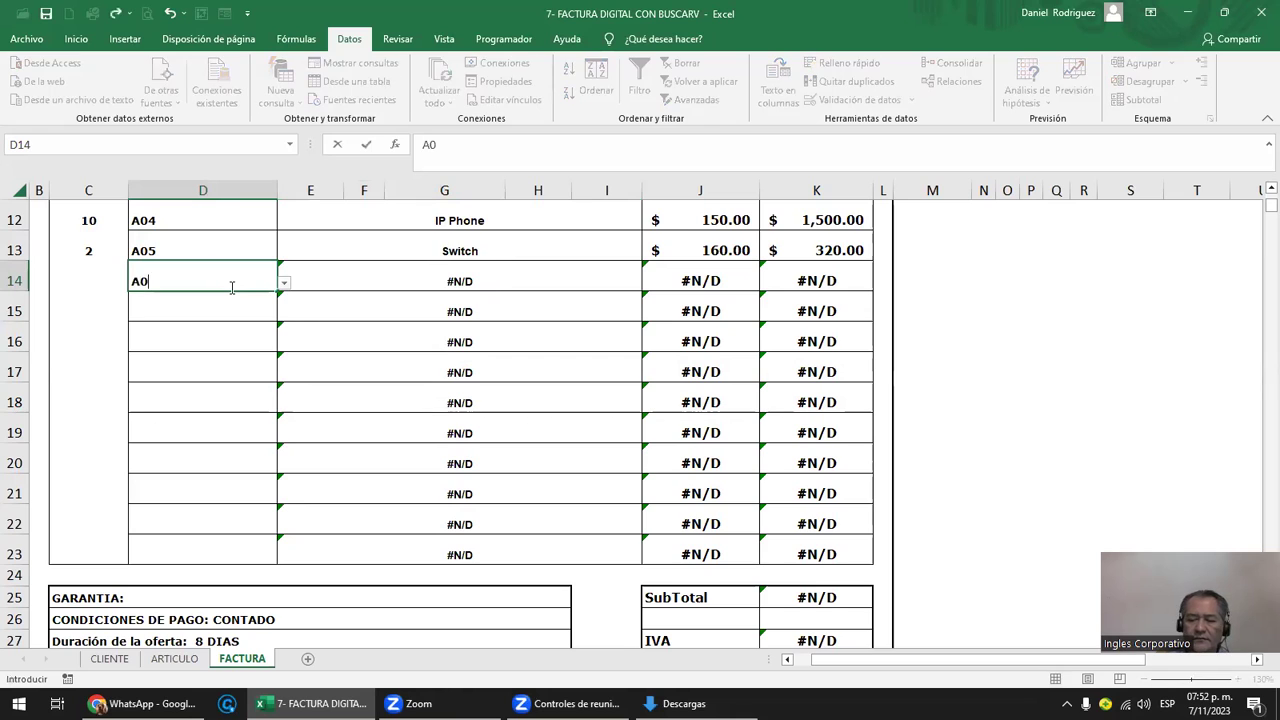
pyautogui.press('Return')
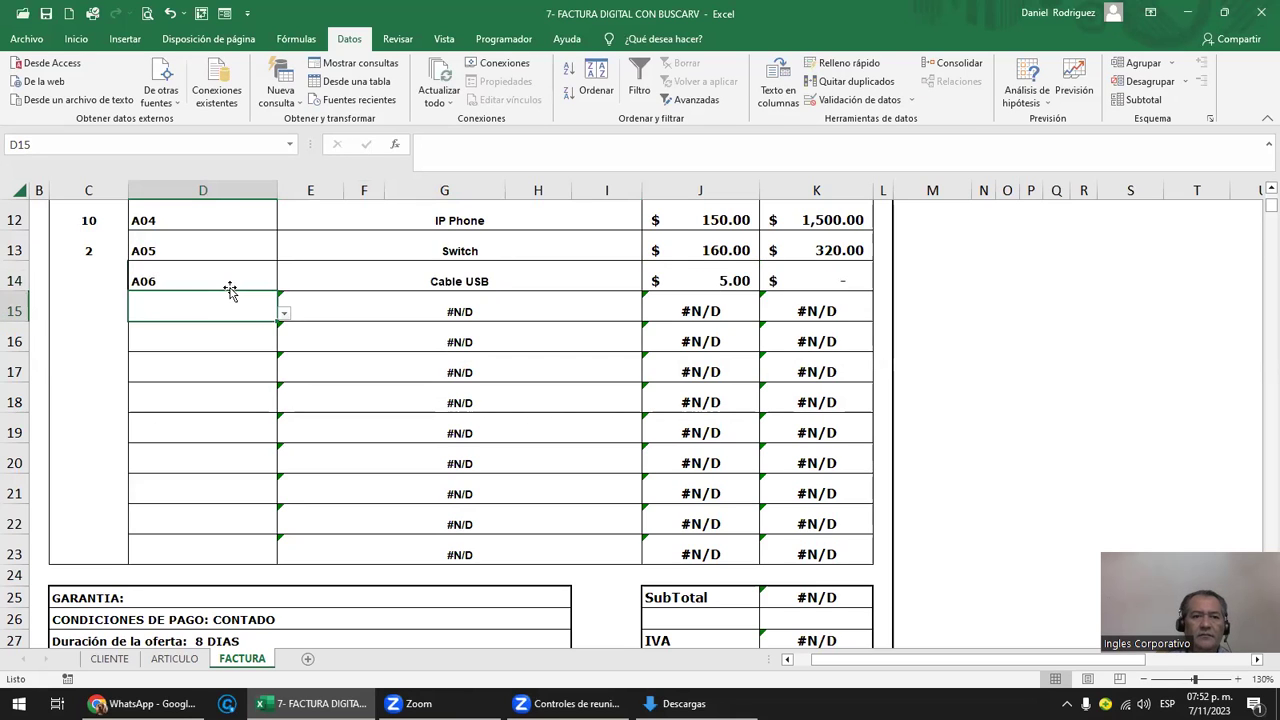
# - Clear the A06 code from D14 and view E14's BUSCARV name formula showing #N/D
pyautogui.click(229, 287)
pyautogui.press('Delete')
pyautogui.press('Right')
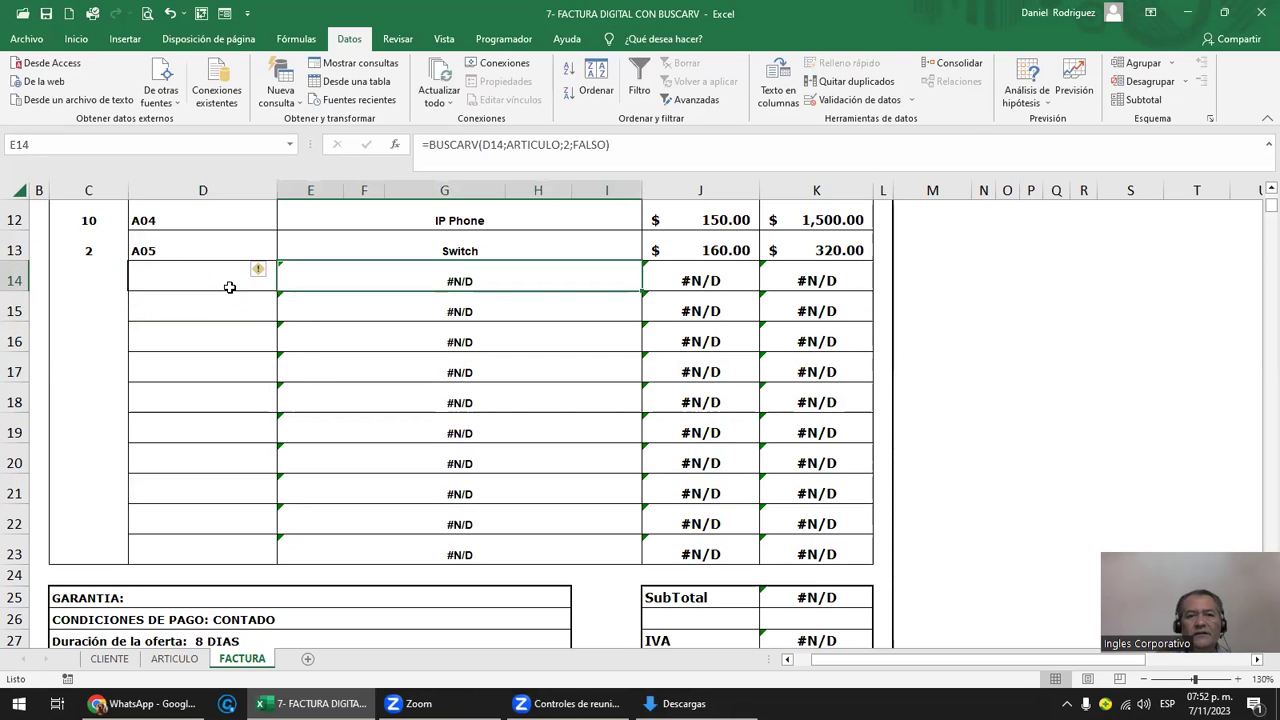
pyautogui.scroll(1, 378, 378)
pyautogui.keyDown('ctrl'); pyautogui.scroll(1, 500, 357); pyautogui.keyUp('ctrl')
# - Wrap E14's name lookup as =SI.ERROR(BUSCARV(D14;ARTICULO;2;FALSO);" ") so empty codes show blank
pyautogui.doubleClick(344, 315)
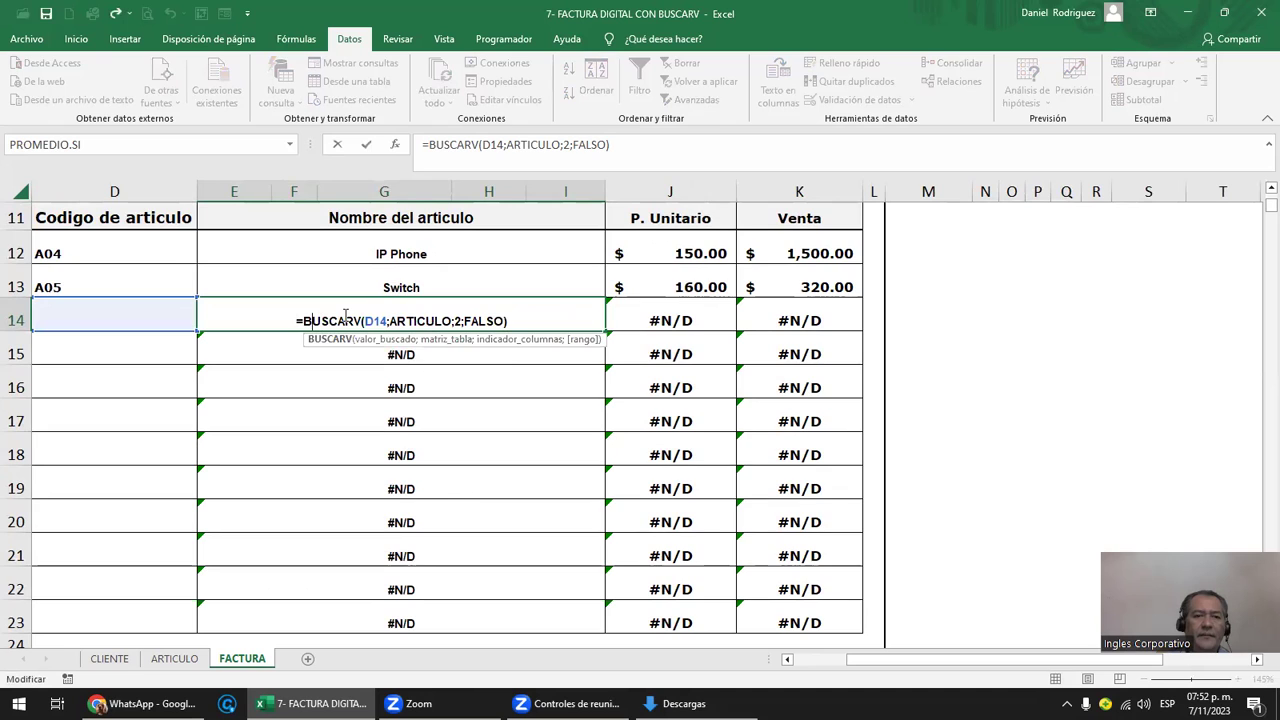
pyautogui.press('Home')
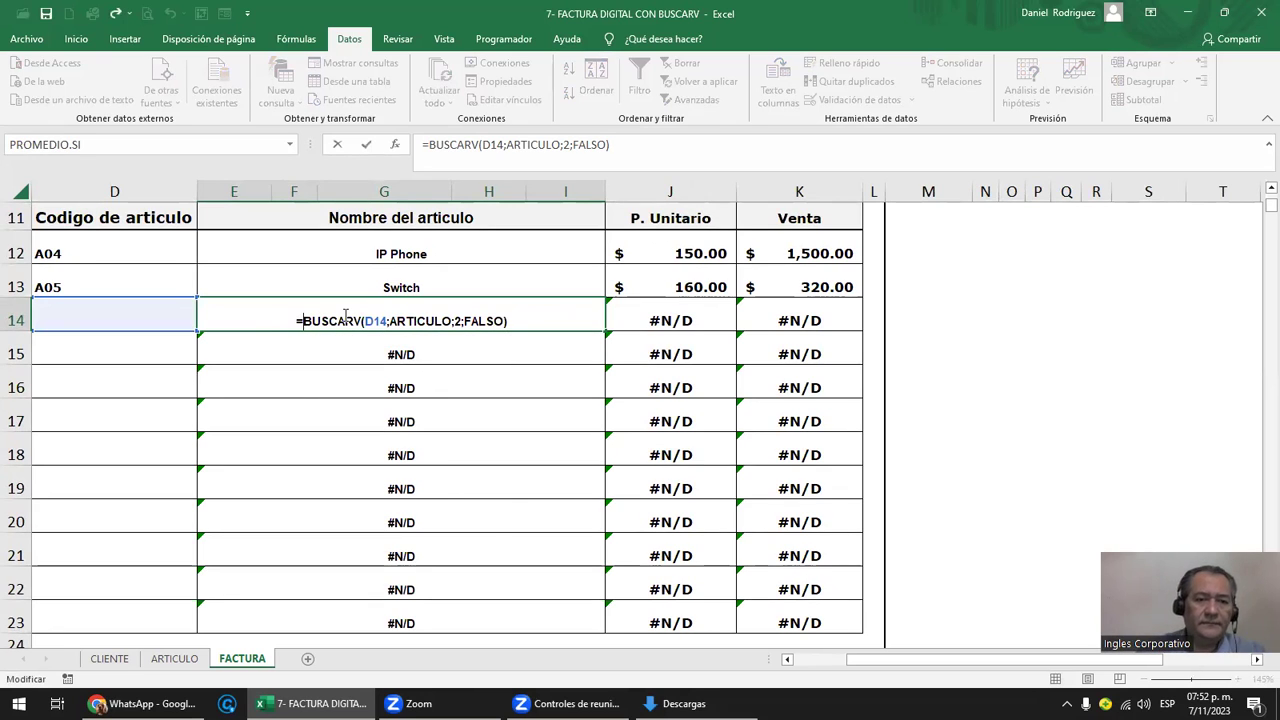
pyautogui.write('S')
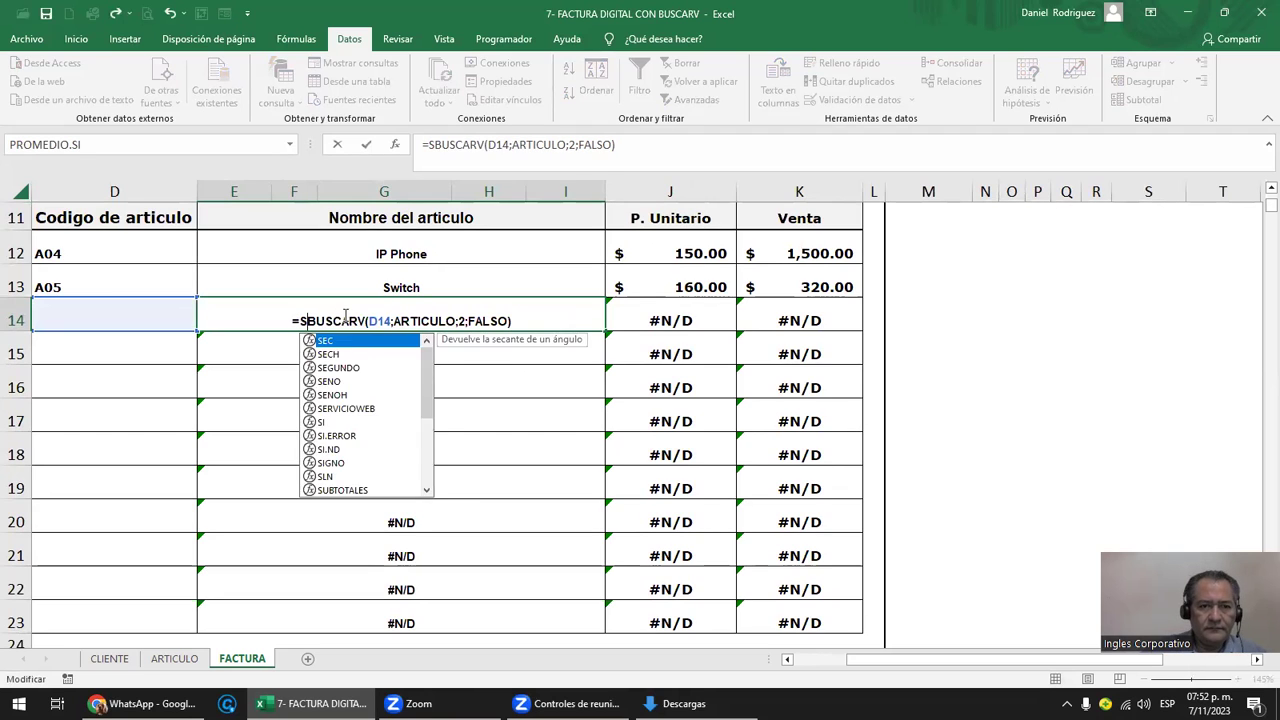
pyautogui.write('I.ERROR(')
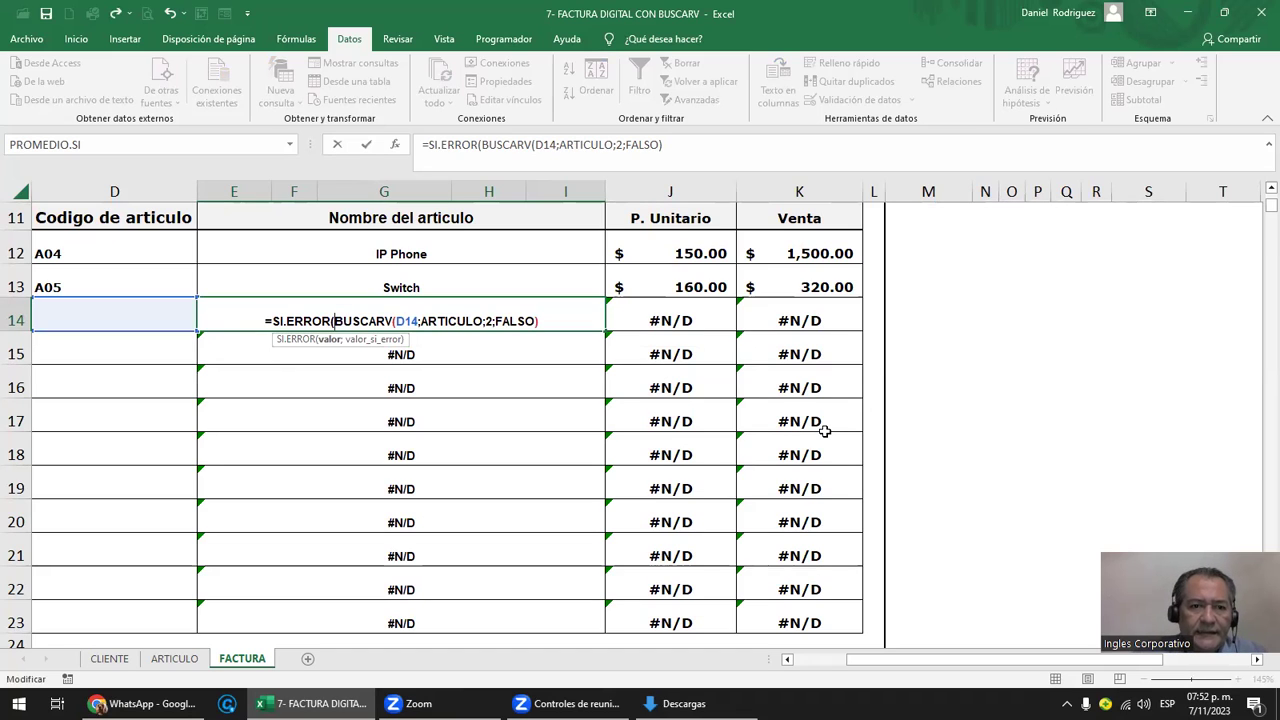
pyautogui.hotkey('shift', 'Right')
pyautogui.hotkey('shift', 'Right')
pyautogui.hotkey('shift', 'Right')
pyautogui.hotkey('shift', 'Right')
pyautogui.hotkey('shift', 'Right')
pyautogui.hotkey('shift', 'Right')
pyautogui.hotkey('shift', 'Right')
pyautogui.hotkey('shift', 'Right')
pyautogui.hotkey('shift', 'Right')
pyautogui.hotkey('shift', 'Right')
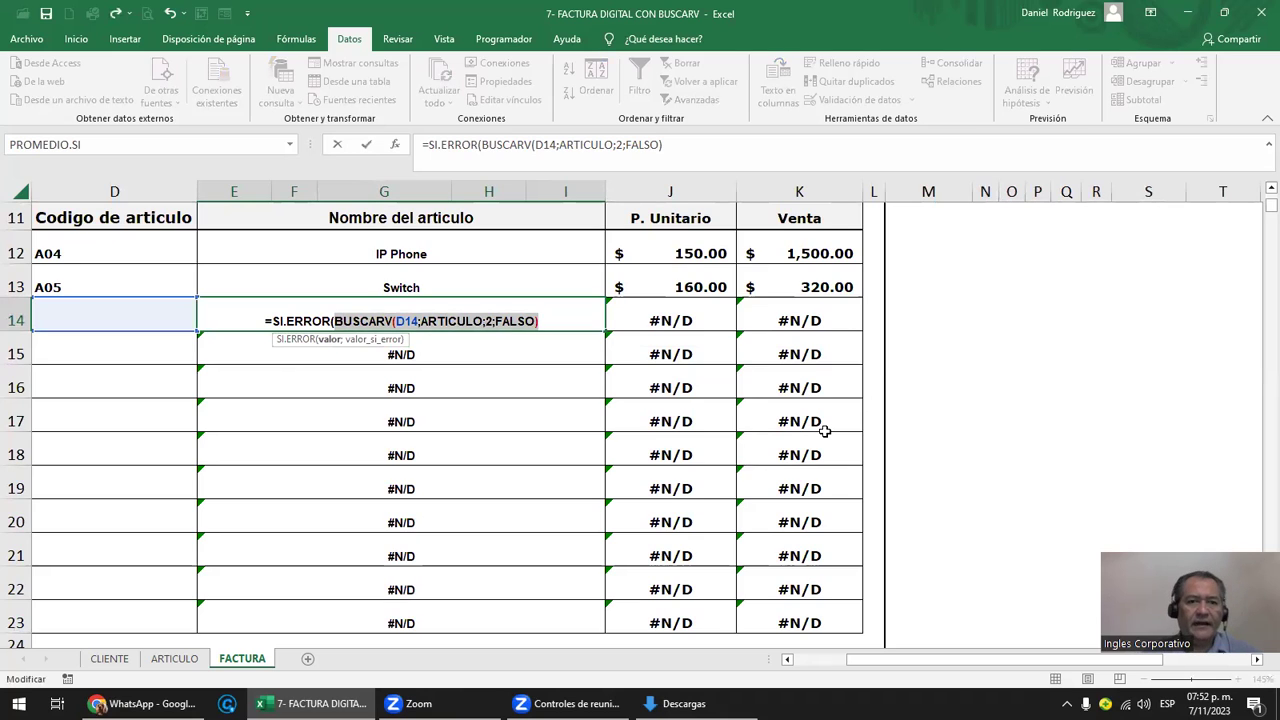
pyautogui.press('Right')
pyautogui.write(';')
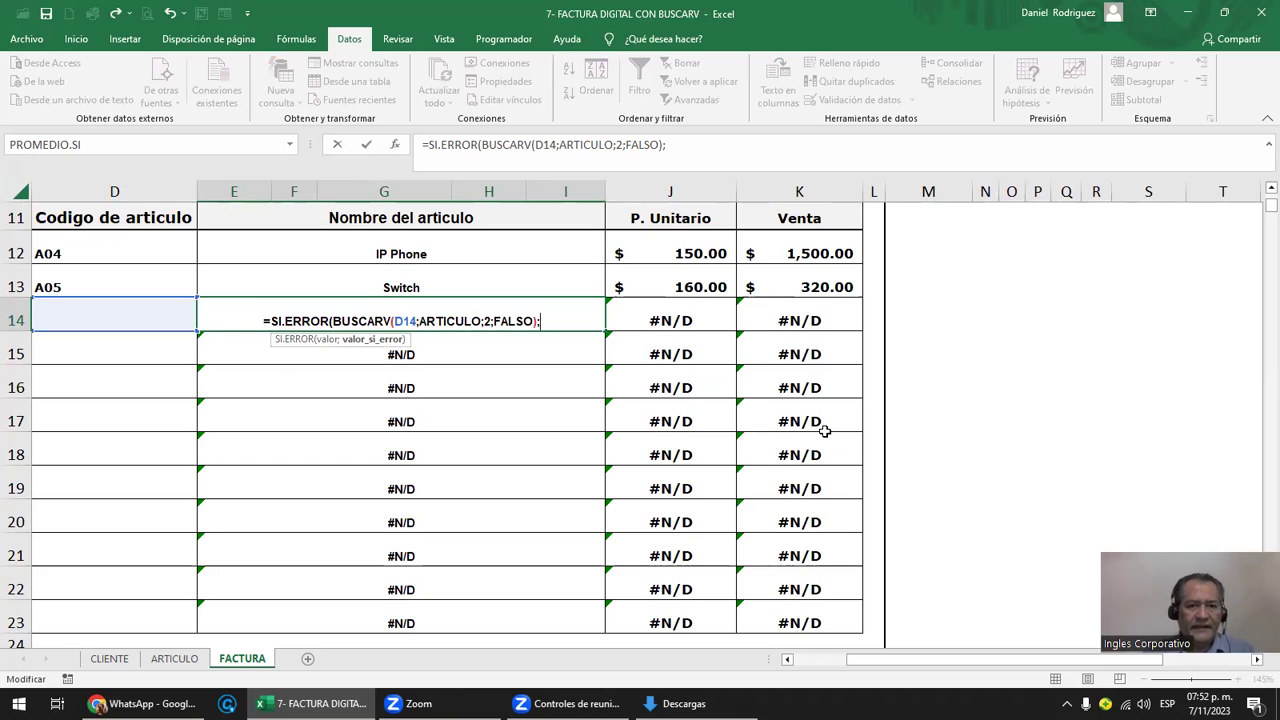
pyautogui.write('"')
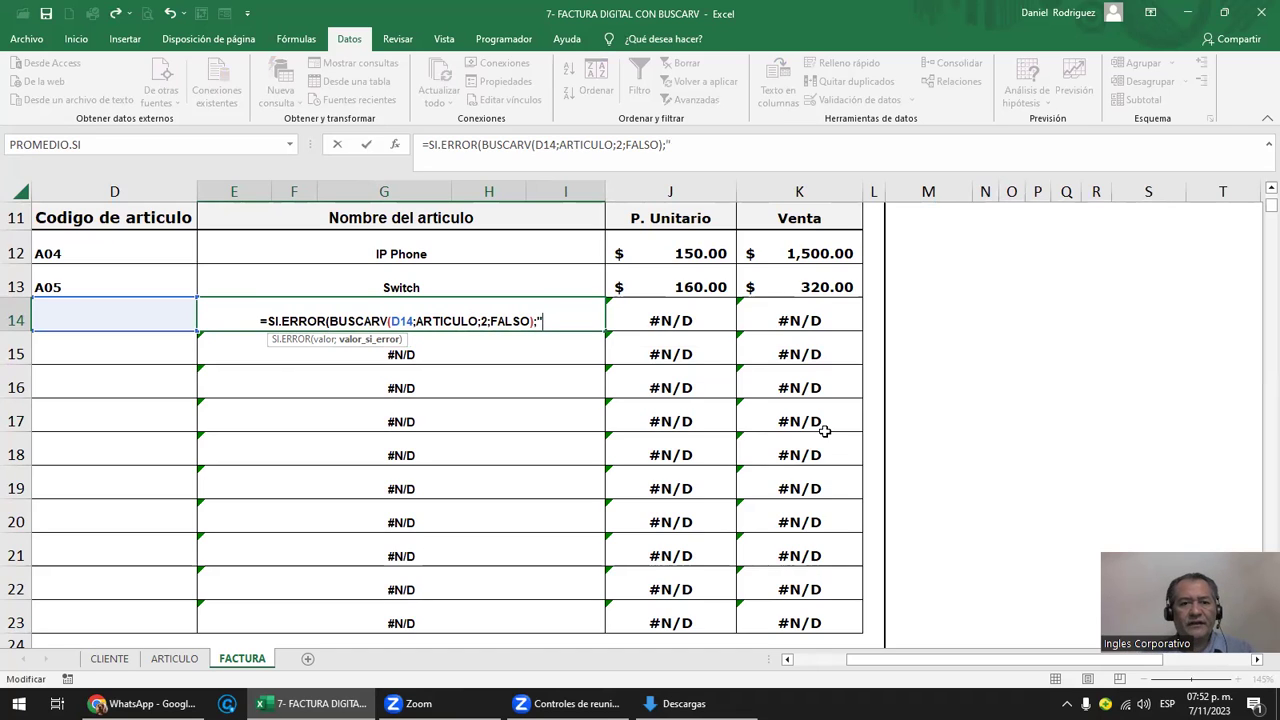
pyautogui.press('Right')
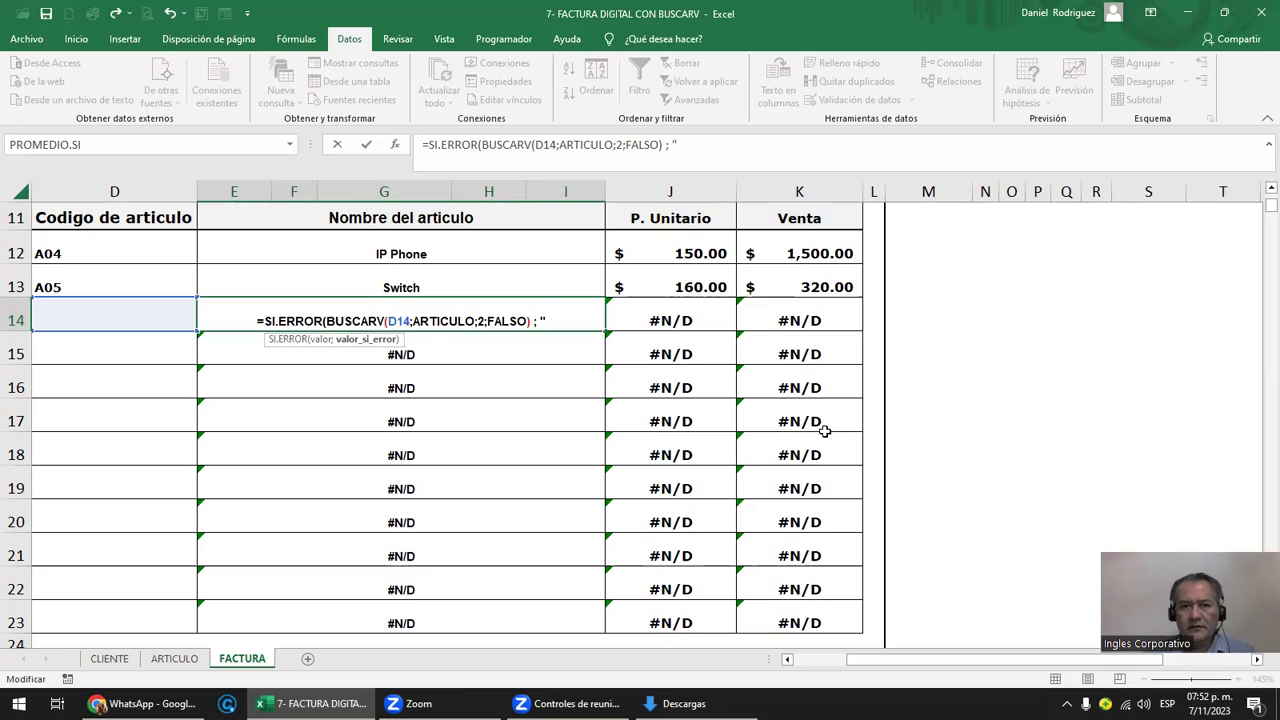
pyautogui.write('"')
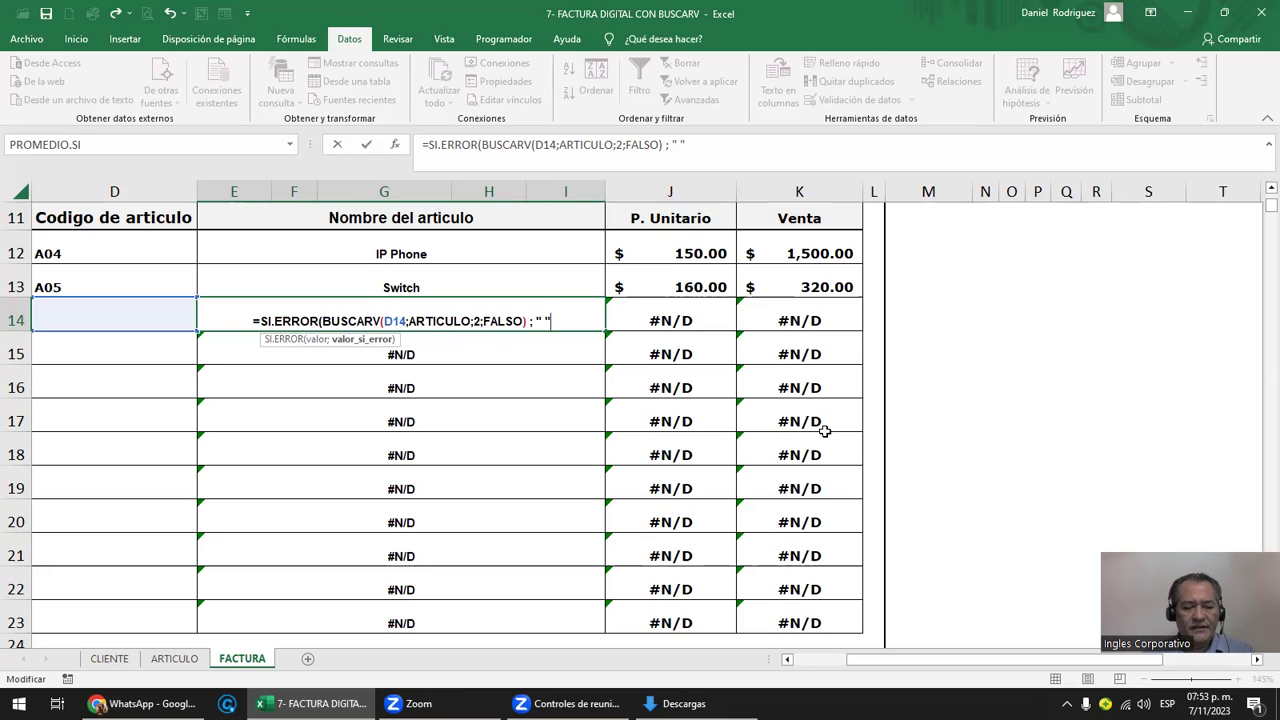
pyautogui.write(')')
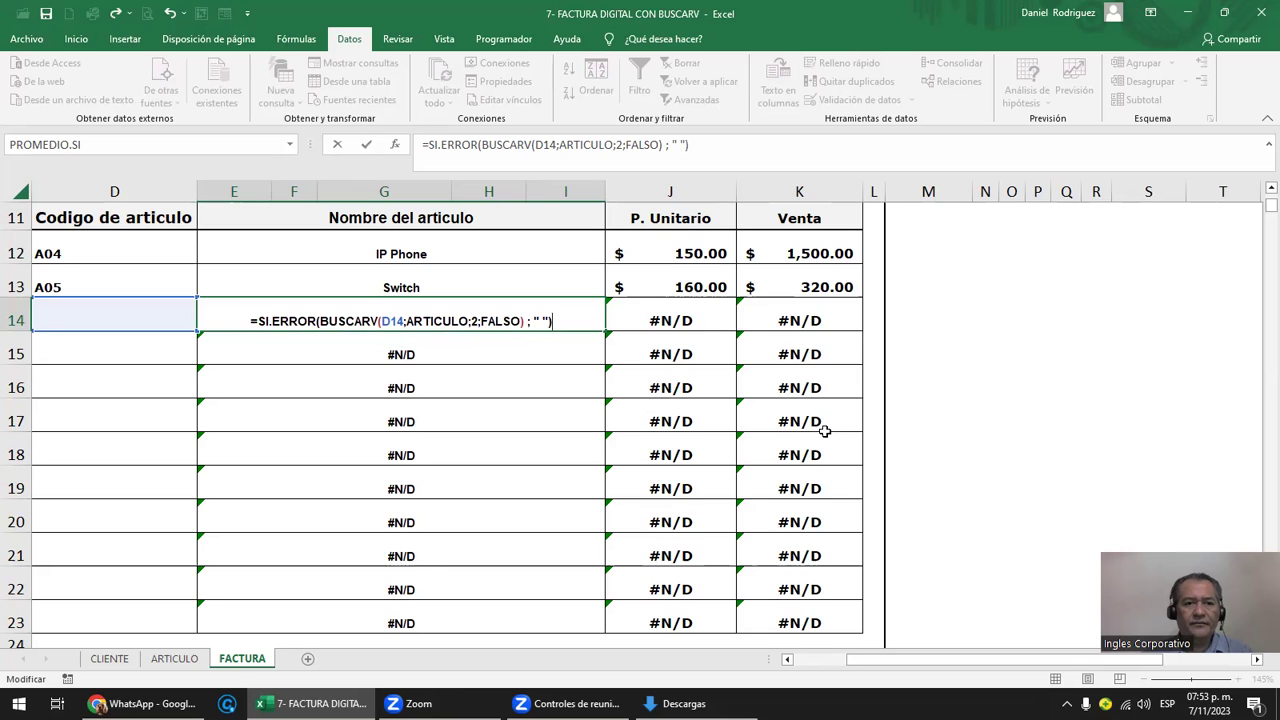
pyautogui.press('Return')
pyautogui.press('Up')
pyautogui.press('Left')
pyautogui.press('Left')
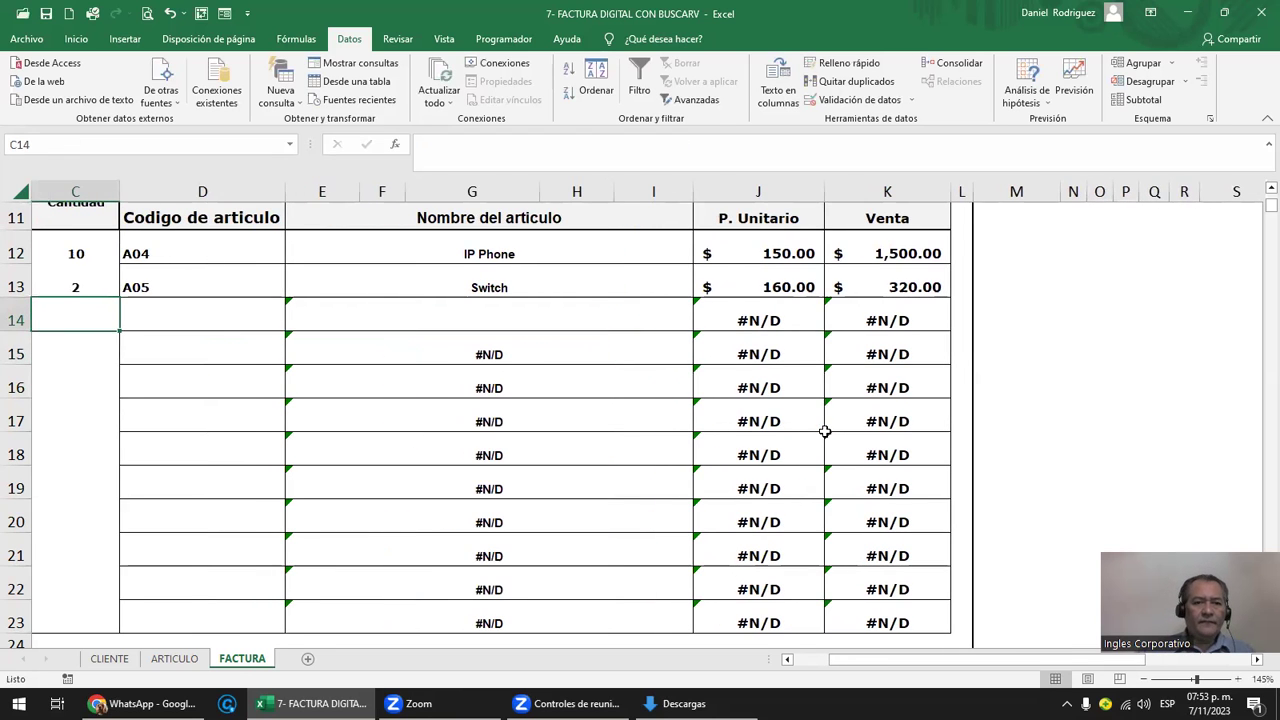
# - Dismiss the inconsistent-formula warning on E14's new SI.ERROR lookup
pyautogui.moveTo(340, 320); pyautogui.dragTo(330, 615)
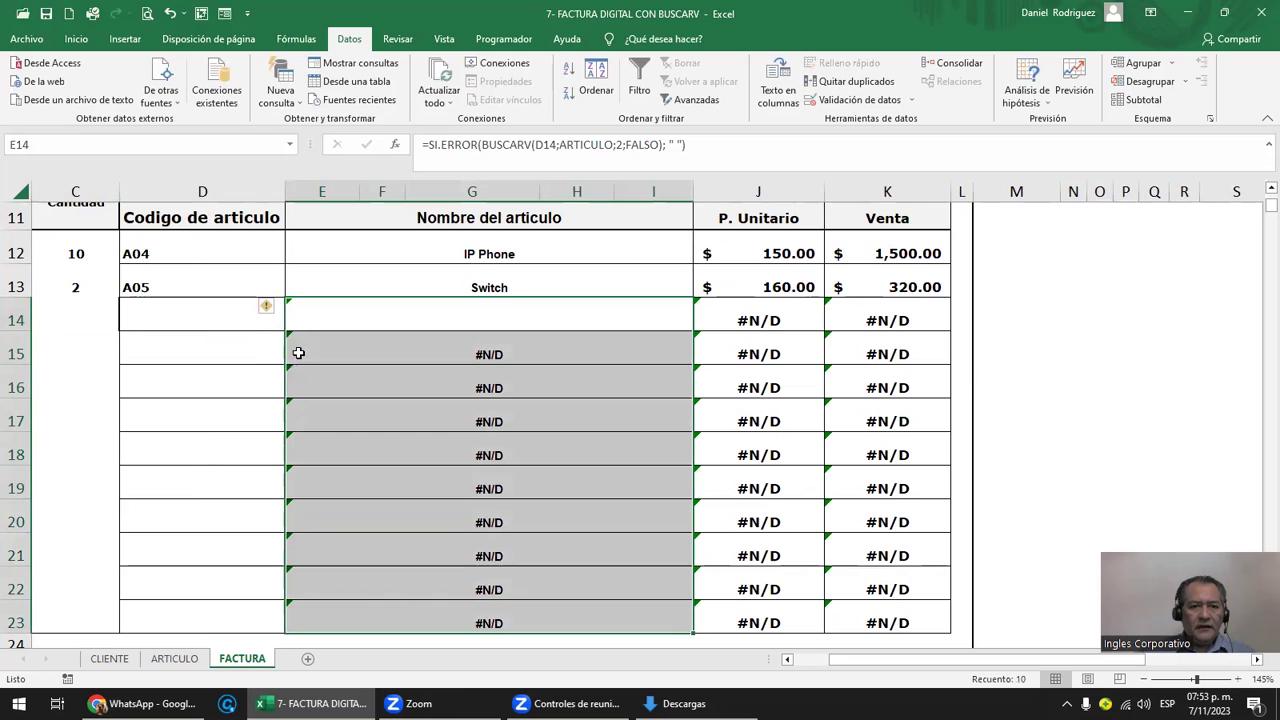
pyautogui.click(268, 307)
pyautogui.click(318, 388)
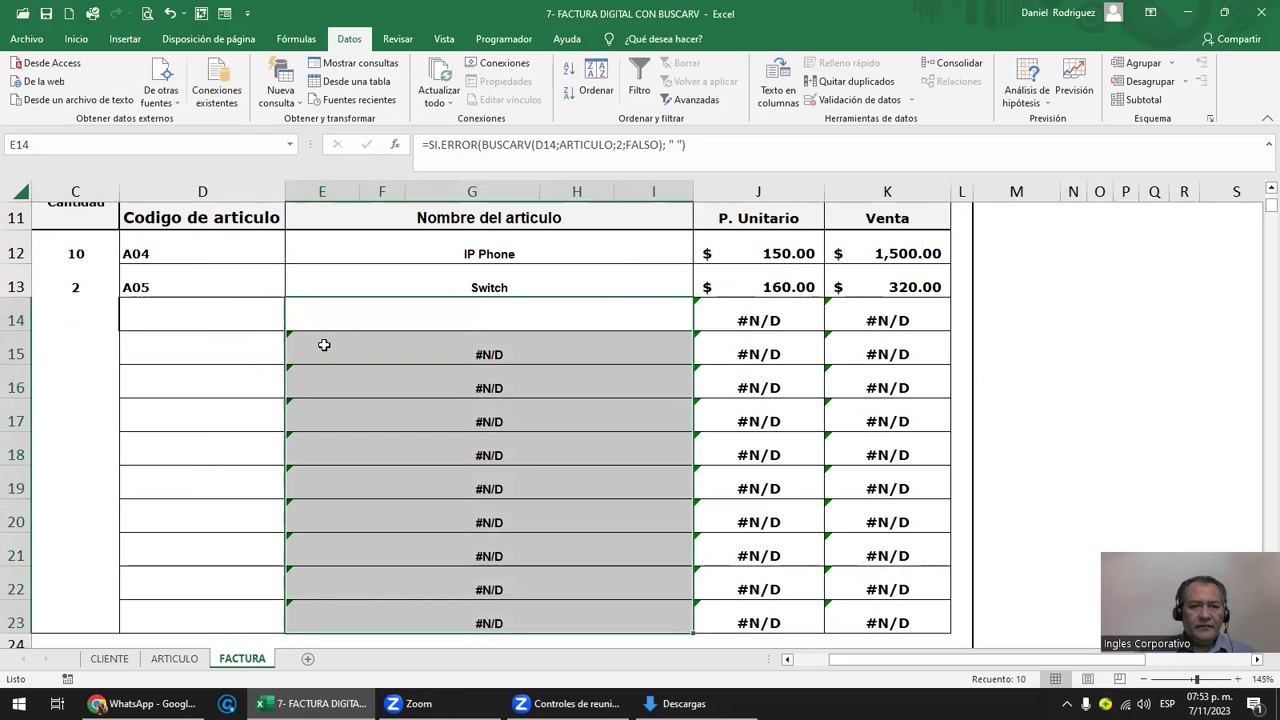
pyautogui.click(346, 313)
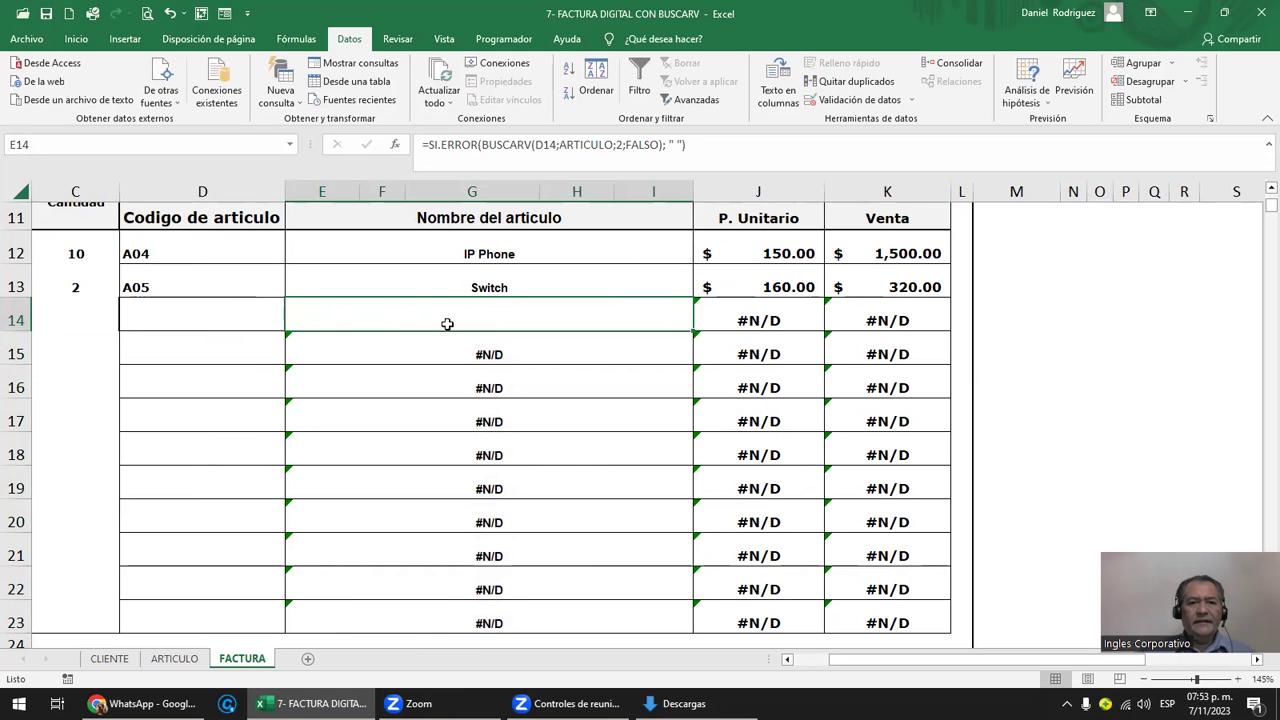
pyautogui.scroll(2, 565, 358)
# - Test the name lookup with code A06 and invalid code XXX in D14, then clear D14
pyautogui.press('Left')
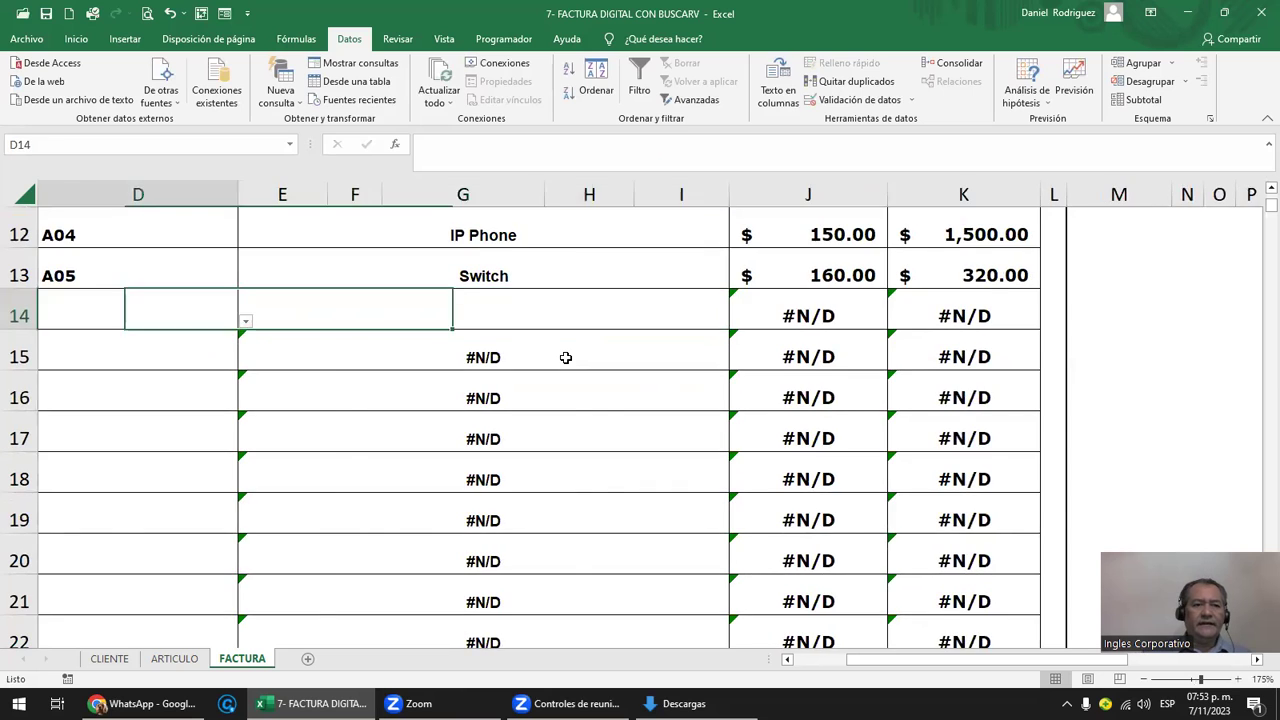
pyautogui.press('Left')
pyautogui.press('Left')
pyautogui.click(314, 315)
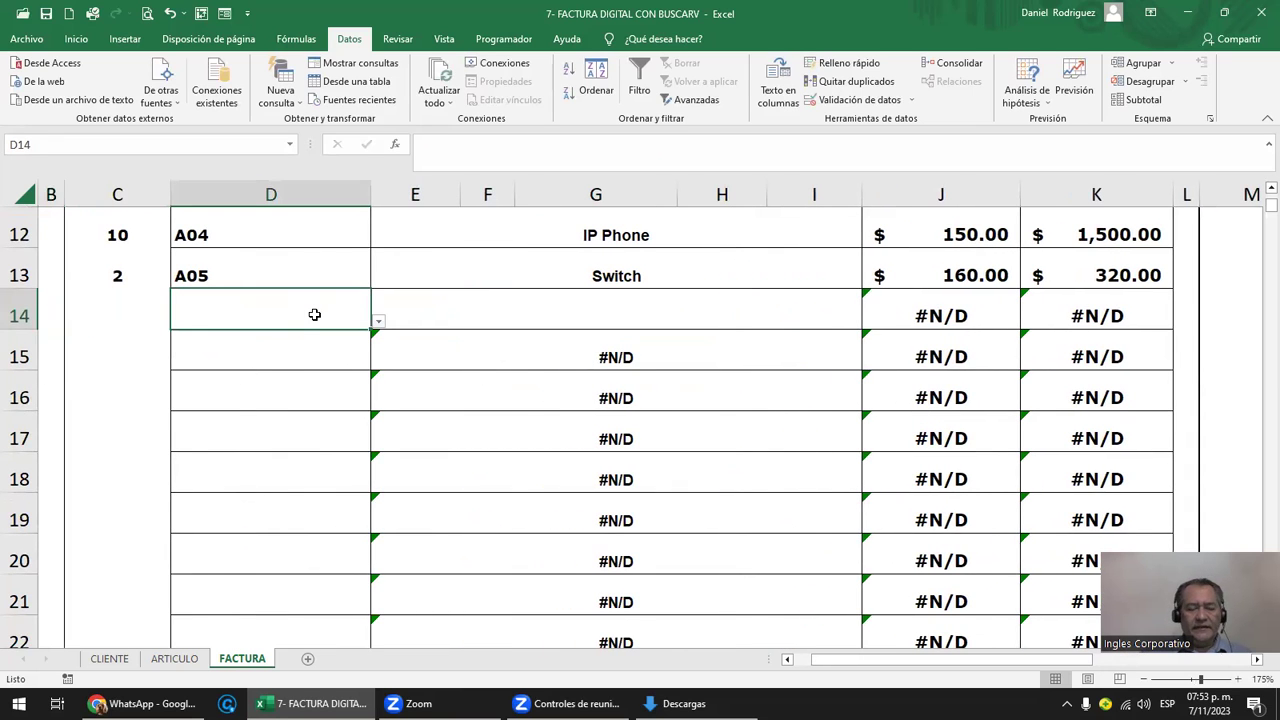
pyautogui.write('A06')
pyautogui.press('Return')
pyautogui.click(314, 315)
pyautogui.press('Right')
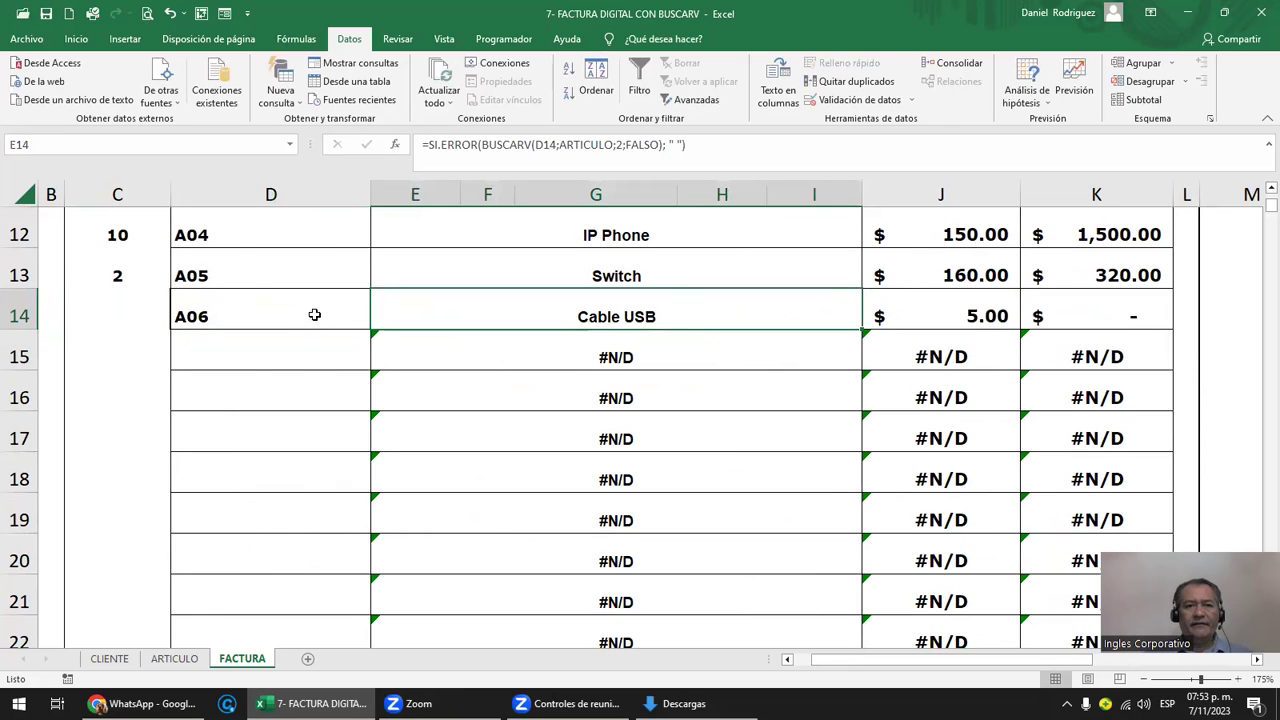
pyautogui.click(314, 315)
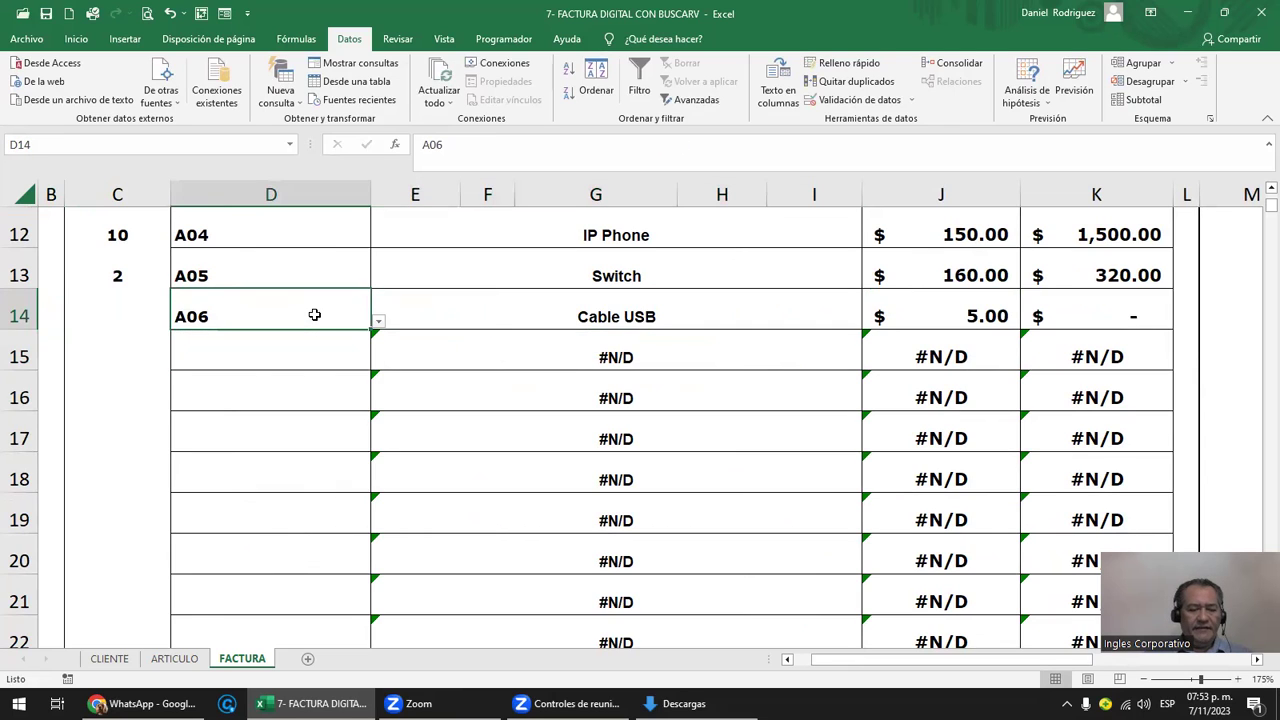
pyautogui.write('XXX')
pyautogui.press('Return')
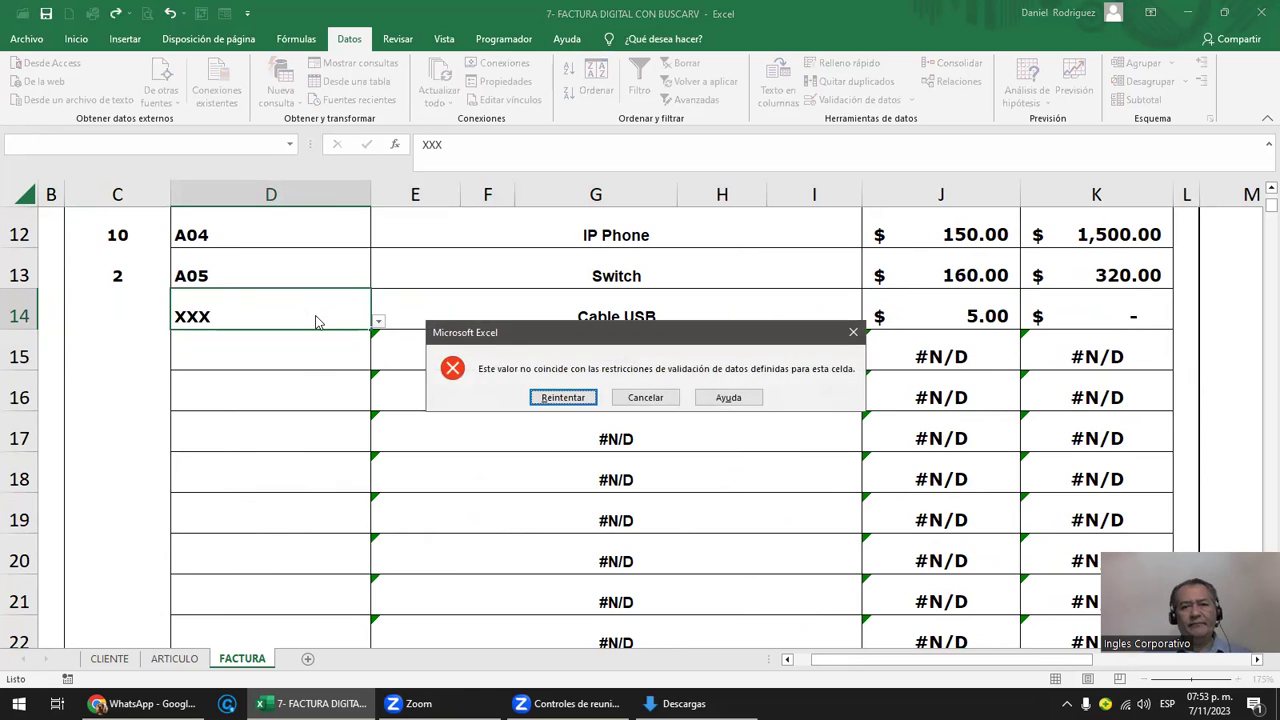
pyautogui.press('Escape')
pyautogui.press('Left')
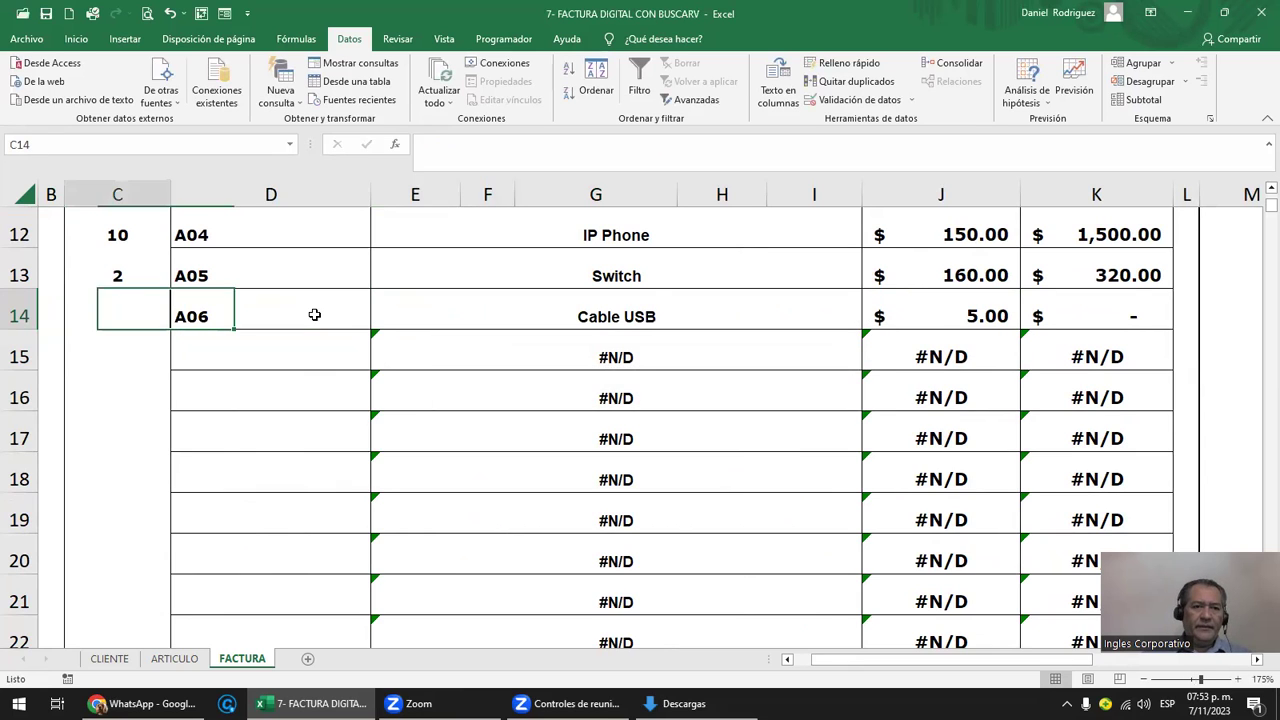
pyautogui.click(314, 315)
pyautogui.press('Delete')
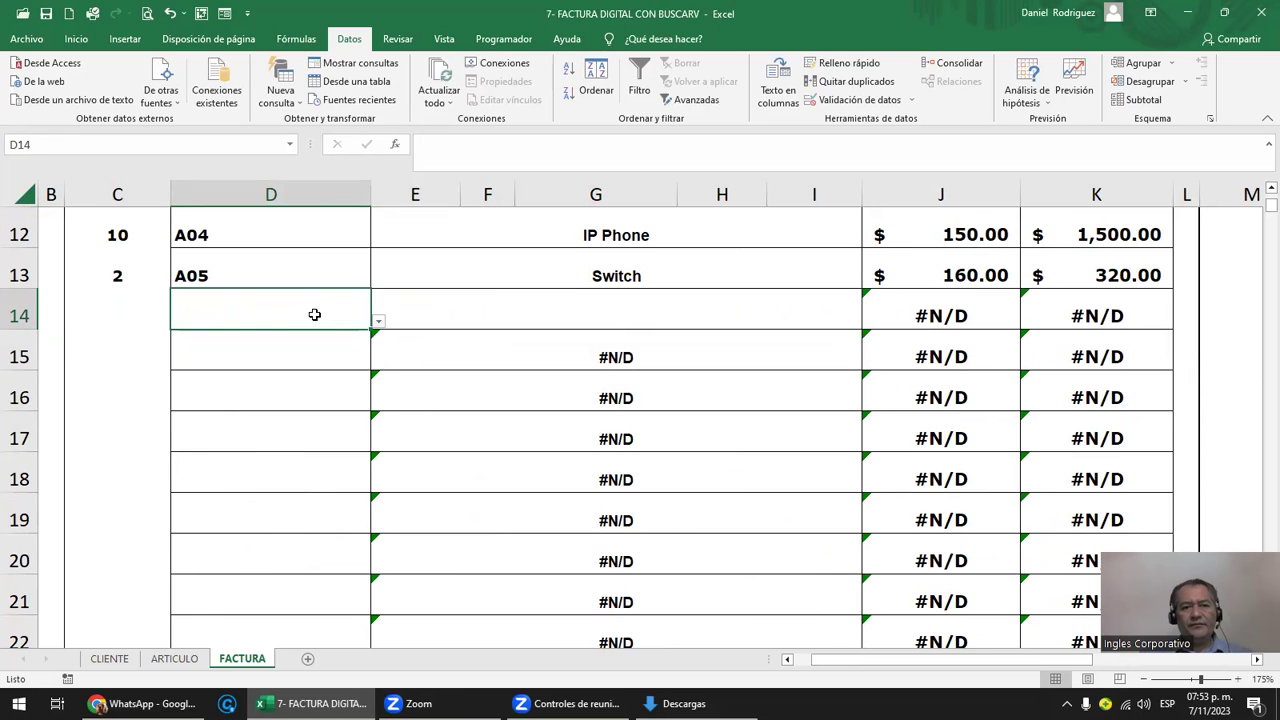
# - Fill E14's SI.ERROR name formula down to E23, leaving empty rows blank
pyautogui.click(703, 308)
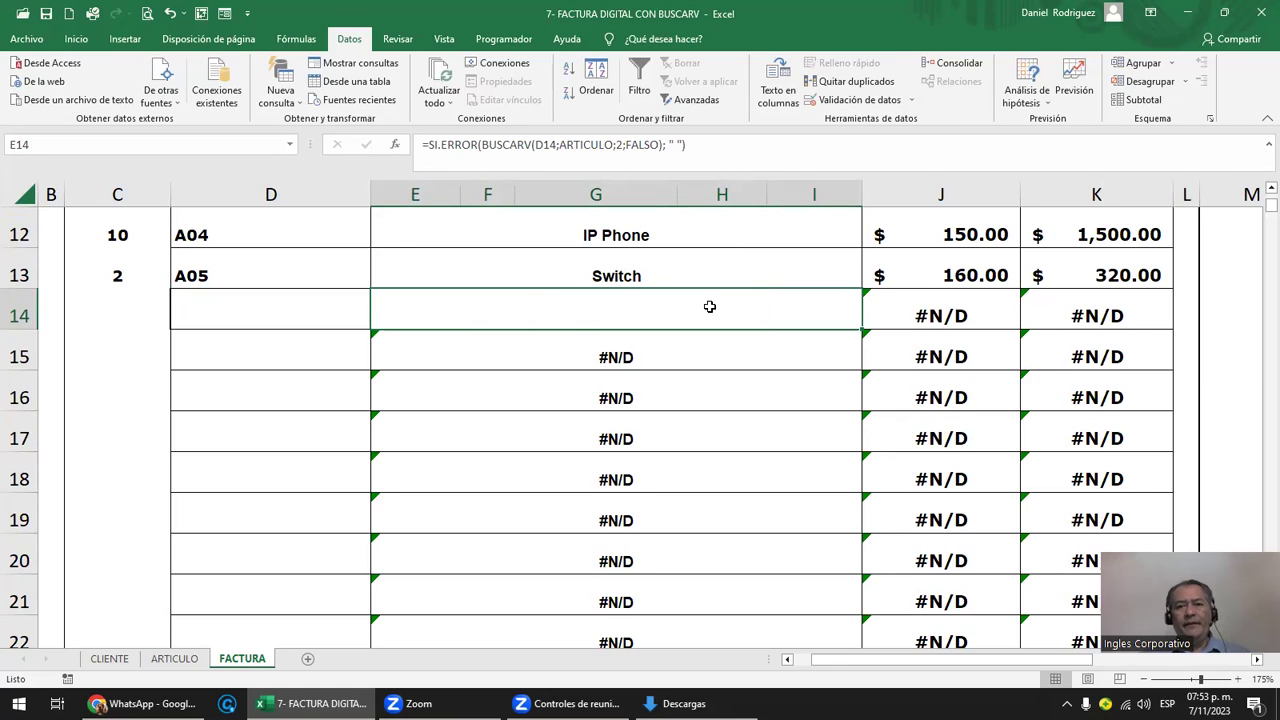
pyautogui.moveTo(858, 329); pyautogui.dragTo(862, 610)
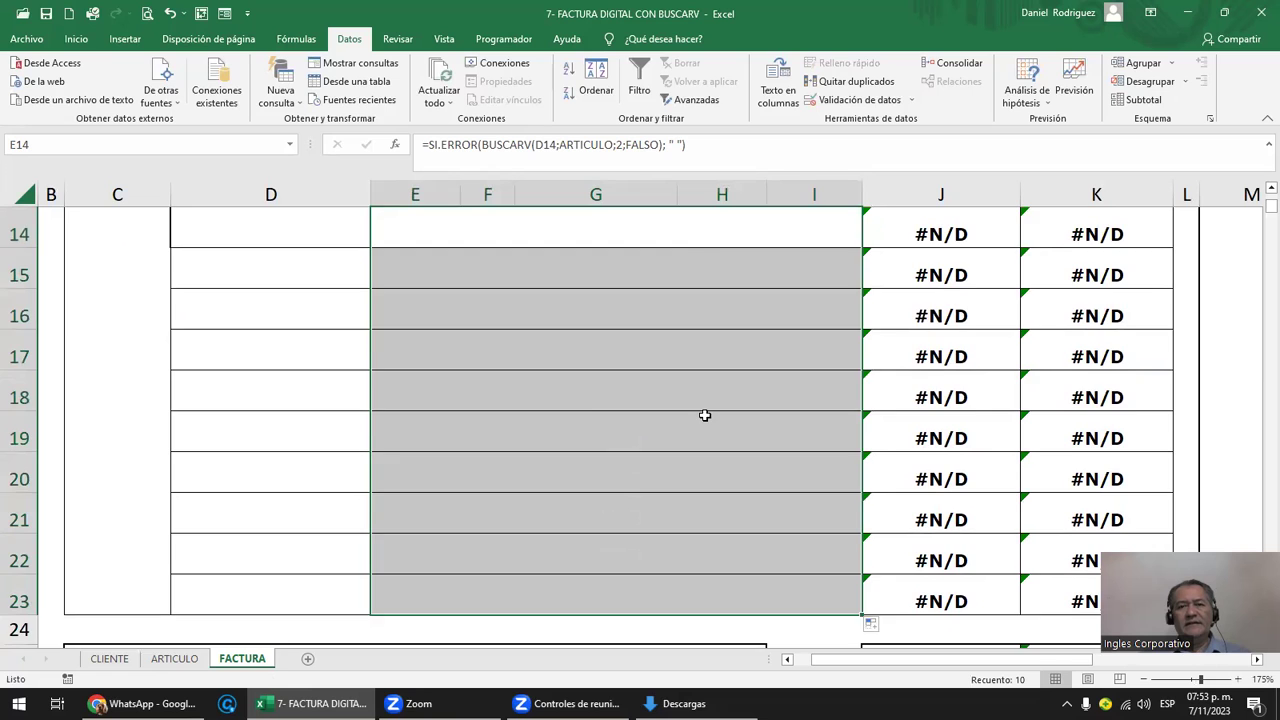
pyautogui.scroll(2, 705, 415)
pyautogui.click(573, 453)
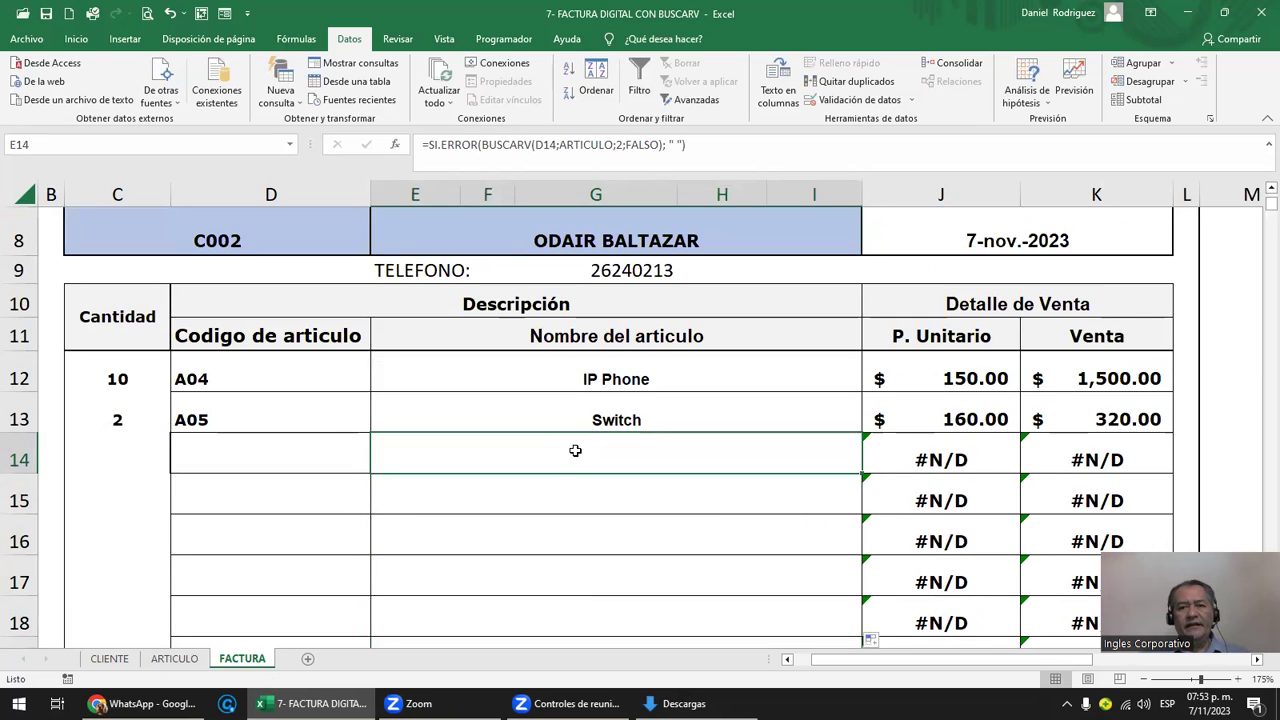
pyautogui.scroll(-1, 575, 451)
# - Wrap J14's BUSCARV(D14;ARTICULO;5;FALSO) in SI.ERROR with " " so it shows a blank instead of #N/D
pyautogui.click(953, 338)
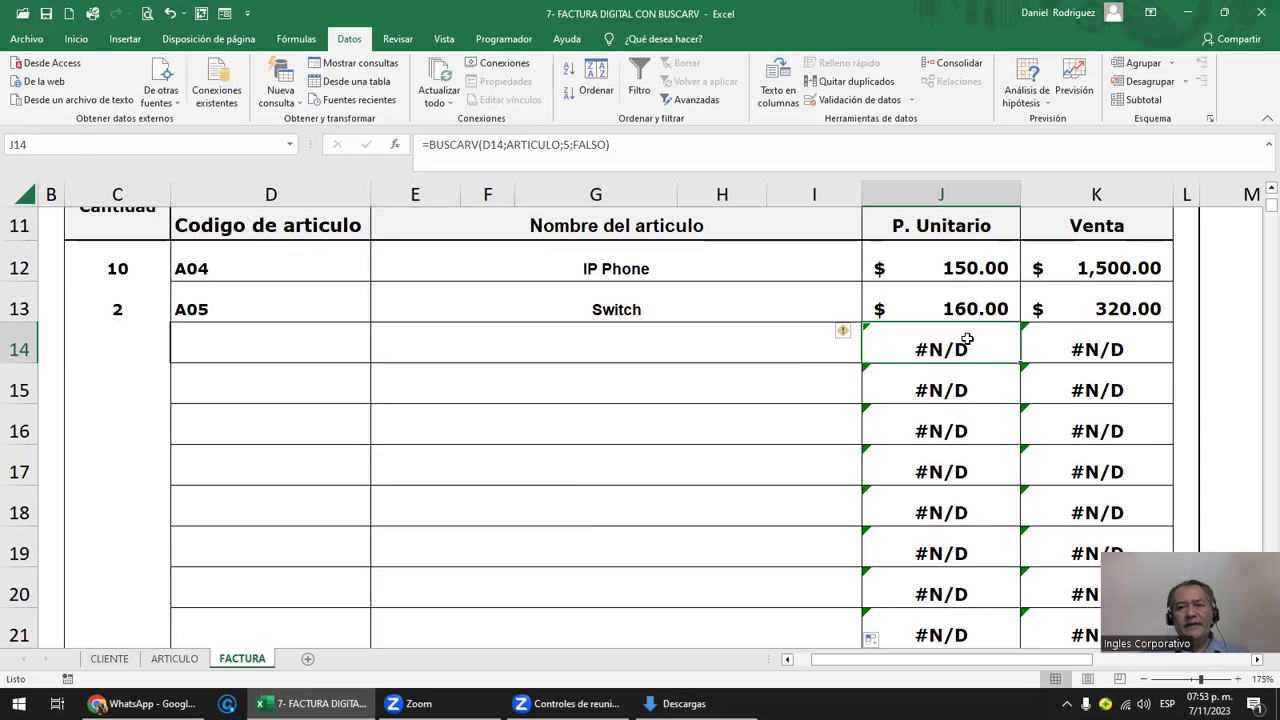
pyautogui.doubleClick(966, 340)
pyautogui.click(880, 350)
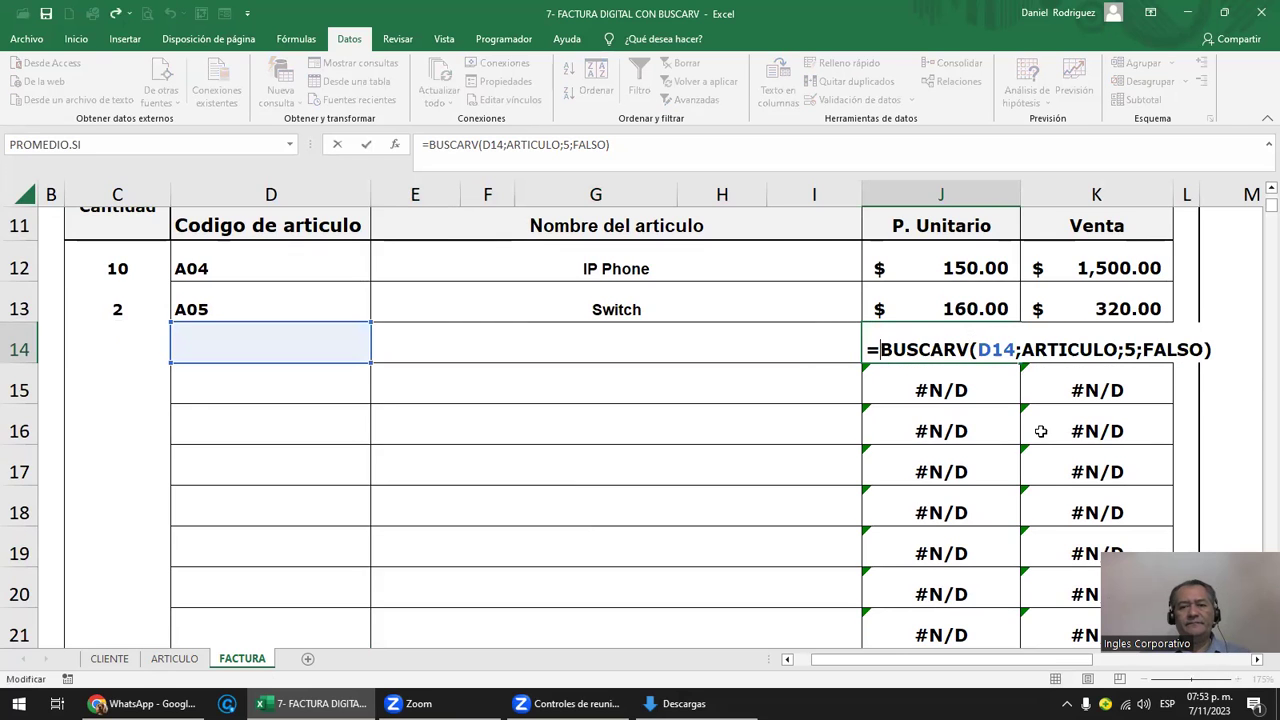
pyautogui.write('SI')
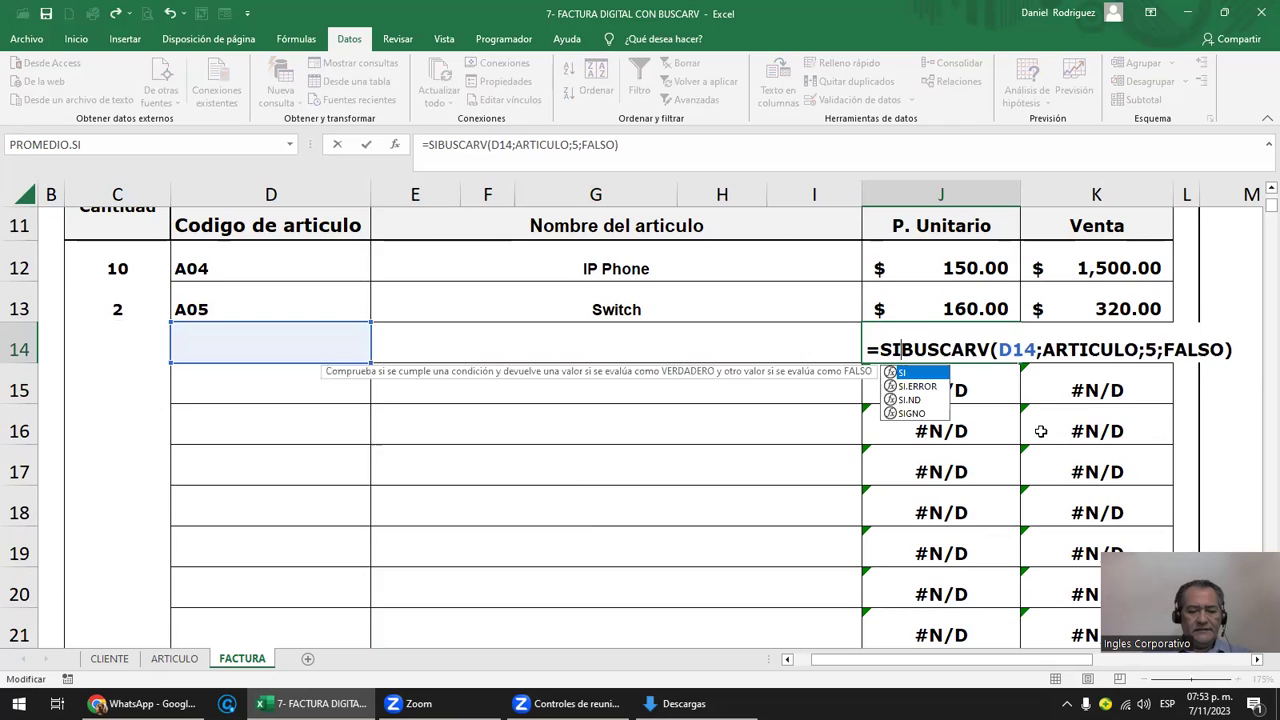
pyautogui.write('.ERR')
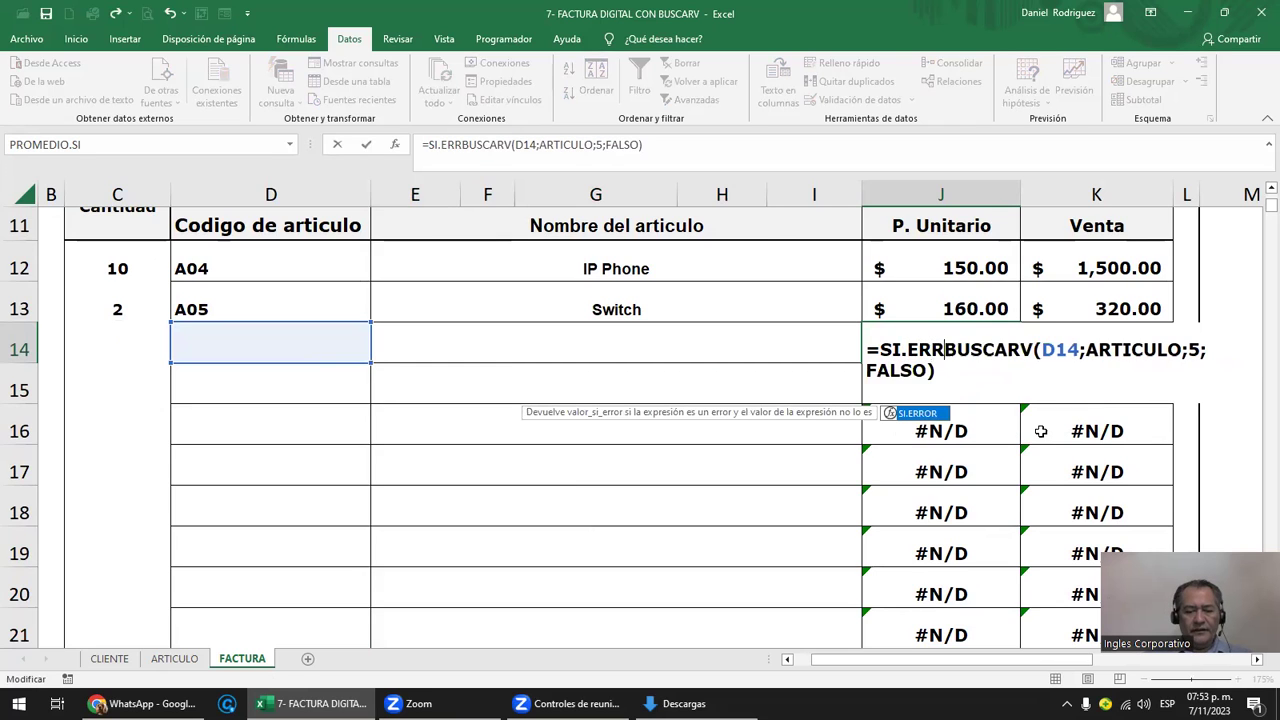
pyautogui.write('O')
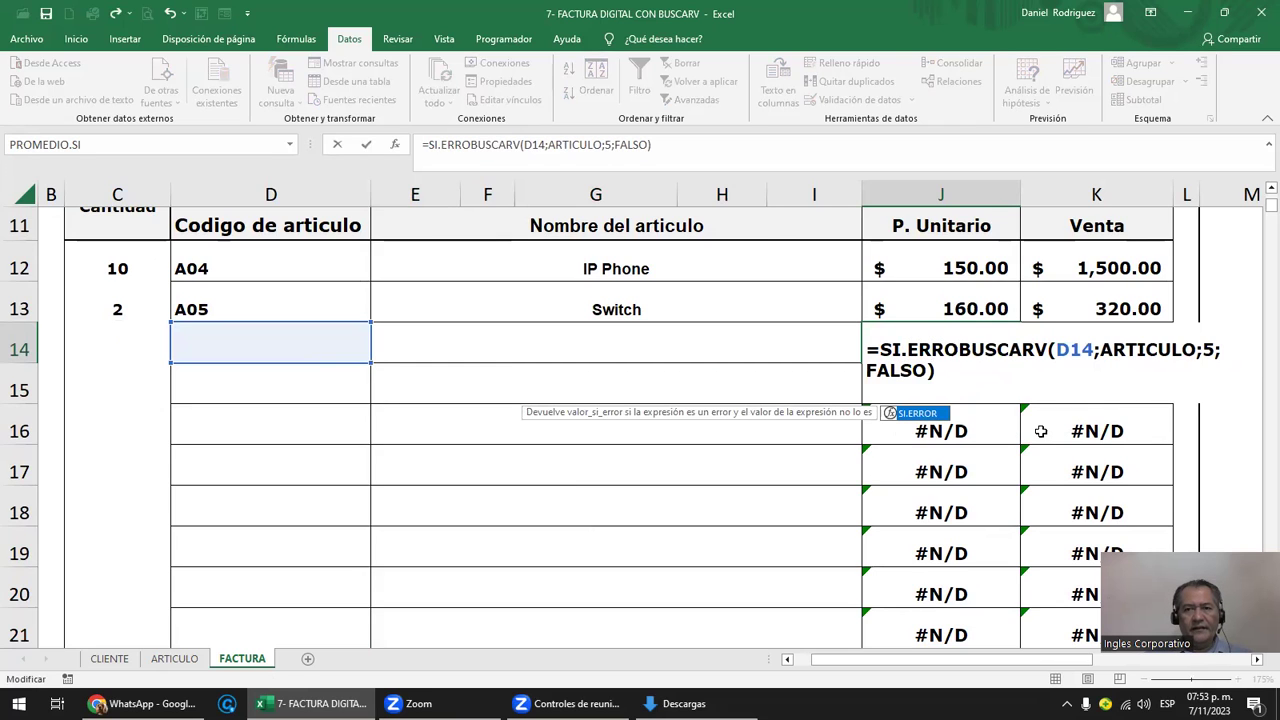
pyautogui.write('R')
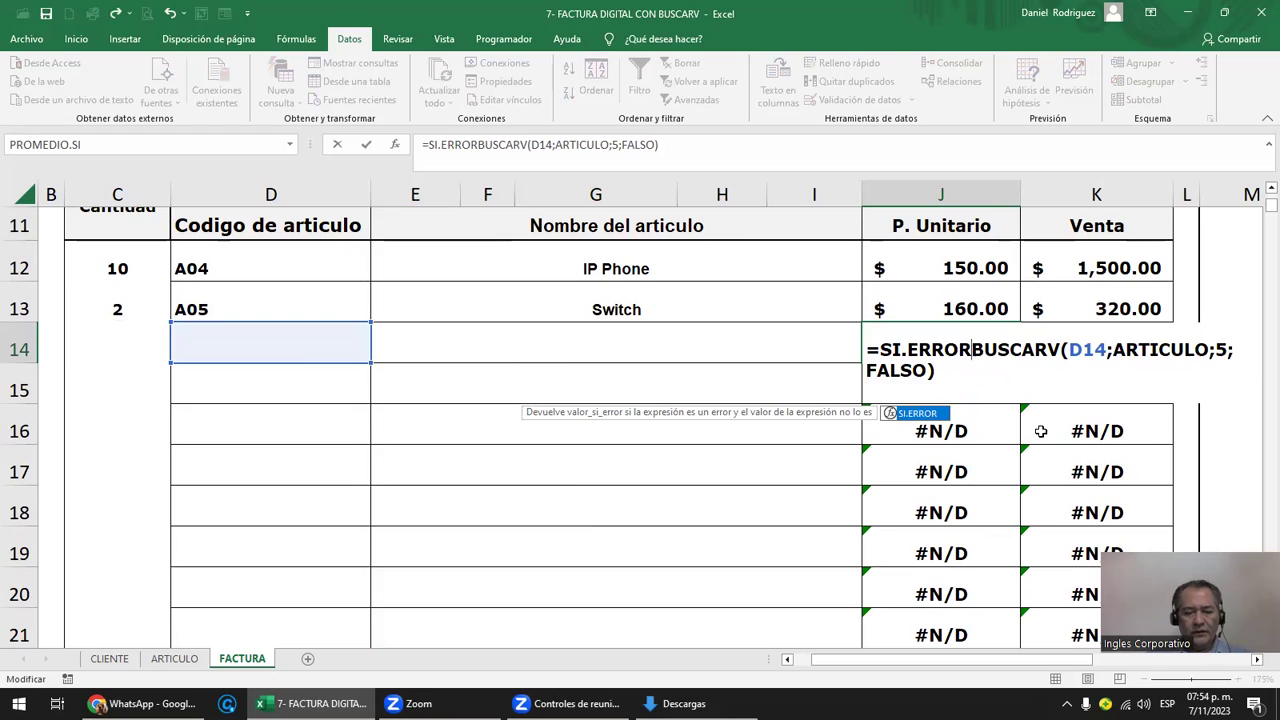
pyautogui.write('(')
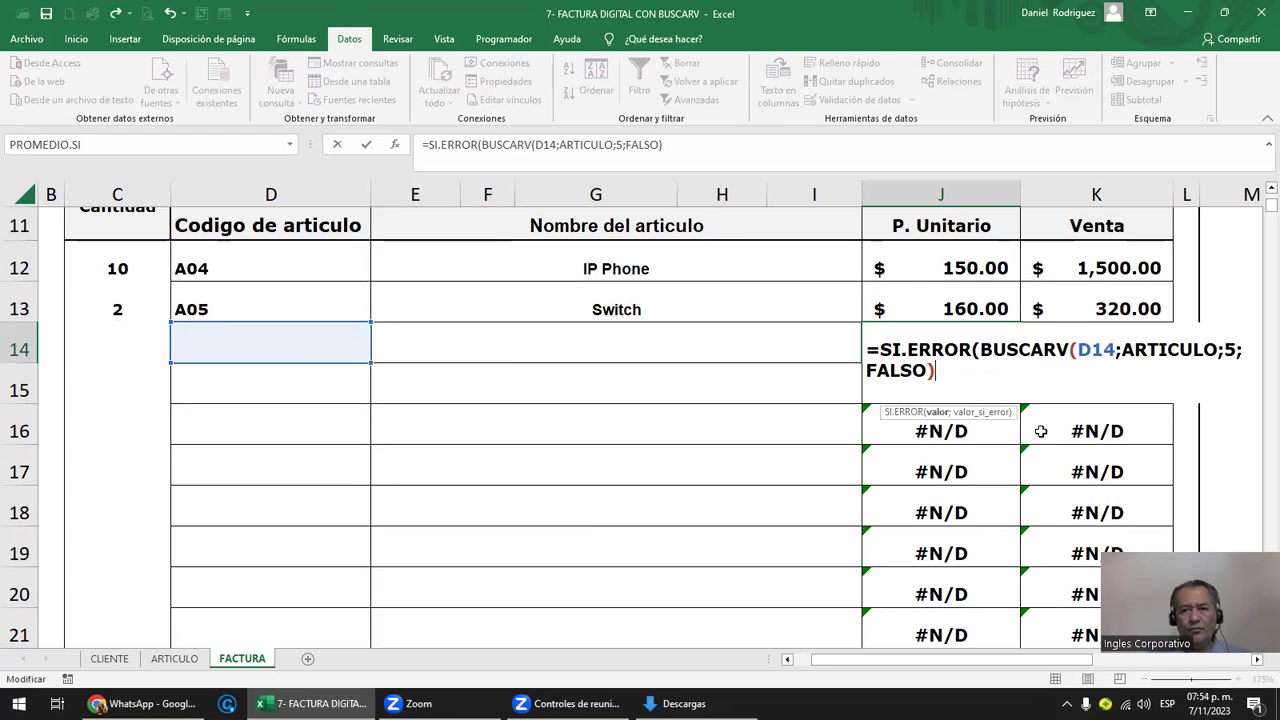
pyautogui.write(';')
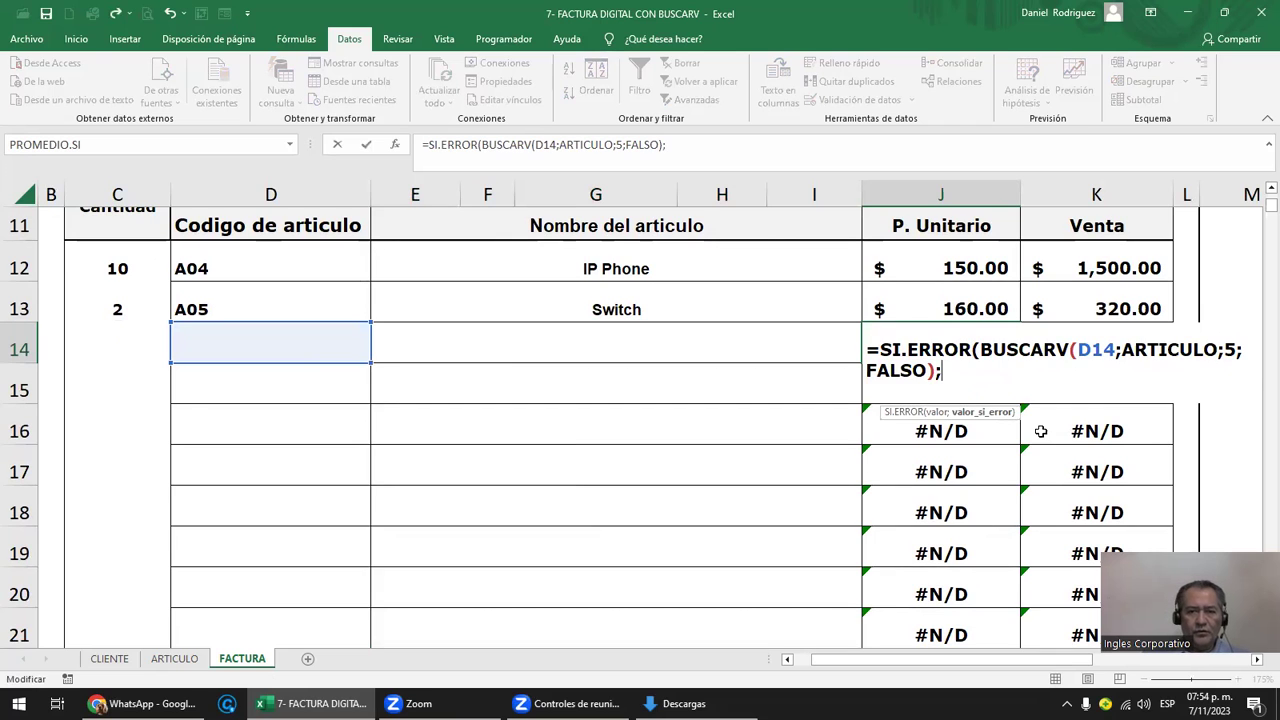
pyautogui.write('"')
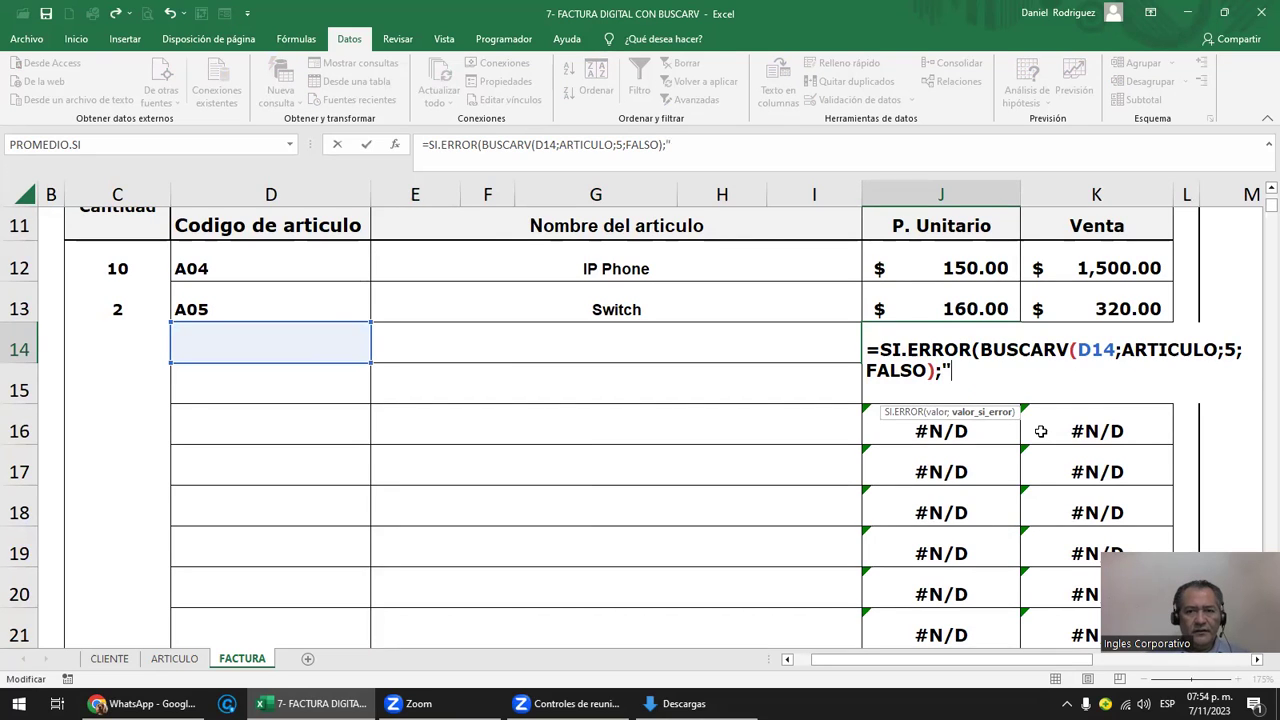
pyautogui.write(' "')
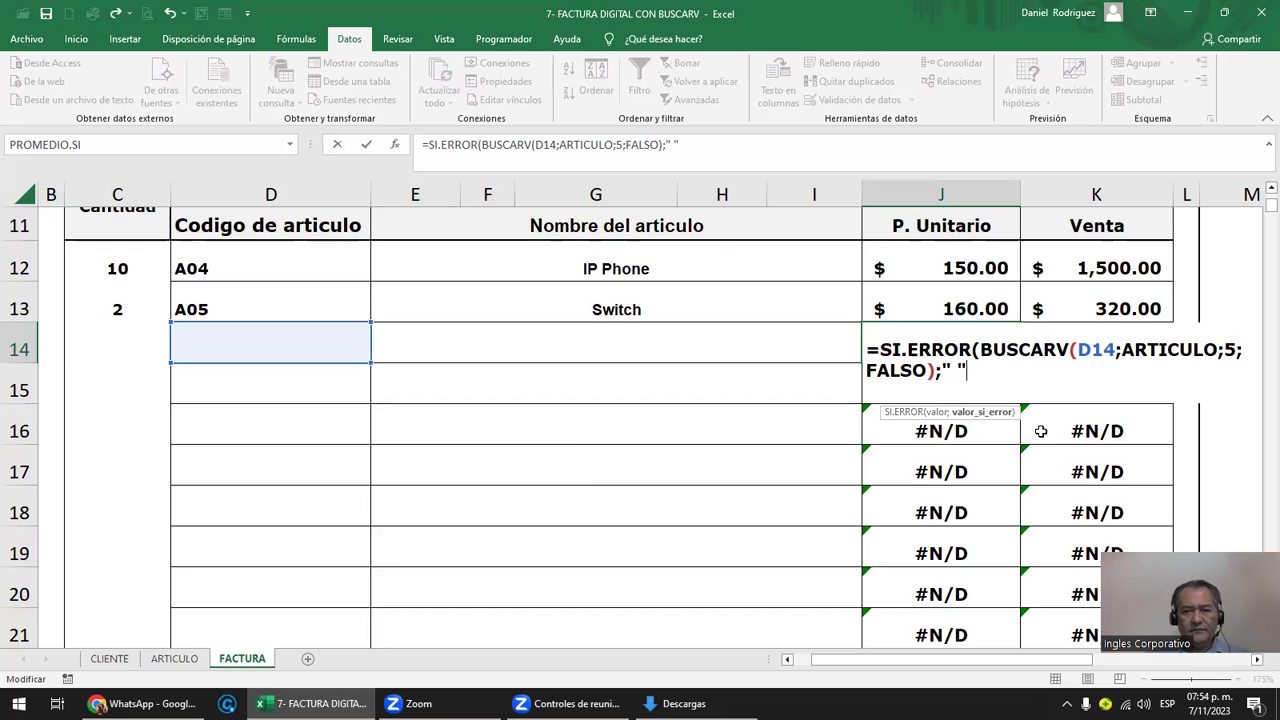
pyautogui.write(')')
pyautogui.hotkey('ctrl', 'Return')
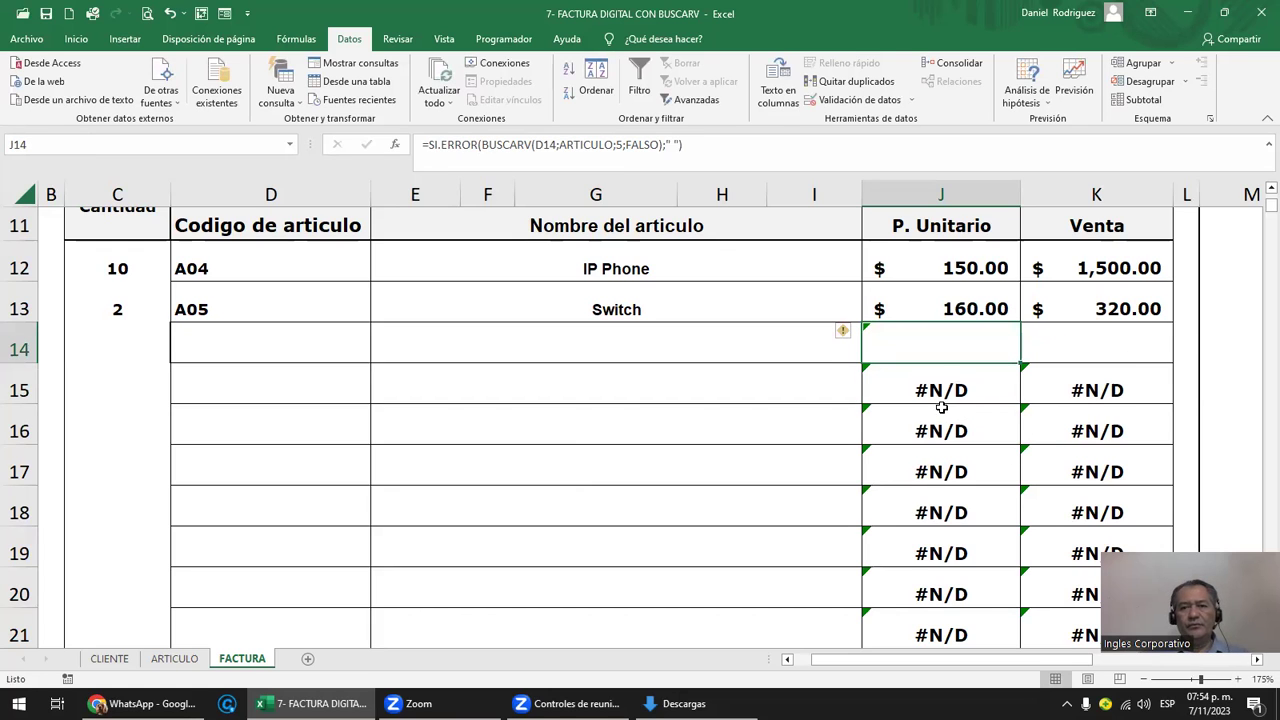
# - Ignore the inconsistent-formula warning and fill J14's price formula down through J23
pyautogui.keyDown('ctrl'); pyautogui.scroll(-2, 949, 408); pyautogui.keyUp('ctrl')
pyautogui.keyDown('ctrl'); pyautogui.scroll(-1, 949, 408); pyautogui.keyUp('ctrl')
pyautogui.keyDown('ctrl'); pyautogui.scroll(-1, 797, 354); pyautogui.keyUp('ctrl')
pyautogui.moveTo(660, 331); pyautogui.dragTo(650, 569)
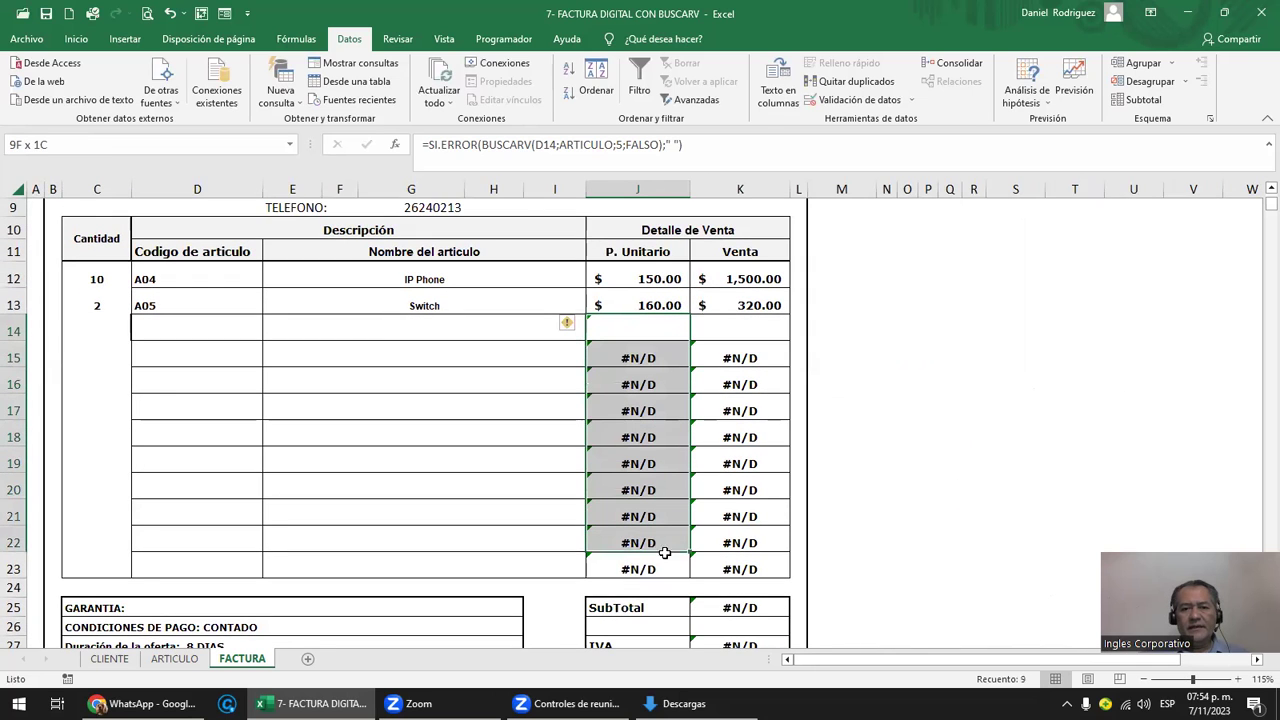
pyautogui.click(577, 326)
pyautogui.moveTo(634, 330); pyautogui.dragTo(640, 568)
pyautogui.click(569, 323)
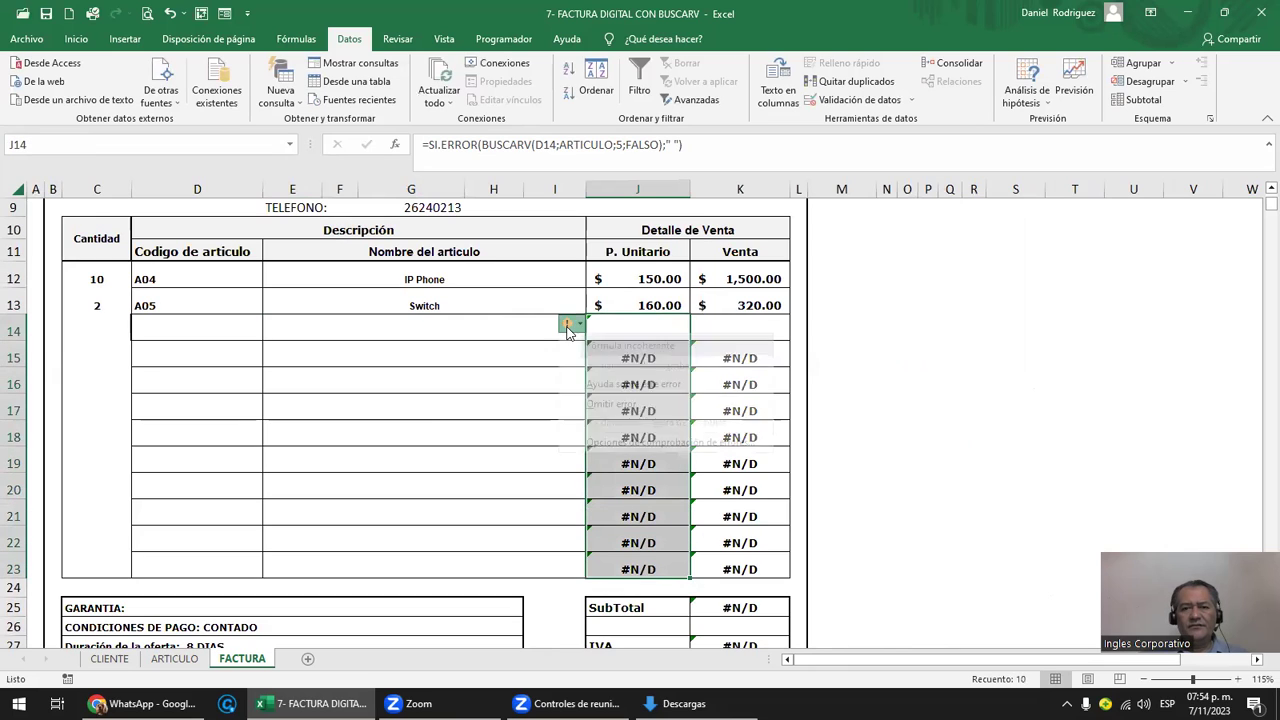
pyautogui.click(614, 404)
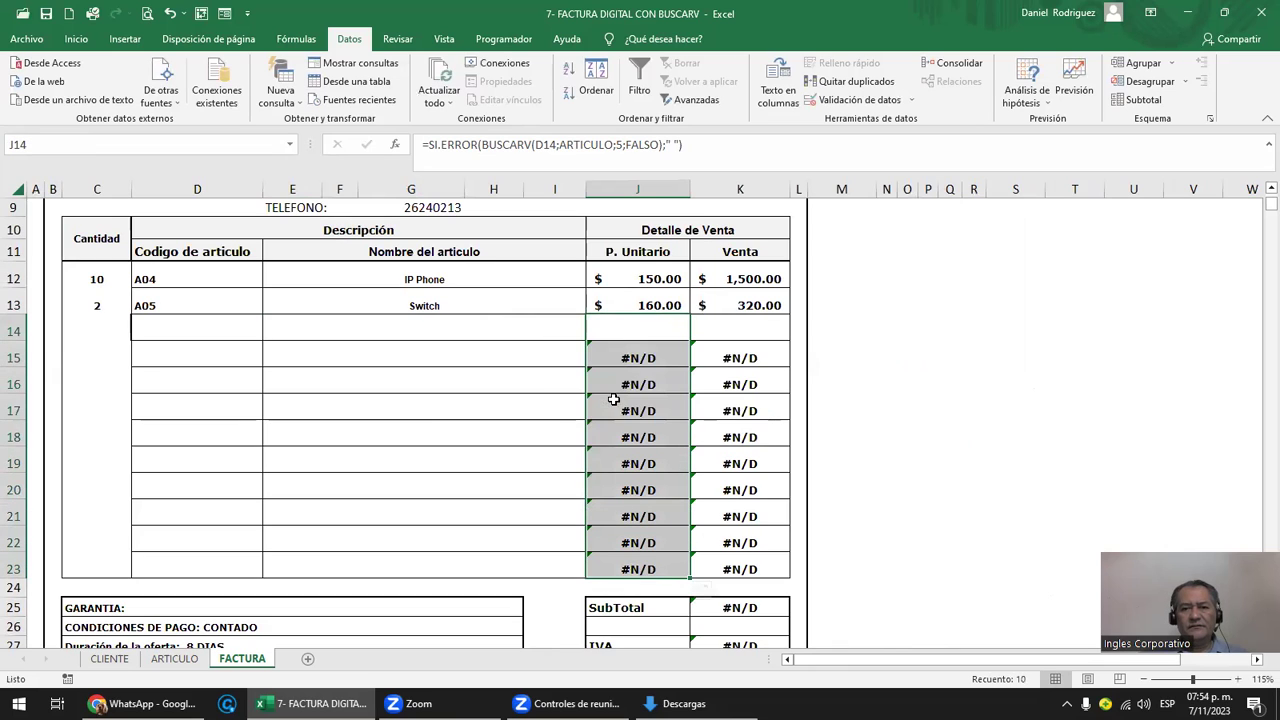
pyautogui.click(673, 334)
pyautogui.doubleClick(690, 345)
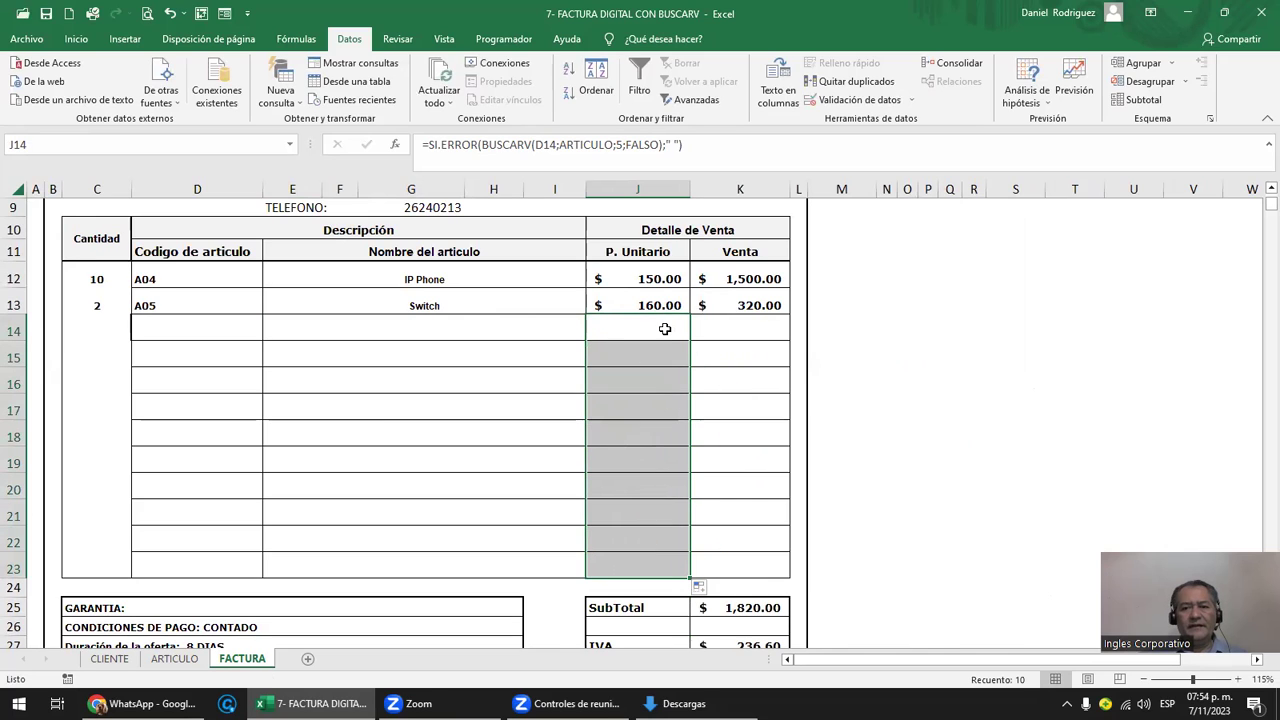
# - Review the K14 sale formula and the E14 article-name formula, leaving both unchanged
pyautogui.click(754, 337)
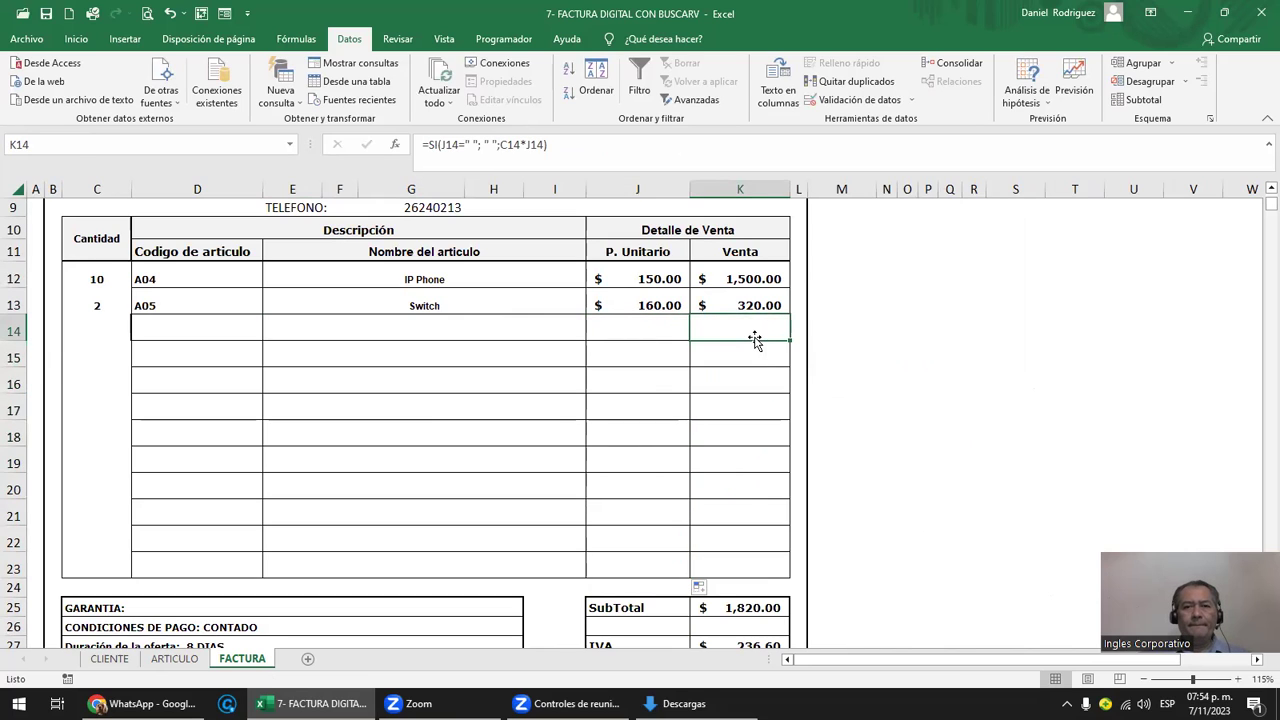
pyautogui.doubleClick(754, 337)
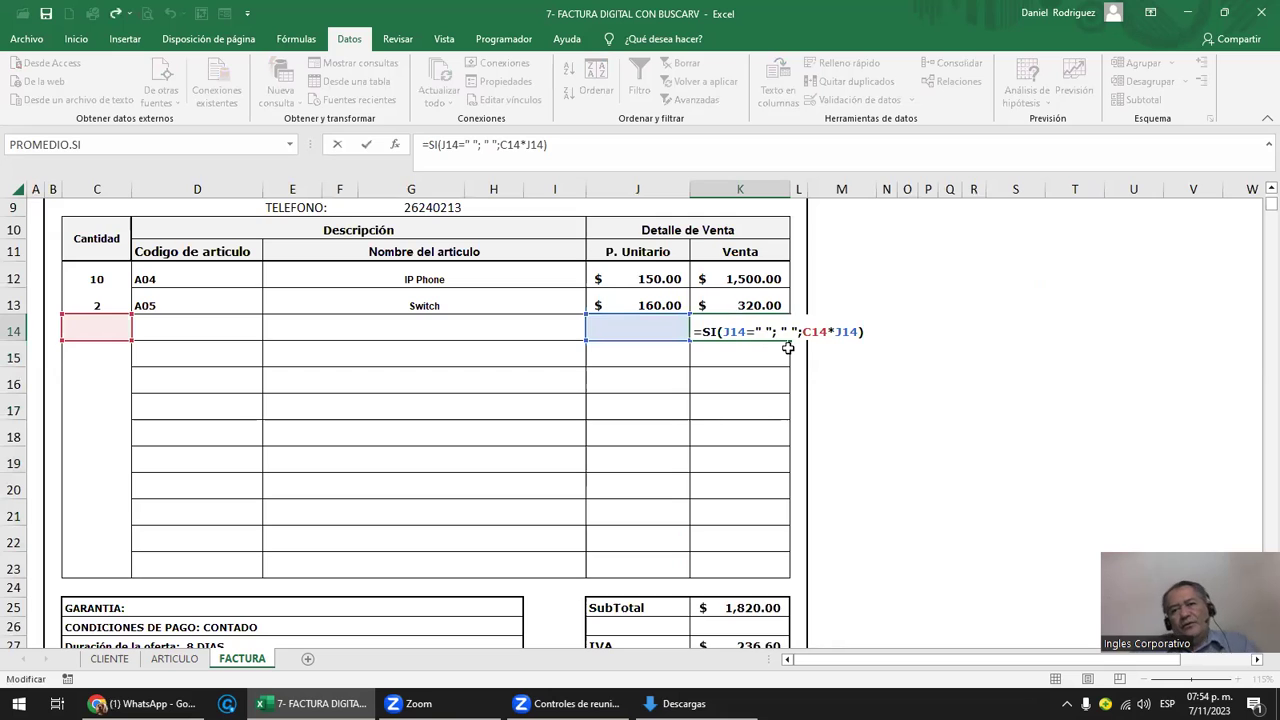
pyautogui.hotkey('ctrl', 'Return')
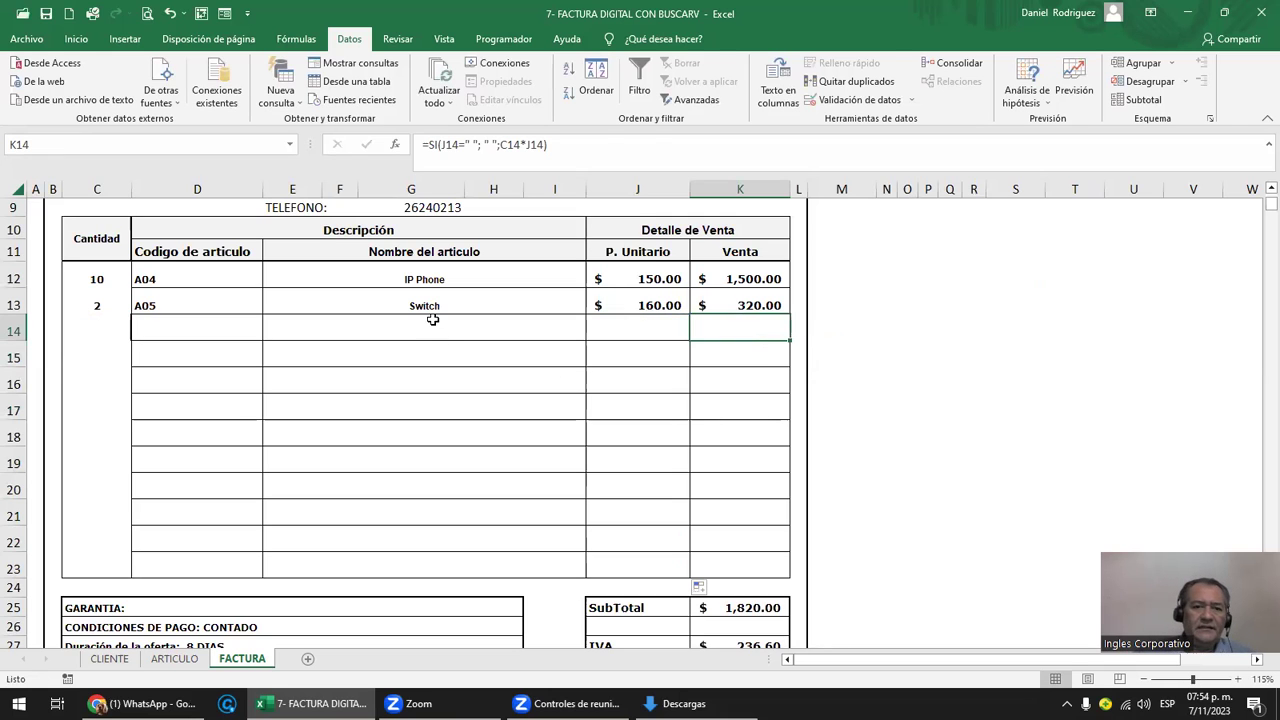
pyautogui.click(432, 320)
pyautogui.hotkey('ctrl', 'c')
pyautogui.press('Up')
pyautogui.hotkey('shift', 'Up')
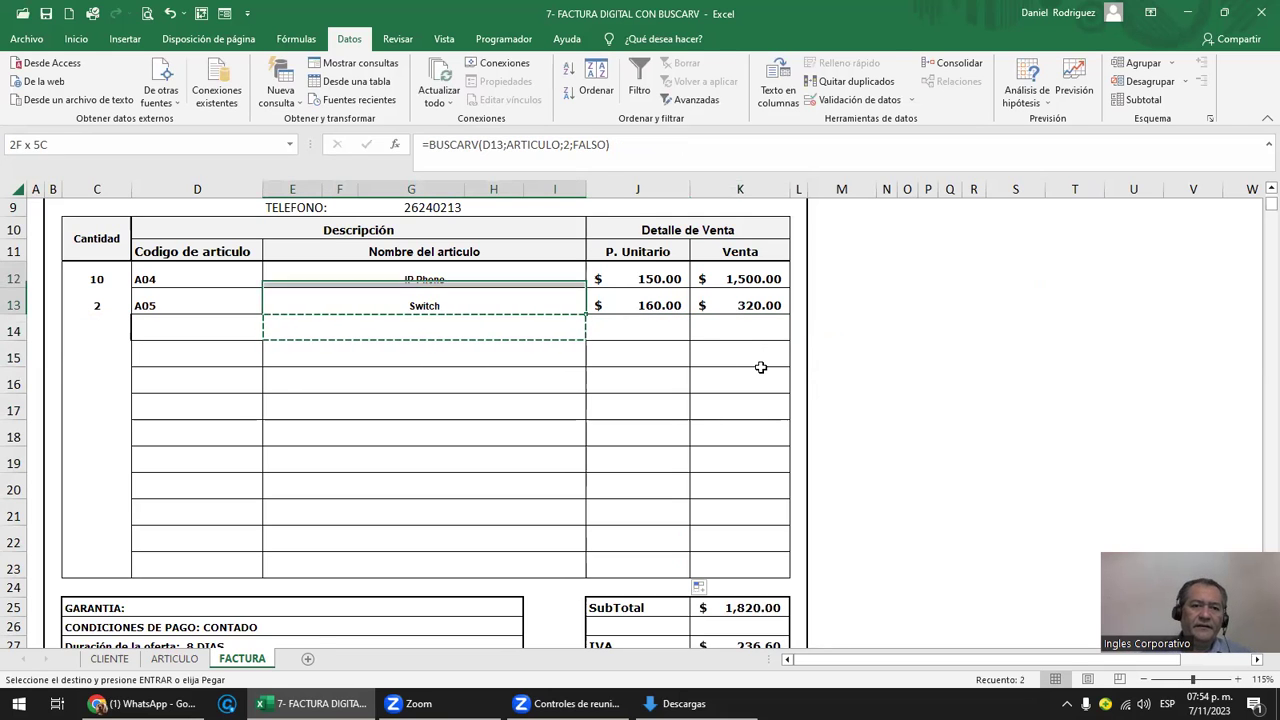
pyautogui.press('Escape')
pyautogui.press('Down')
pyautogui.press('Right')
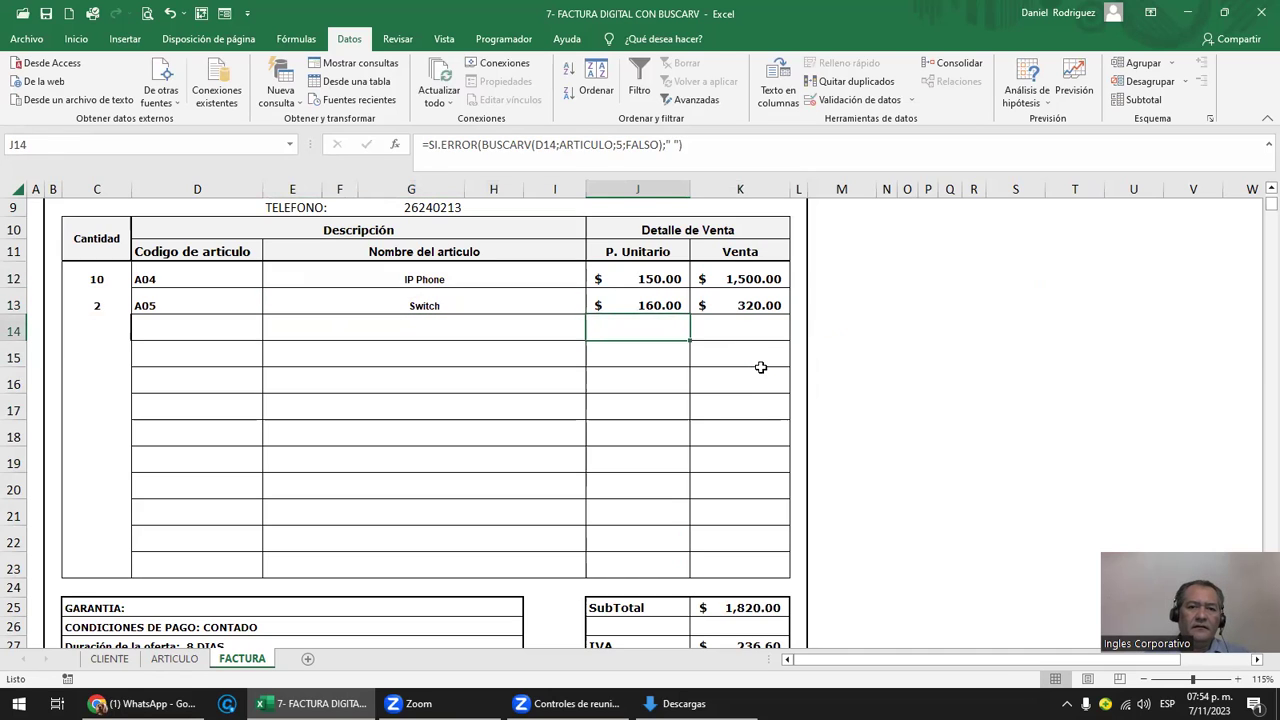
pyautogui.press('Up')
pyautogui.hotkey('shift', 'Up')
pyautogui.press('Down')
# - Clear article code A05 from D13 and A04 from D12
pyautogui.press('Right')
pyautogui.press('Up')
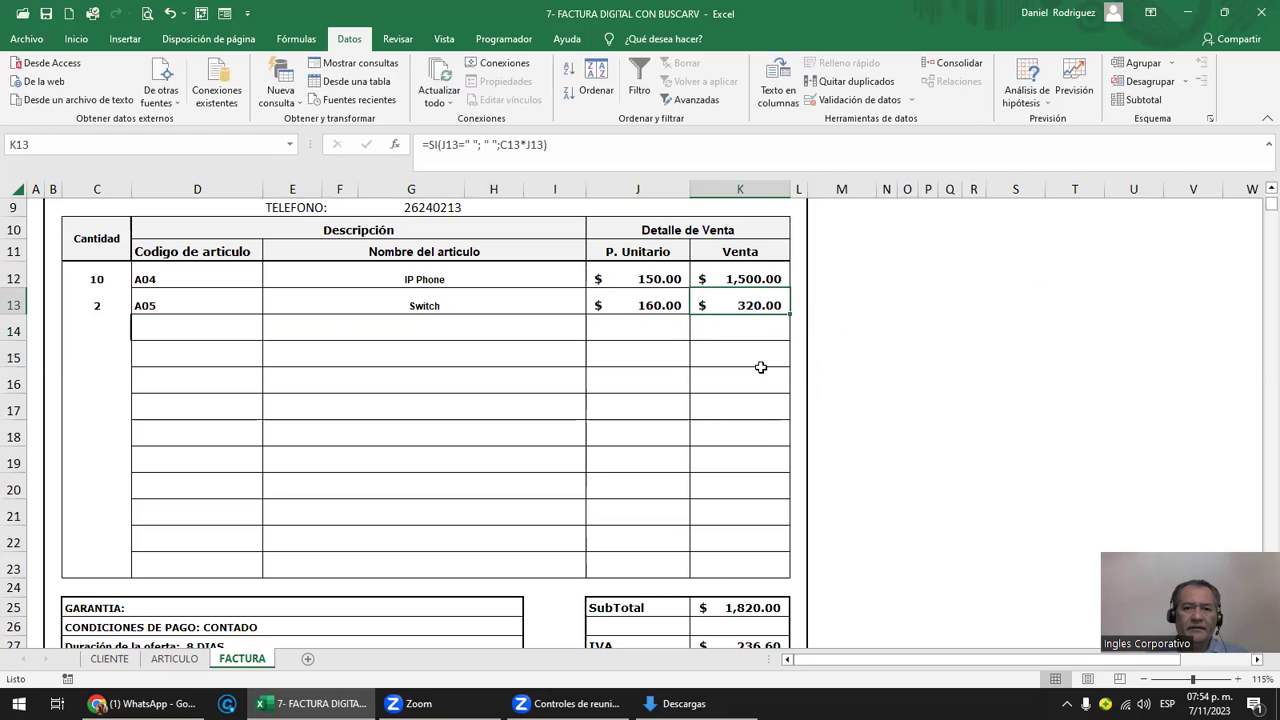
pyautogui.press('Left')
pyautogui.press('Left')
pyautogui.press('Left')
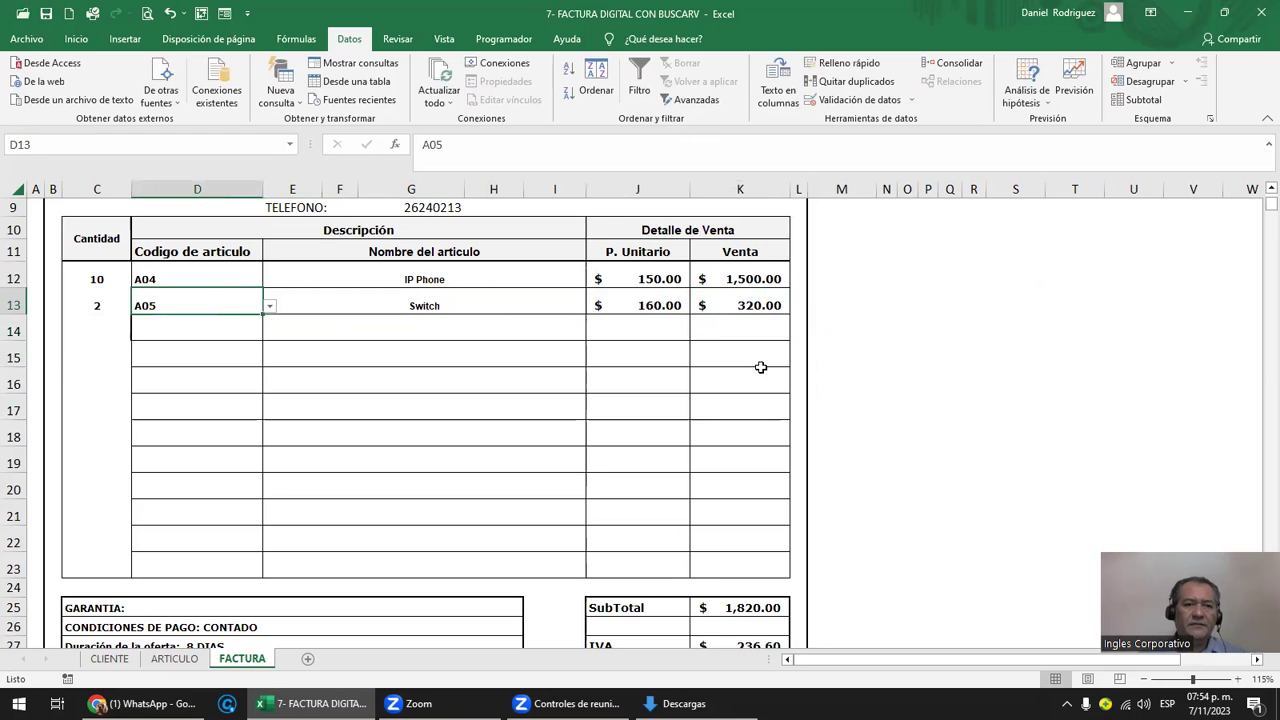
pyautogui.press('Delete')
pyautogui.press('Up')
pyautogui.press('Delete')
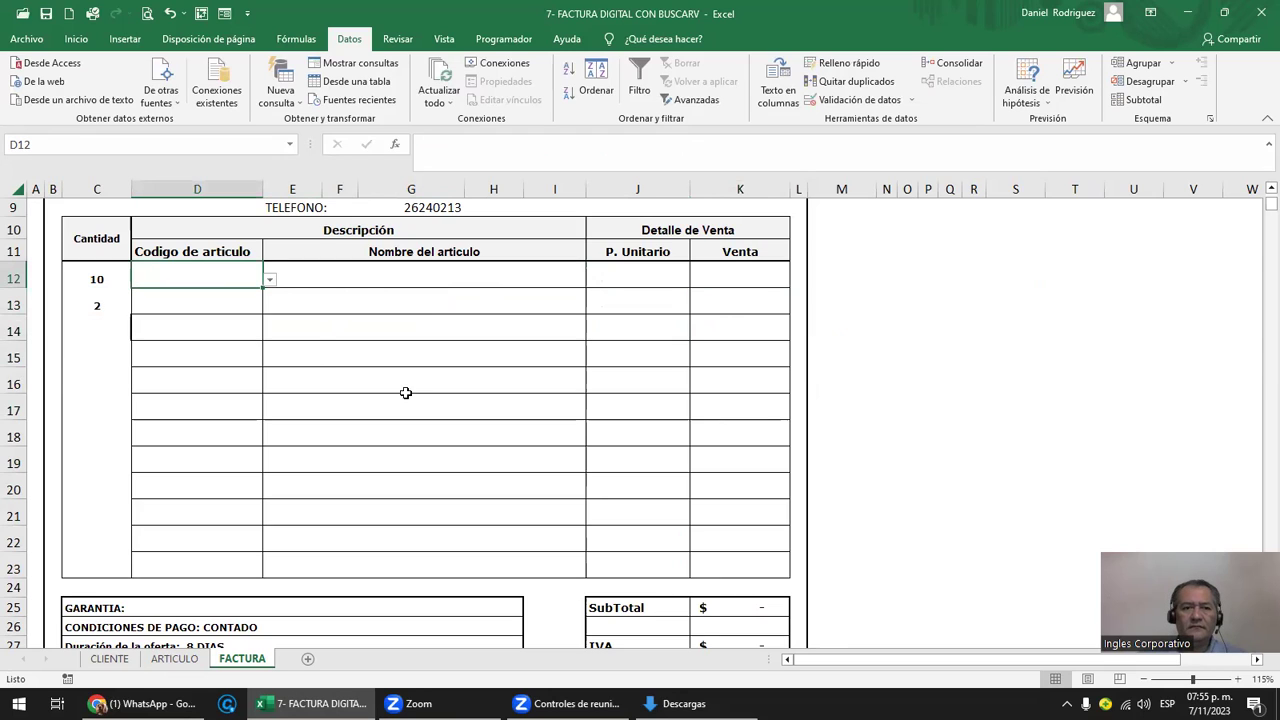
# - Pick A02 in D12 and paste it down through D23, so every row shows Impresora at 45.00
pyautogui.click(270, 279)
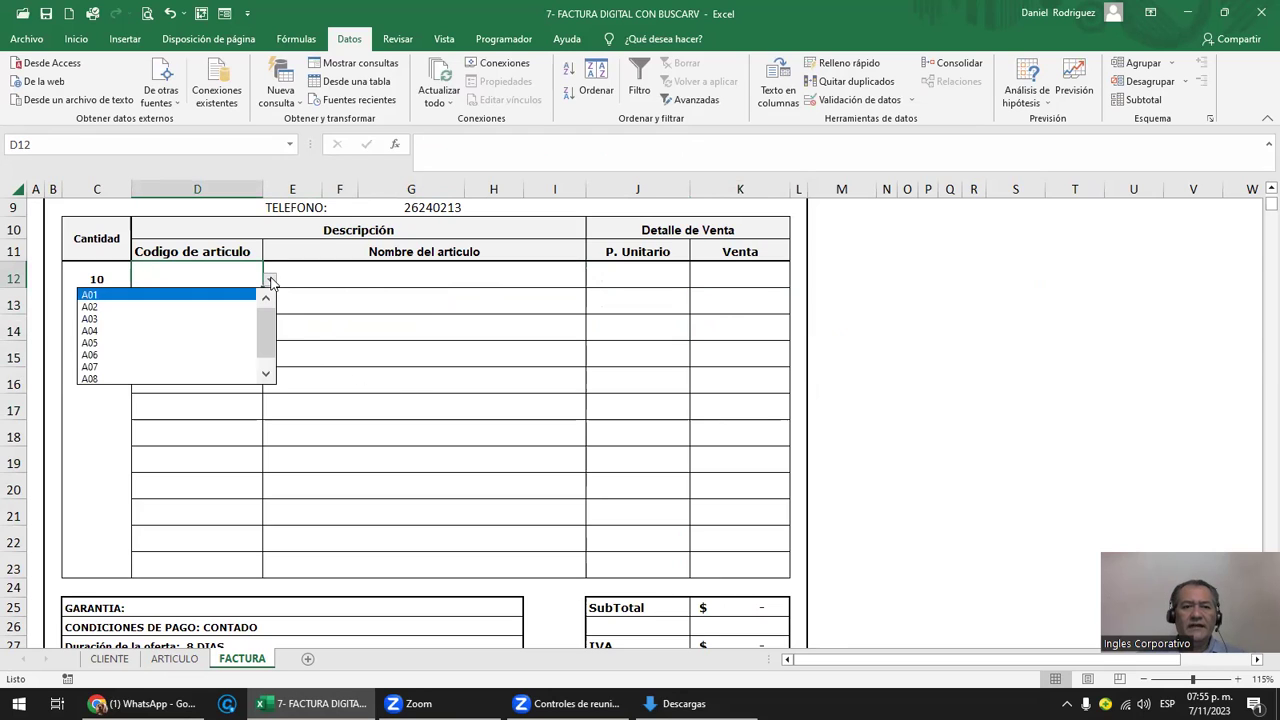
pyautogui.click(200, 308)
pyautogui.click(222, 299)
pyautogui.click(215, 281)
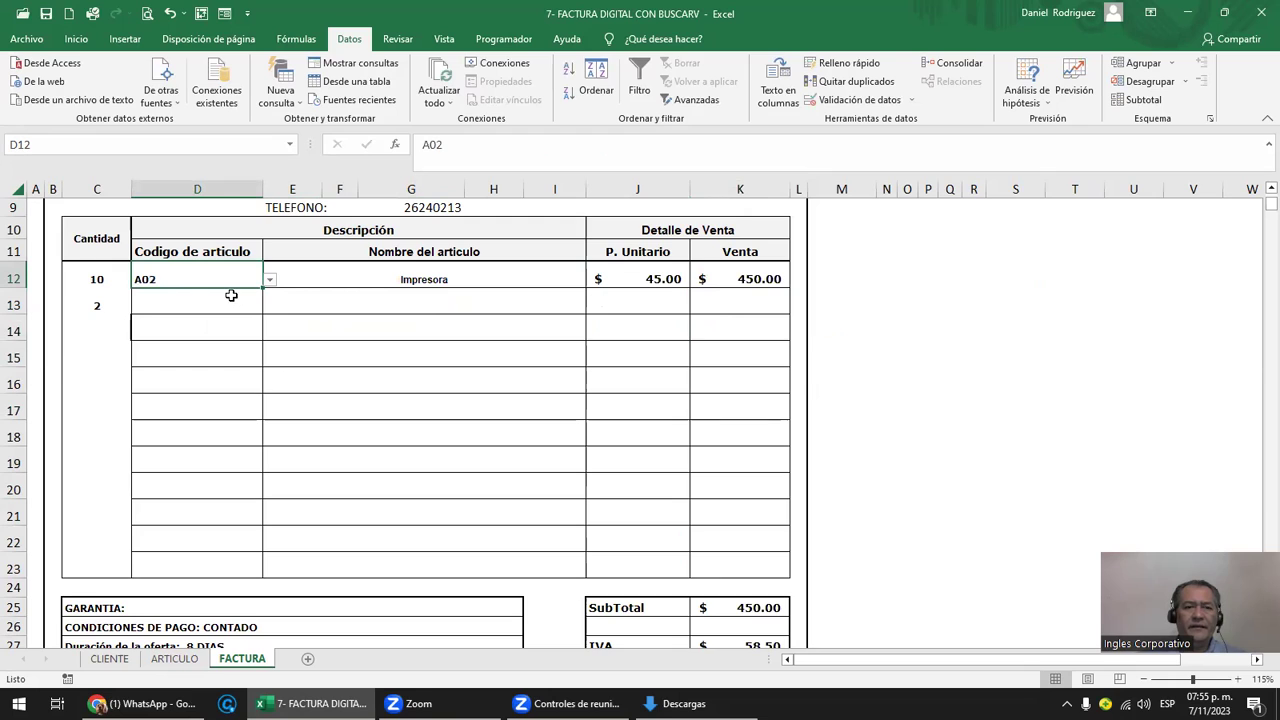
pyautogui.hotkey('ctrl', 'c')
pyautogui.click(231, 295)
pyautogui.hotkey('shift', 'Down')
pyautogui.hotkey('shift', 'Down')
pyautogui.hotkey('shift', 'Down')
pyautogui.hotkey('shift', 'Down')
pyautogui.hotkey('shift', 'Down')
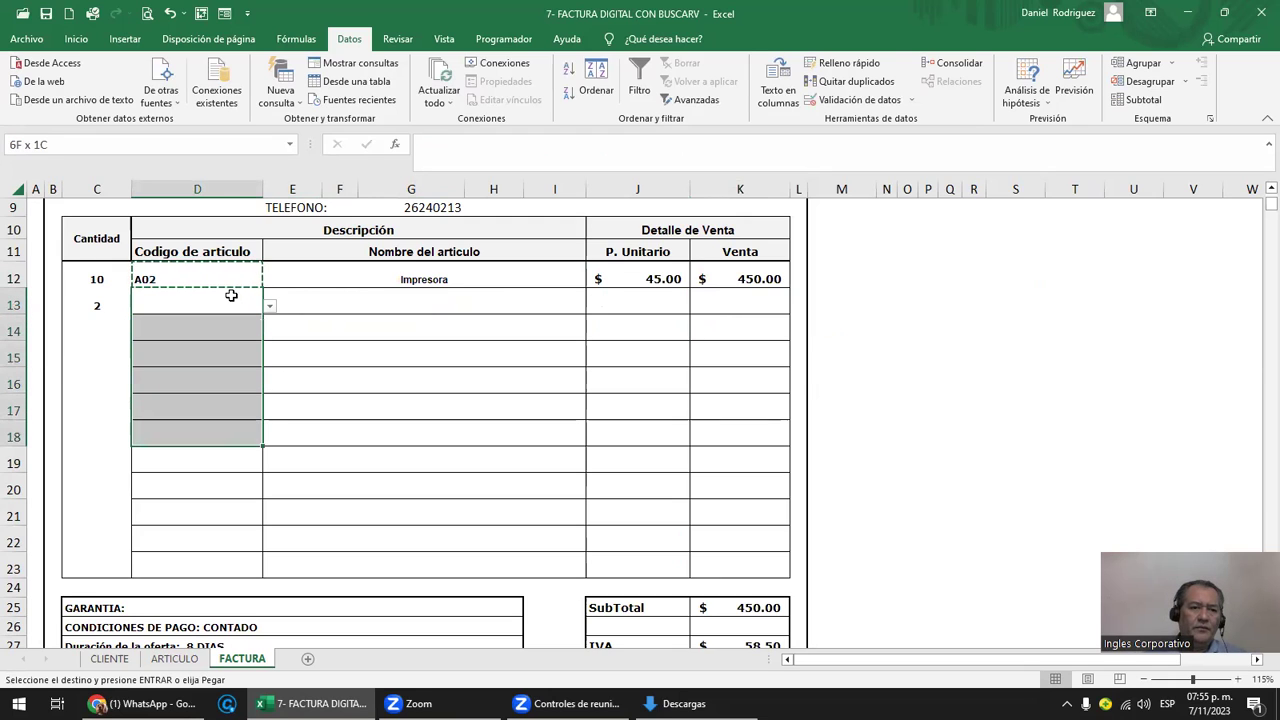
pyautogui.hotkey('shift', 'Down')
pyautogui.hotkey('shift', 'Down')
pyautogui.hotkey('shift', 'Down')
pyautogui.hotkey('shift', 'Down')
pyautogui.press('Return')
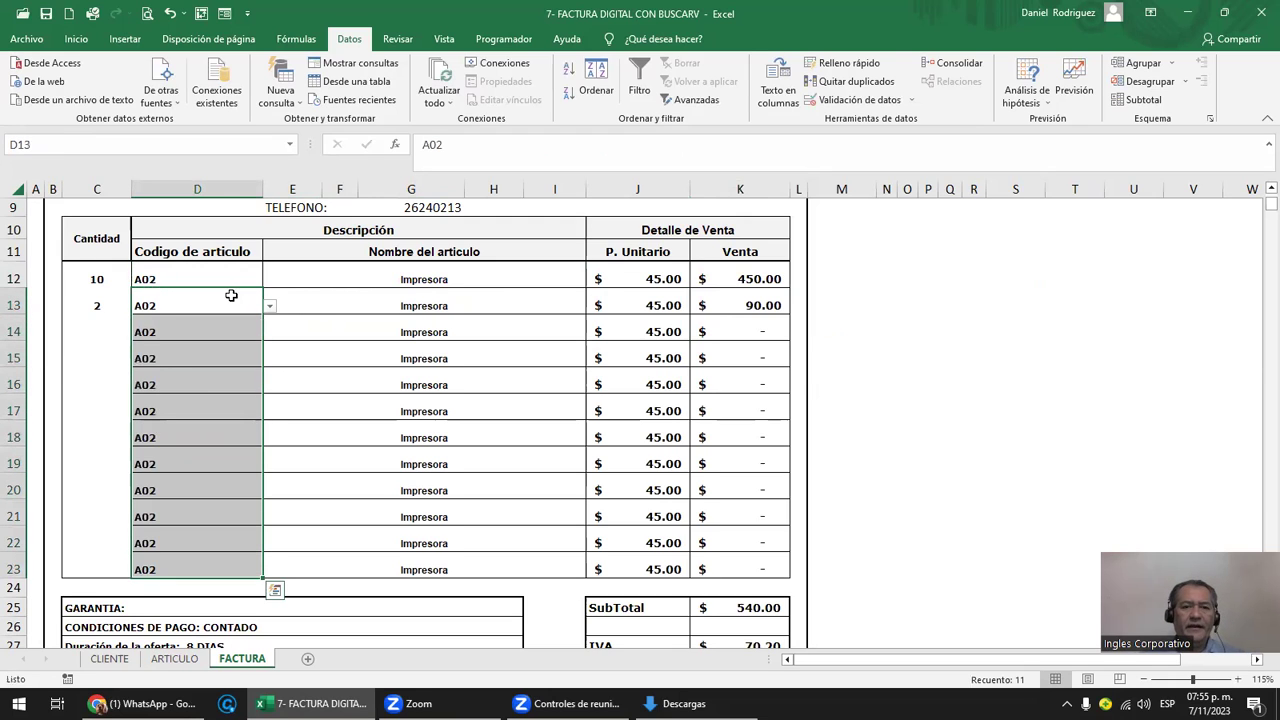
pyautogui.click(421, 282)
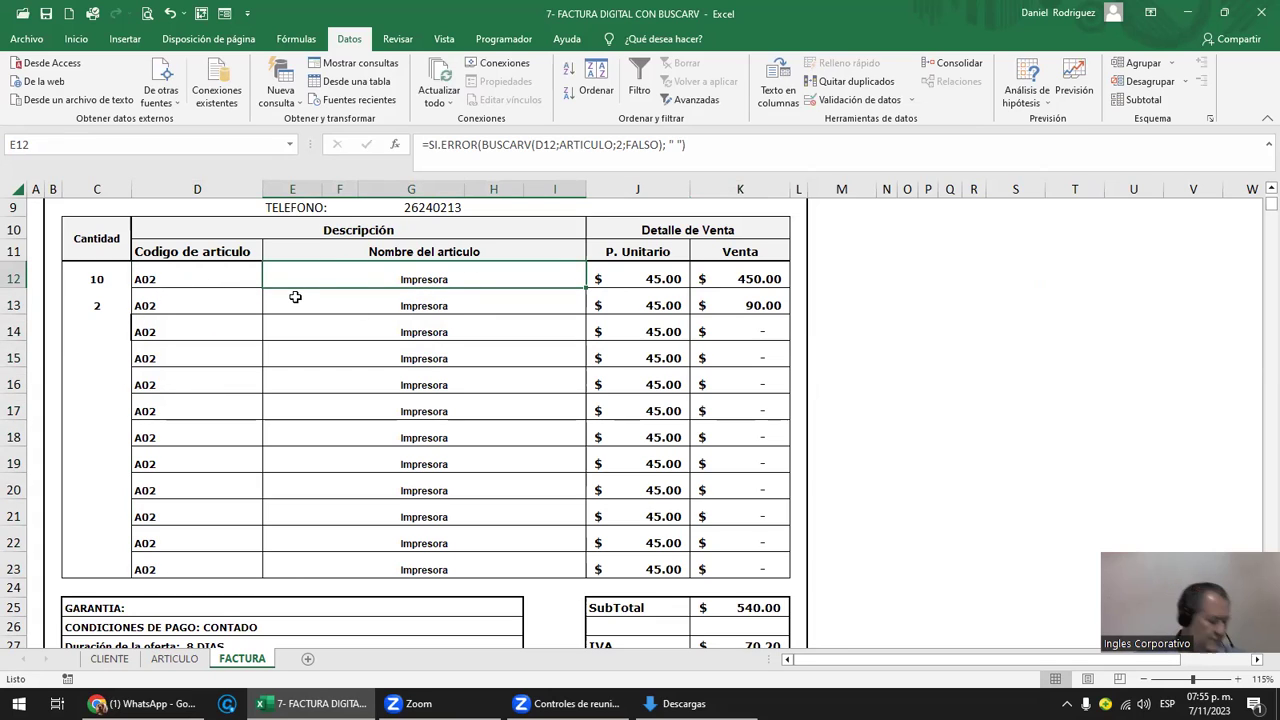
pyautogui.click(172, 285)
pyautogui.click(92, 323)
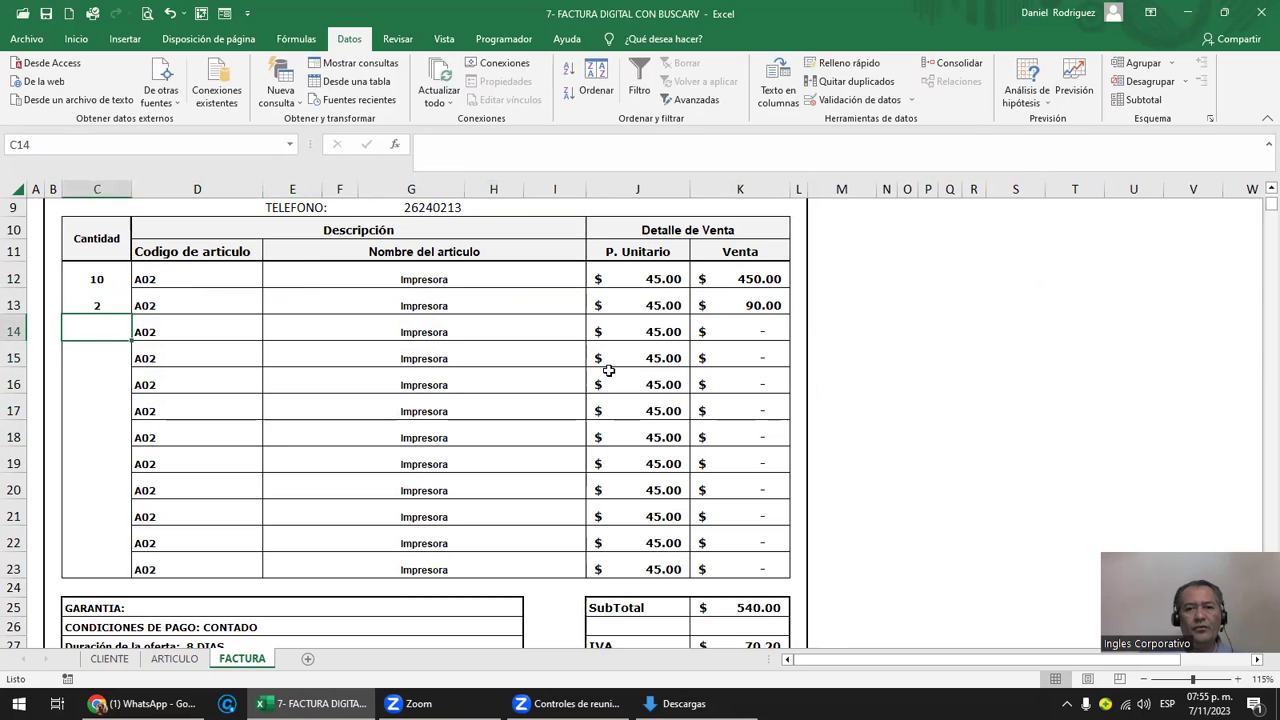
# - Copy quantity 2 from C13 down through C23
pyautogui.moveTo(759, 333); pyautogui.dragTo(736, 553)
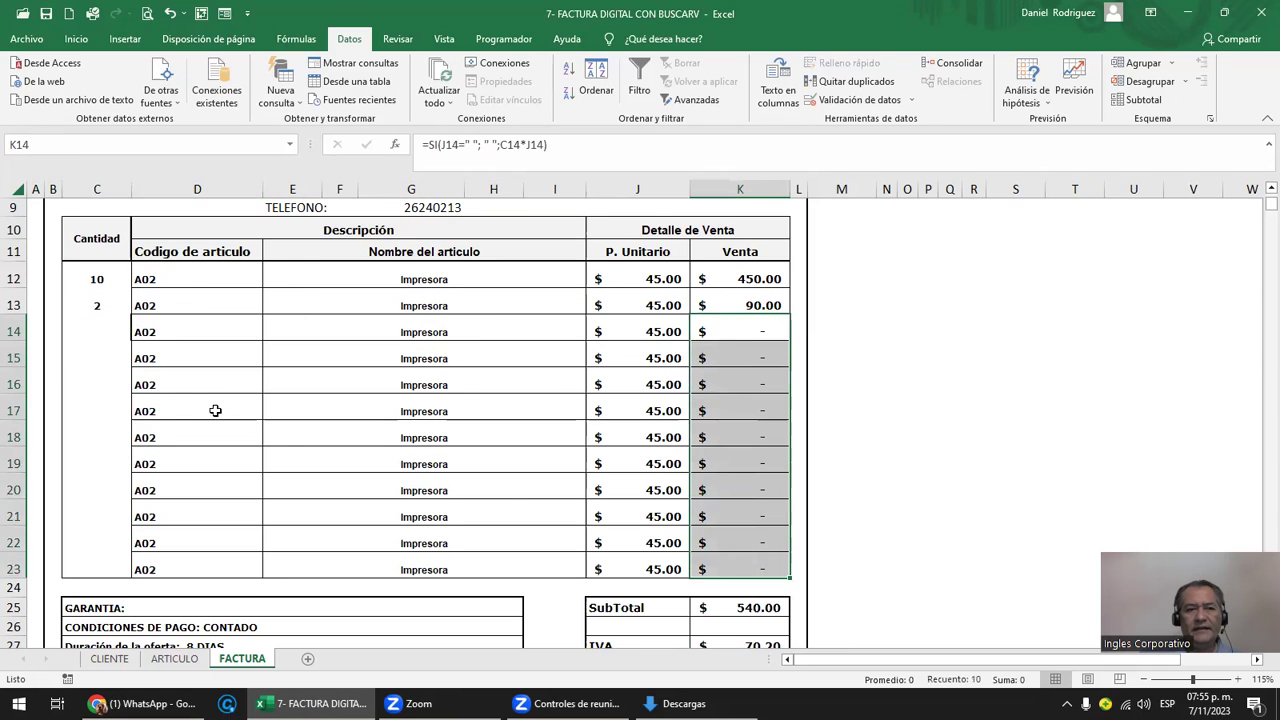
pyautogui.click(106, 329)
pyautogui.click(114, 305)
pyautogui.moveTo(131, 316); pyautogui.dragTo(135, 577)
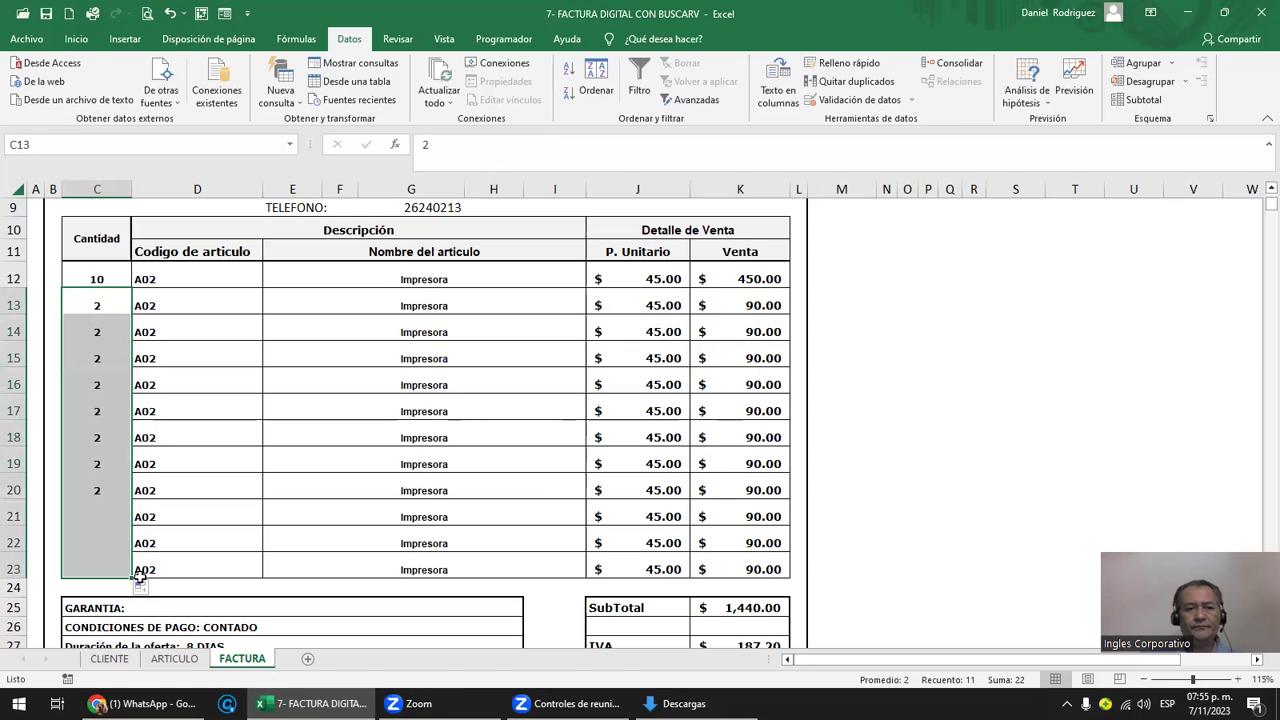
pyautogui.click(762, 440)
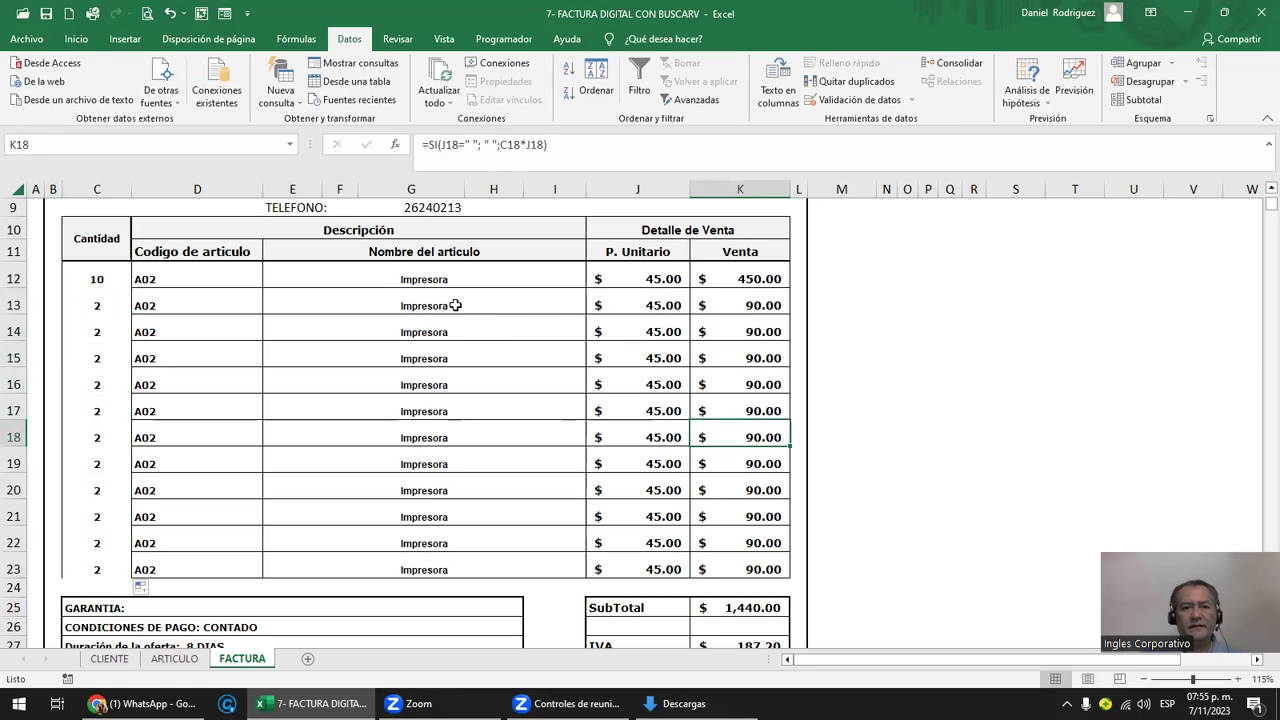
# - Delete the article codes in D12 and D17, then undo both to restore A02
pyautogui.click(443, 277)
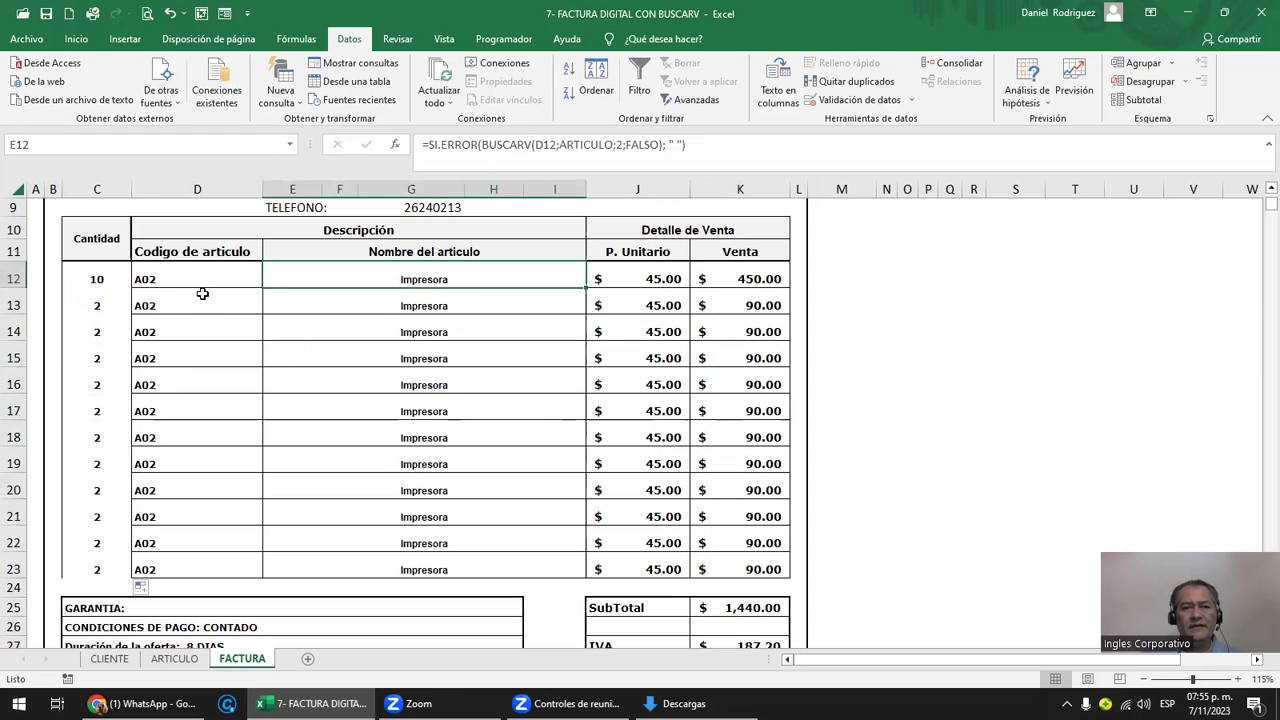
pyautogui.click(252, 285)
pyautogui.press('Delete')
pyautogui.press('Down')
pyautogui.press('Down')
pyautogui.press('Down')
pyautogui.press('Down')
pyautogui.press('Down')
pyautogui.press('Delete')
pyautogui.press('Up')
pyautogui.hotkey('ctrl', 'z')
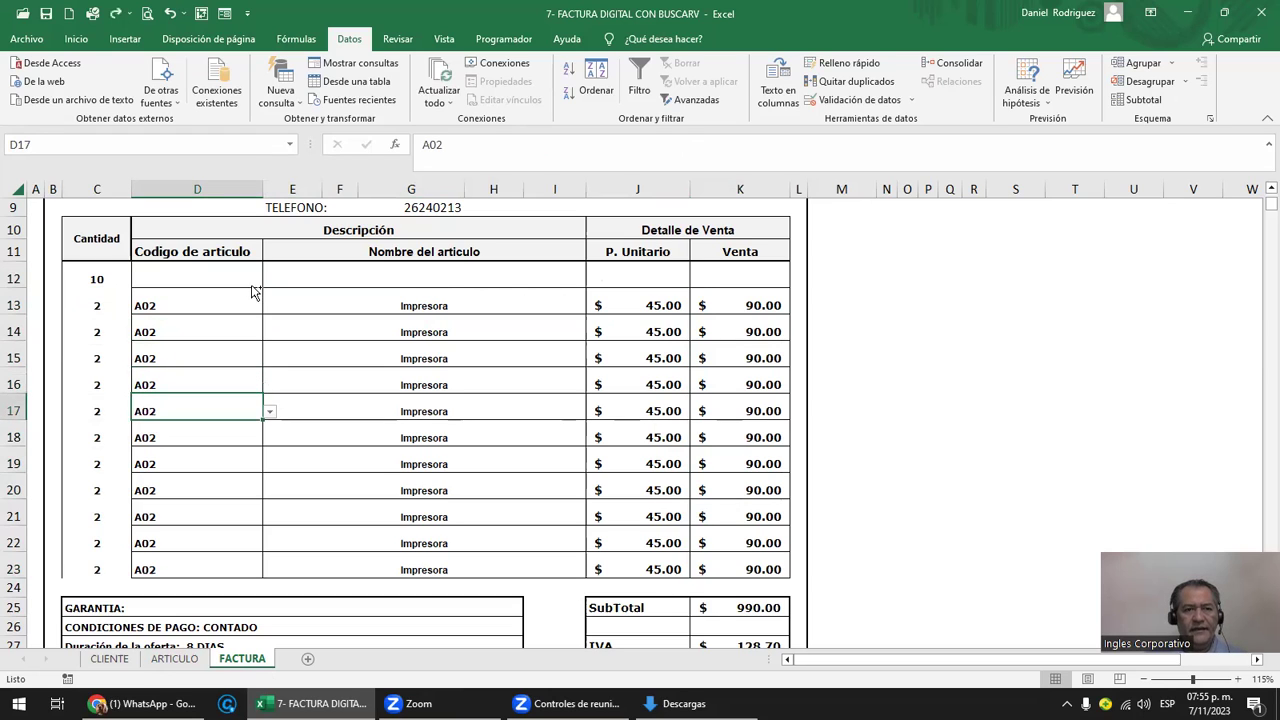
pyautogui.hotkey('ctrl', 'z')
pyautogui.press('Right')
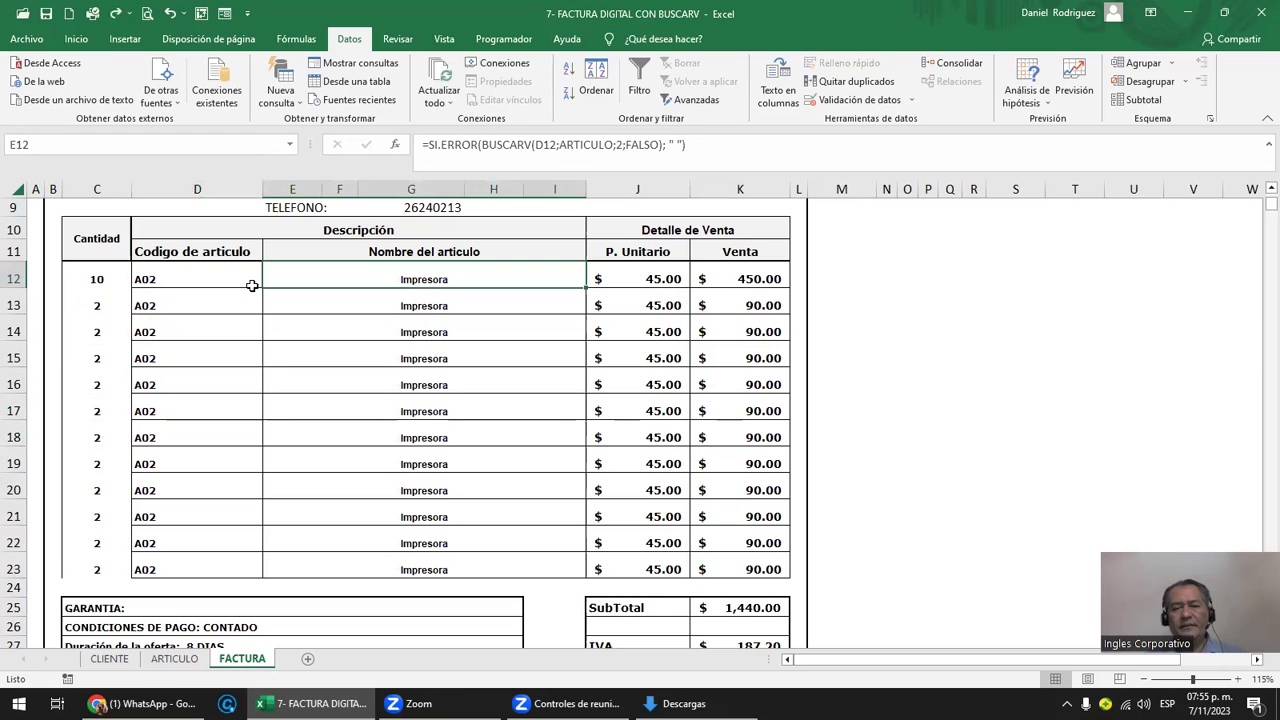
# - Review the article codes in D12:D23 and the article-name formula in E12
pyautogui.keyDown('ctrl'); pyautogui.scroll(-1, 498, 413); pyautogui.keyUp('ctrl')
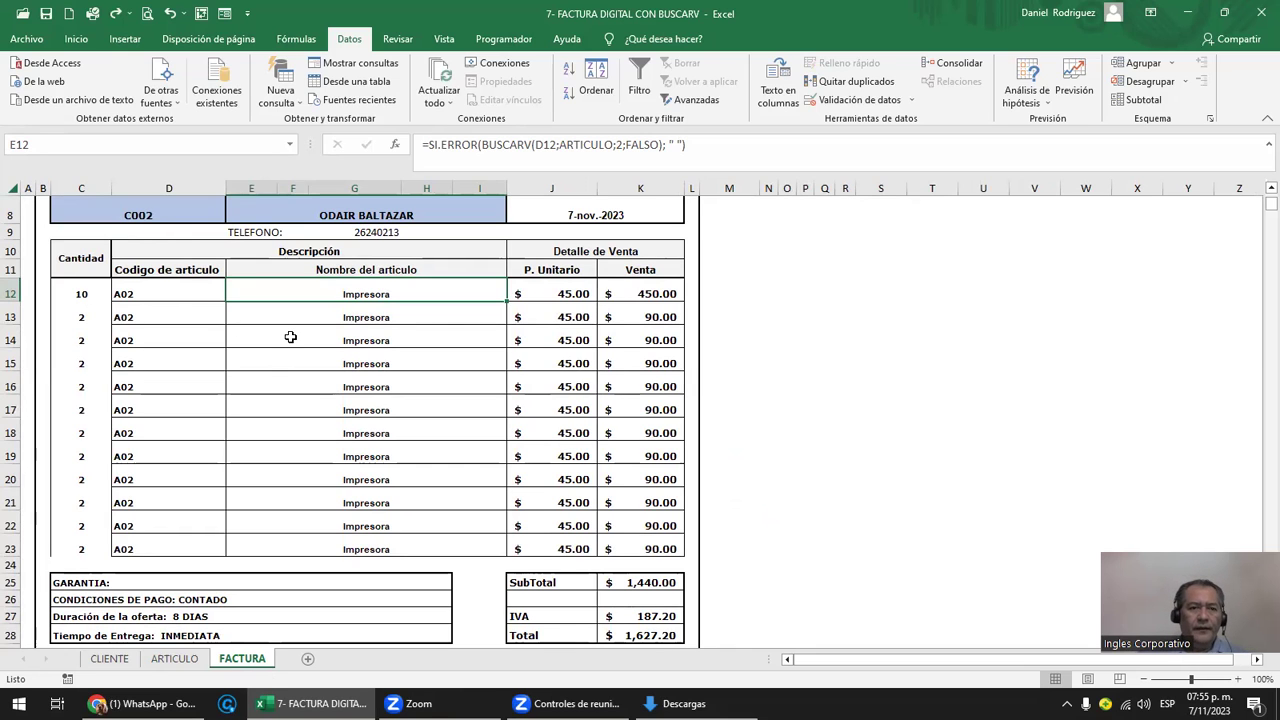
pyautogui.scroll(1, 290, 337)
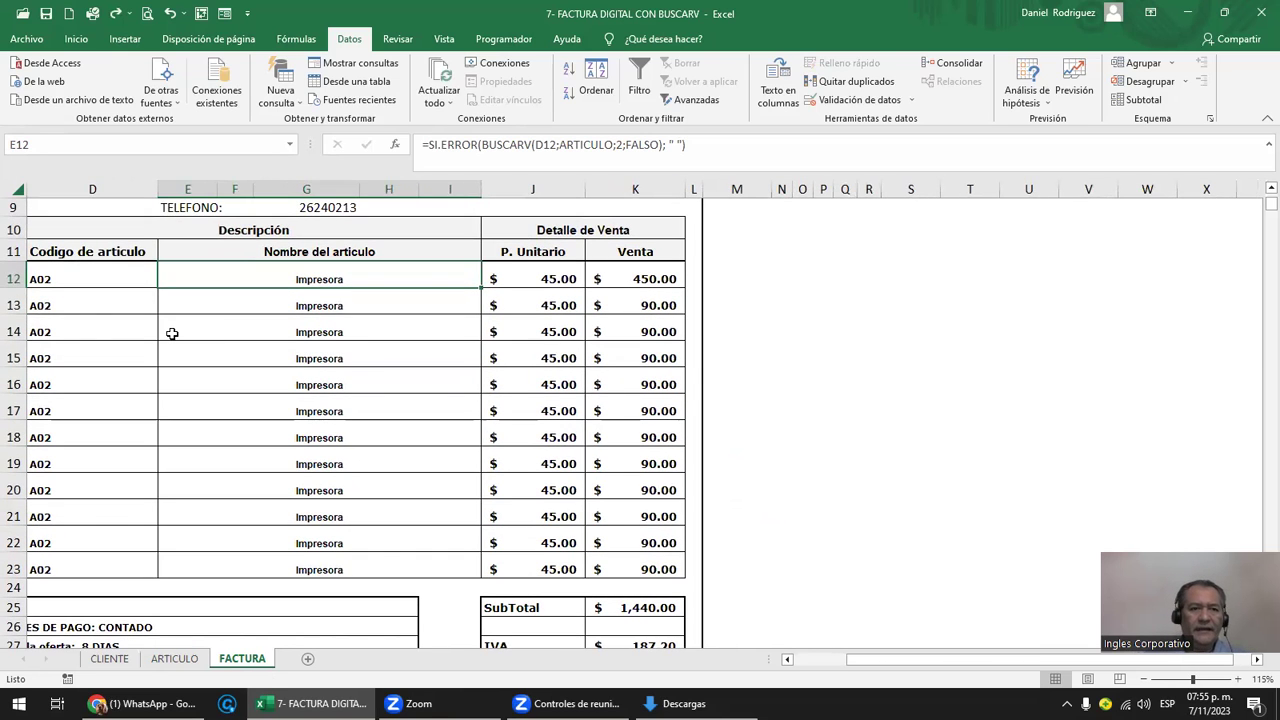
pyautogui.press('Home')
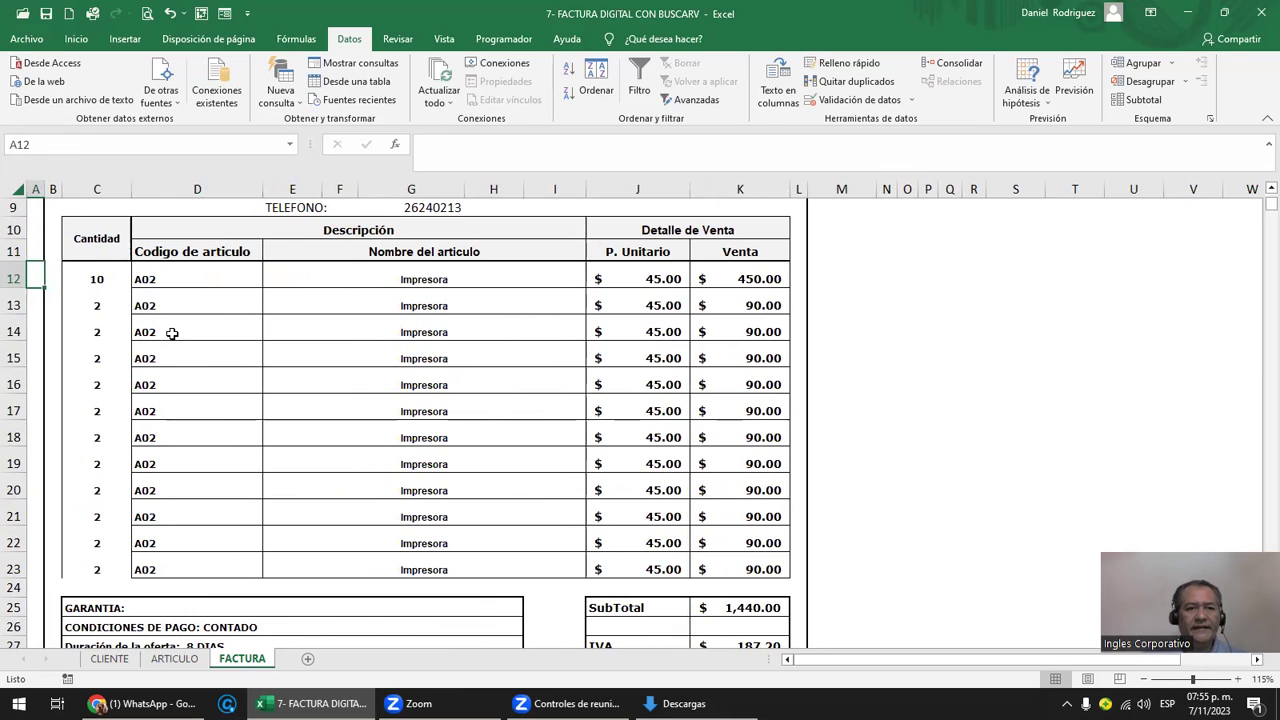
pyautogui.scroll(1, 172, 333)
pyautogui.scroll(1, 172, 333)
pyautogui.click(218, 395)
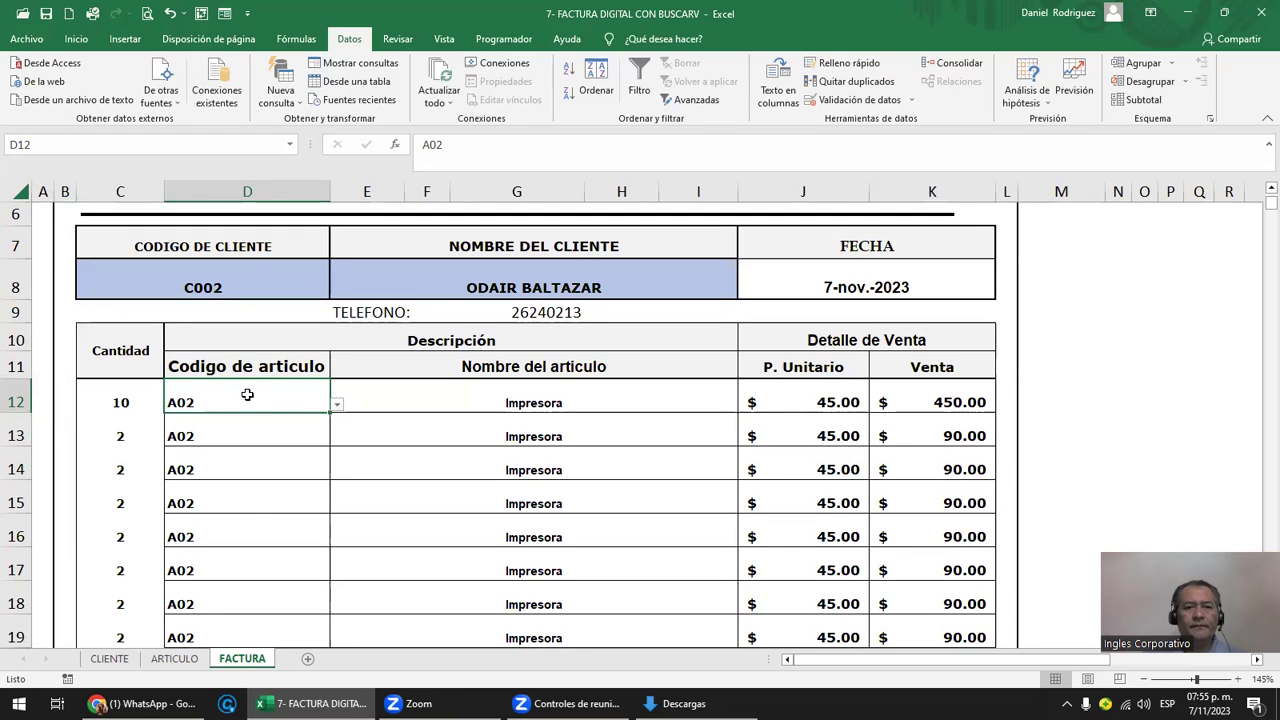
pyautogui.scroll(-2, 247, 395)
pyautogui.scroll(-1, 247, 395)
pyautogui.scroll(2, 247, 395)
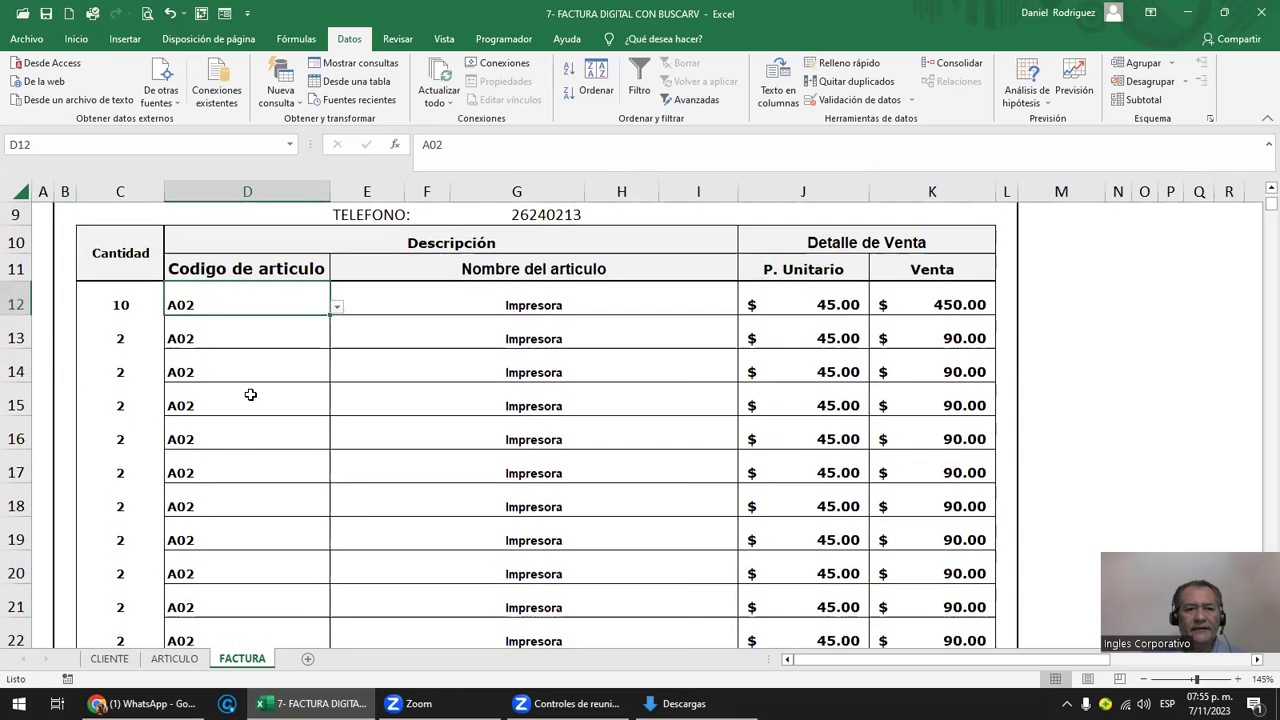
pyautogui.scroll(-1, 250, 395)
pyautogui.scroll(-1, 250, 395)
pyautogui.scroll(-1, 250, 395)
pyautogui.moveTo(180, 289); pyautogui.dragTo(177, 540)
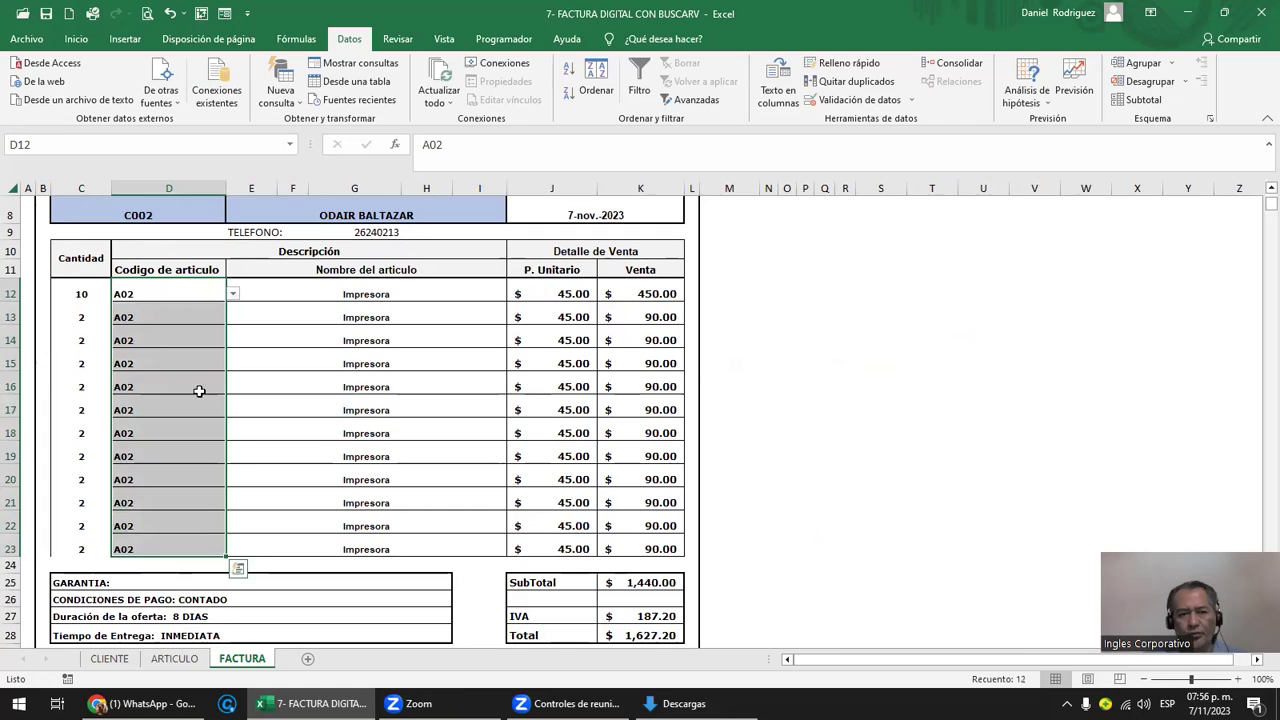
pyautogui.click(198, 292)
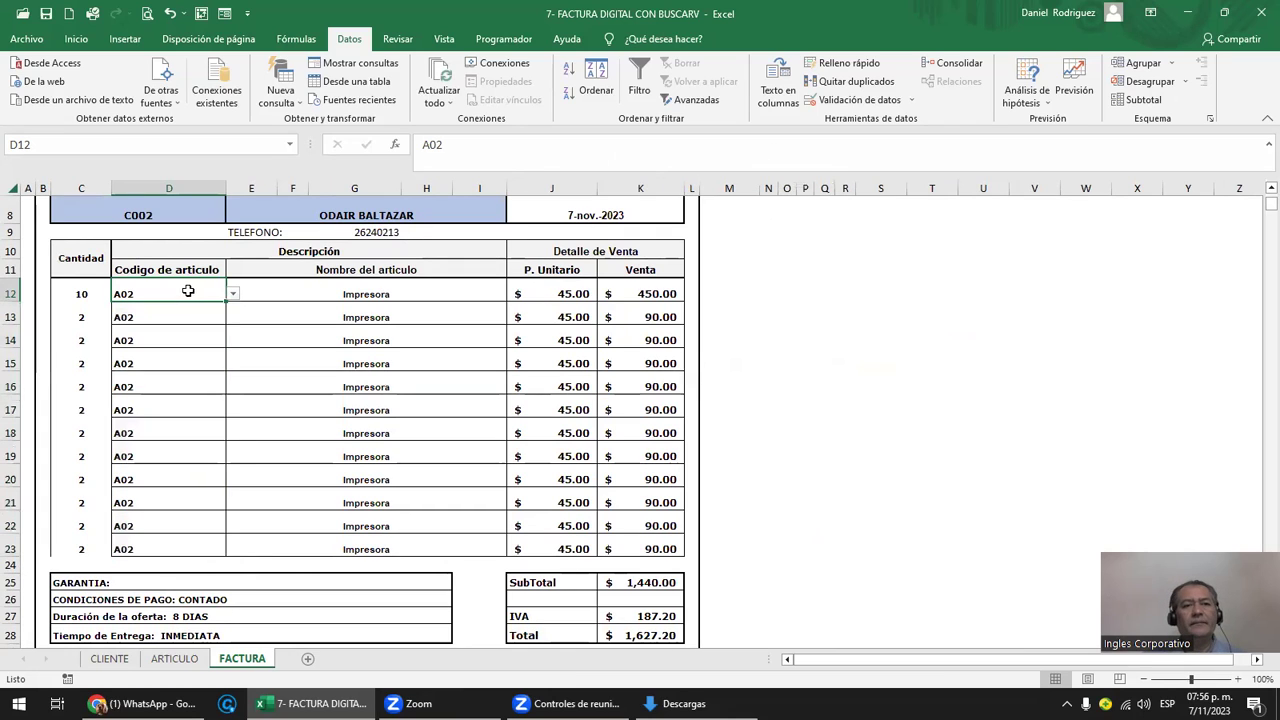
pyautogui.click(393, 290)
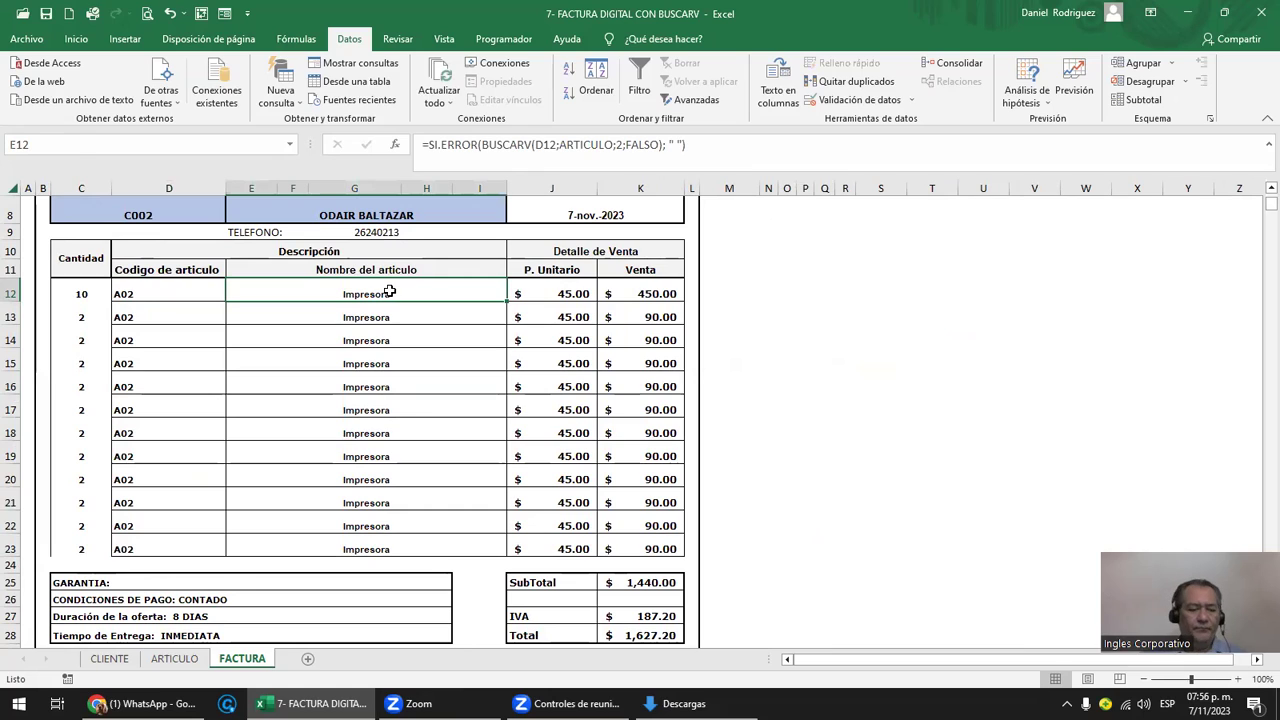
# - Inspect the unit-price and sale formulas in row 12 without changing them
pyautogui.press('F2')
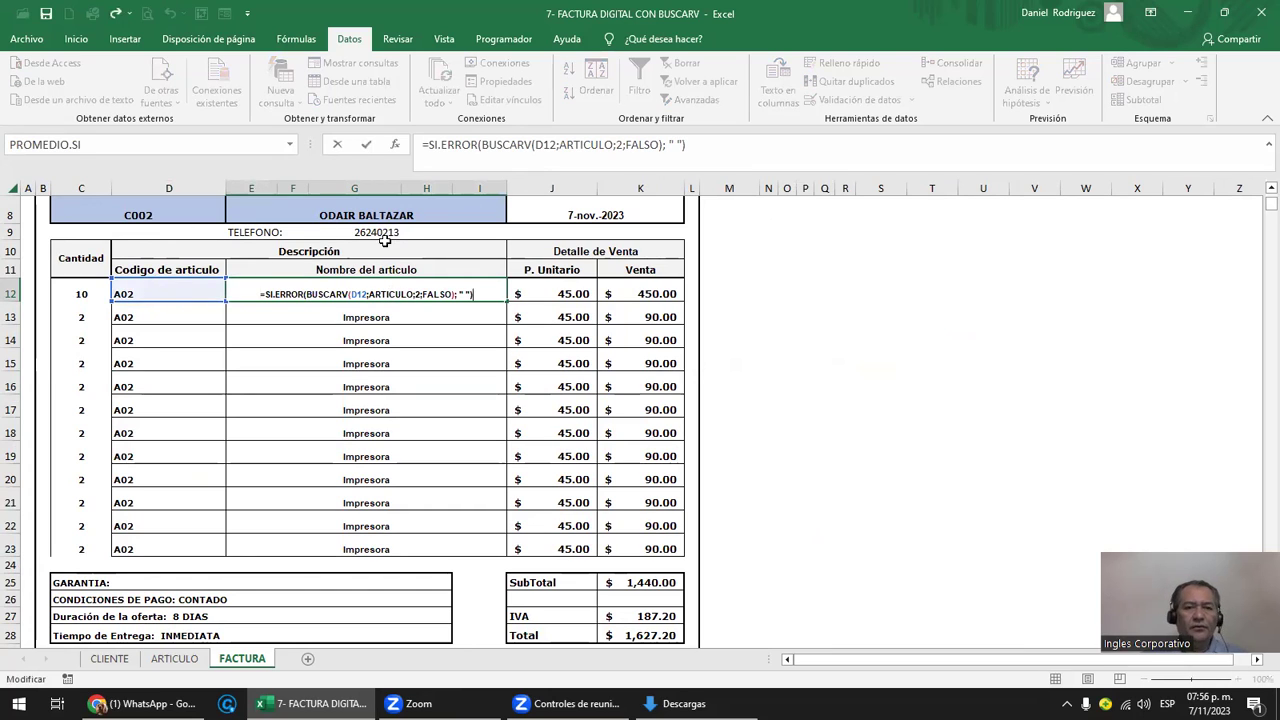
pyautogui.press('Tab')
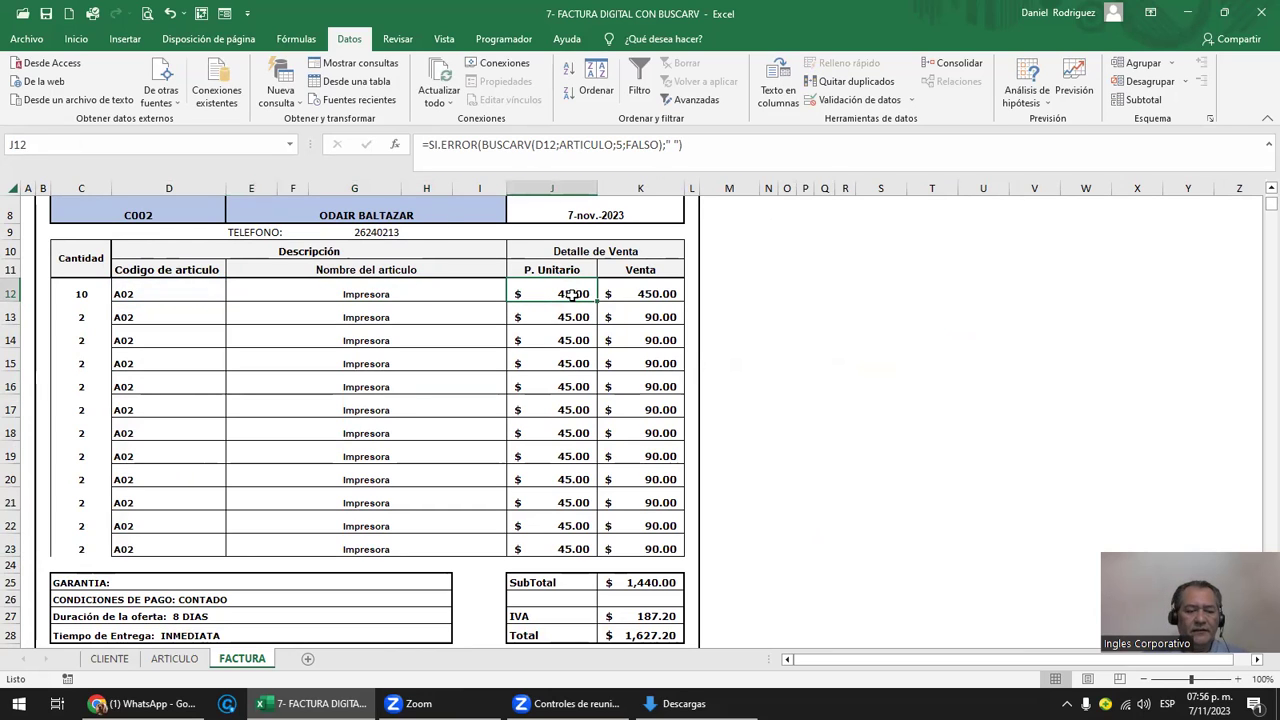
pyautogui.doubleClick(572, 293)
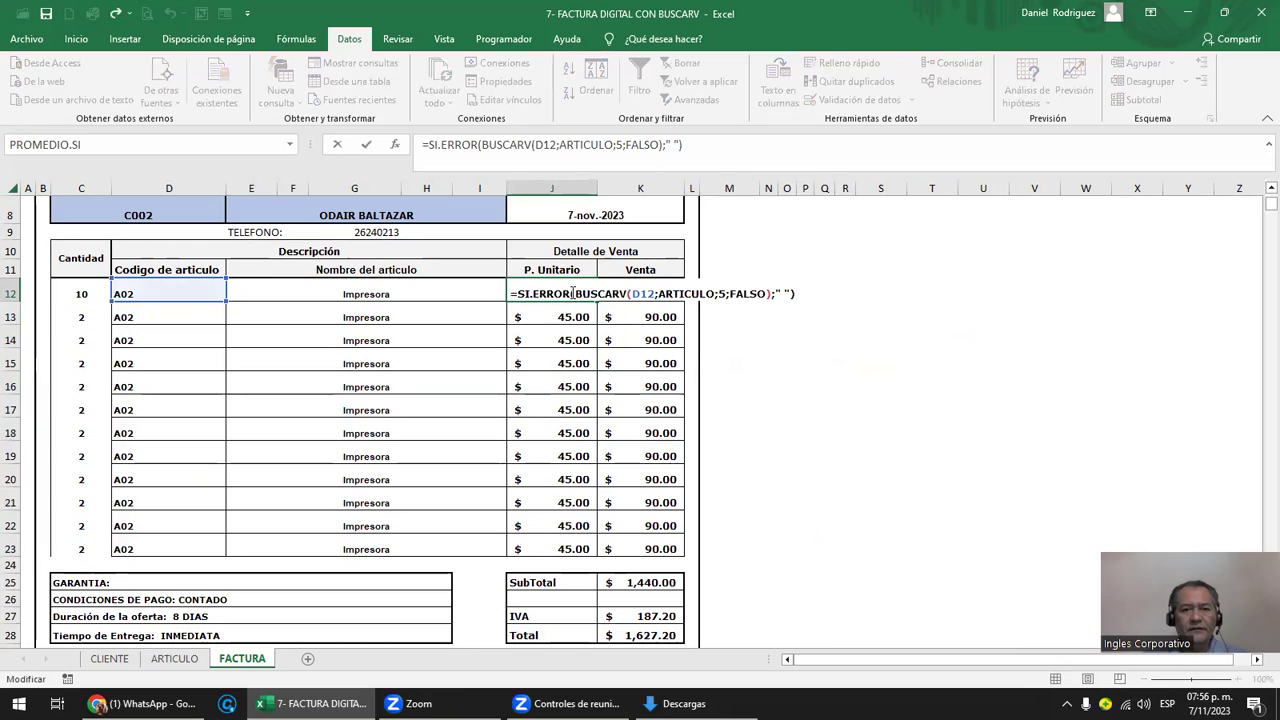
pyautogui.press('Escape')
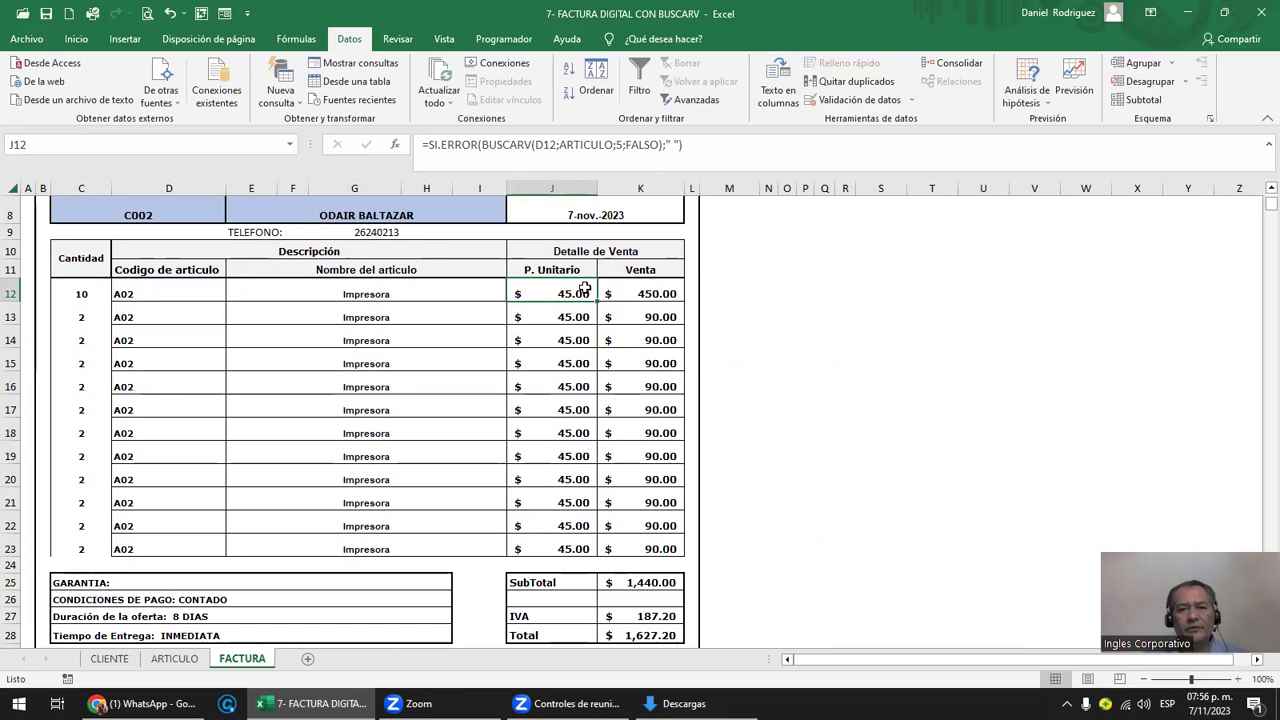
pyautogui.doubleClick(650, 293)
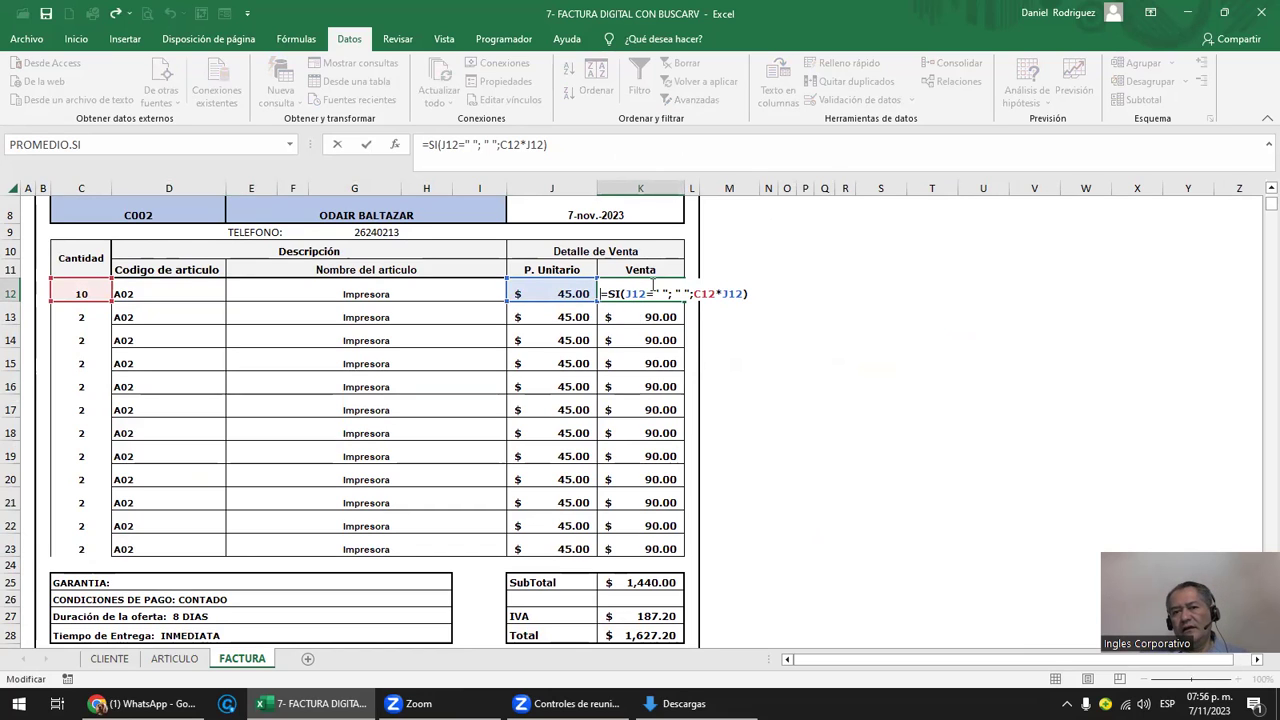
pyautogui.press('Escape')
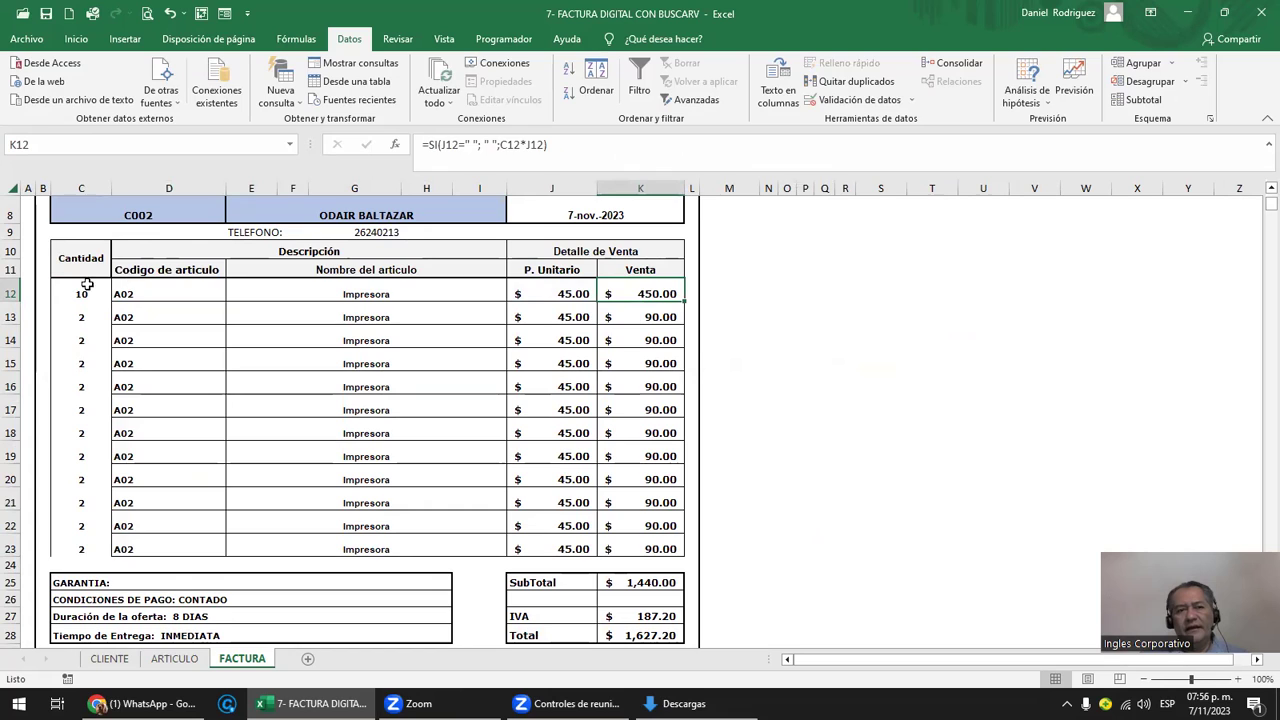
# - Check the E12 article-name formula, opening and cancelling it without edits
pyautogui.click(81, 289)
pyautogui.keyDown('ctrl'); pyautogui.click(572, 293); pyautogui.keyUp('ctrl')
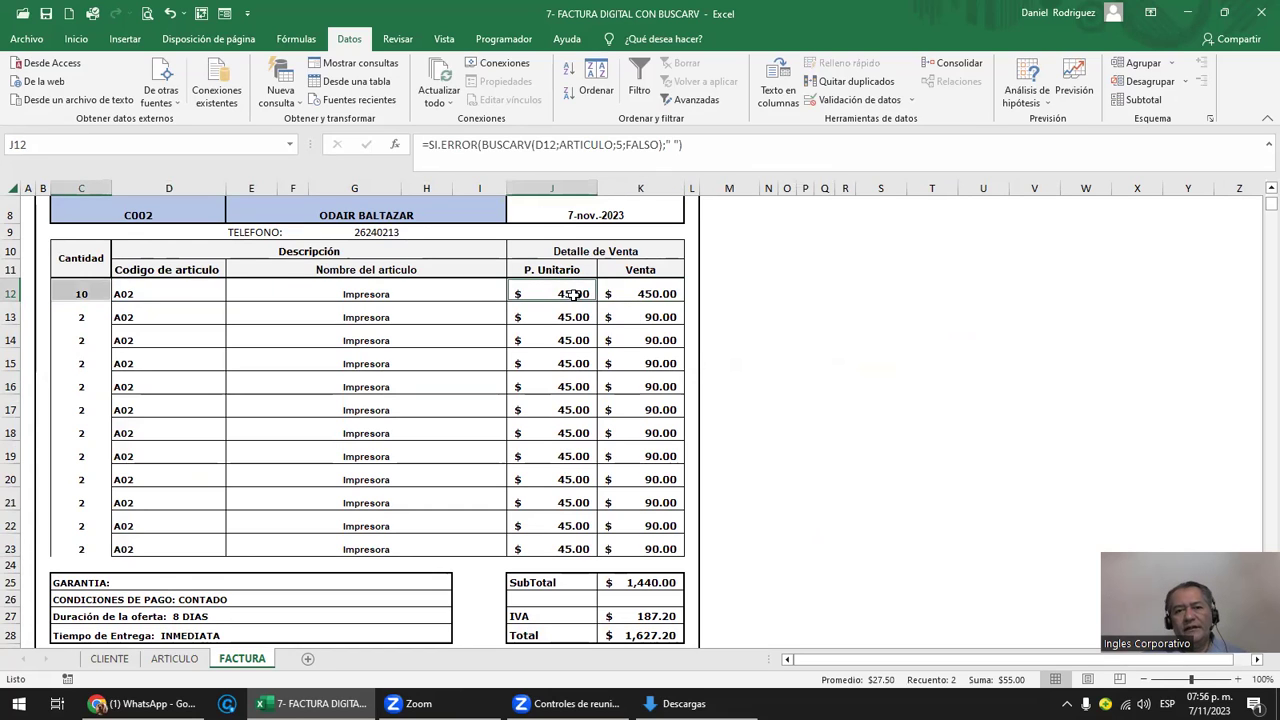
pyautogui.click(167, 298)
pyautogui.doubleClick(400, 293)
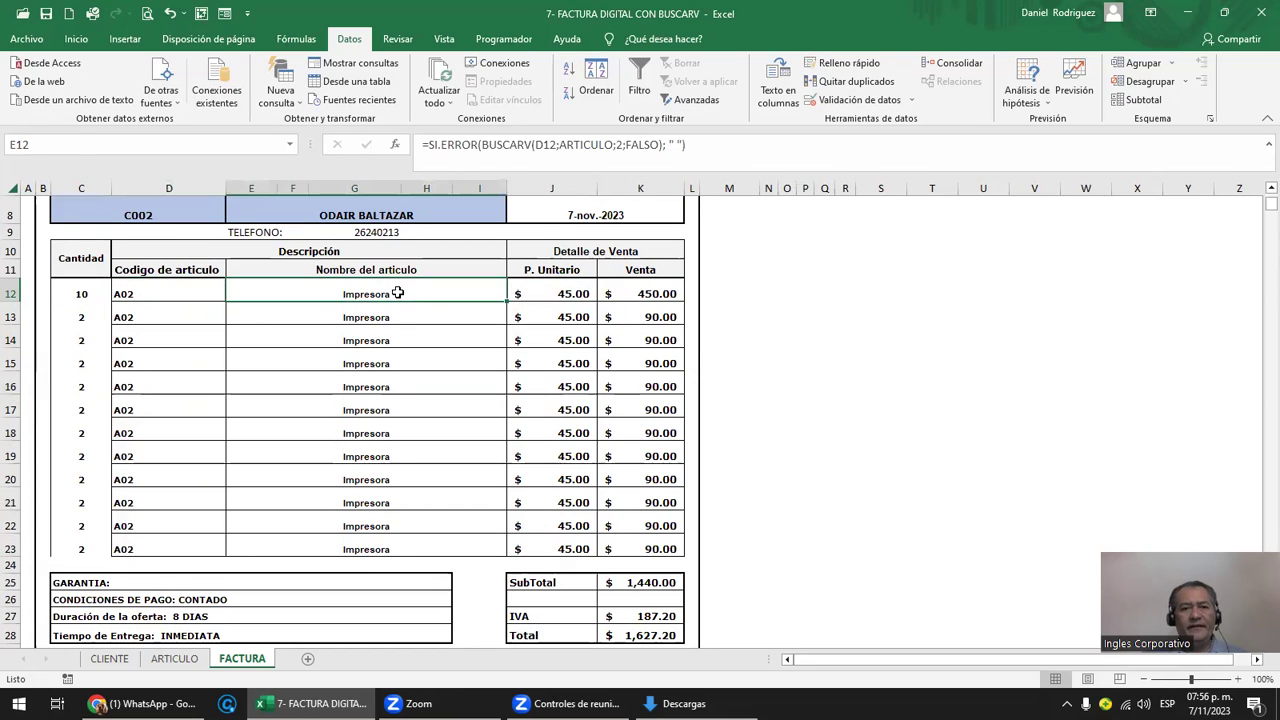
pyautogui.click(368, 292)
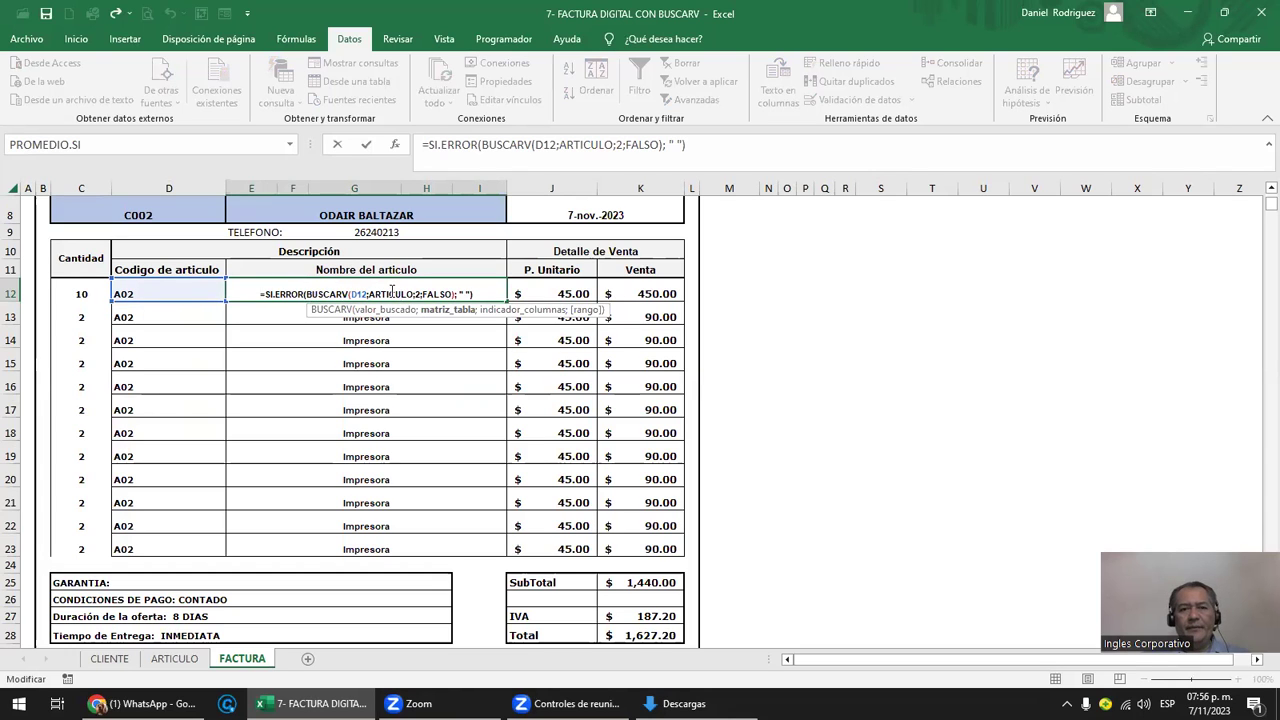
pyautogui.press('Escape')
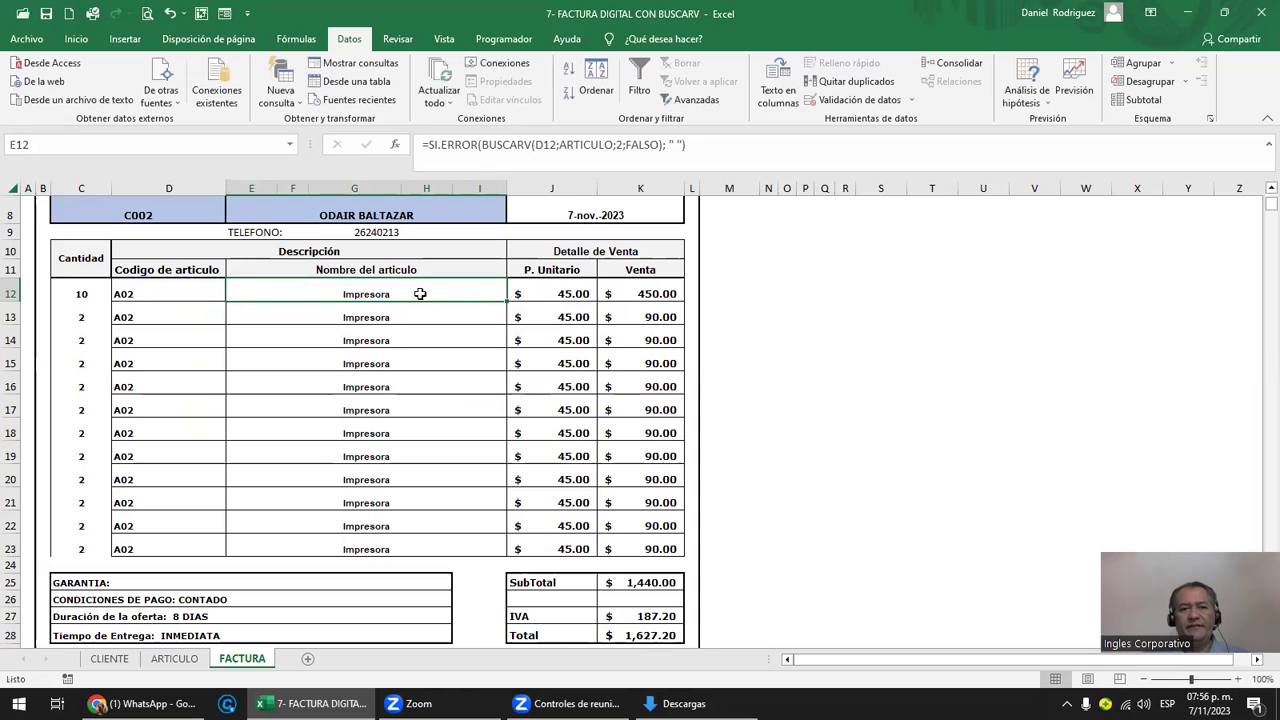
pyautogui.press('Right')
pyautogui.click(383, 297)
pyautogui.doubleClick(383, 297)
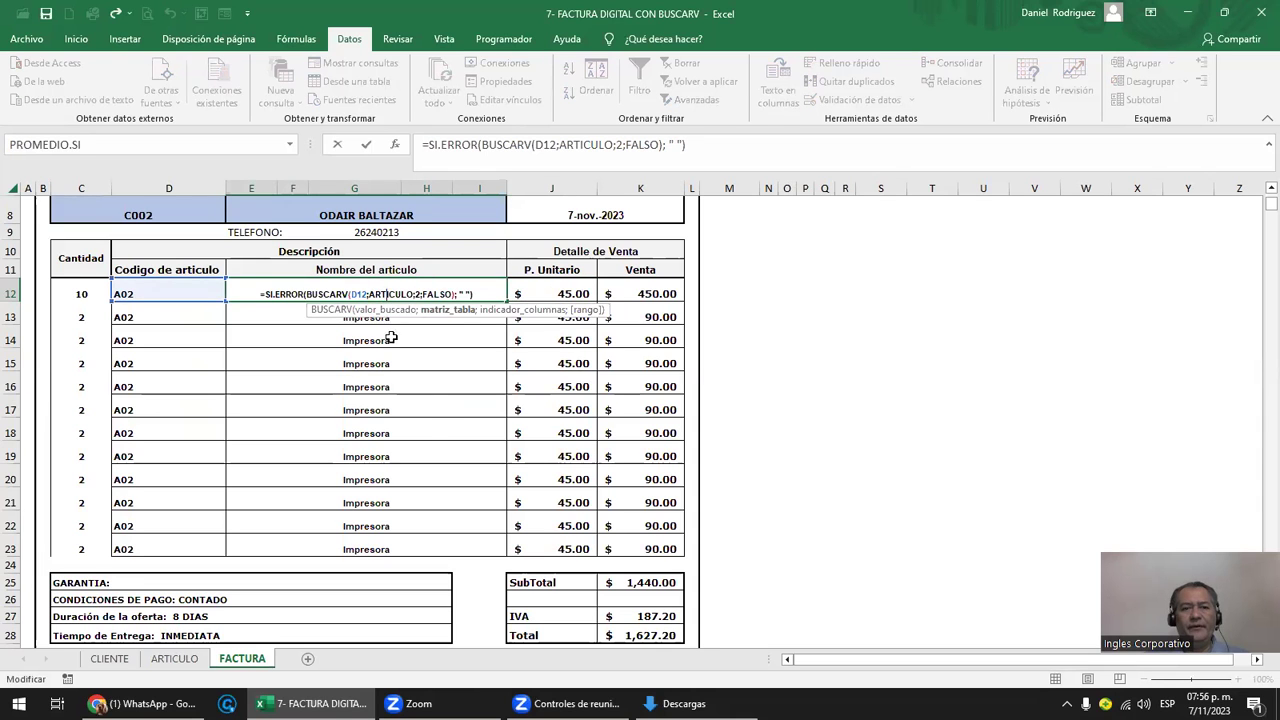
pyautogui.press('Escape')
# - Adjust spacing around the separators in E12's =SI.ERROR(BUSCARV(D12;ARTICULO;2;FALSO);" ") and confirm
pyautogui.scroll(2, 383, 406)
pyautogui.scroll(1, 383, 406)
pyautogui.scroll(1, 383, 406)
pyautogui.scroll(1, 383, 405)
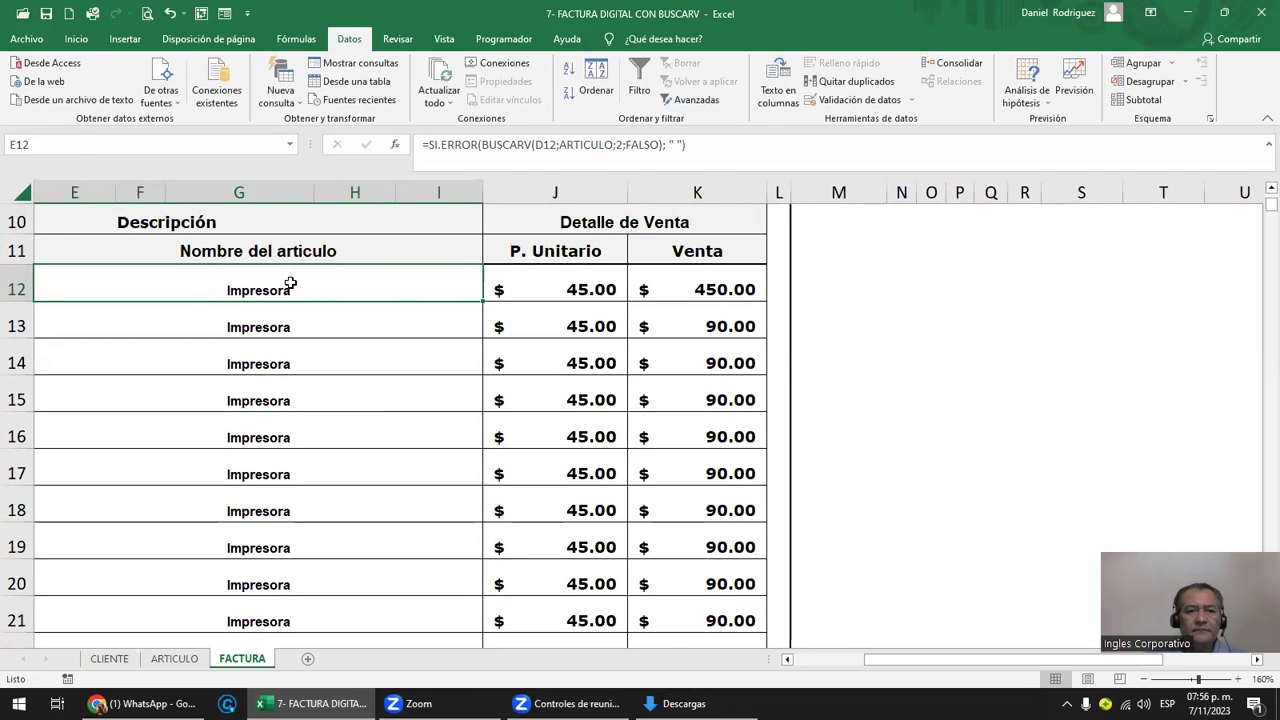
pyautogui.doubleClick(294, 284)
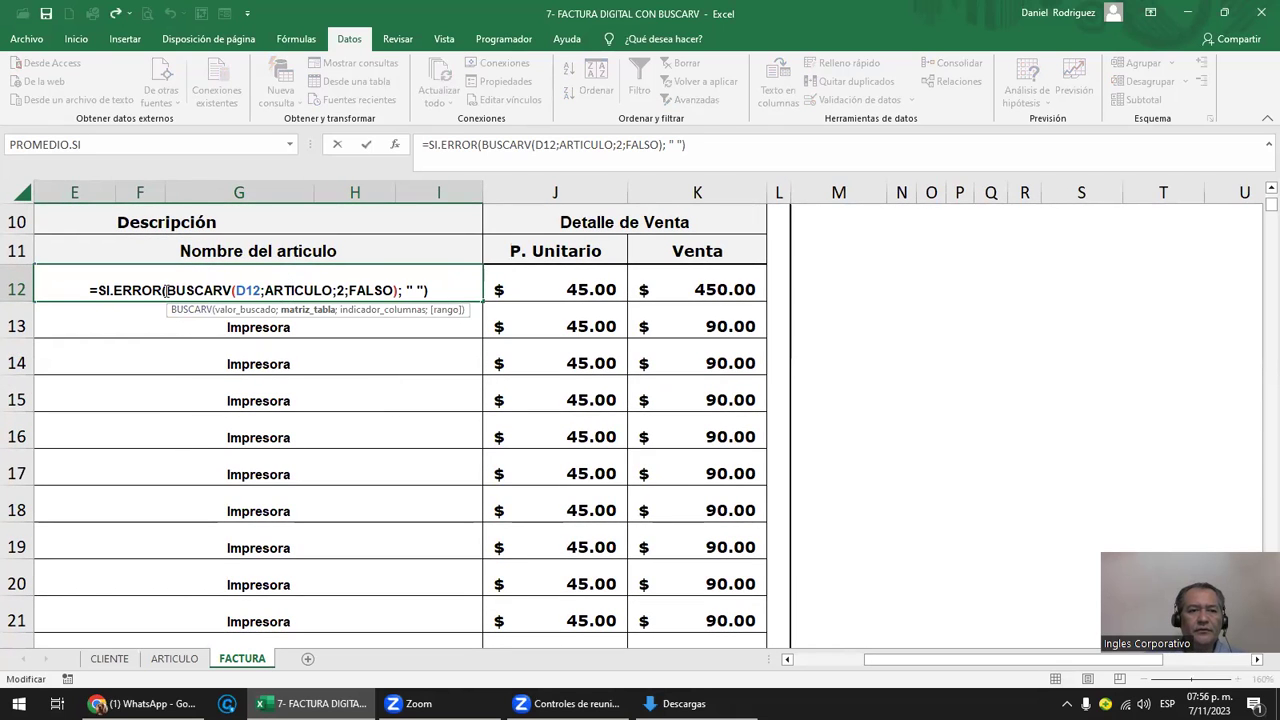
pyautogui.click(166, 290)
pyautogui.press('Right')
pyautogui.press('Right')
pyautogui.press('Right')
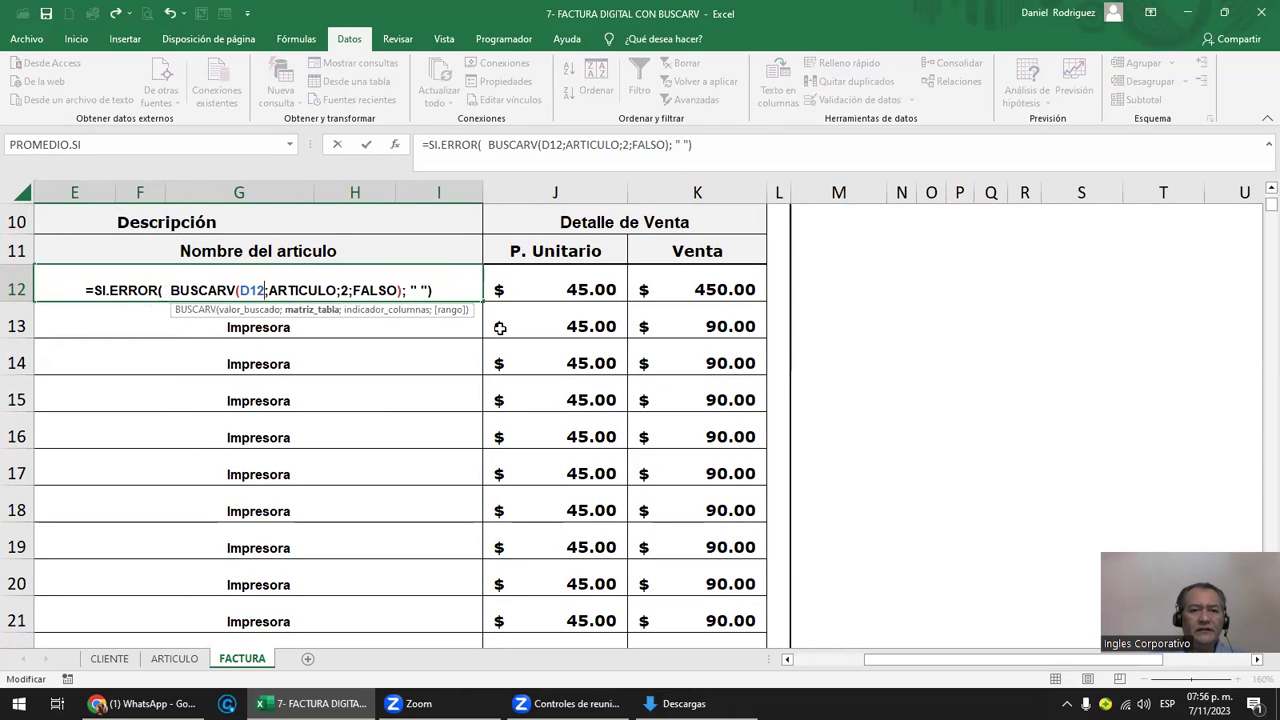
pyautogui.press('Right')
pyautogui.press('Right')
pyautogui.press('Right')
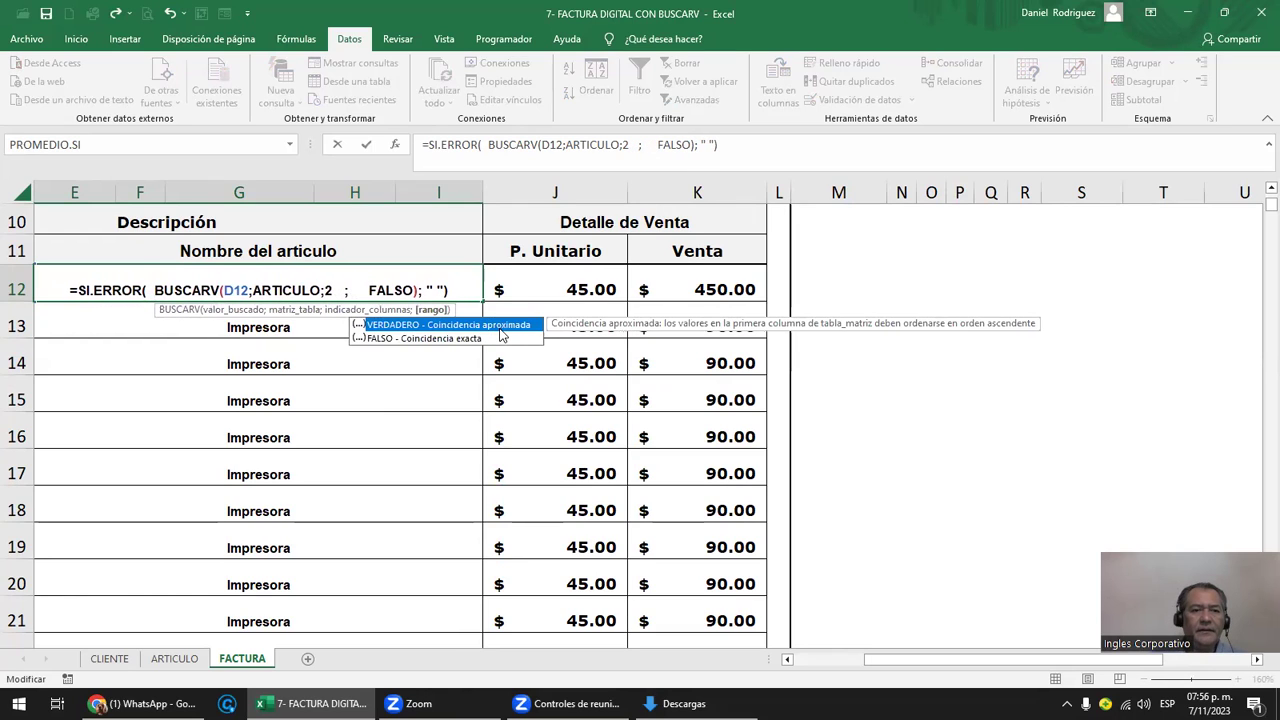
pyautogui.press('Left')
pyautogui.press('Left')
pyautogui.press('Left')
pyautogui.press('Left')
pyautogui.press('Right')
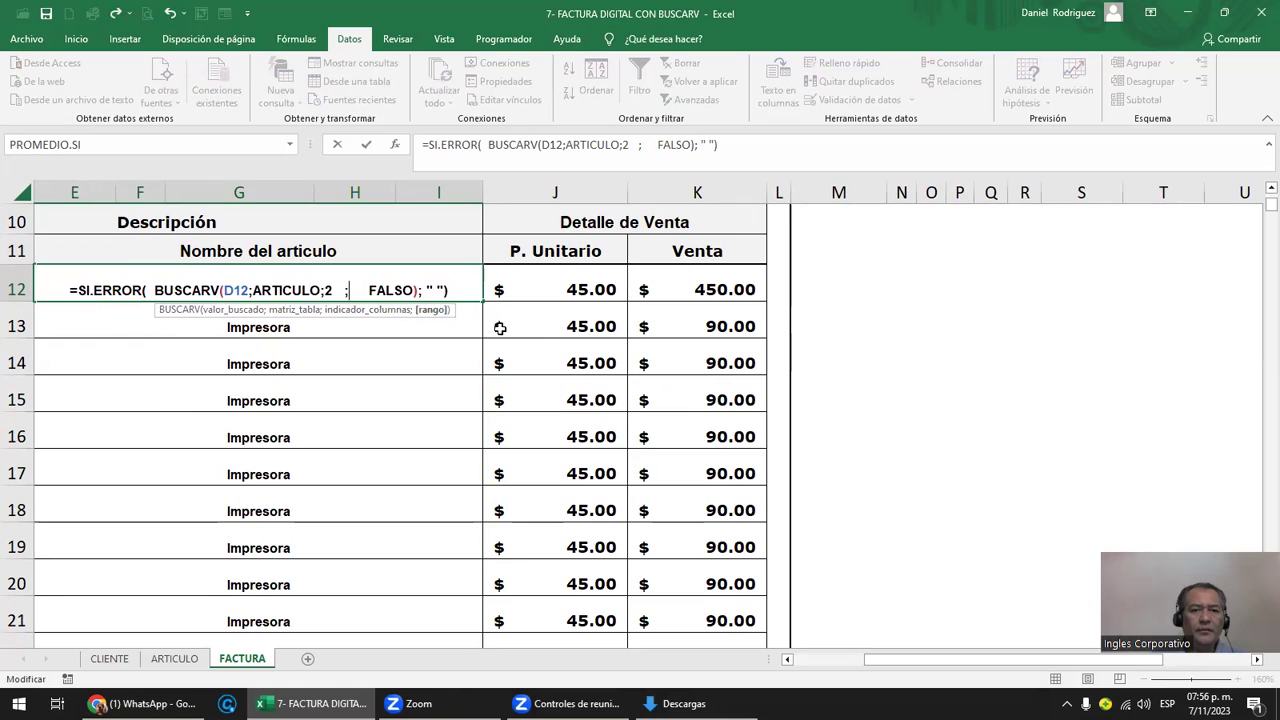
pyautogui.press('Left')
pyautogui.press('Left')
pyautogui.press('Left')
pyautogui.press('Delete')
pyautogui.press('Delete')
pyautogui.press('Delete')
pyautogui.press('Right')
pyautogui.press('Delete')
pyautogui.press('Delete')
pyautogui.press('Delete')
pyautogui.press('Delete')
pyautogui.press('Delete')
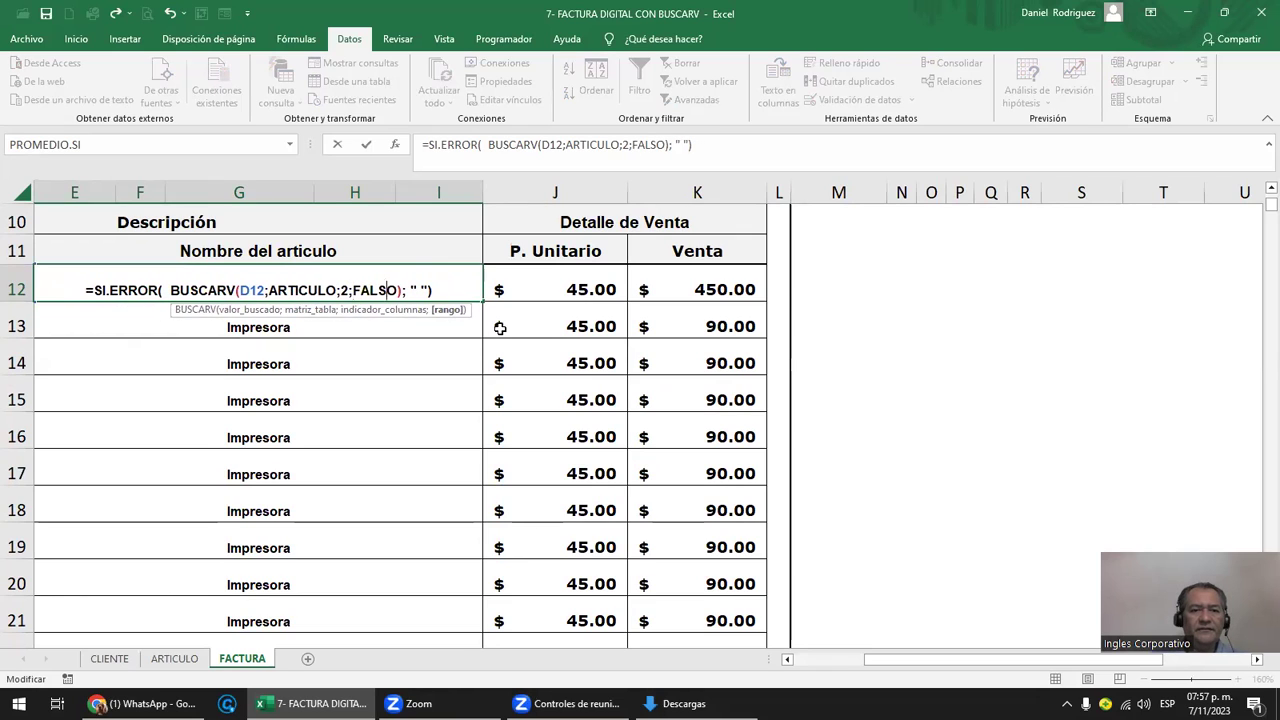
pyautogui.press('Right')
pyautogui.press('Right')
pyautogui.press('Right')
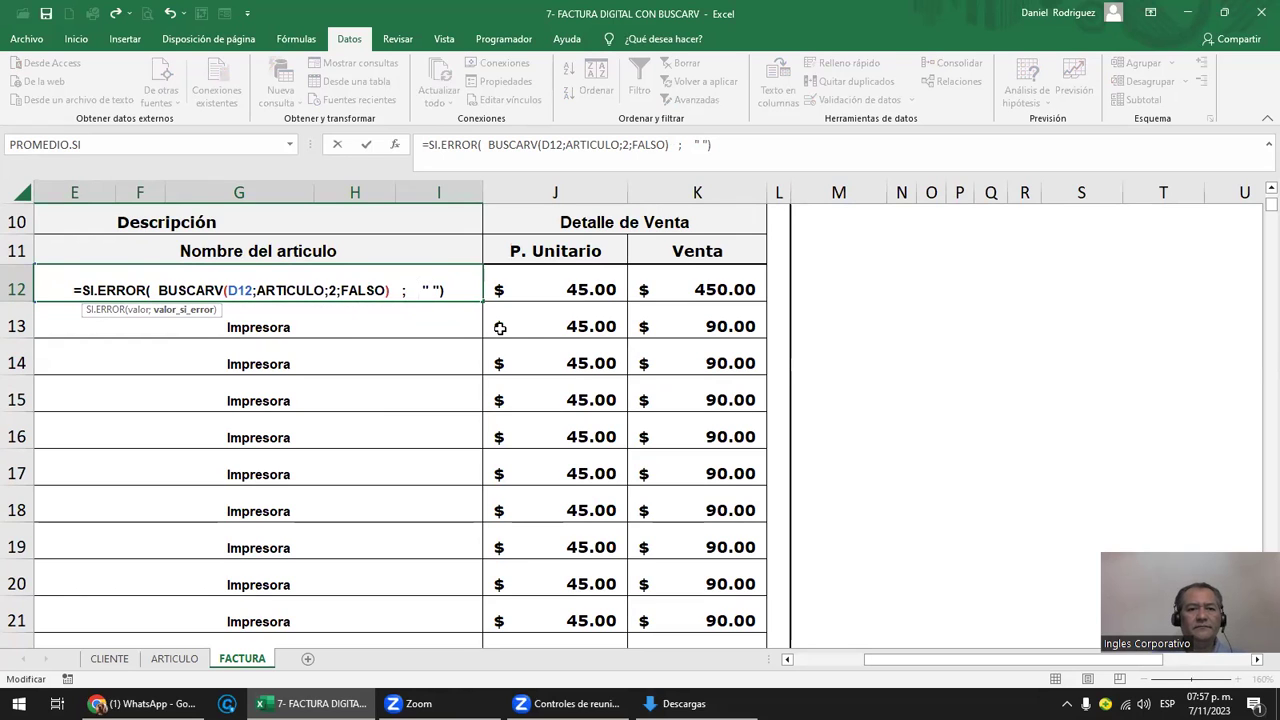
pyautogui.press('Return')
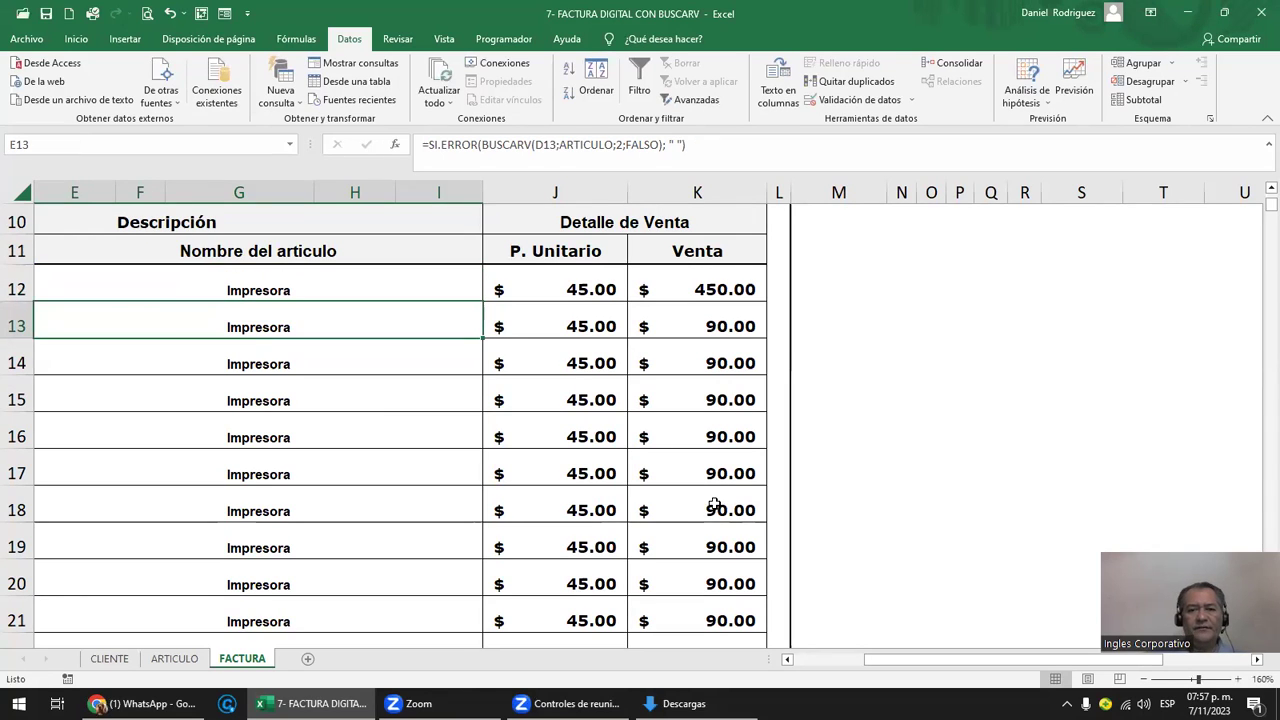
pyautogui.scroll(-1, 720, 495)
pyautogui.scroll(-2, 725, 490)
pyautogui.click(633, 412)
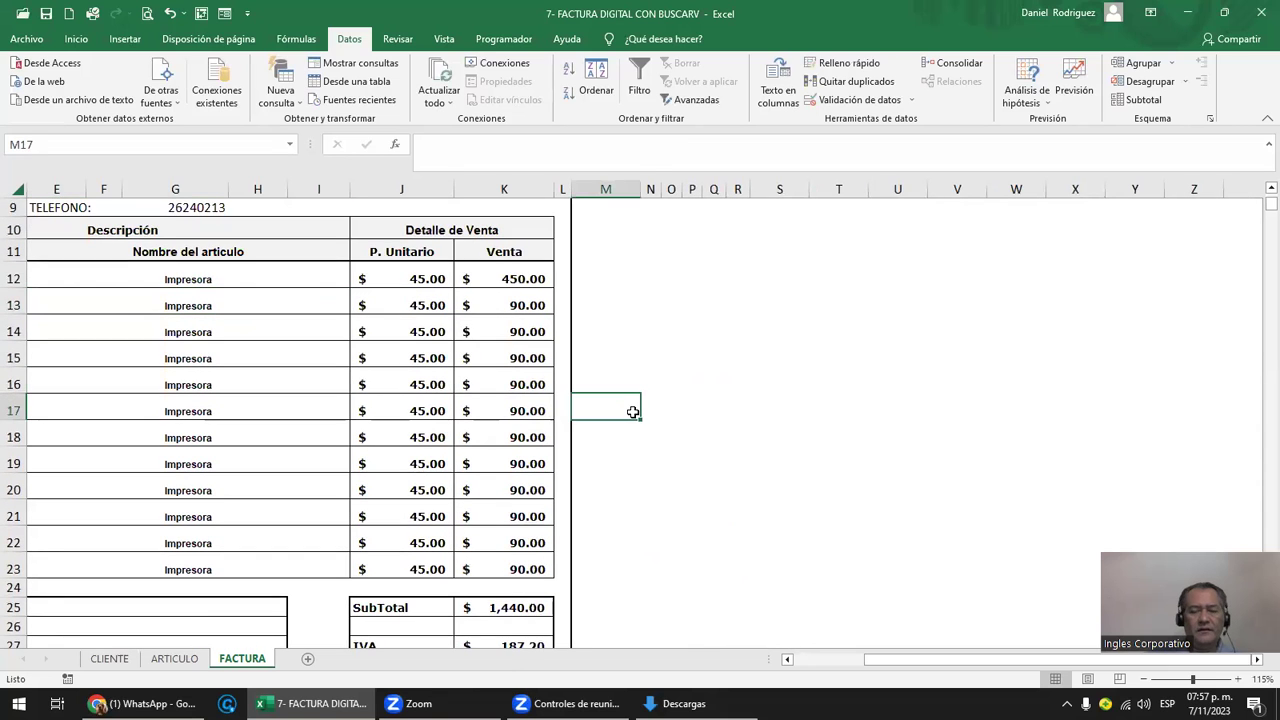
pyautogui.press('Home')
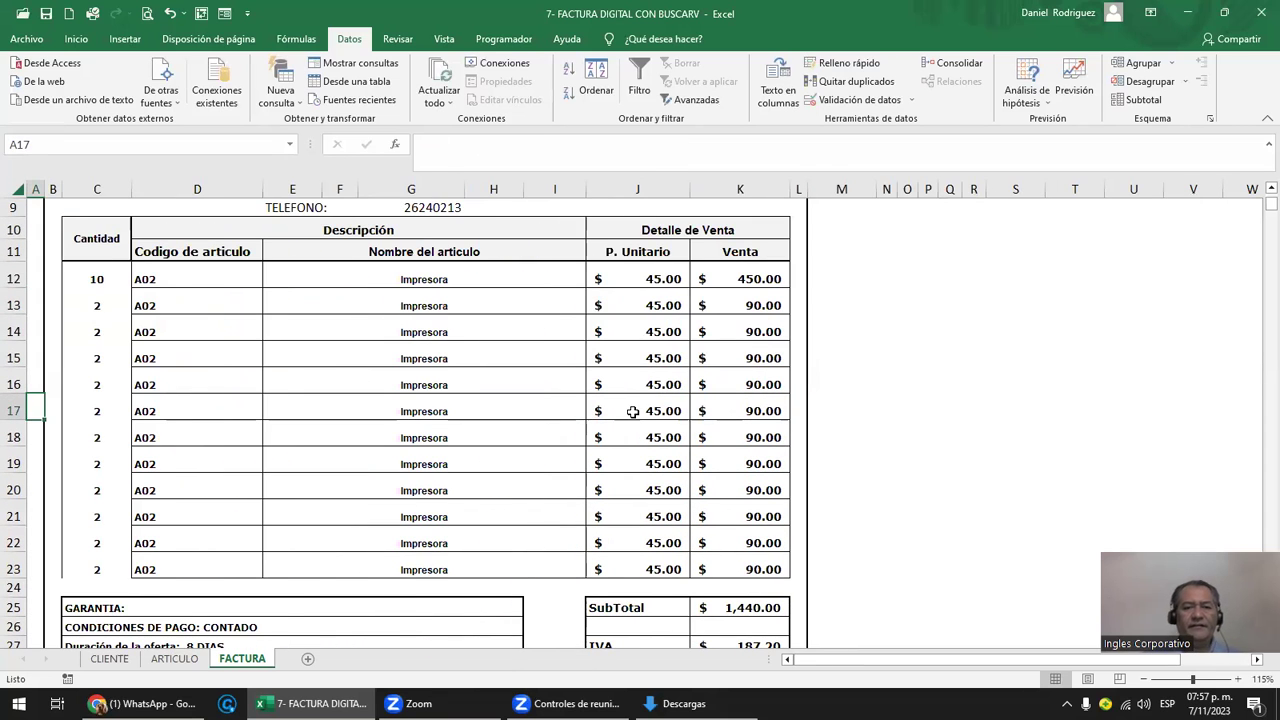
pyautogui.scroll(-2, 686, 416)
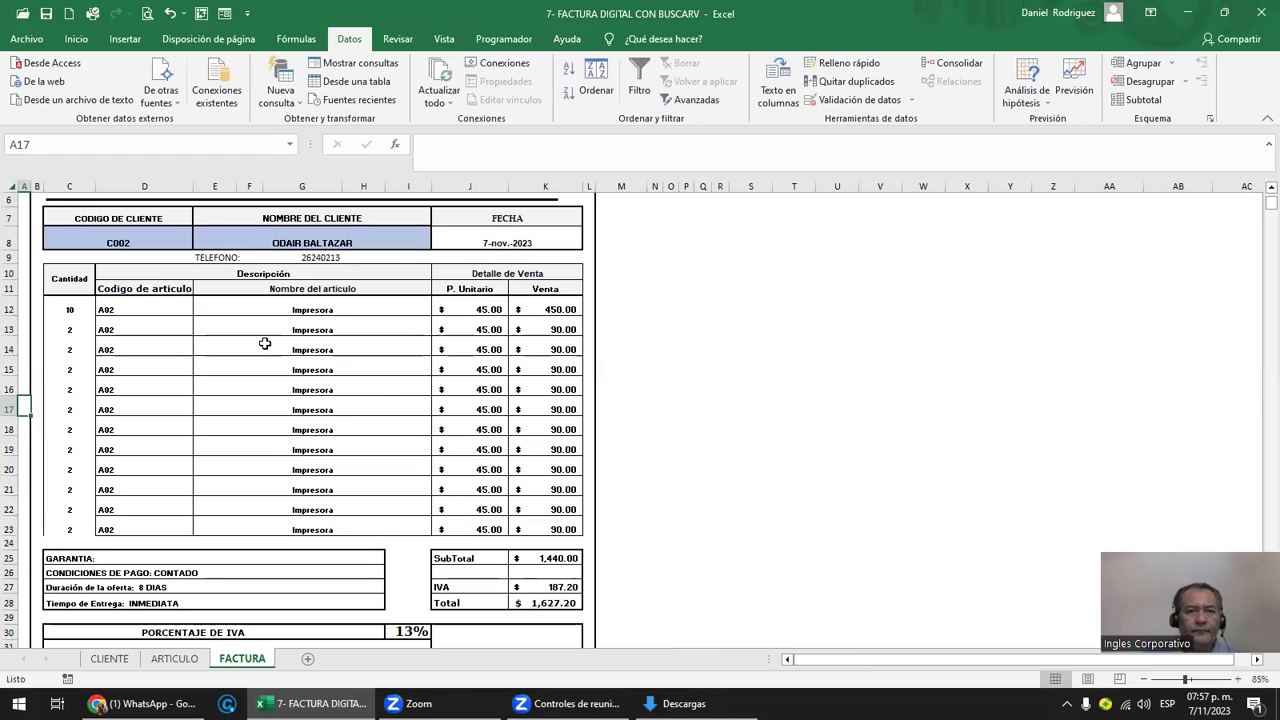
pyautogui.scroll(-1, 288, 335)
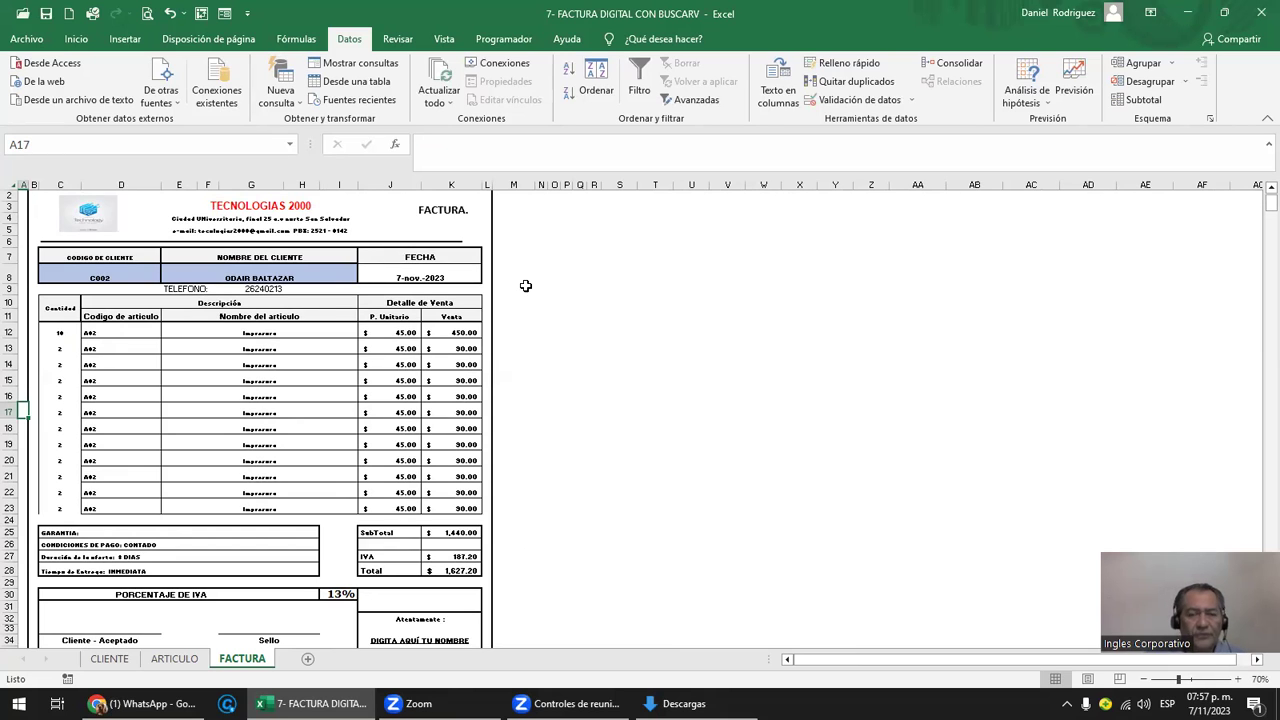
pyautogui.scroll(-1, 530, 288)
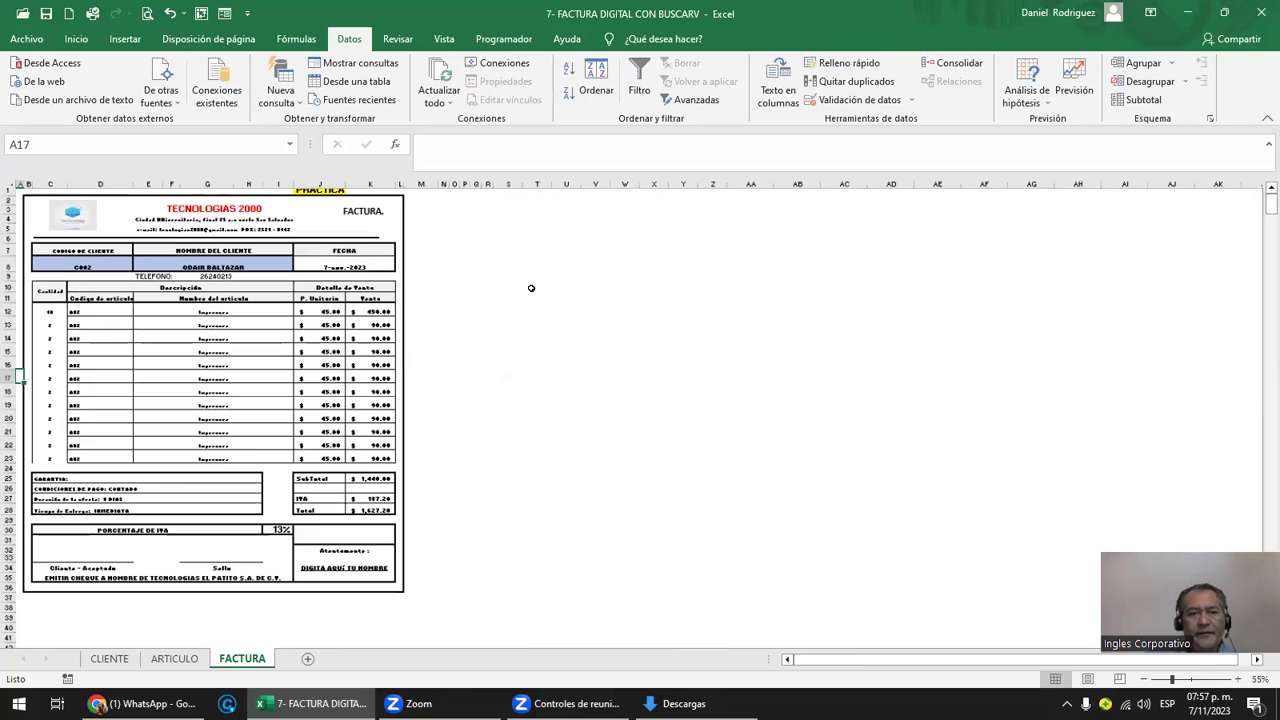
pyautogui.scroll(3, 530, 287)
pyautogui.click(530, 287)
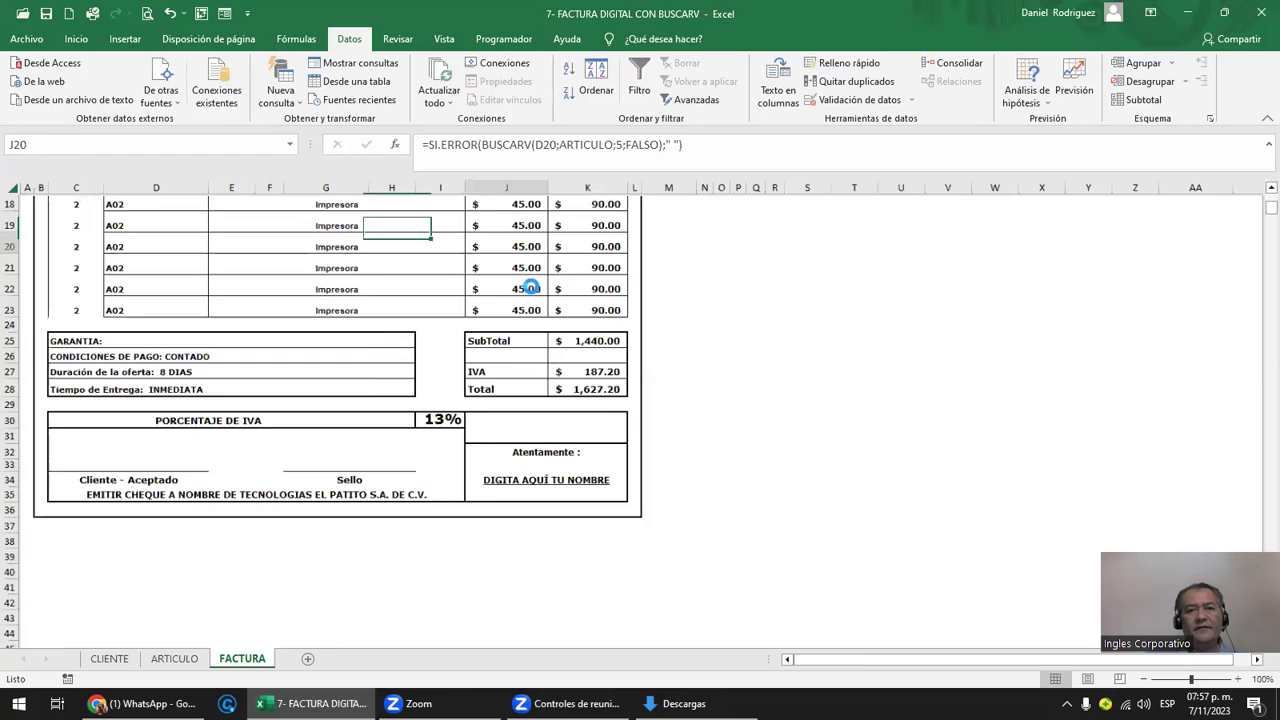
pyautogui.scroll(3, 530, 287)
pyautogui.scroll(5, 530, 287)
pyautogui.scroll(-1, 530, 287)
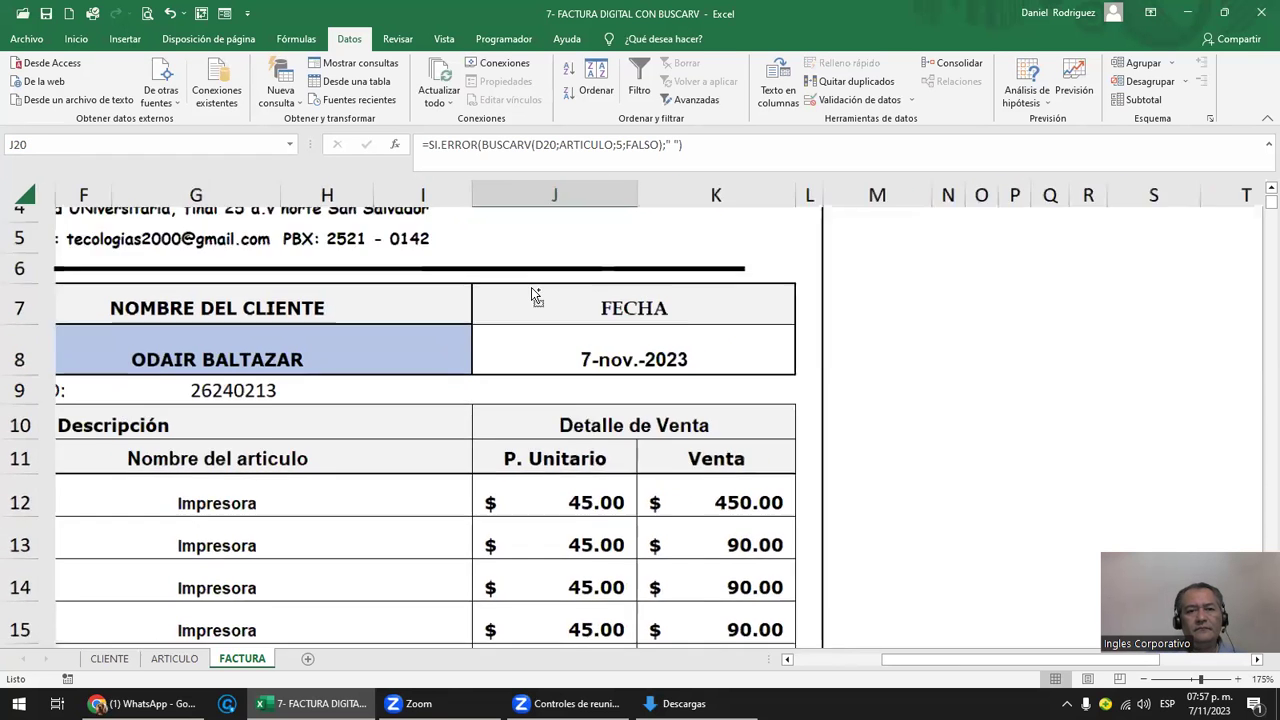
pyautogui.scroll(-1, 531, 287)
pyautogui.click(364, 353)
# - Choose client C008 in C8's dropdown
pyautogui.hscroll(-3, 364, 353)
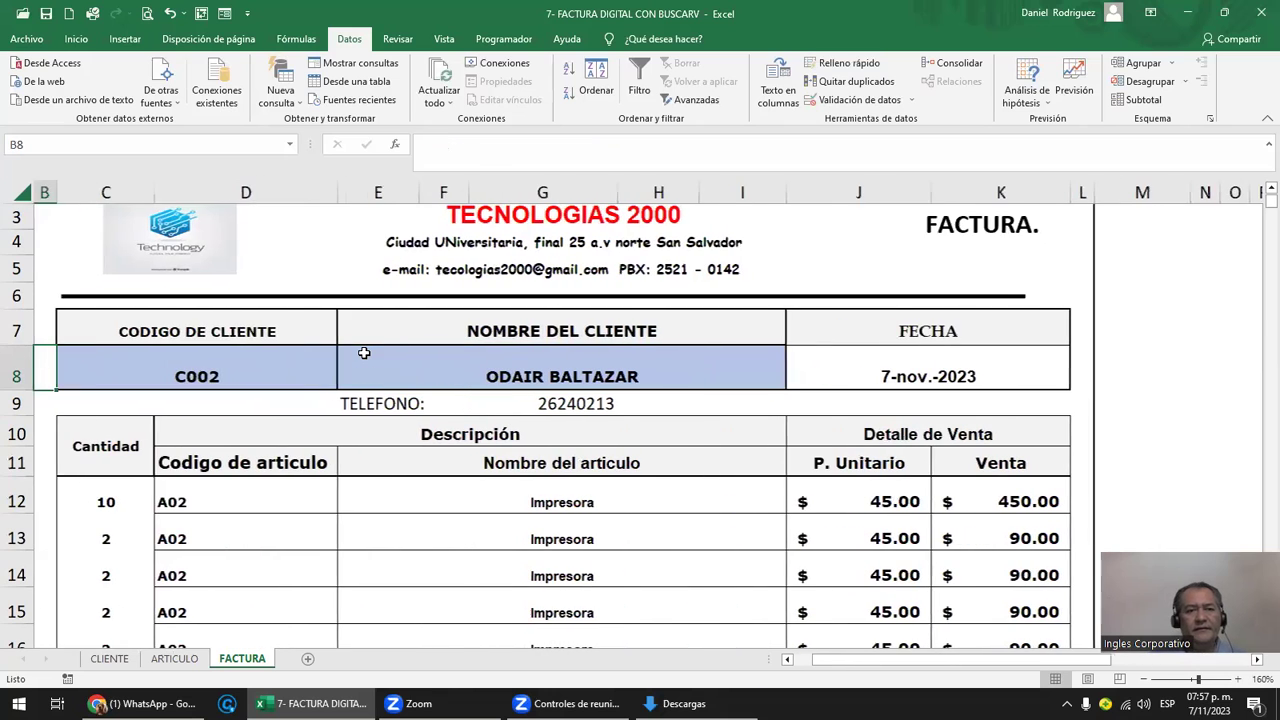
pyautogui.click(257, 352)
pyautogui.click(346, 384)
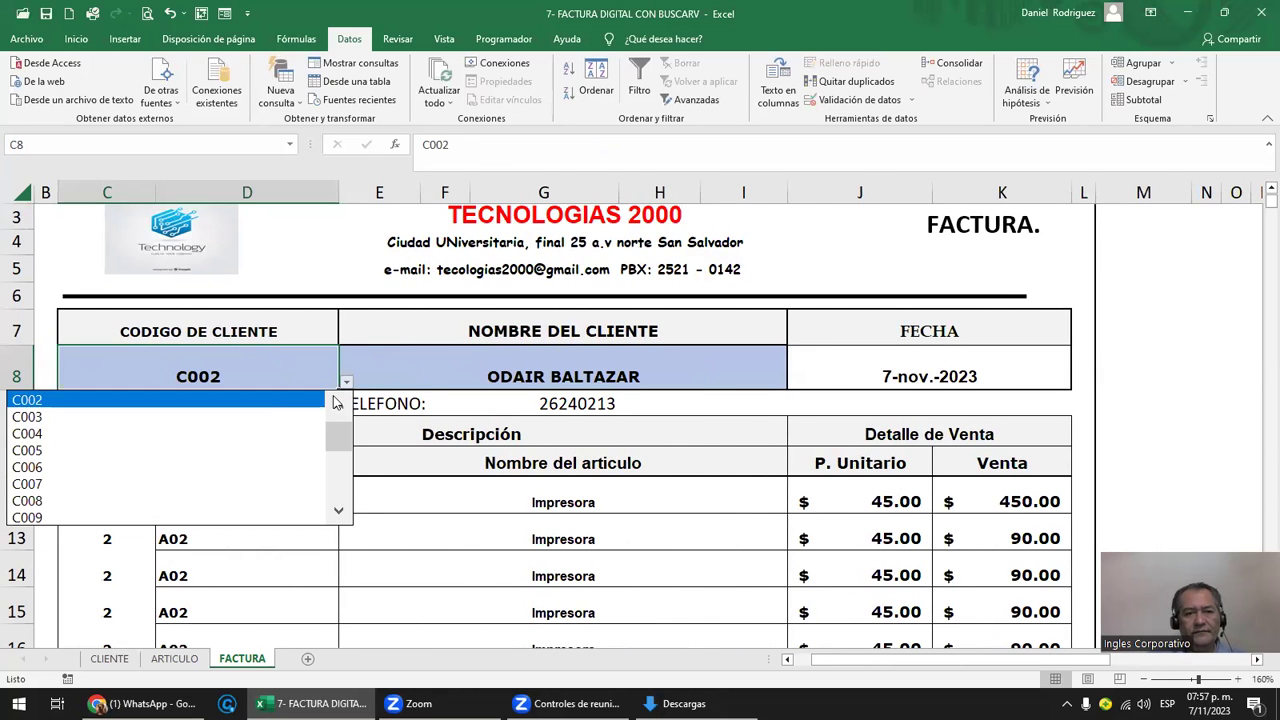
pyautogui.click(30, 501)
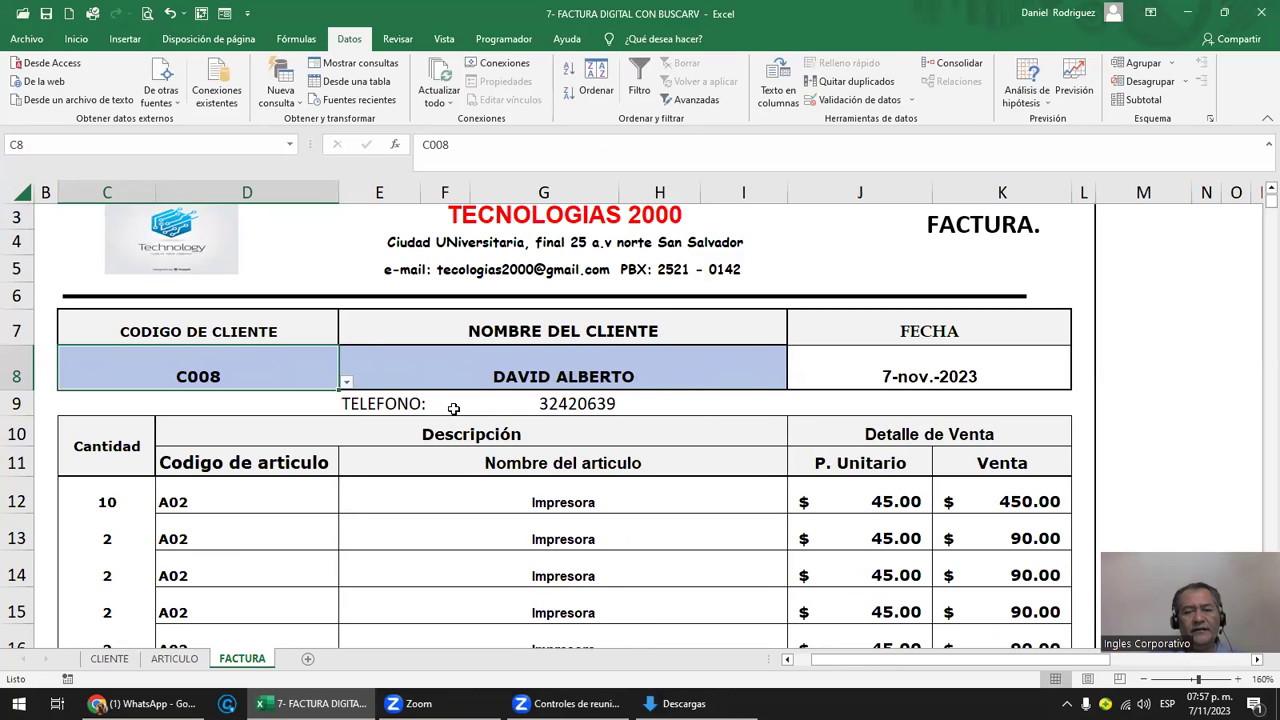
# - Set the second line's article code in D13 to A05 (Switch)
pyautogui.scroll(-2, 533, 463)
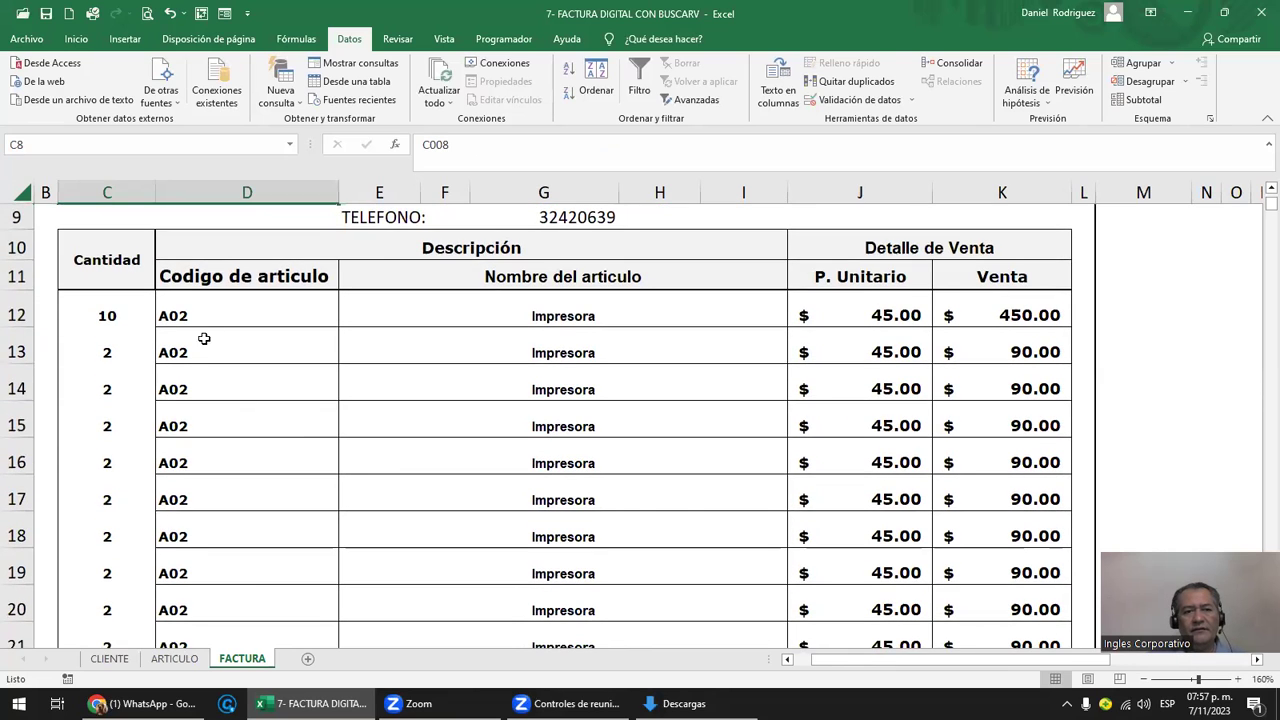
pyautogui.click(213, 352)
pyautogui.click(346, 355)
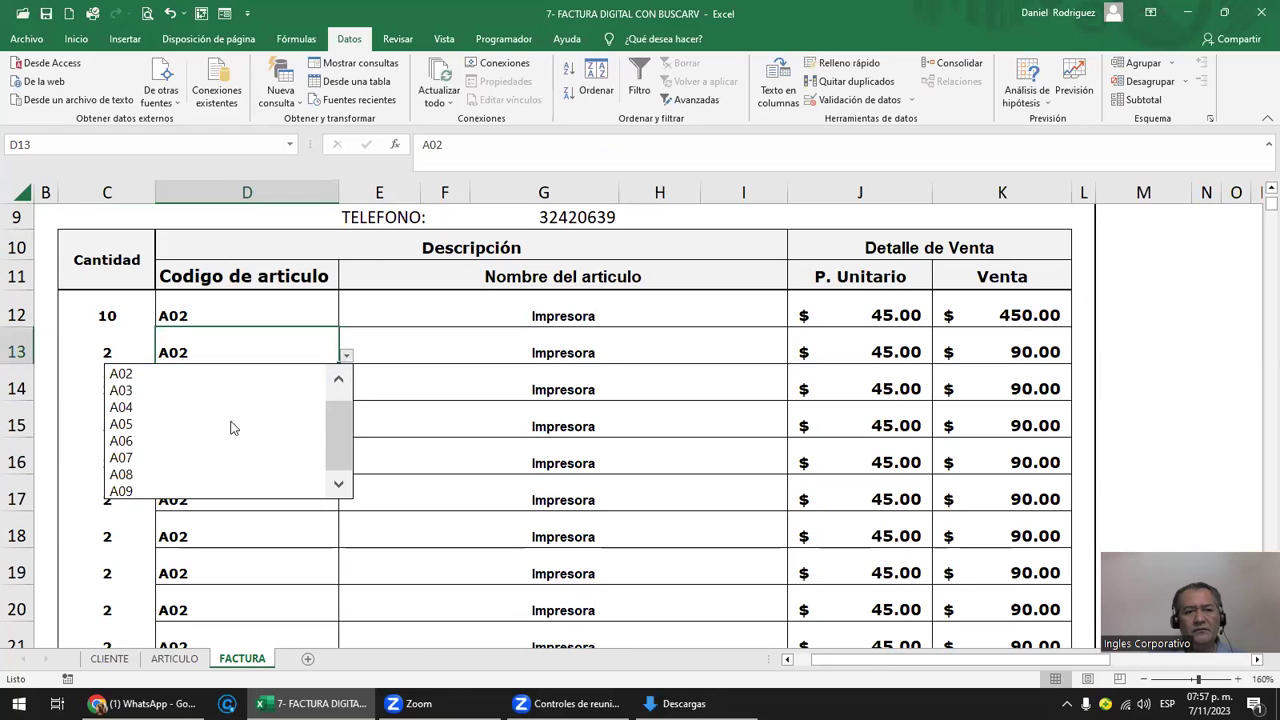
pyautogui.click(231, 428)
# - Clear the leftover article codes in D14:D23
pyautogui.click(288, 457)
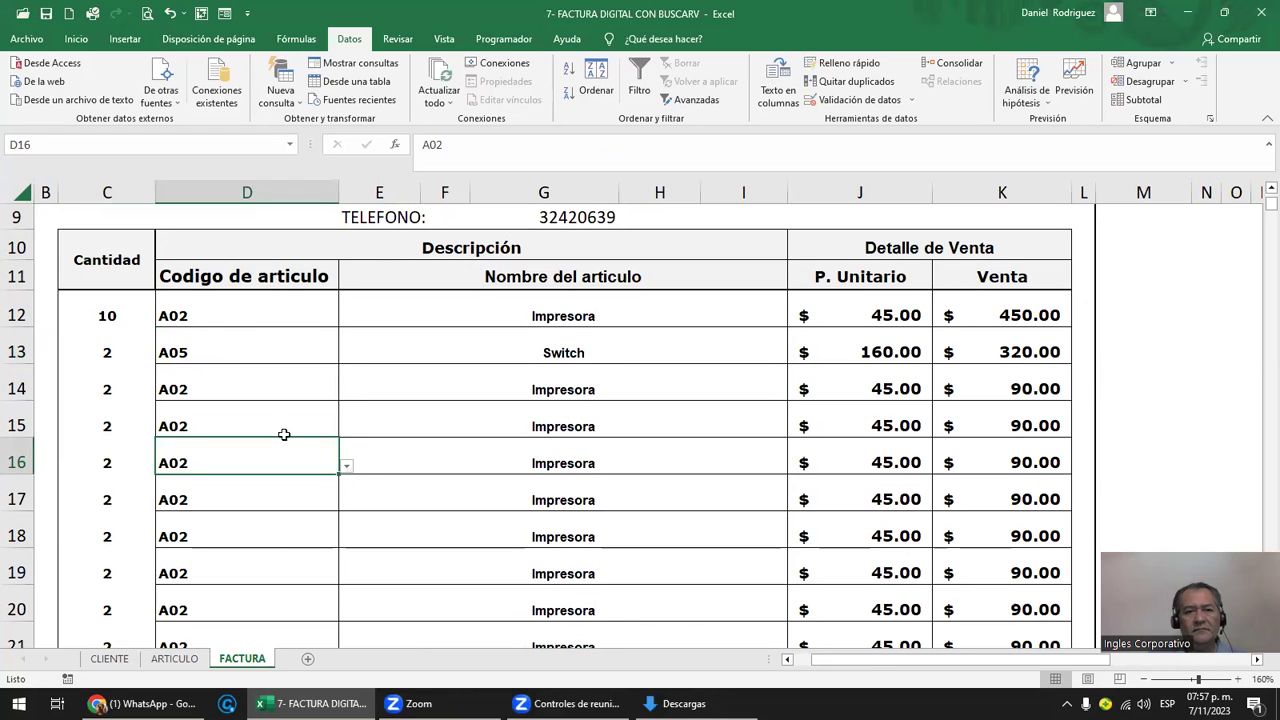
pyautogui.click(216, 380)
pyautogui.moveTo(277, 391)
pyautogui.mouseDown()
pyautogui.moveTo(298, 570)
pyautogui.moveTo(285, 583)
pyautogui.mouseUp()
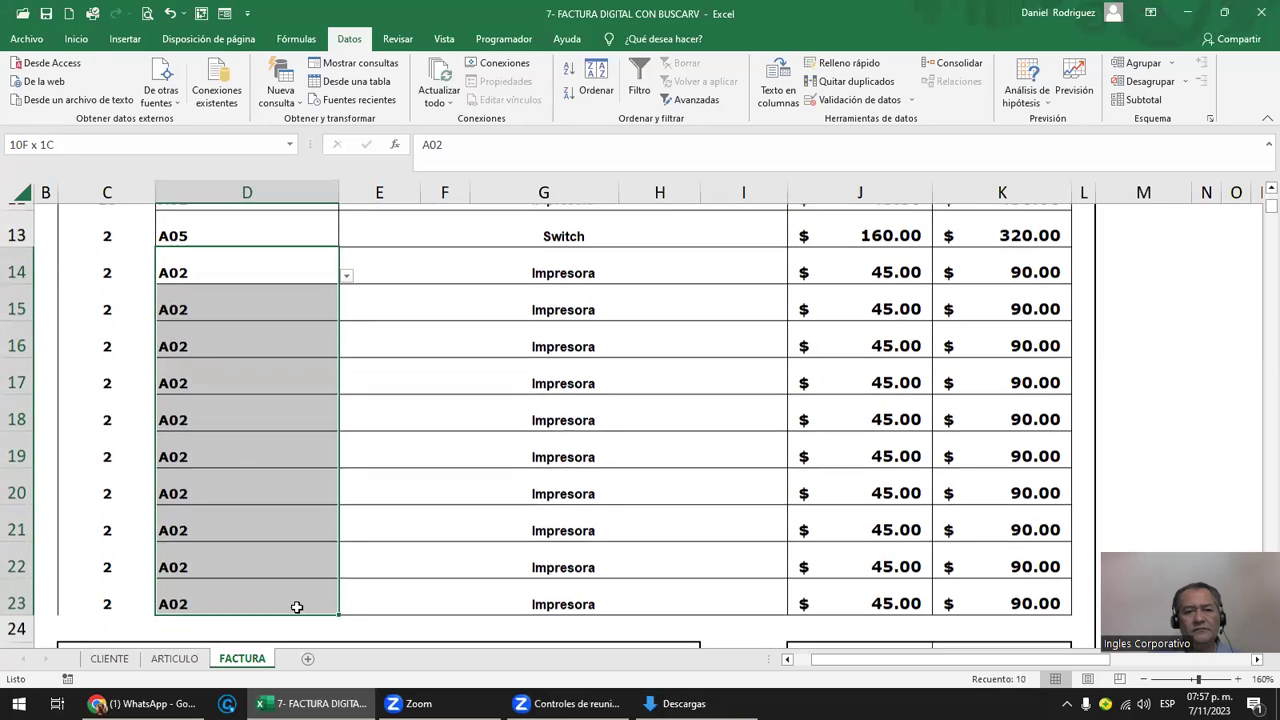
pyautogui.press('Delete')
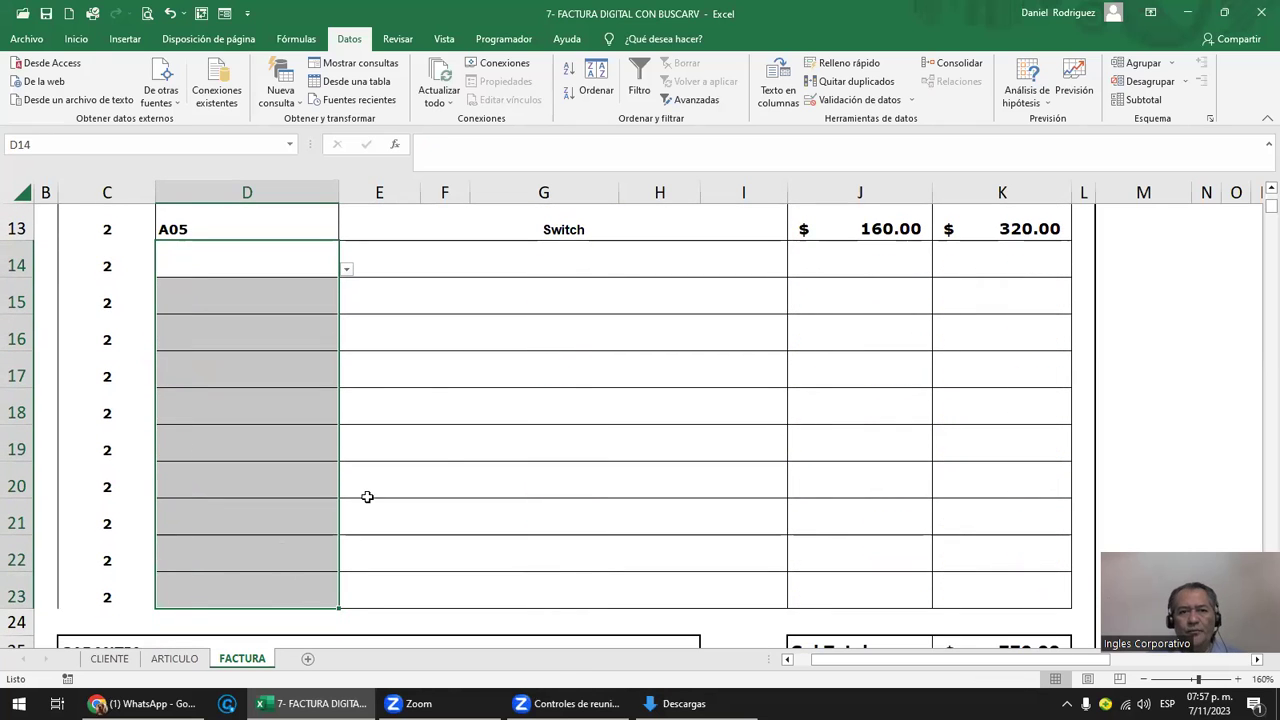
# - Inspect the blank article code, name, price and sales cells in the empty rows
pyautogui.click(605, 254)
pyautogui.moveTo(605, 254); pyautogui.dragTo(1017, 623)
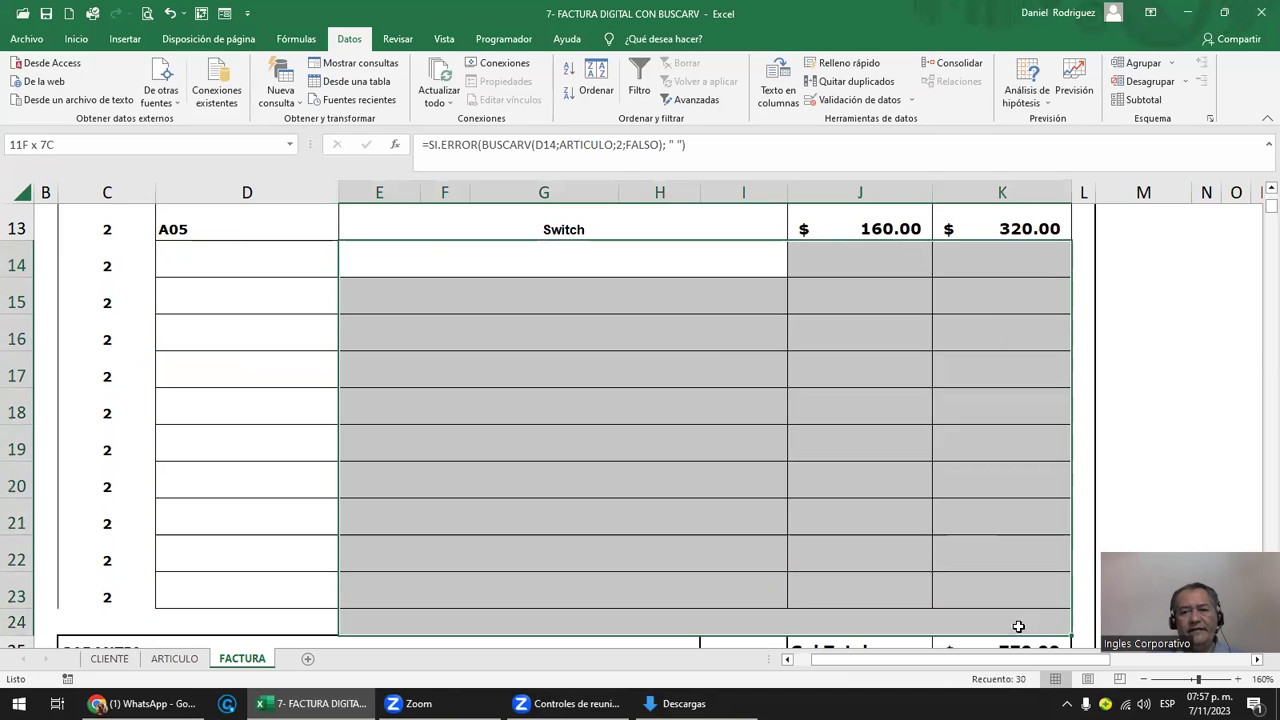
pyautogui.click(651, 266)
pyautogui.moveTo(257, 258)
pyautogui.mouseDown()
pyautogui.moveTo(268, 610)
pyautogui.moveTo(292, 583)
pyautogui.mouseUp()
pyautogui.moveTo(534, 260)
pyautogui.mouseDown()
pyautogui.moveTo(997, 600)
pyautogui.moveTo(920, 603)
pyautogui.mouseUp()
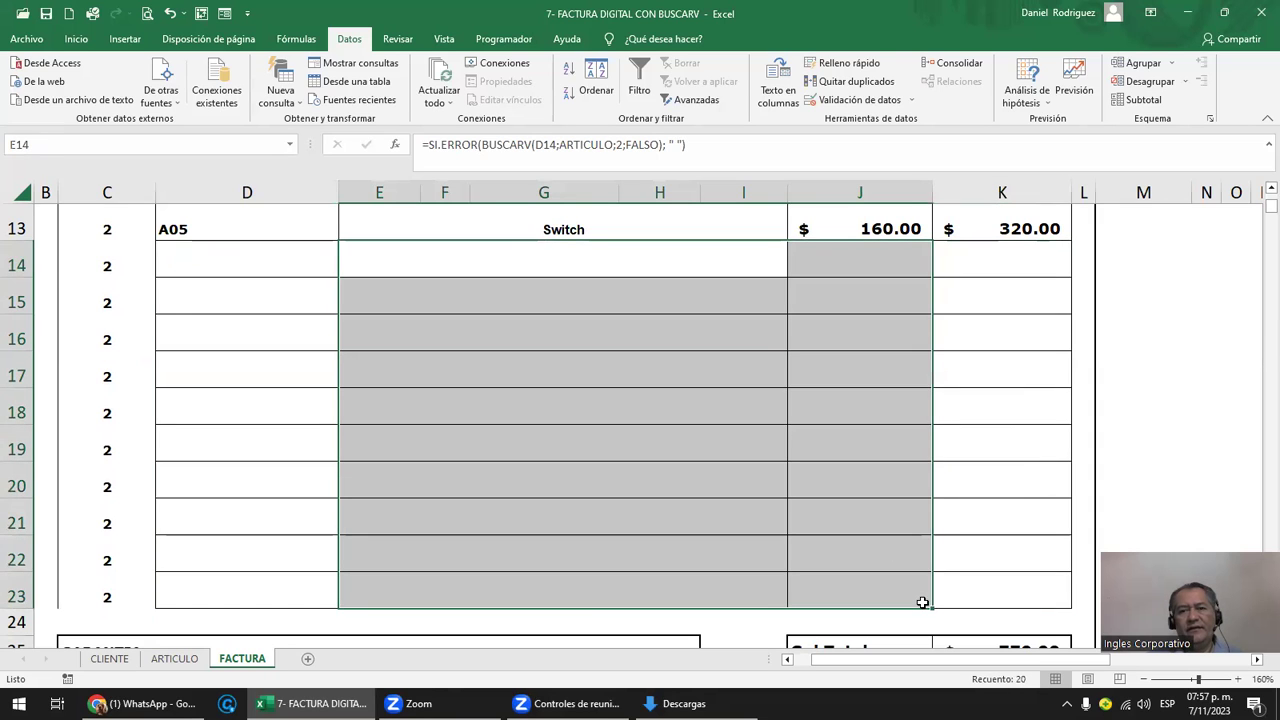
pyautogui.scroll(1, 617, 276)
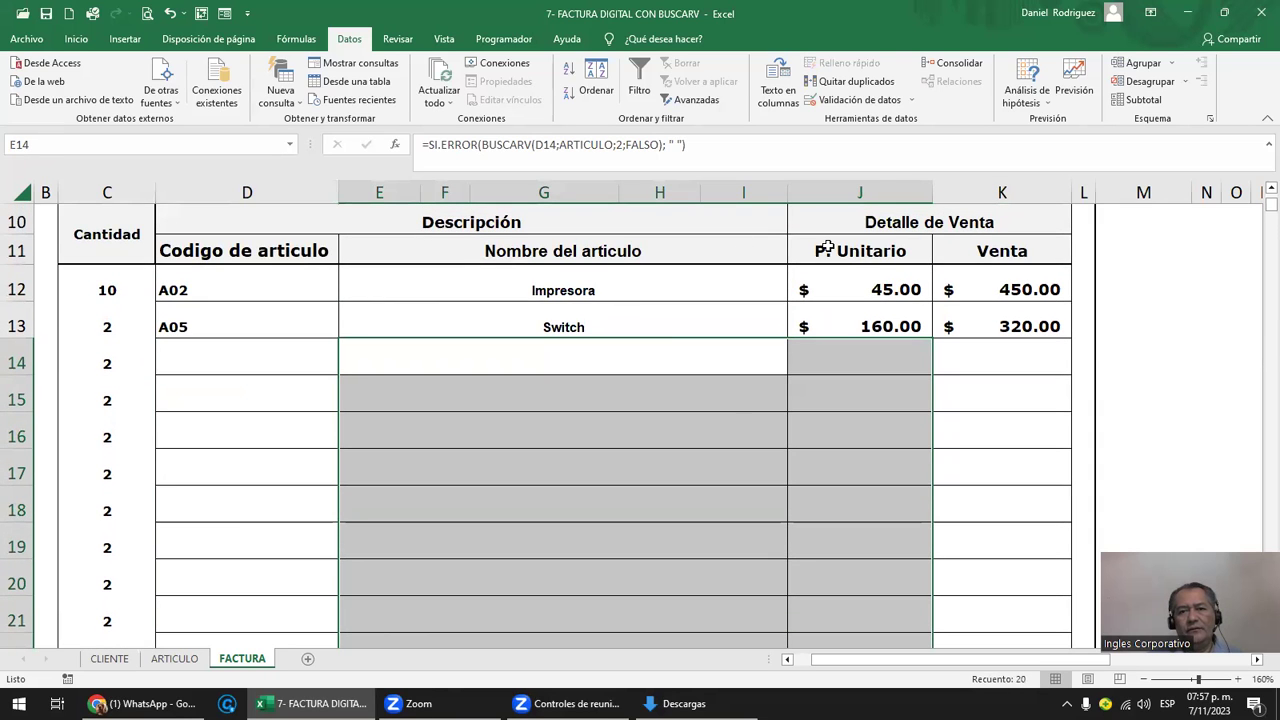
# - Set D14 to article A04 (IP Phone, 150.00) and clear the quantities in C15:C23
pyautogui.click(329, 362)
pyautogui.click(443, 366)
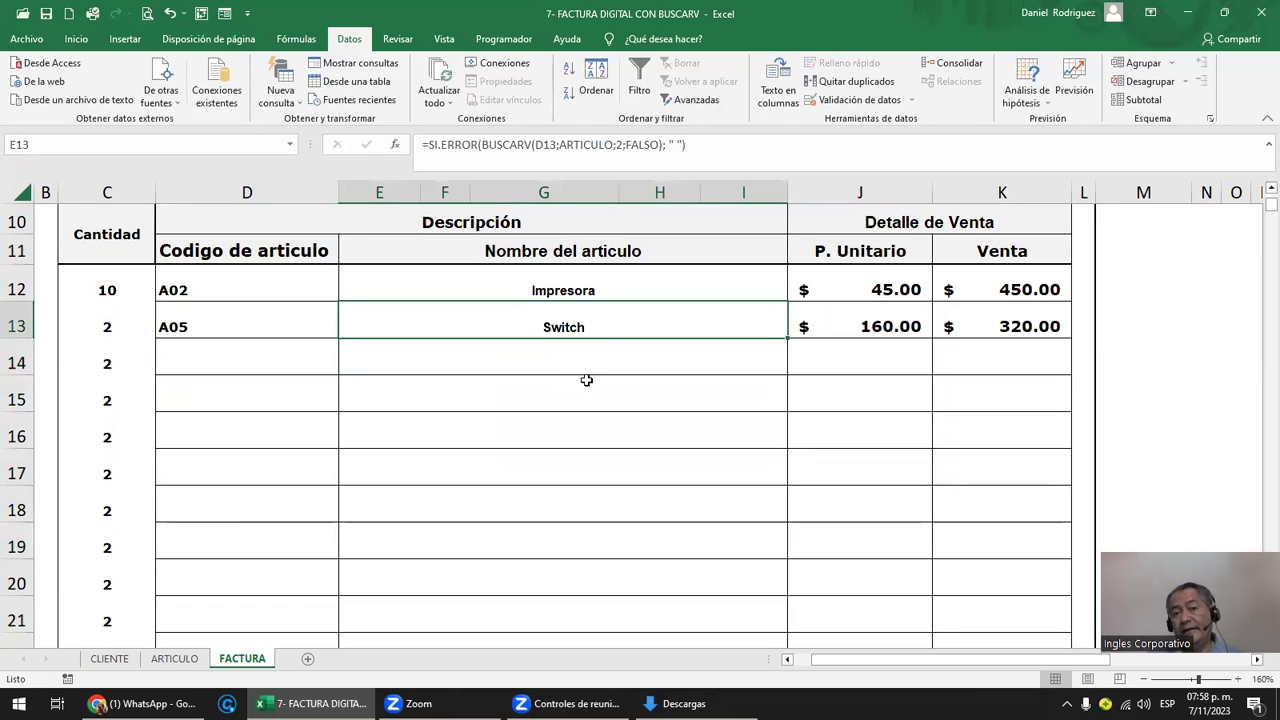
pyautogui.click(234, 356)
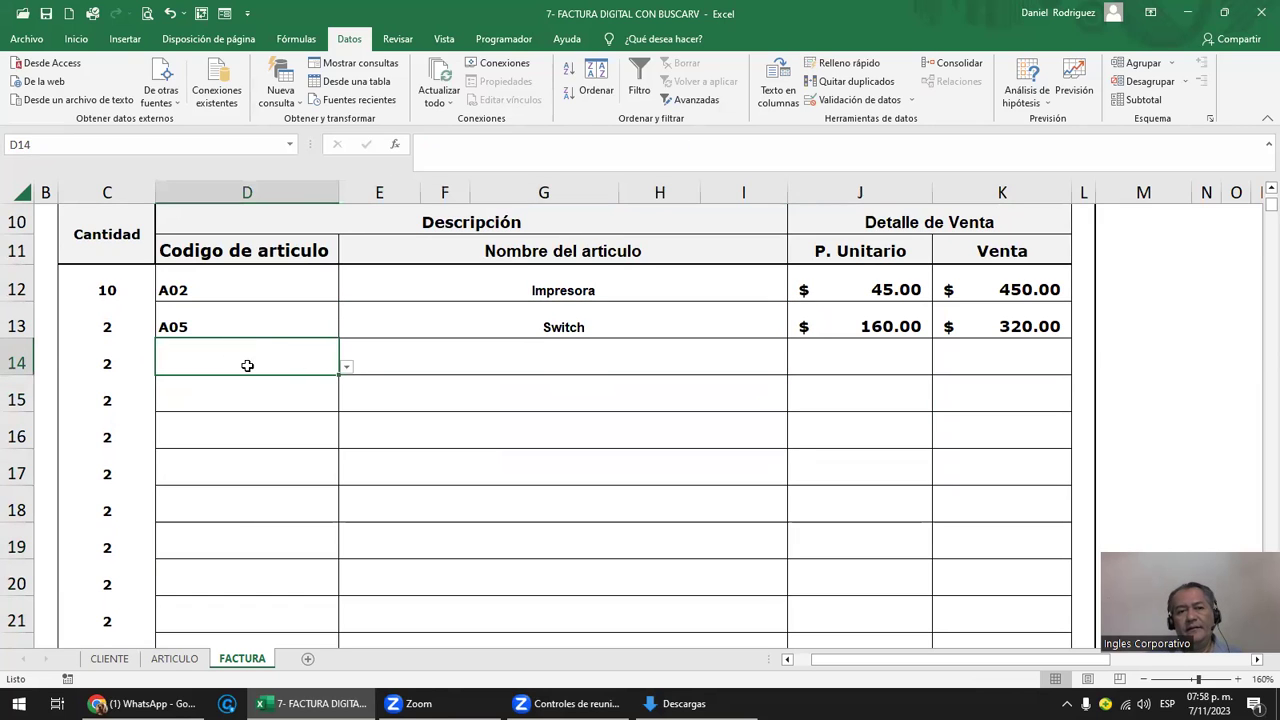
pyautogui.click(346, 369)
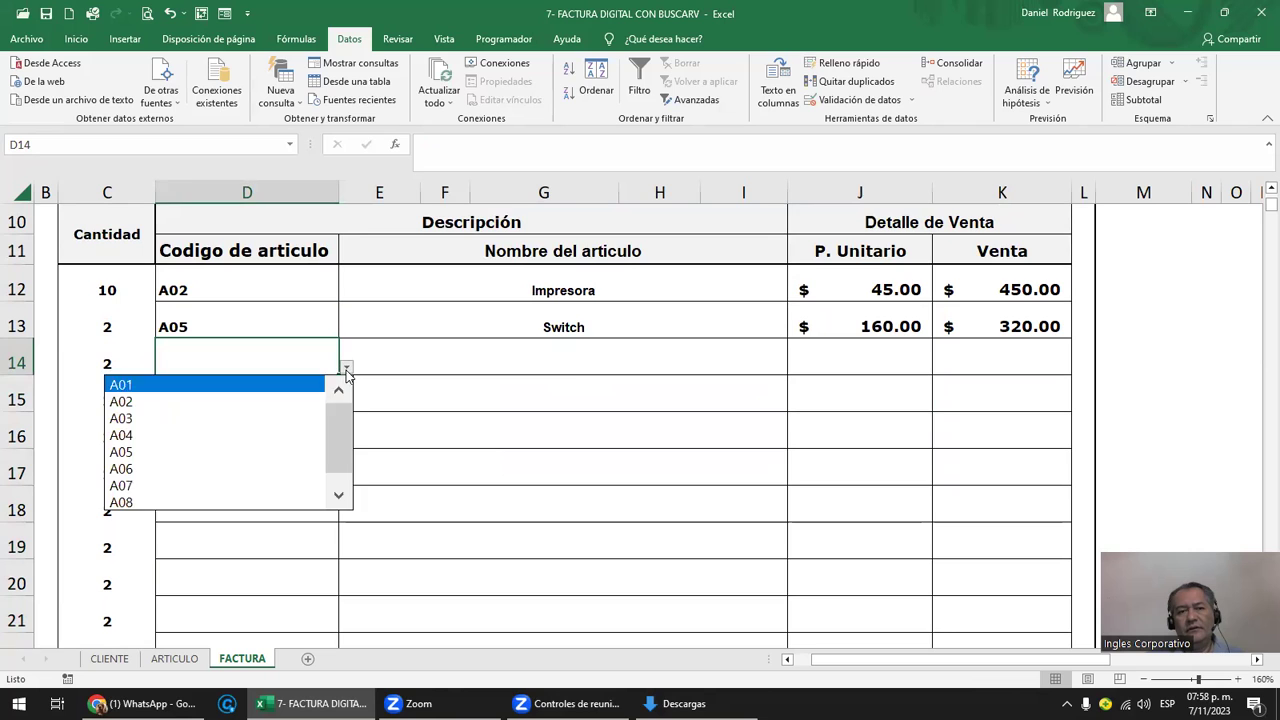
pyautogui.click(217, 437)
pyautogui.moveTo(117, 403); pyautogui.dragTo(130, 582)
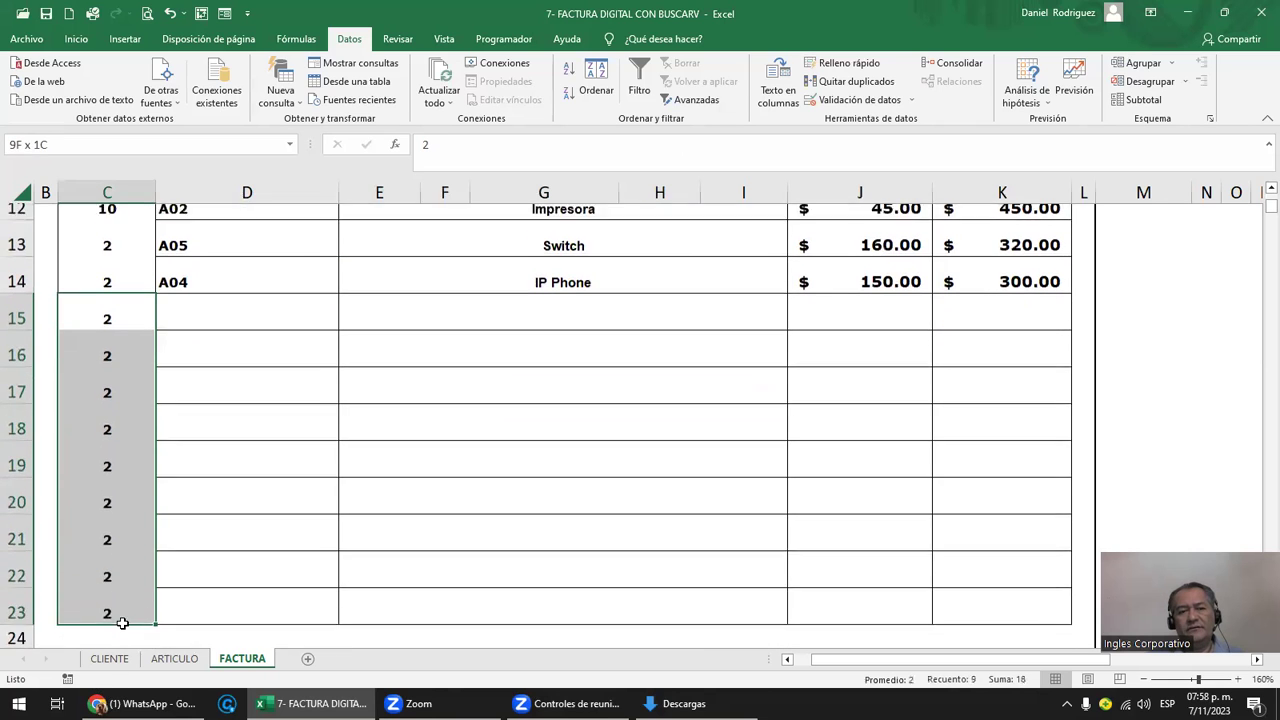
pyautogui.press('Delete')
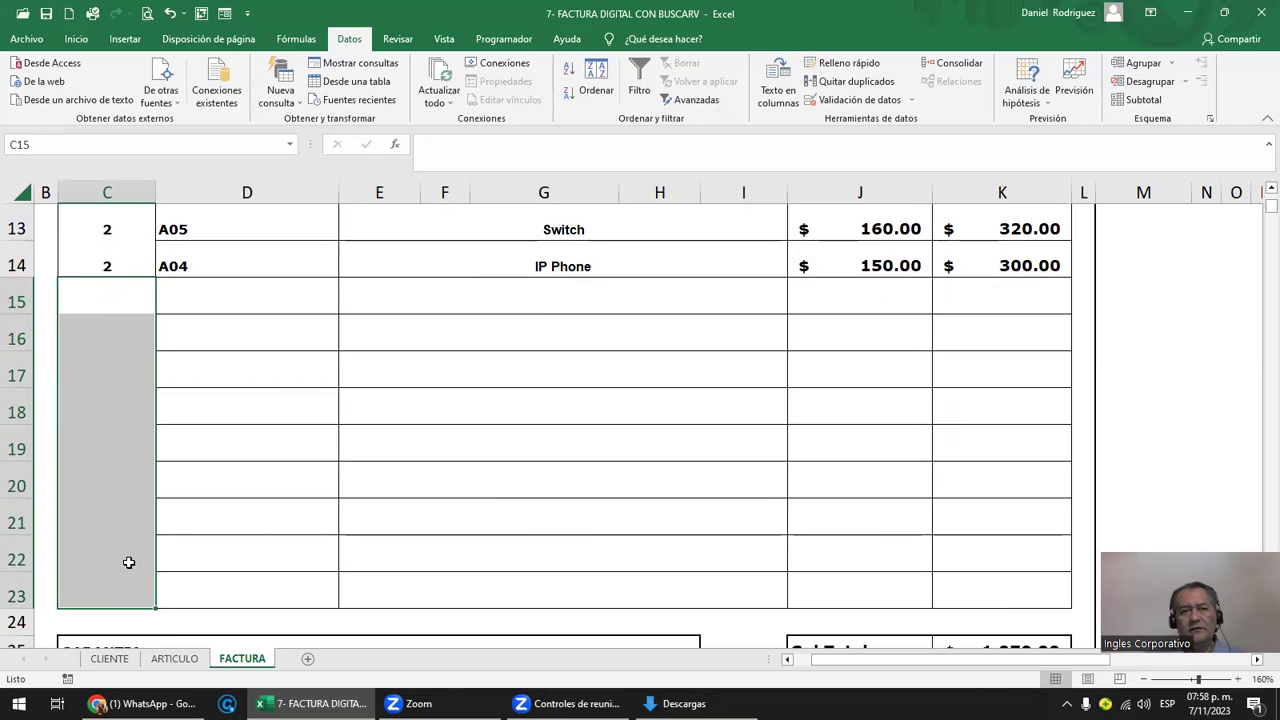
# - Test blanking by deleting the A04 code in D14, then restore it with Ctrl+Z
pyautogui.scroll(4, 285, 521)
pyautogui.scroll(-2, 500, 530)
pyautogui.click(663, 474)
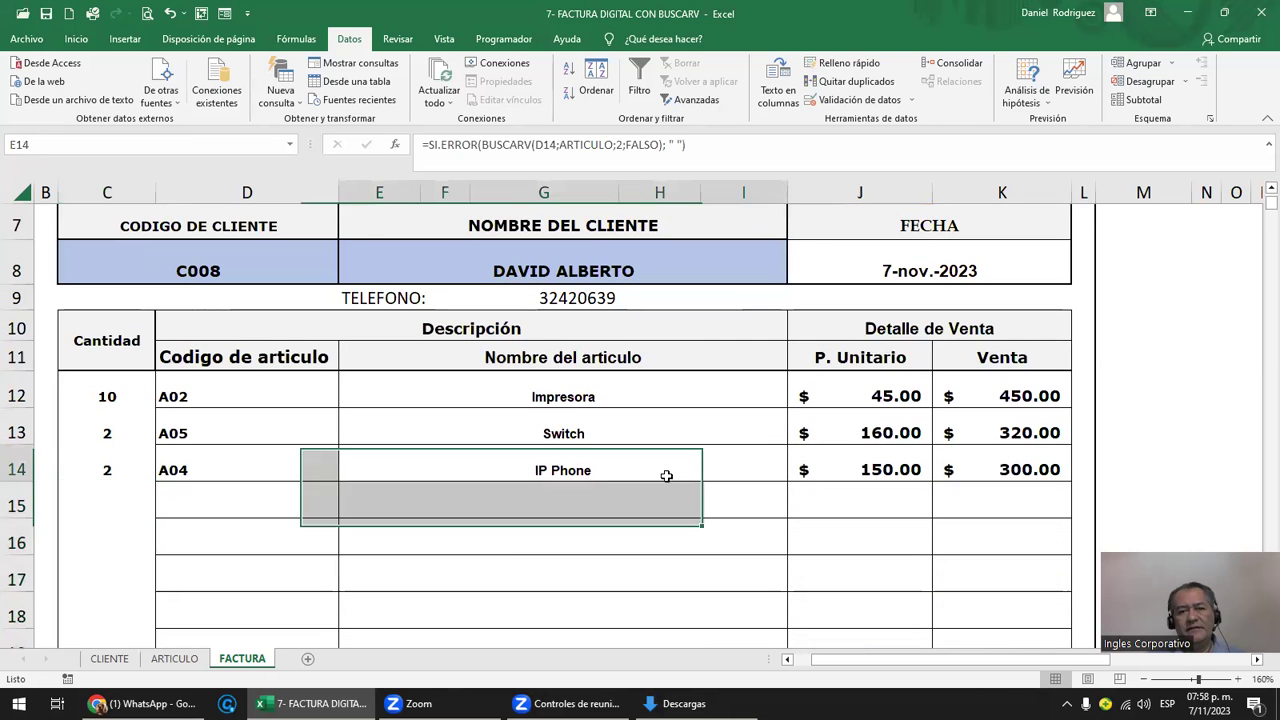
pyautogui.click(891, 392)
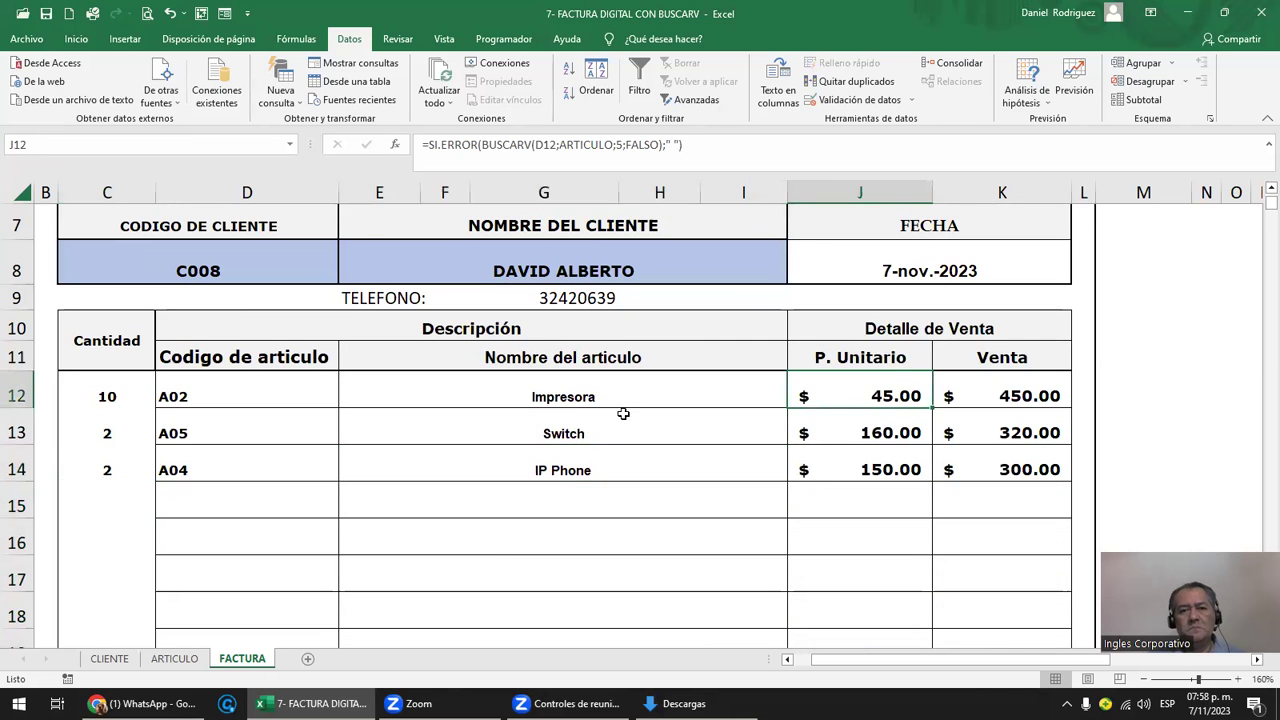
pyautogui.click(293, 465)
pyautogui.press('Delete')
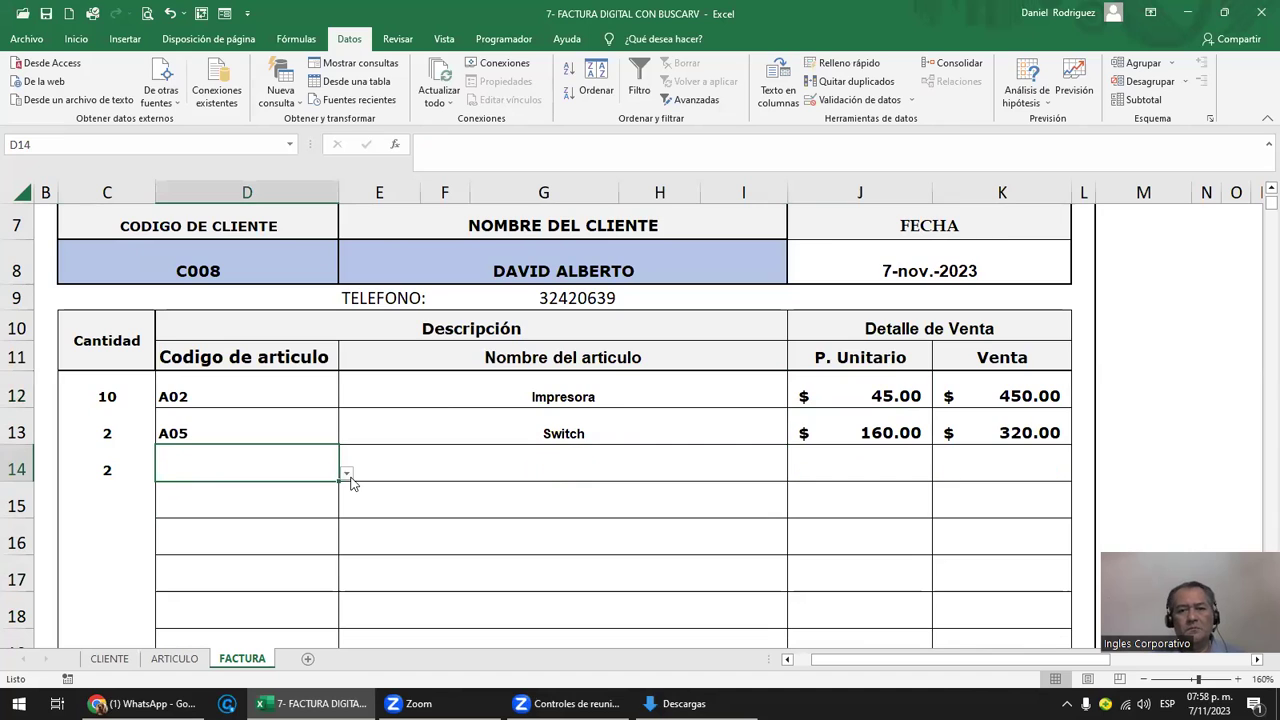
pyautogui.hotkey('ctrl', 'z')
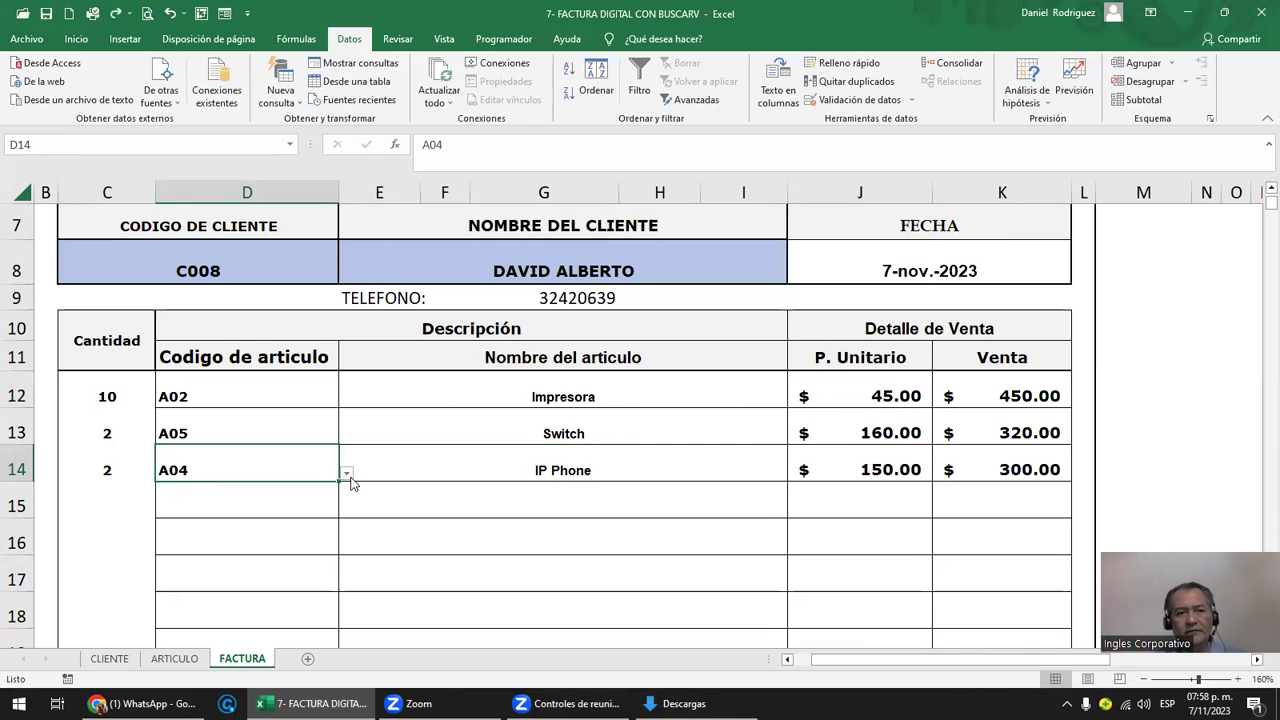
pyautogui.click(103, 400)
# - Enter quantity 1 in C12, C13 and C14 for the three invoice lines
pyautogui.write('1')
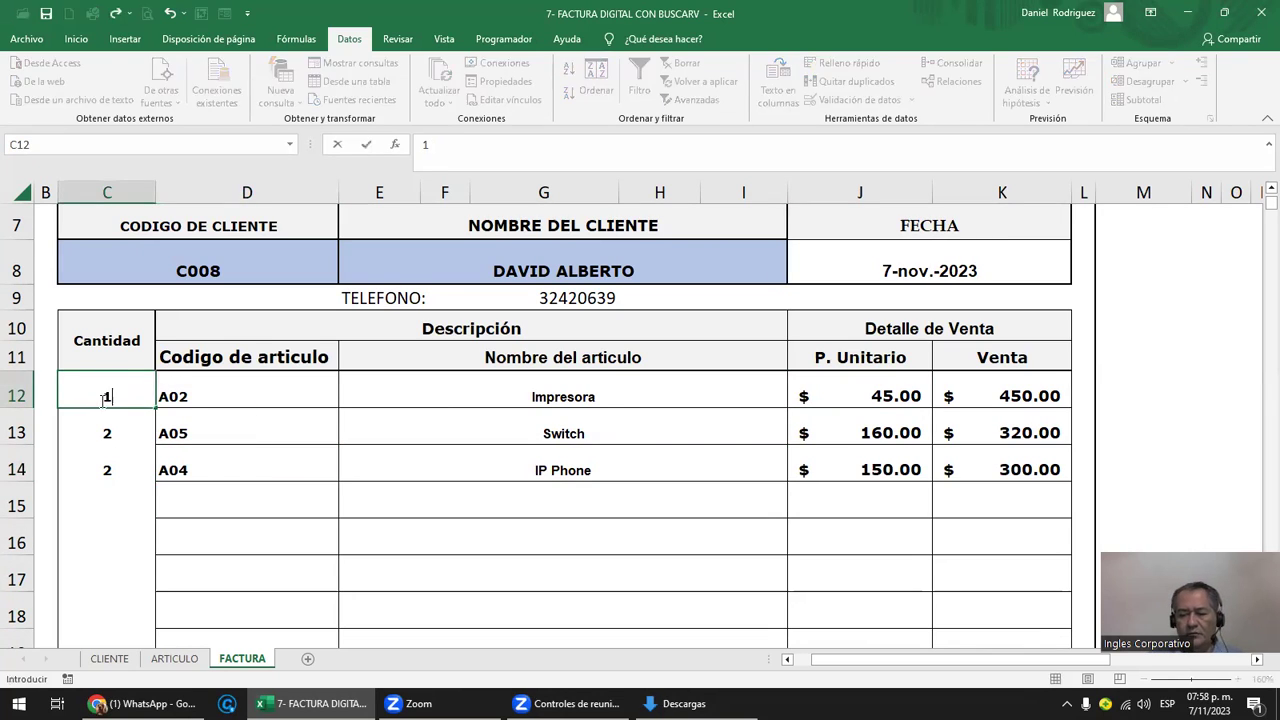
pyautogui.press('Return')
pyautogui.write('1')
pyautogui.press('Return')
pyautogui.write('1')
pyautogui.press('Return')
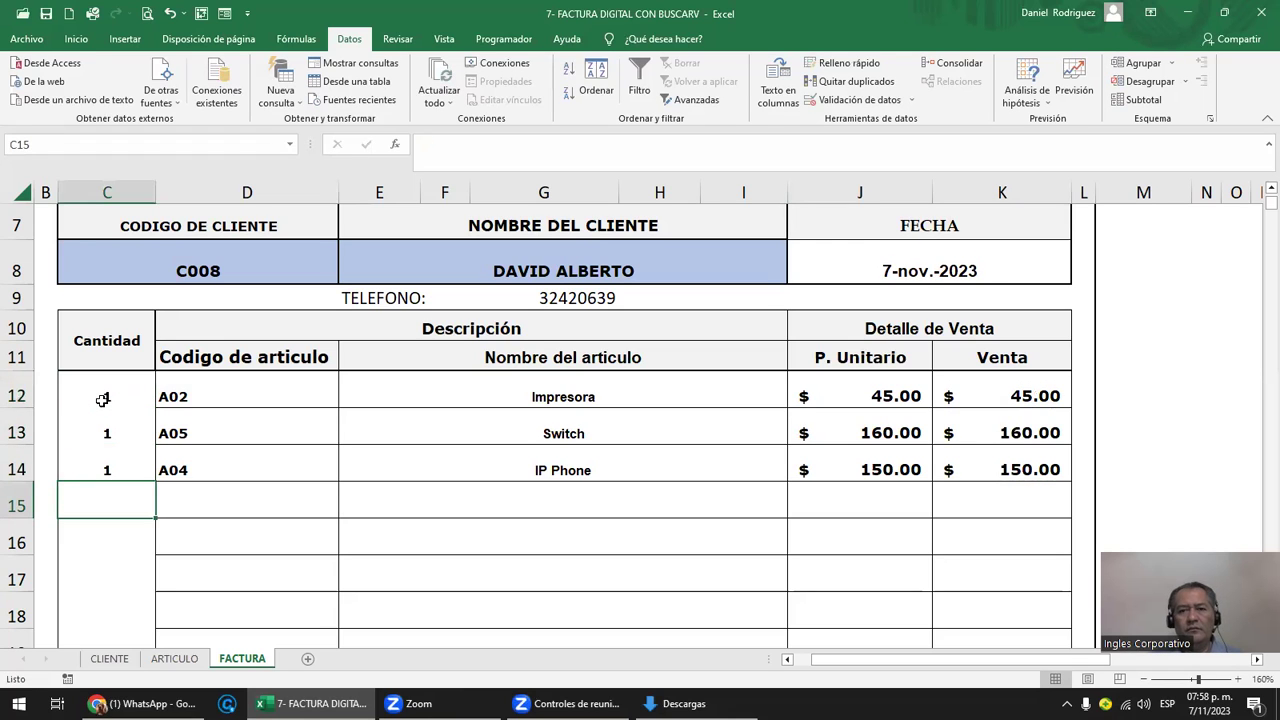
# - Check the item-name formula in E12, then select the A04 article code cell
pyautogui.click(580, 394)
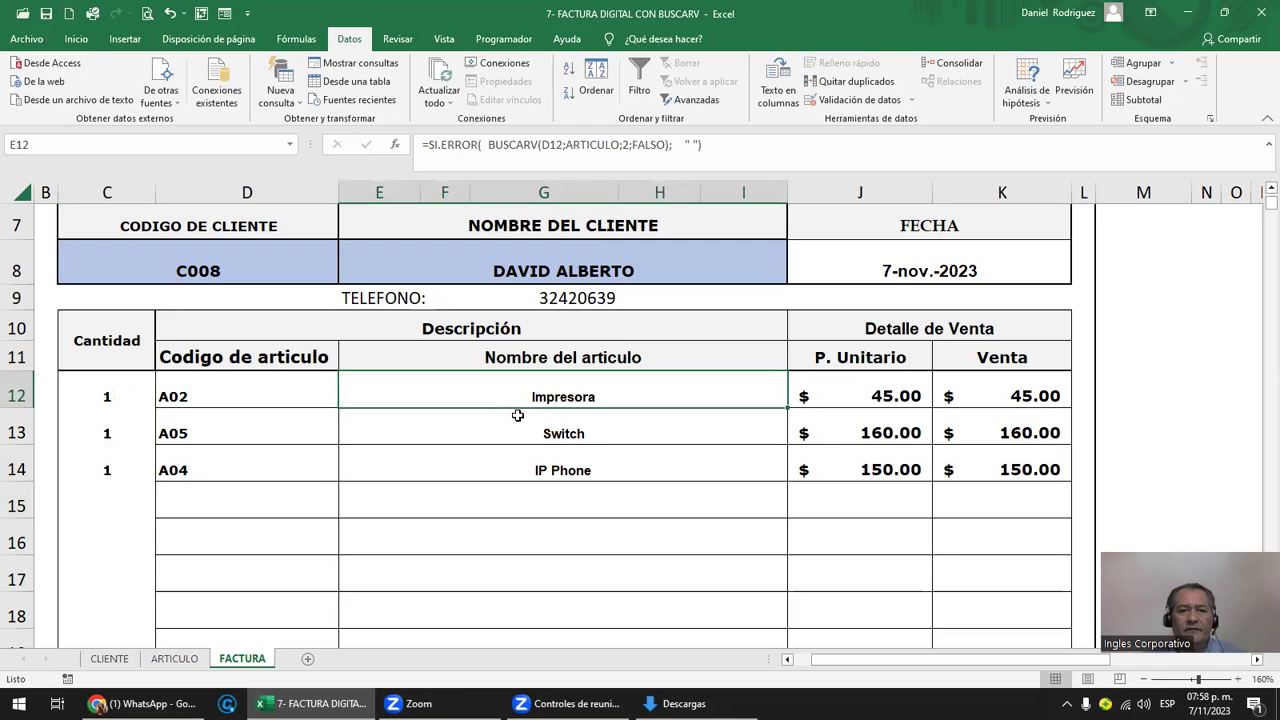
pyautogui.scroll(-1, 415, 497)
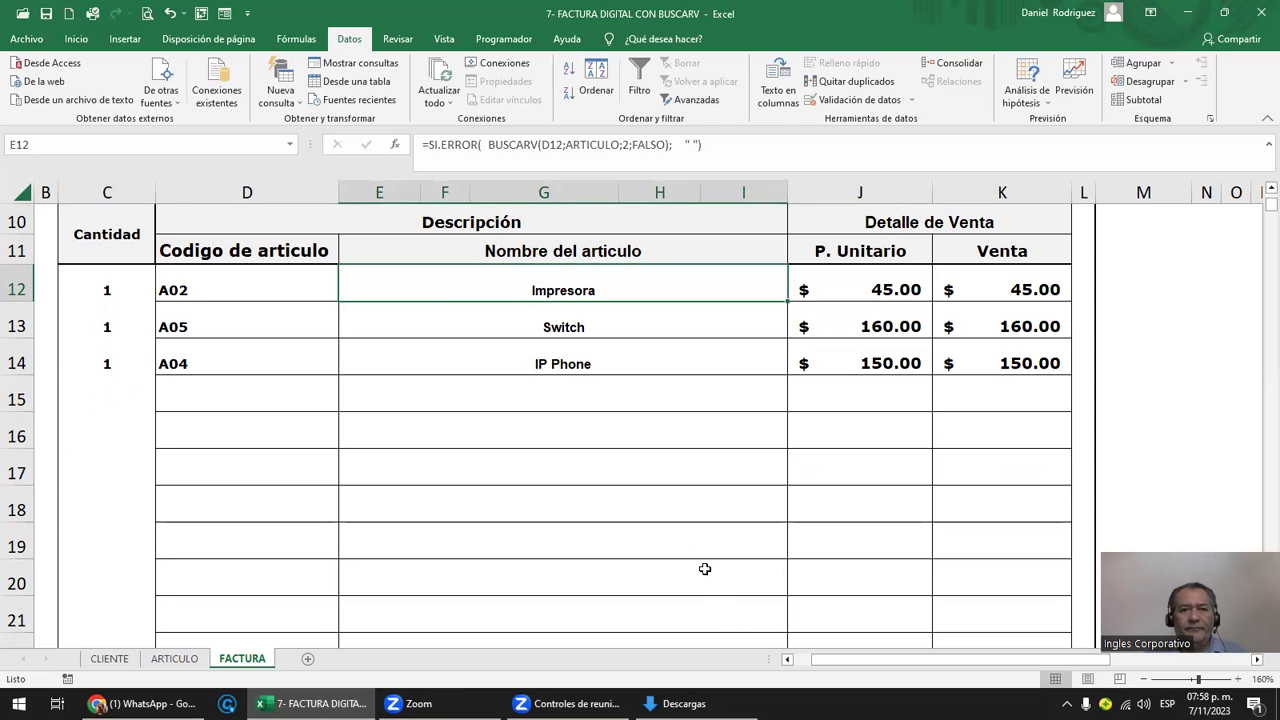
pyautogui.click(251, 372)
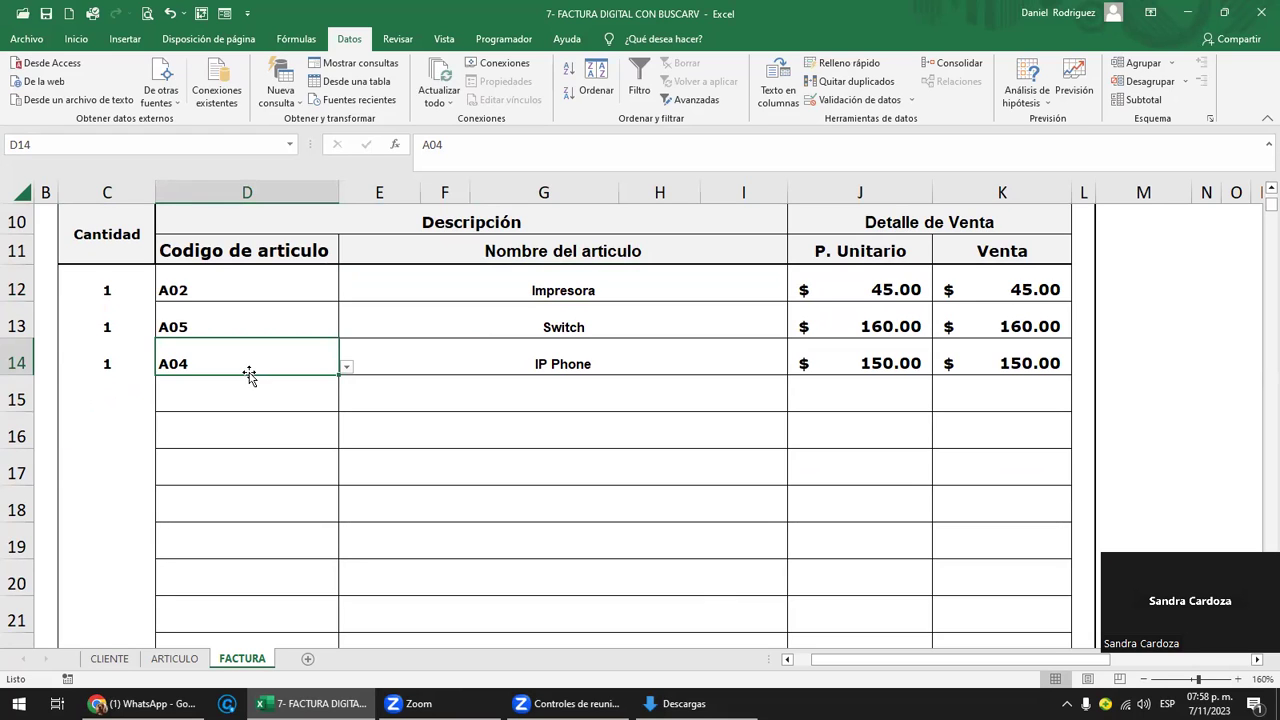
pyautogui.click(967, 290)
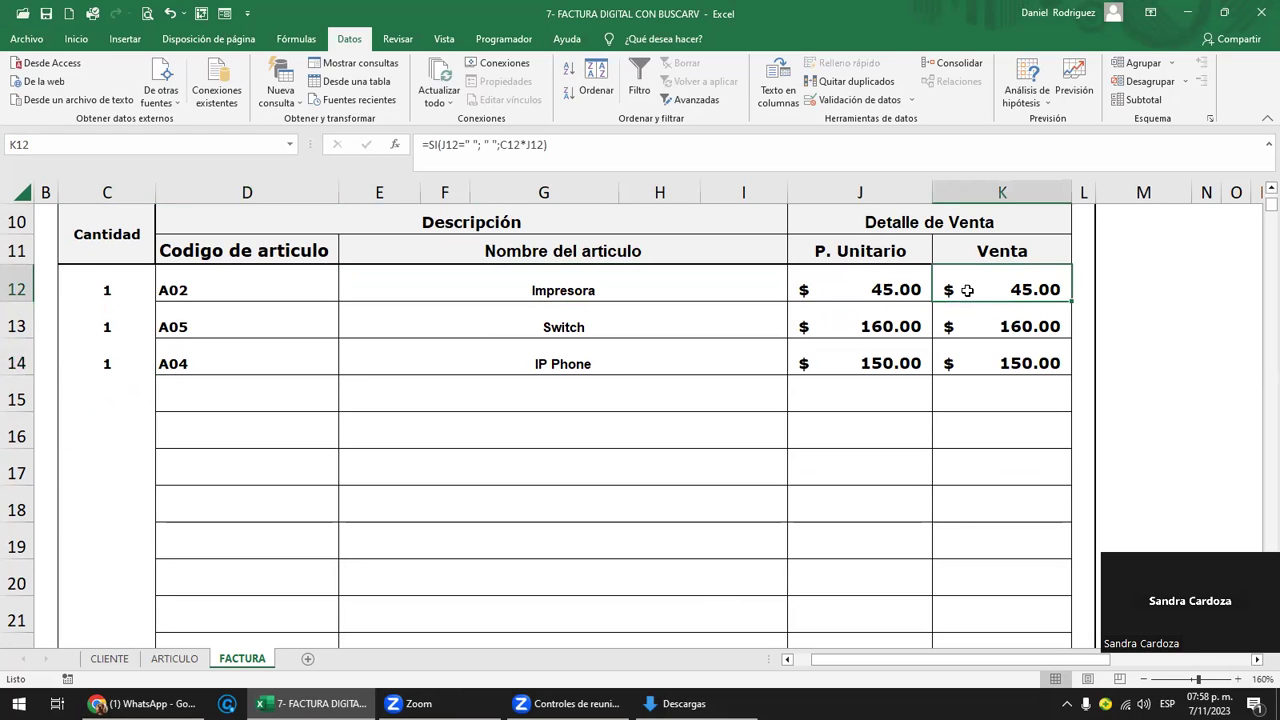
pyautogui.doubleClick(1003, 290)
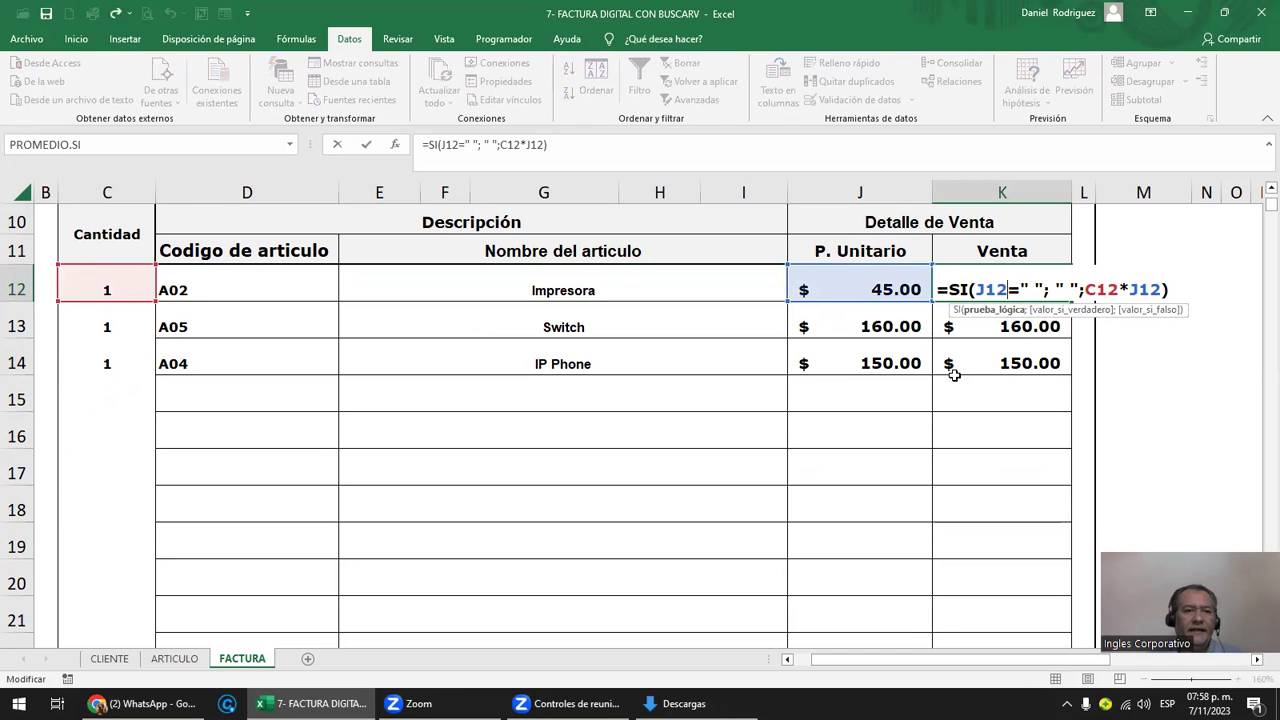
pyautogui.click(847, 291)
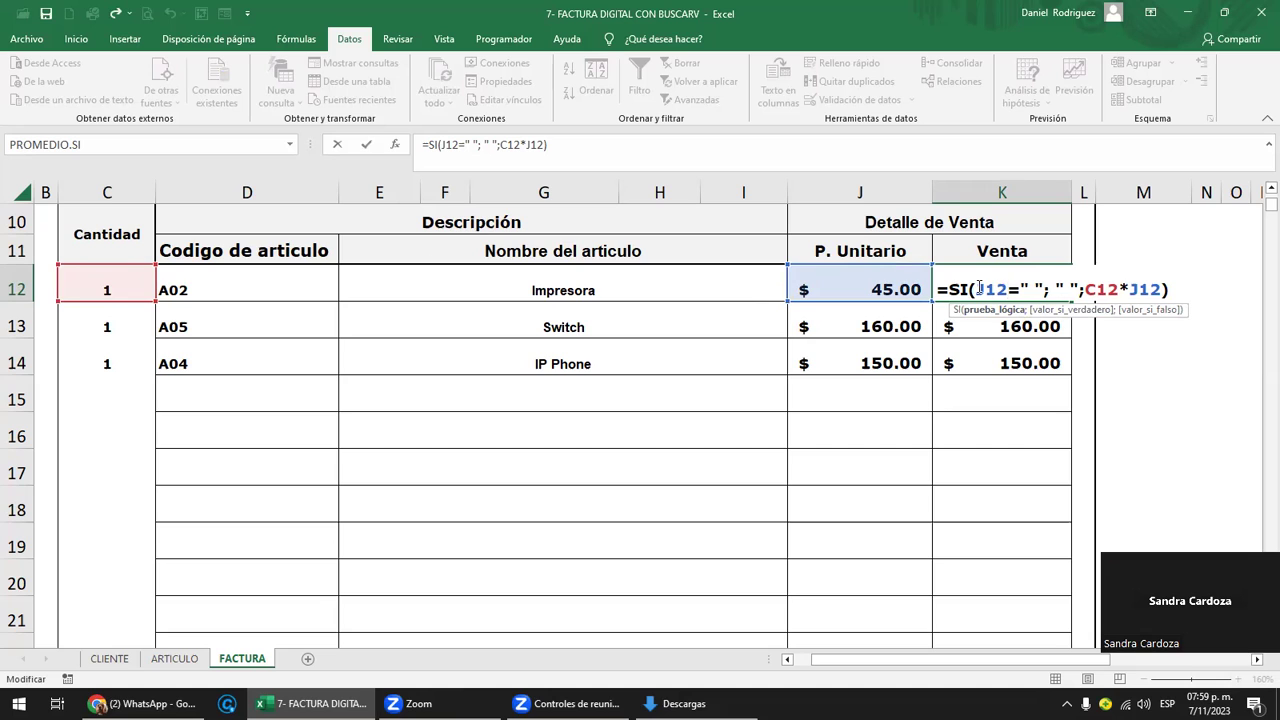
pyautogui.hotkey('ctrl', 'Return')
pyautogui.press('Down')
pyautogui.press('Down')
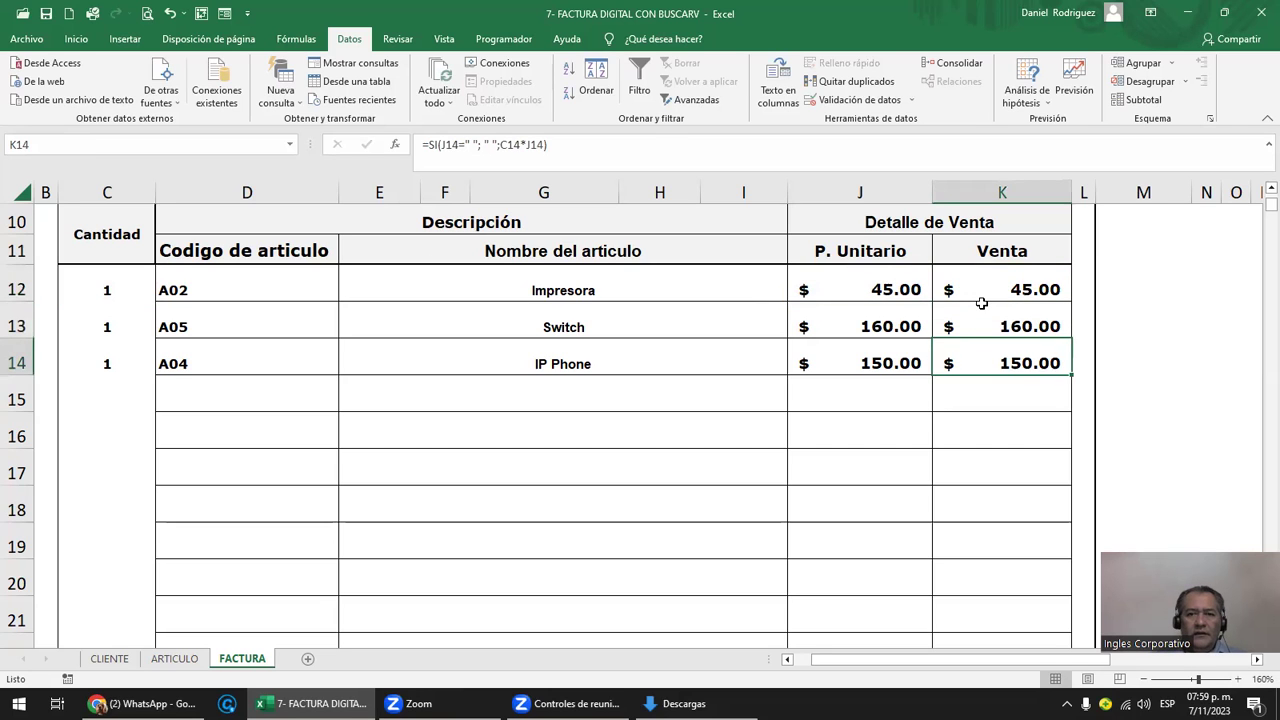
pyautogui.press('Left')
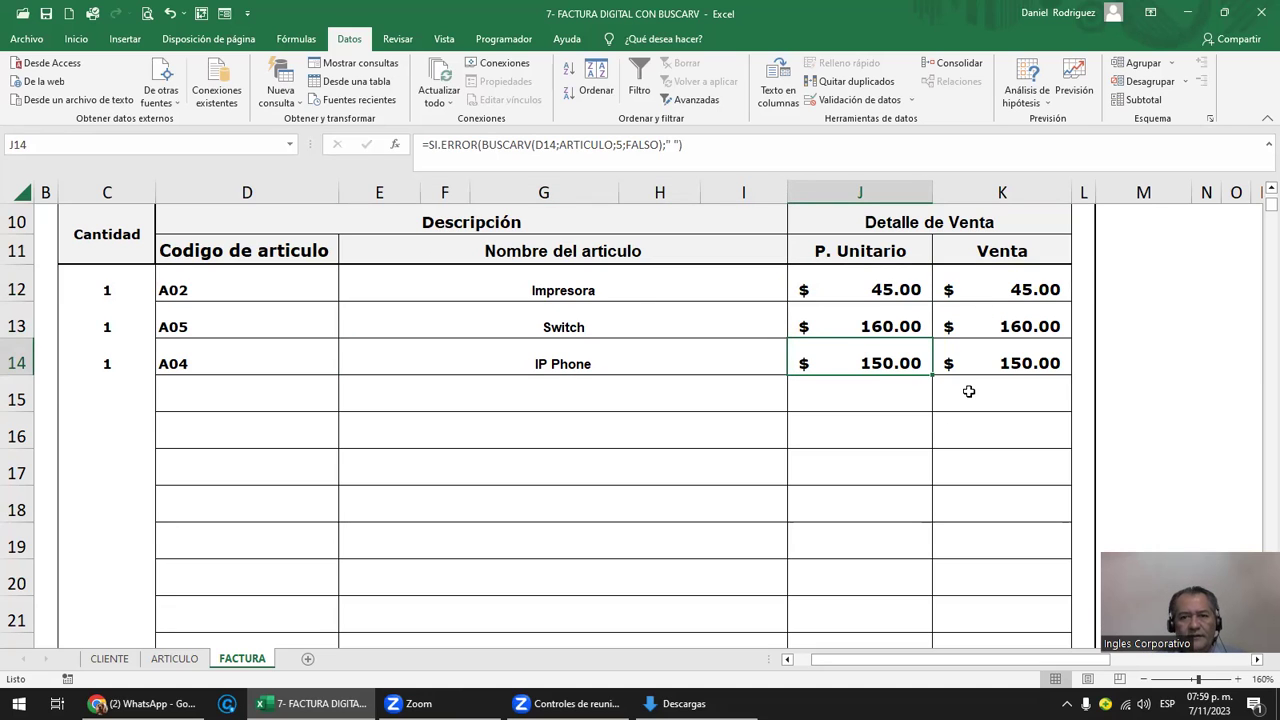
pyautogui.press('Delete')
pyautogui.press('Right')
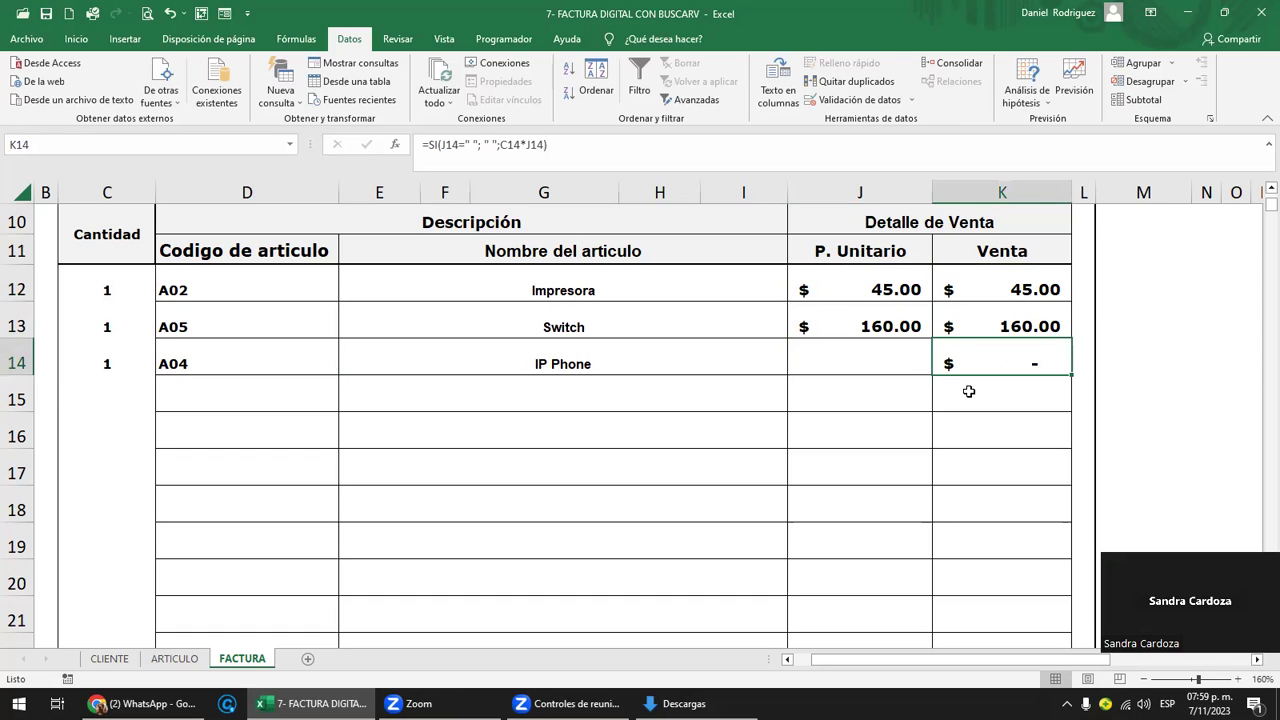
pyautogui.press('Left')
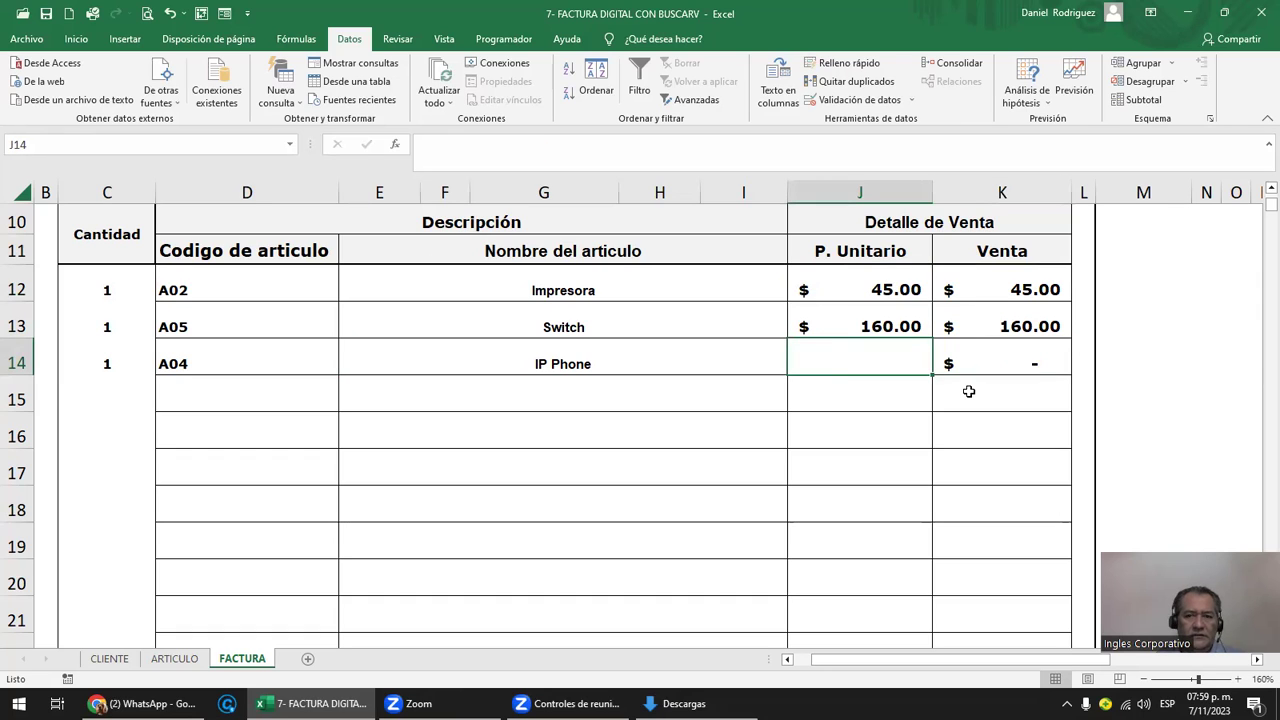
pyautogui.hotkey('ctrl', 'z')
pyautogui.press('Right')
pyautogui.press('Left')
pyautogui.press('Right')
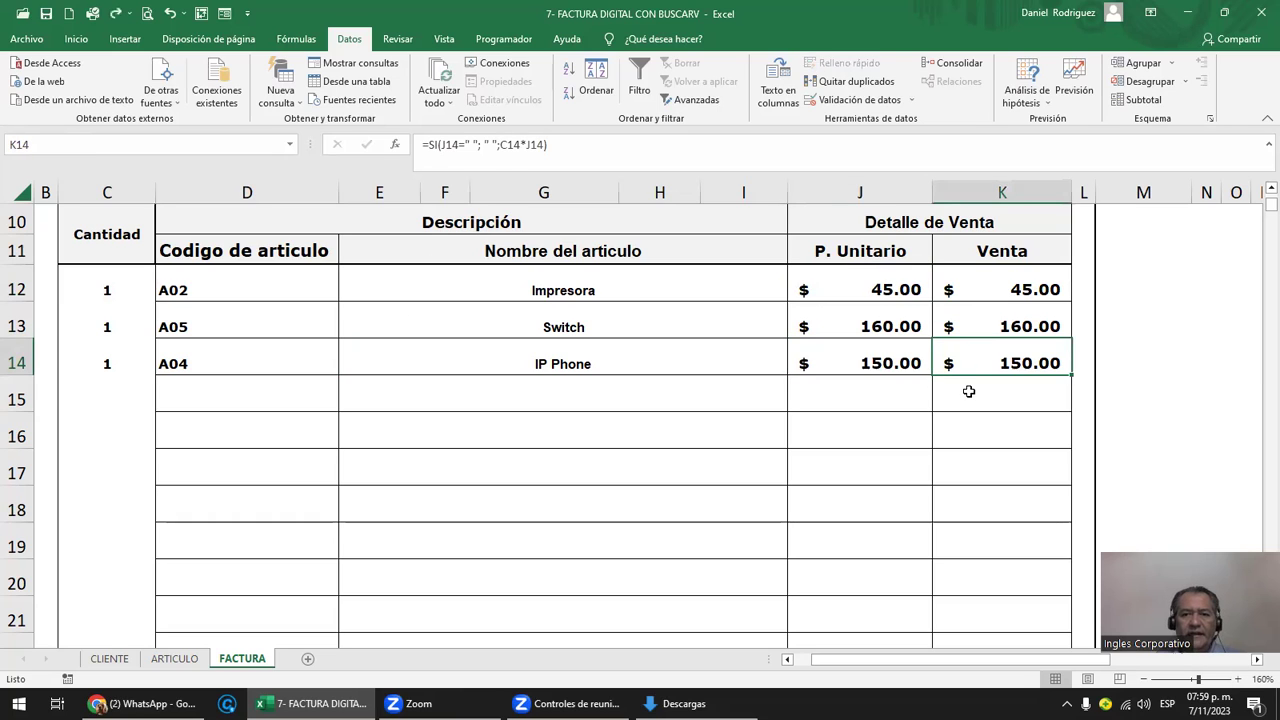
pyautogui.press('F2')
pyautogui.click(977, 363)
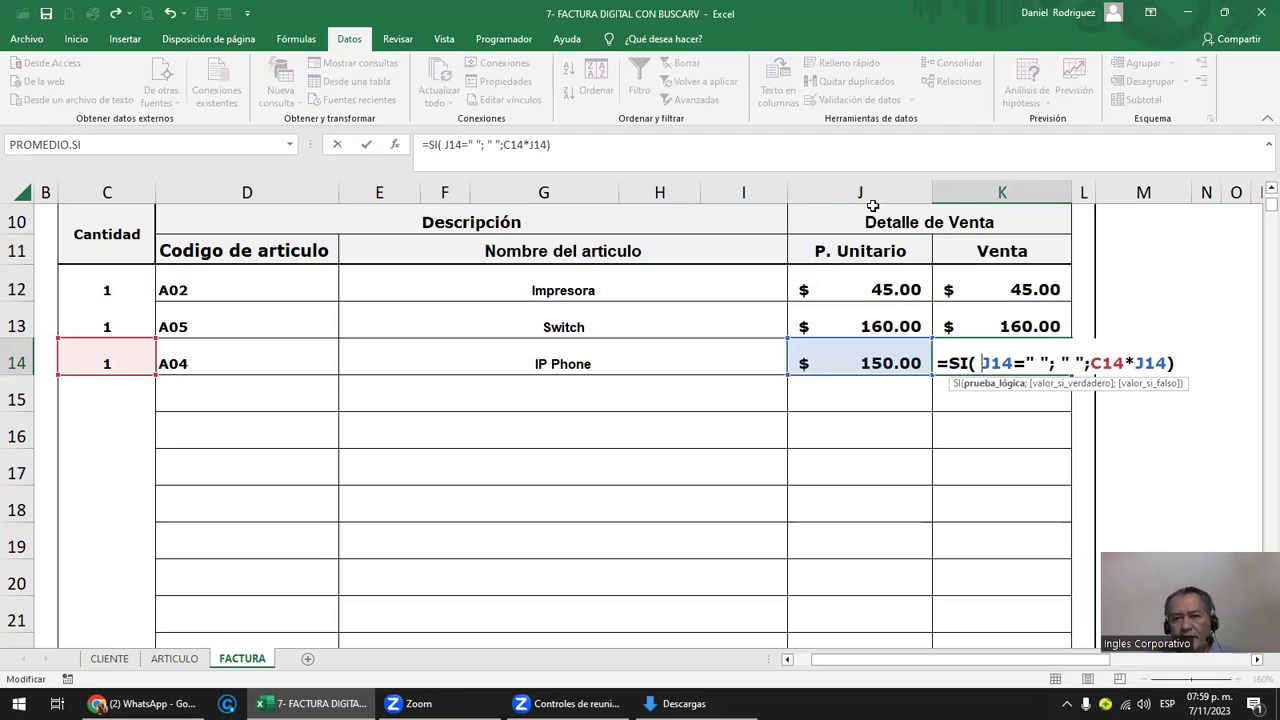
pyautogui.click(1030, 363)
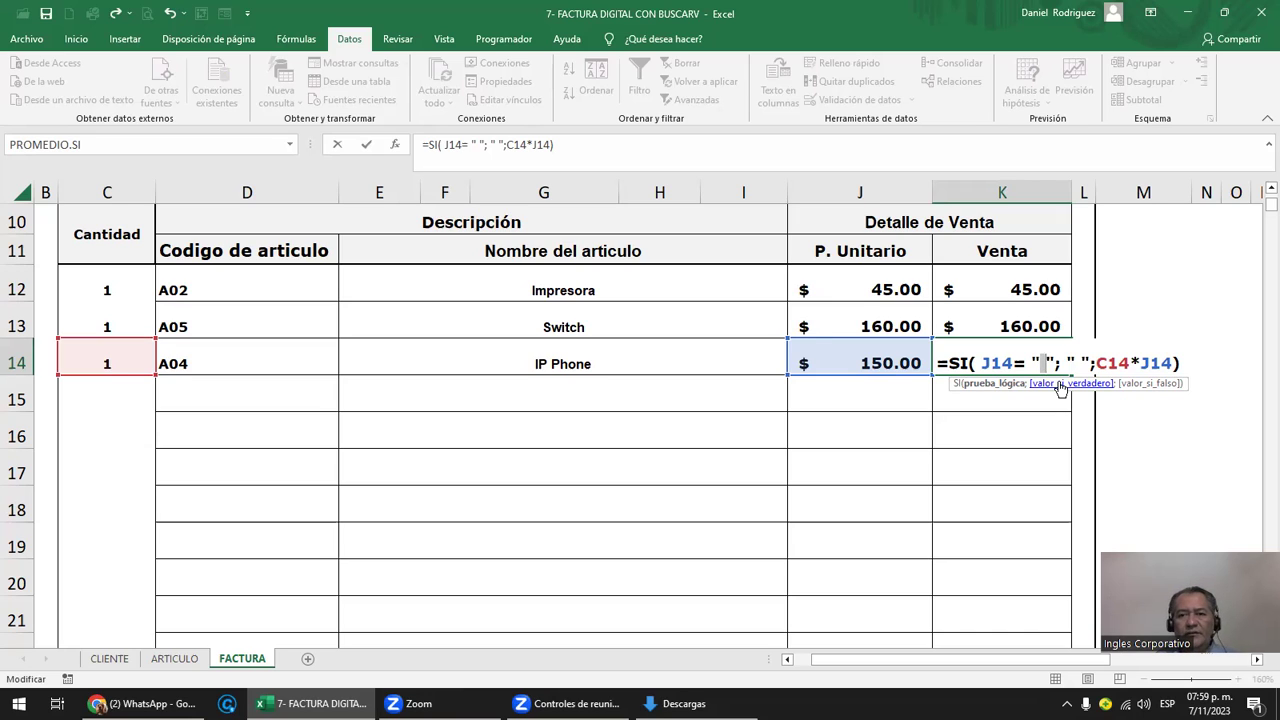
pyautogui.press('Right')
pyautogui.press('Right')
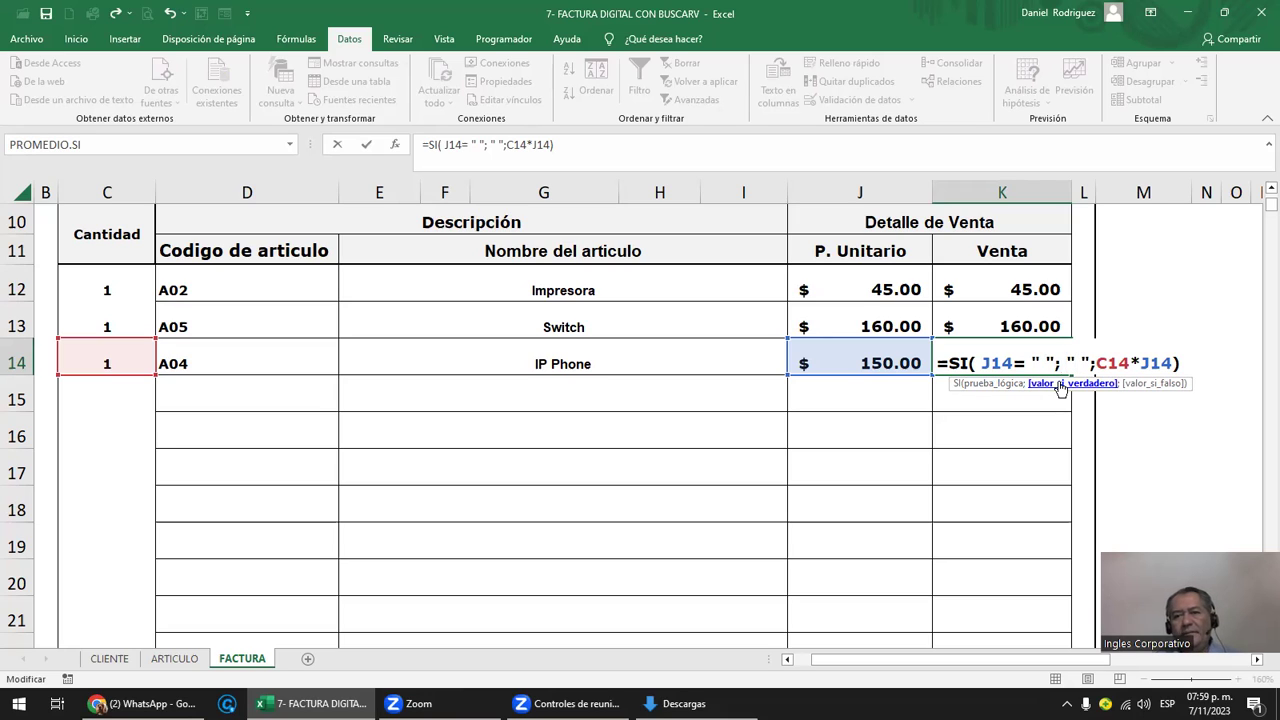
pyautogui.press('Right')
pyautogui.press('Right')
pyautogui.press('Right')
pyautogui.press('Right')
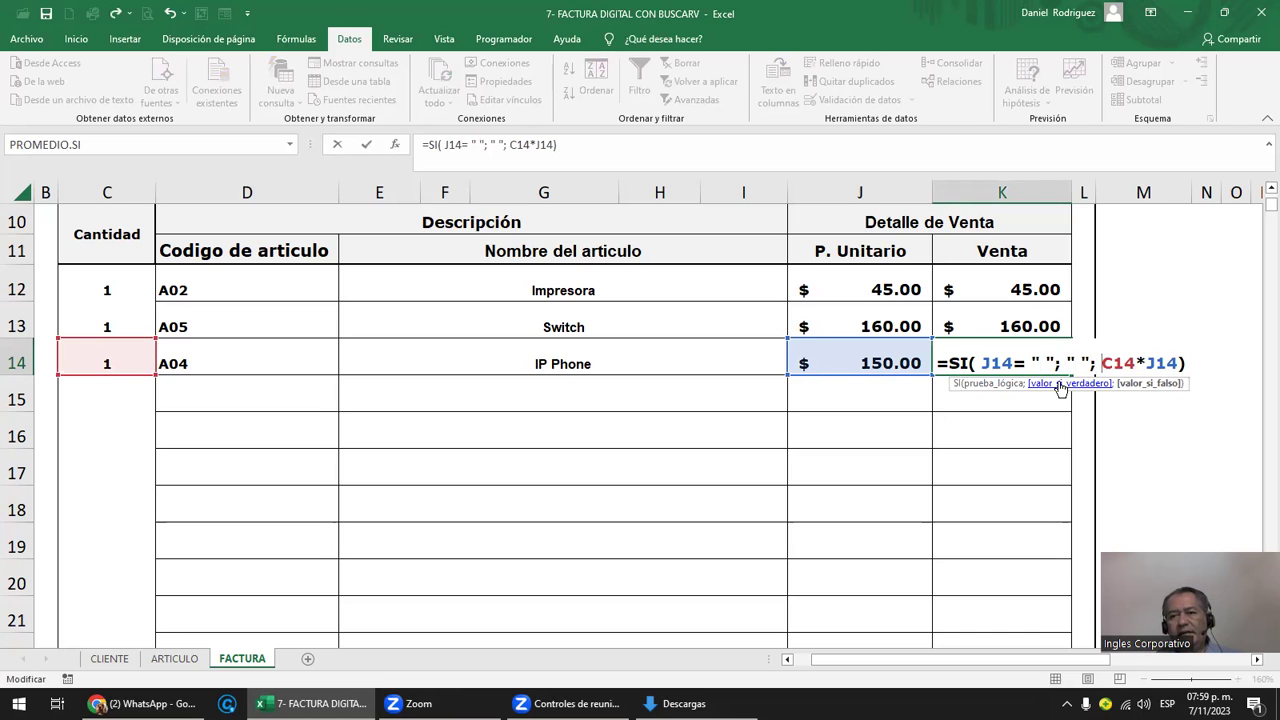
pyautogui.hotkey('shift', 'Right')
pyautogui.hotkey('shift', 'Right')
pyautogui.hotkey('shift', 'Right')
pyautogui.hotkey('shift', 'Right')
pyautogui.hotkey('shift', 'Right')
pyautogui.hotkey('shift', 'Right')
pyautogui.hotkey('shift', 'Right')
pyautogui.press('Escape')
pyautogui.press('Left')
pyautogui.press('Left')
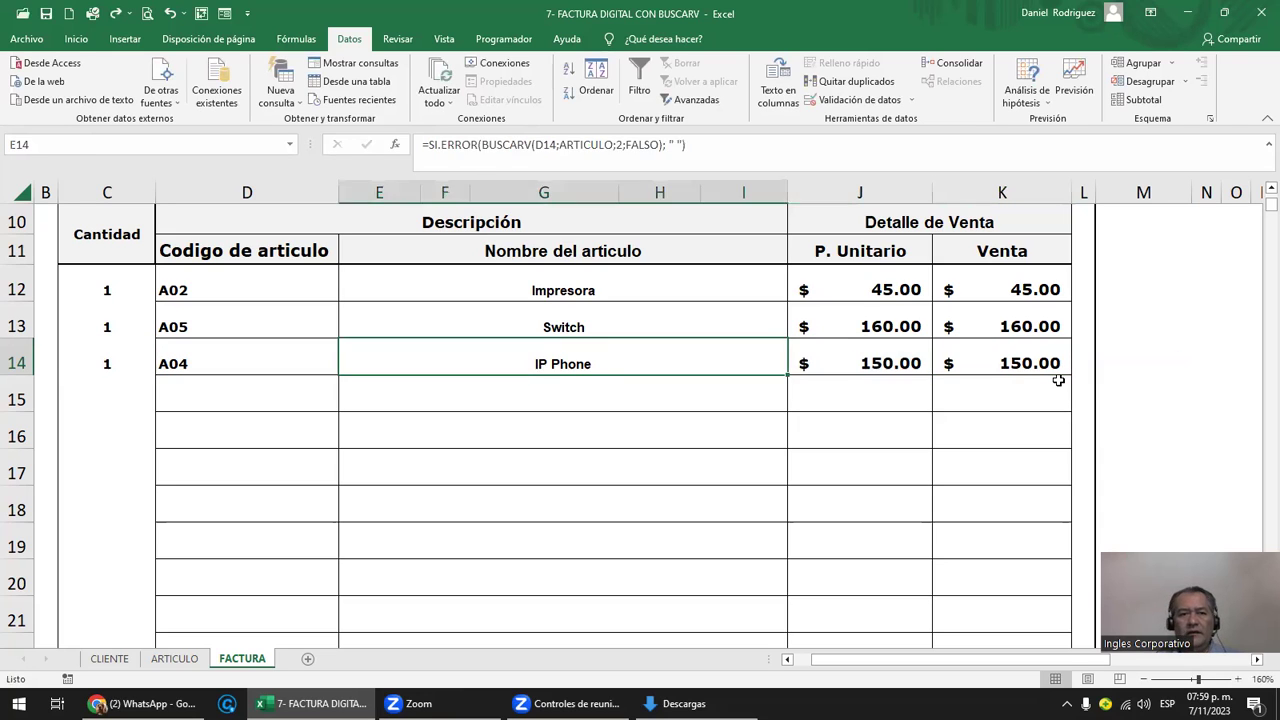
pyautogui.press('Left')
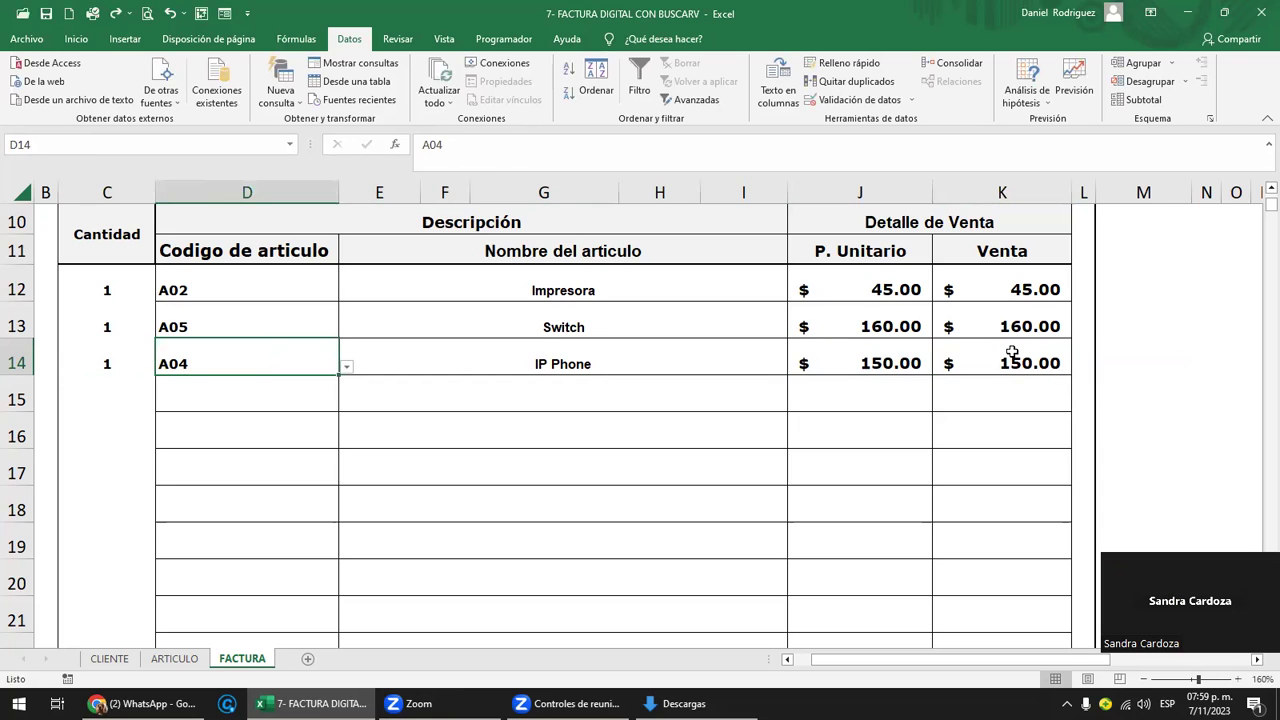
pyautogui.click(1013, 351)
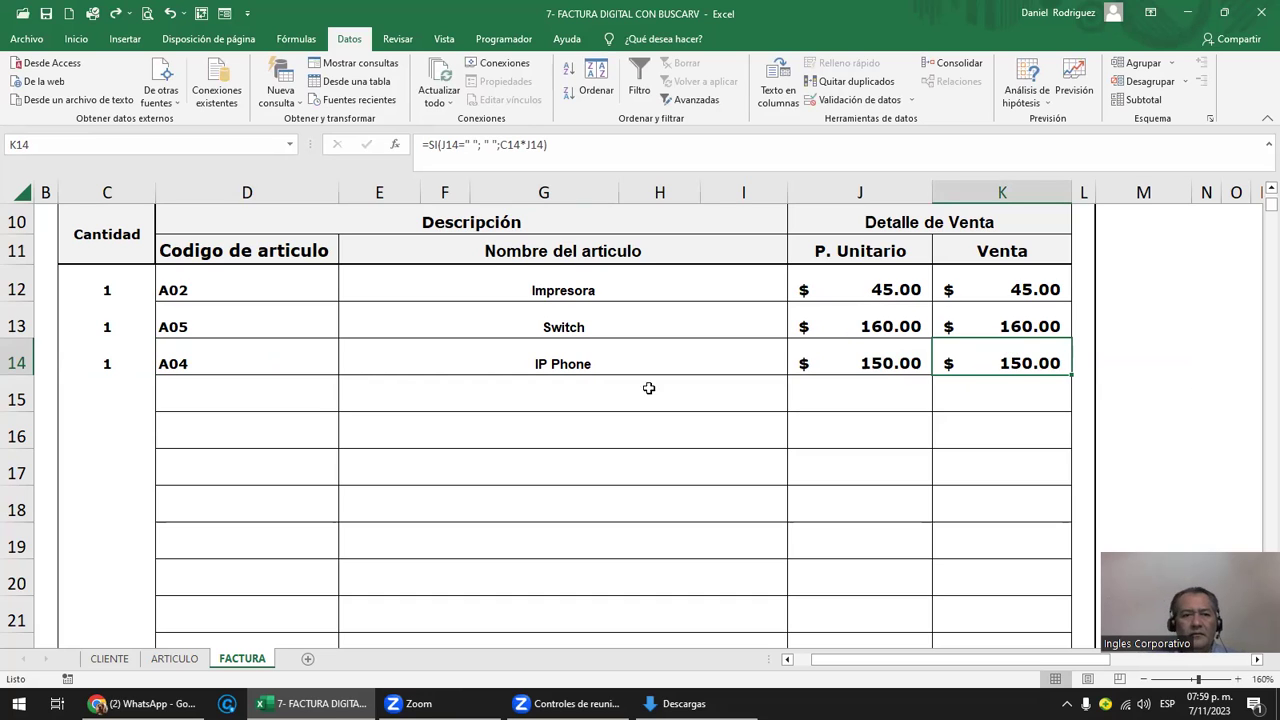
pyautogui.click(137, 295)
pyautogui.keyDown('ctrl'); pyautogui.scroll(-2, 137, 295); pyautogui.keyUp('ctrl')
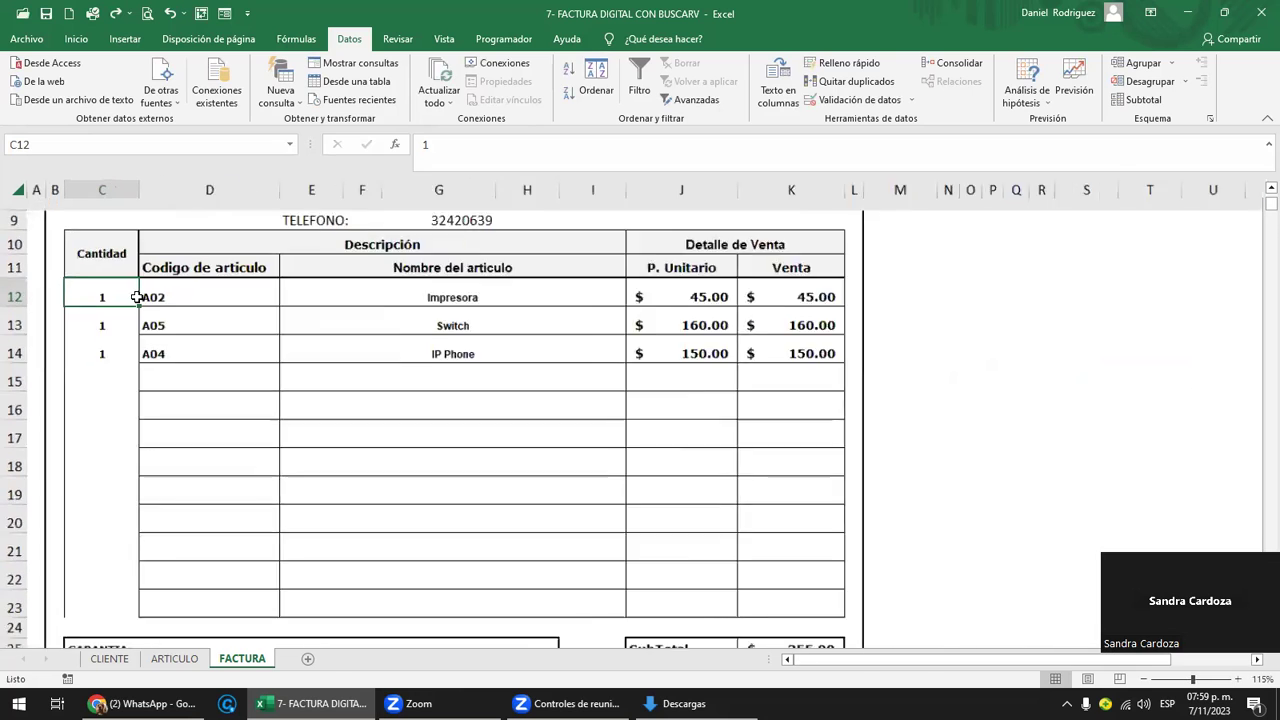
pyautogui.keyDown('ctrl'); pyautogui.scroll(-1, 137, 320); pyautogui.keyUp('ctrl')
pyautogui.click(843, 512)
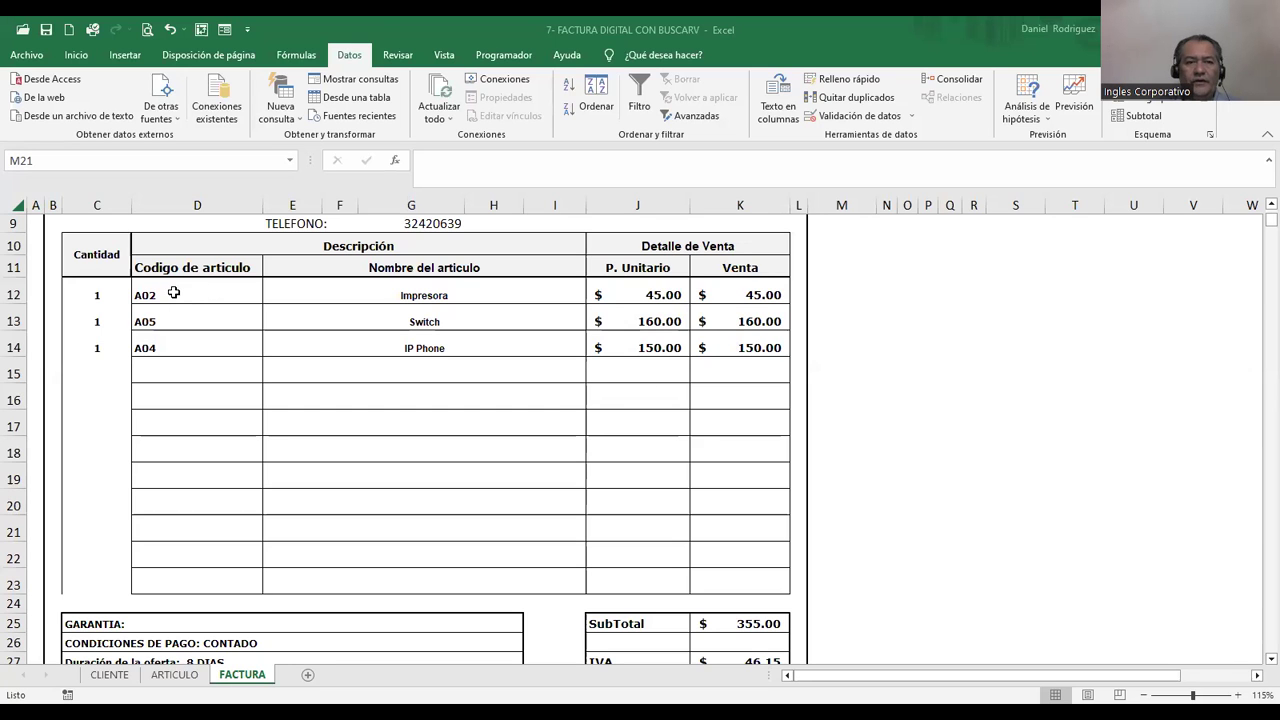
pyautogui.click(173, 293)
pyautogui.hotkey('shift', 'Right')
pyautogui.hotkey('shift', 'Right')
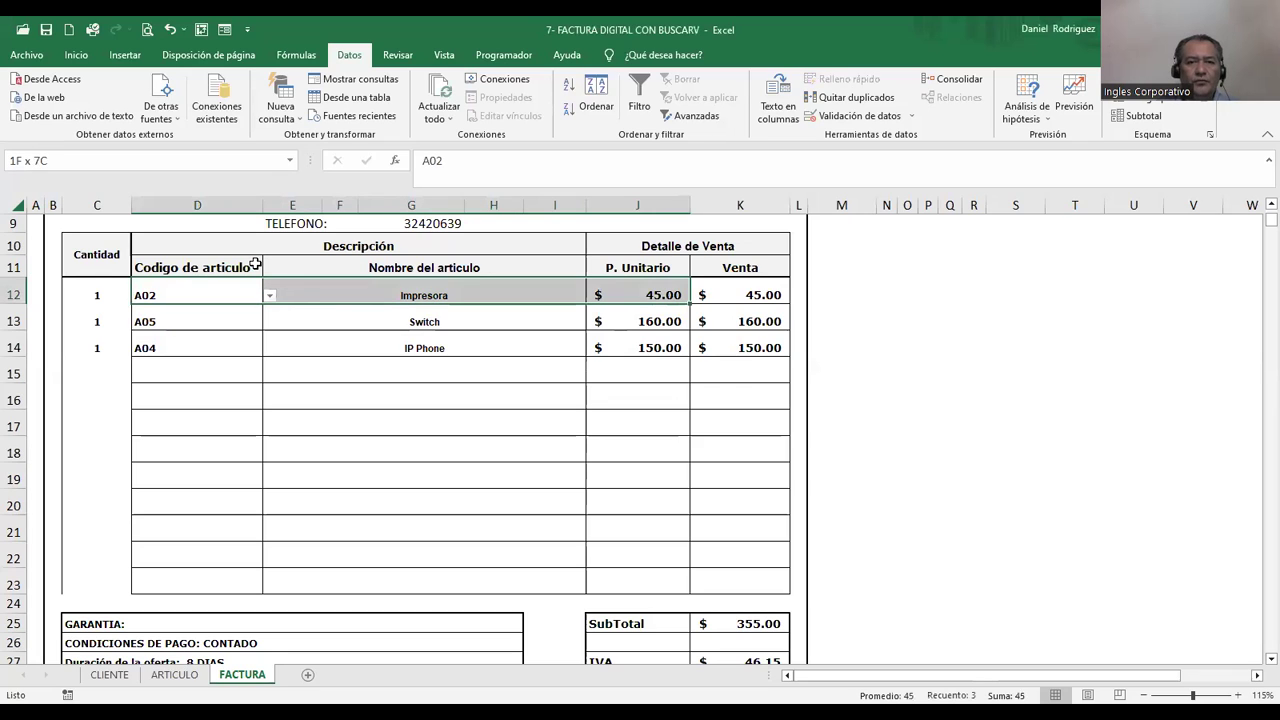
pyautogui.press('Left')
pyautogui.hotkey('shift', 'Right')
pyautogui.hotkey('shift', 'Right')
pyautogui.hotkey('shift', 'Right')
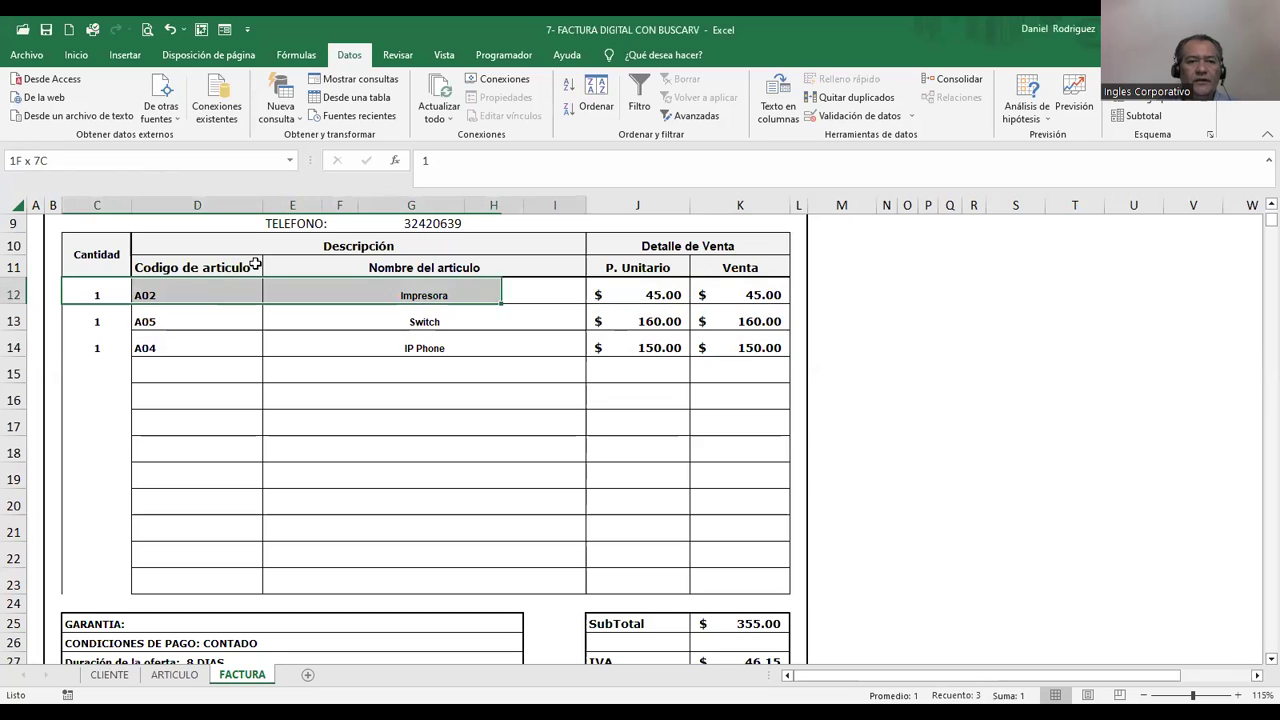
pyautogui.hotkey('shift', 'Right')
pyautogui.hotkey('shift', 'Right')
pyautogui.hotkey('shift', 'Right')
pyautogui.press('Down')
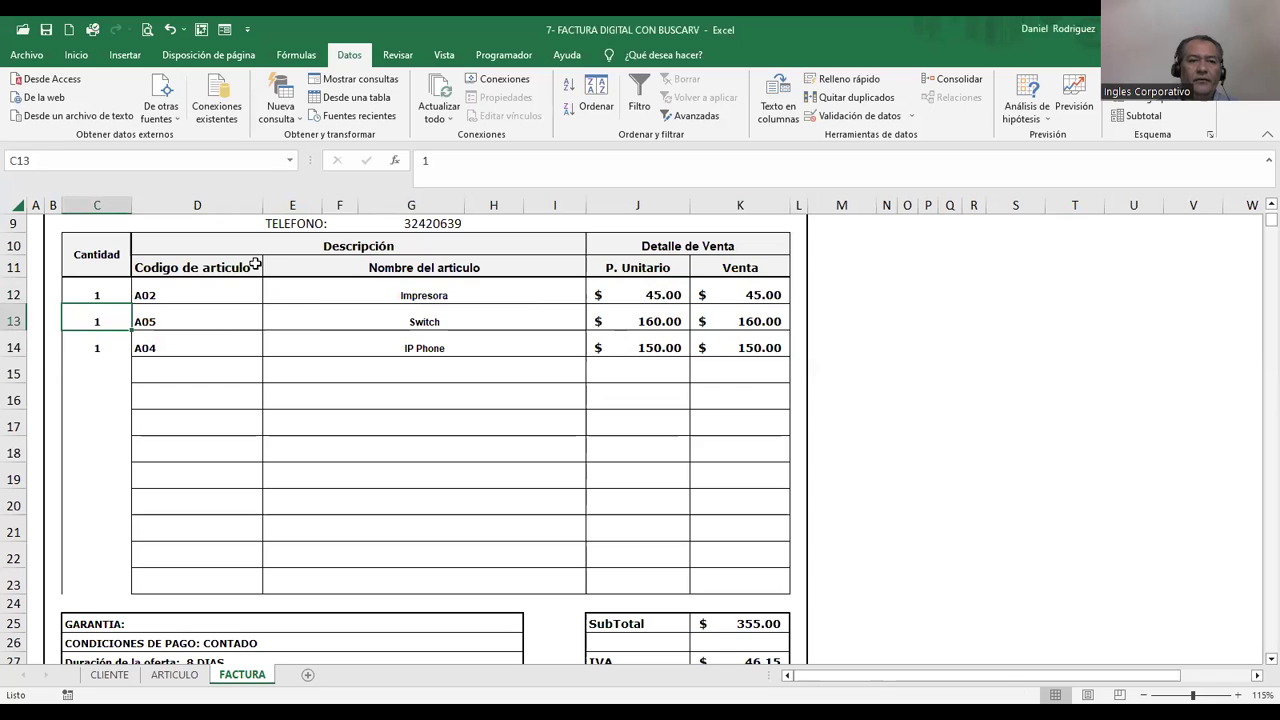
pyautogui.hotkey('shift', 'Right')
pyautogui.hotkey('shift', 'Right')
pyautogui.hotkey('shift', 'Right')
pyautogui.hotkey('shift', 'Right')
pyautogui.hotkey('shift', 'Down')
pyautogui.hotkey('shift', 'Down')
pyautogui.hotkey('shift', 'Down')
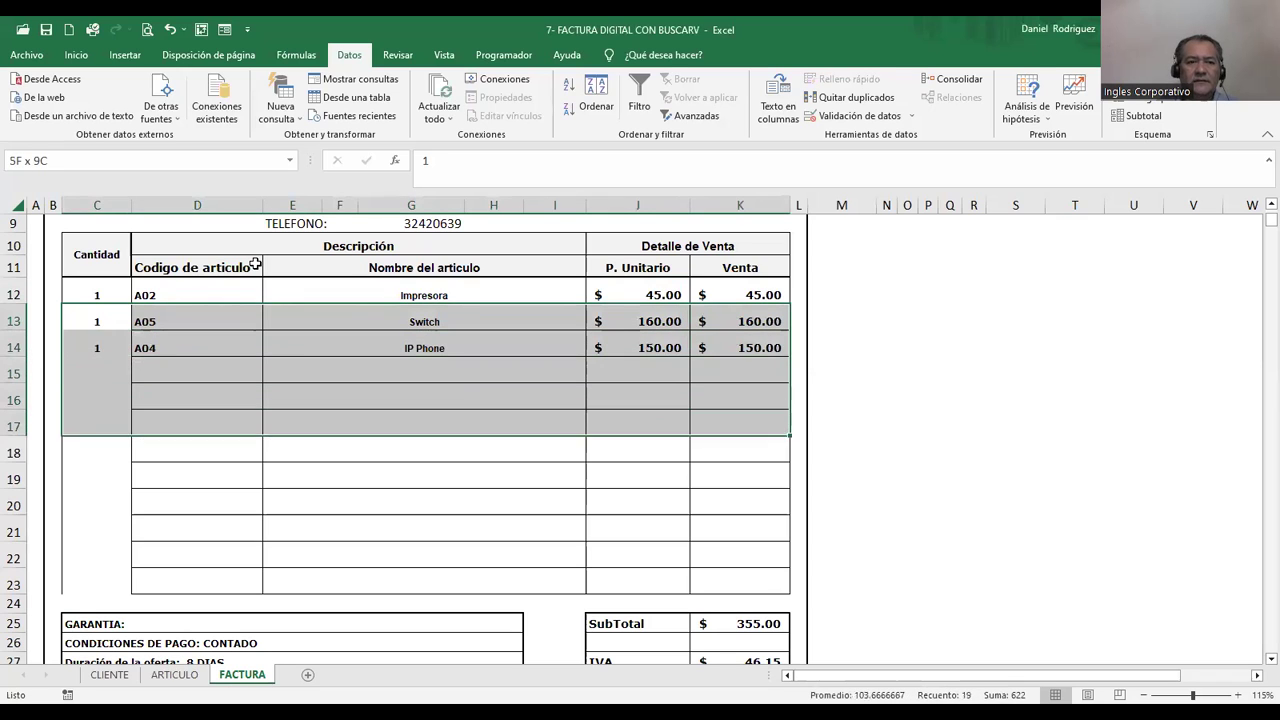
pyautogui.press('Right')
pyautogui.press('Up')
pyautogui.press('Right')
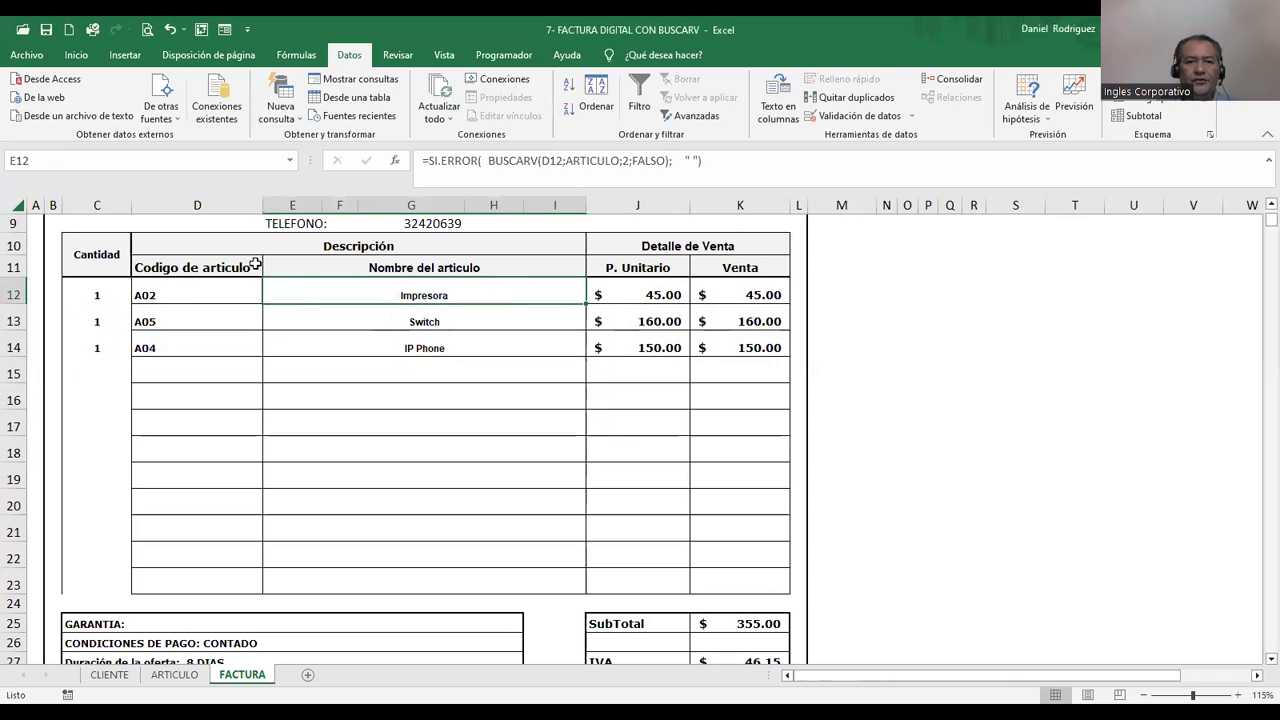
pyautogui.hotkey('shift', 'Right')
pyautogui.hotkey('shift', 'Down')
pyautogui.hotkey('shift', 'Down')
pyautogui.hotkey('shift', 'Up')
pyautogui.hotkey('shift', 'Up')
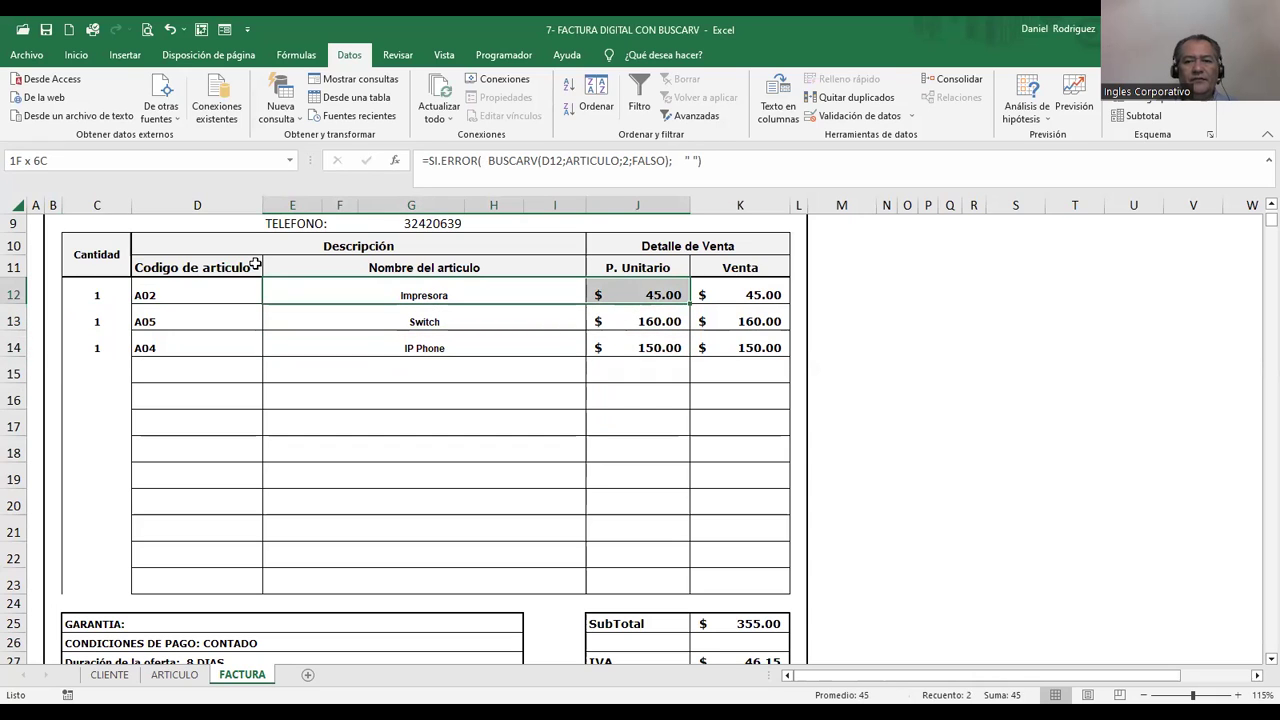
pyautogui.hotkey('shift', 'Left')
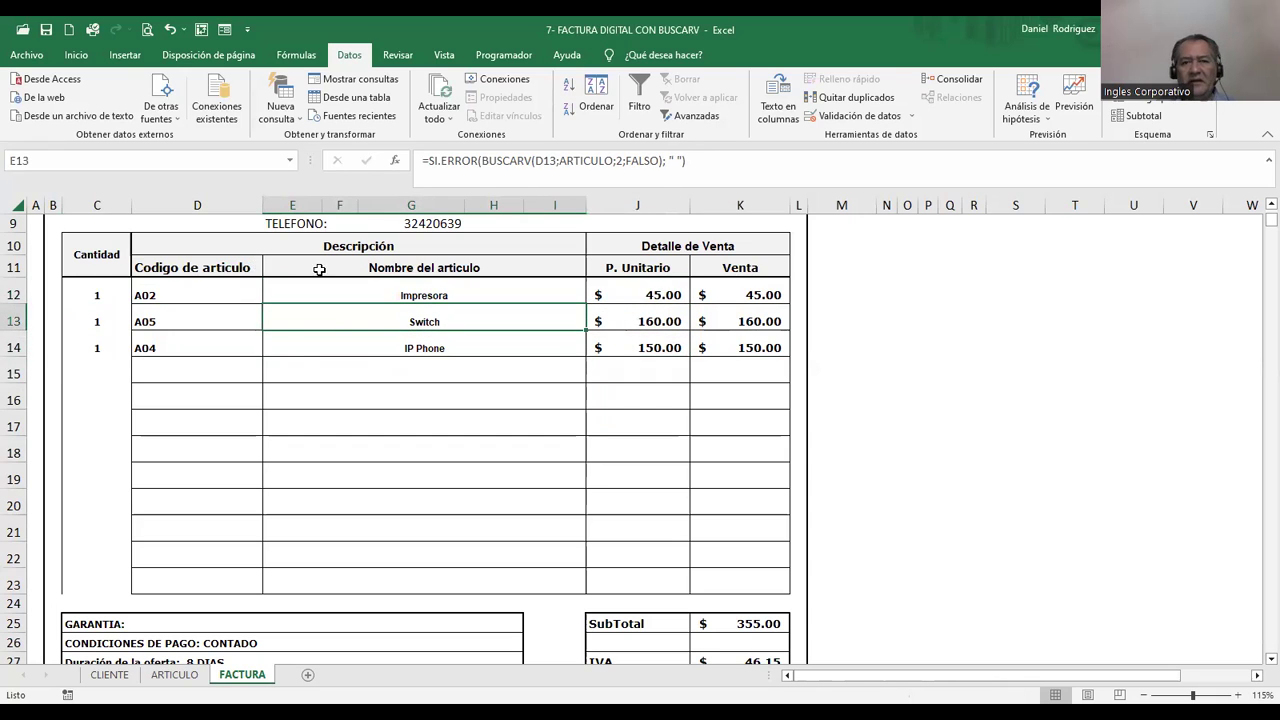
pyautogui.click(323, 403)
pyautogui.scroll(1, 324, 402)
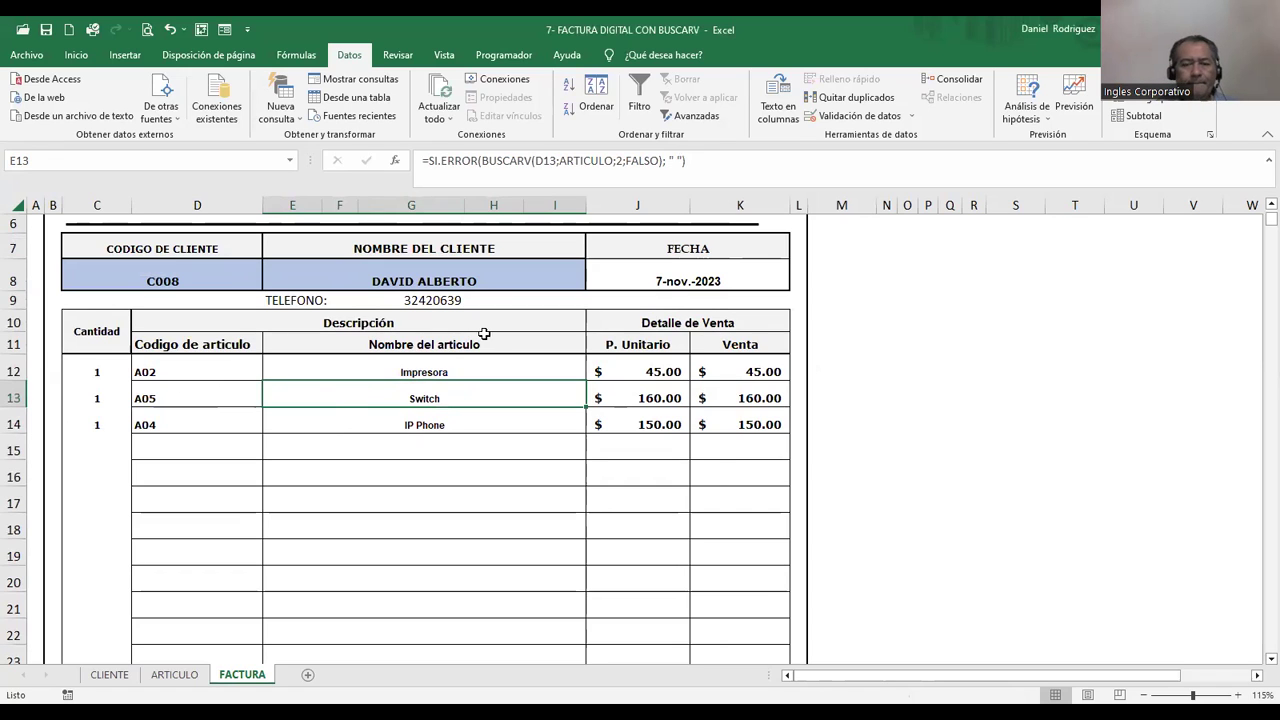
pyautogui.click(959, 295)
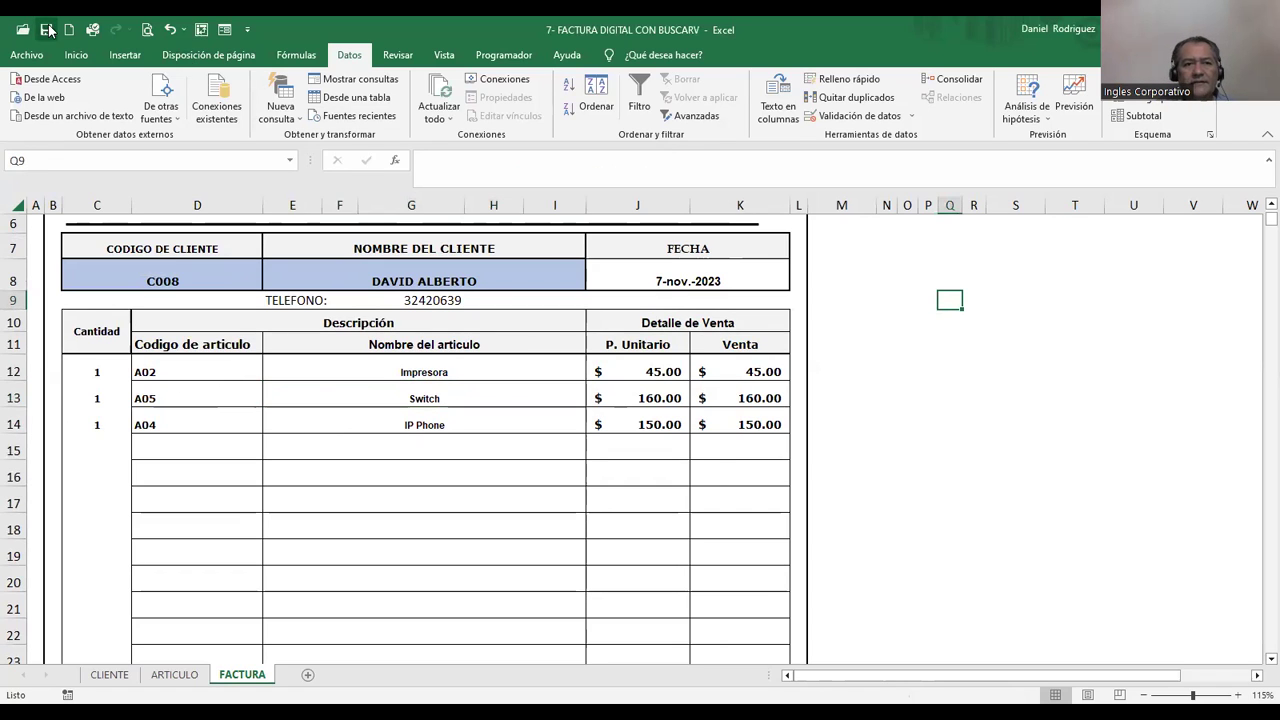